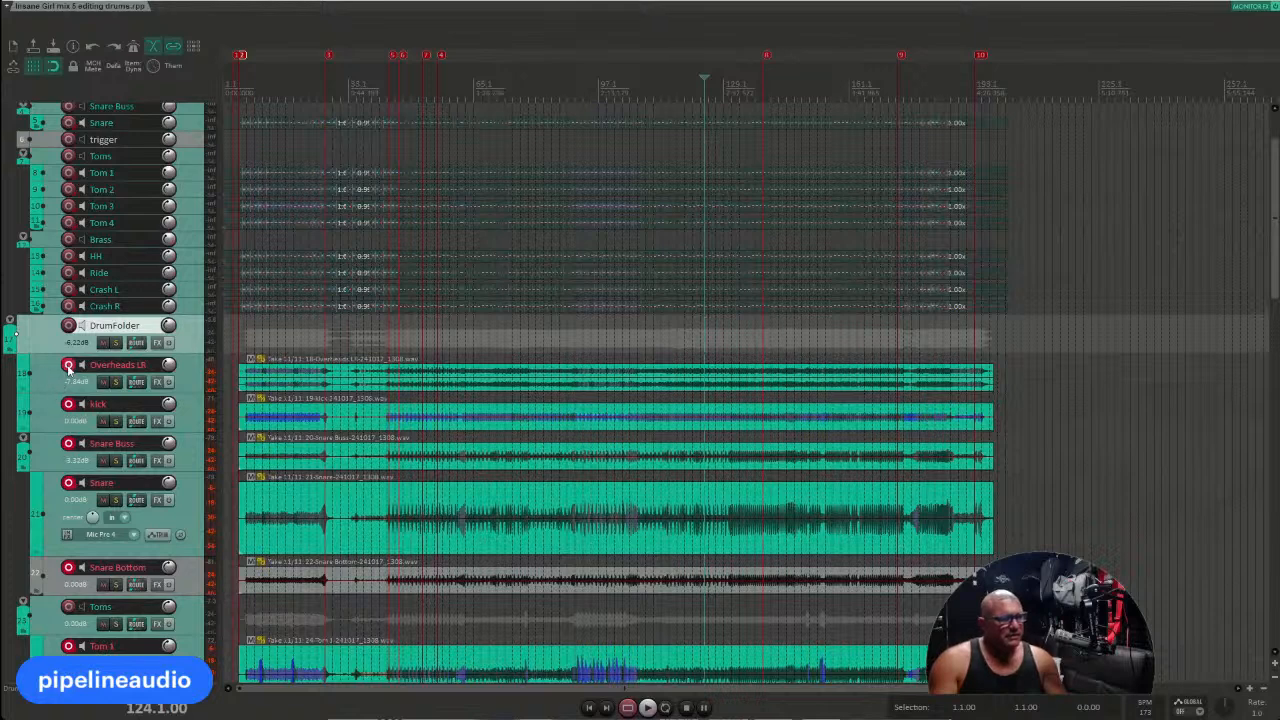
Step: Disarm recording on the Overheads LR track and check which drum tracks down to Crash R follow
click(68, 365)
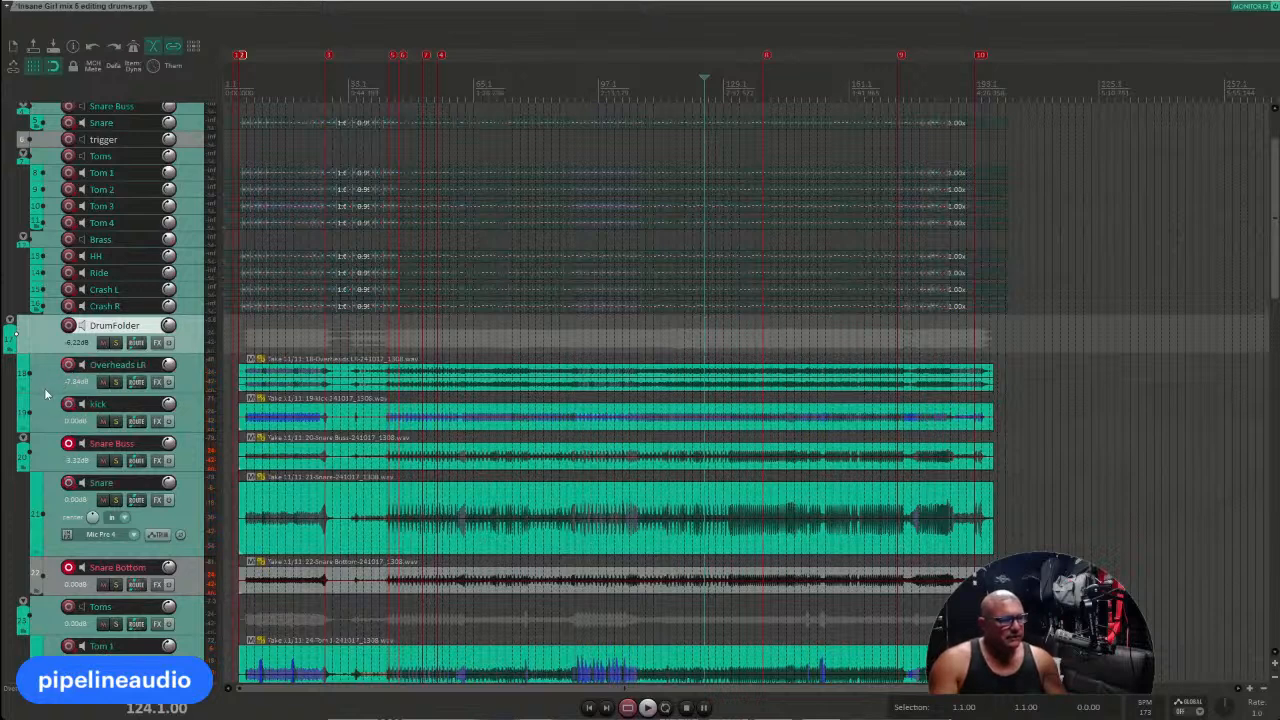
scroll(70, 450, down, 1)
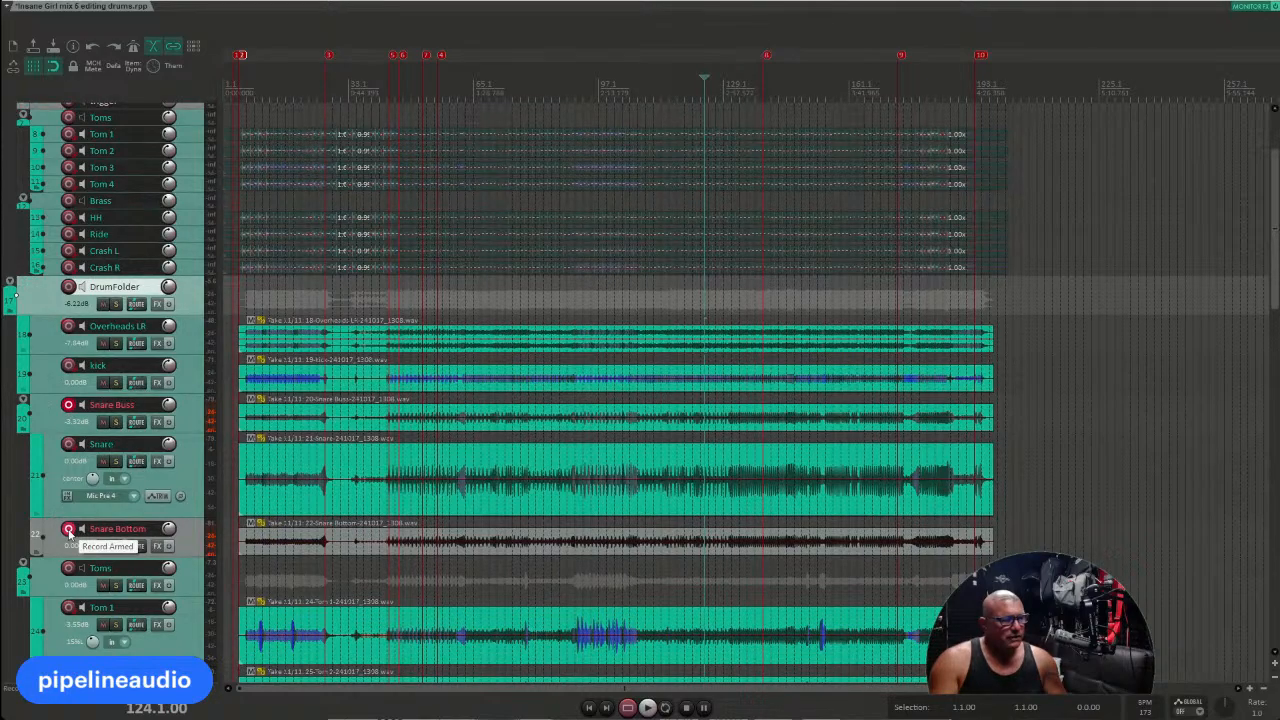
scroll(60, 480, down, 6)
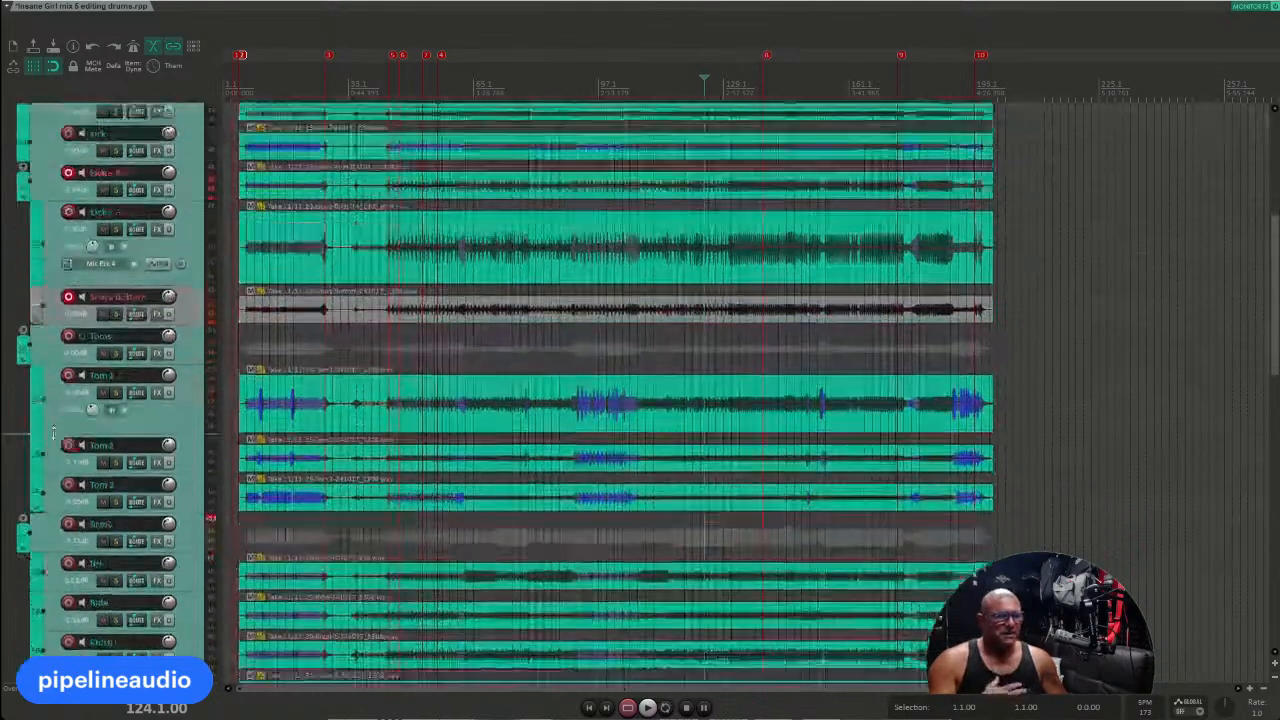
scroll(53, 432, down, 3)
click(58, 566)
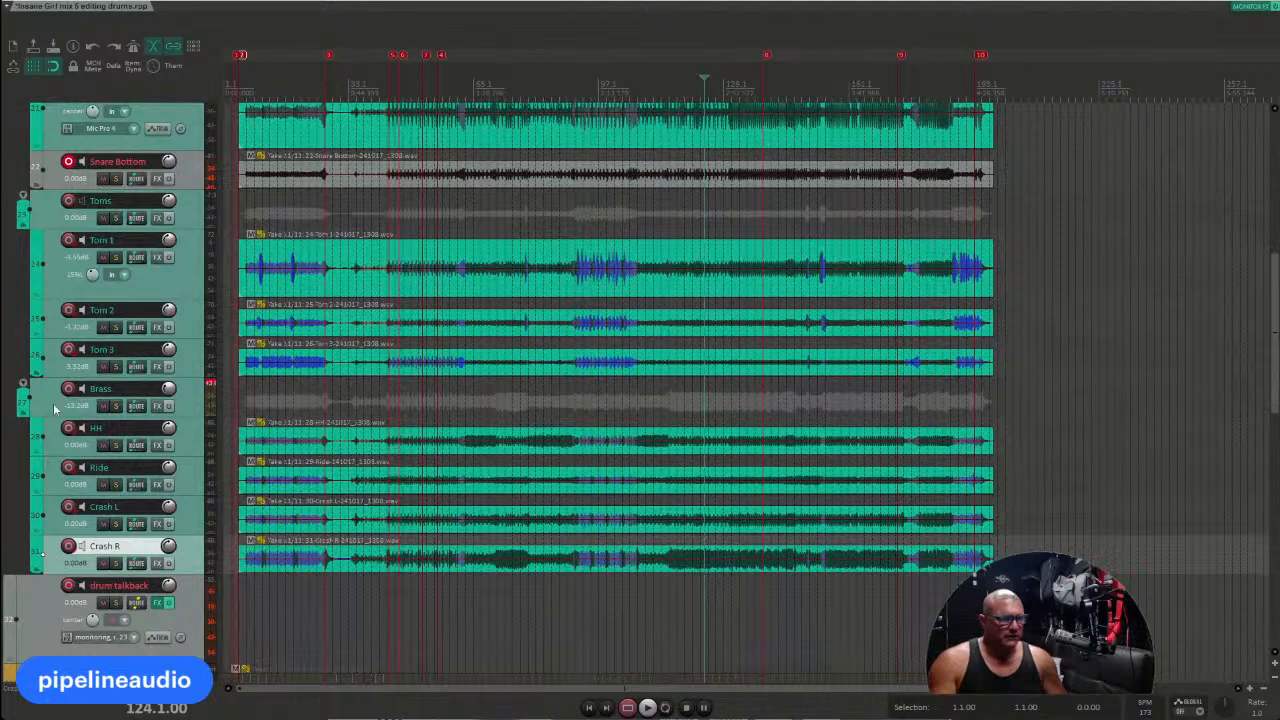
scroll(83, 455, up, 6)
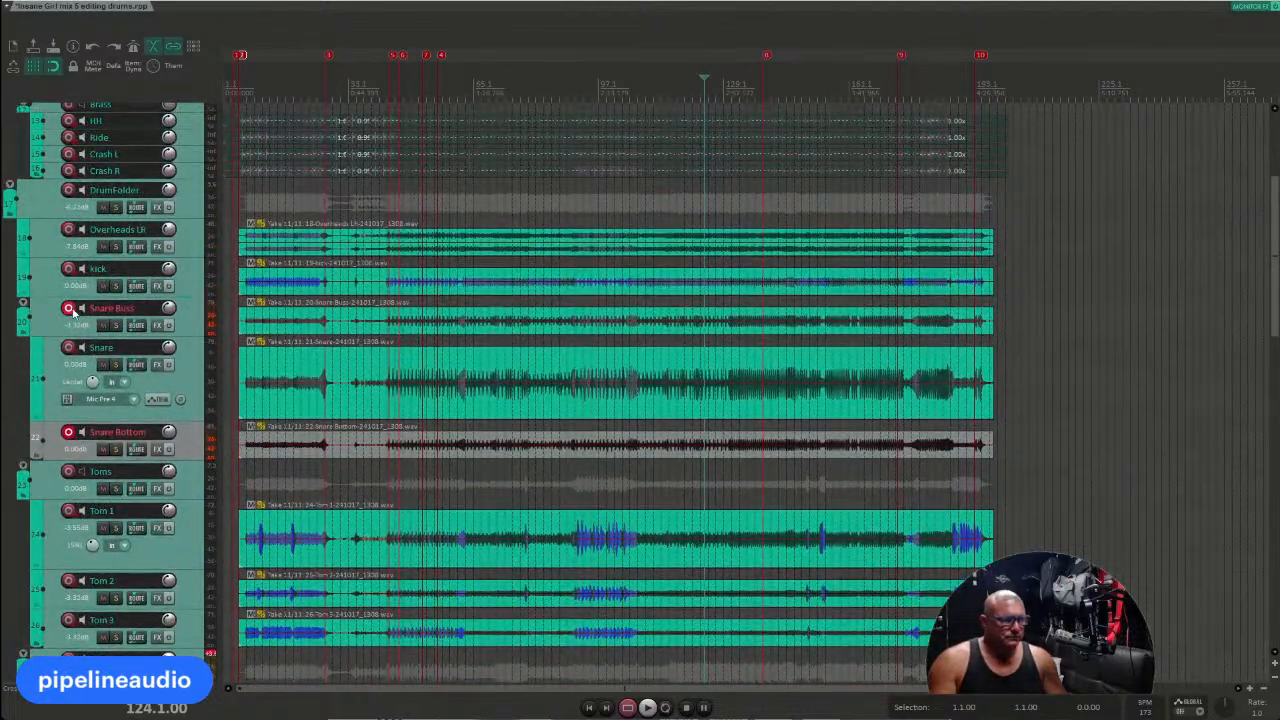
Step: Re-arm the drum tracks for recording through Overheads LR and check the record-arm state down to Crash R
click(68, 231)
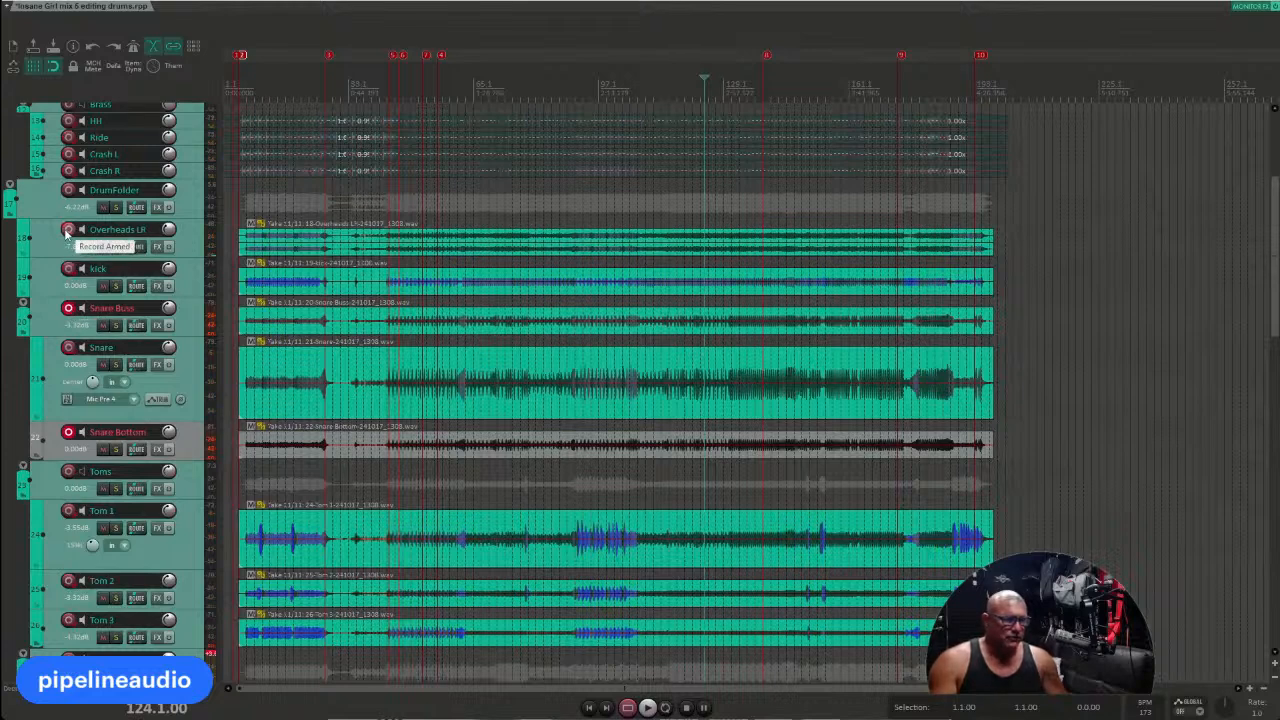
click(67, 231)
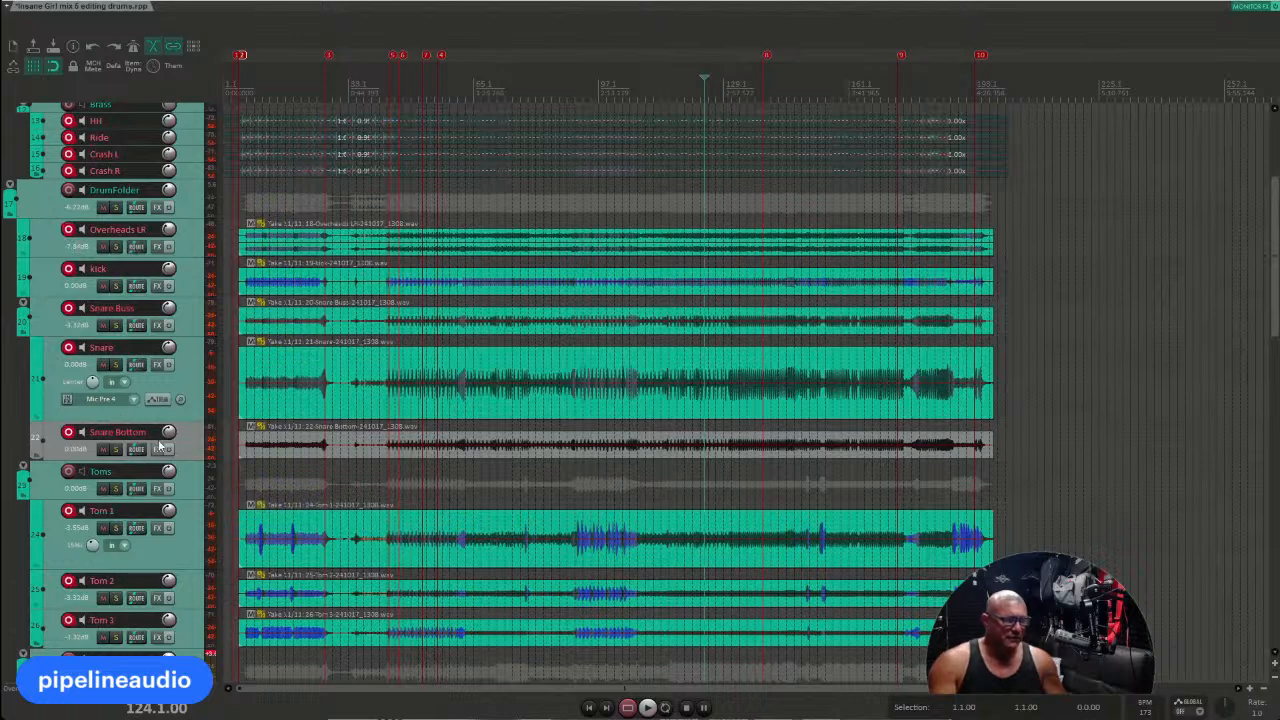
scroll(170, 455, down, 3)
scroll(170, 455, down, 5)
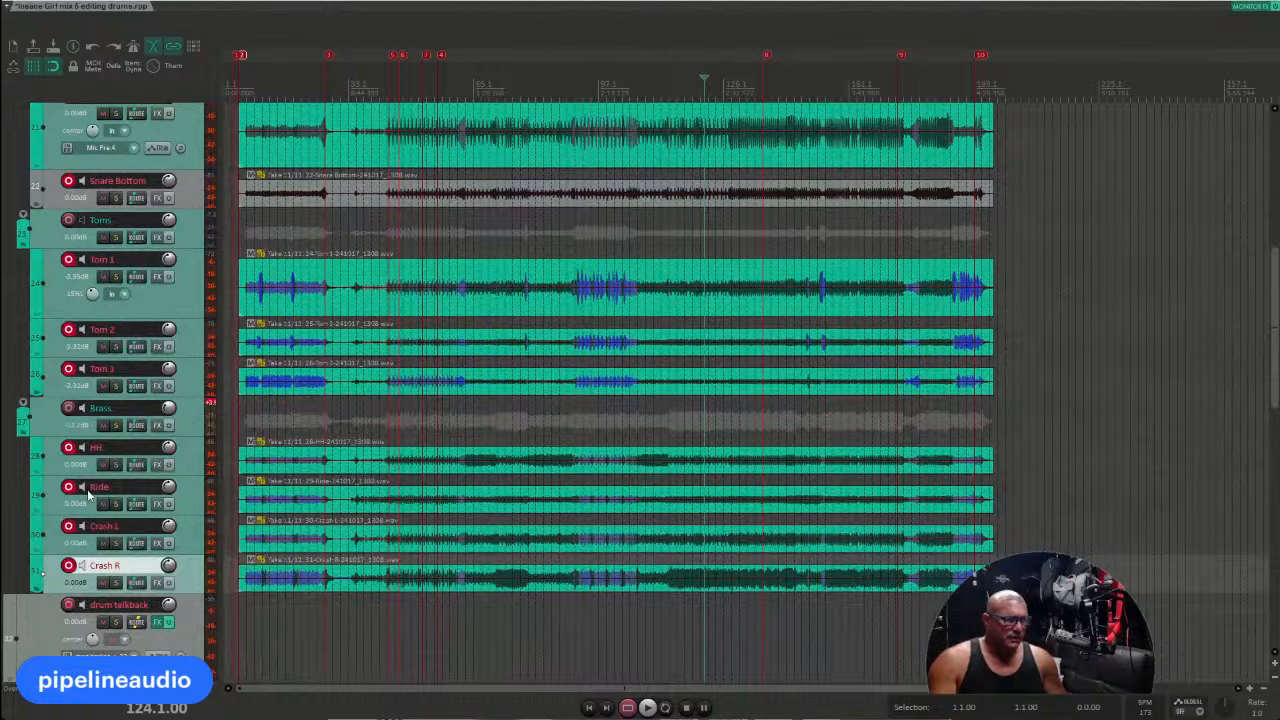
scroll(88, 495, up, 5)
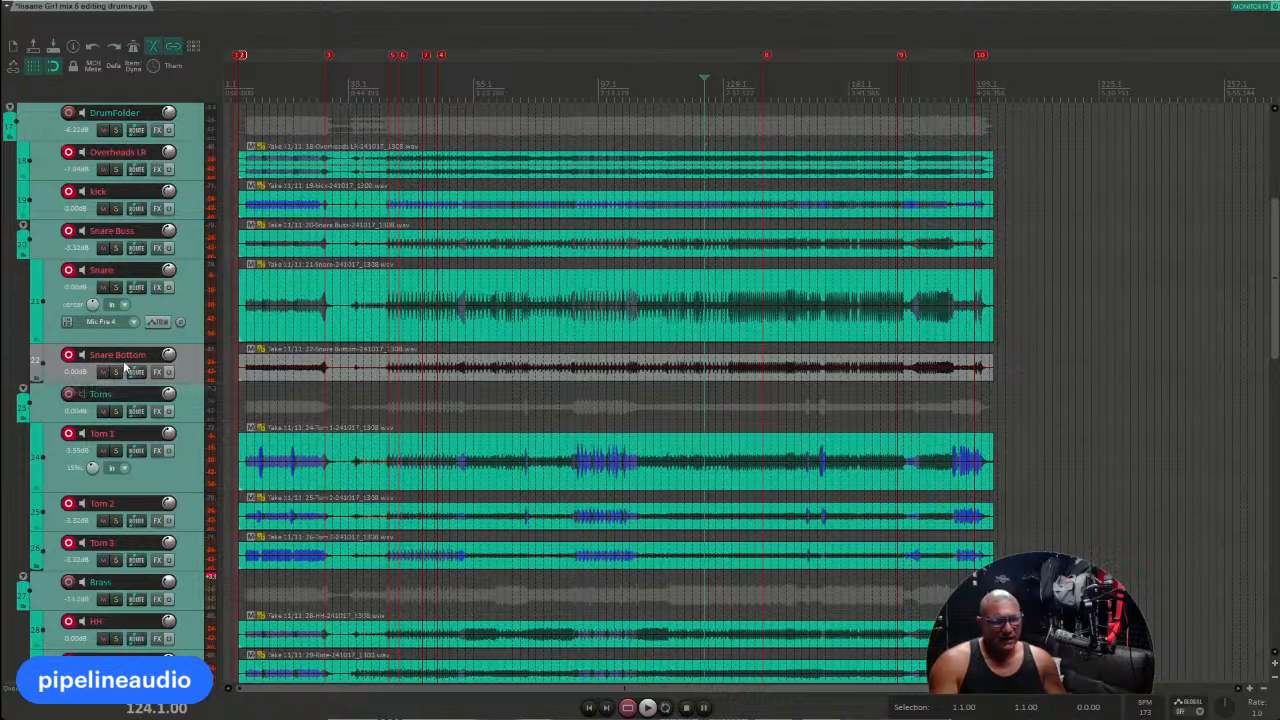
click(56, 370)
click(49, 332)
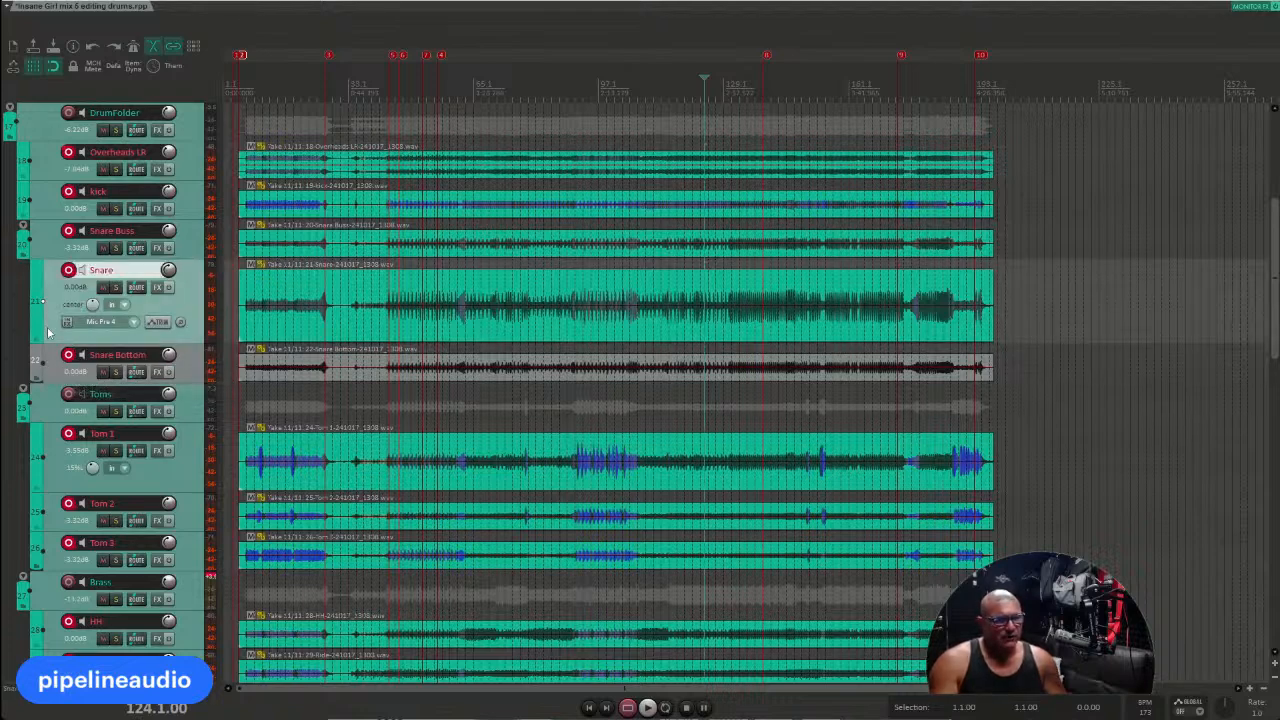
right_click(54, 356)
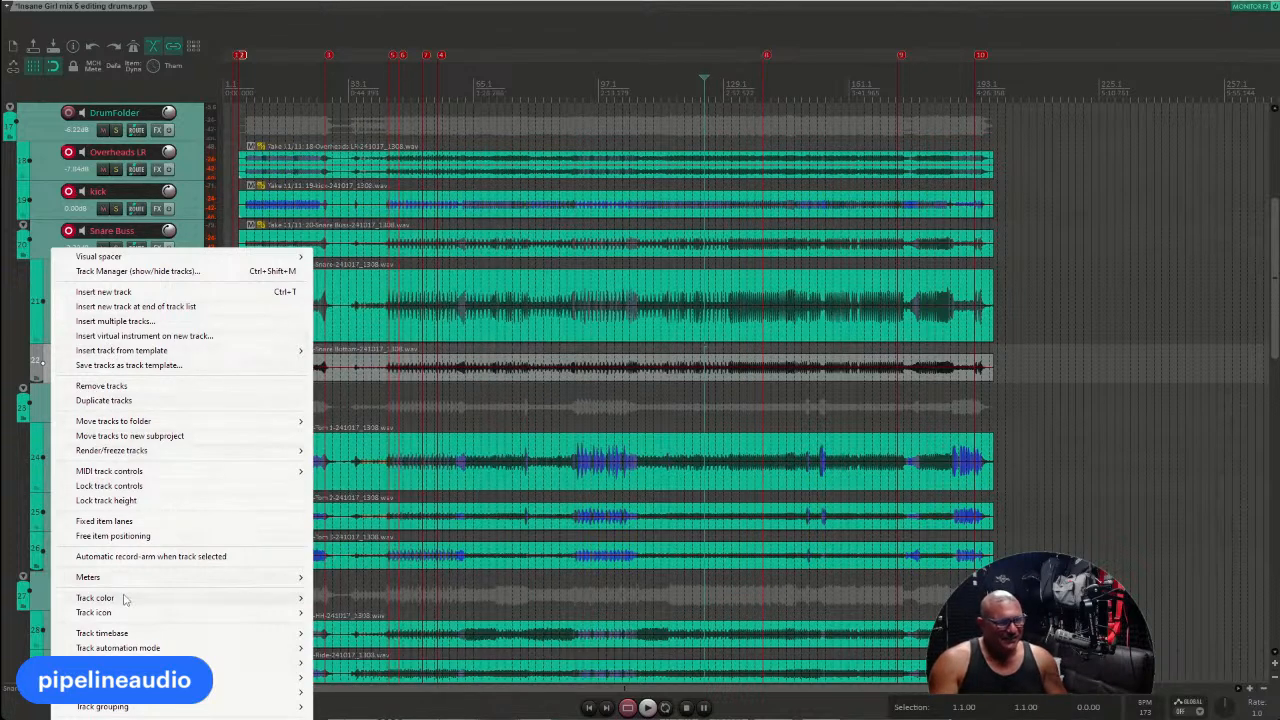
mouse_move(245, 600)
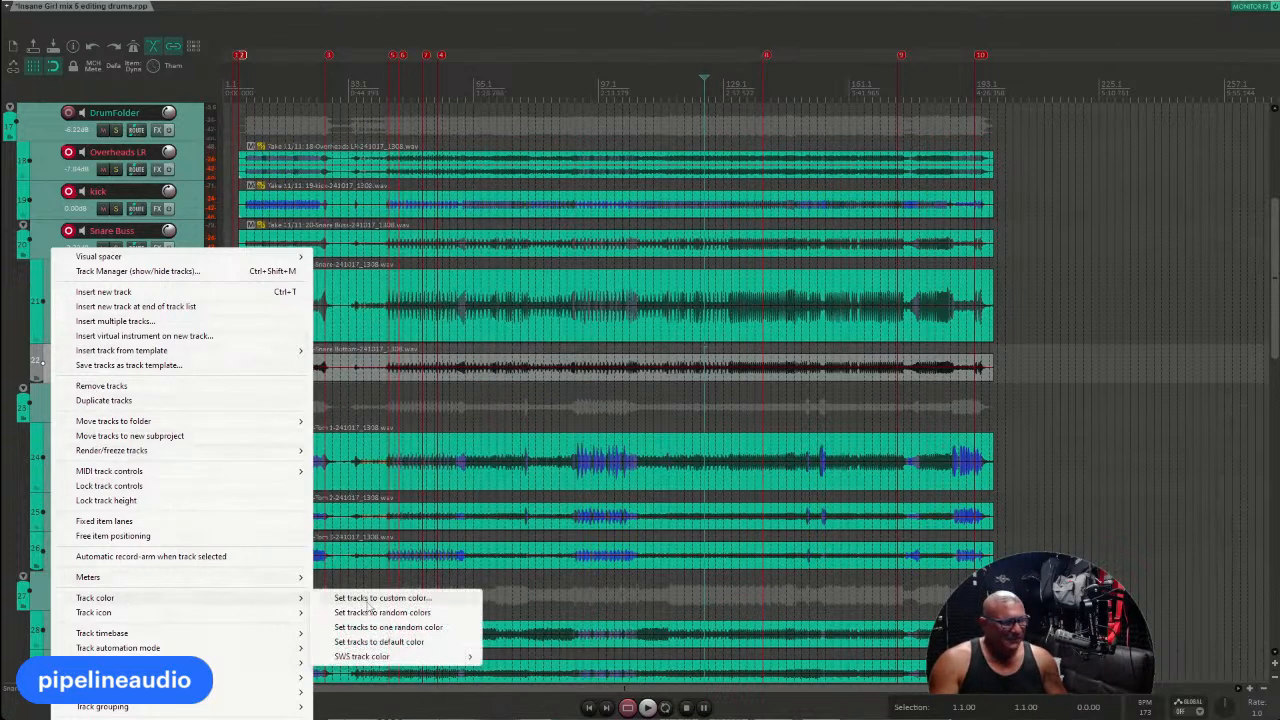
click(363, 599)
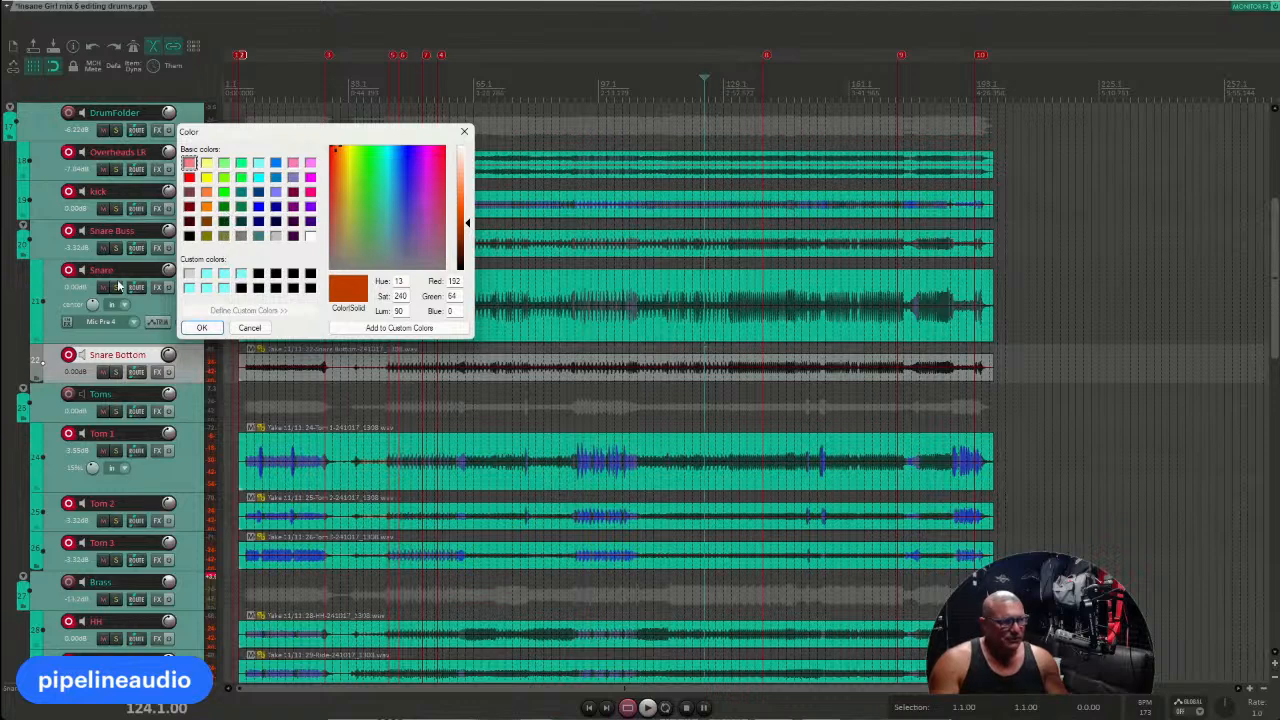
key(Escape)
Step: Save the Snare track's green colour as a custom colour and leave the colour dialog without recolouring the track
right_click(55, 305)
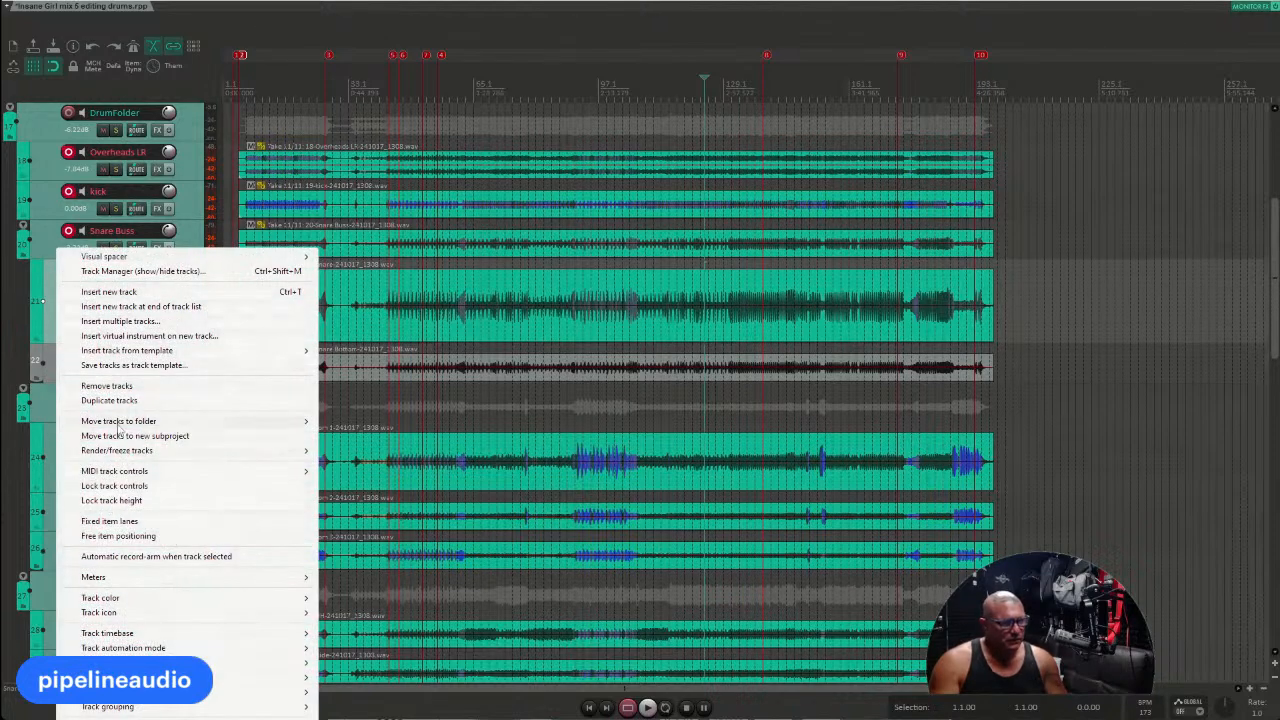
mouse_move(137, 600)
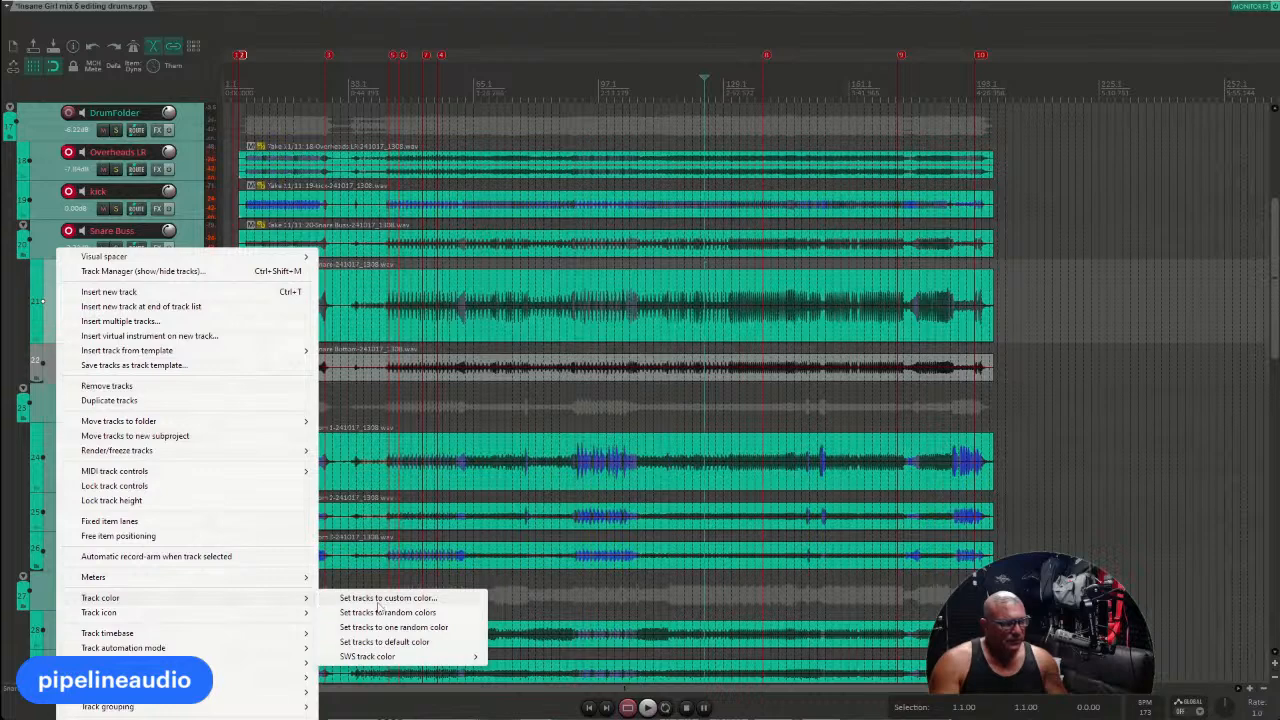
click(380, 598)
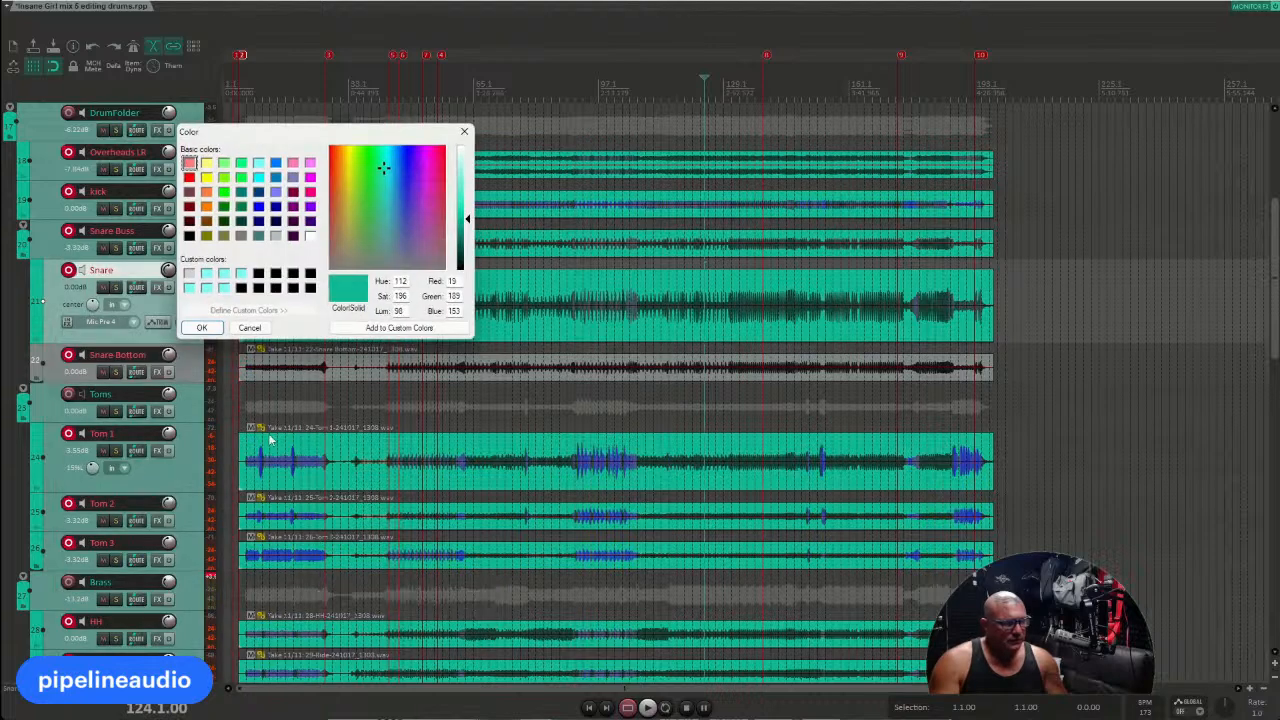
click(388, 331)
click(464, 132)
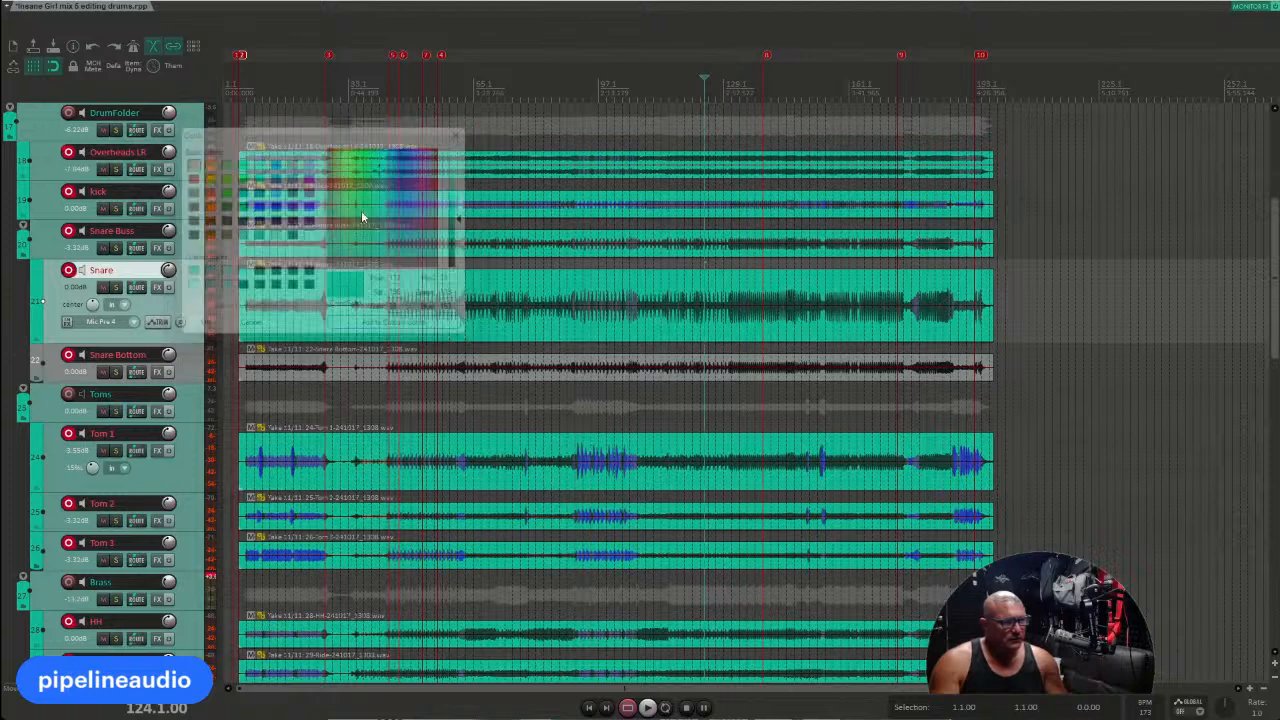
Step: Set the Snare Bottom track's colour to the saved green custom colour
click(55, 372)
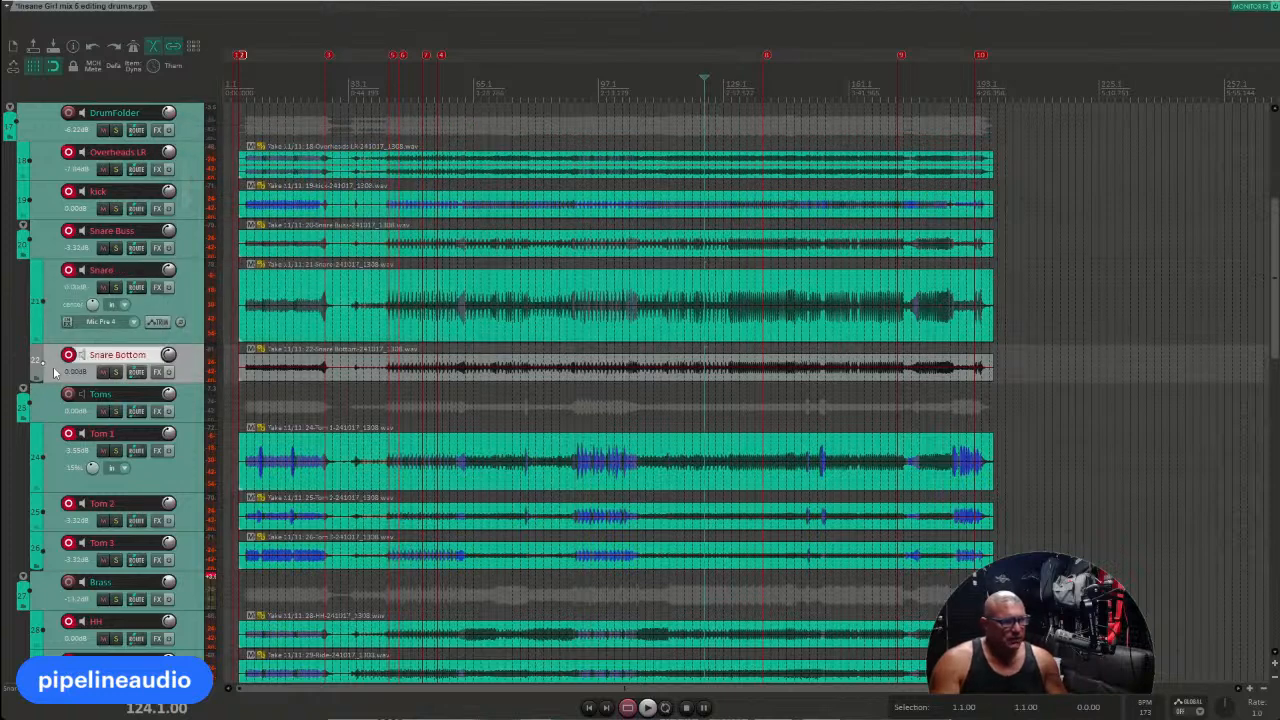
right_click(55, 372)
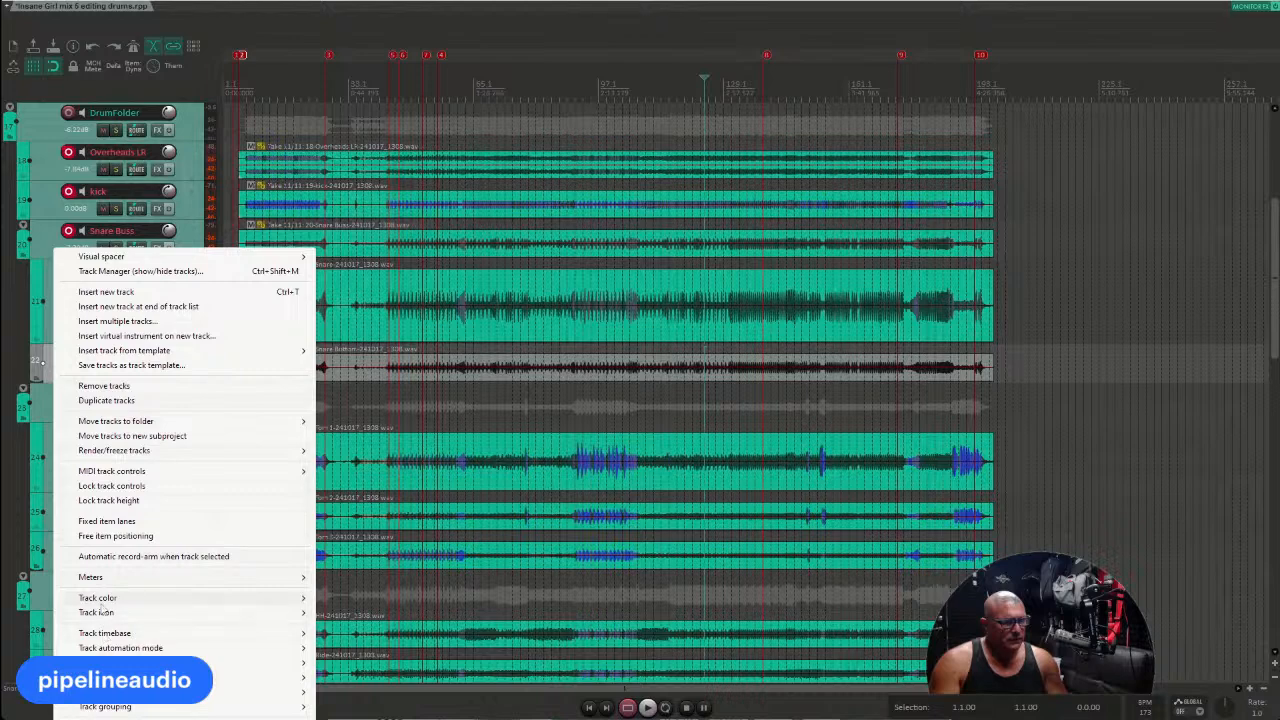
mouse_move(98, 598)
click(380, 598)
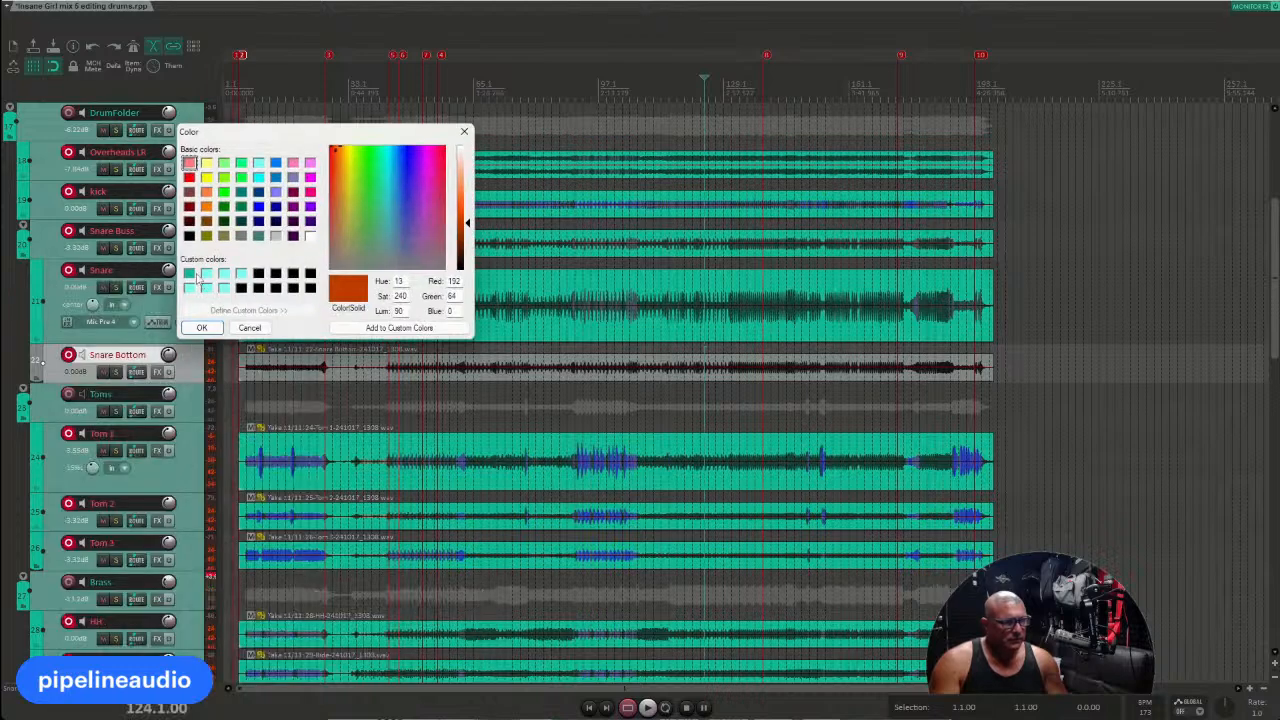
click(190, 274)
click(201, 328)
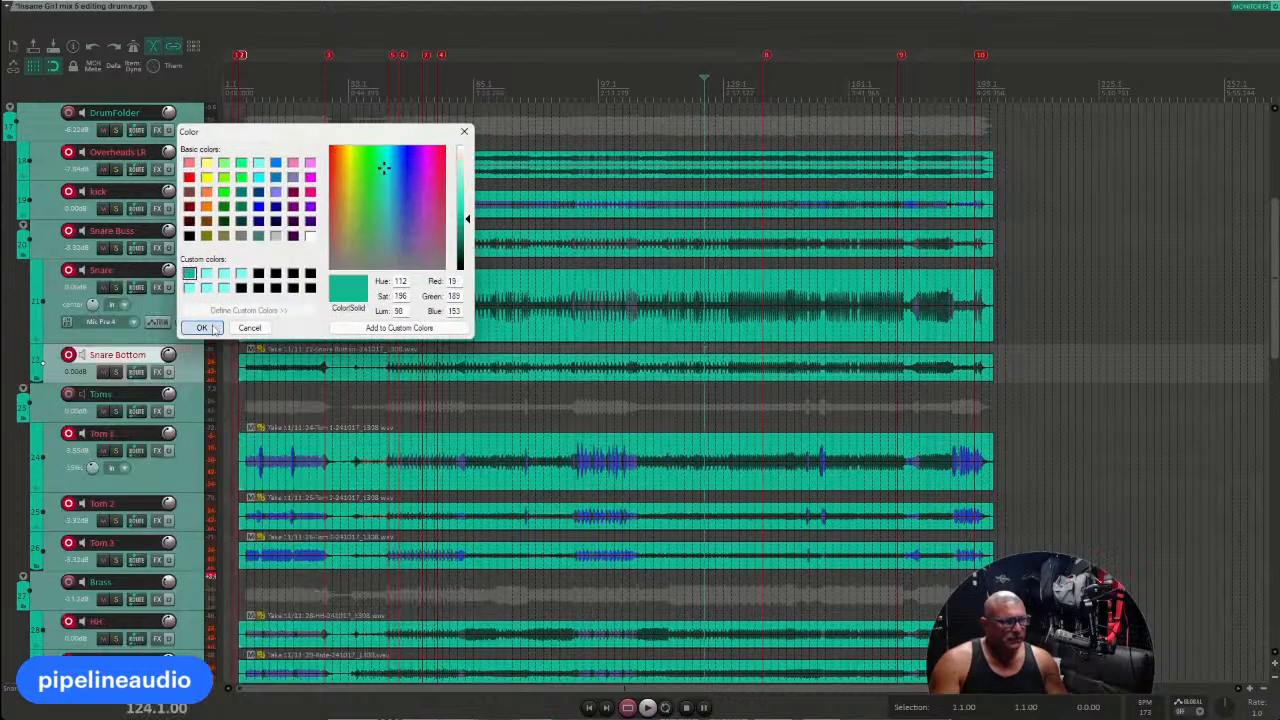
click(55, 337)
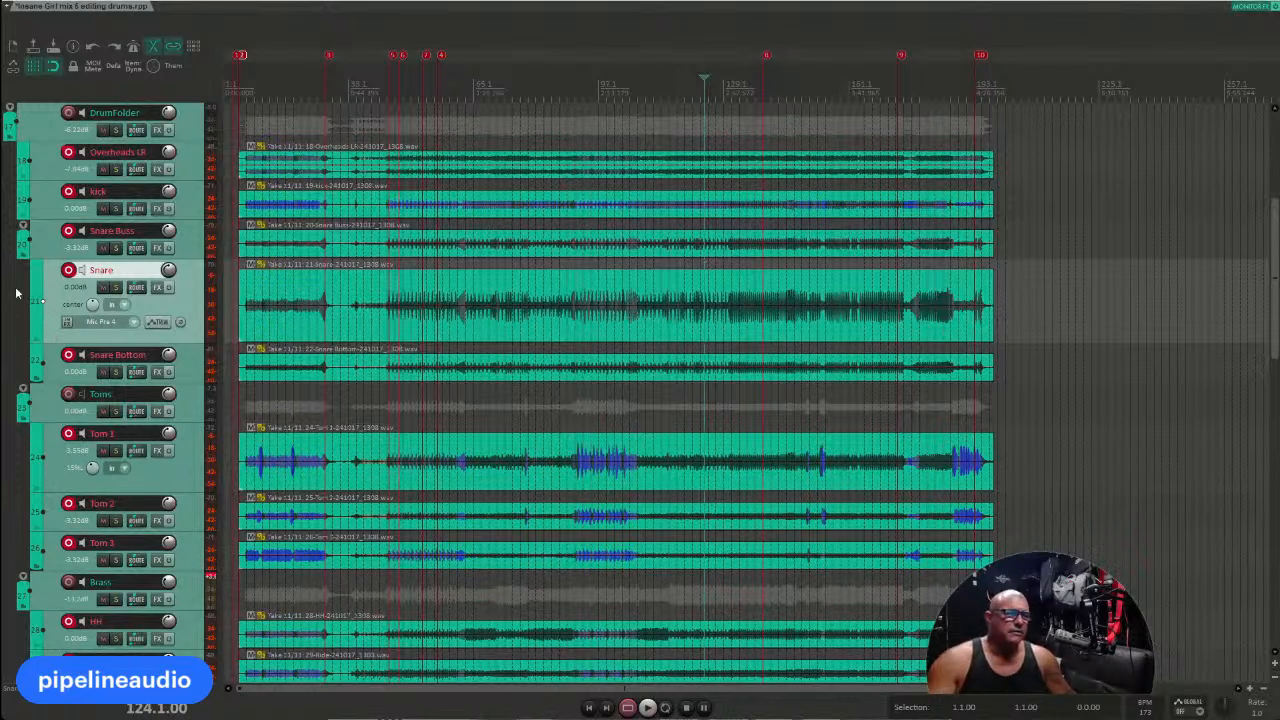
click(62, 172)
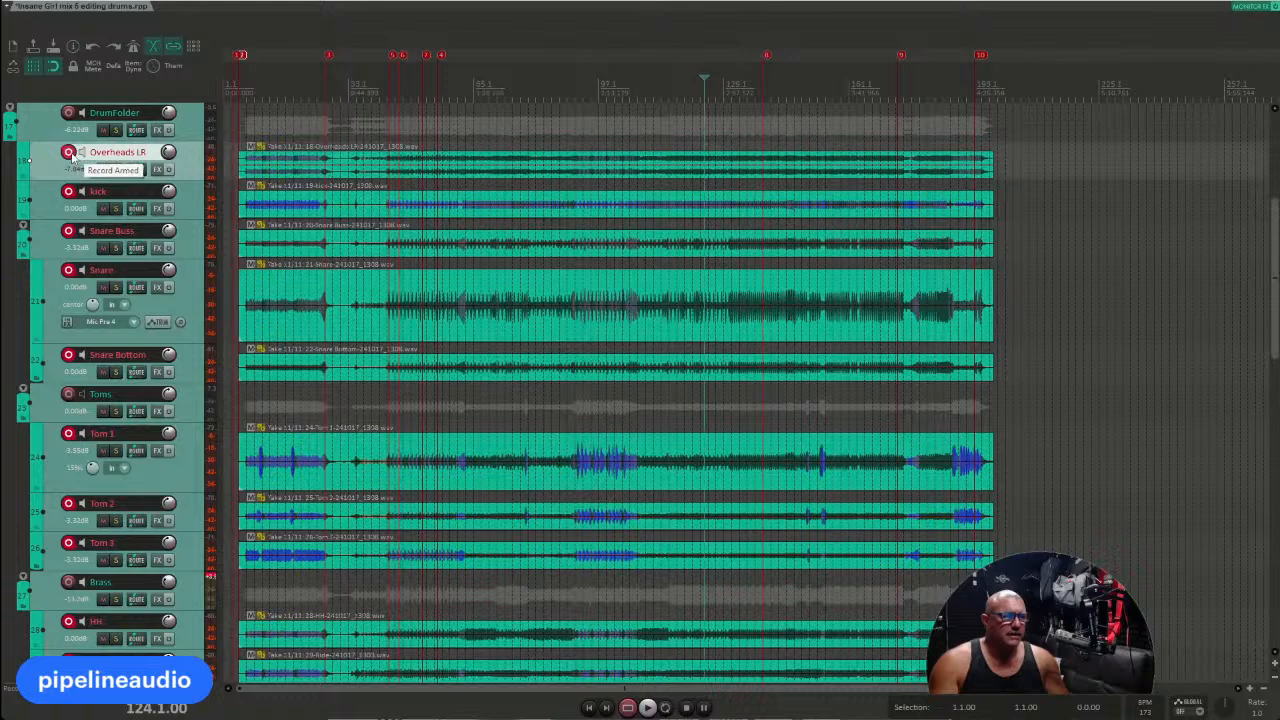
right_click(59, 175)
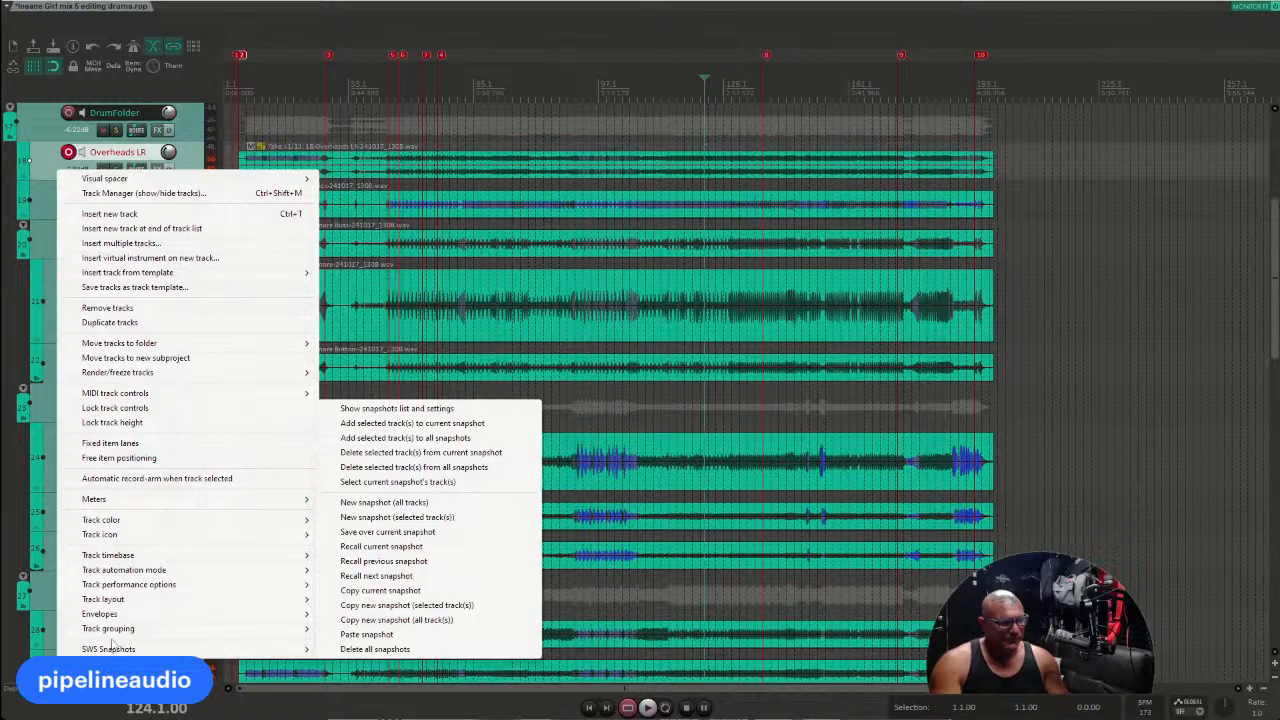
mouse_move(117, 636)
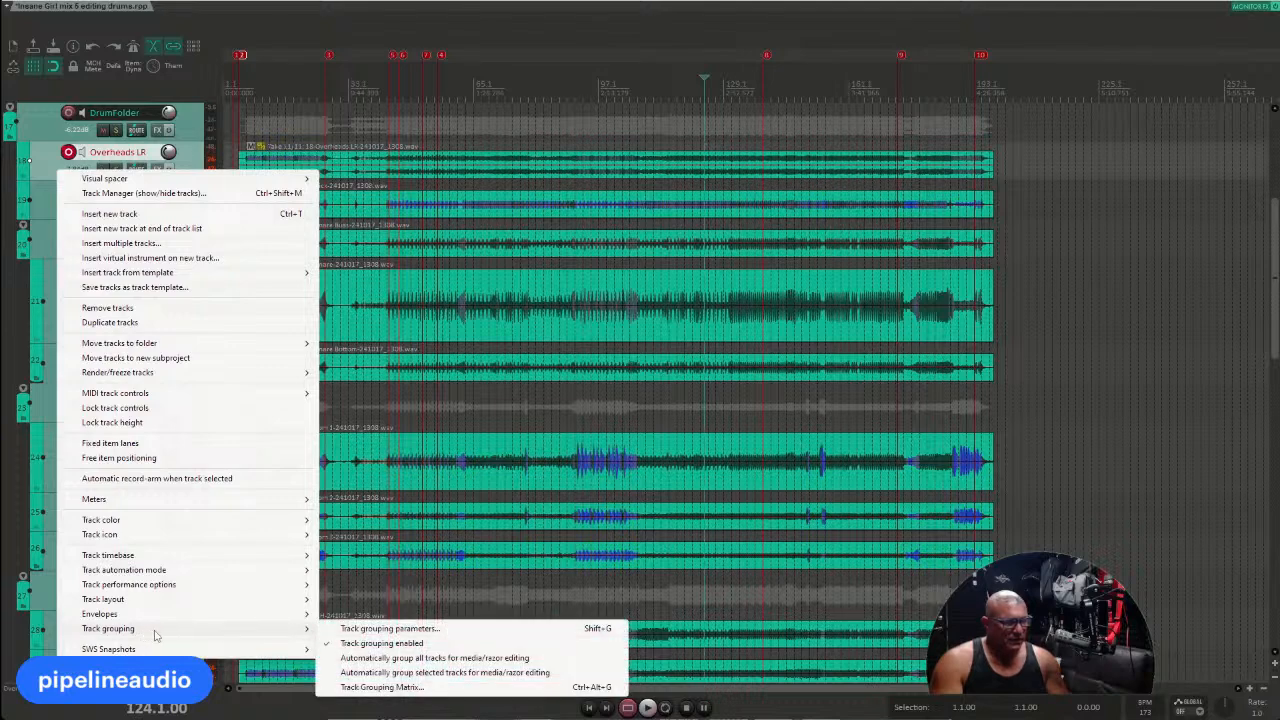
click(45, 312)
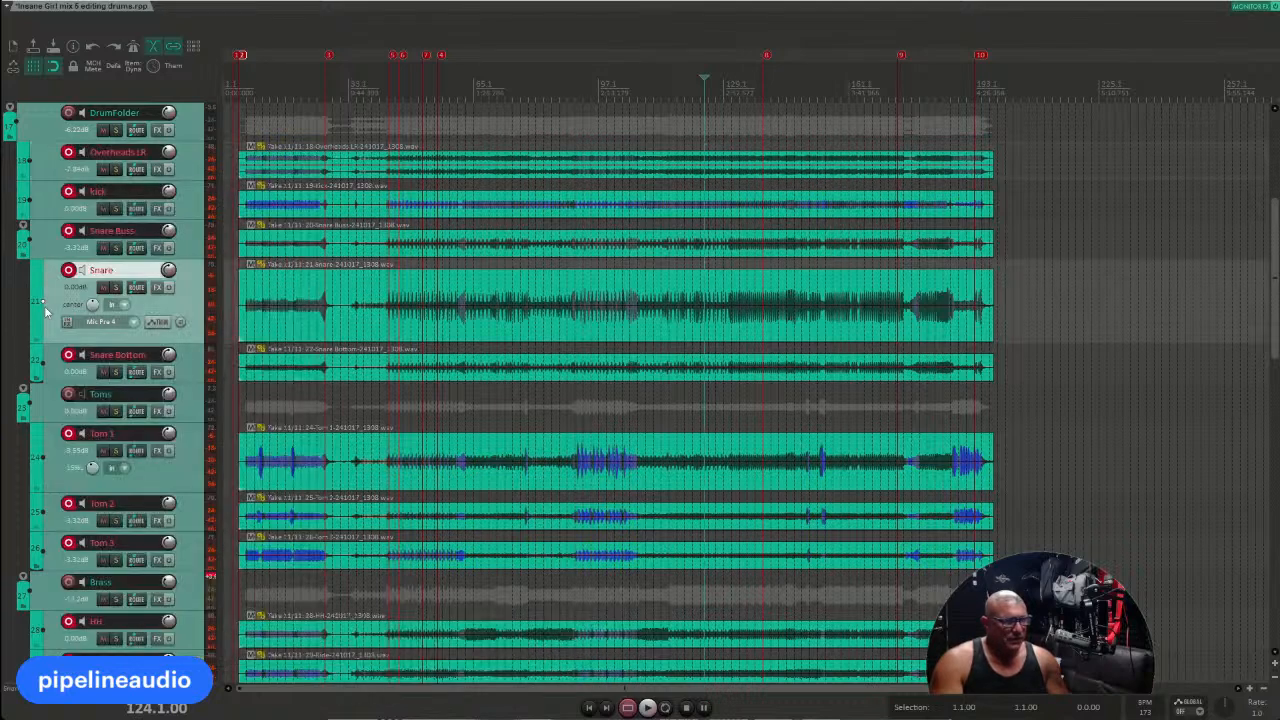
Step: Open the track grouping parameters for the Snare Bottom track and show the list of available groups
right_click(52, 378)
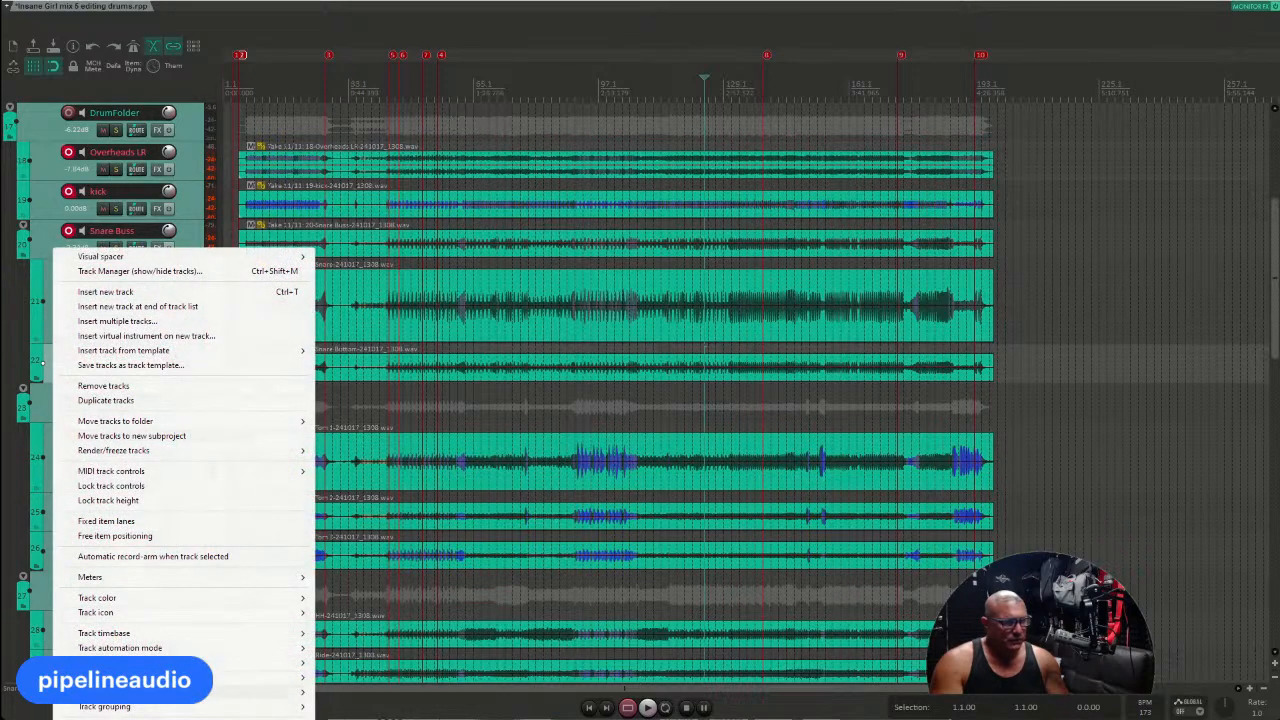
mouse_move(115, 708)
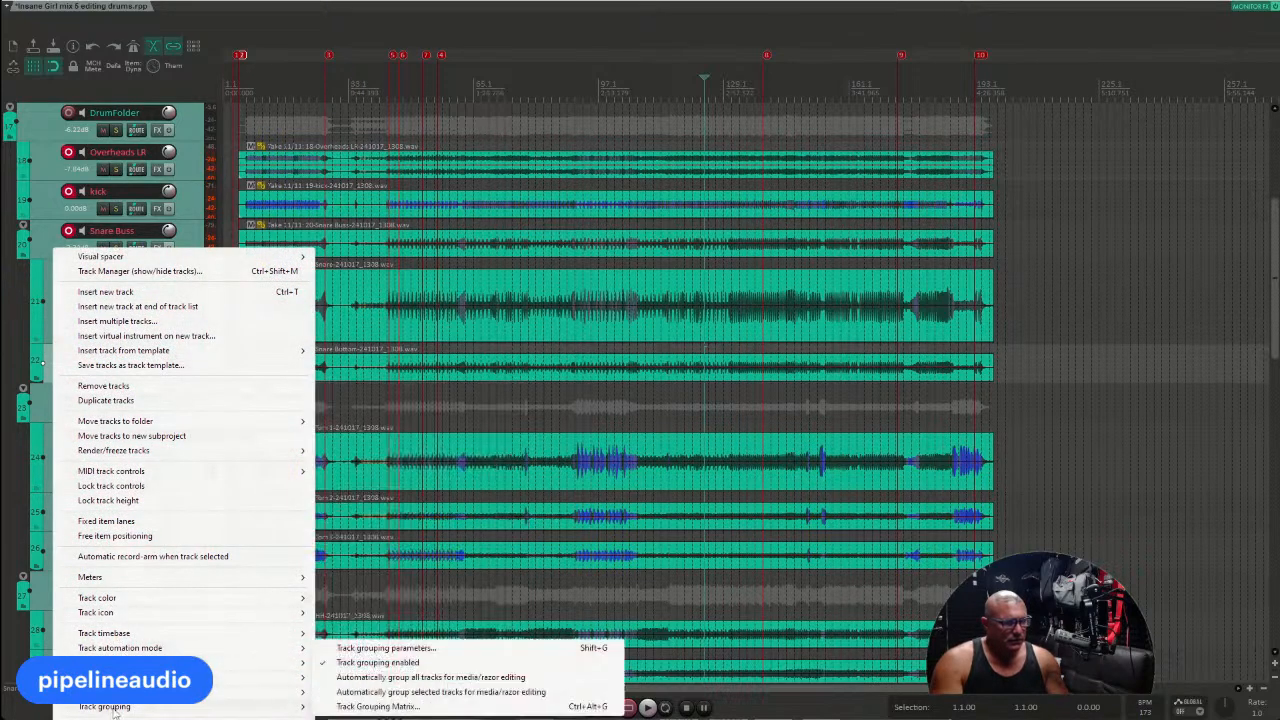
click(352, 650)
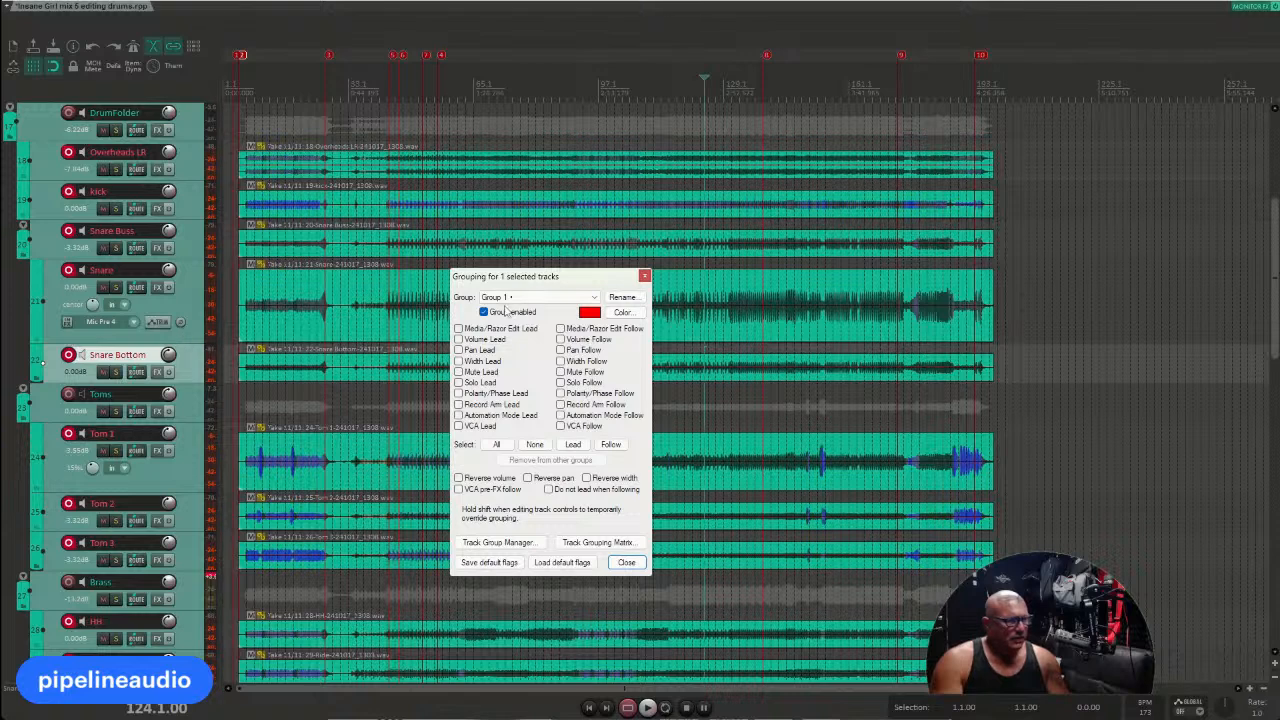
click(552, 298)
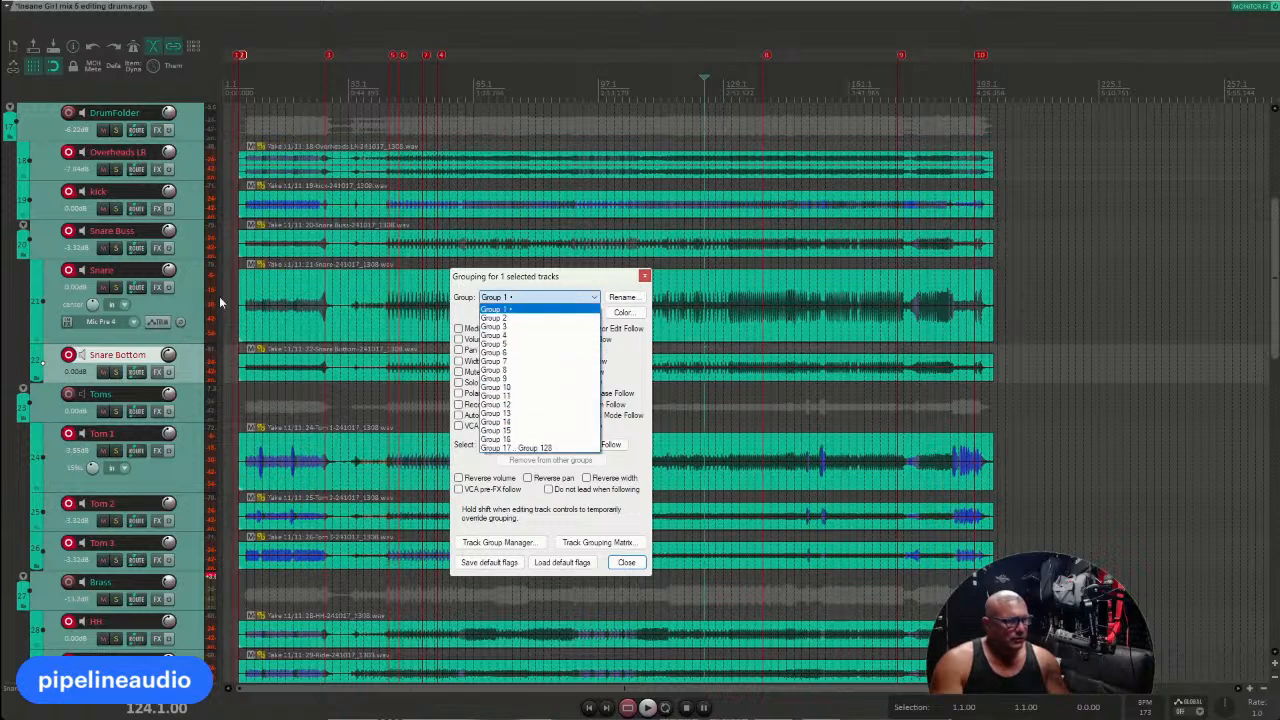
Step: Examine the Group 1 lead and follow settings of the Snare, Snare Buss, kick, Overheads LR and DrumFolder tracks
click(186, 297)
click(181, 297)
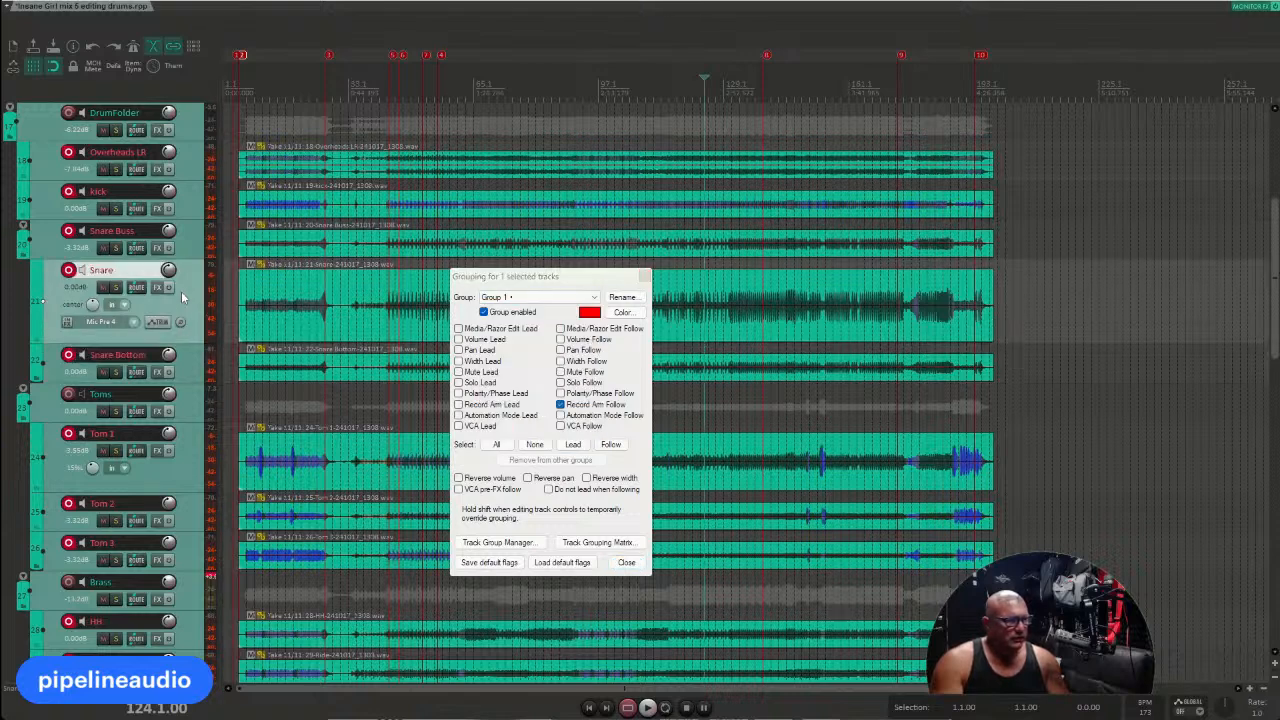
click(181, 255)
click(194, 214)
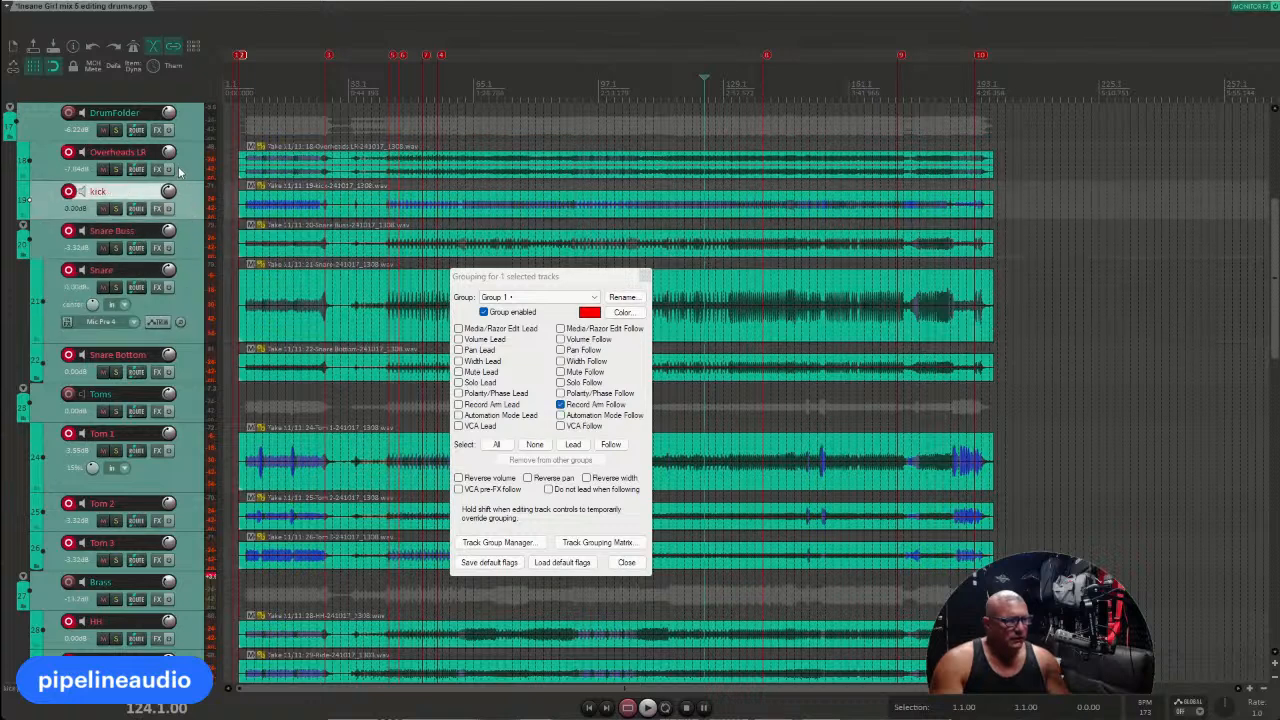
click(180, 172)
click(181, 138)
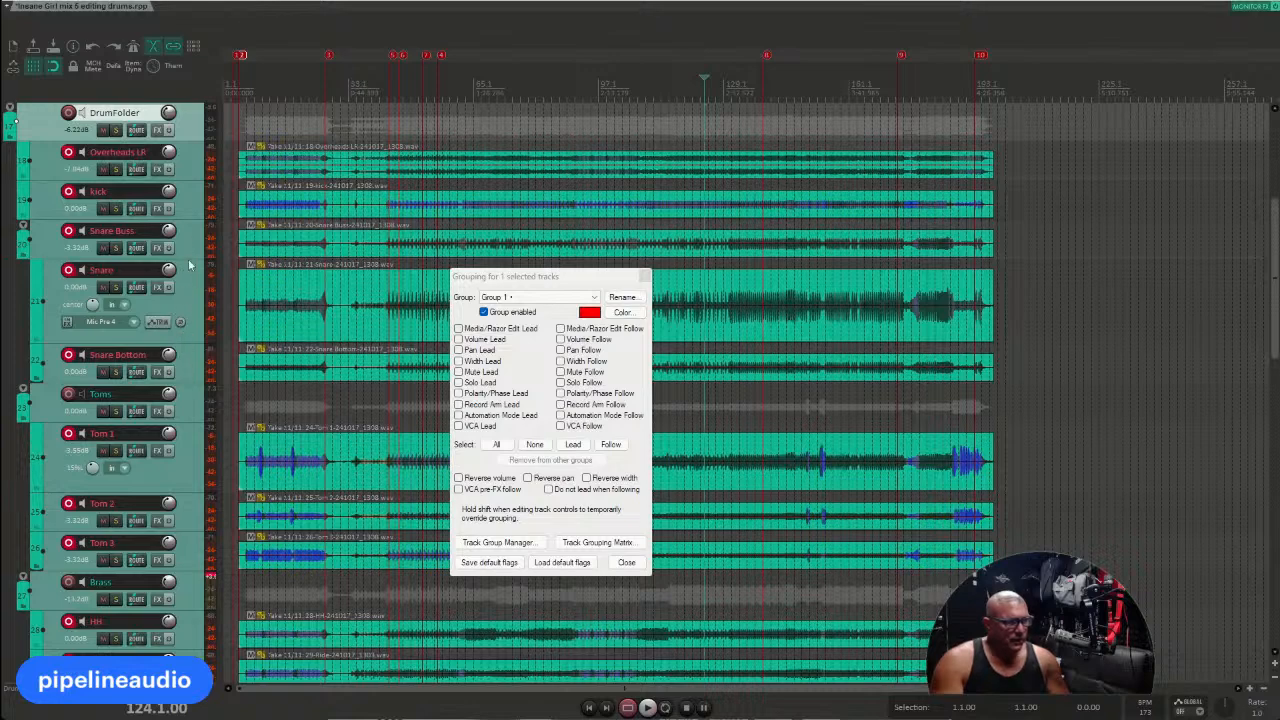
click(186, 170)
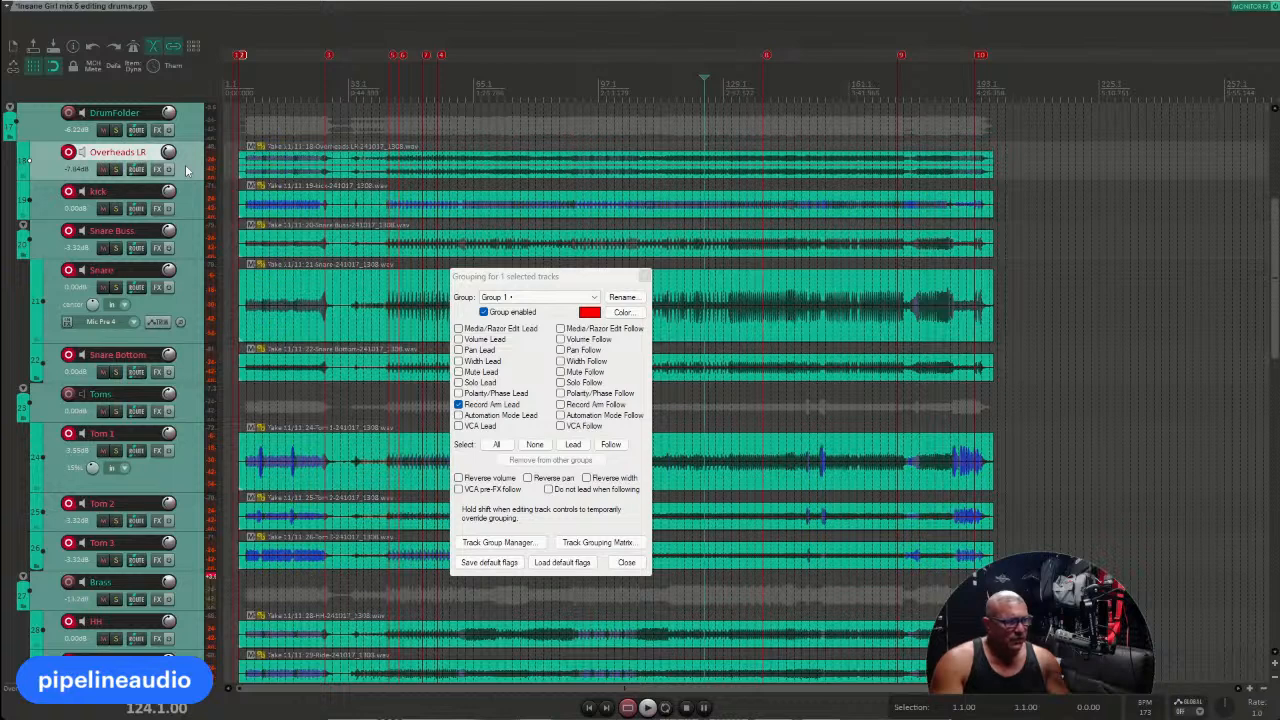
click(190, 202)
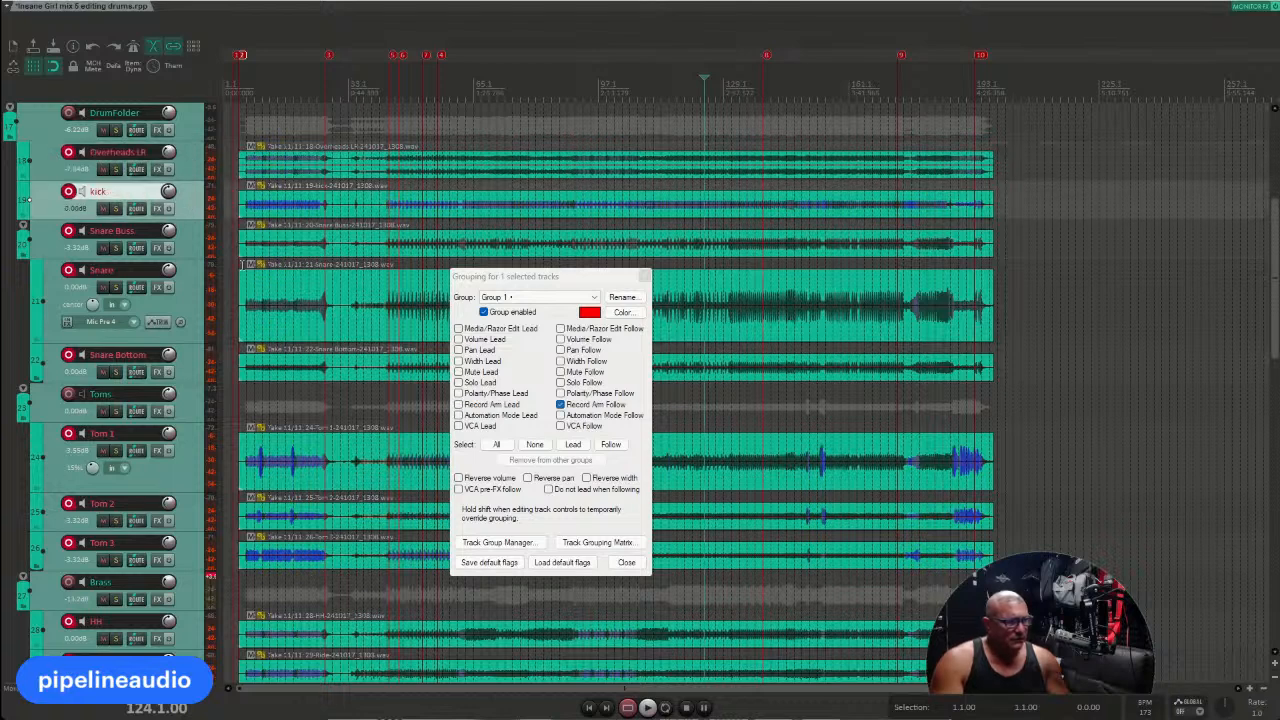
Step: Disable Group 1 from the Snare Buss track's grouping parameters and check the group settings of the Toms and Brass tracks
click(184, 246)
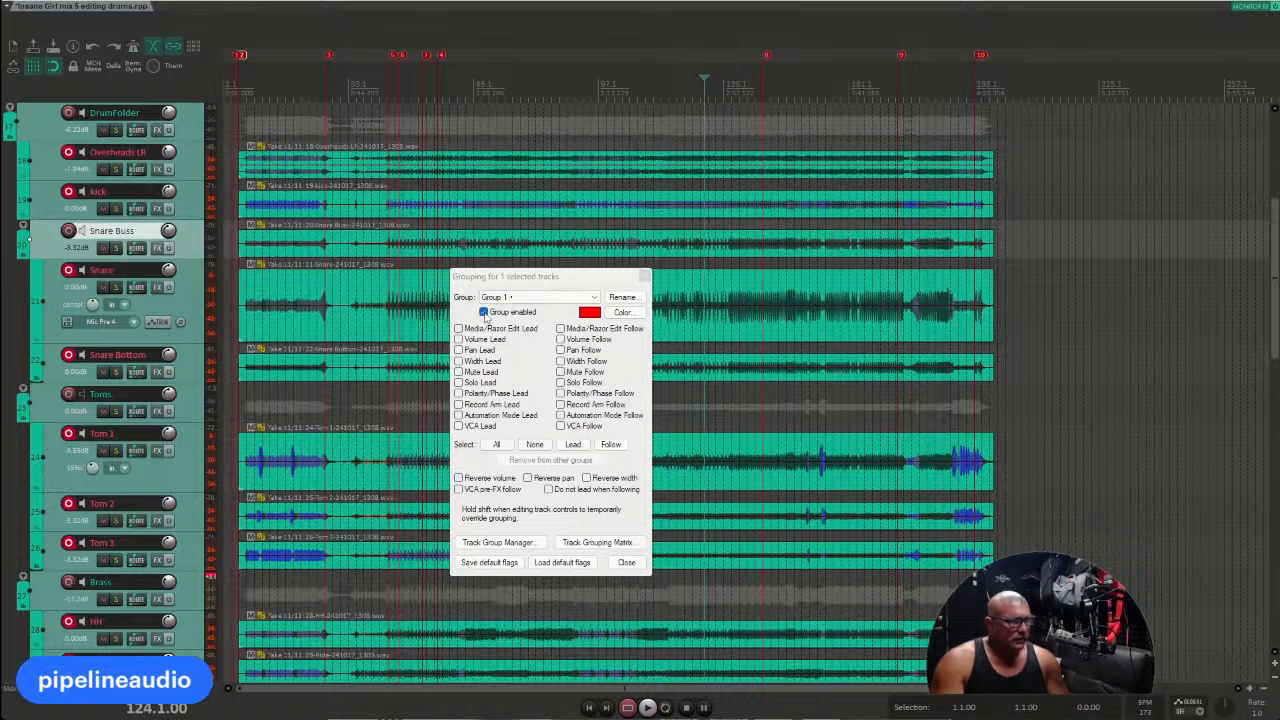
click(484, 312)
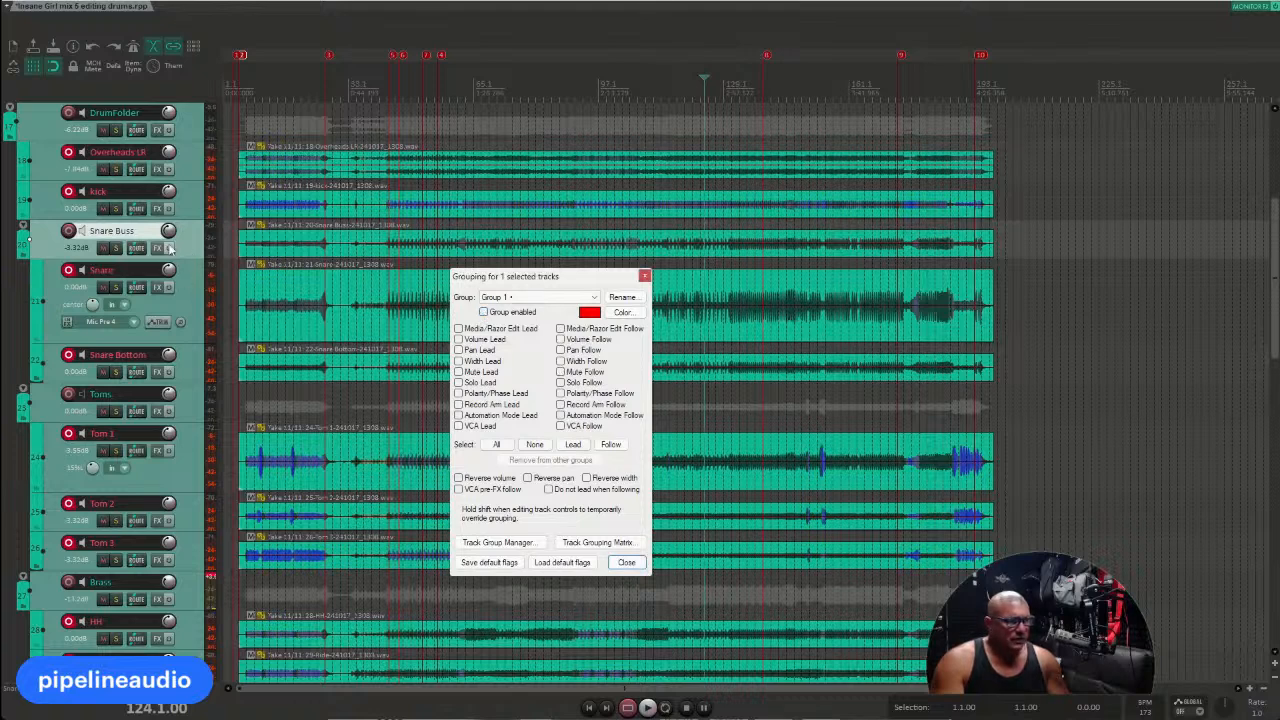
click(180, 403)
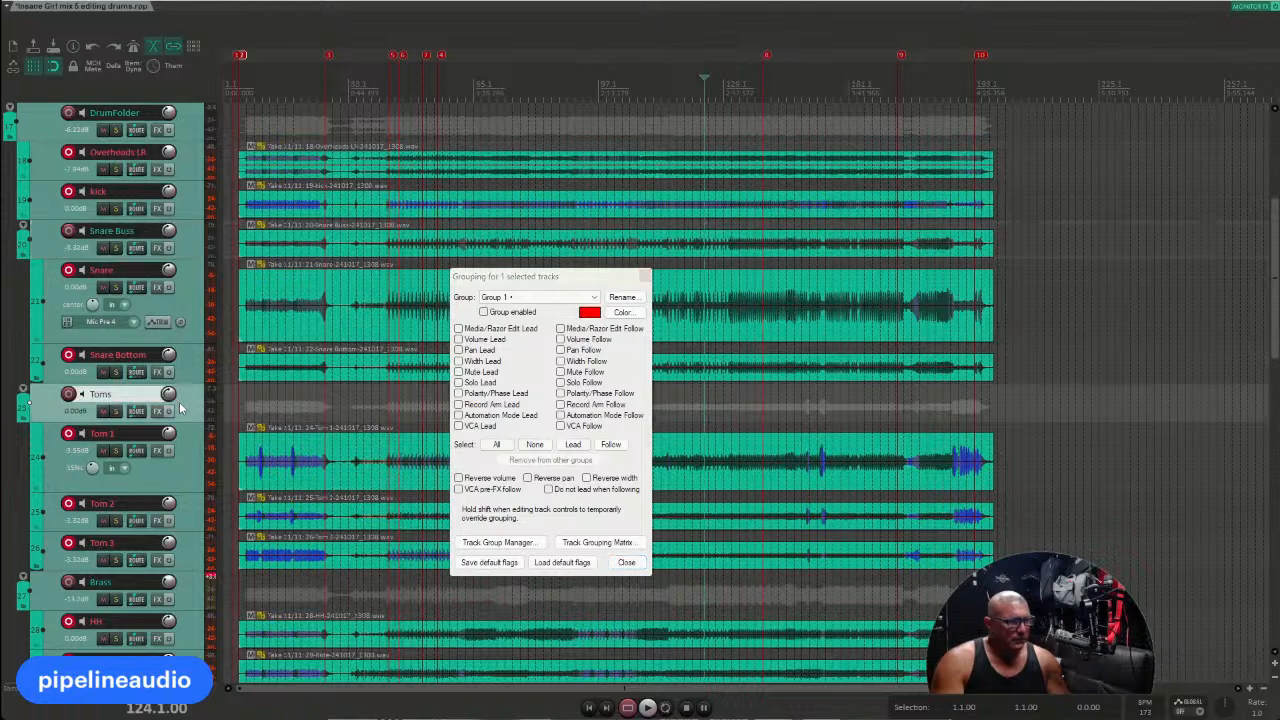
click(195, 598)
scroll(193, 595, down, 5)
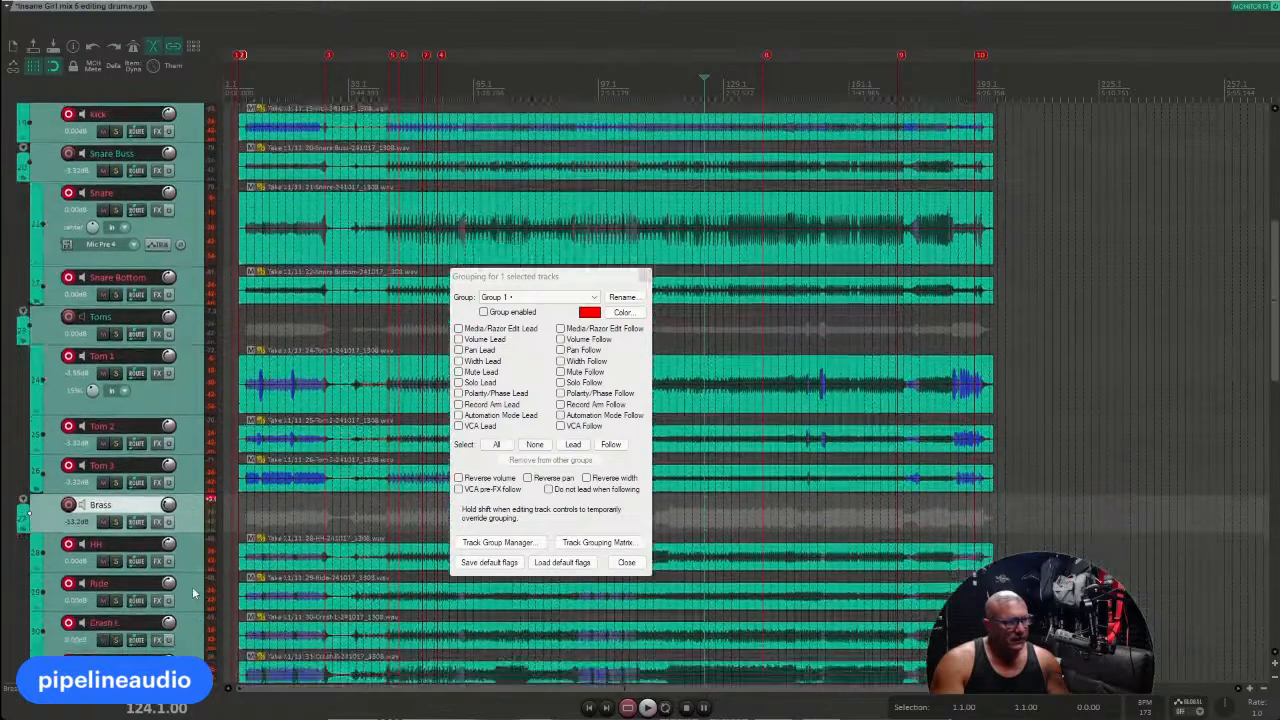
scroll(190, 590, up, 5)
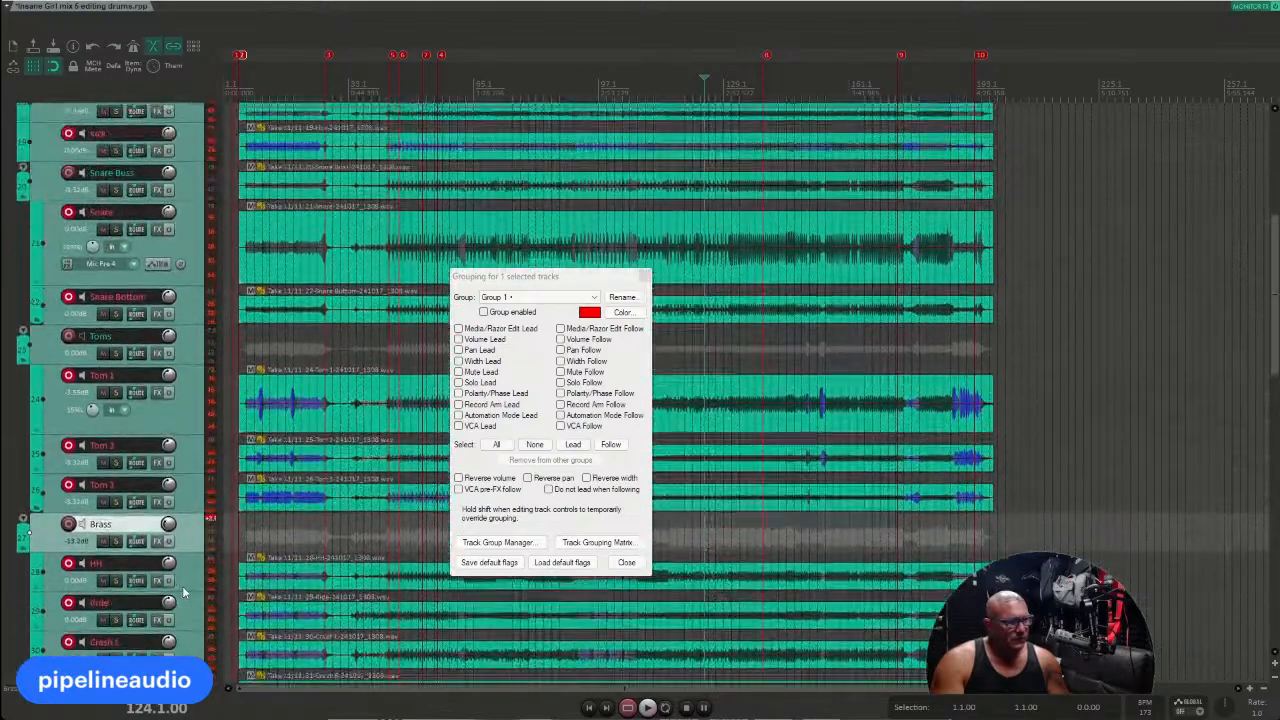
scroll(168, 566, up, 1)
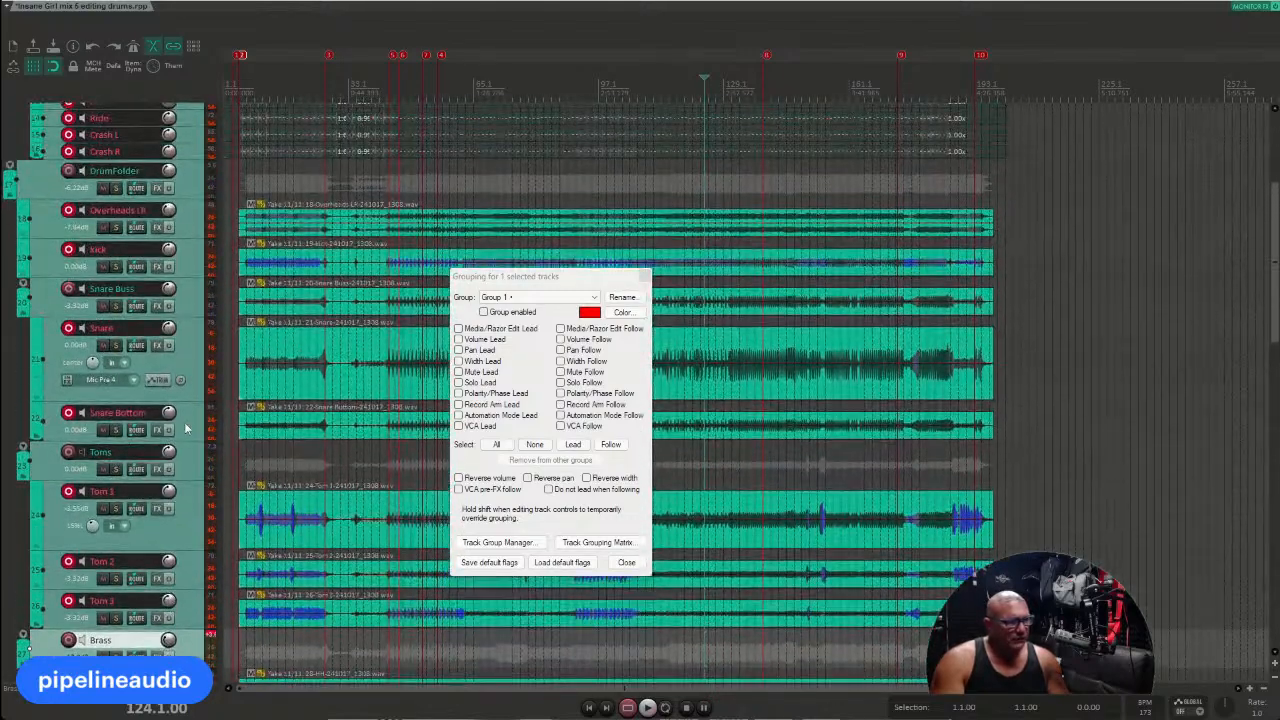
Step: Set the Snare Bottom track to Record Arm Follow in Group 1 and close the grouping parameters
click(192, 430)
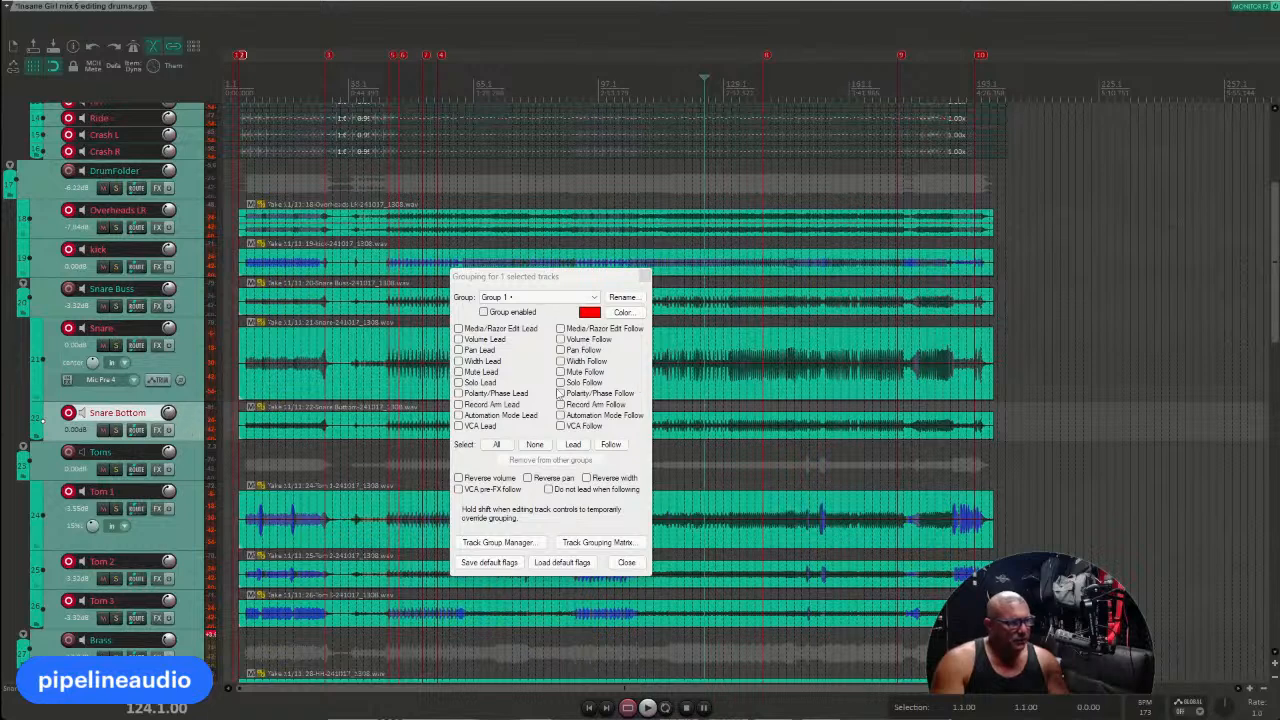
click(561, 412)
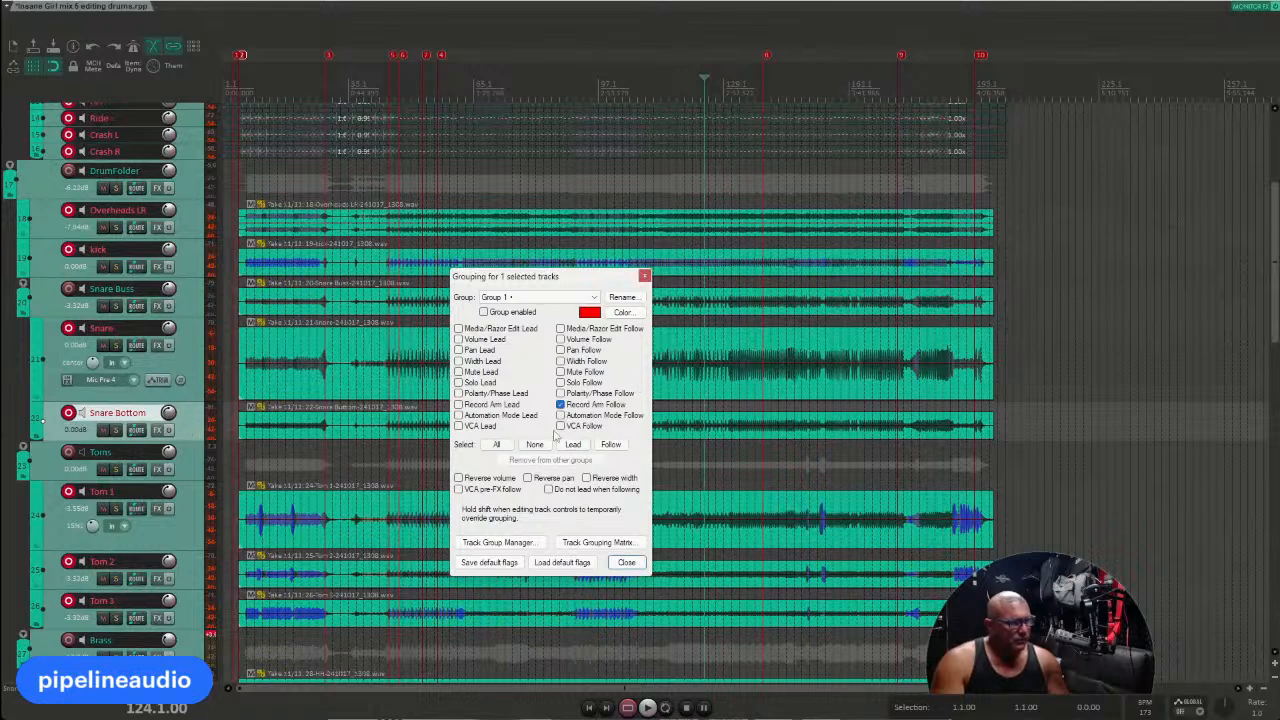
click(625, 563)
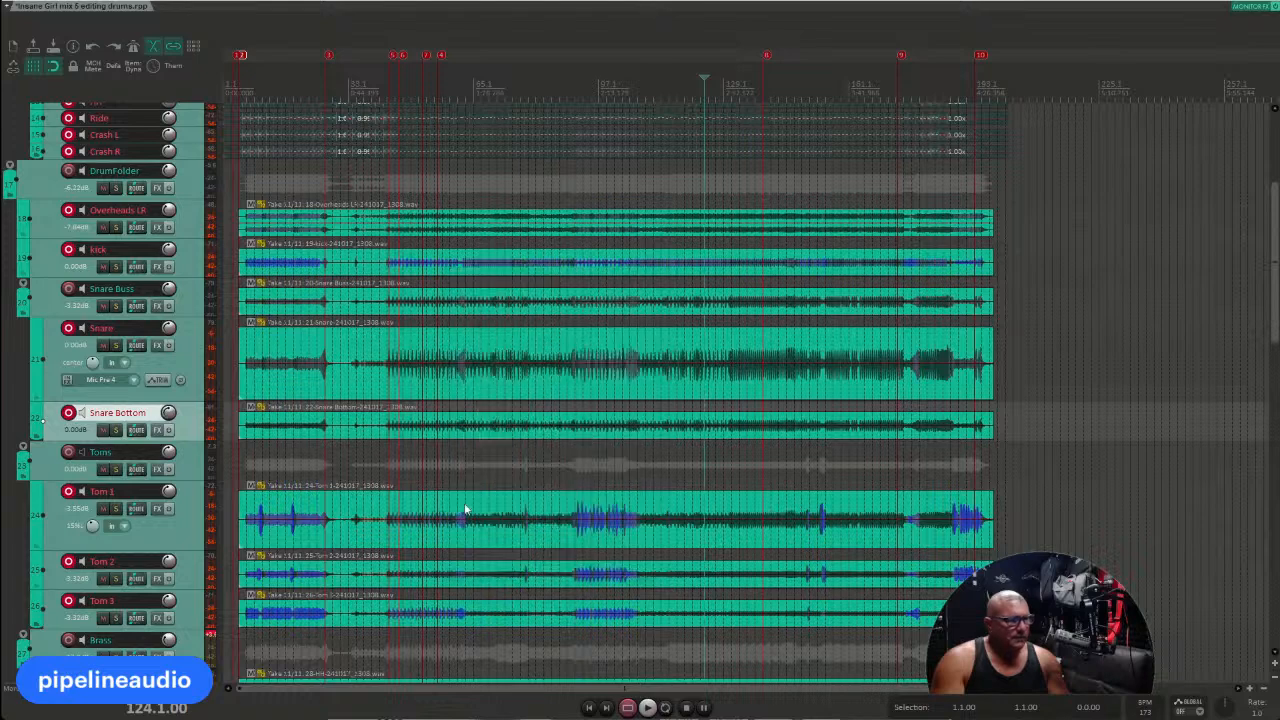
Step: Examine the Group 1 lead and follow settings of the Overheads LR and kick tracks, and close the grouping parameters
click(186, 224)
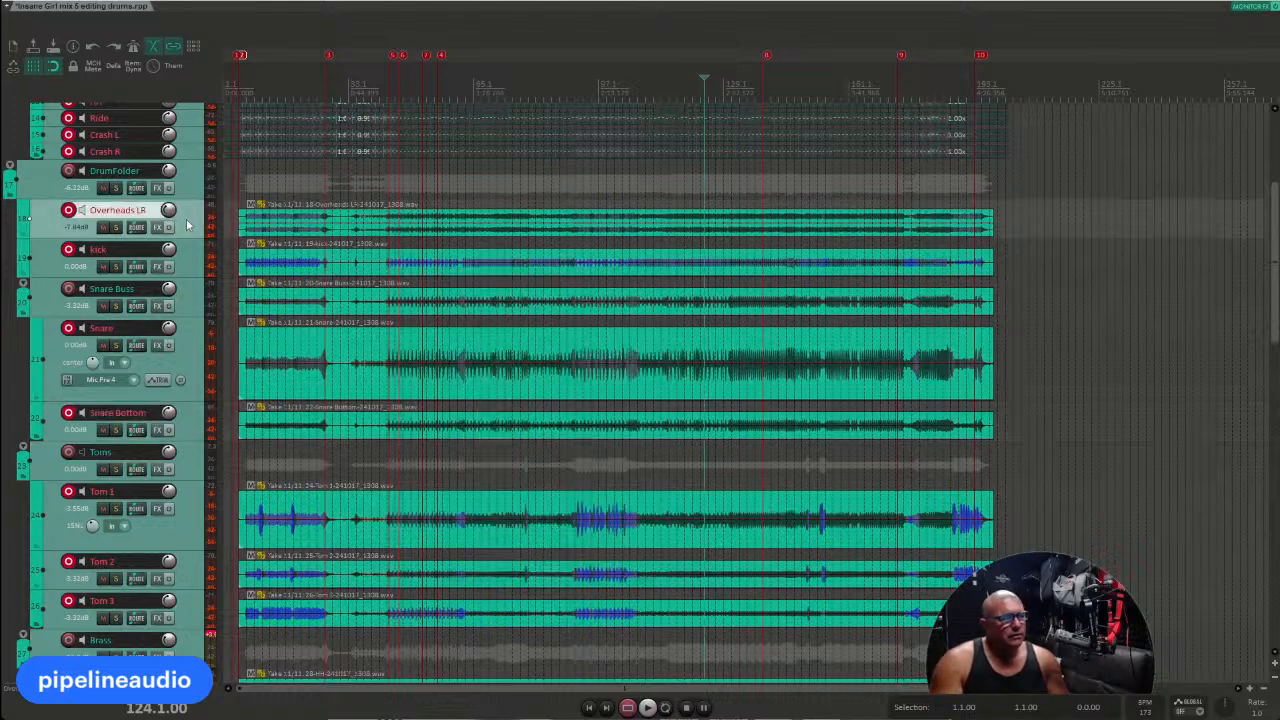
click(68, 212)
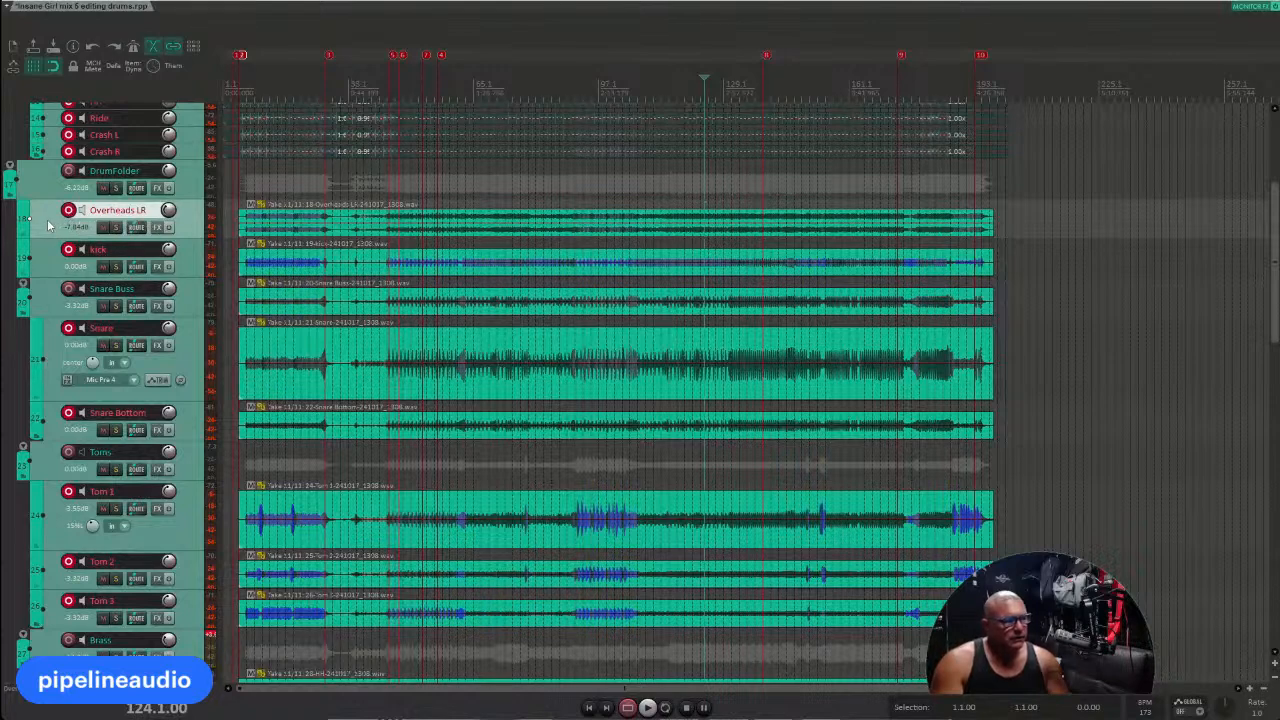
right_click(47, 225)
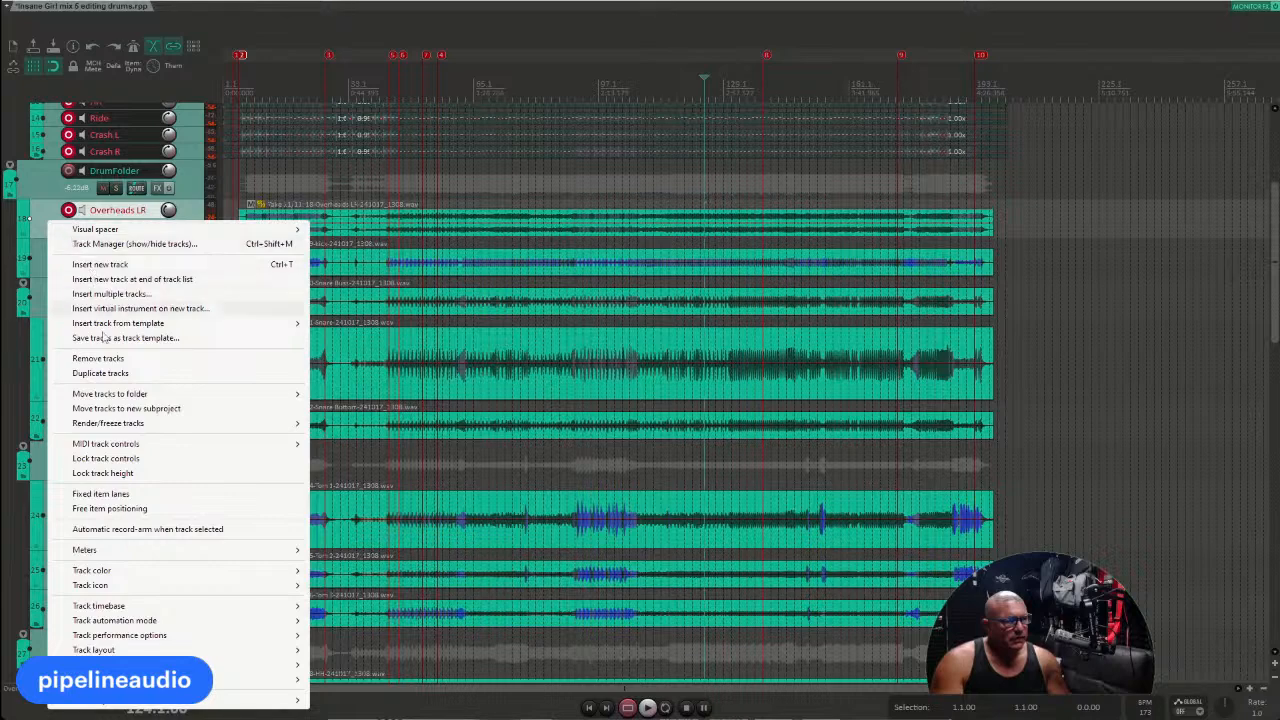
mouse_move(150, 665)
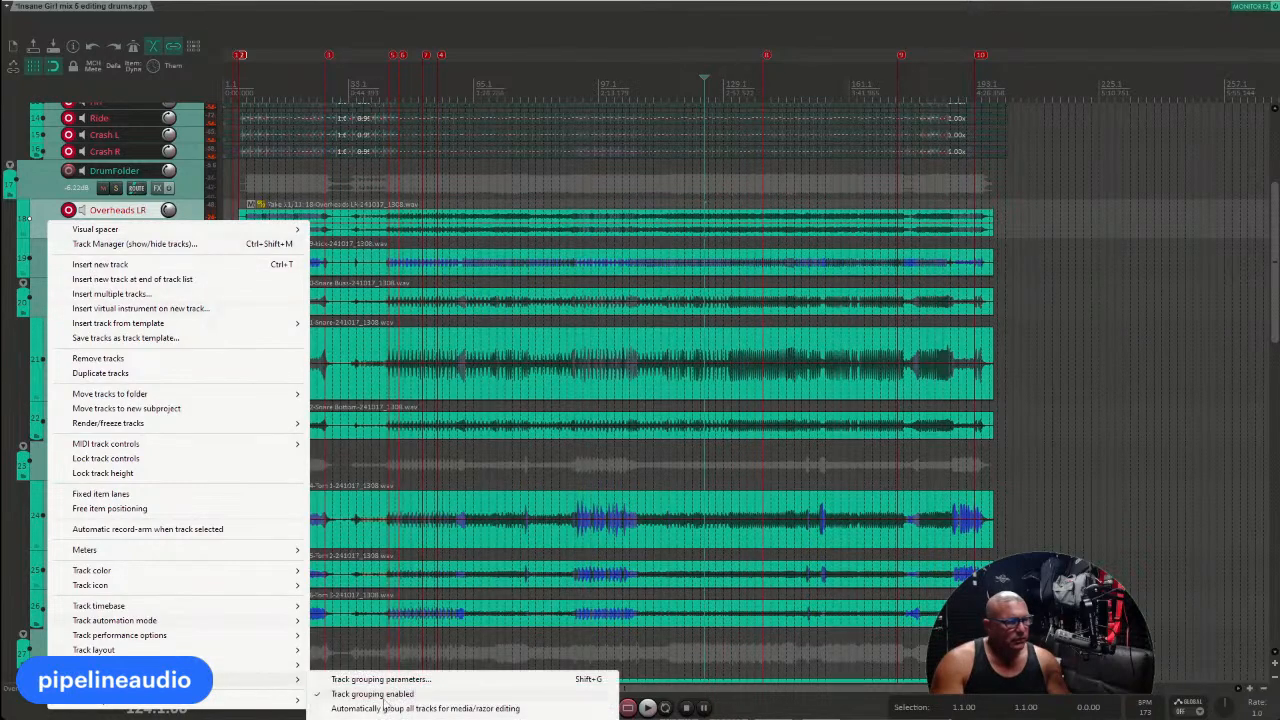
click(365, 678)
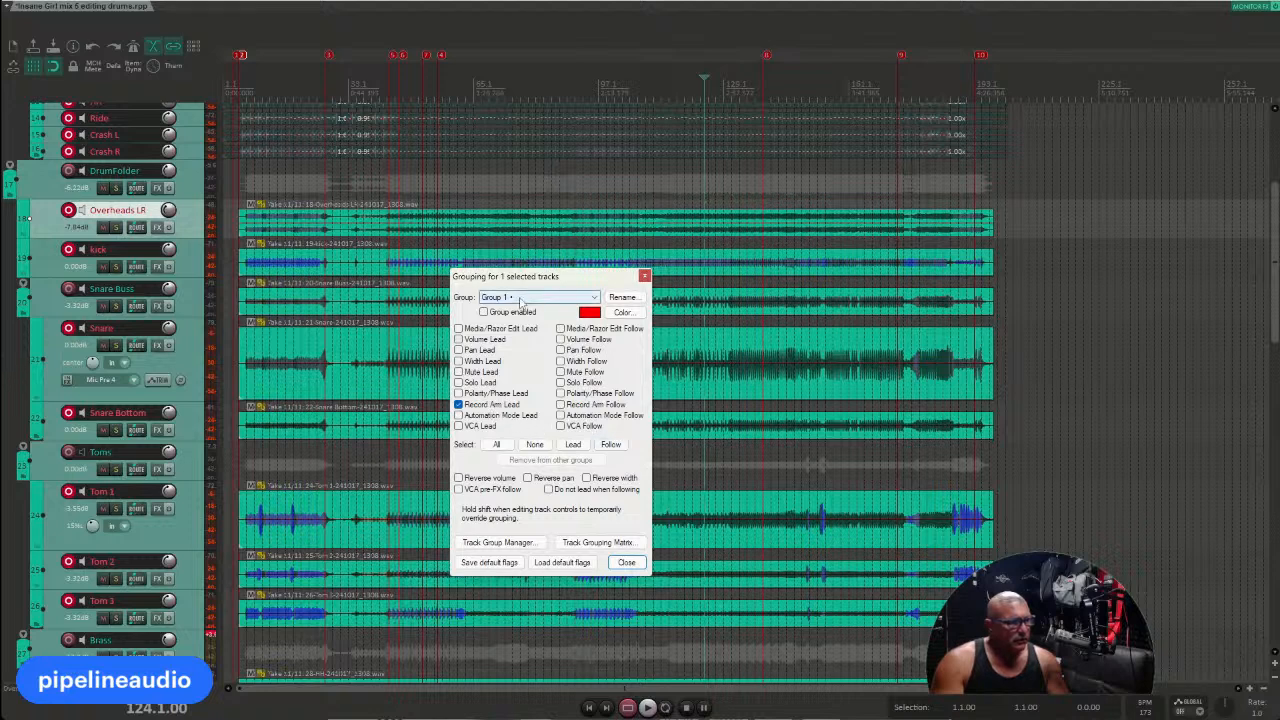
click(520, 303)
click(520, 309)
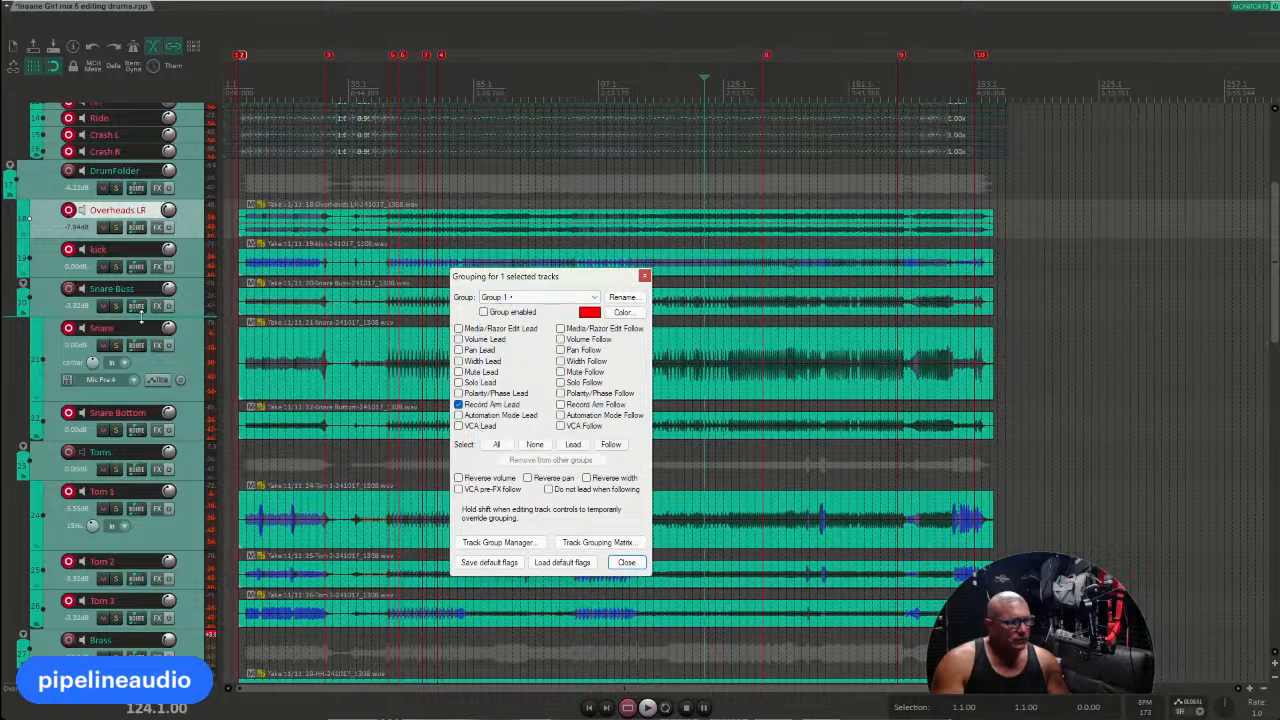
click(189, 265)
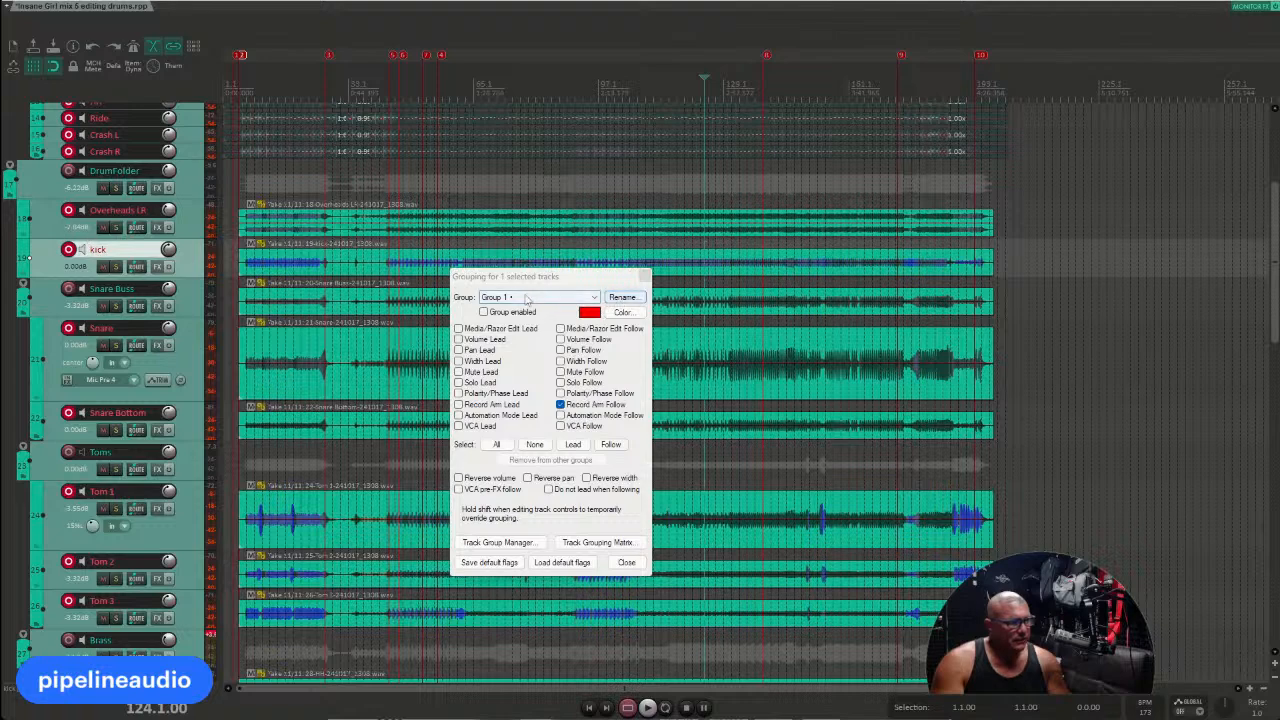
click(643, 276)
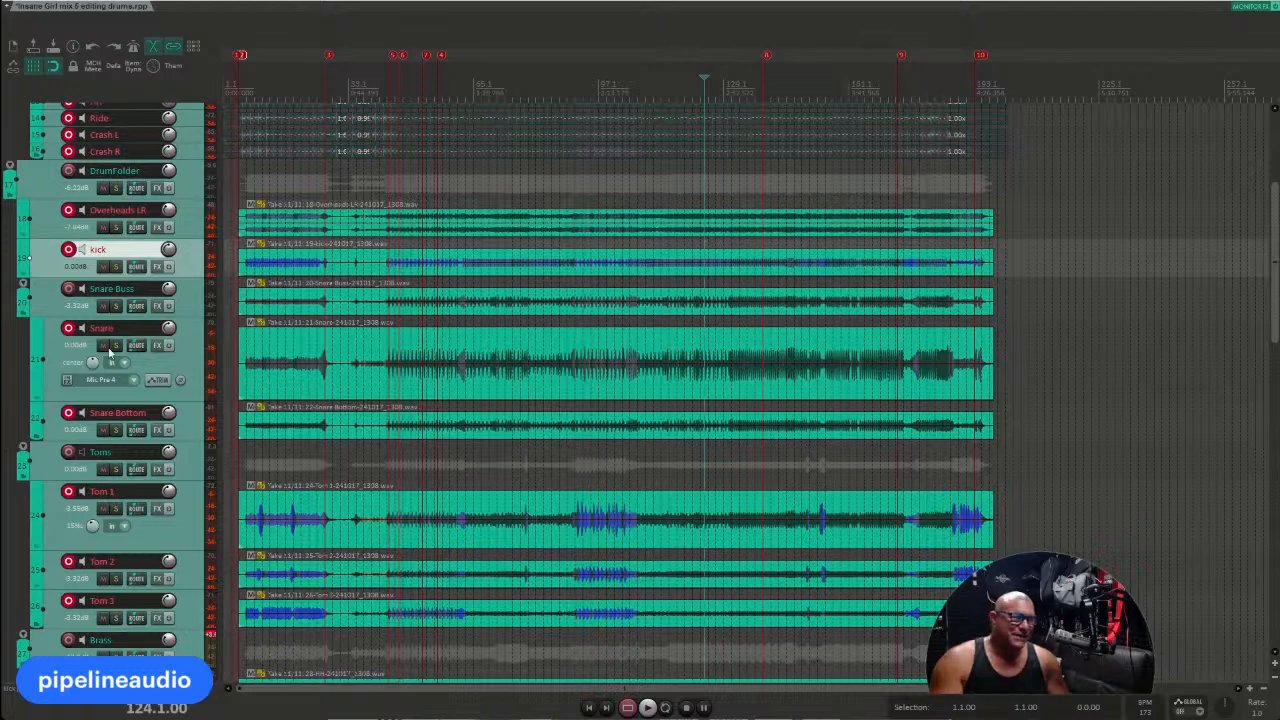
key(Up)
key(Up)
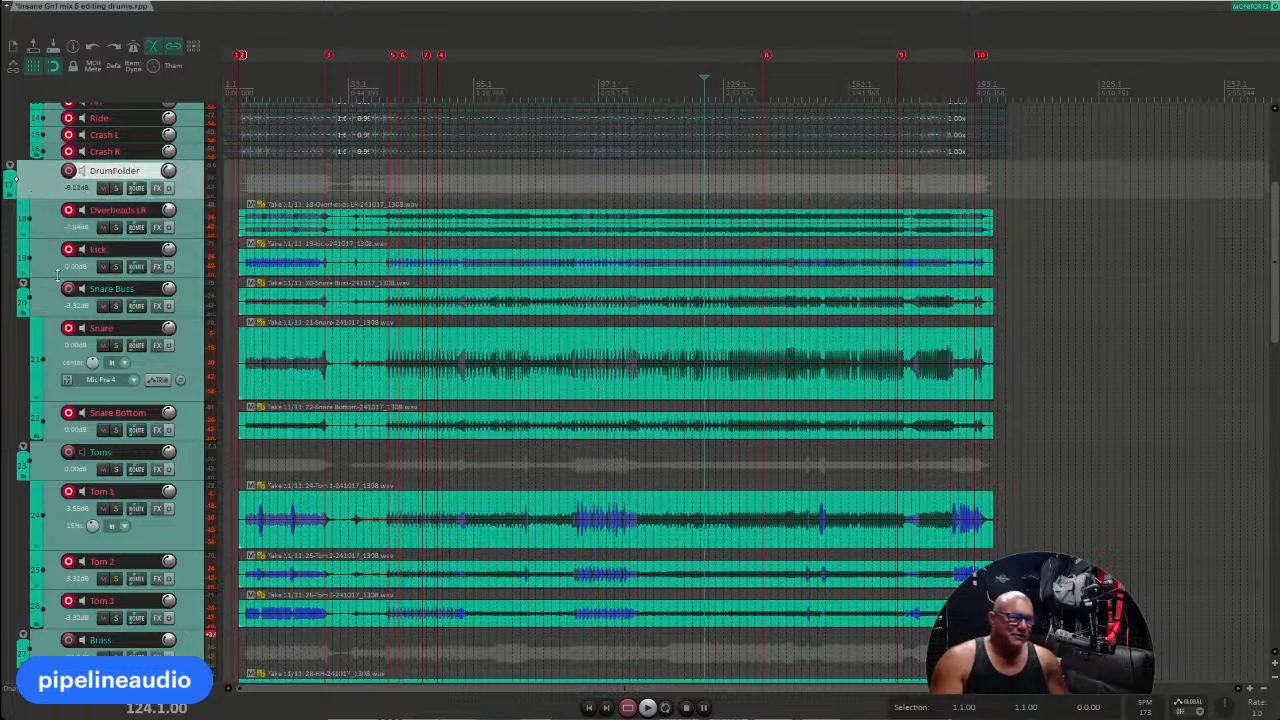
click(54, 296)
click(186, 343)
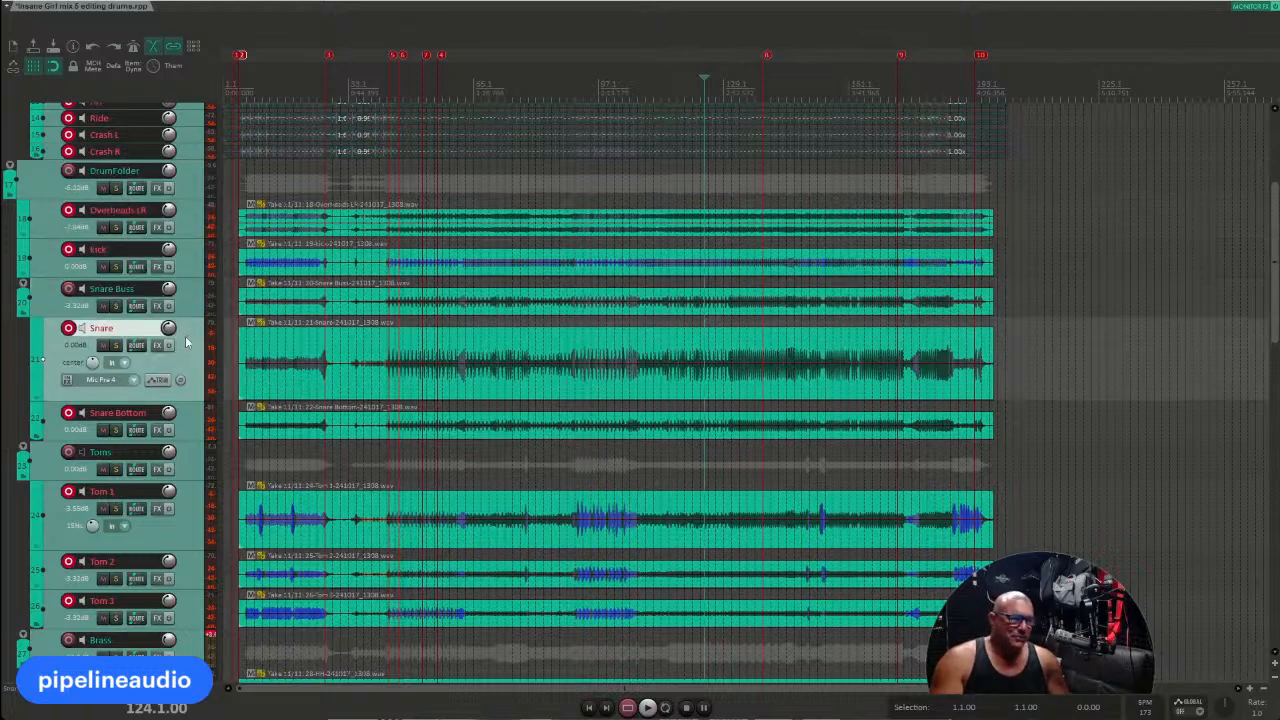
click(187, 441)
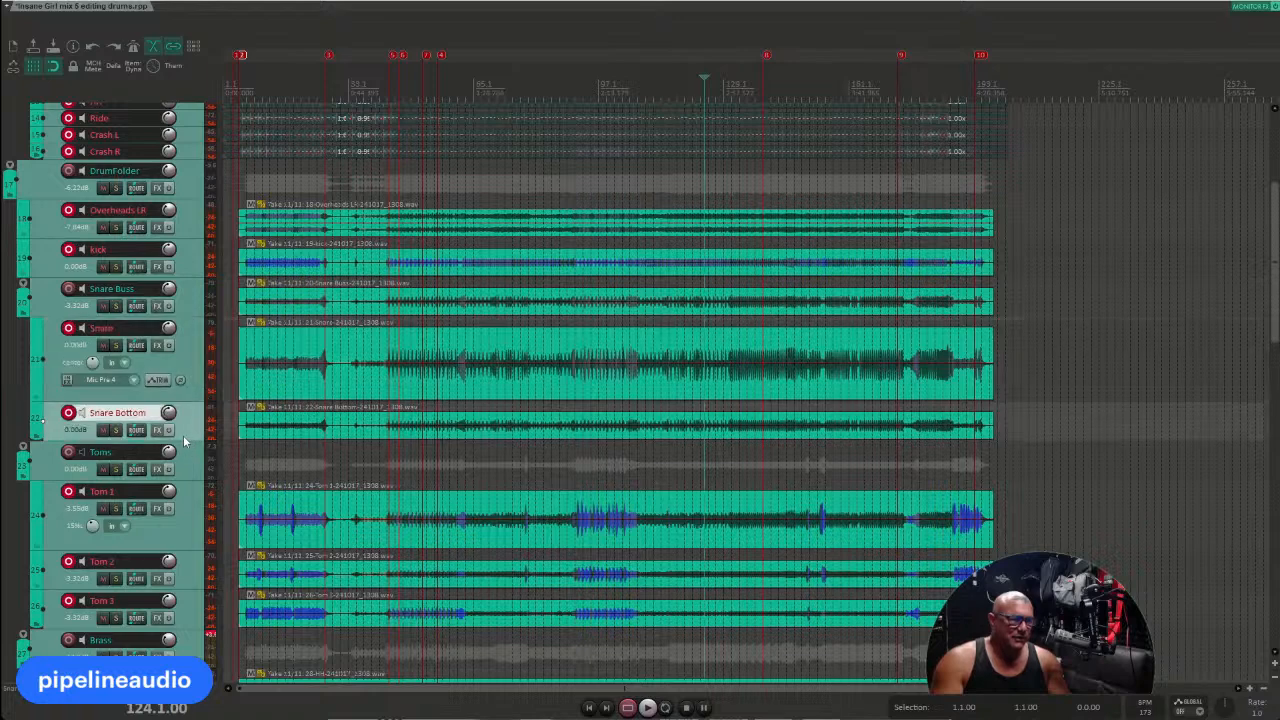
Step: Enable Group 1 again in the Overheads LR track's grouping parameters and close the dialog
click(52, 224)
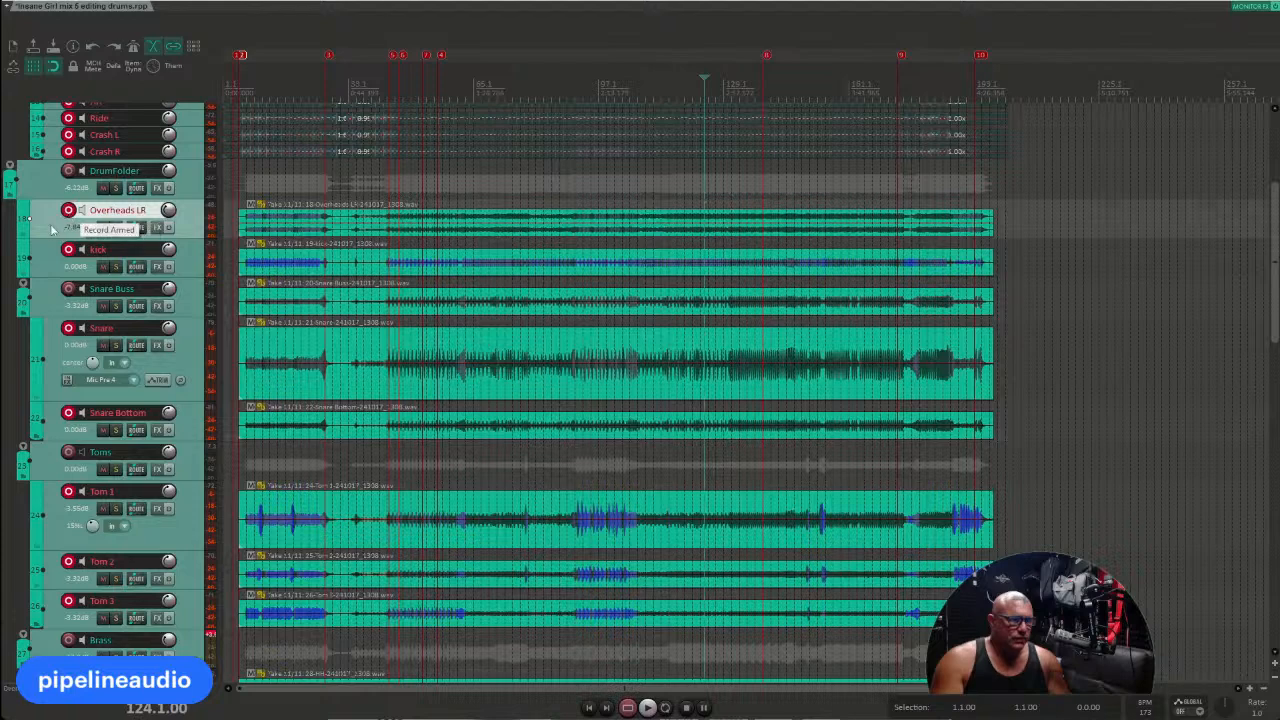
right_click(52, 229)
mouse_move(250, 684)
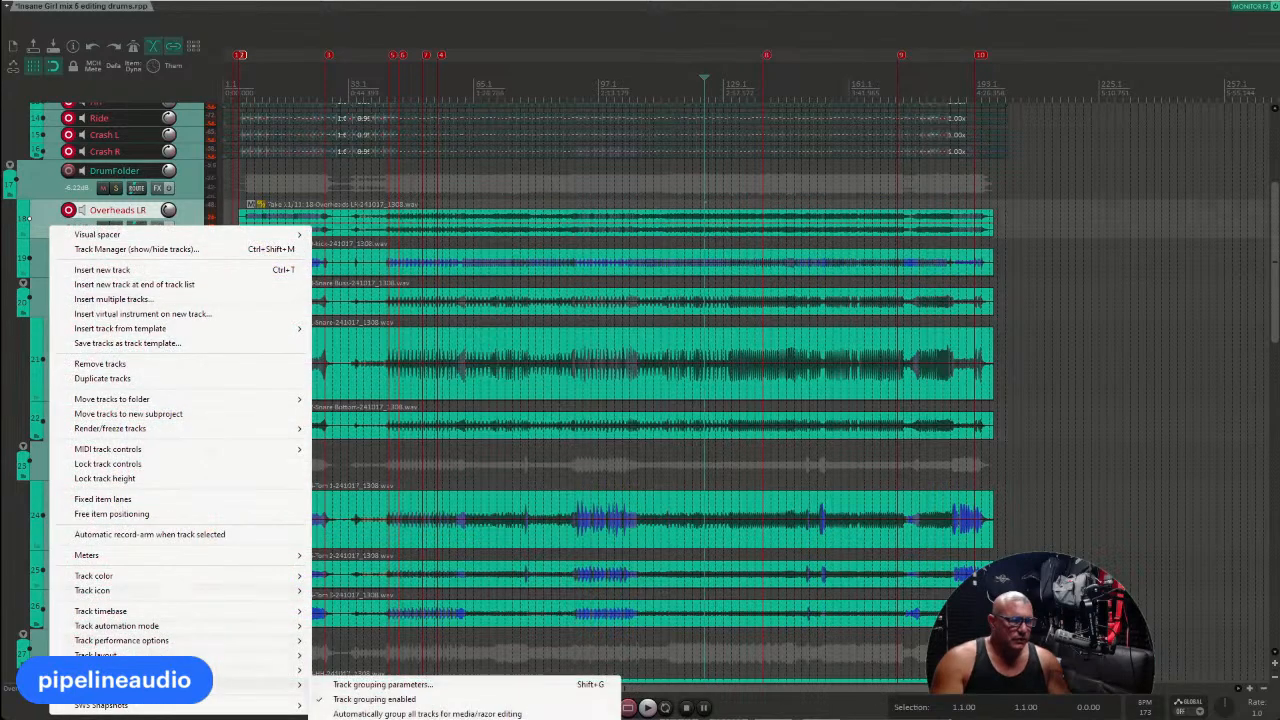
click(378, 685)
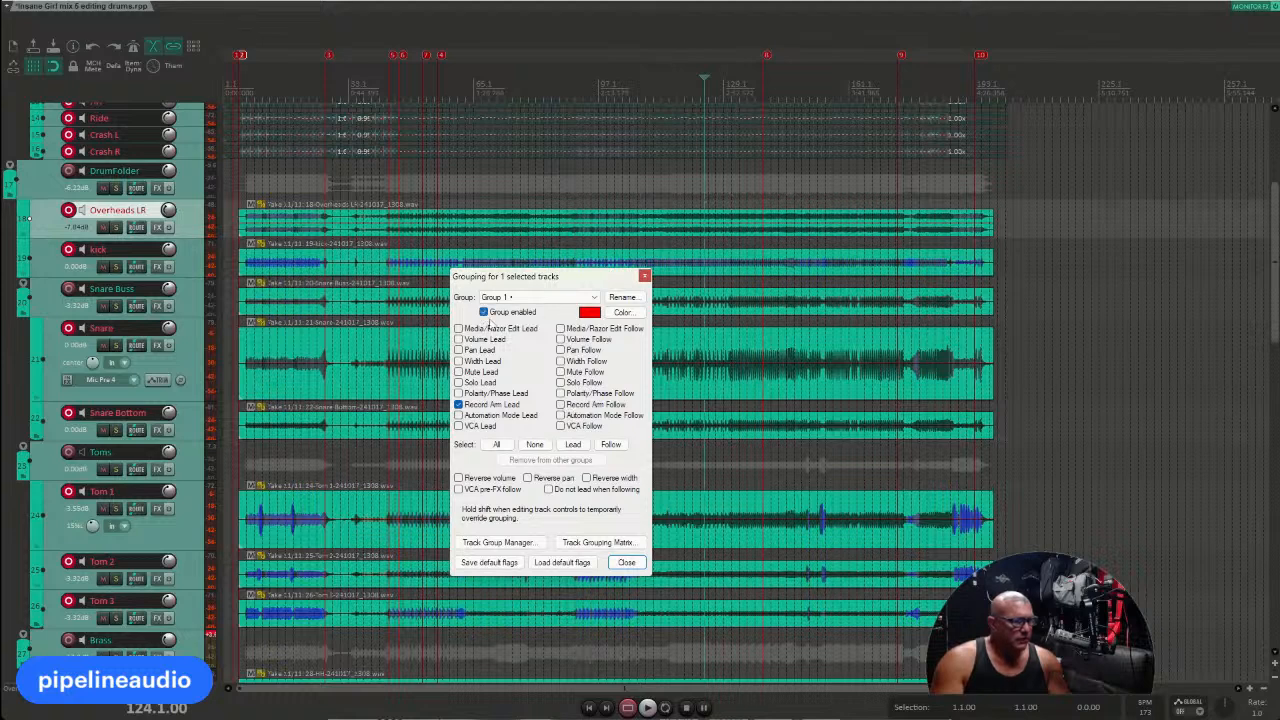
click(624, 563)
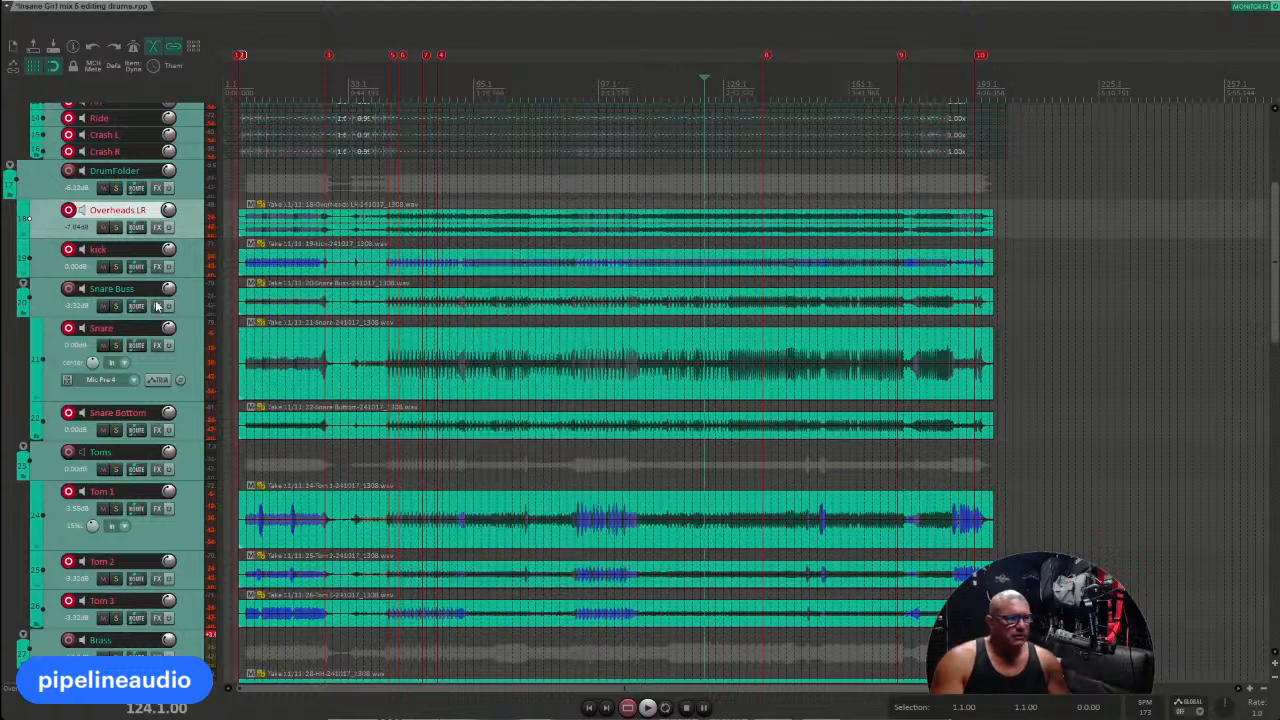
Step: Examine the Snare Buss track's Group 1 settings in its track grouping parameters
click(186, 304)
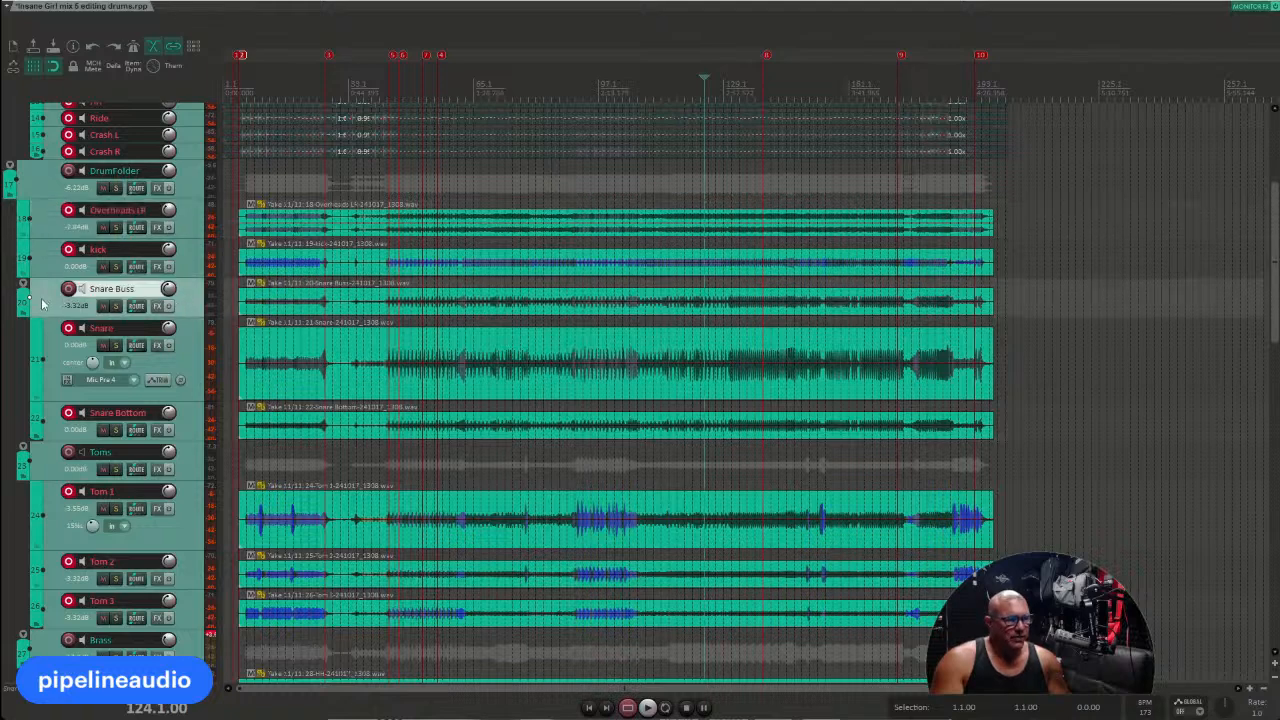
right_click(42, 304)
click(40, 290)
right_click(50, 298)
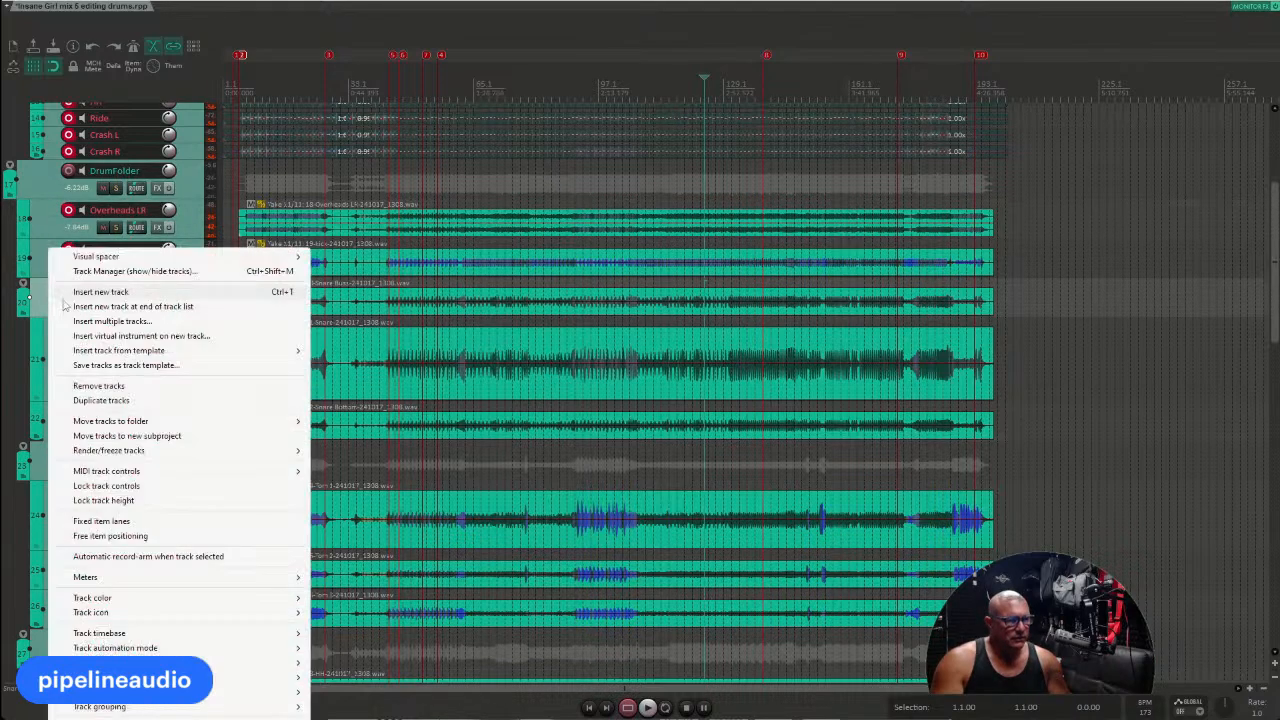
mouse_move(110, 706)
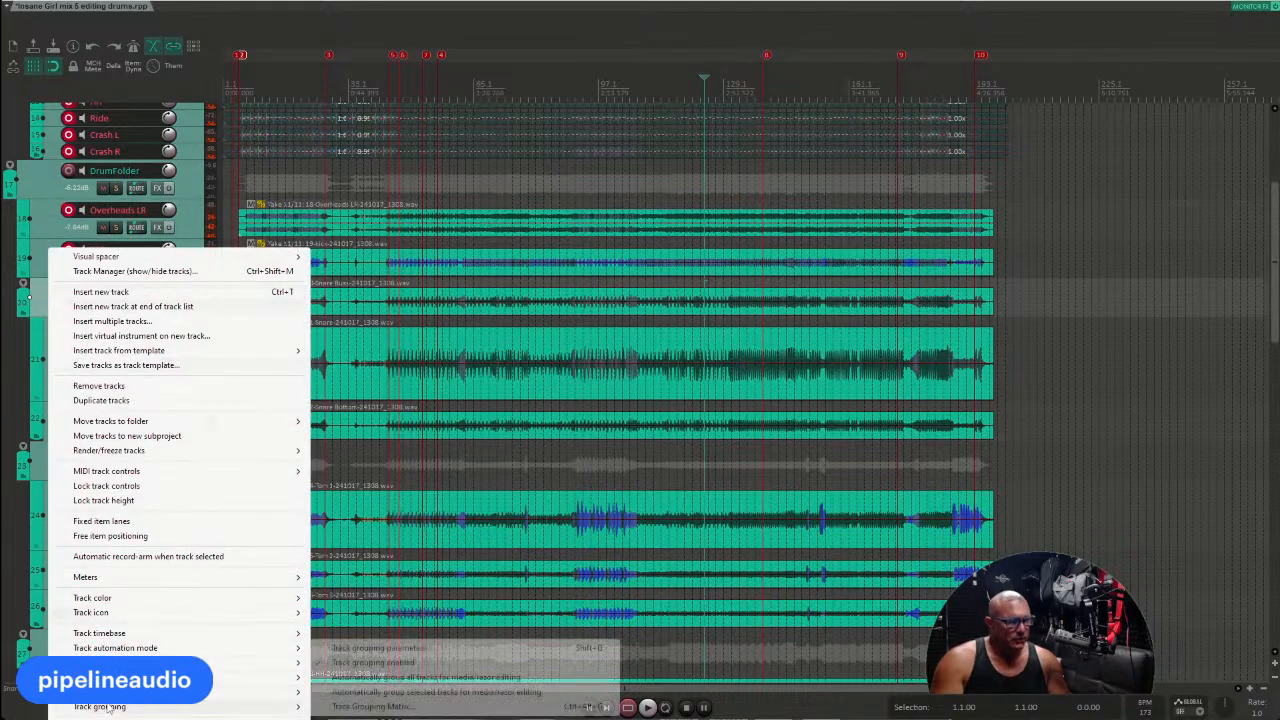
click(400, 647)
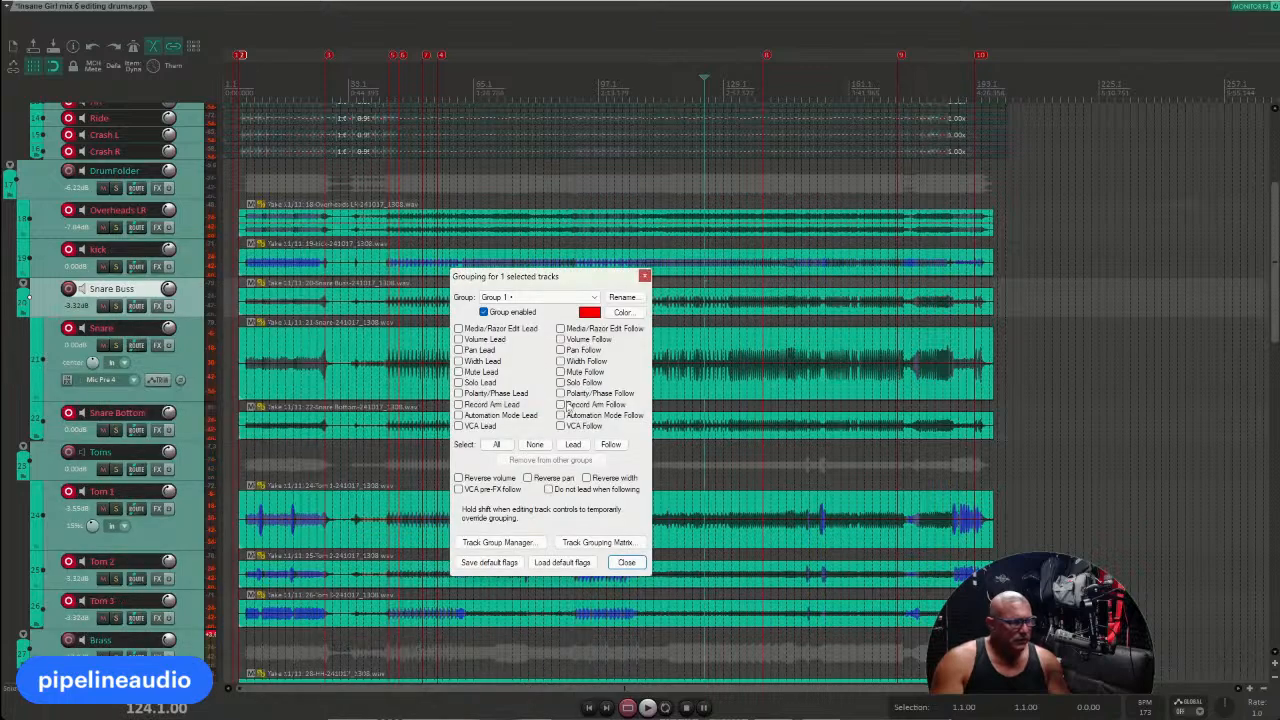
click(626, 562)
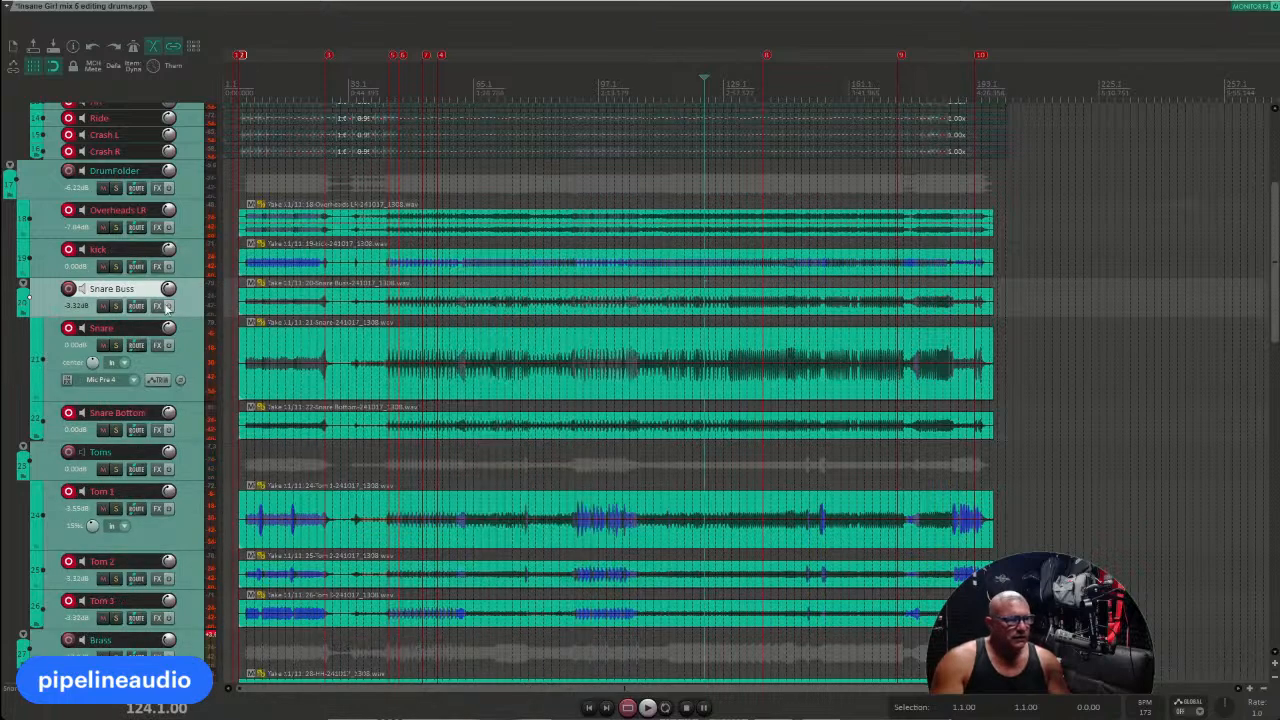
Step: Move the drum talkback track into DrumFolder directly above Overheads LR and view its record mode options
click(52, 222)
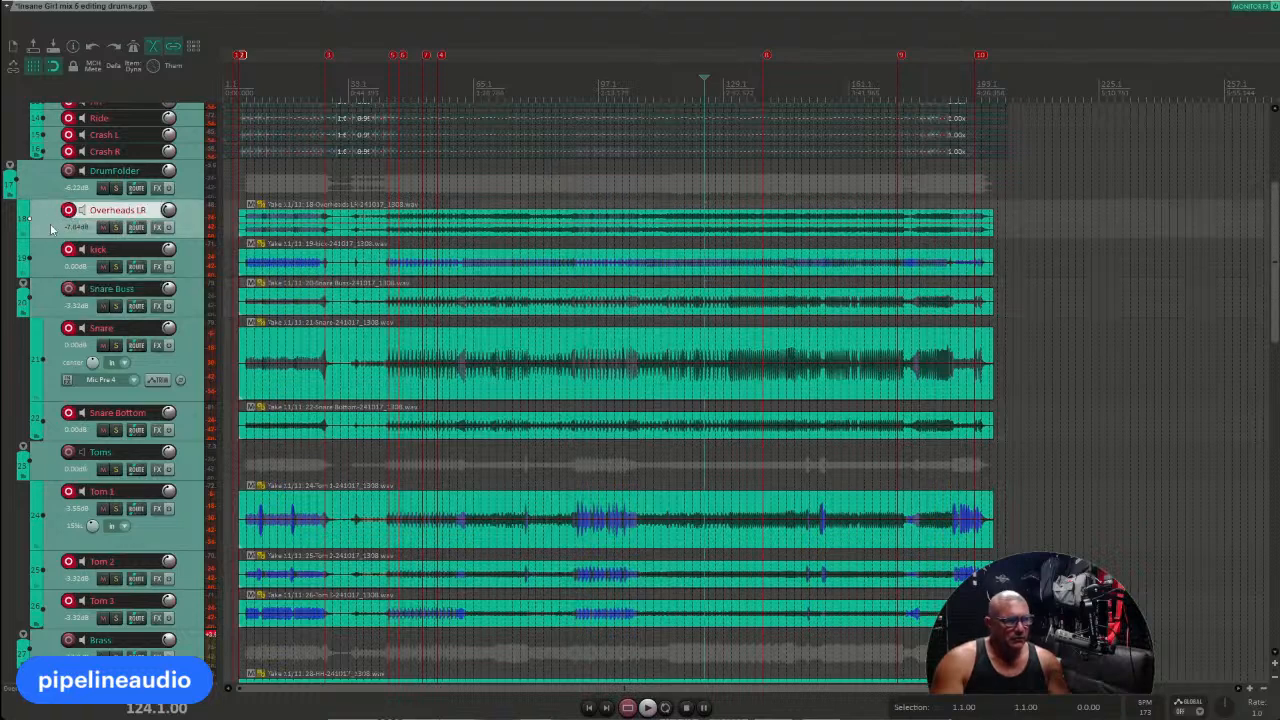
scroll(47, 226, down, 6)
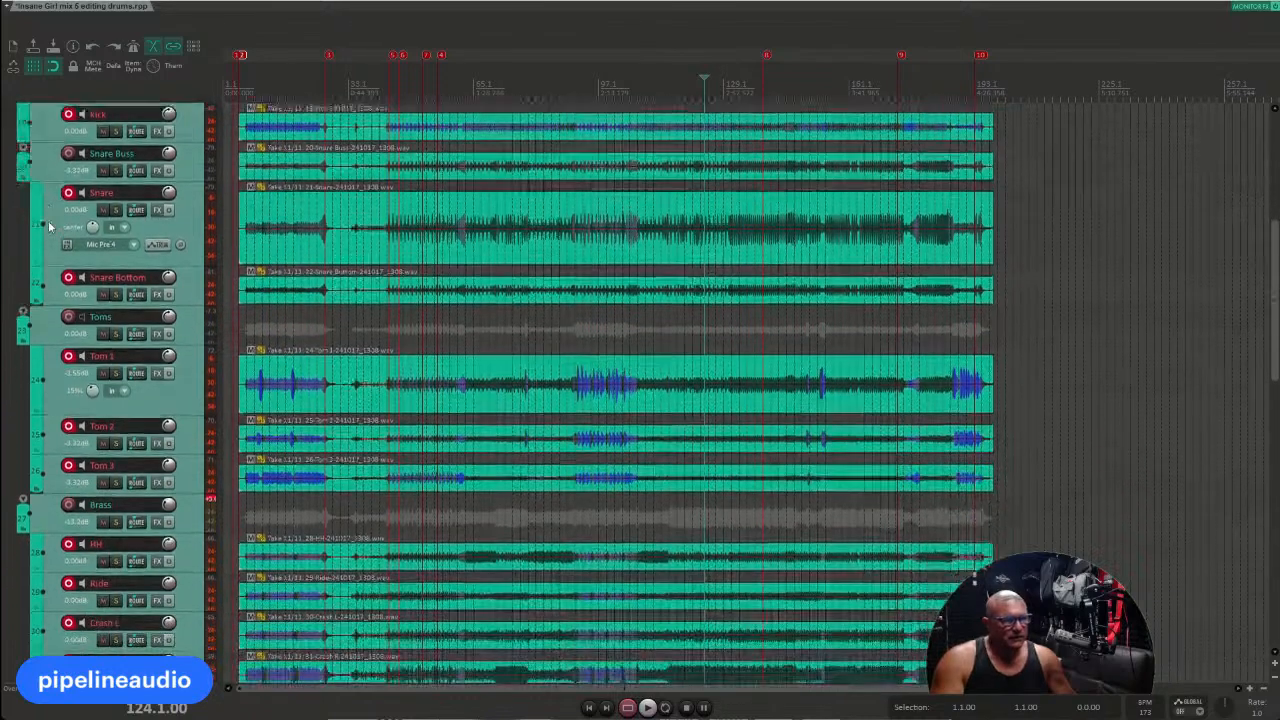
scroll(49, 233, down, 1)
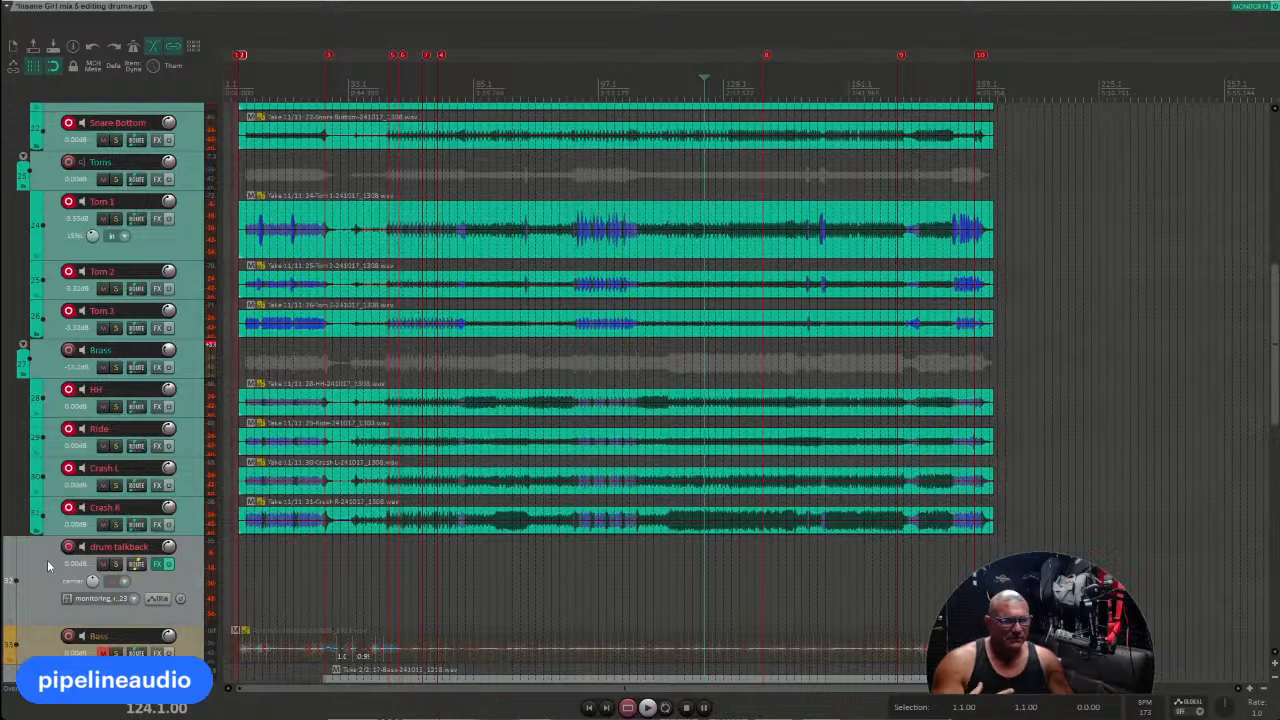
drag(41, 567, 100, 262)
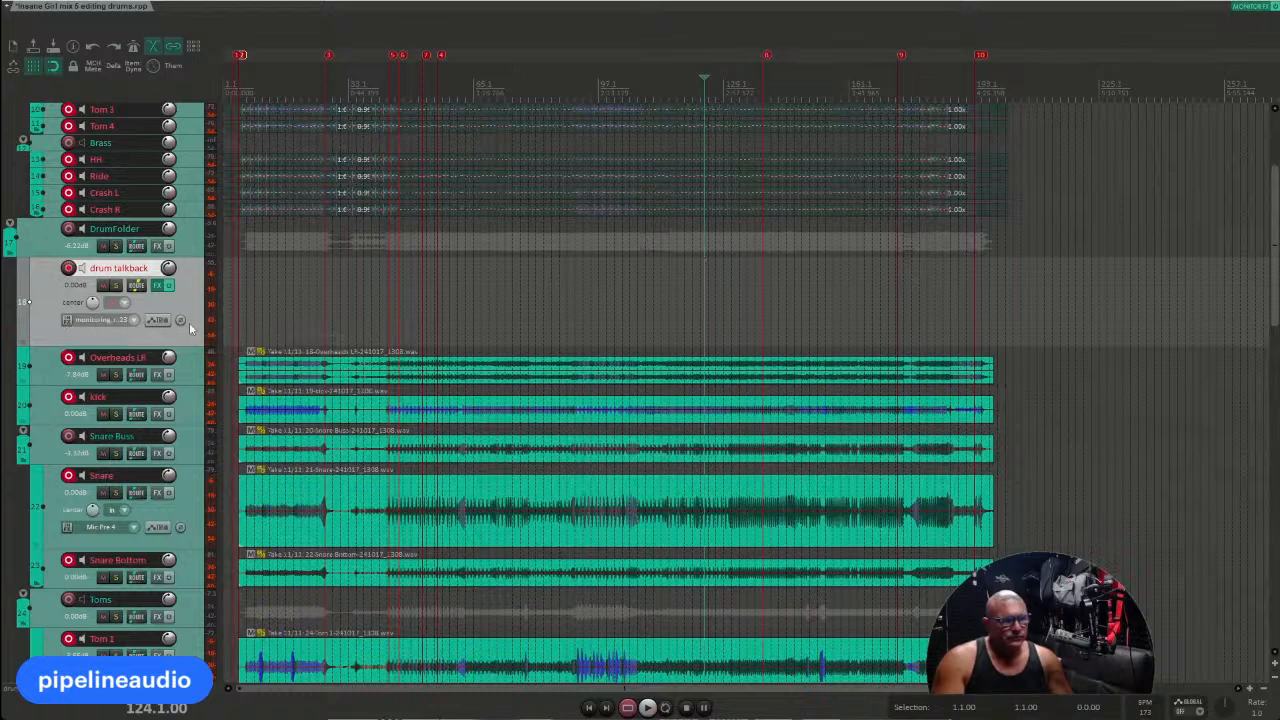
click(125, 302)
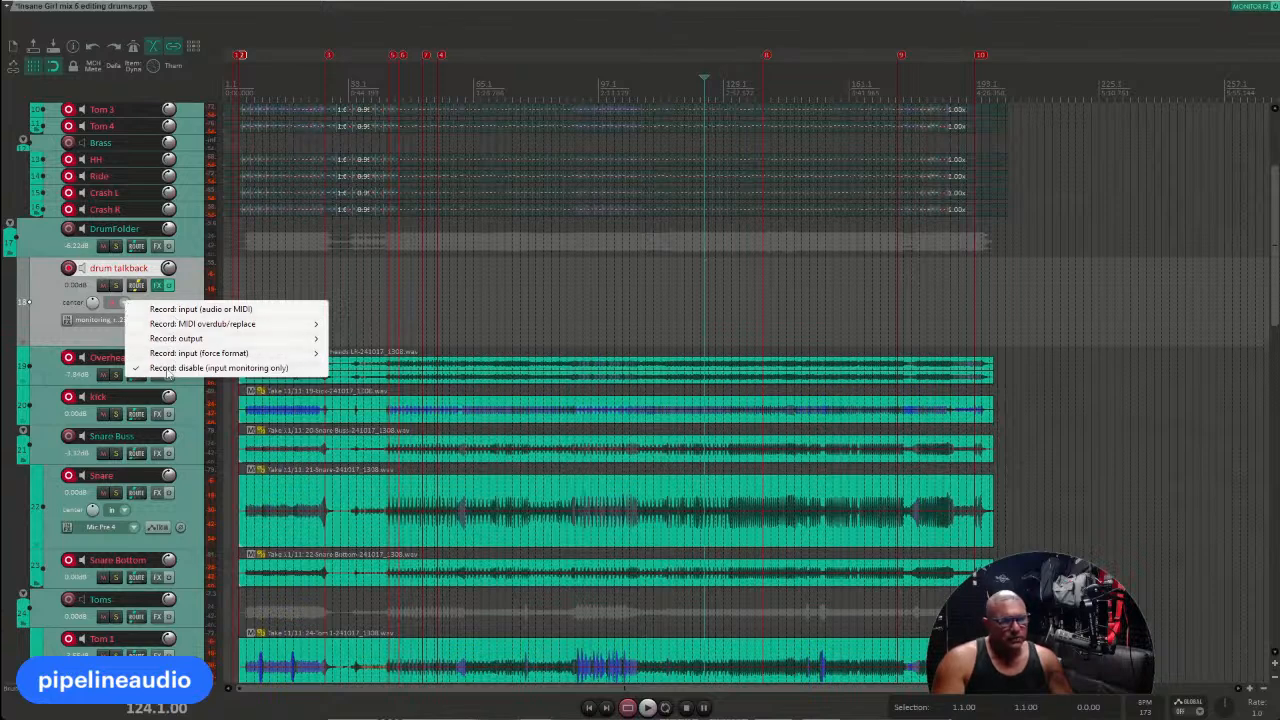
click(74, 325)
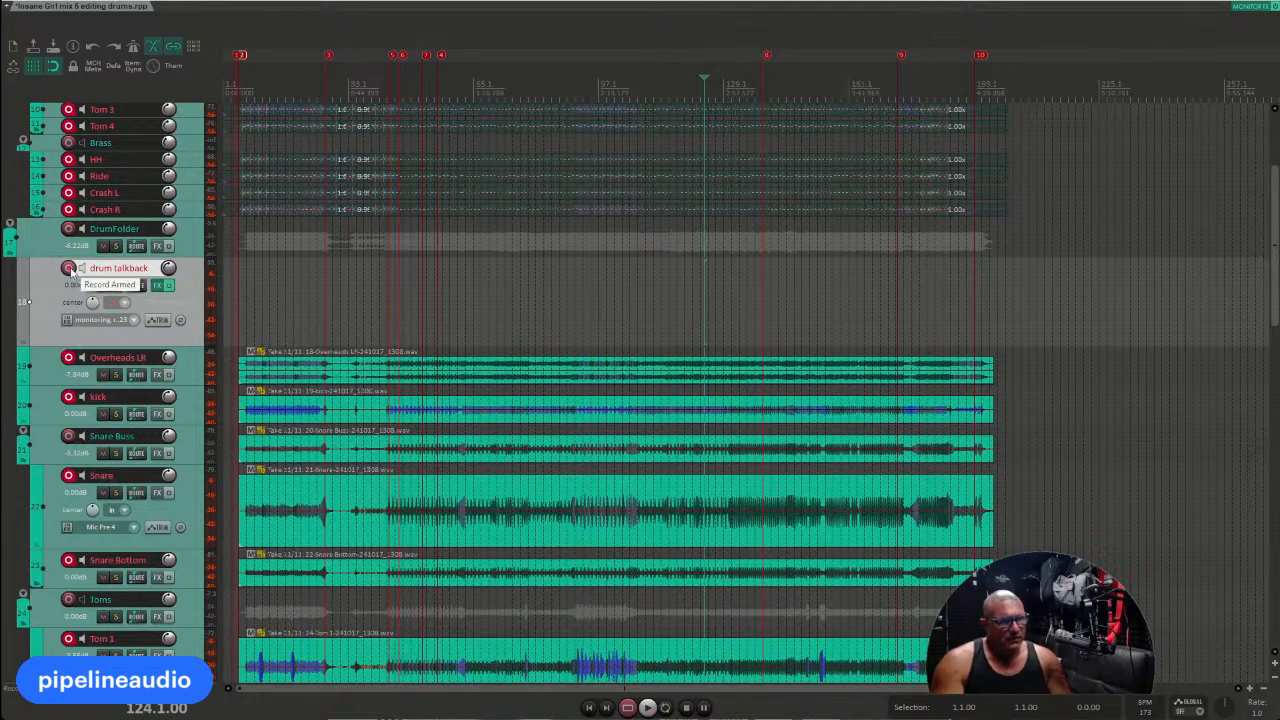
Step: Examine the drum talkback track's Group 1 lead and follow settings in its grouping parameters, and close the dialog
right_click(185, 302)
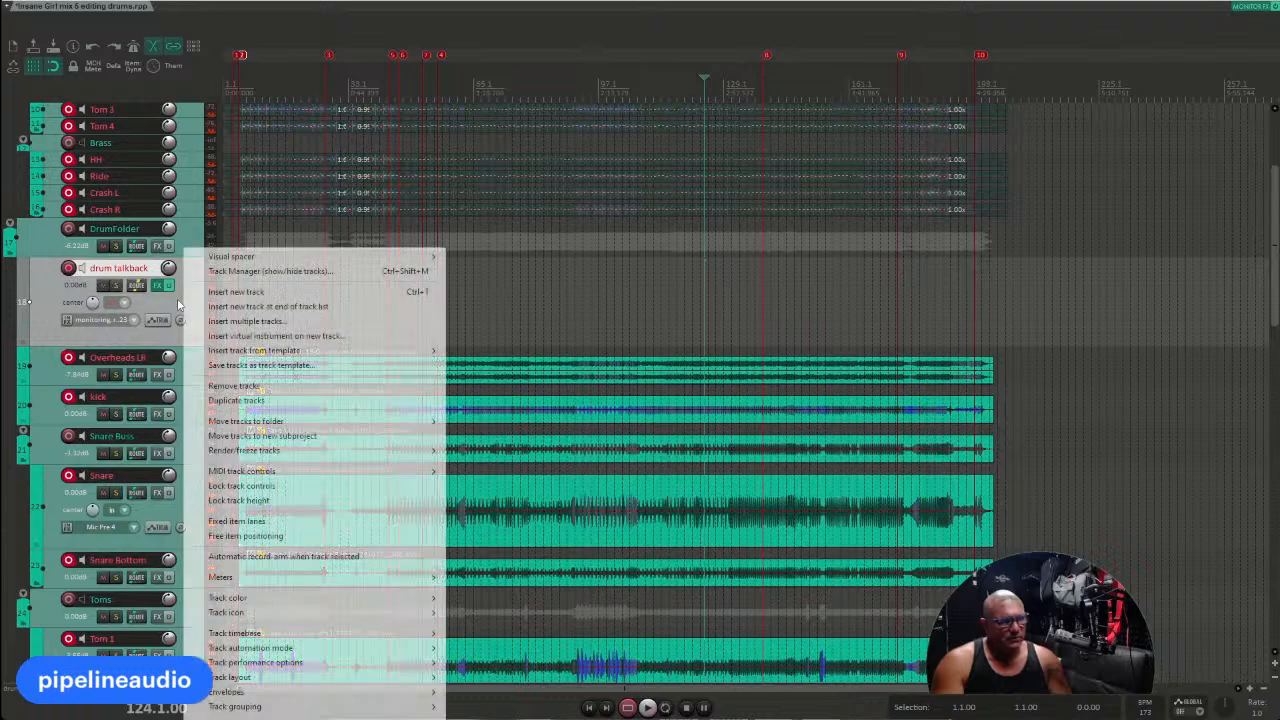
mouse_move(265, 708)
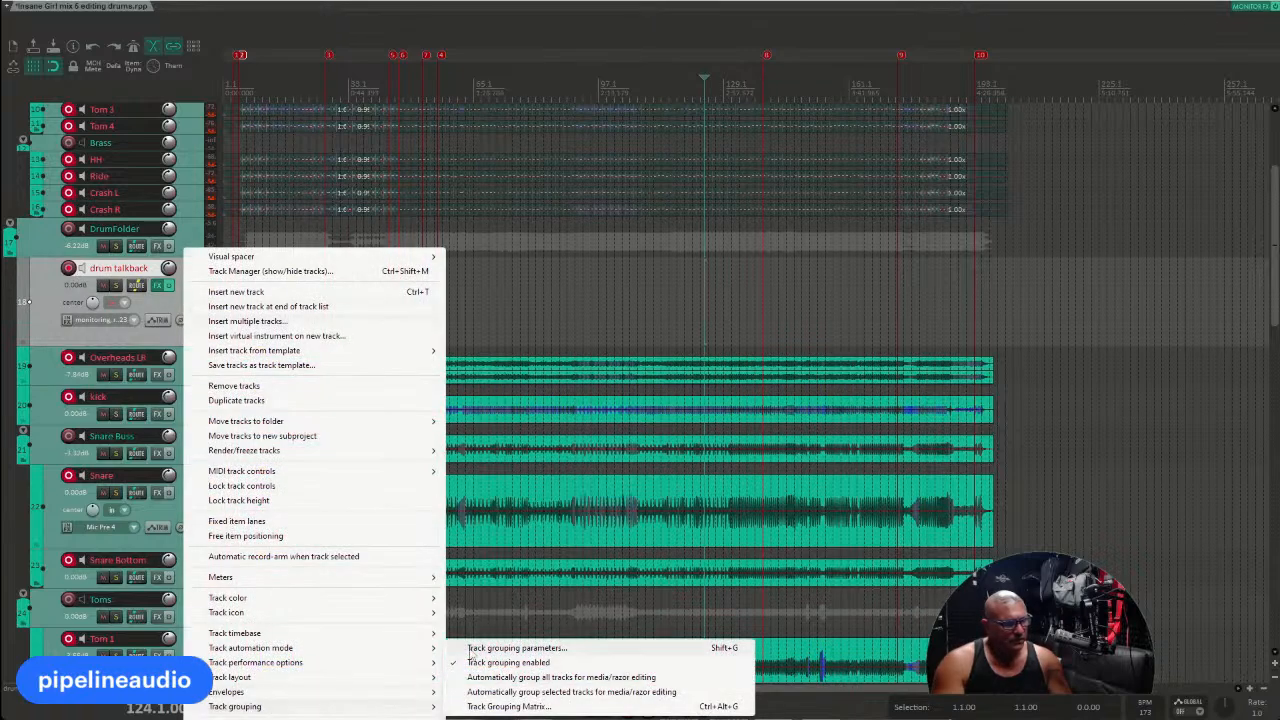
click(517, 648)
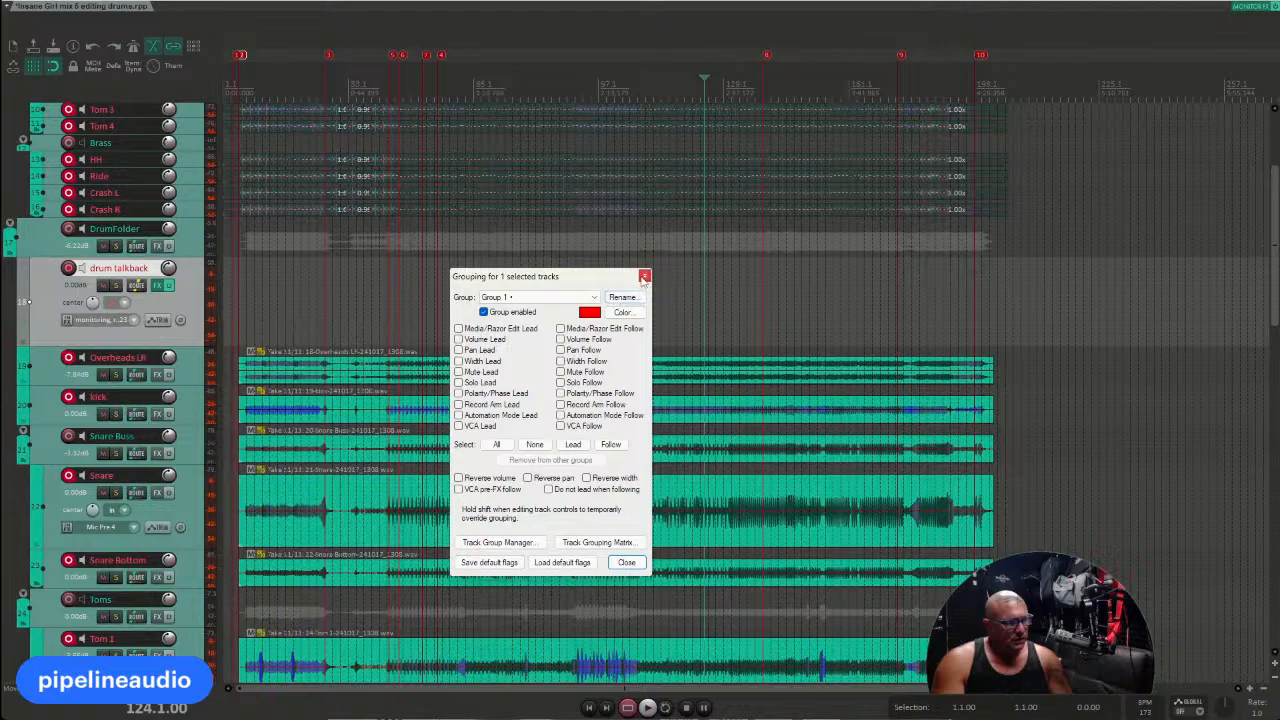
click(644, 277)
Step: Save the drum folder's tracks as a track template, replacing the existing file 10-17-2024 3 Tom Drum Recording Template.RTrackTemplate
scroll(188, 247, down, 8)
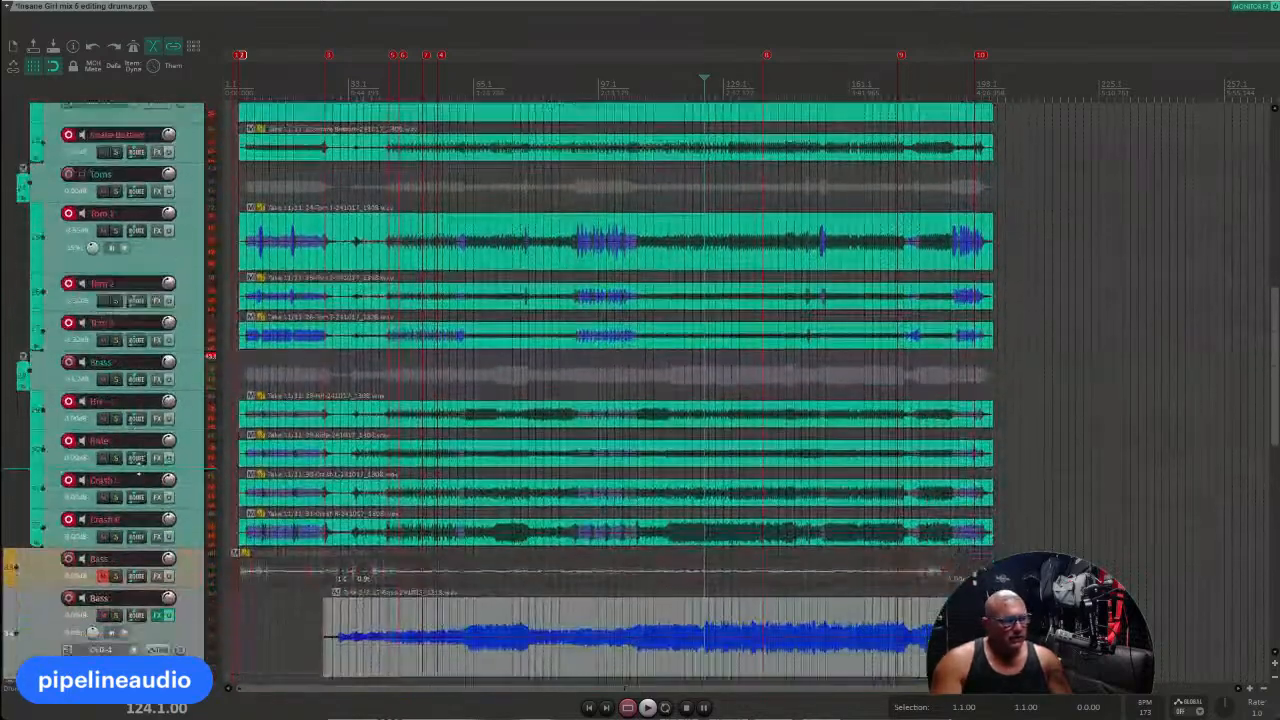
right_click(188, 536)
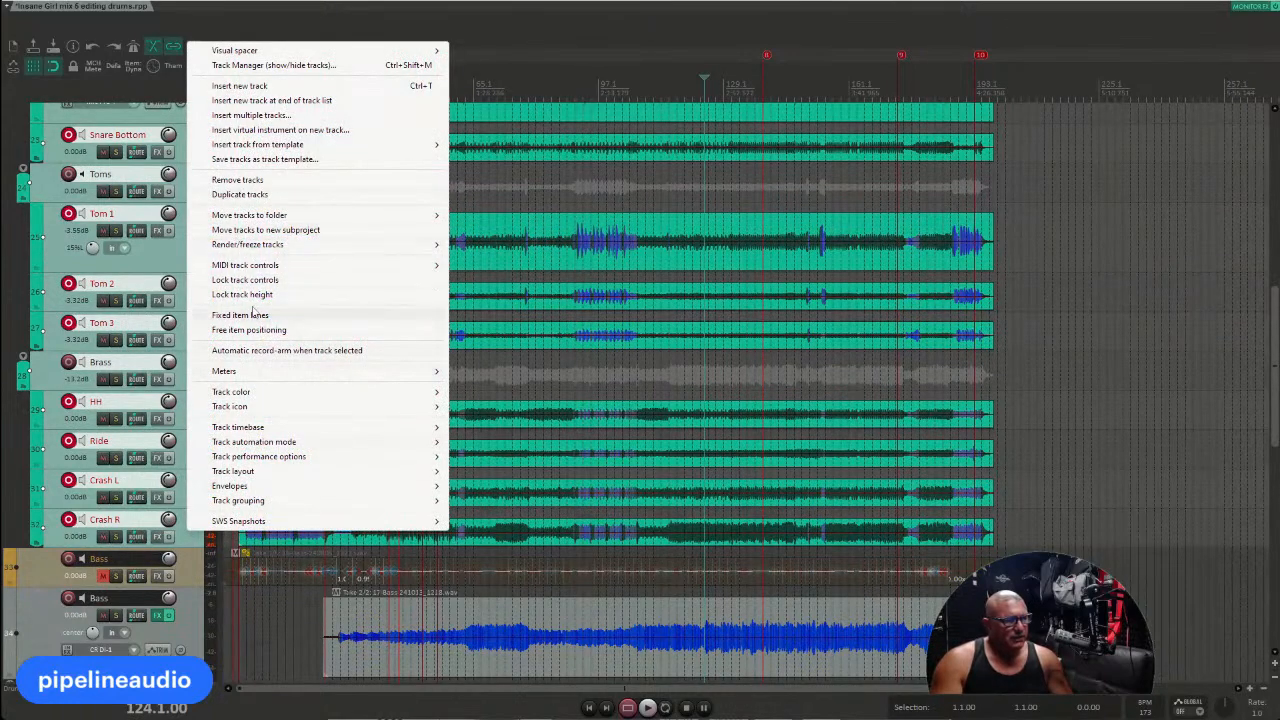
click(255, 159)
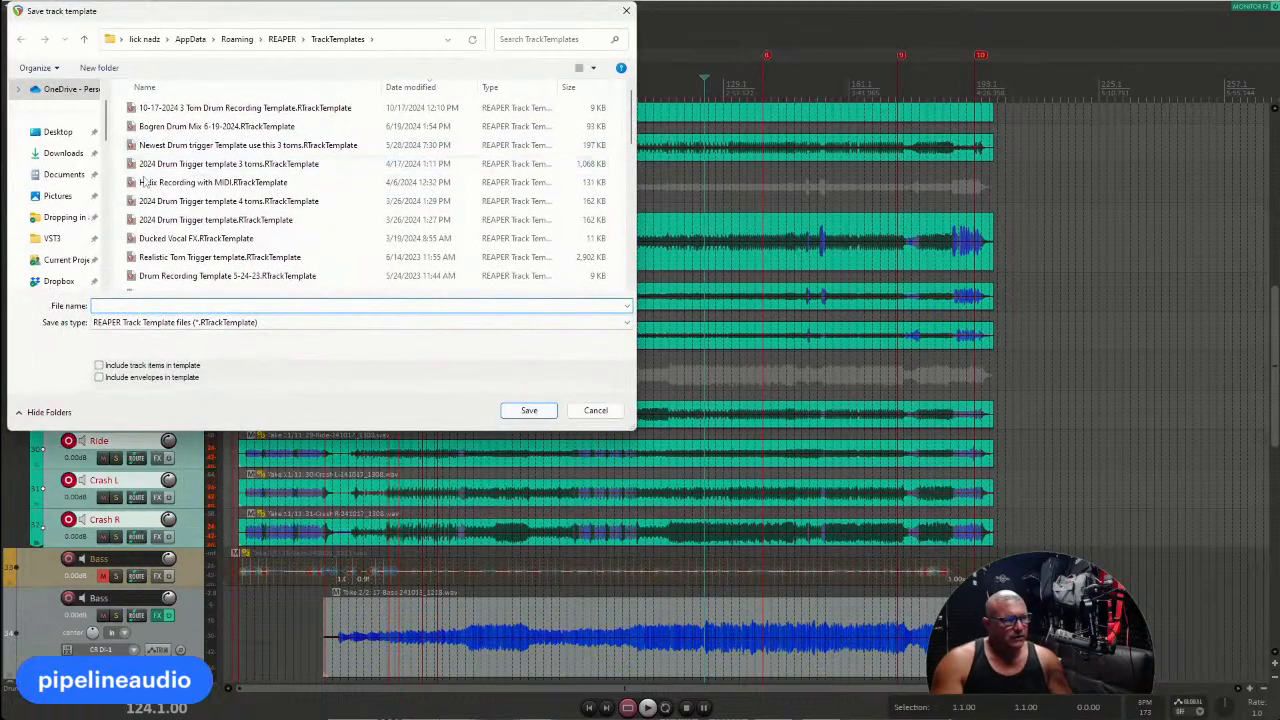
click(201, 113)
click(529, 410)
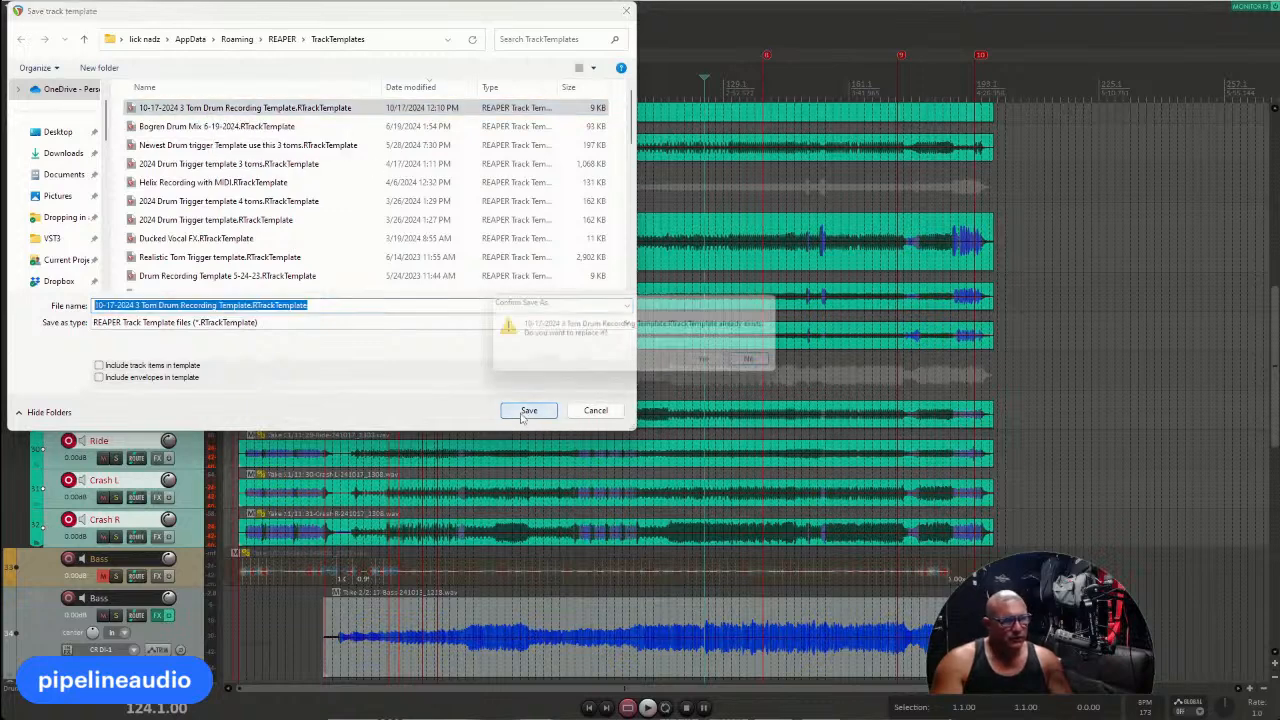
click(714, 362)
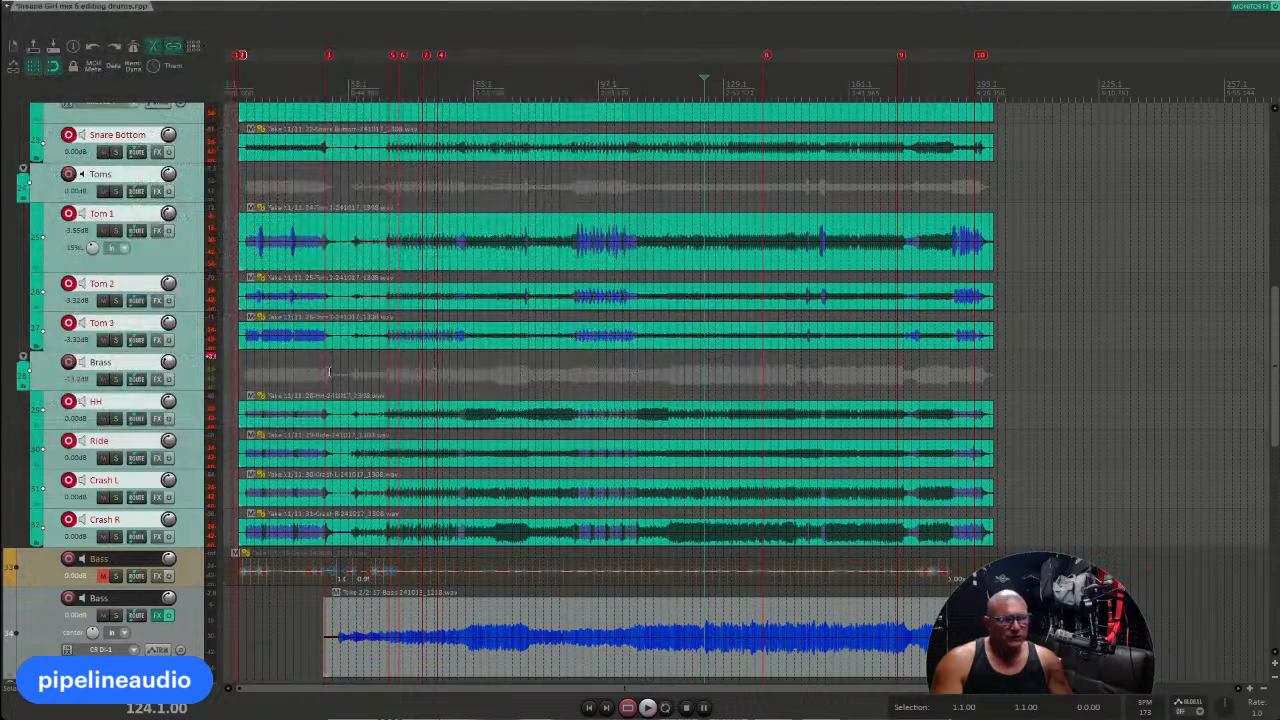
Step: Mute the DrumFolder track and unmute Old DrumFolder
scroll(150, 440, up, 3)
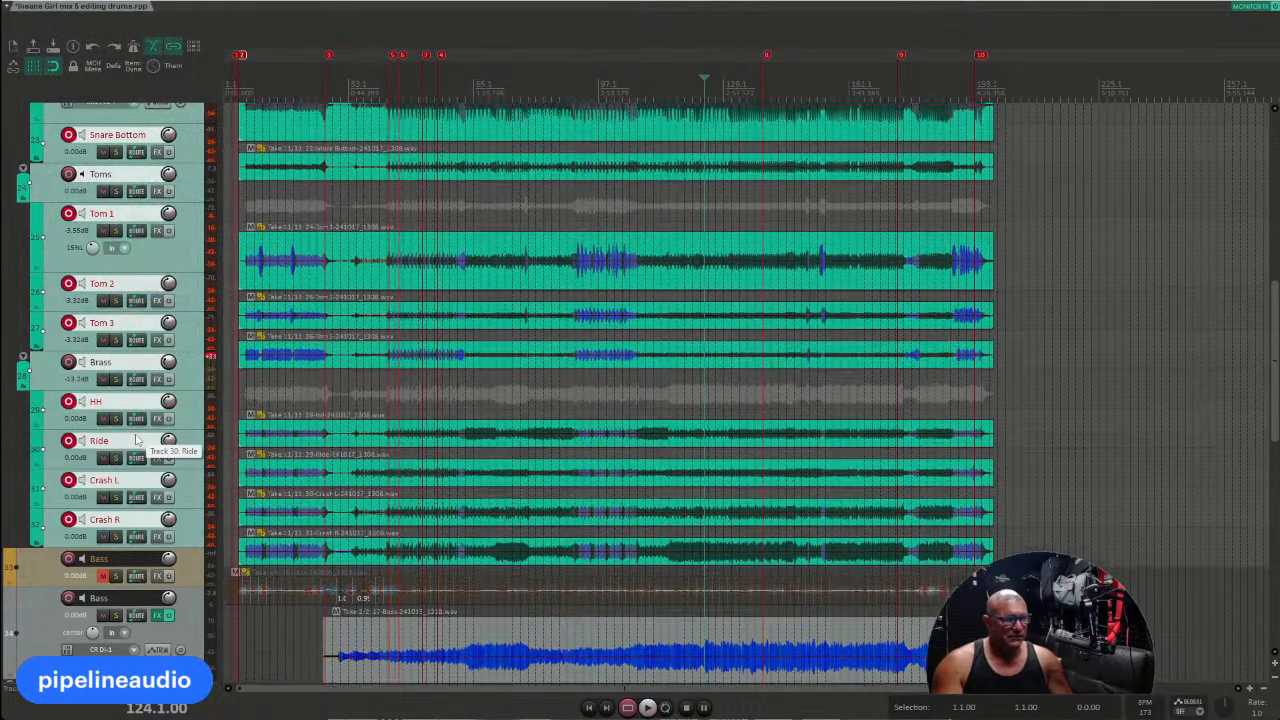
scroll(138, 438, up, 5)
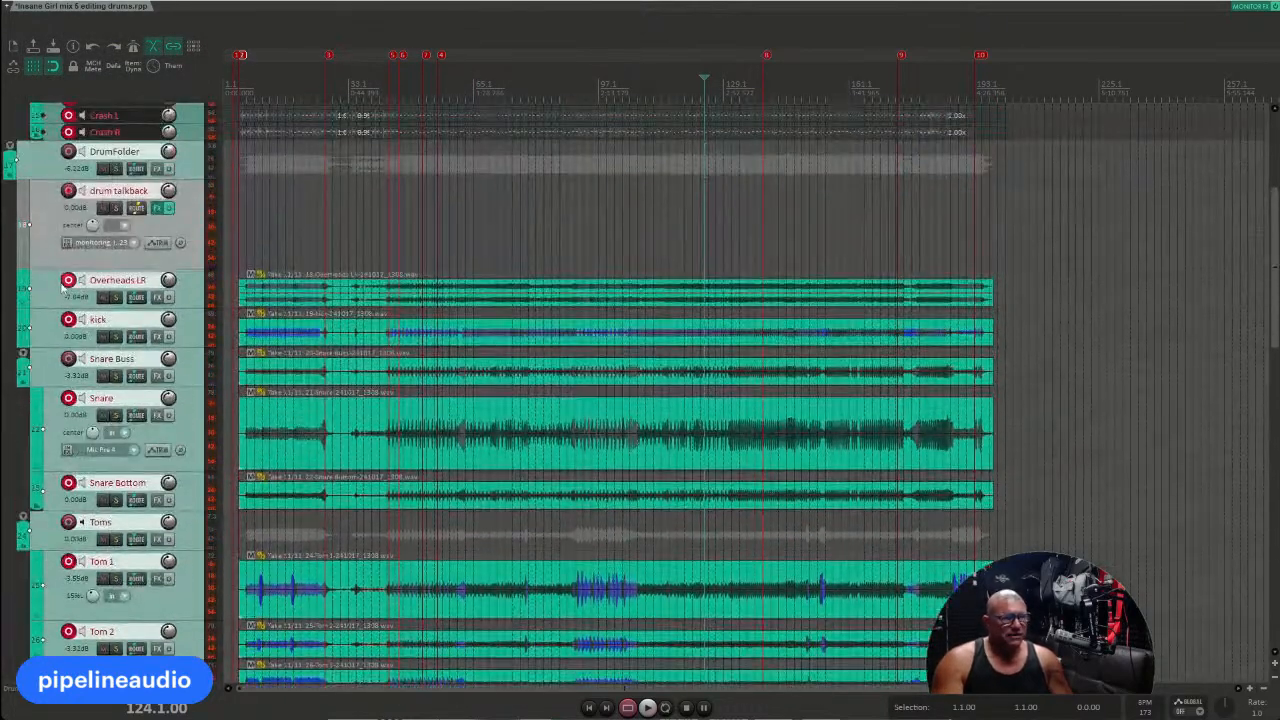
click(102, 168)
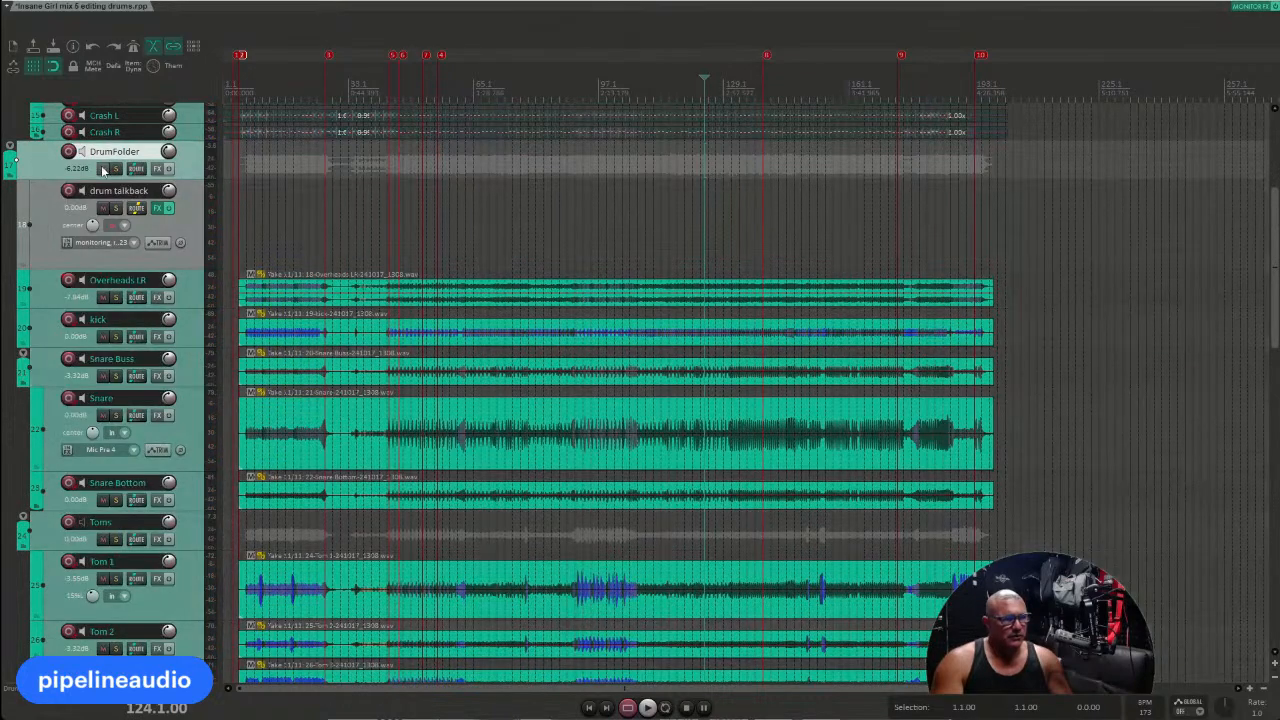
scroll(140, 288, up, 5)
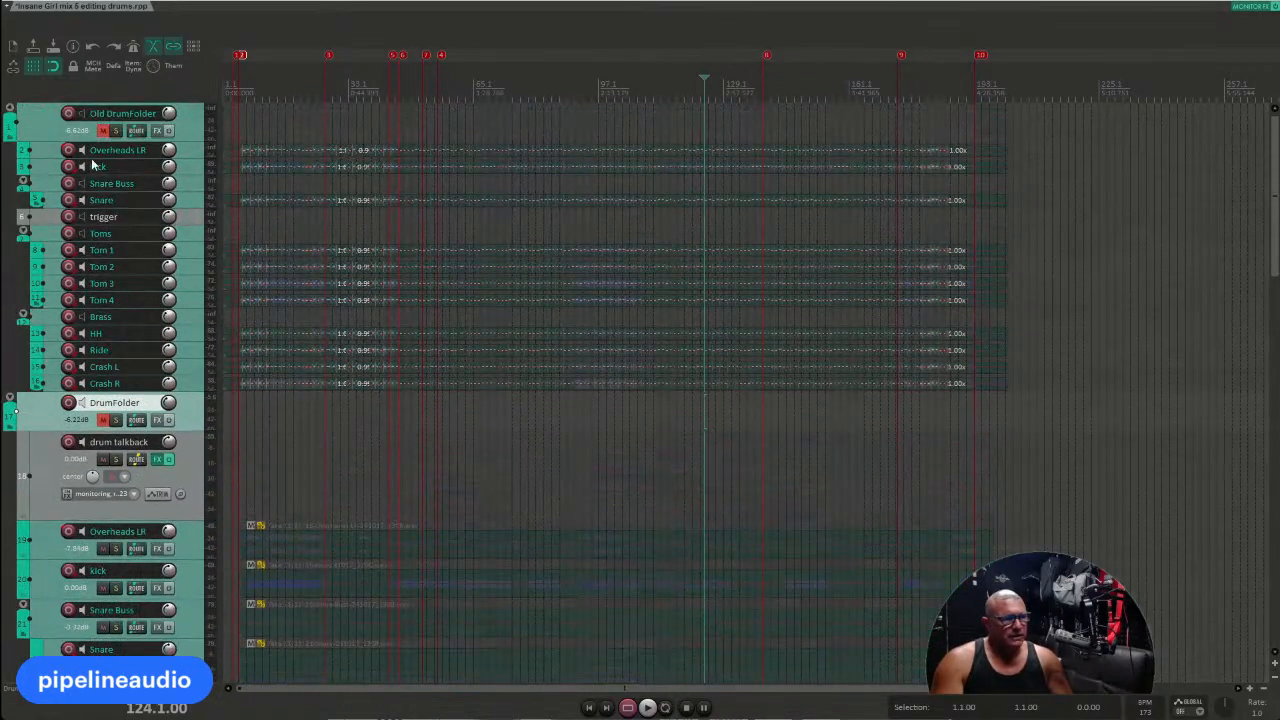
click(101, 132)
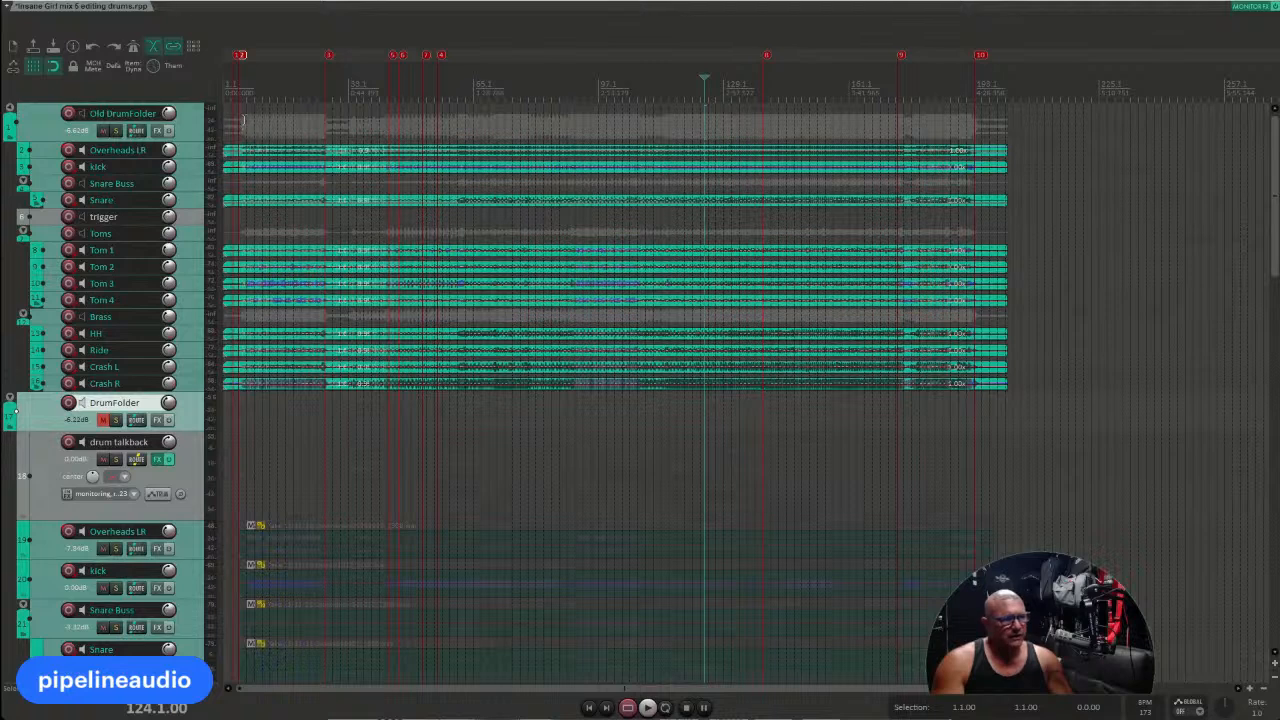
Step: Select Old DrumFolder and play the old drum tracks from measure 5
click(15, 120)
click(237, 123)
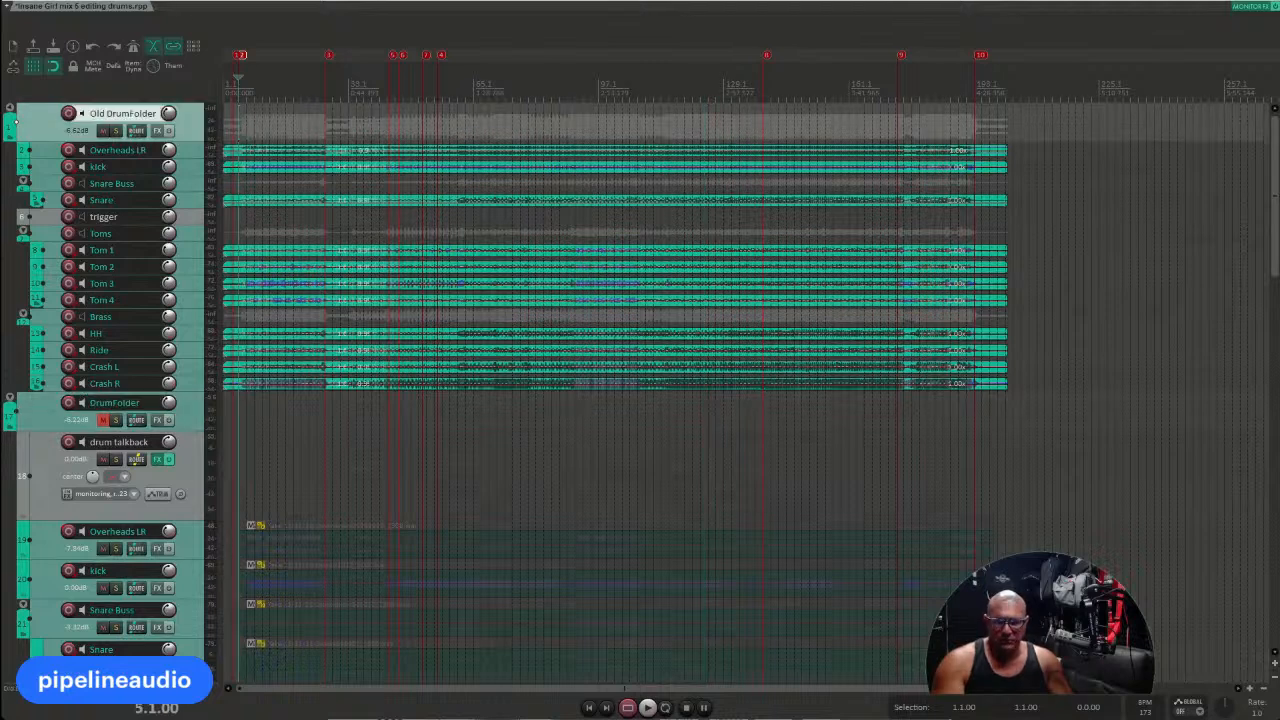
key(space)
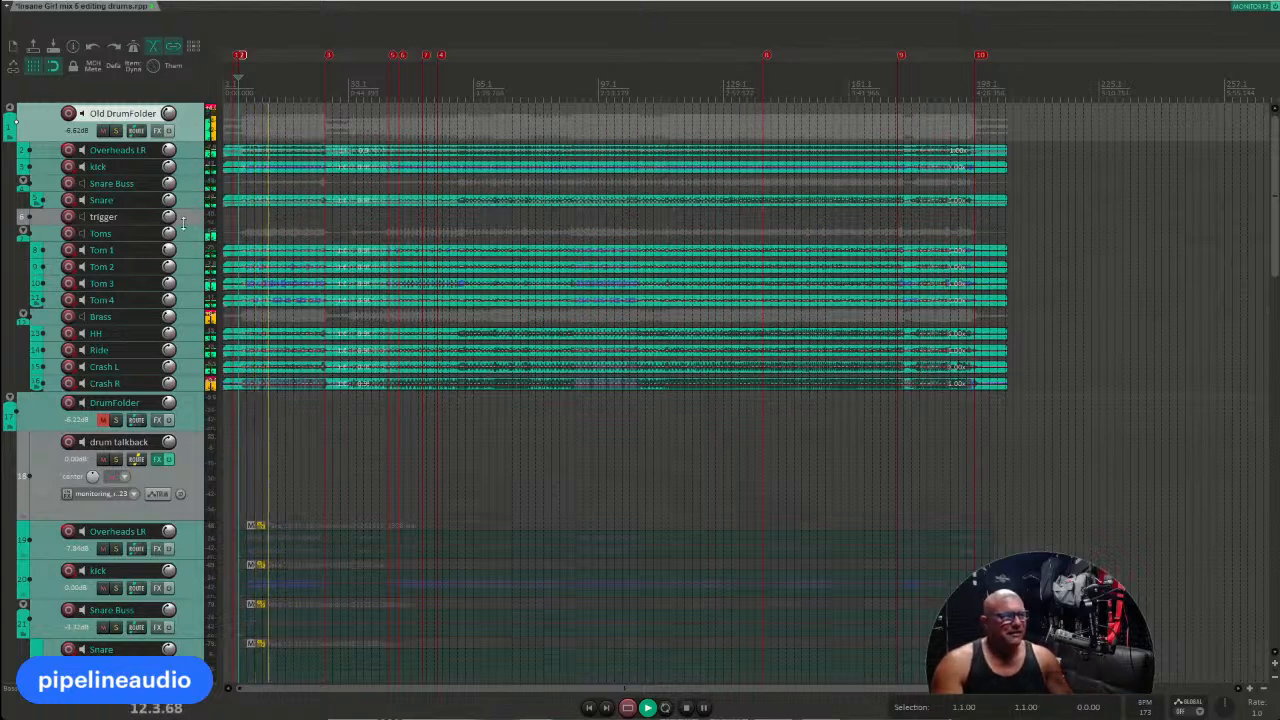
Step: Stop playback, enlarge the trigger track, and audition the Pyro Clap and Pyro Snare and Clap samples in its Trigger 2 plug-in
drag(184, 225, 184, 286)
key(space)
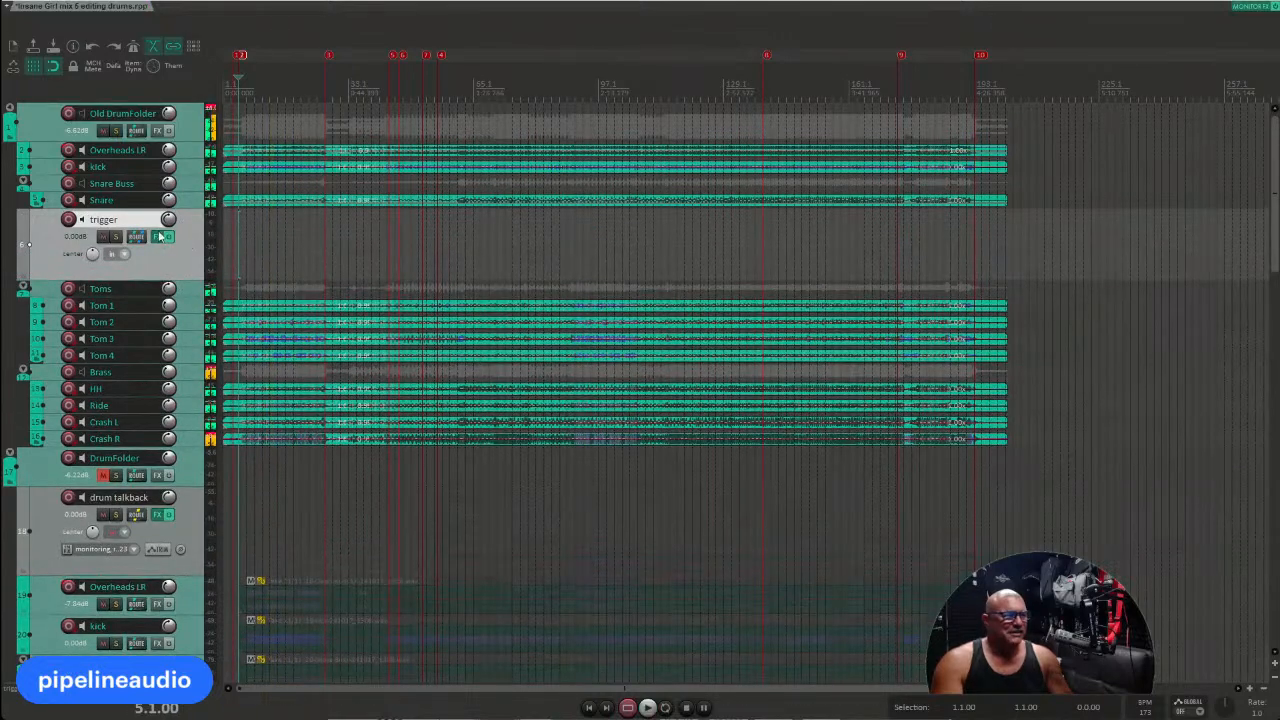
click(157, 236)
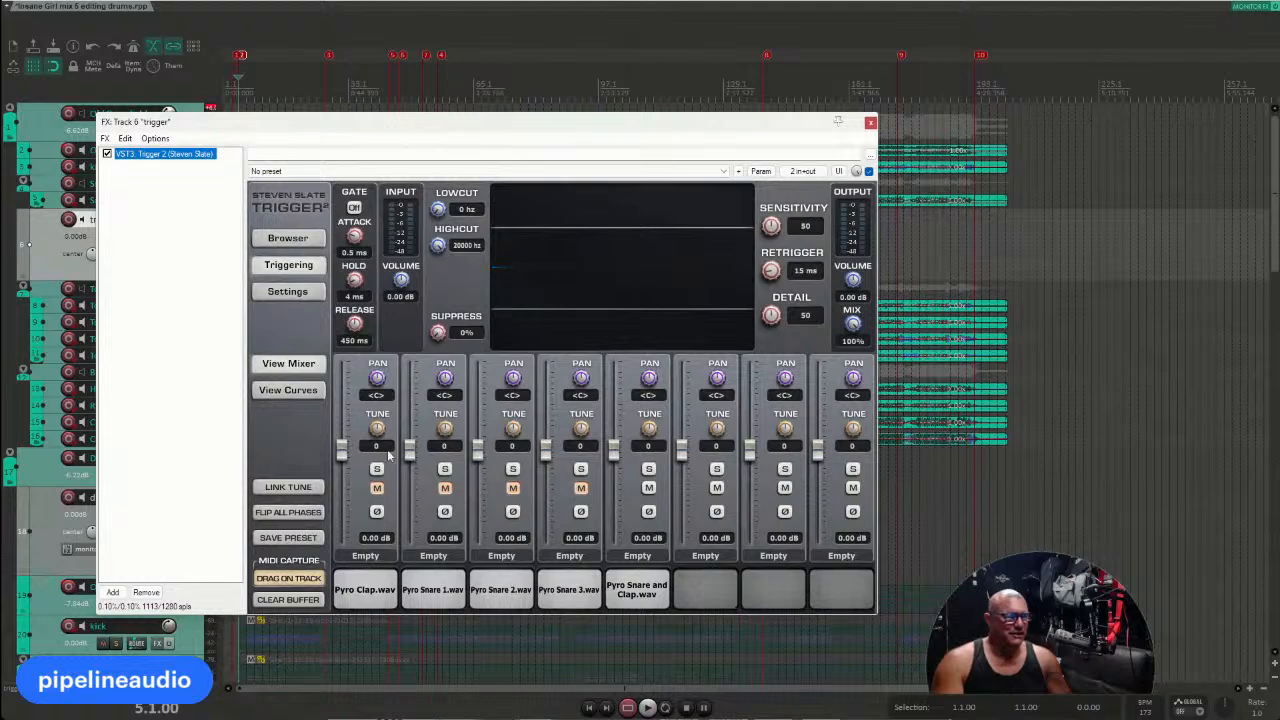
click(368, 600)
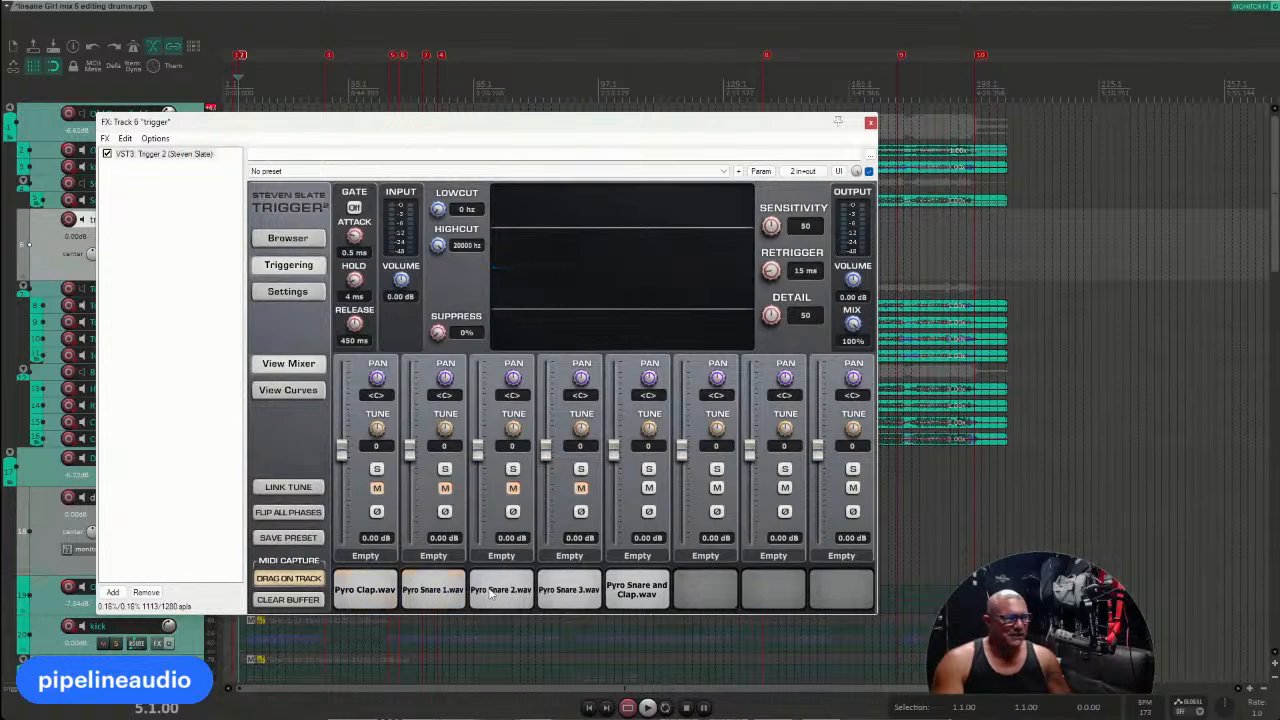
click(640, 598)
click(632, 596)
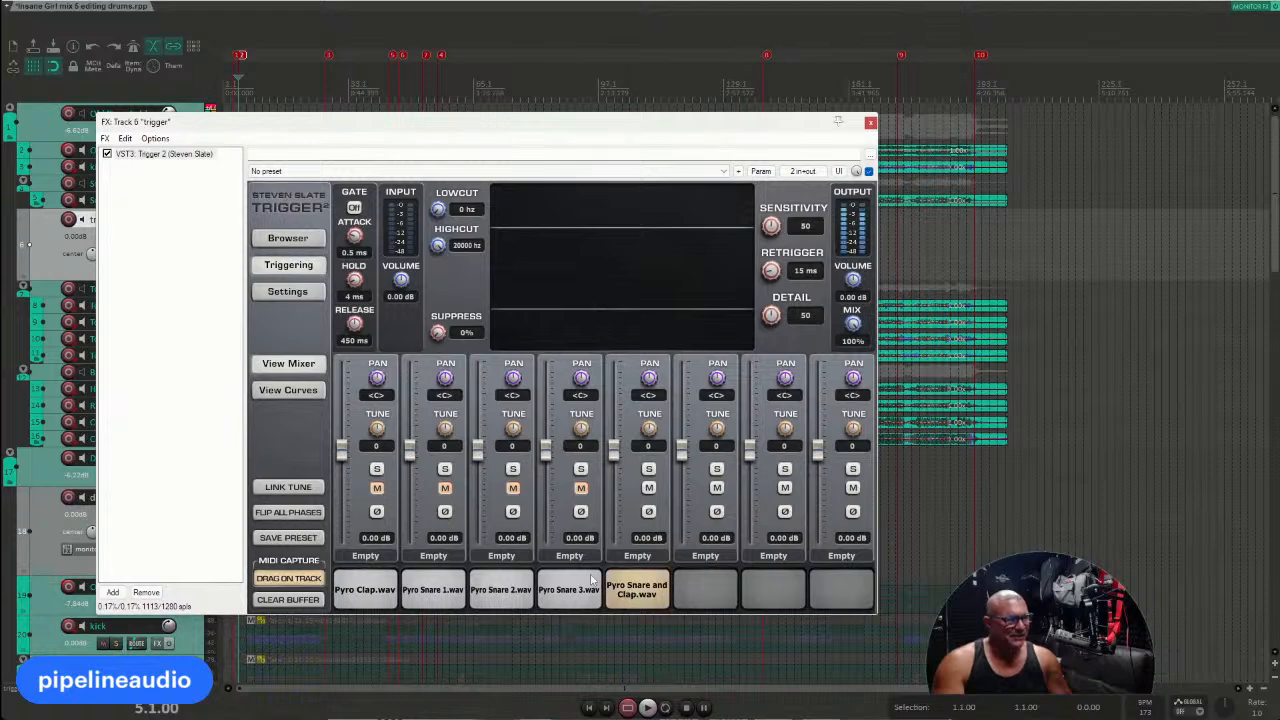
Step: Unmute the Pyro Clap and Pyro Snare 1, 2 and 3 samples in the Trigger 2 mixer
click(581, 488)
click(513, 488)
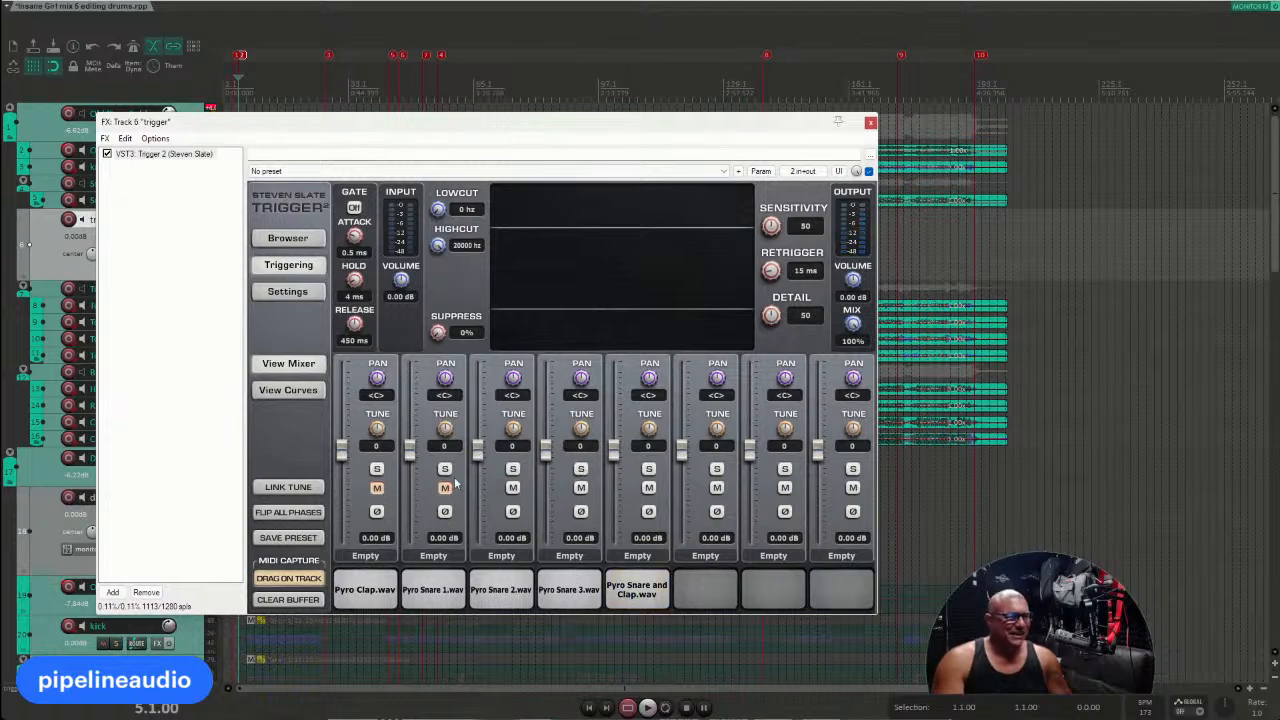
click(445, 488)
click(377, 488)
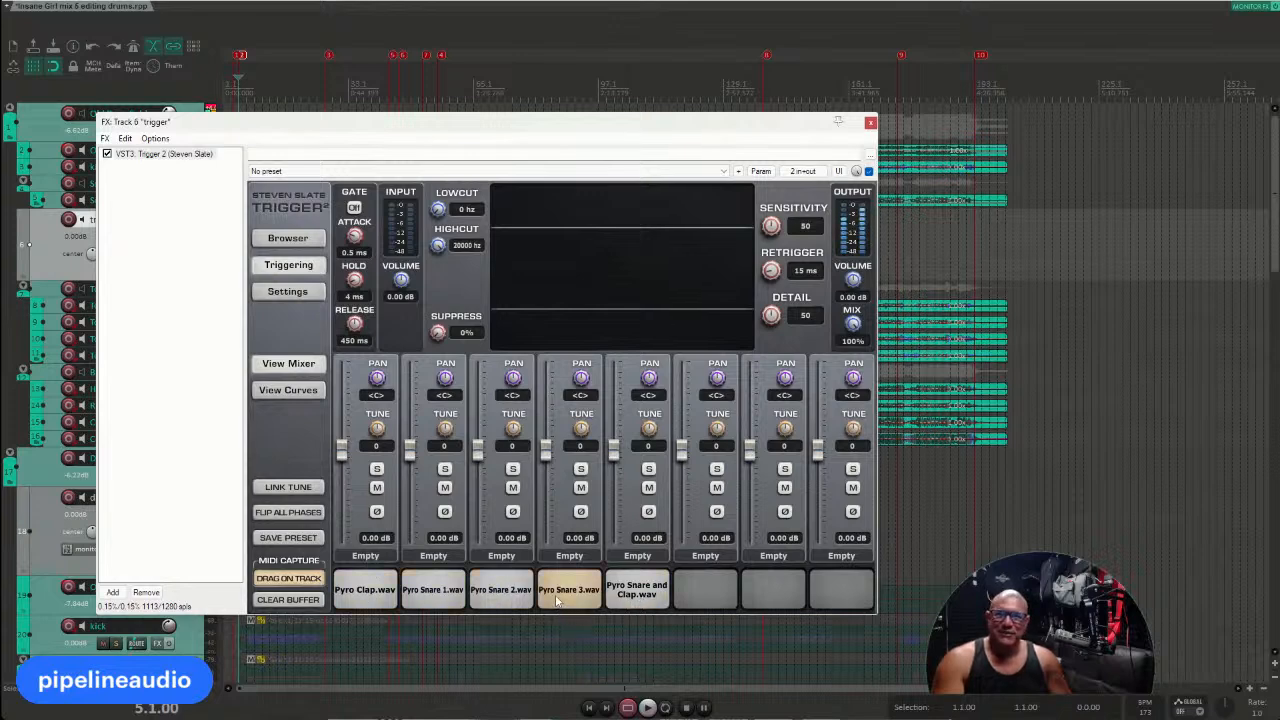
Step: Close the Trigger 2 plug-in window and delete the trigger track from the old drum folder
click(871, 122)
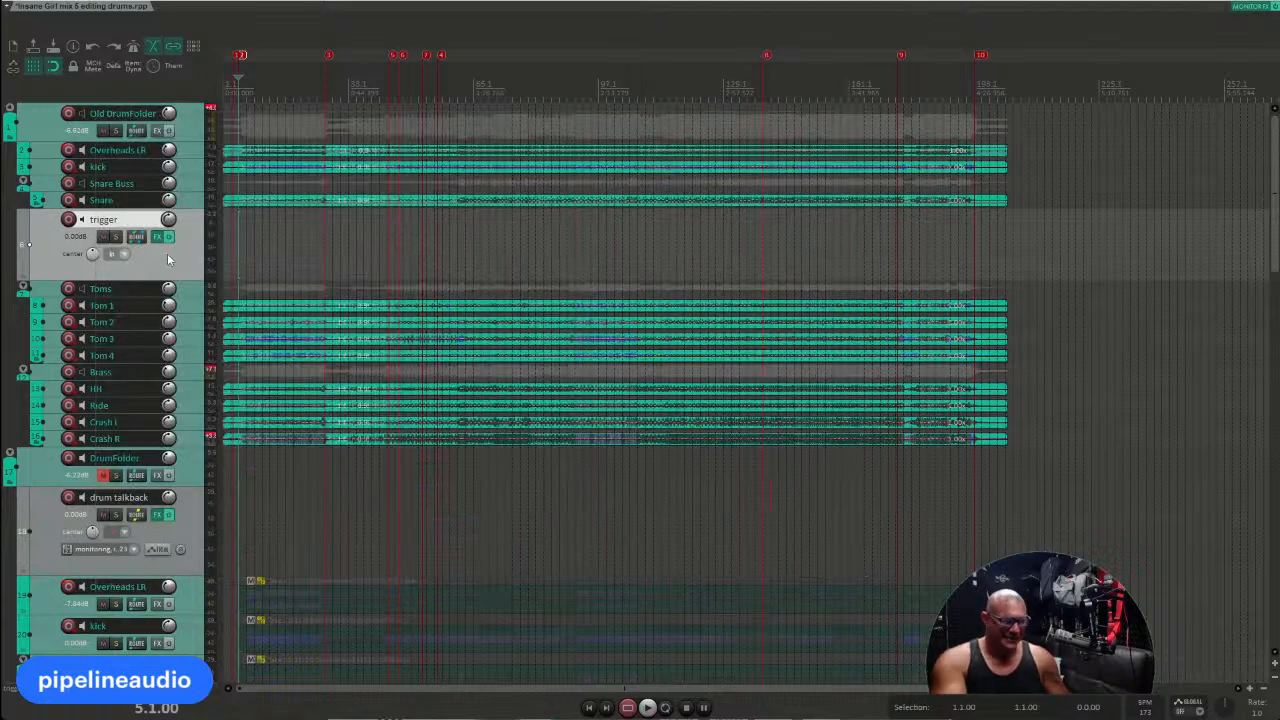
key(Delete)
click(630, 397)
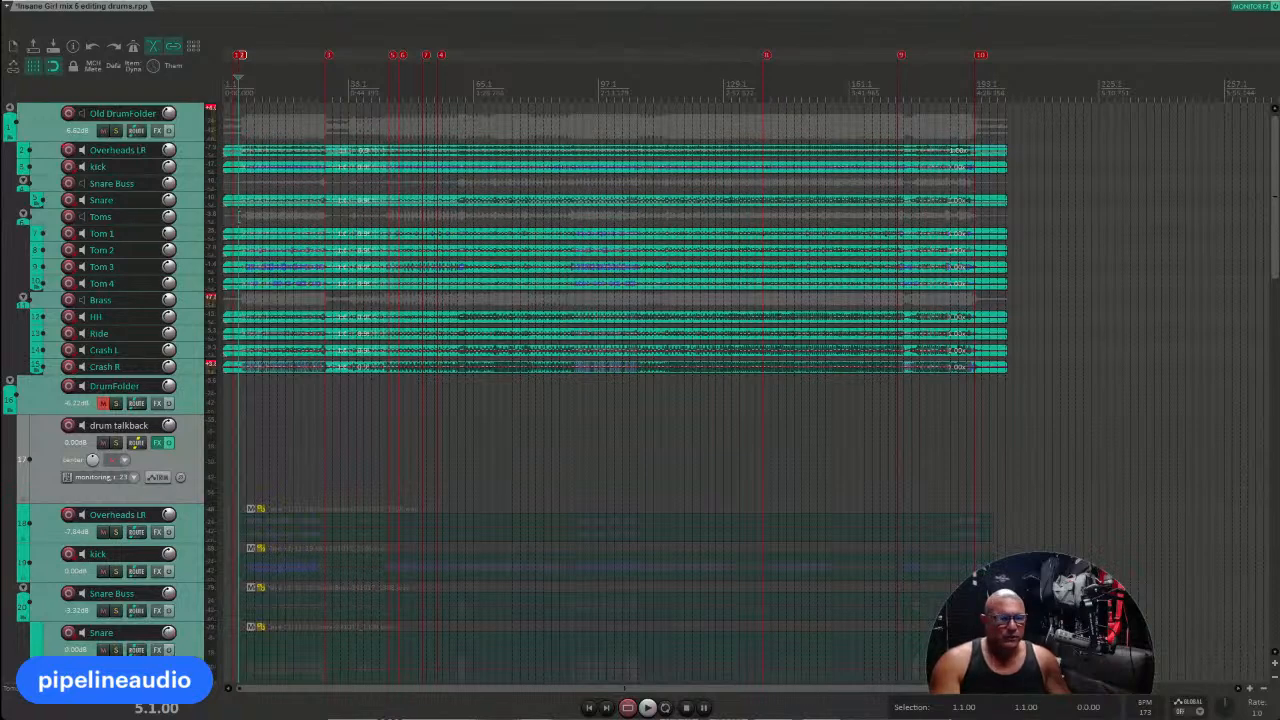
Step: Switch to the YouTube browser window, examine the "Get One of the Greatest Snare Sounds Ever" video page and its comments, and close the browser
drag(1279, 220, 163, 8)
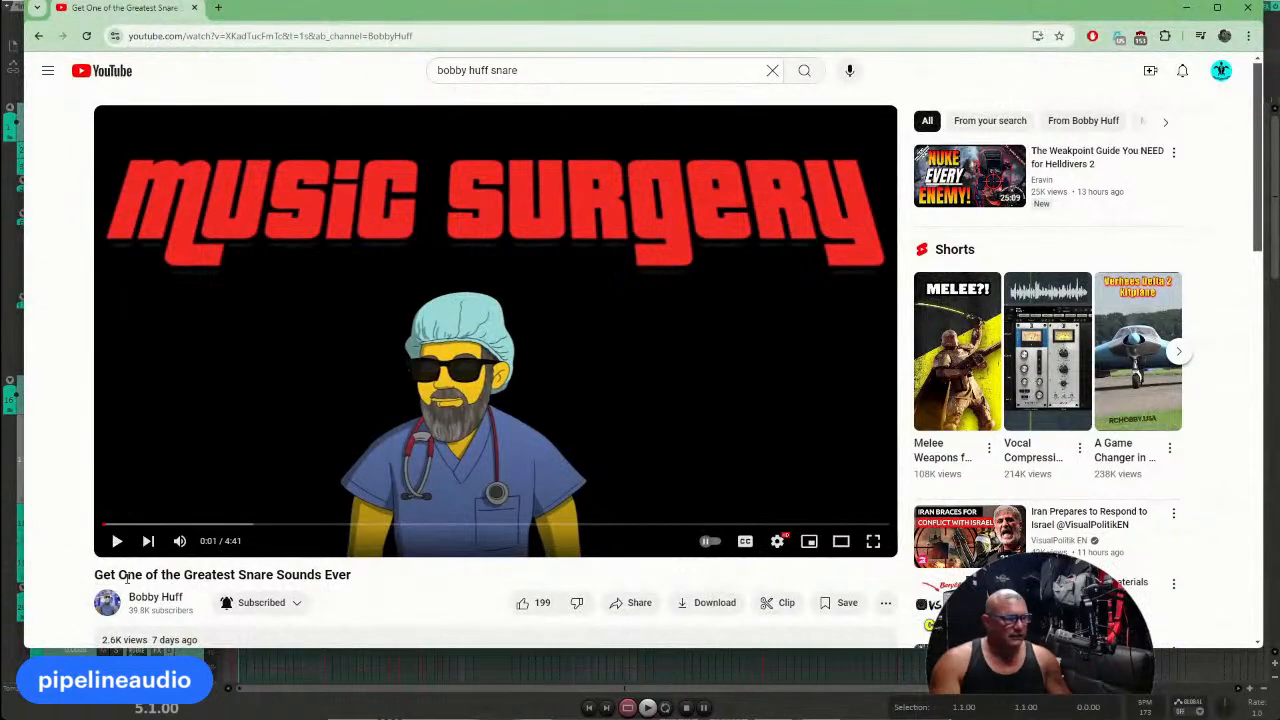
scroll(314, 560, down, 1)
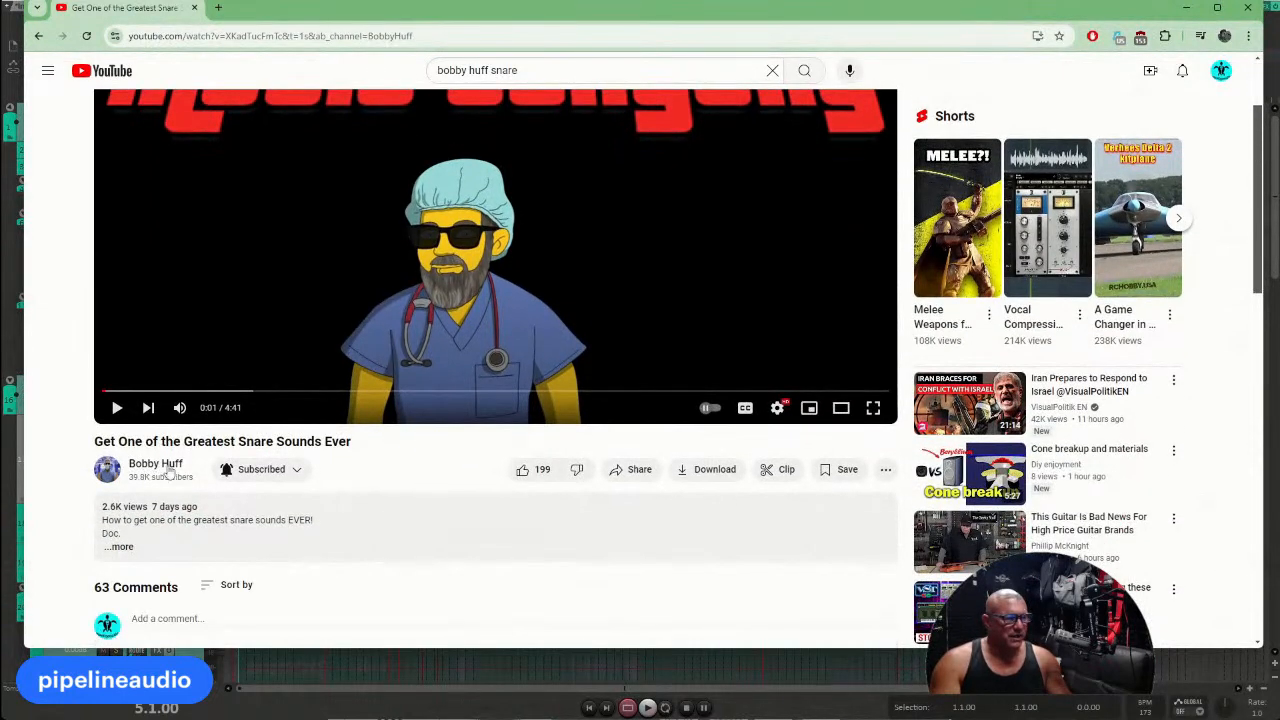
scroll(285, 515, down, 2)
scroll(285, 515, down, 2)
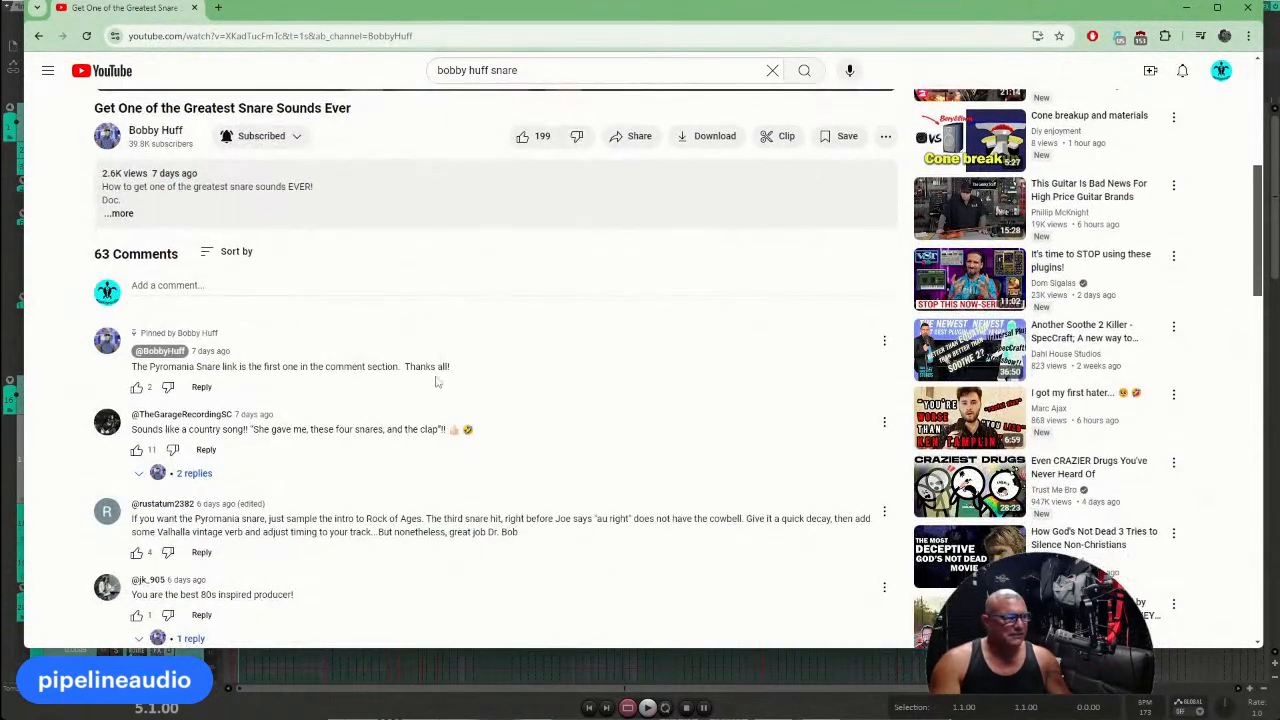
scroll(440, 375, up, 4)
scroll(414, 332, up, 1)
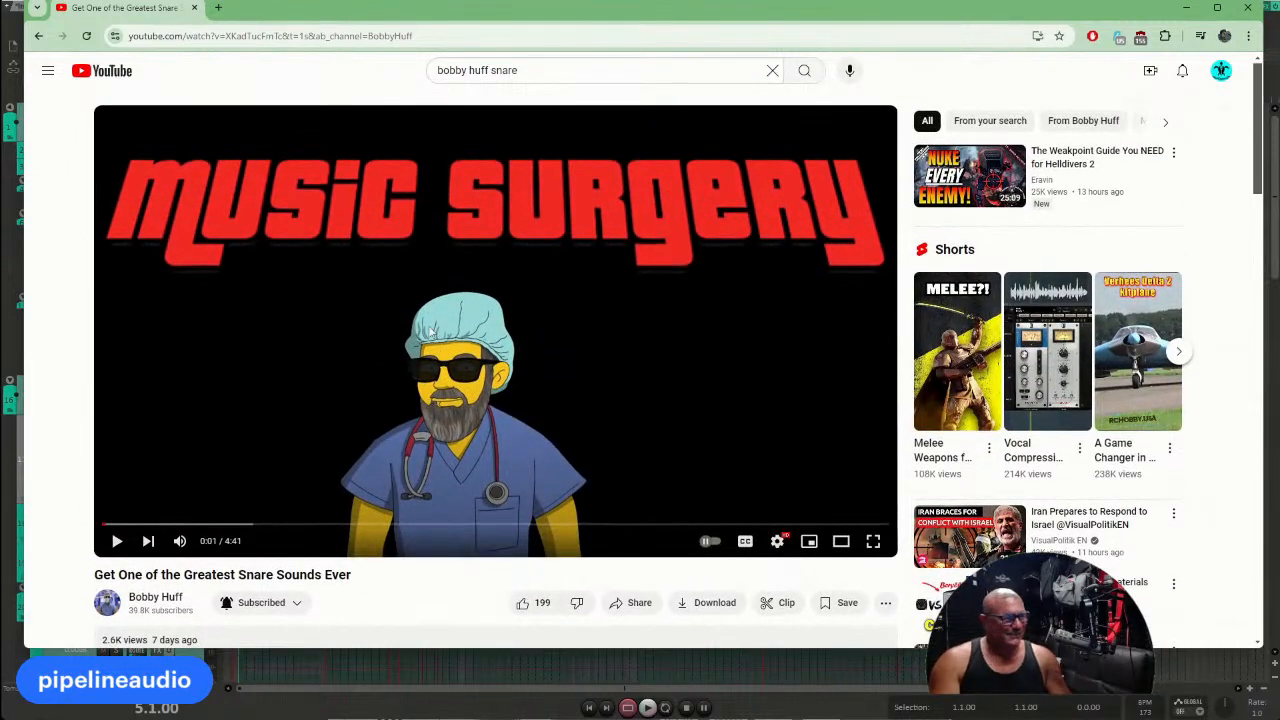
scroll(430, 330, down, 3)
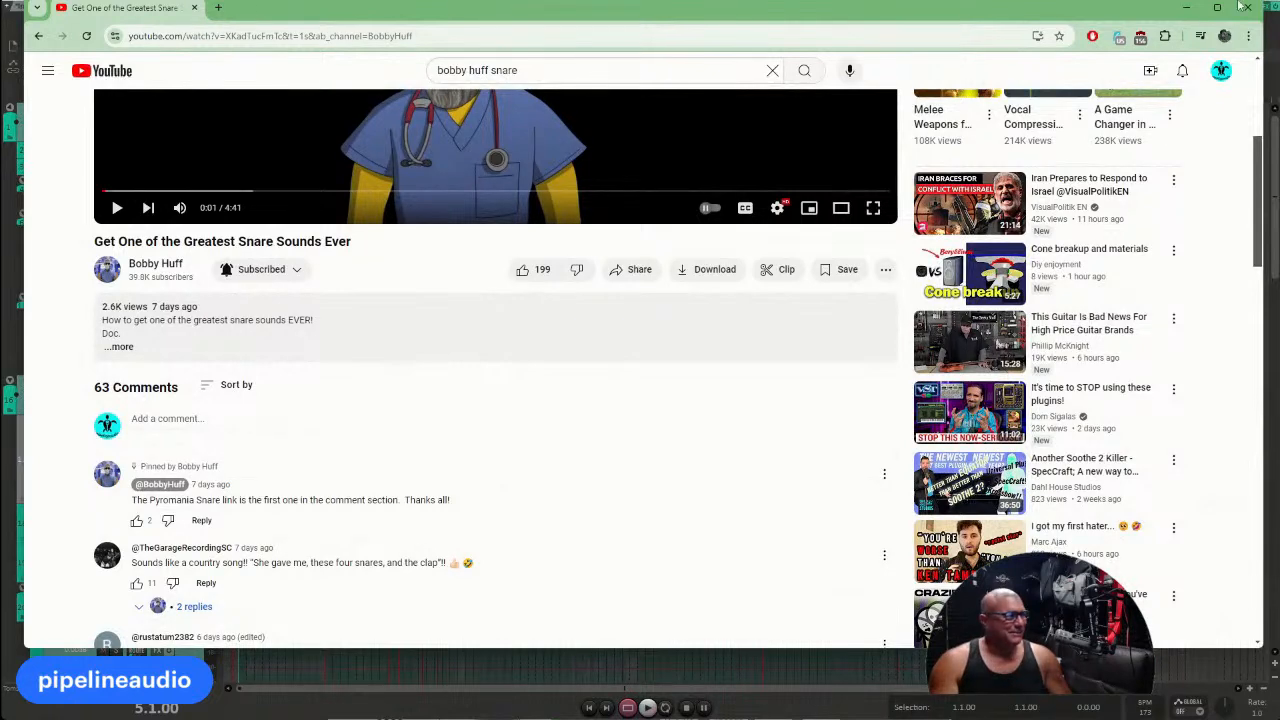
click(1248, 12)
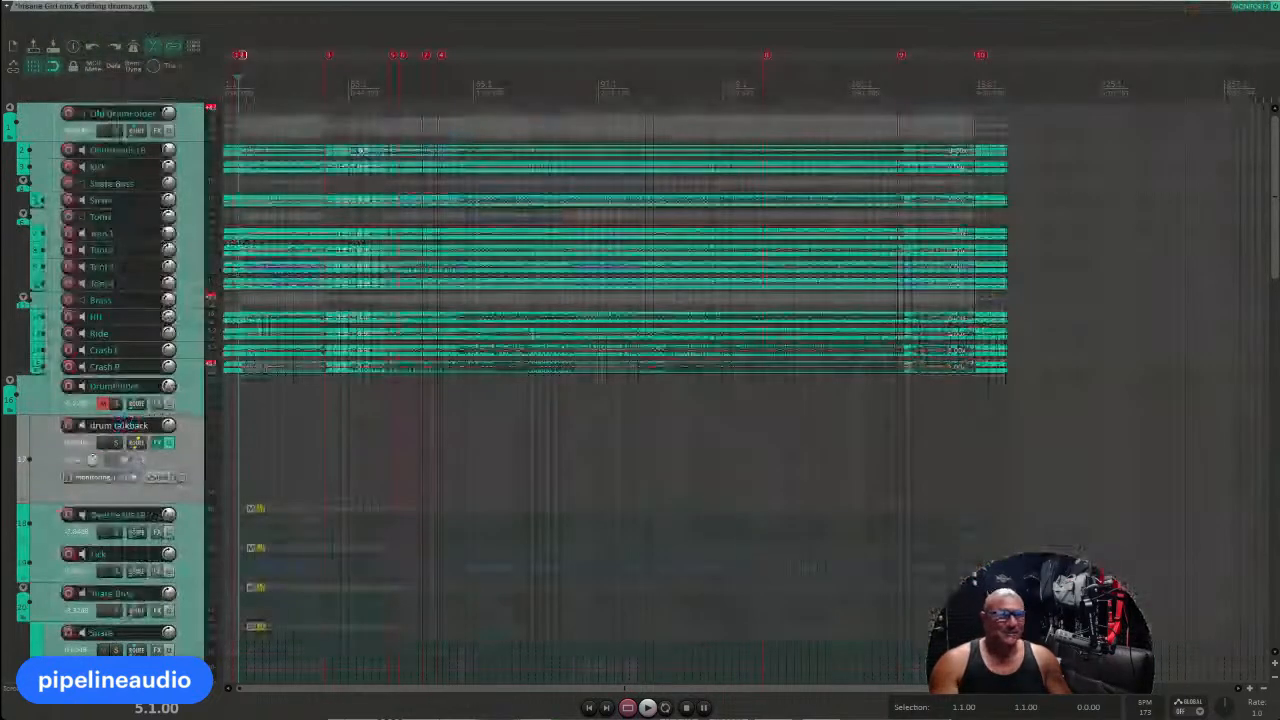
Step: Play the old drum tracks from measure 5, and skip ahead to measure 53 and to a point shortly after marker 4
click(239, 393)
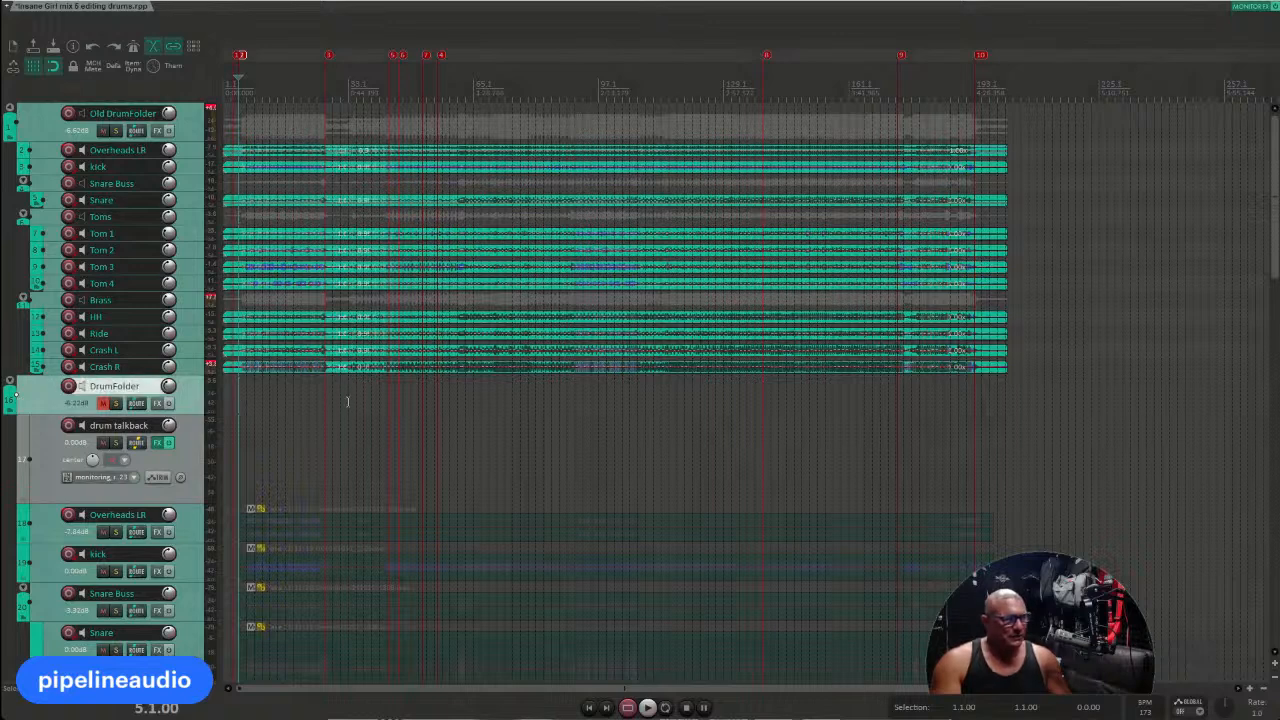
key(space)
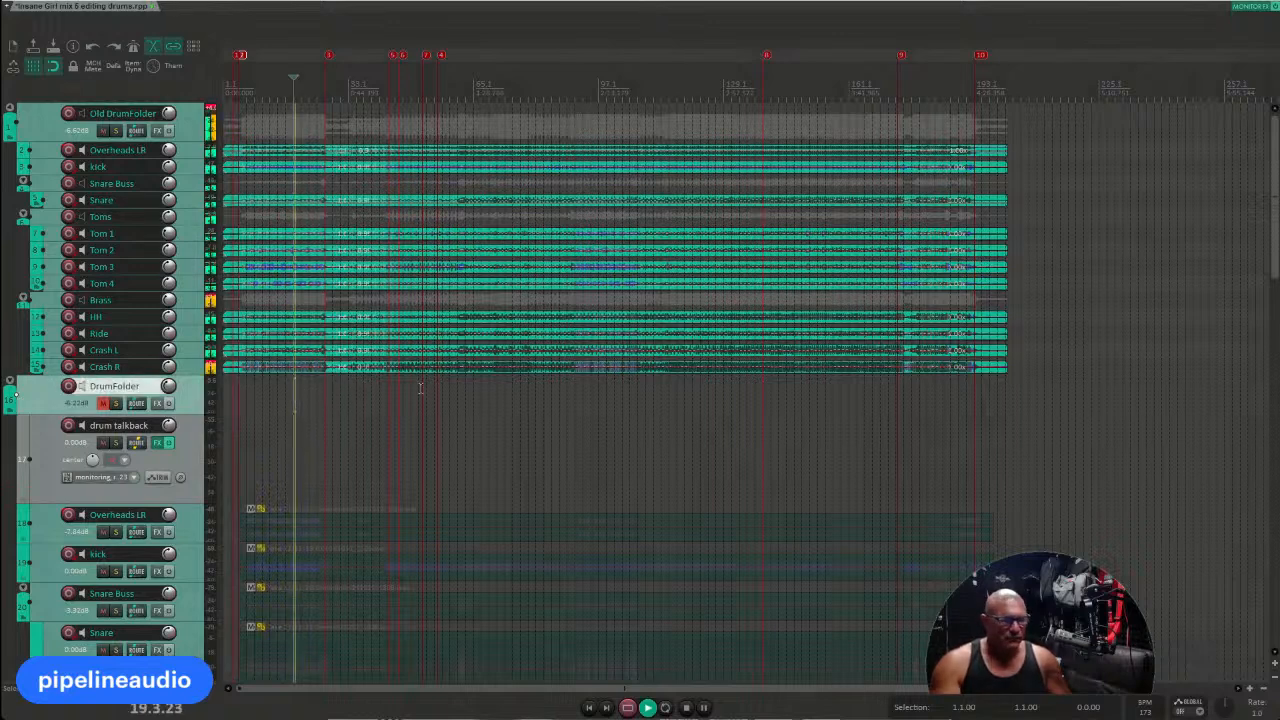
click(427, 405)
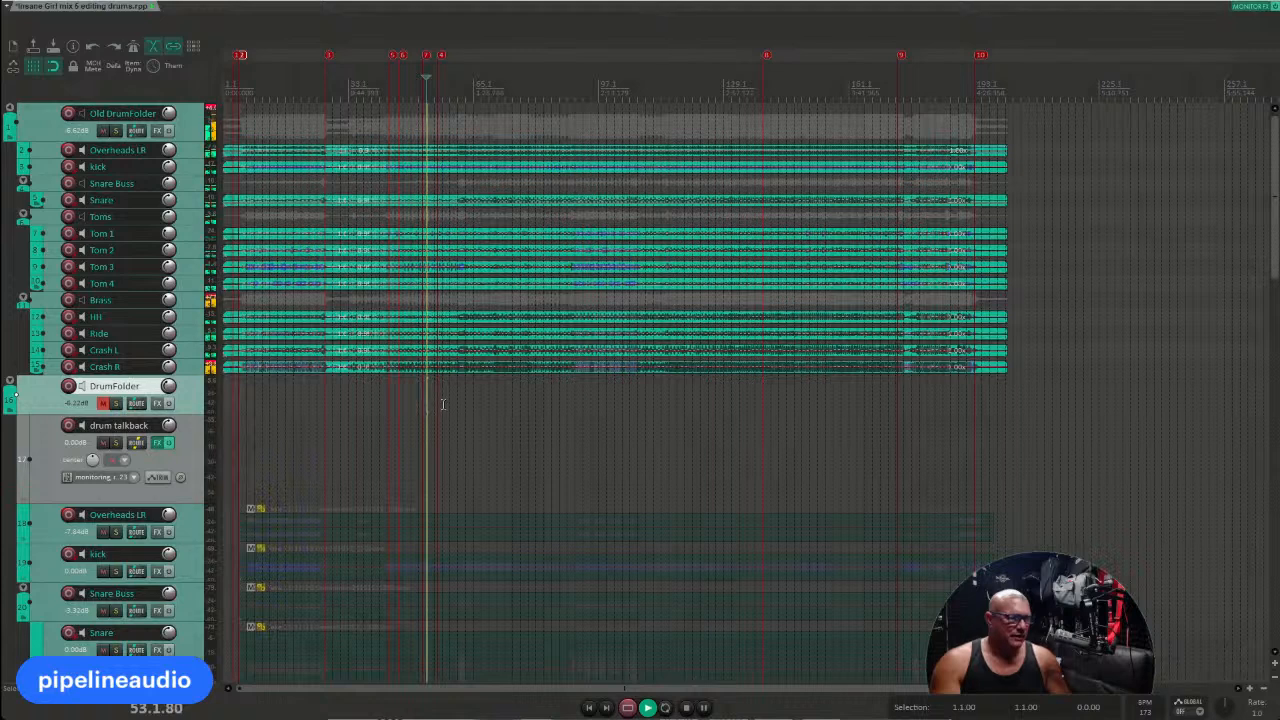
click(456, 404)
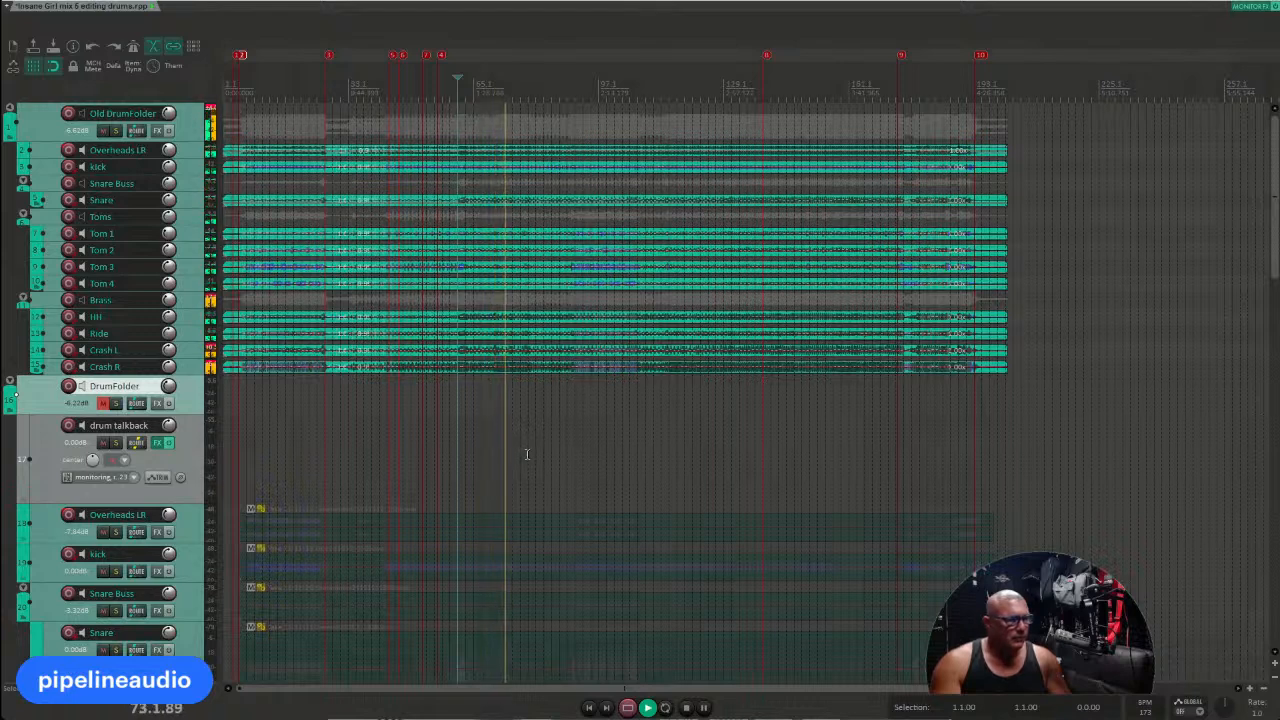
Step: Select the Overheads LR track inside Old DrumFolder and enlarge its height to show its waveform and input controls
click(178, 155)
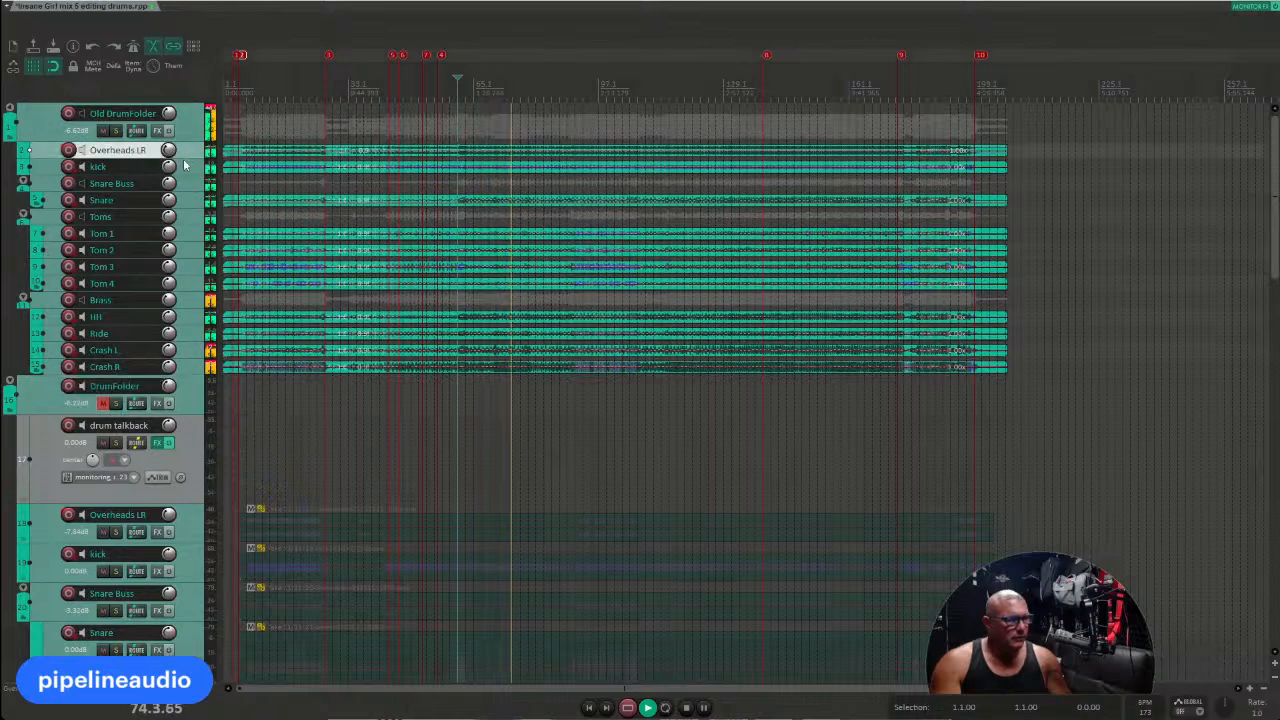
drag(183, 162, 186, 240)
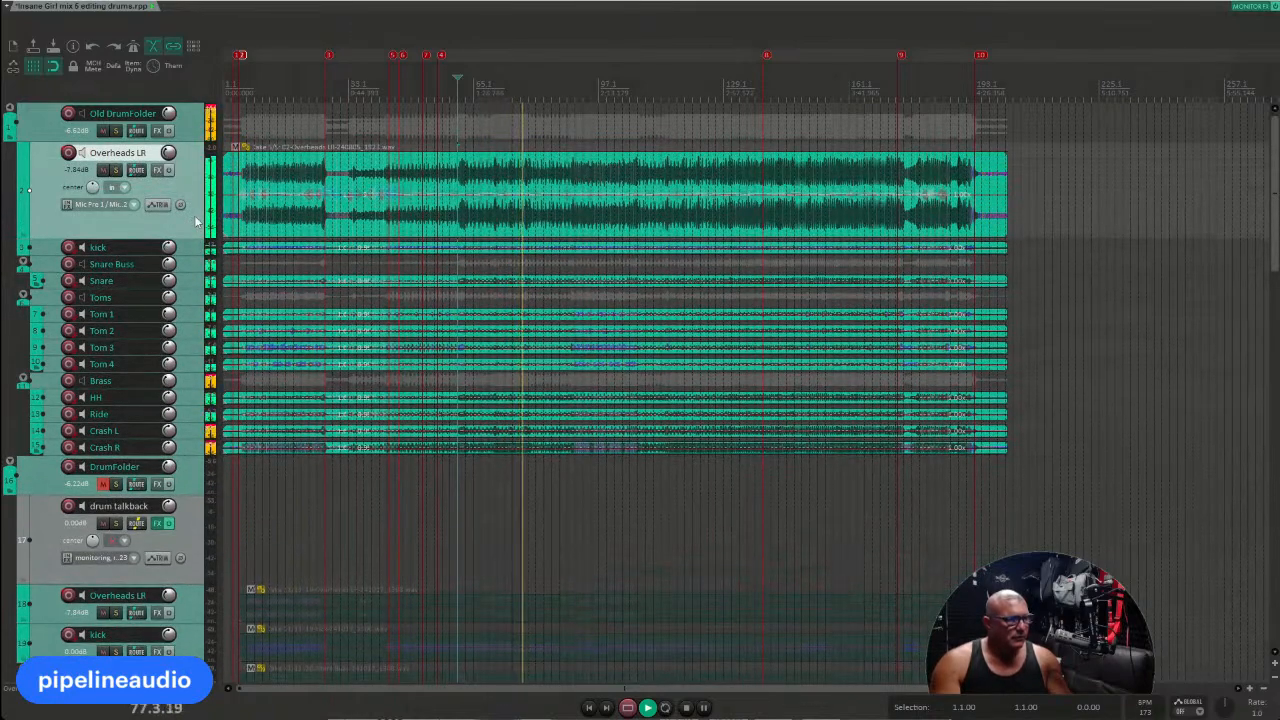
Step: Play the old drum tracks from around measure 91, and skip ahead to around measure 127 and to measure 142
click(576, 469)
key(space)
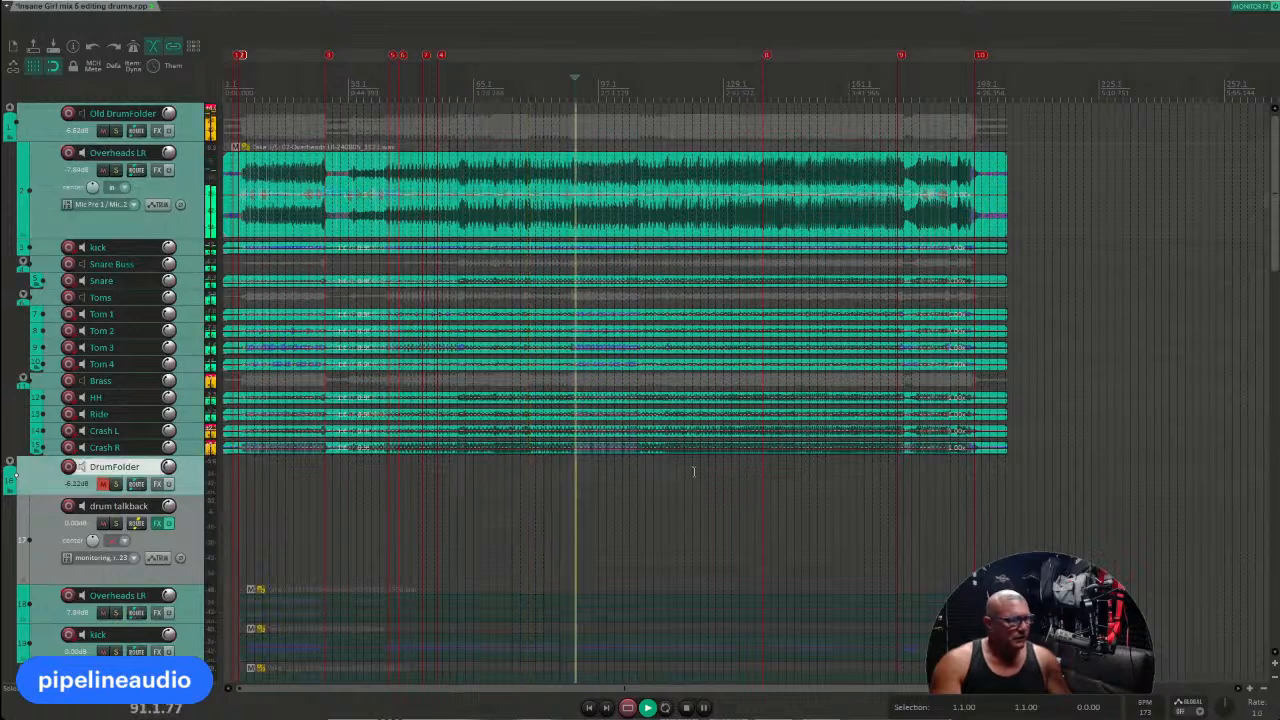
click(712, 470)
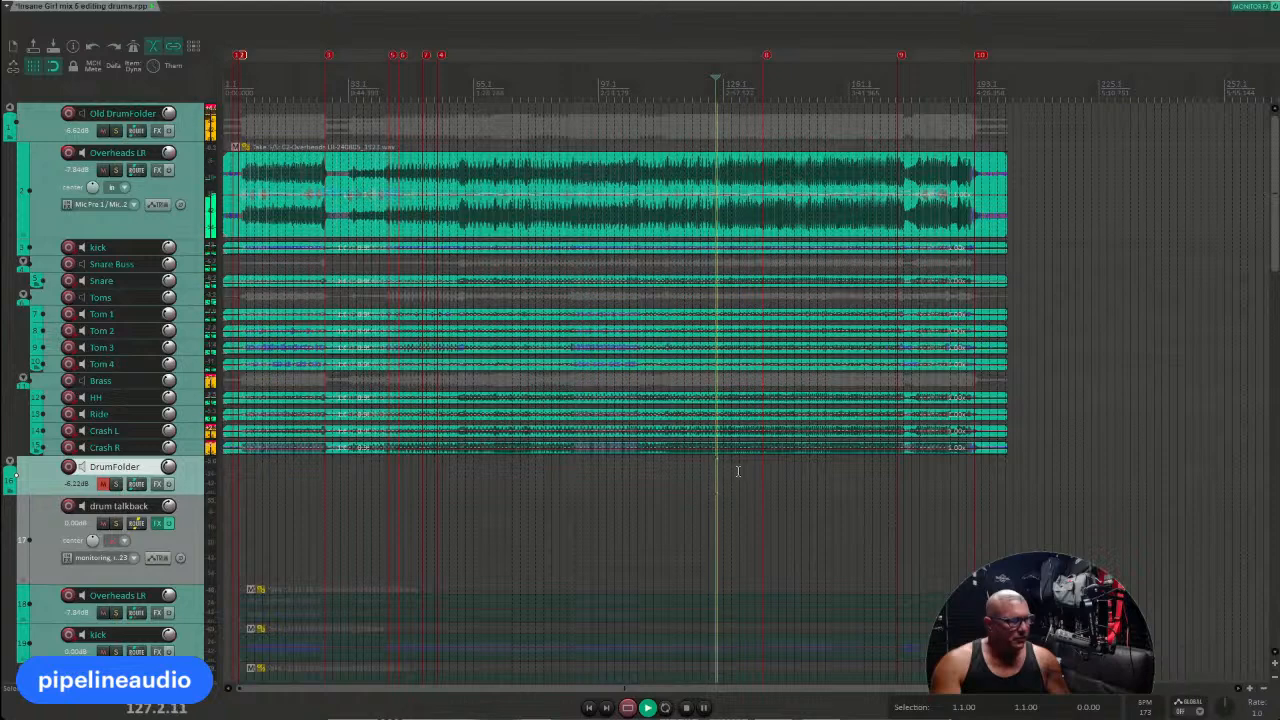
scroll(737, 468, up, 2)
click(843, 470)
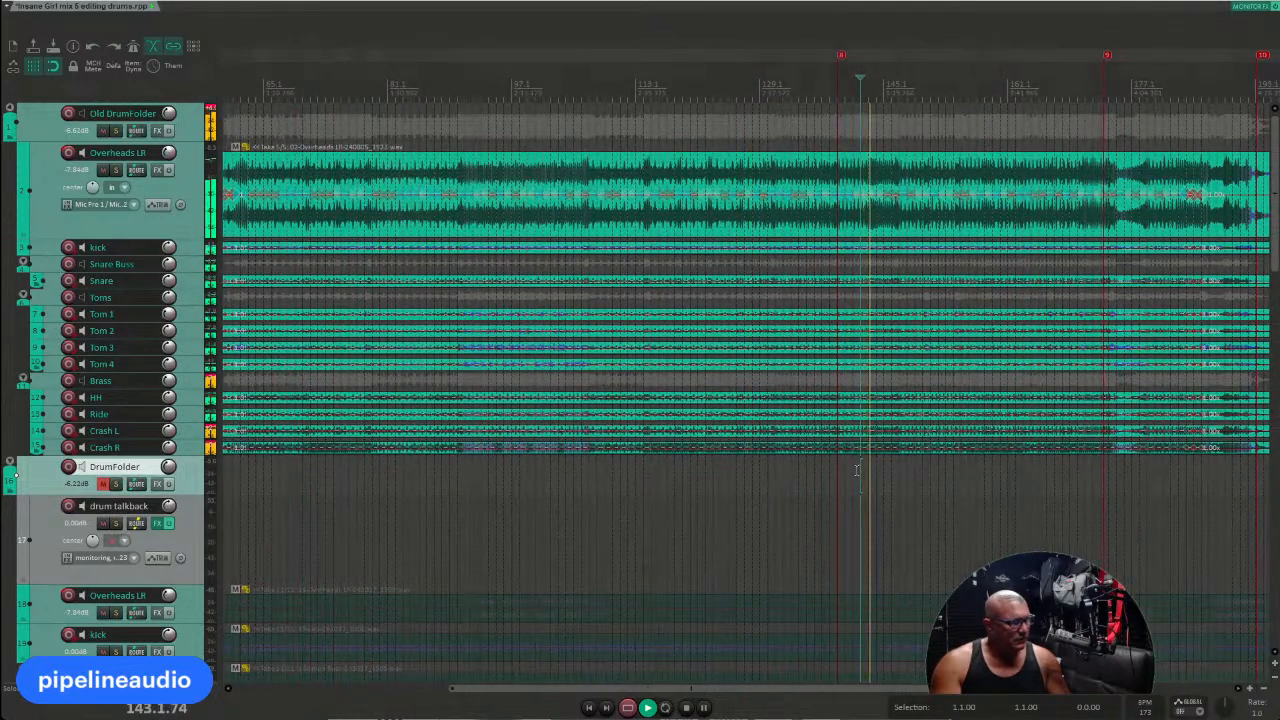
Step: Solo the Overheads LR track in Old DrumFolder and play it from measure 93
click(170, 224)
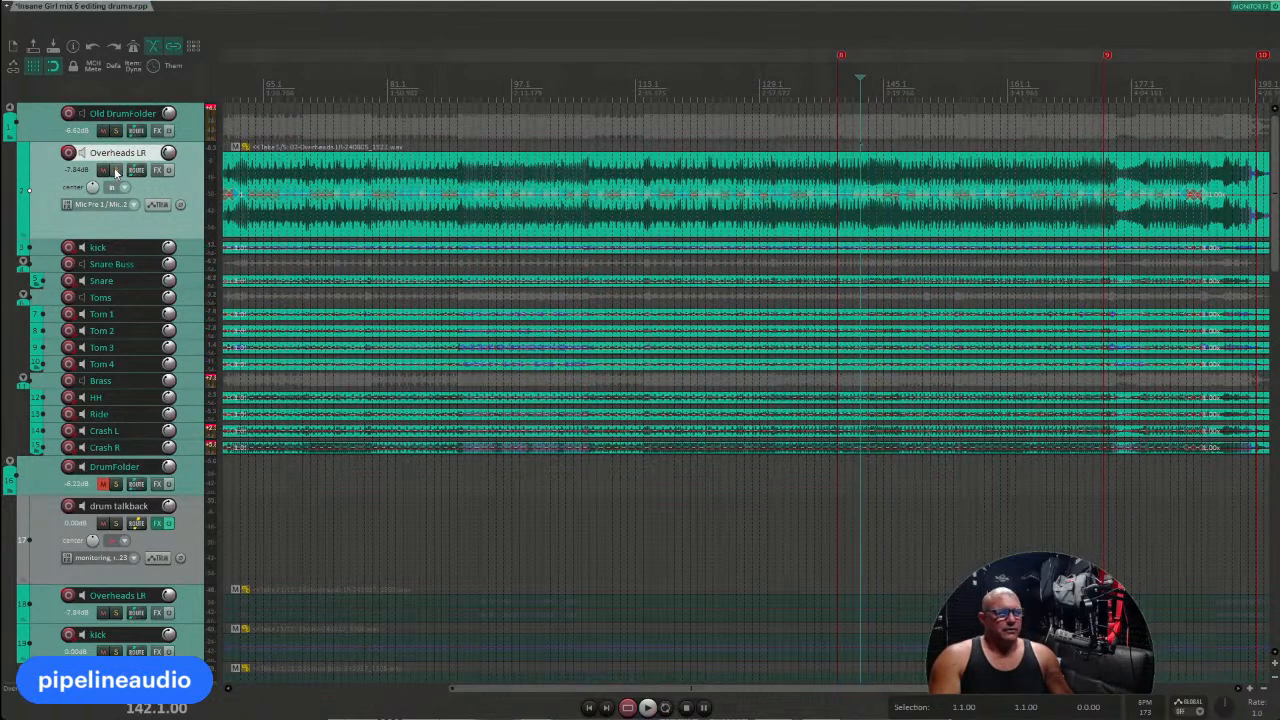
click(115, 171)
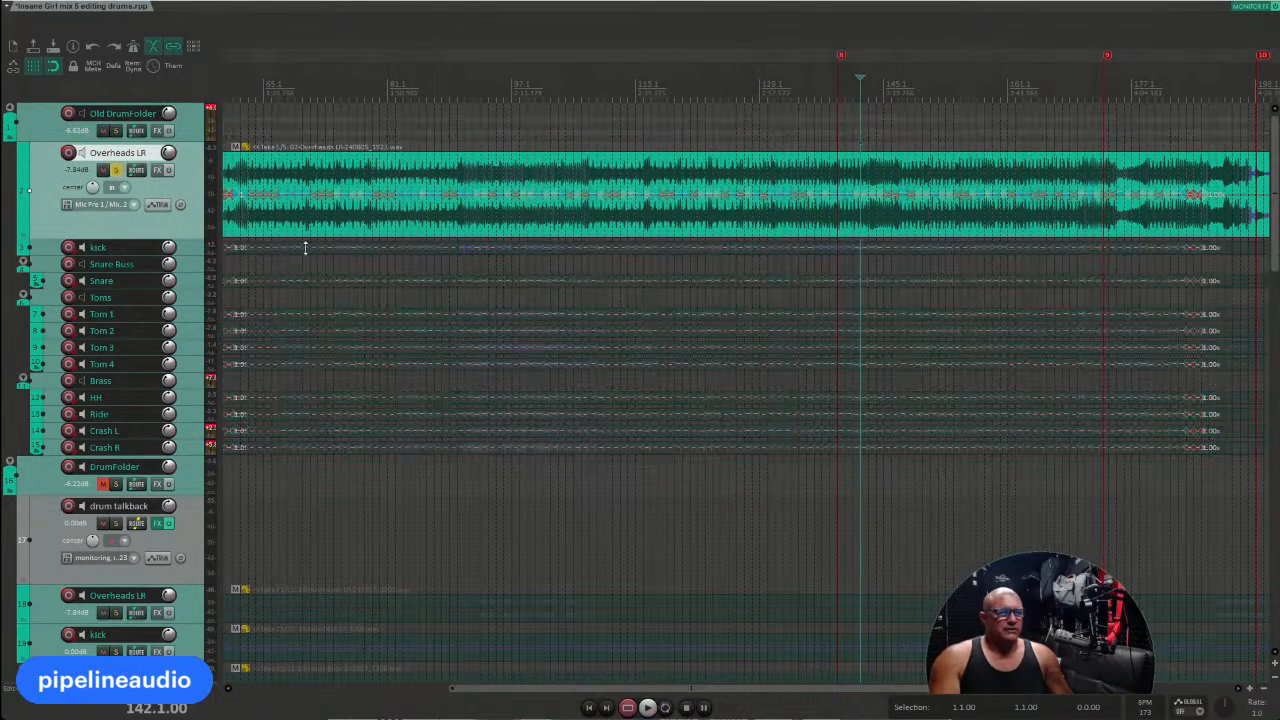
click(483, 487)
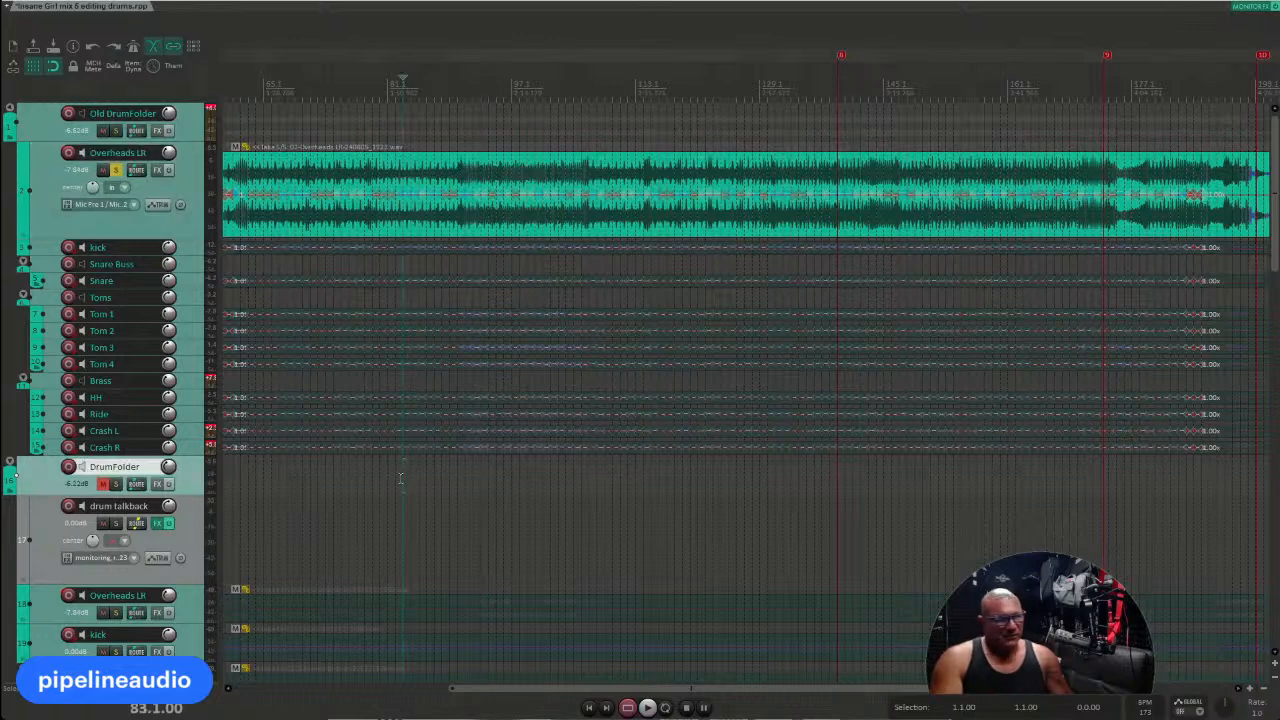
click(478, 490)
key(space)
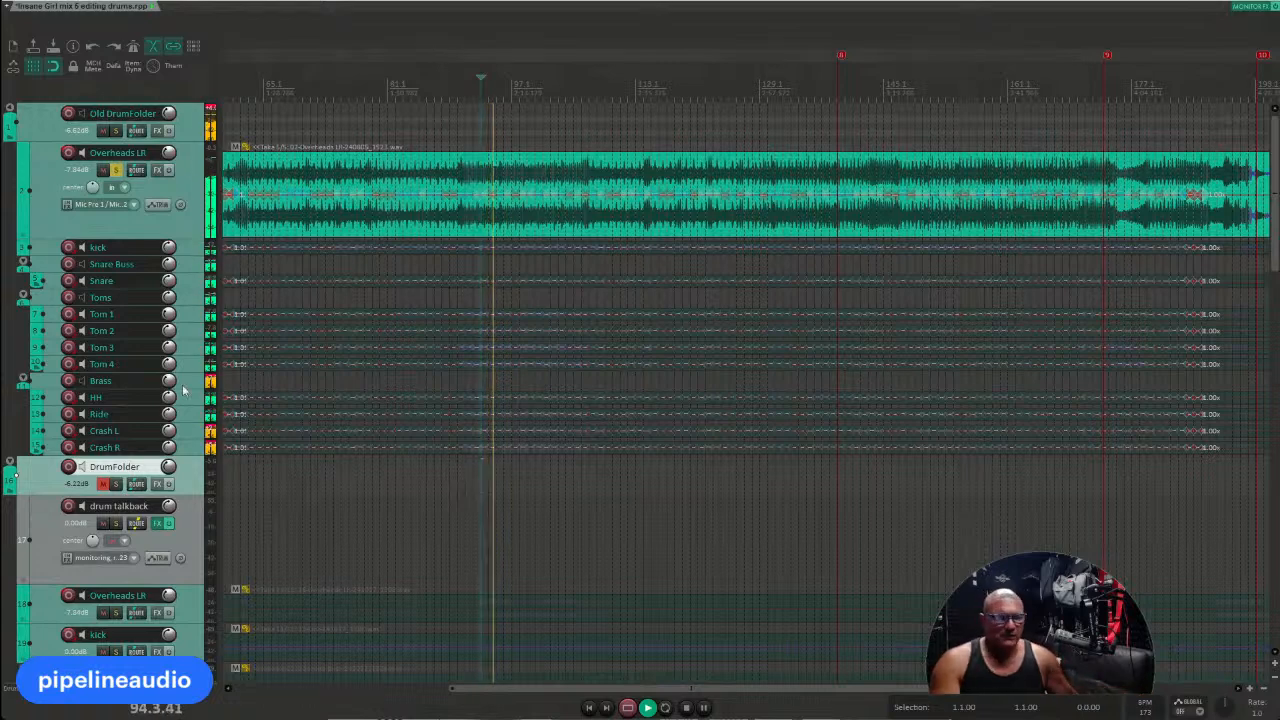
Step: Reset the old Overheads LR track's volume to 0.00 dB, stop playback, and unsolo the track
double_click(168, 153)
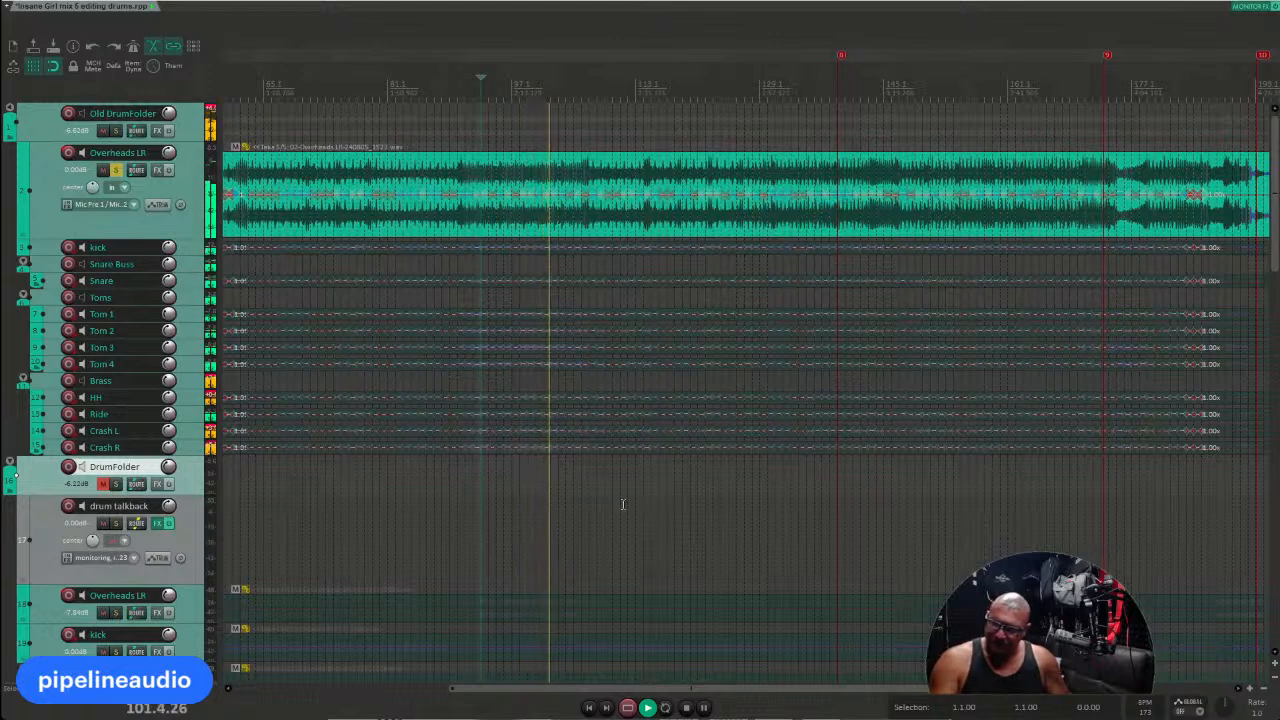
scroll(643, 463, down, 3)
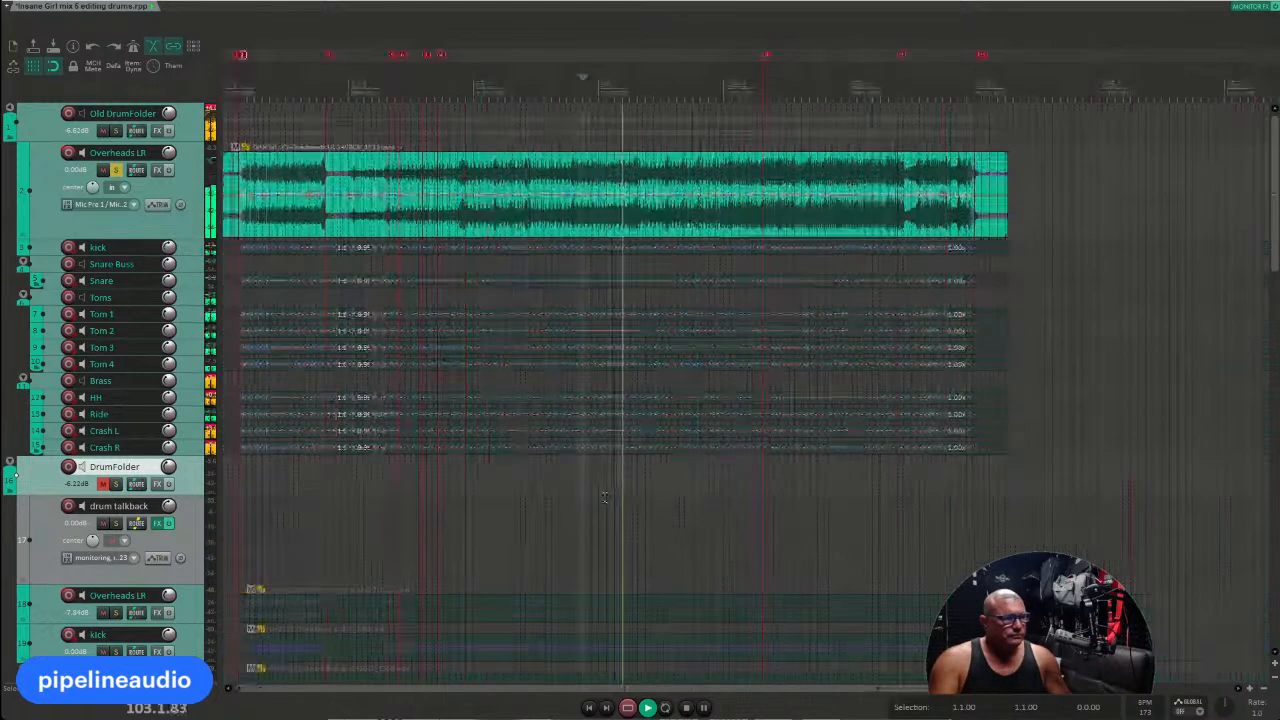
key(space)
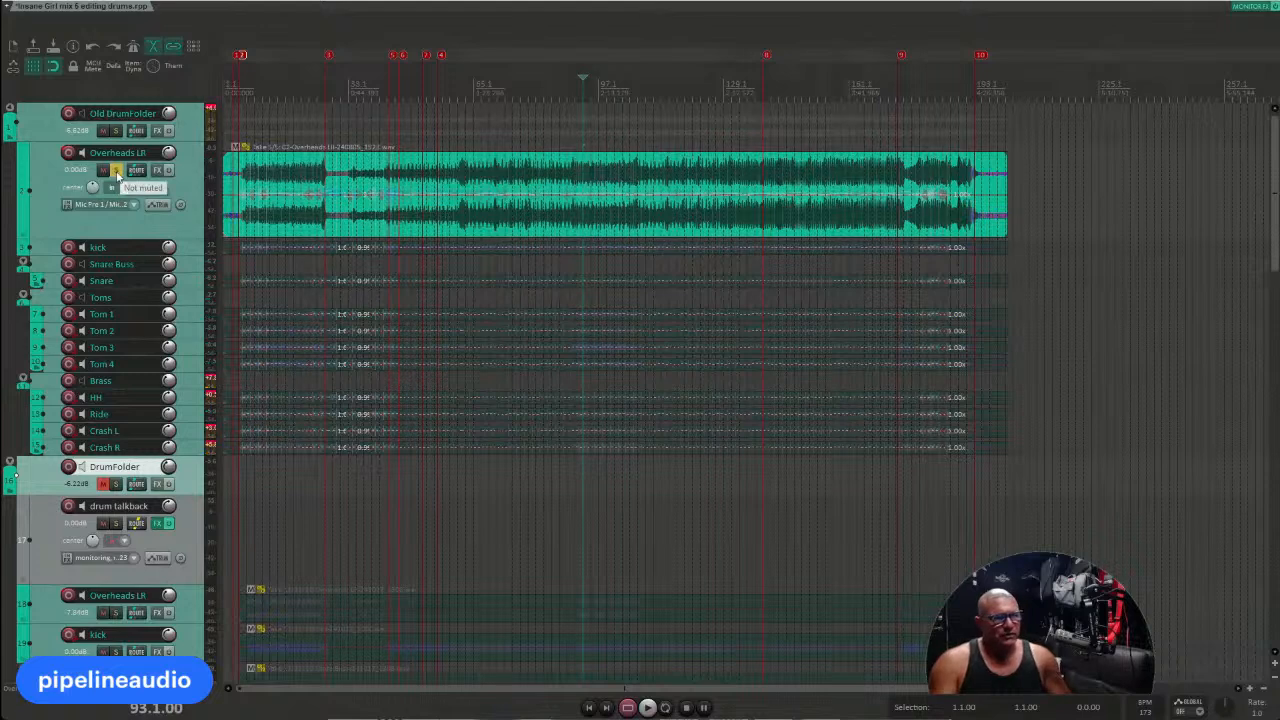
double_click(55, 140)
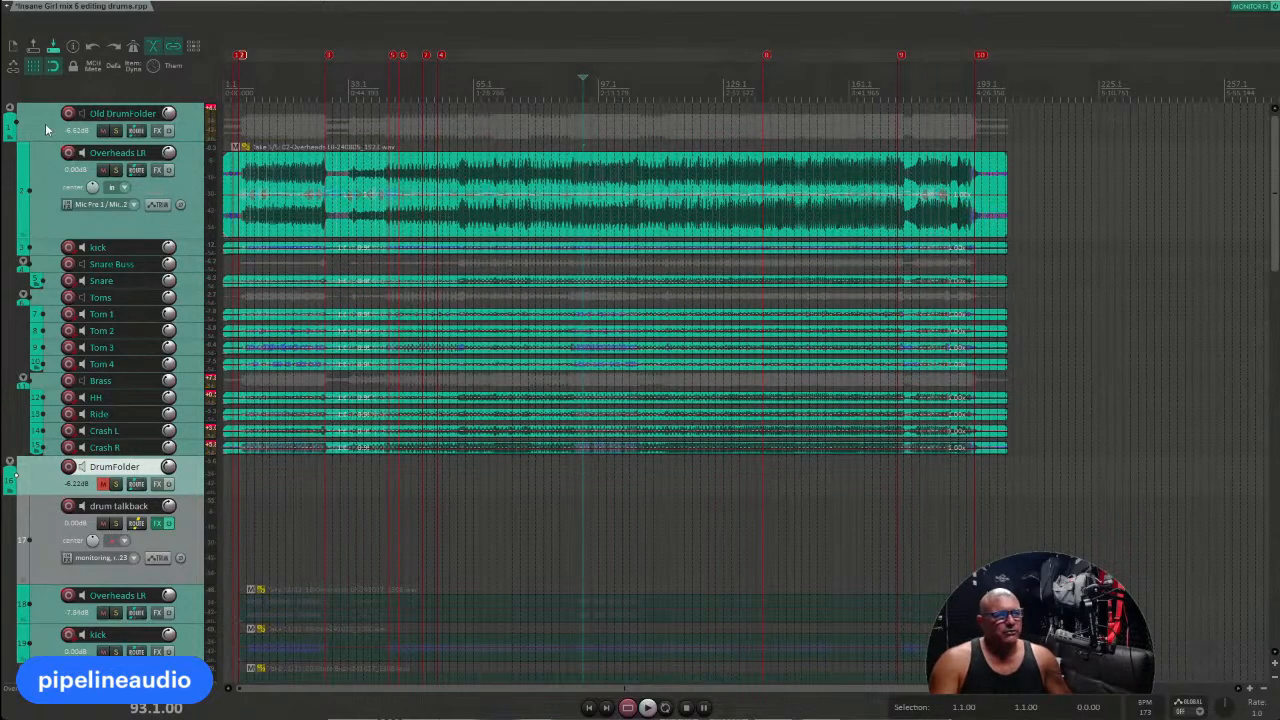
Step: Delete Old DrumFolder together with all its tracks down to Crash R
click(46, 130)
scroll(106, 505, down, 1)
click(185, 432)
key(space)
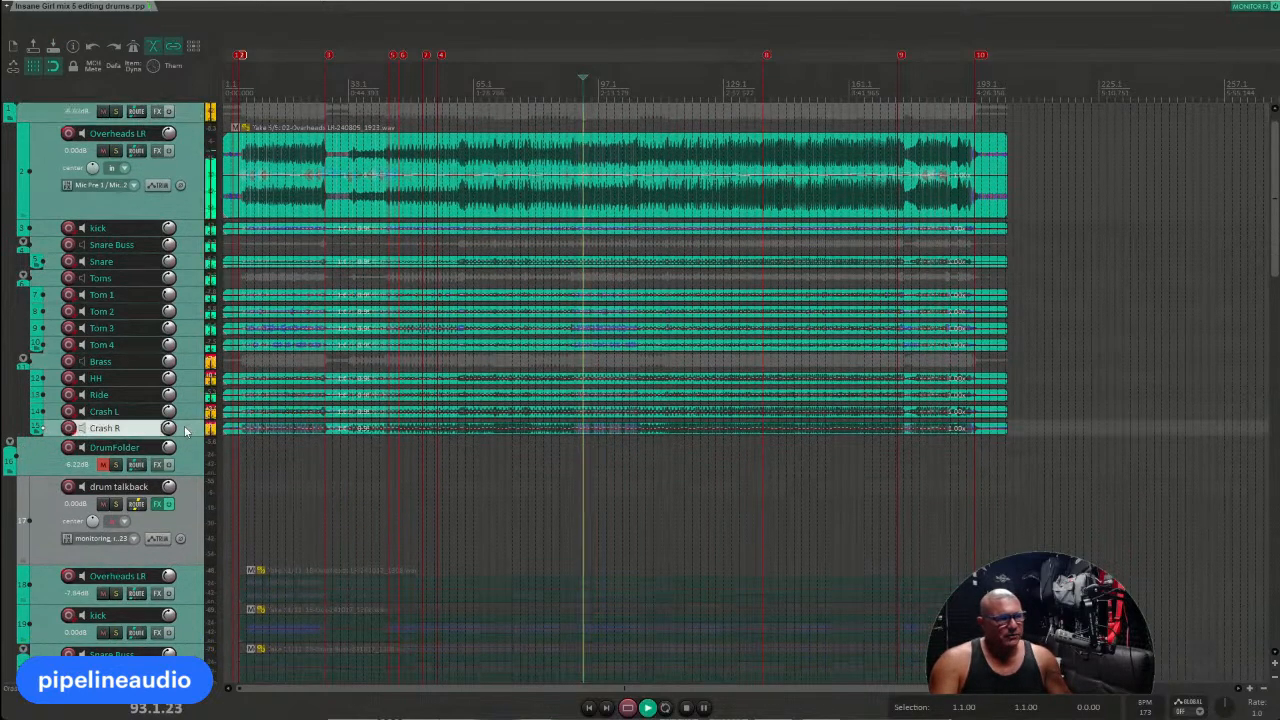
key(space)
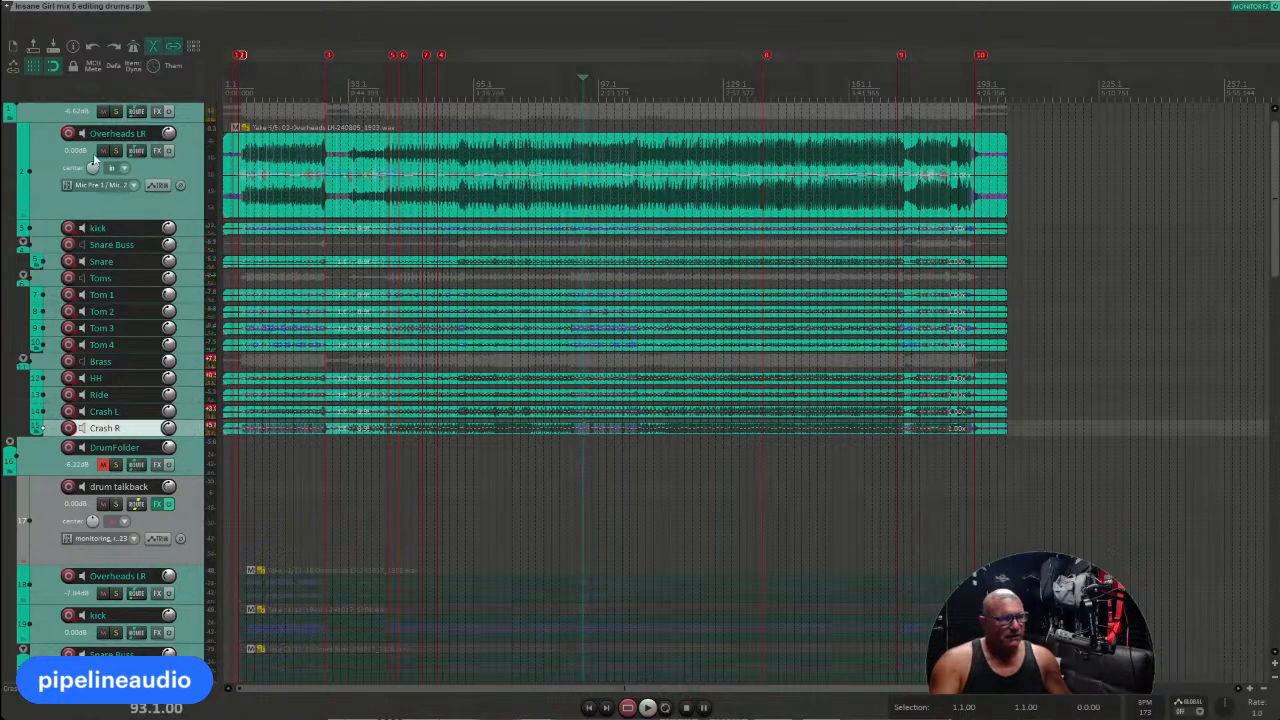
shift+click(49, 113)
key(Delete)
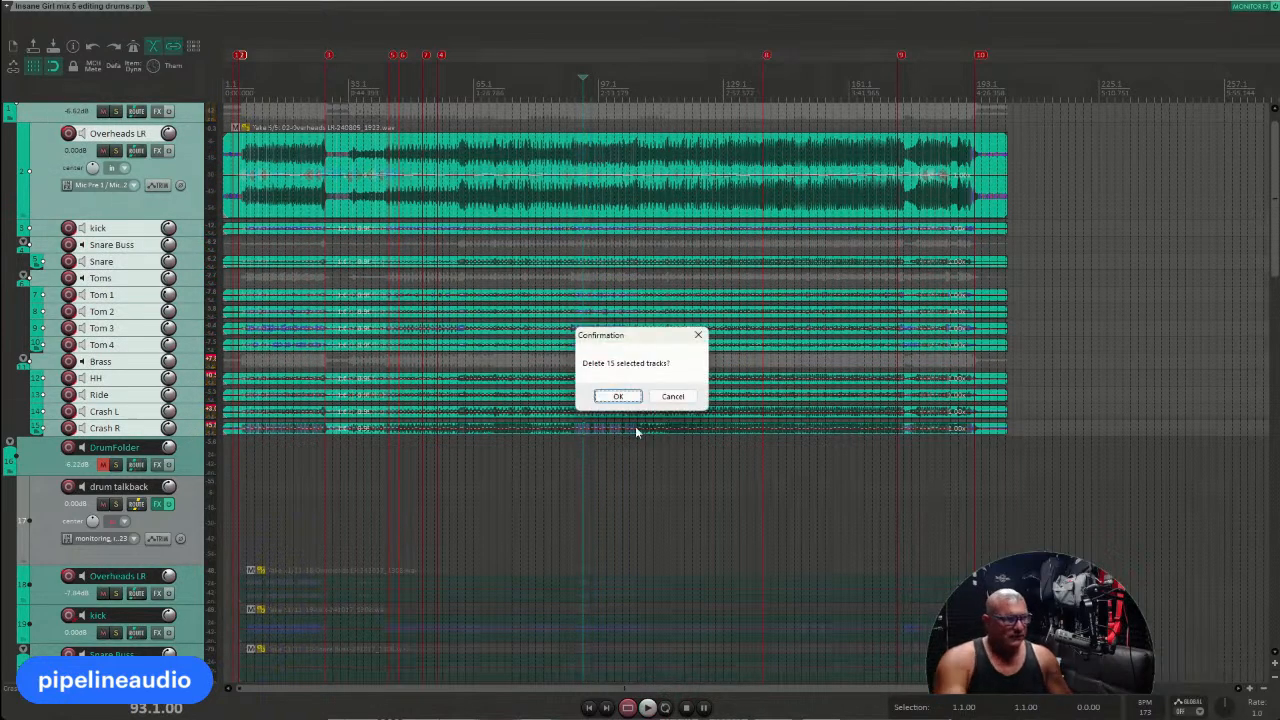
click(618, 397)
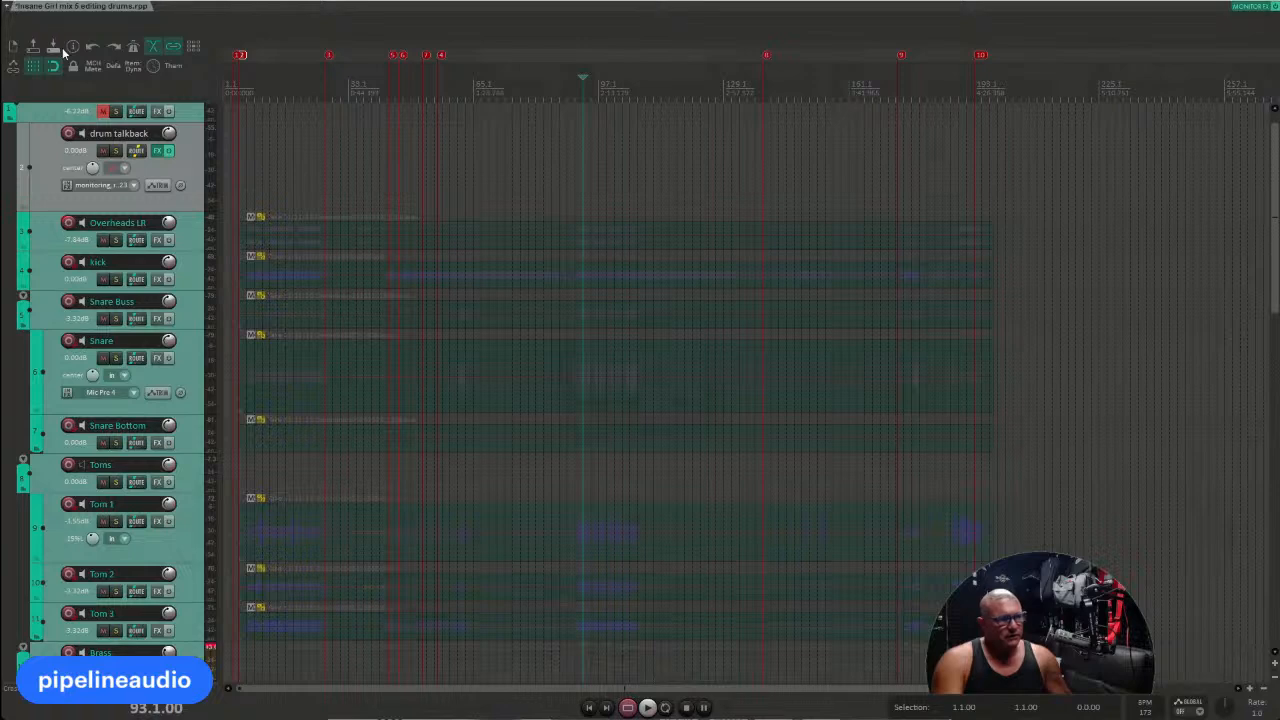
Step: Move the edit cursor to measure 17 and unmute the DrumFolder track
scroll(158, 278, up, 1)
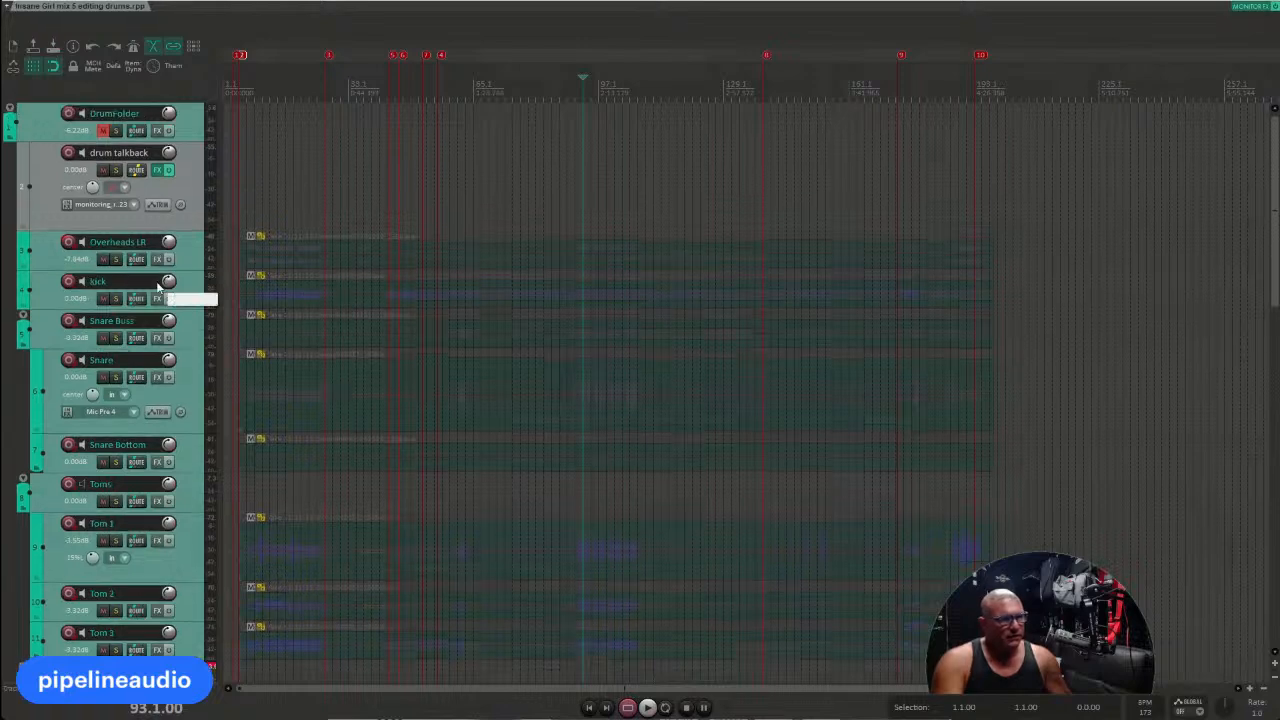
click(281, 207)
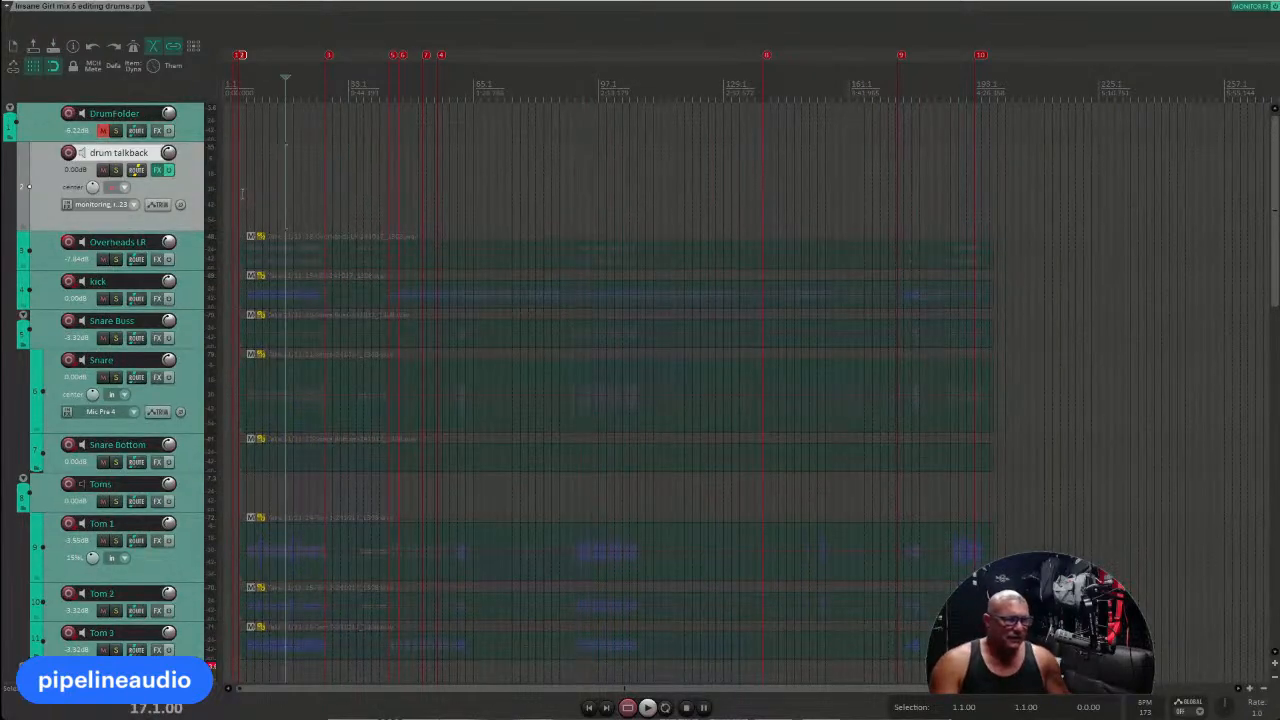
click(105, 131)
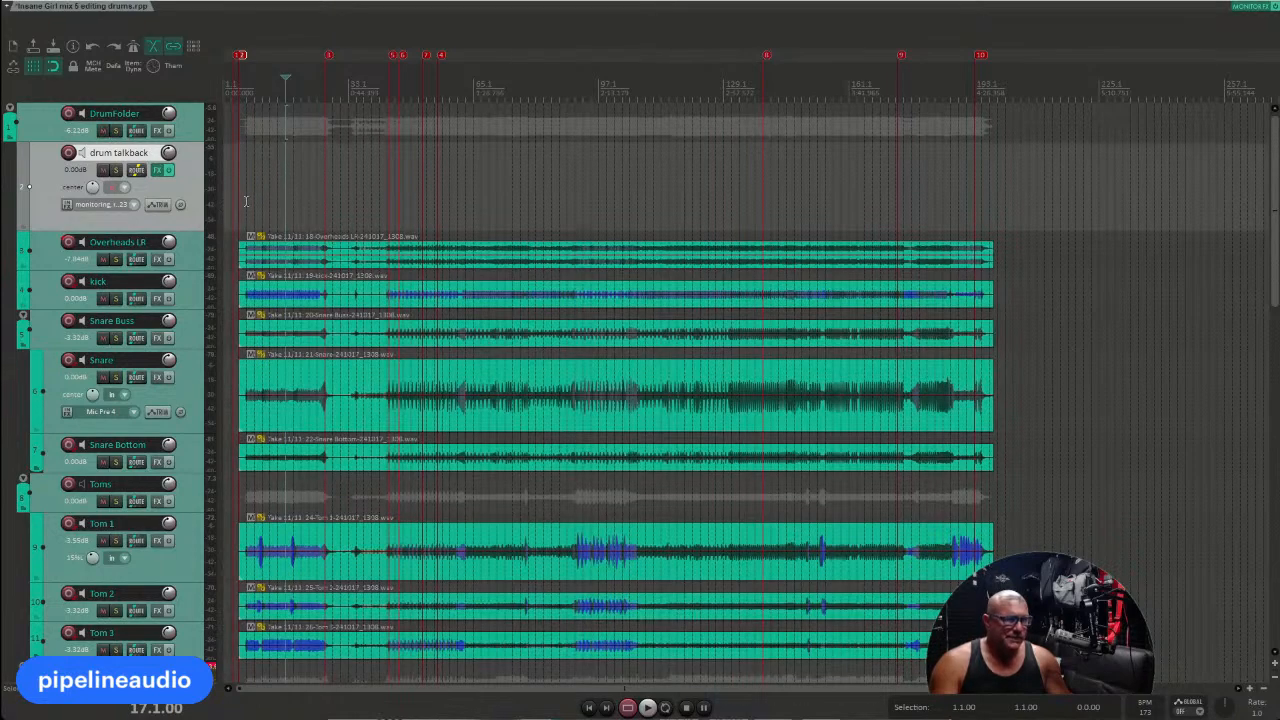
Step: Select the Overheads LR item in DrumFolder and cycle the grouped drum items through their takes, ending on take 11 of 11
scroll(245, 201, up, 4)
click(409, 253)
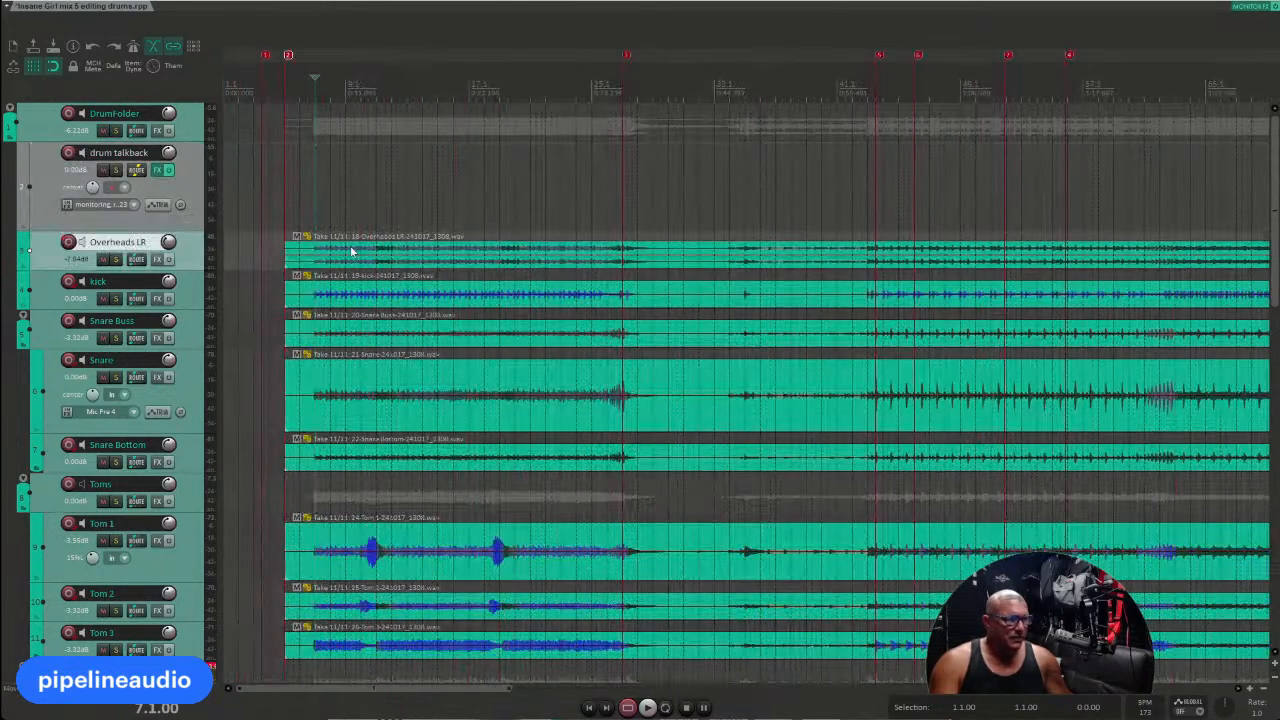
click(361, 256)
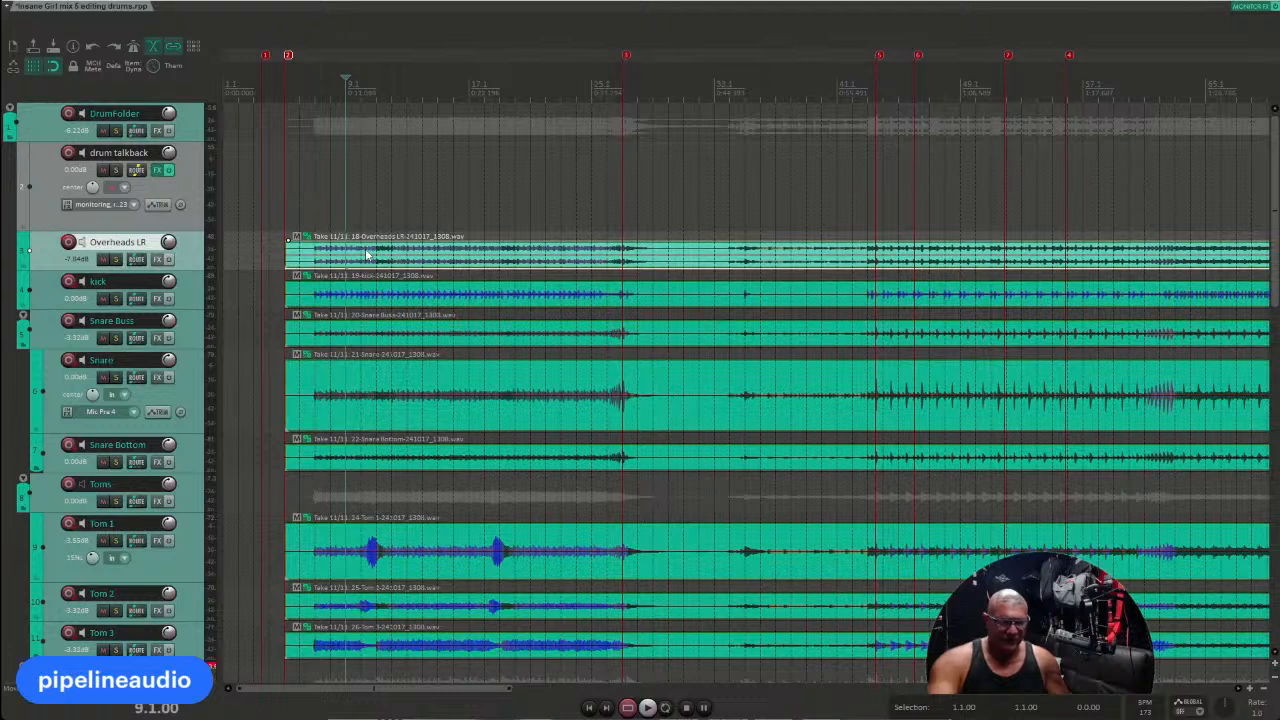
click(380, 254)
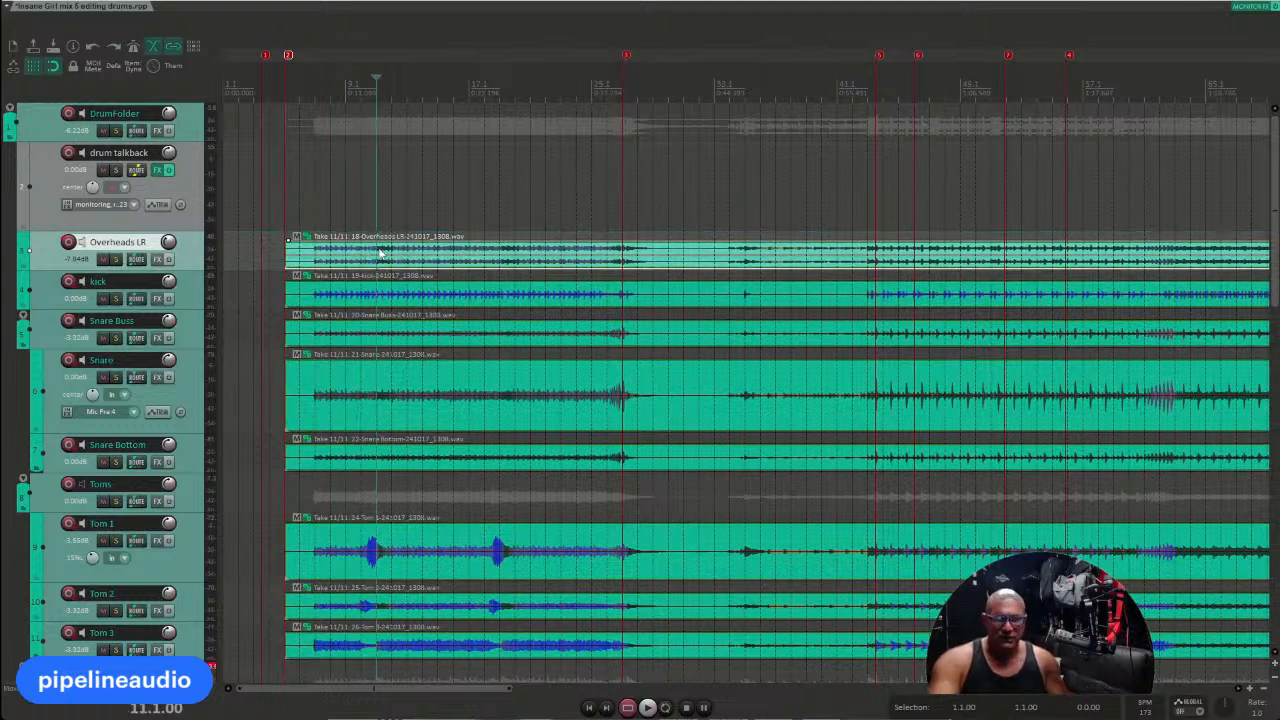
key(t)
key(t)
key(t)
key(t)
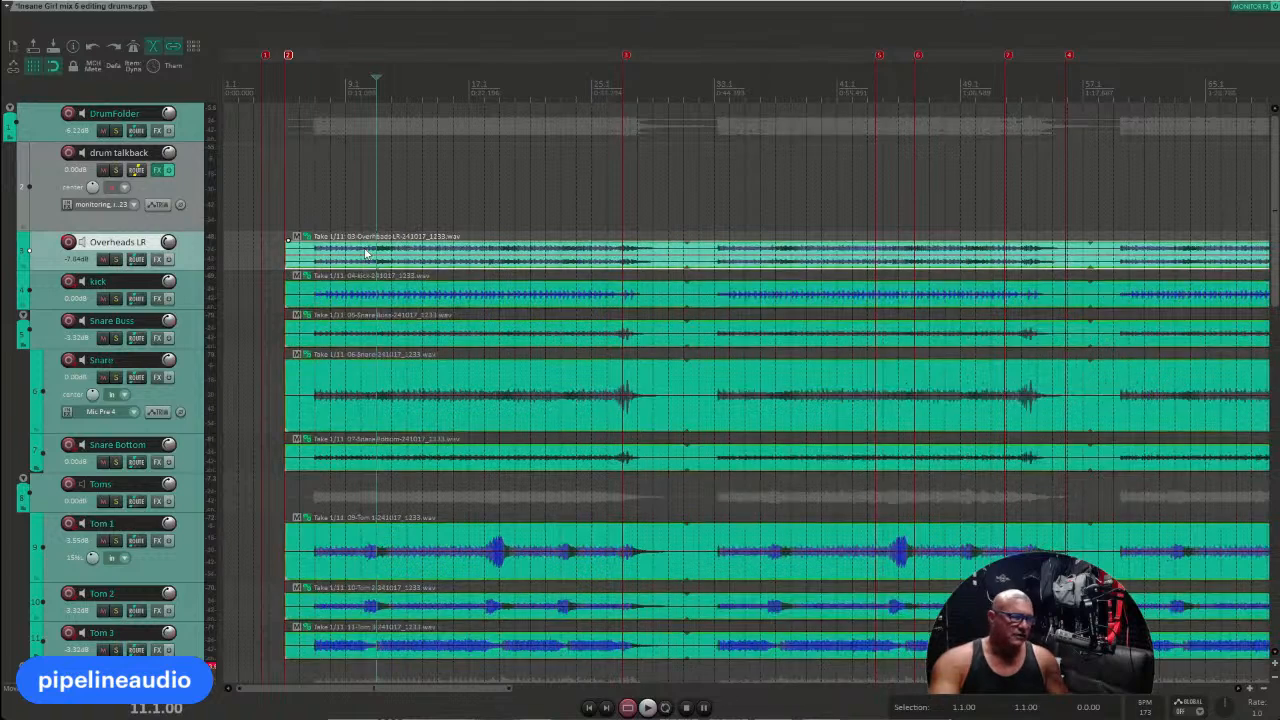
key(t)
key(t)
key(t)
key(t)
key(t)
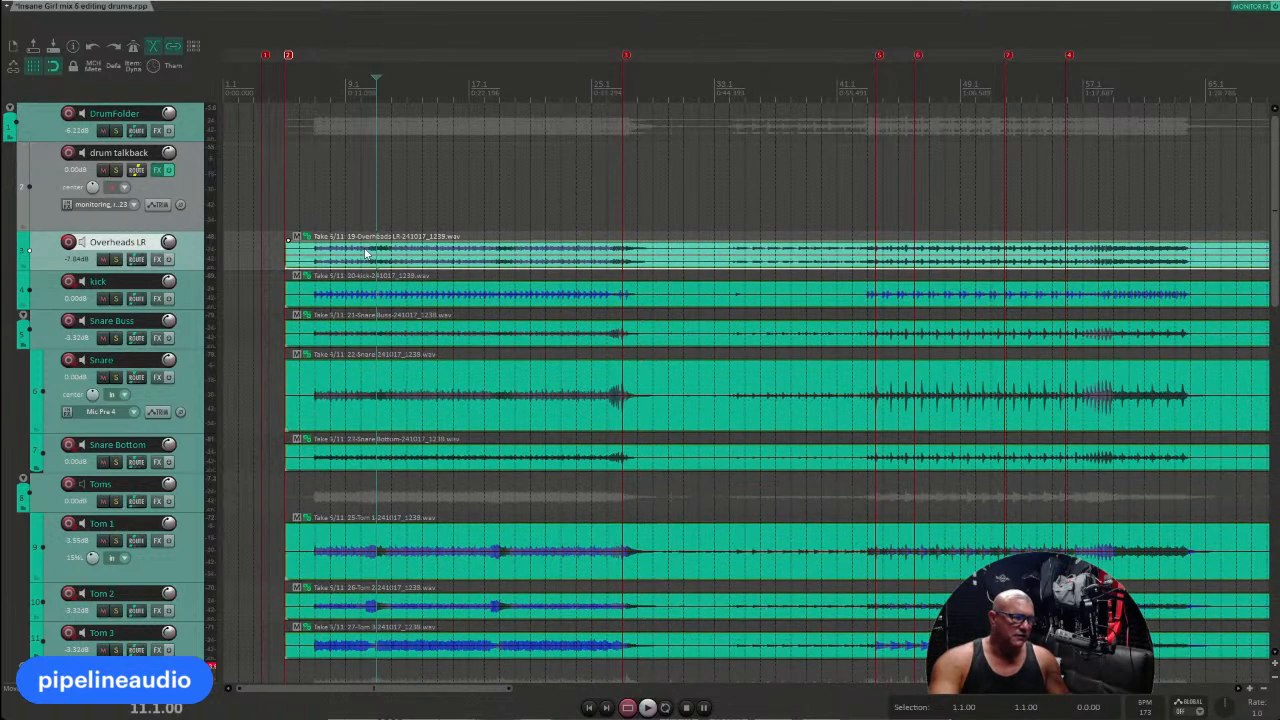
key(t)
key(t)
key(t)
key(t)
key(t)
key(t)
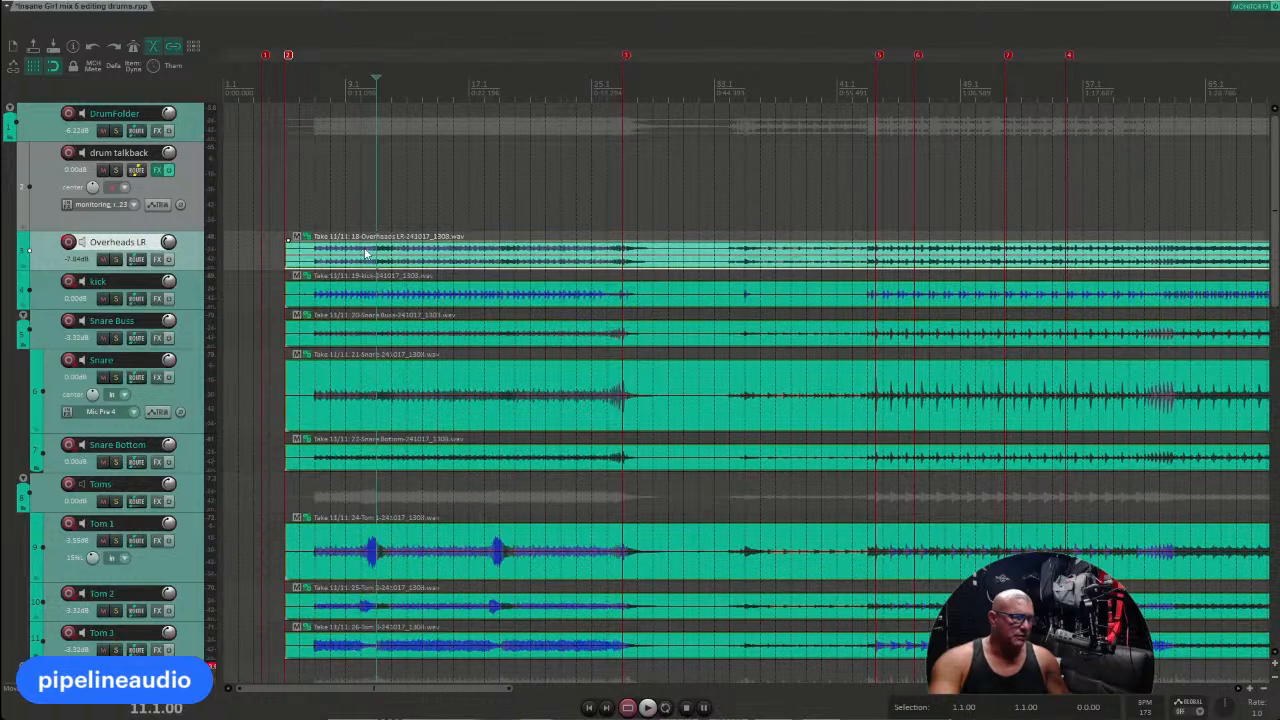
key(t)
key(t)
key(t)
key(t)
key(t)
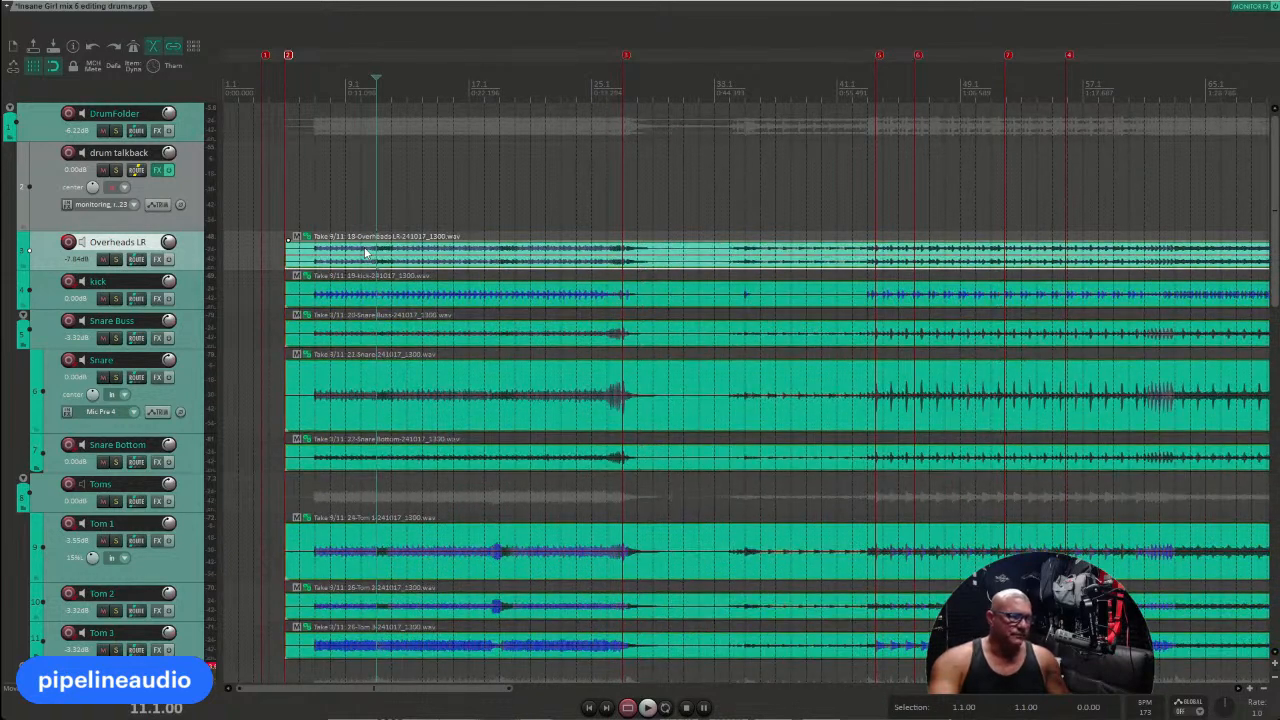
key(t)
key(t)
Step: Check the grouping of the drum items by selecting the kick, Snare Buss, Snare, Tom 1 and Snare Bottom items in turn
click(332, 217)
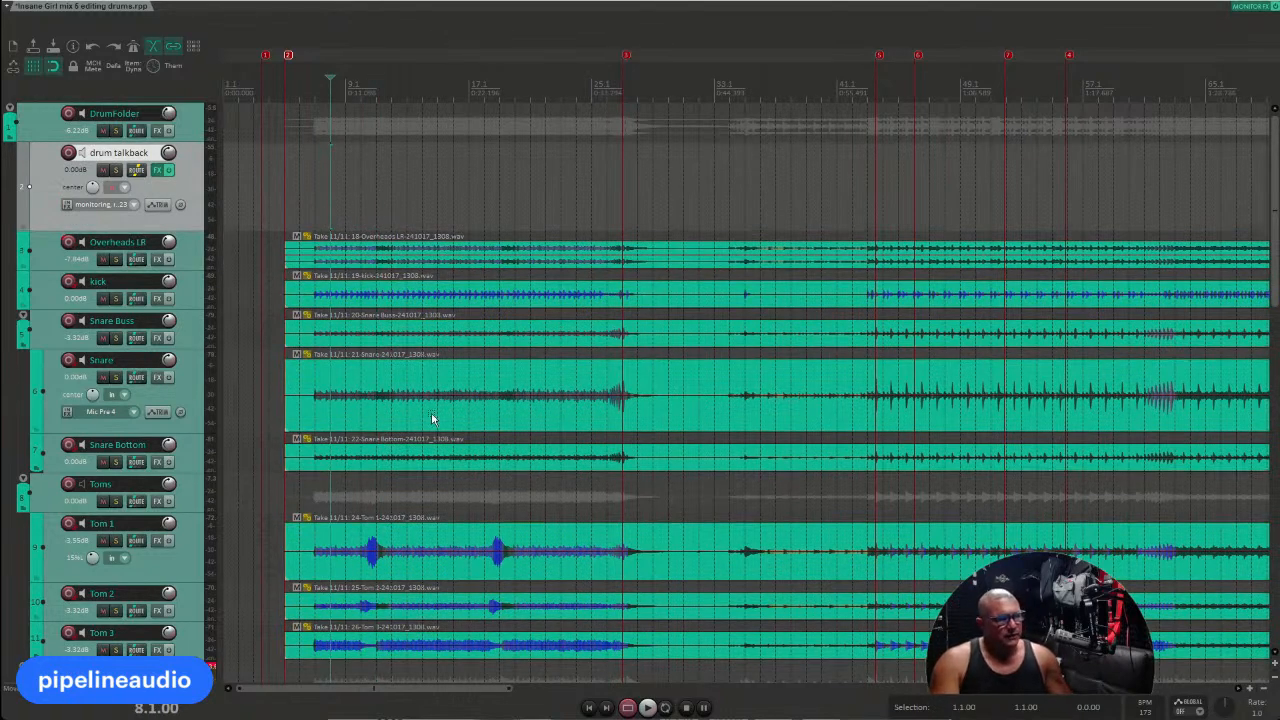
click(375, 268)
click(340, 290)
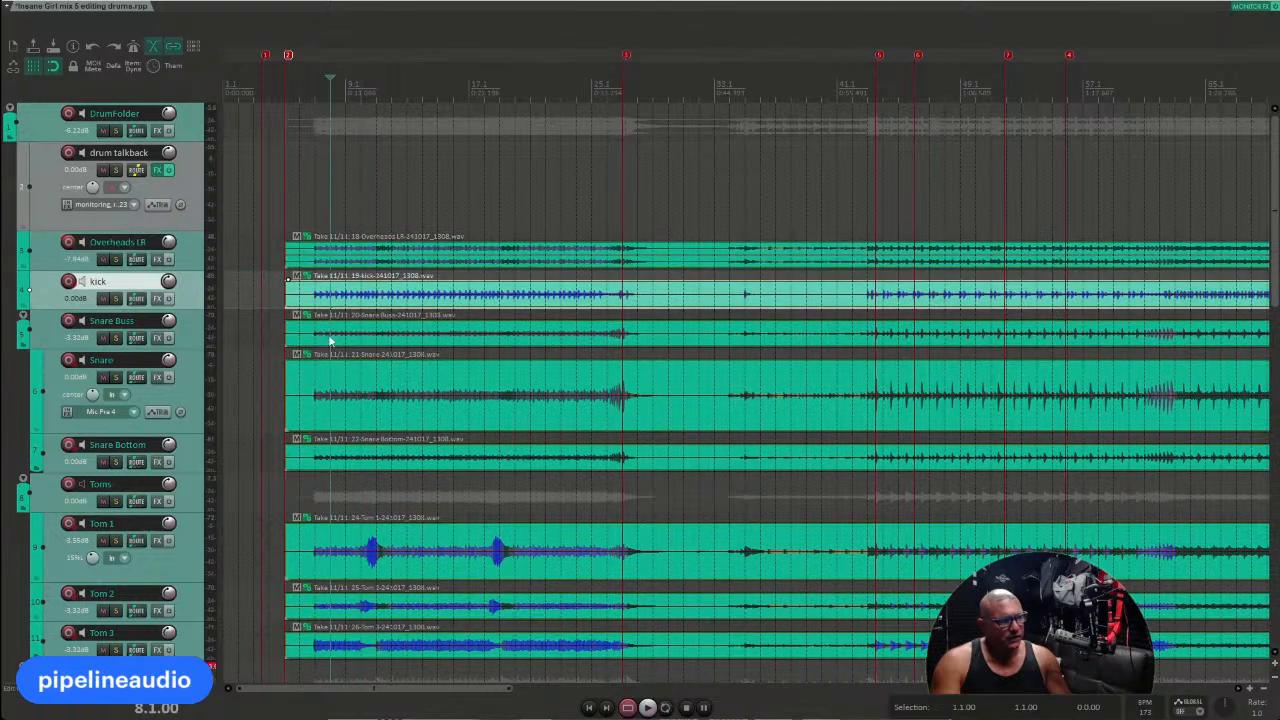
click(332, 335)
click(334, 380)
click(342, 545)
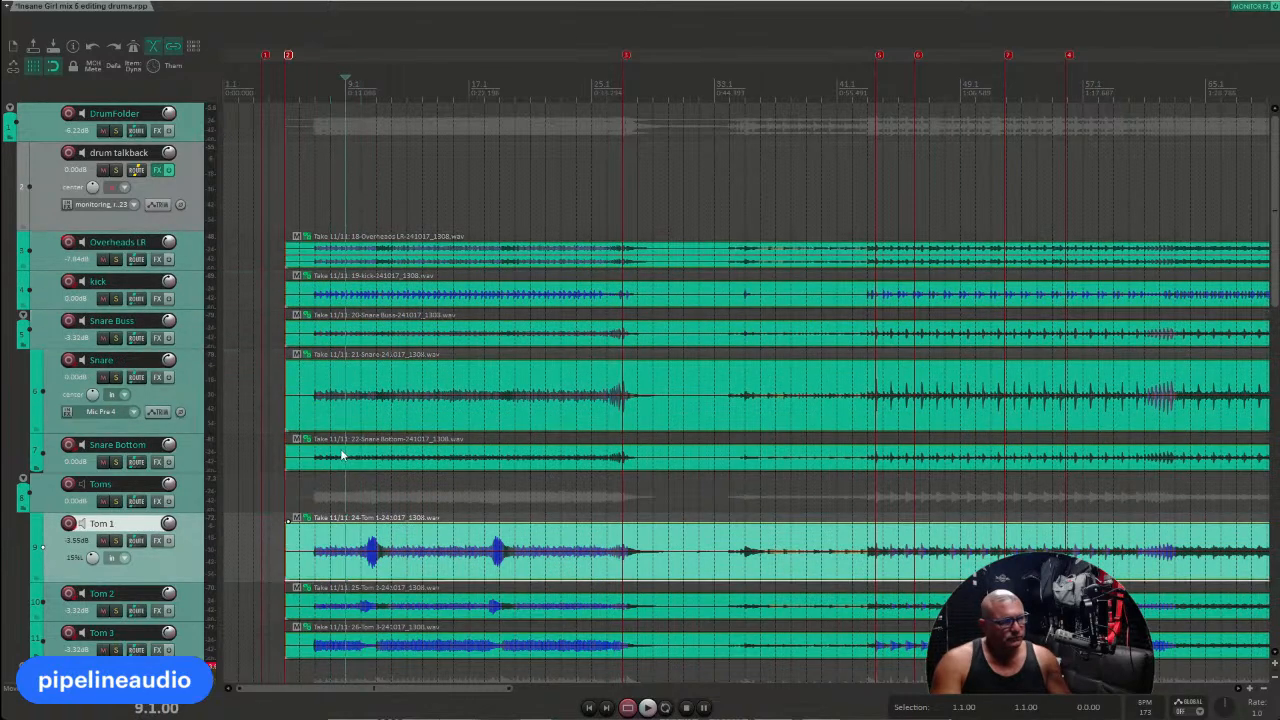
click(345, 456)
Step: Play the new drum recording from near its start, and stop with the Snare item selected and the edit cursor at measure 25
click(313, 211)
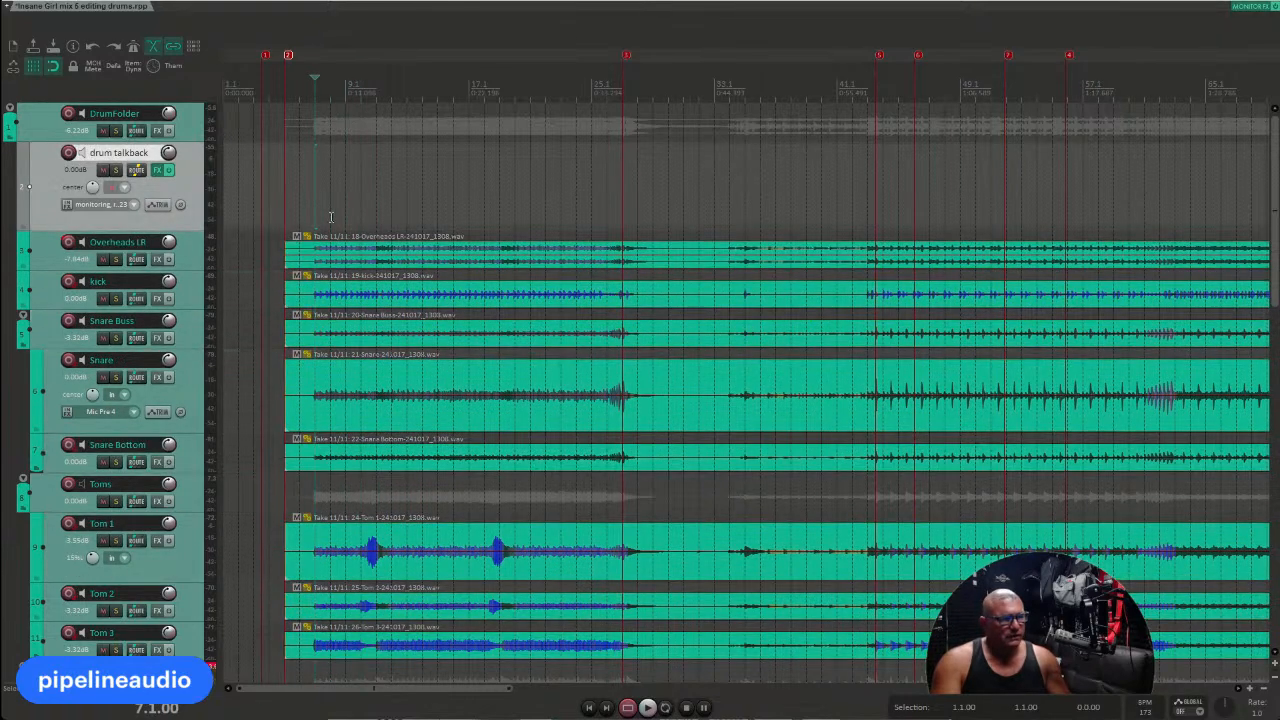
key(space)
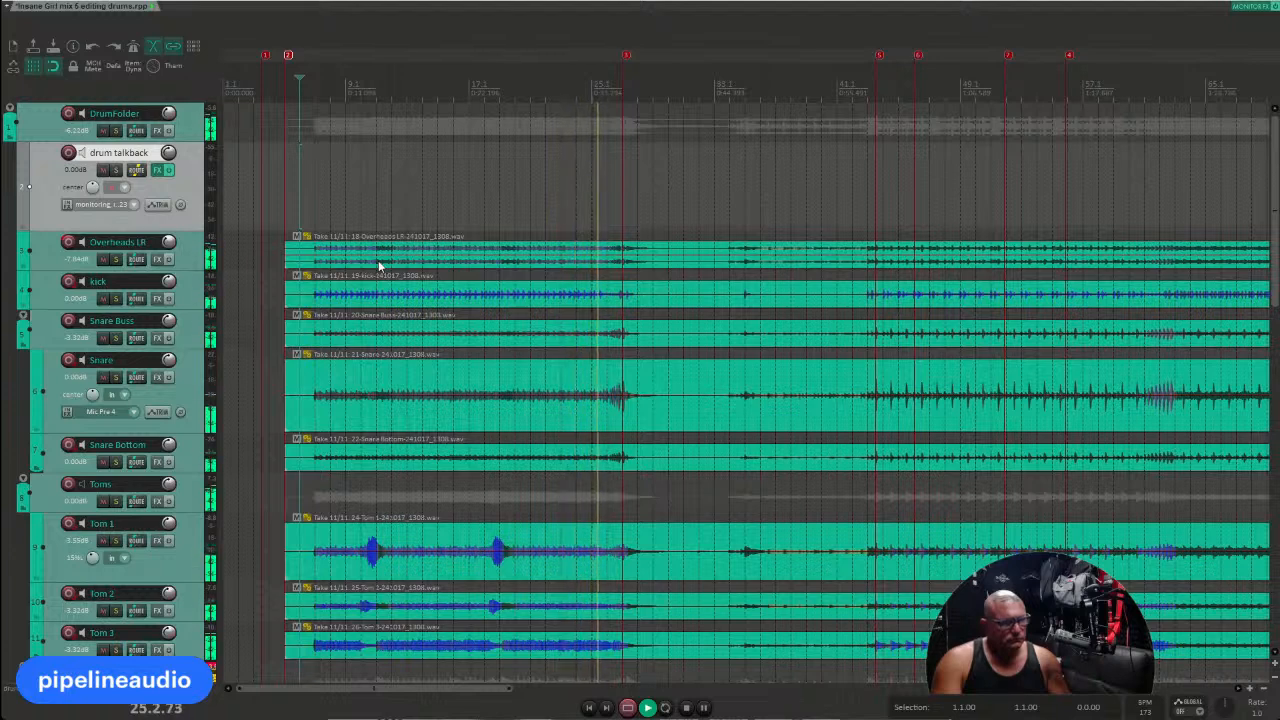
click(598, 416)
key(space)
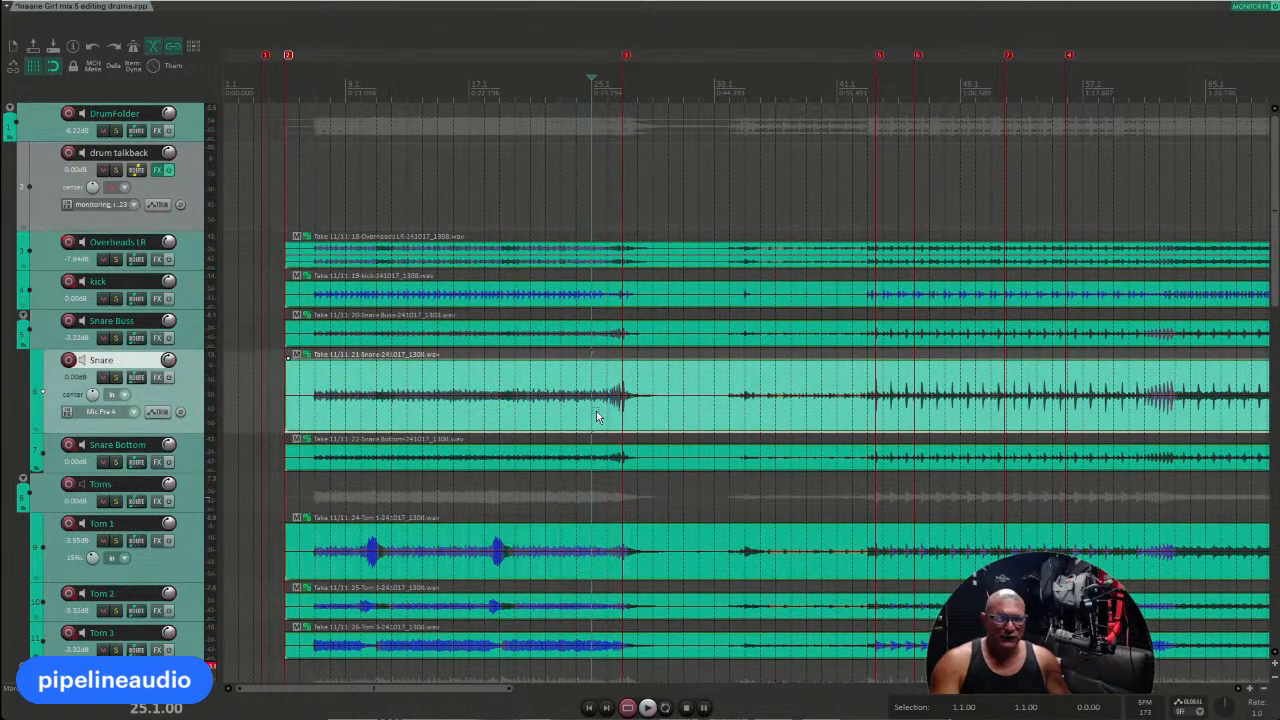
Step: Examine the snare fill leading into marker 3 up close and place the edit cursor just before it
scroll(598, 416, up, 5)
click(798, 420)
scroll(798, 420, up, 5)
scroll(724, 418, down, 4)
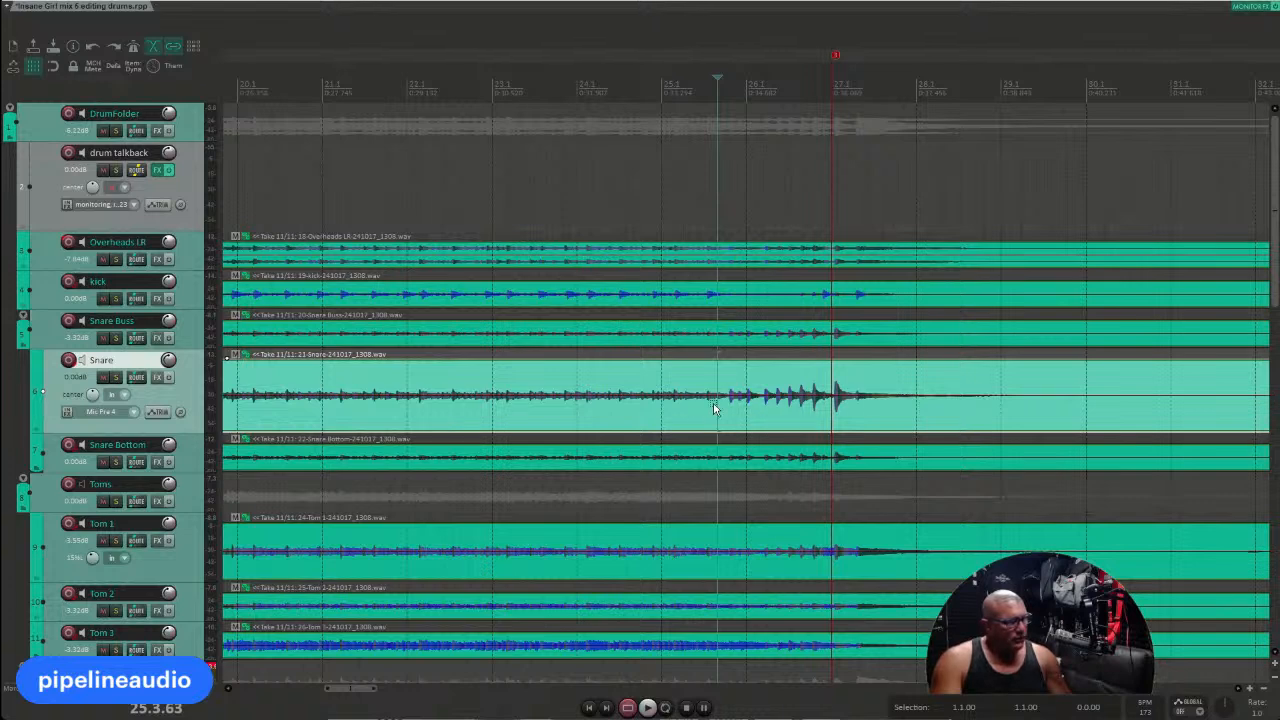
Step: Switch the grouped drum items to take 10 of 11 and play from just before the snare fill at marker 3
scroll(711, 402, down, 5)
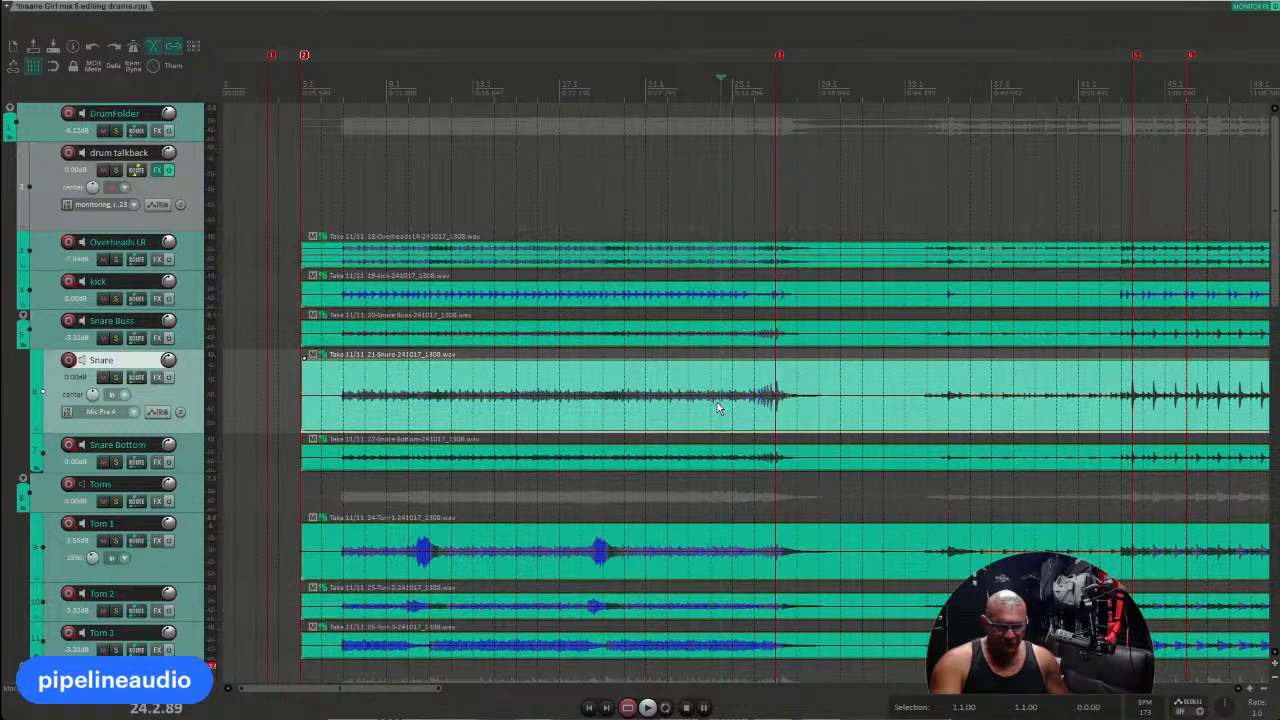
key(shift+t)
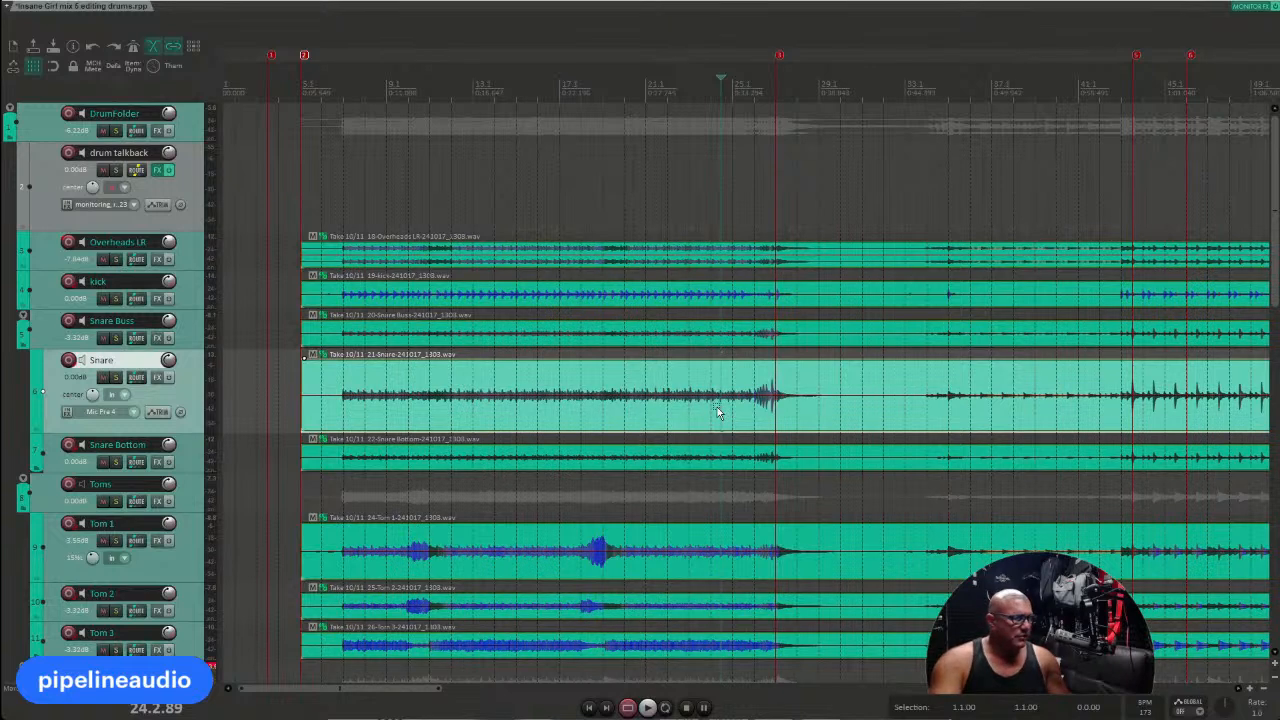
key(space)
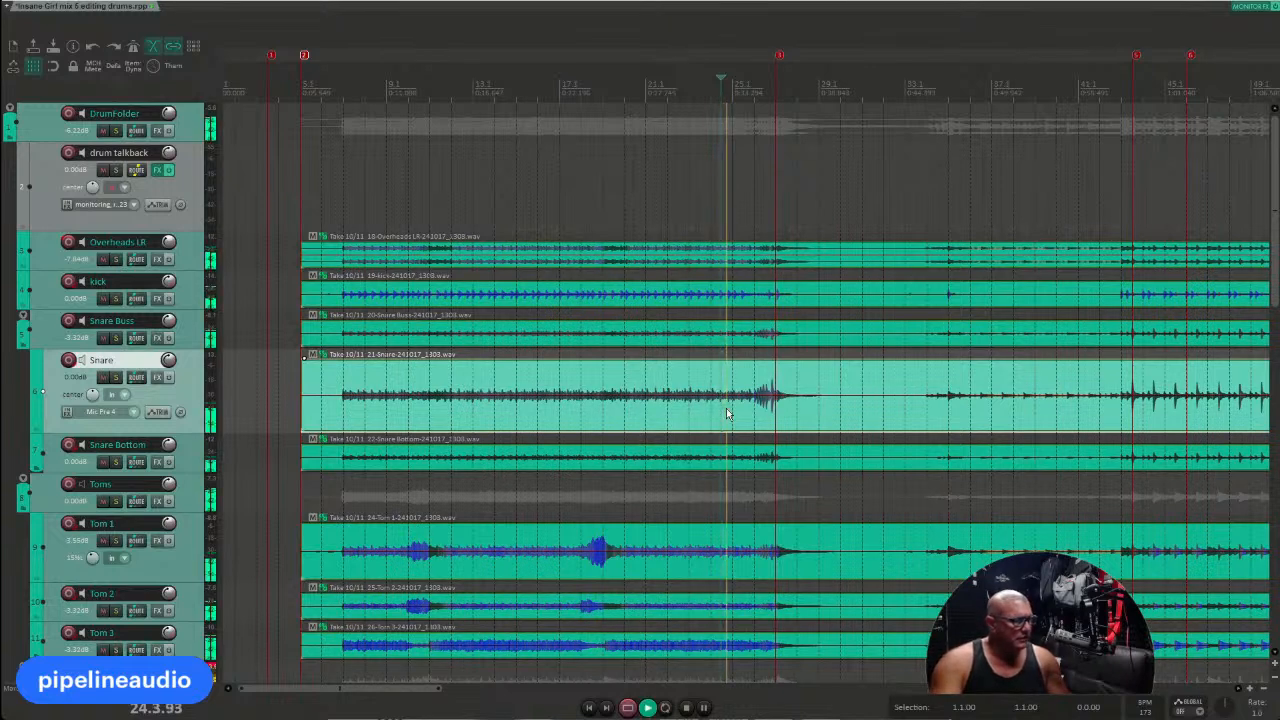
Step: Switch the grouped drum items to take 9 of 11 and play from ahead of the snare fill before marker 3
scroll(750, 409, up, 4)
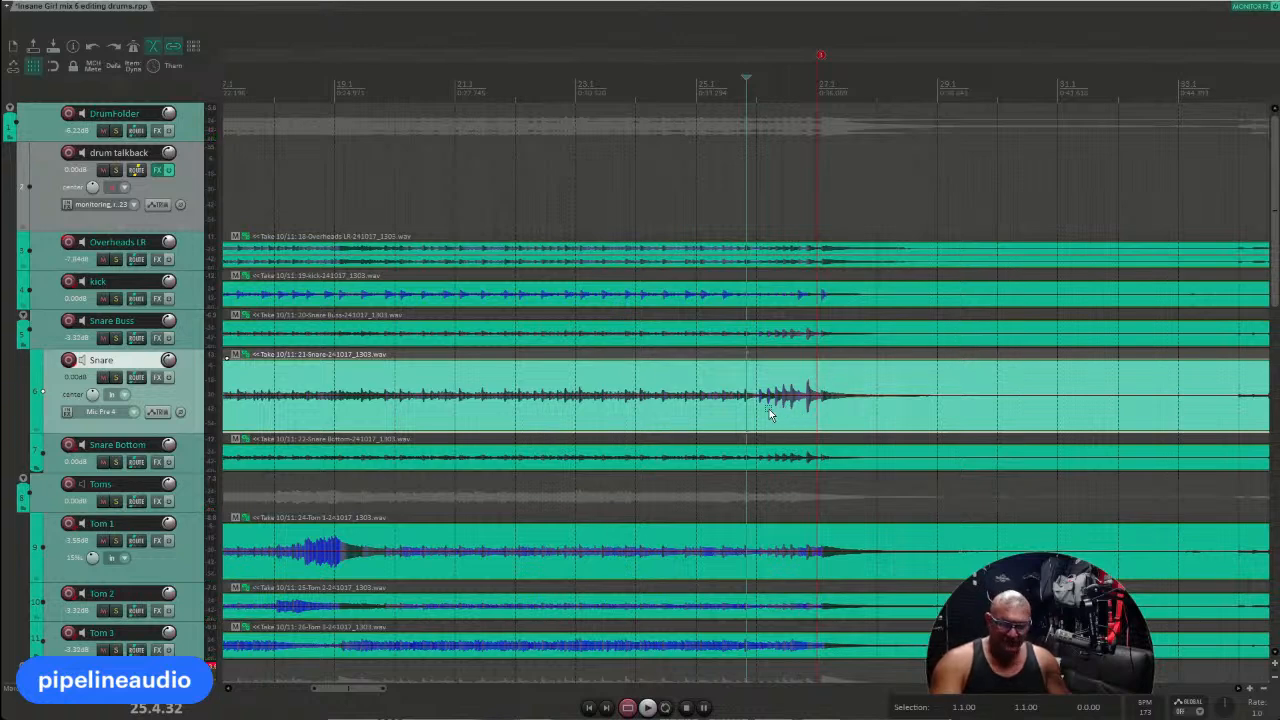
key(shift+t)
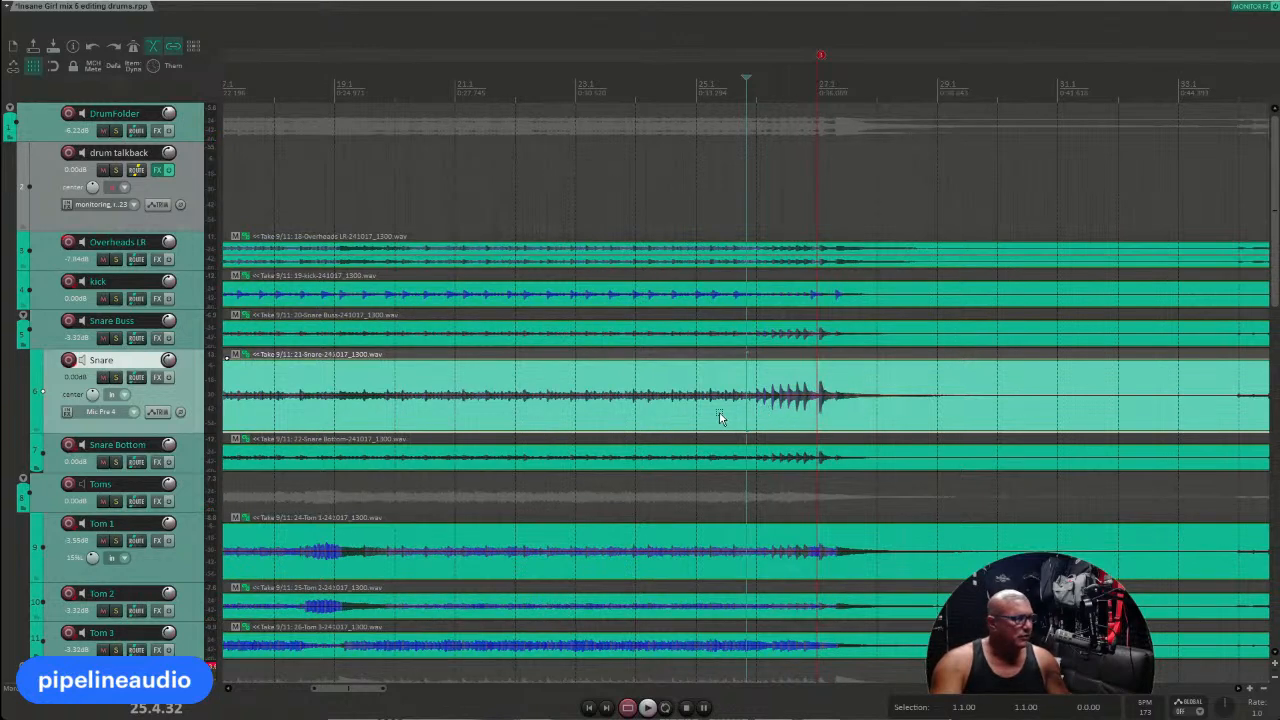
click(674, 417)
key(space)
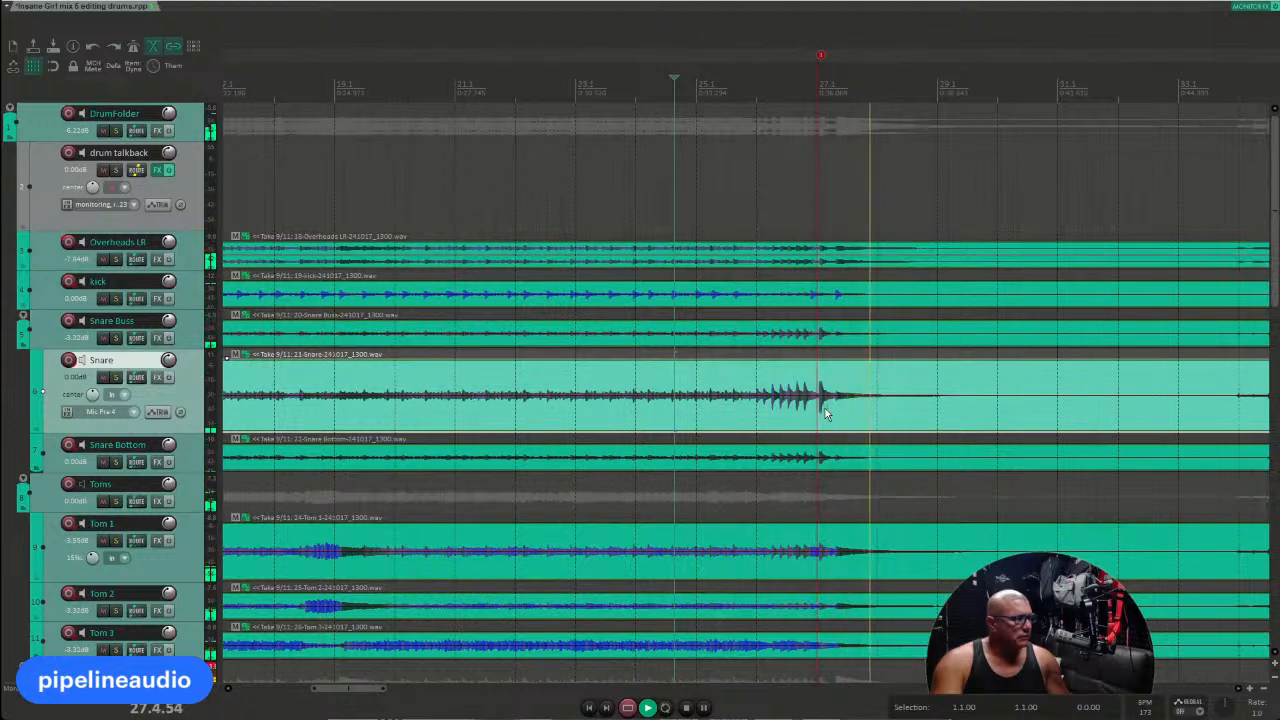
Step: Replay the snare fill of take 9 from points within the fill, stopping playback after marker 3
click(773, 418)
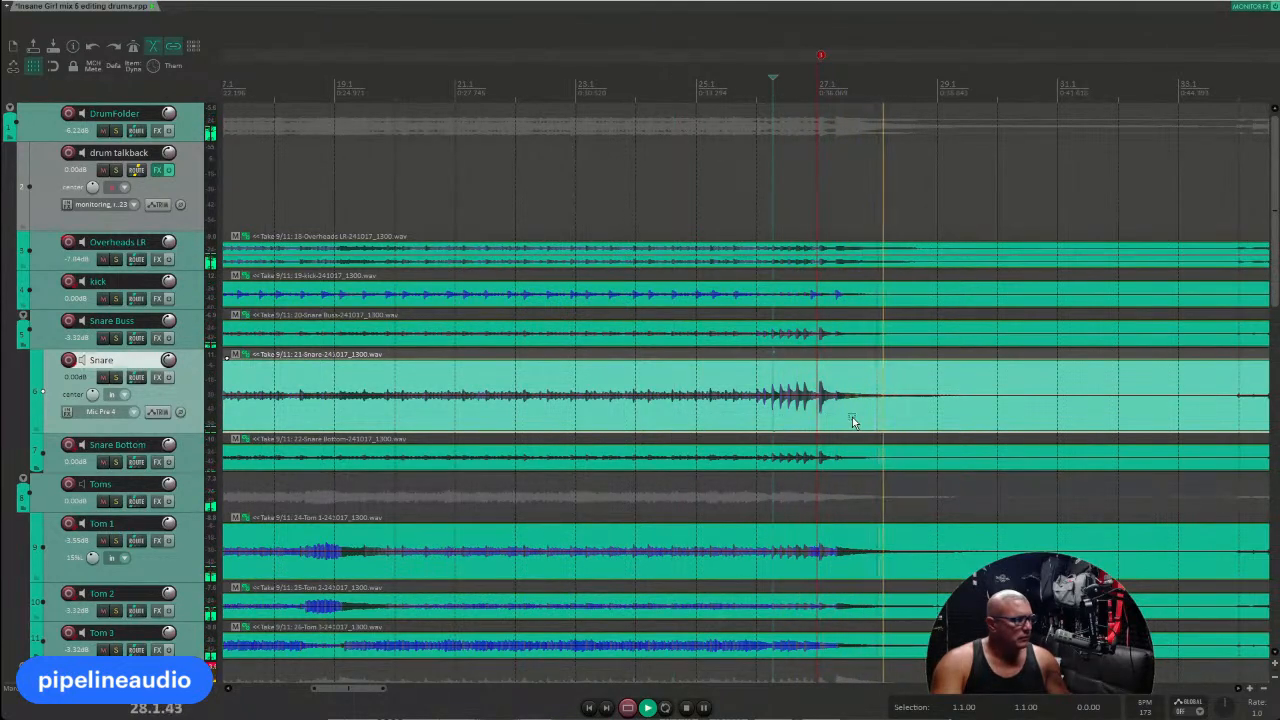
key(space)
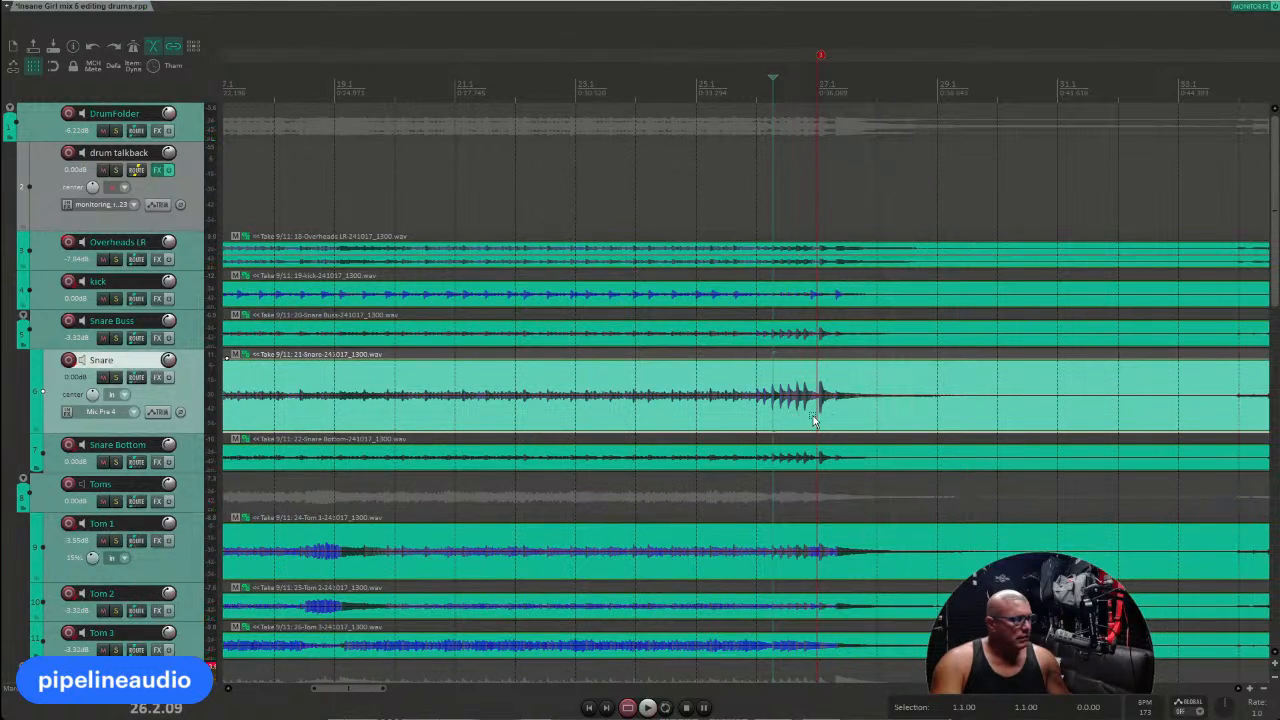
click(799, 418)
click(784, 421)
key(space)
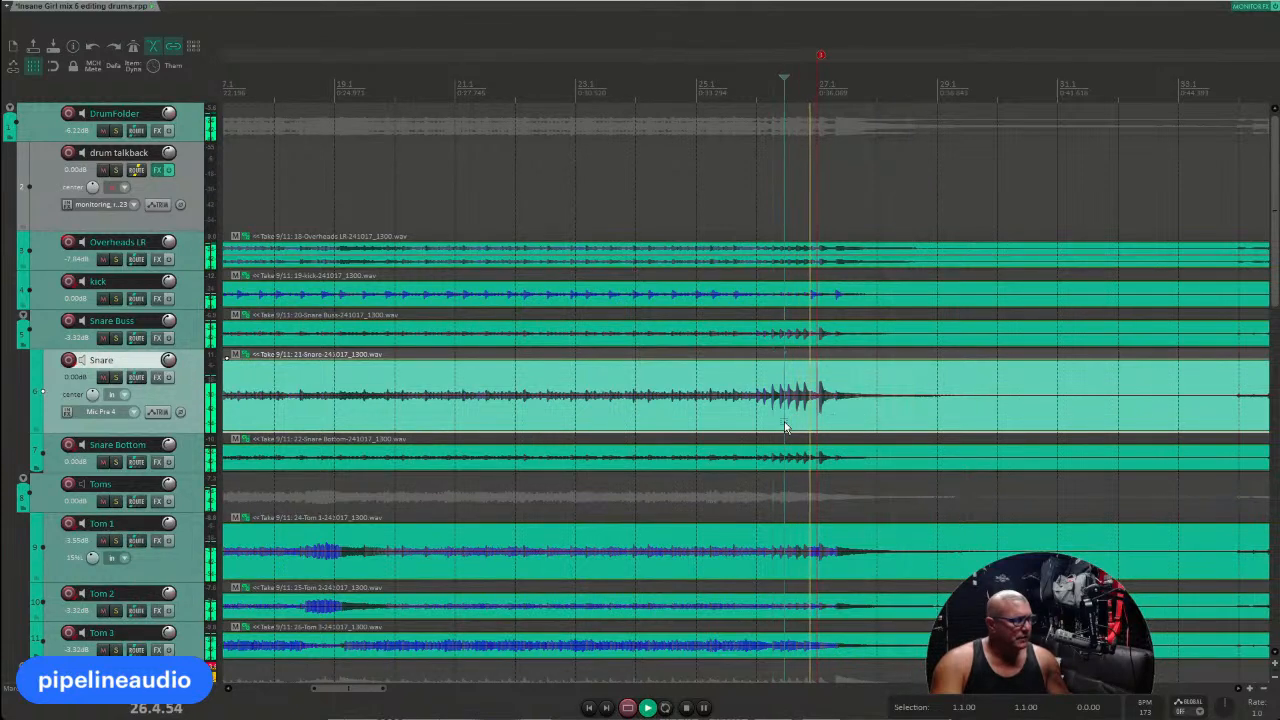
key(space)
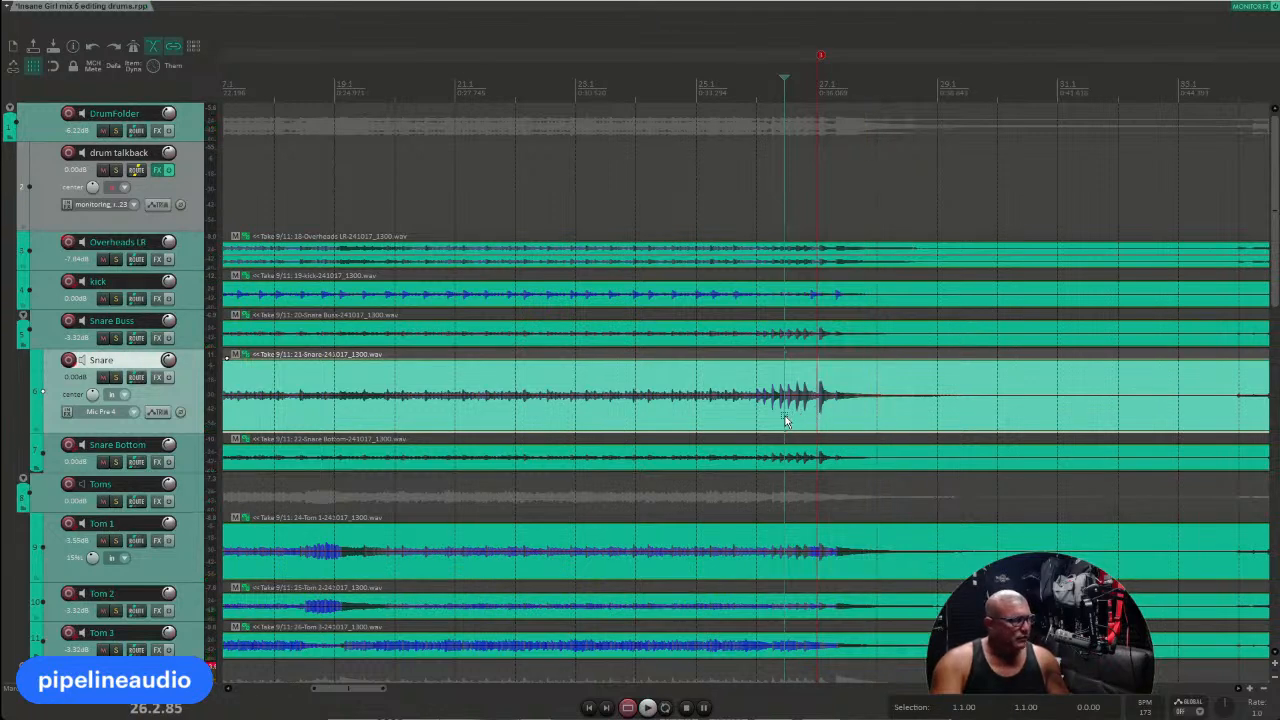
Step: Return the grouped drum items to take 10 of 11, play the fill from measure 25, and select the kick item at marker 3
key(t)
click(712, 424)
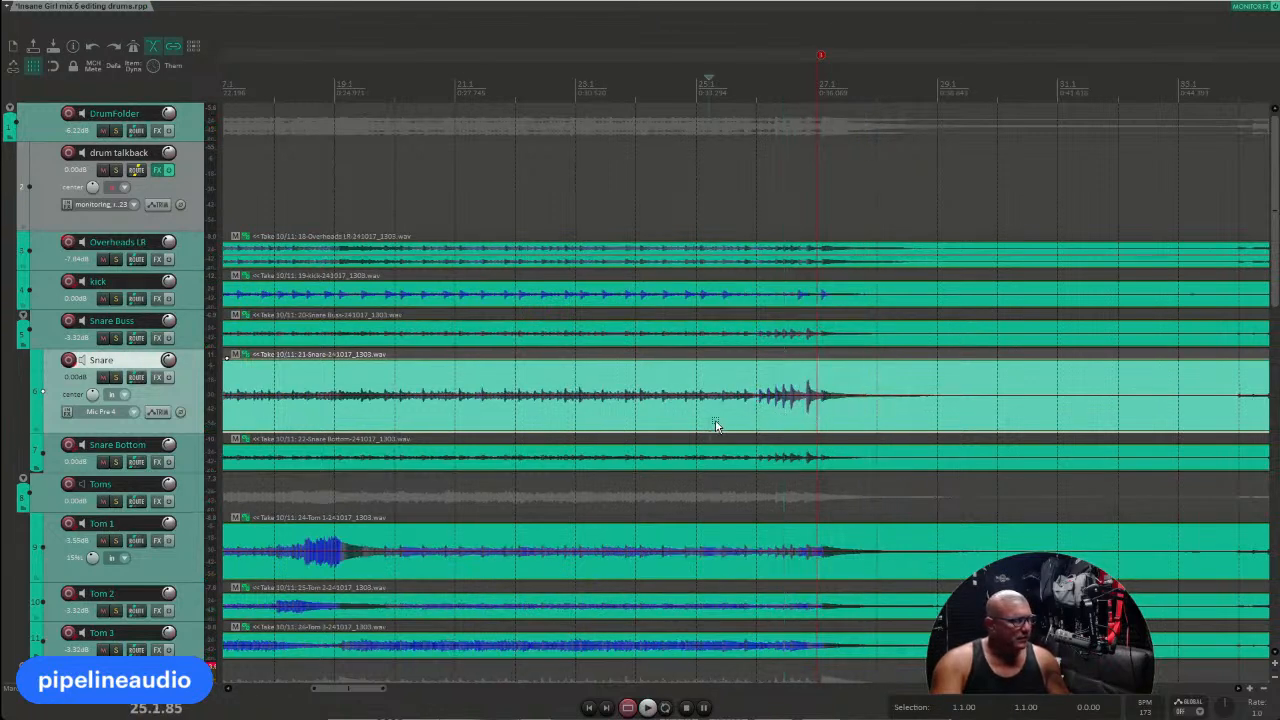
key(space)
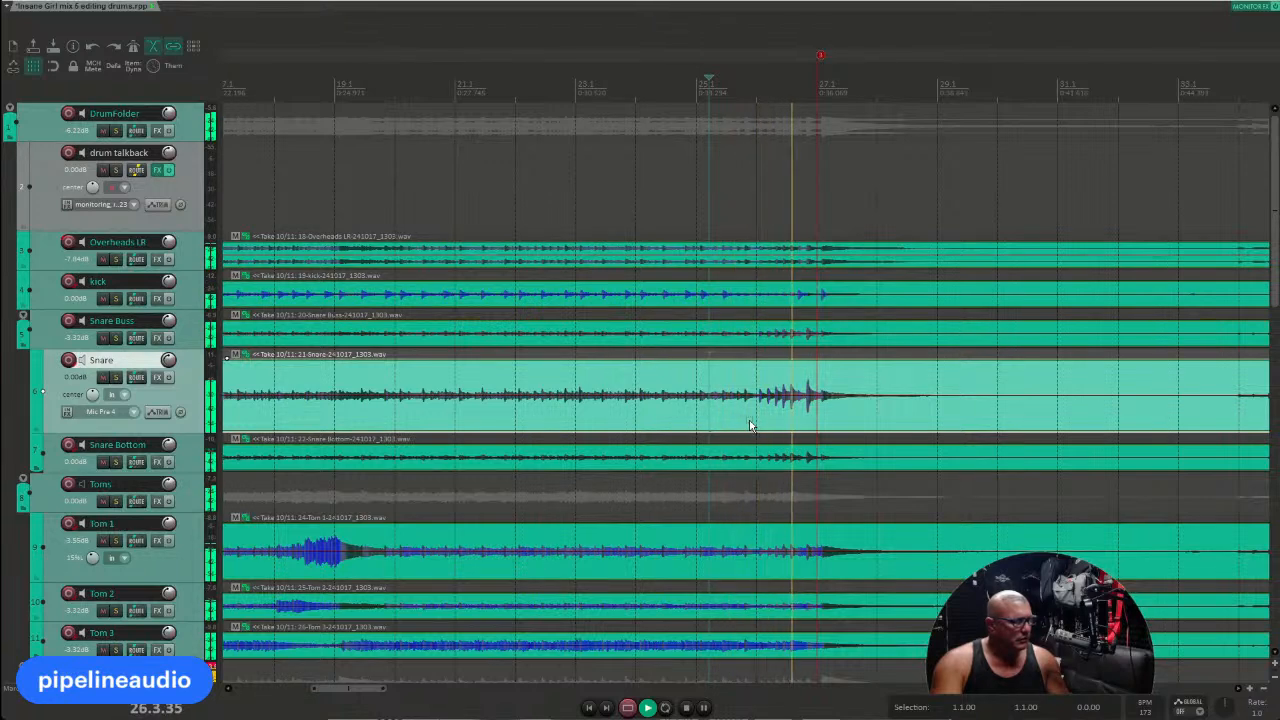
click(822, 293)
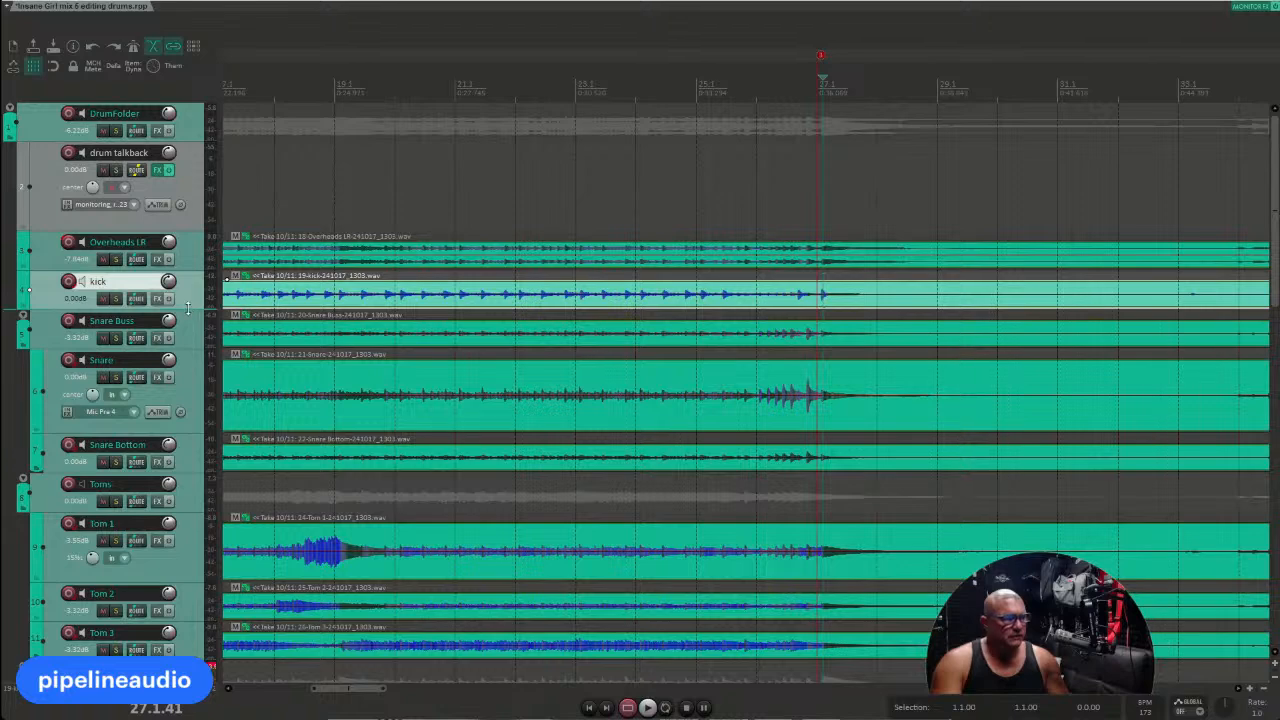
Step: Make the kick track taller and examine its hits around marker 3 against the grid up close
drag(187, 309, 534, 401)
scroll(824, 369, up, 3)
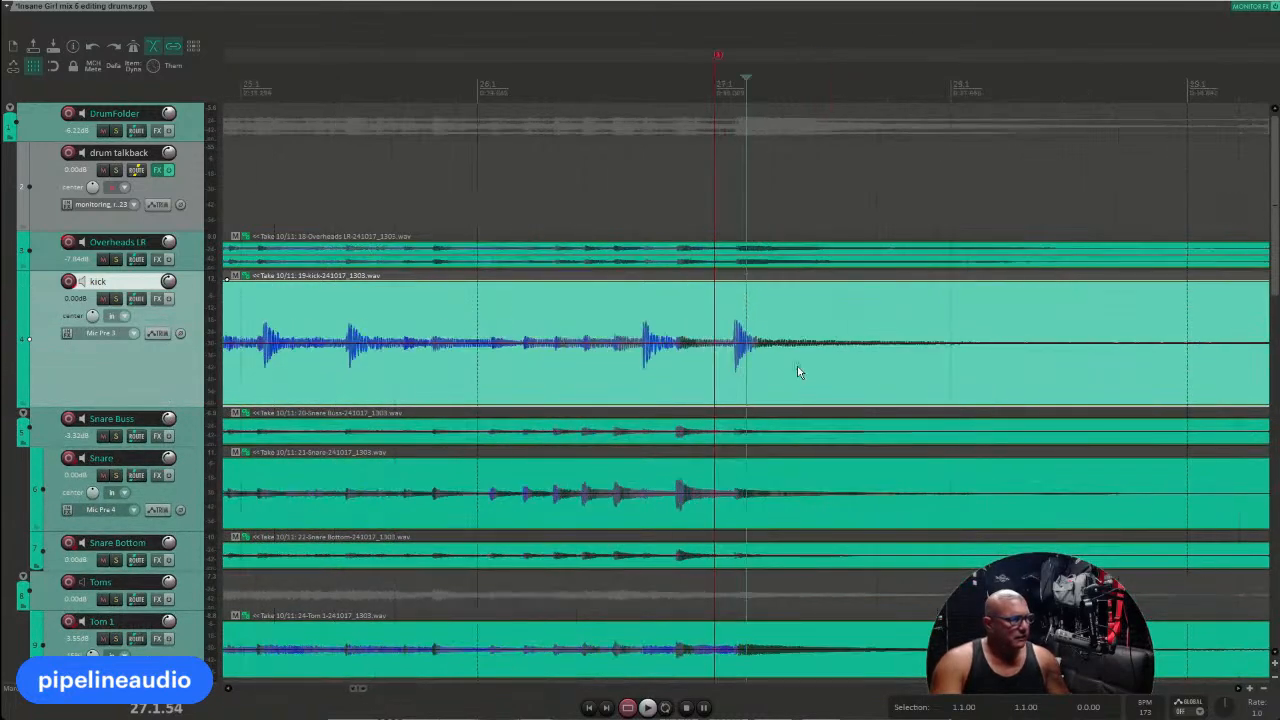
scroll(797, 372, up, 3)
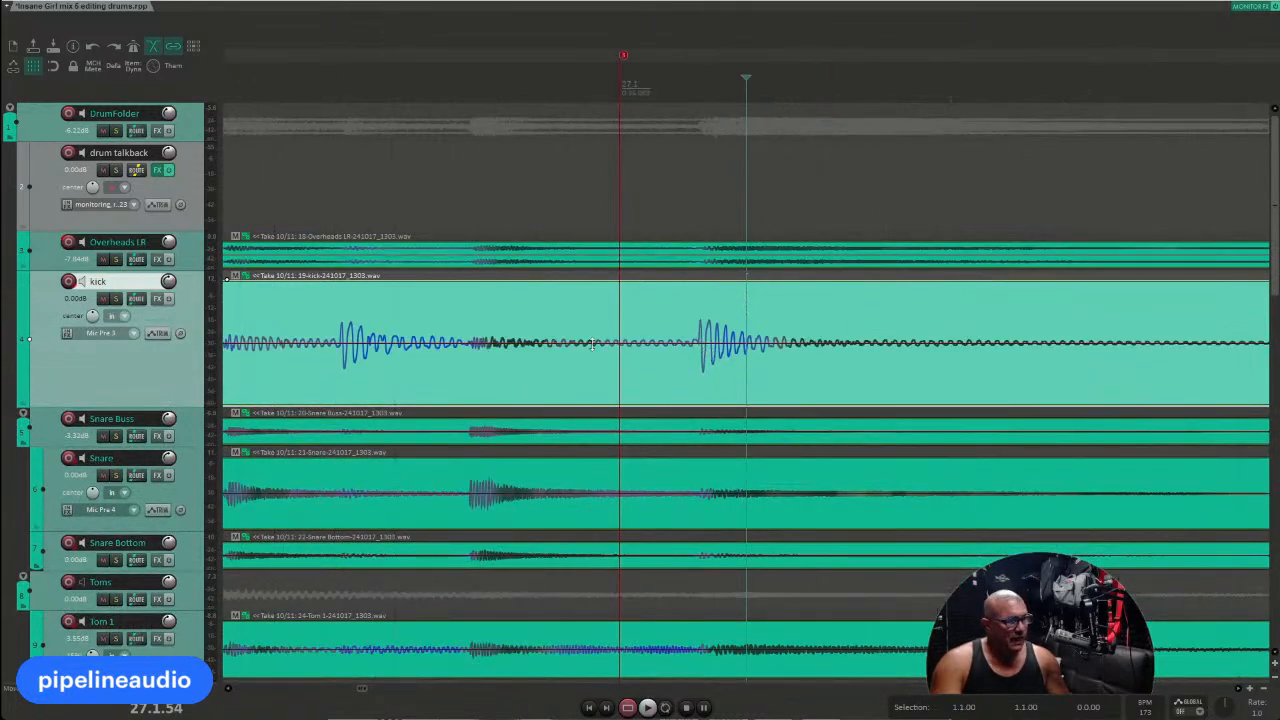
scroll(676, 368, down, 6)
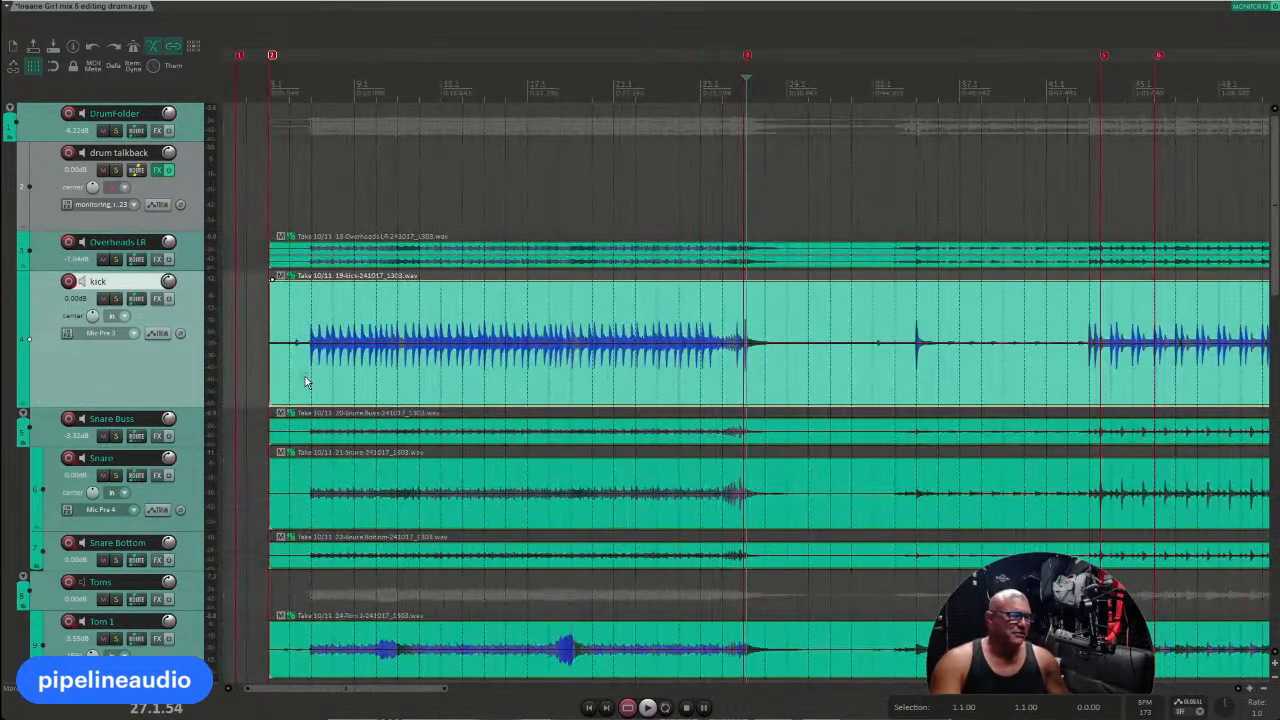
Step: Play the drums from just before the first kick hit, with the metronome enabled and its volume set to -14.1 dB
click(298, 369)
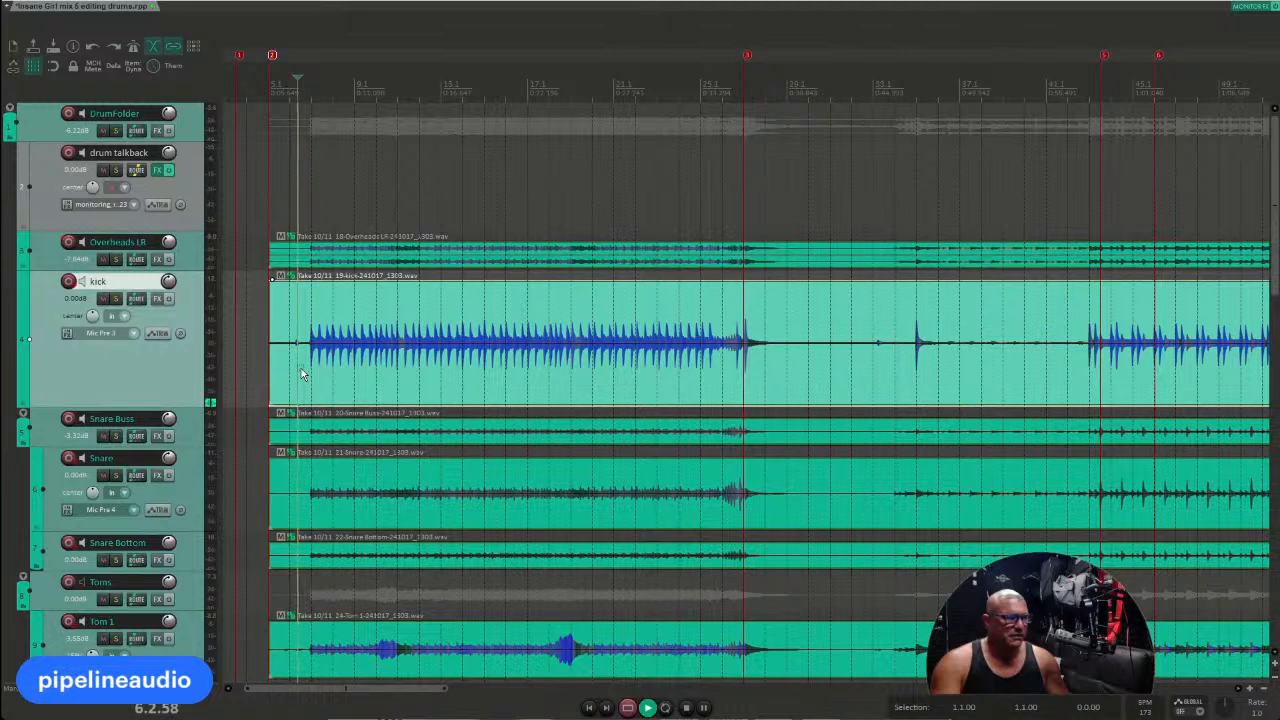
key(space)
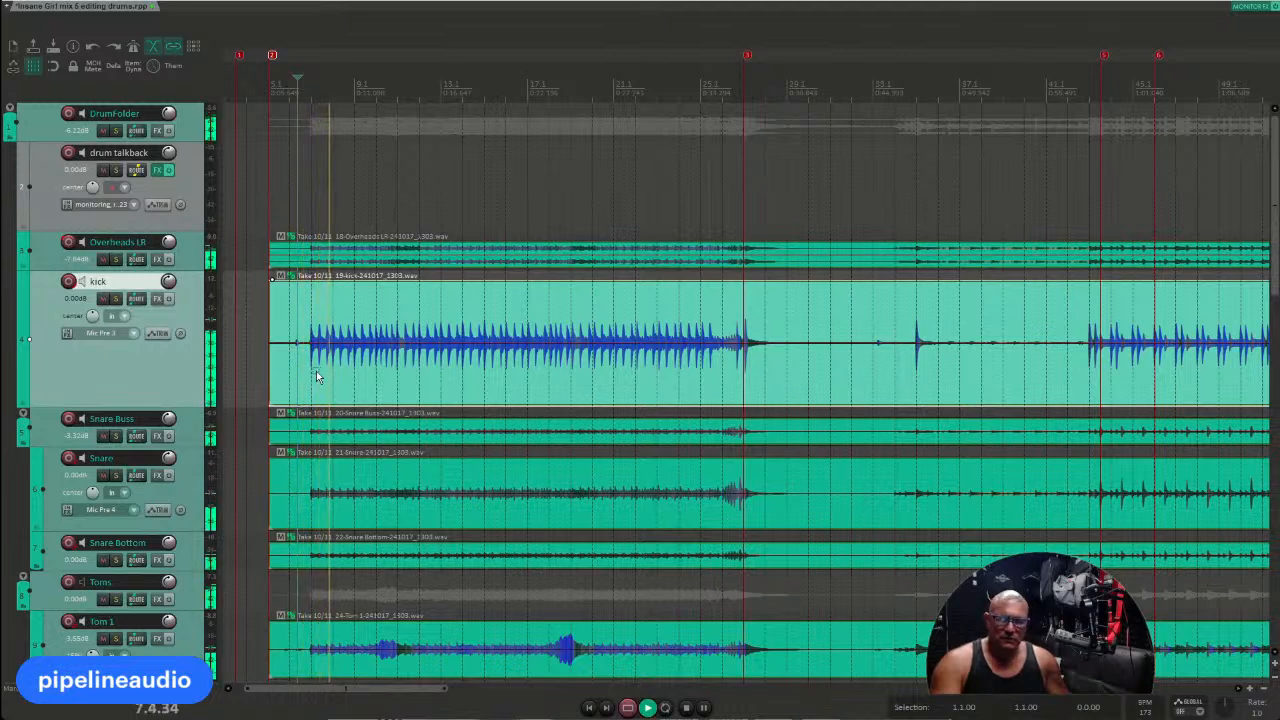
key(space)
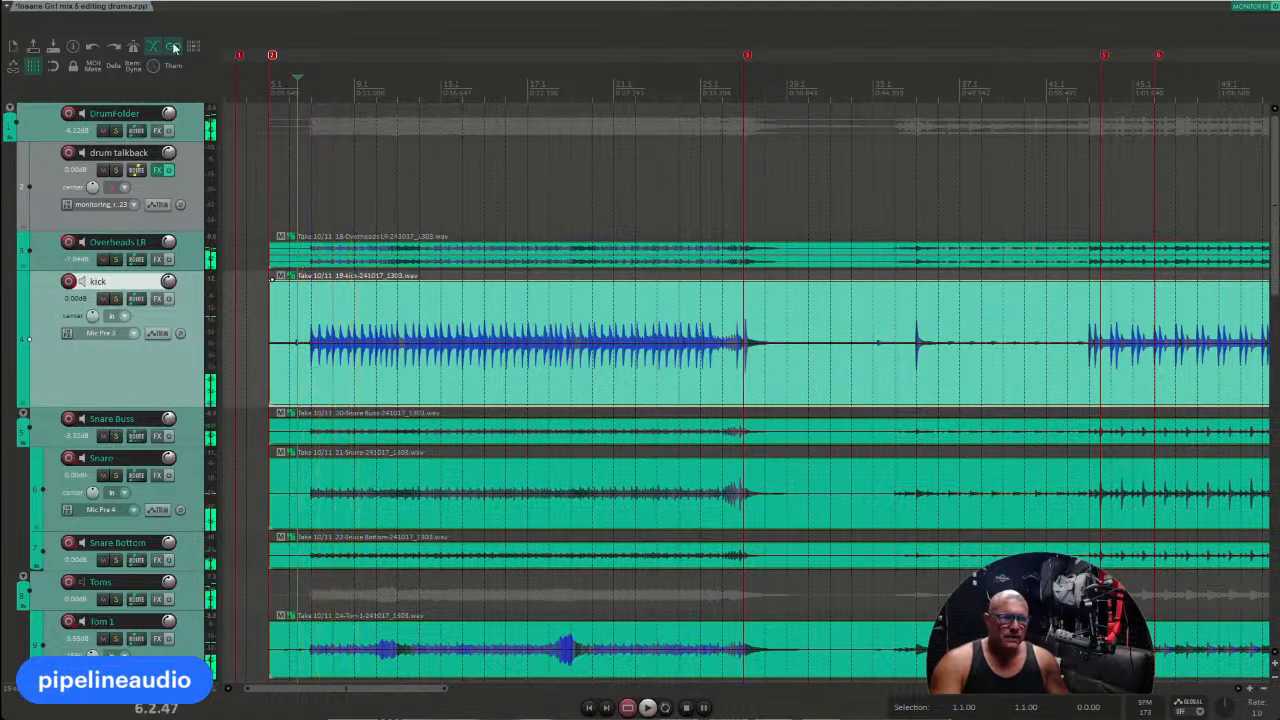
key(space)
right_click(132, 48)
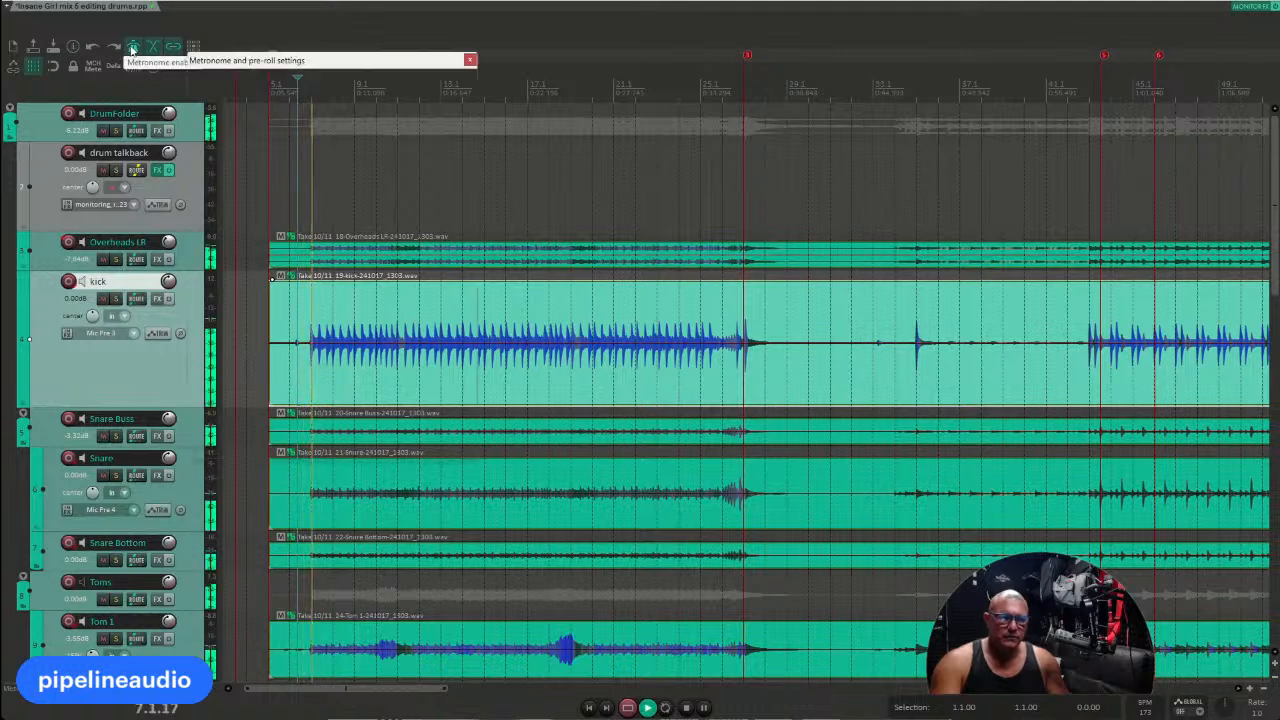
drag(390, 262, 349, 262)
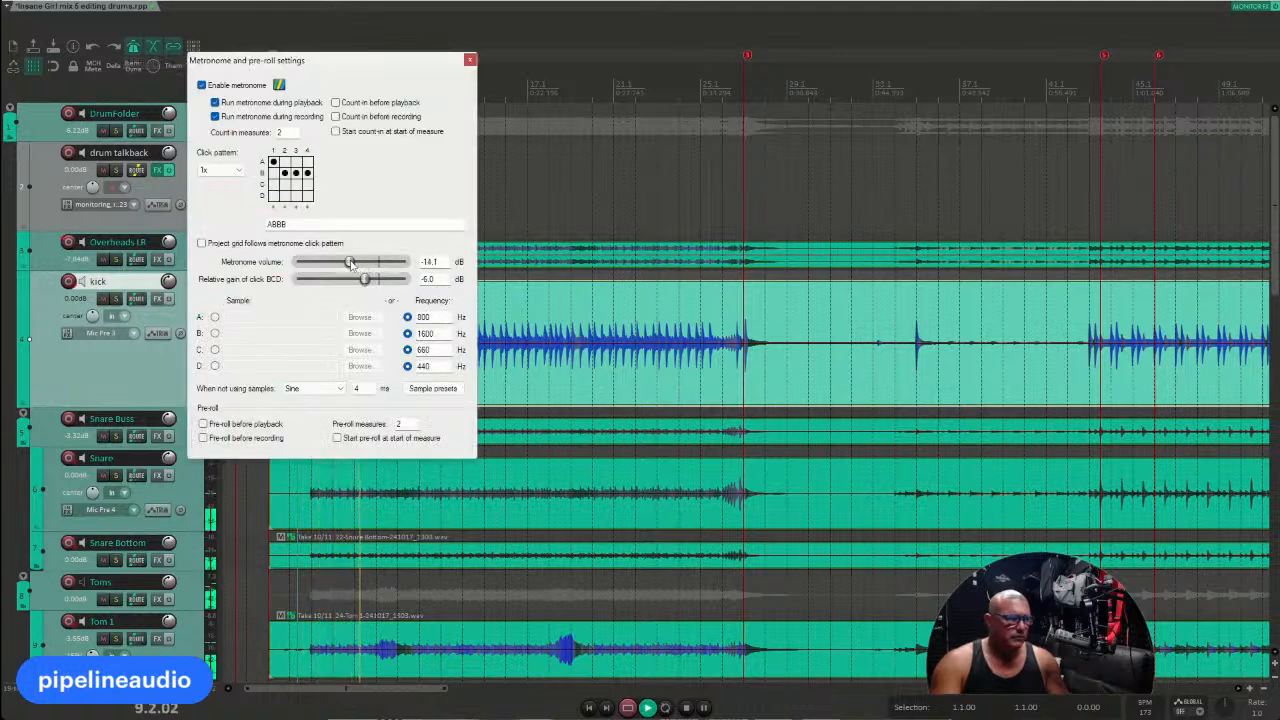
click(469, 60)
Step: Listen to take 10 against the metronome through the fill at marker 3 and stop playback just after it
scroll(124, 425, down, 2)
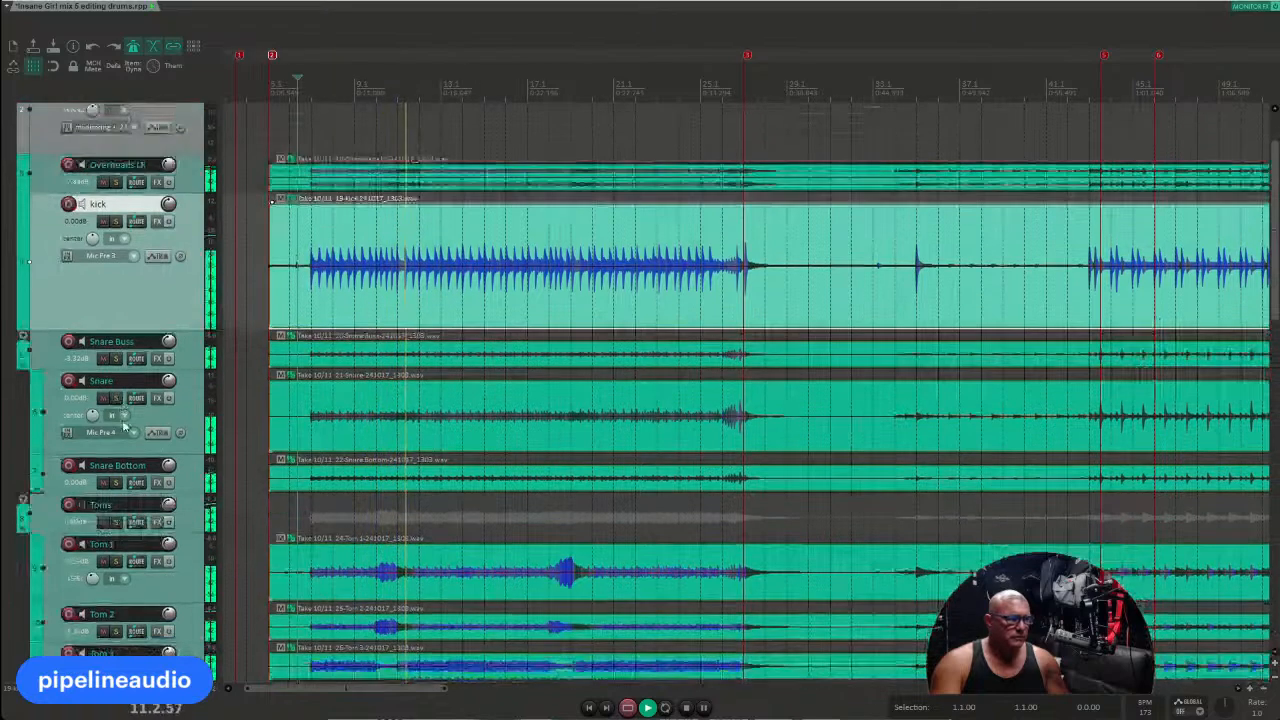
scroll(124, 425, down, 2)
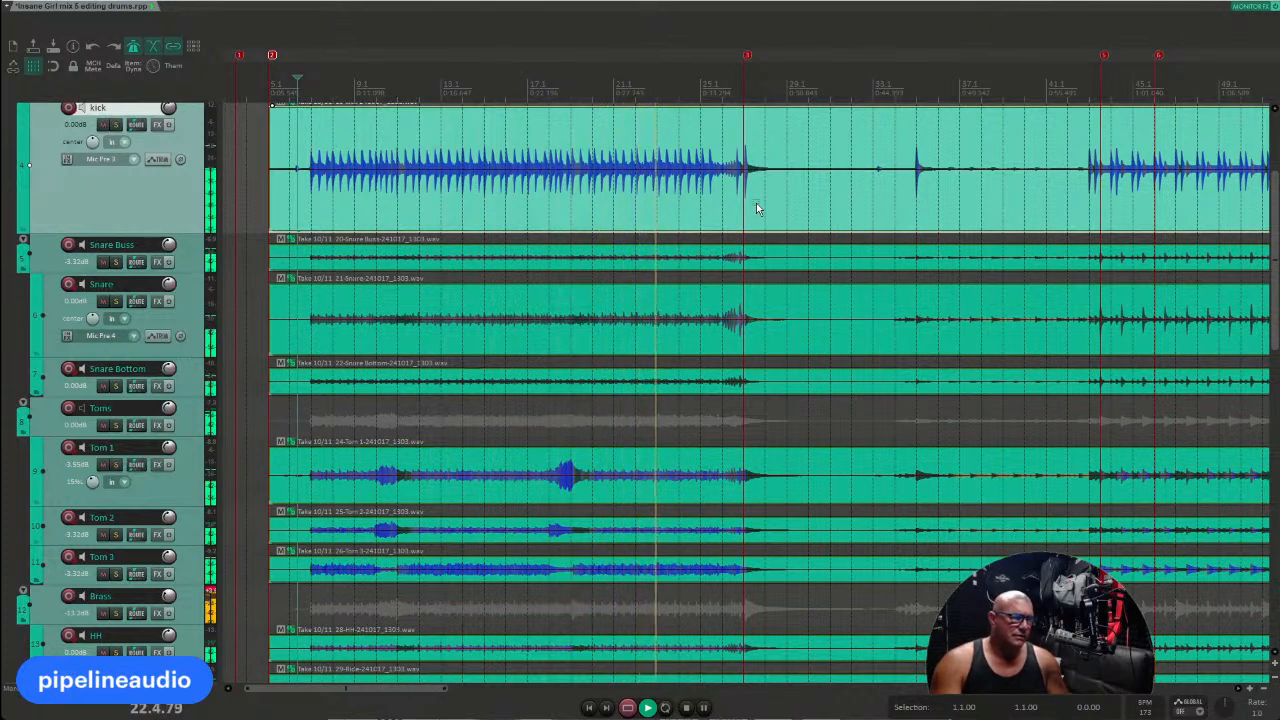
scroll(756, 203, up, 3)
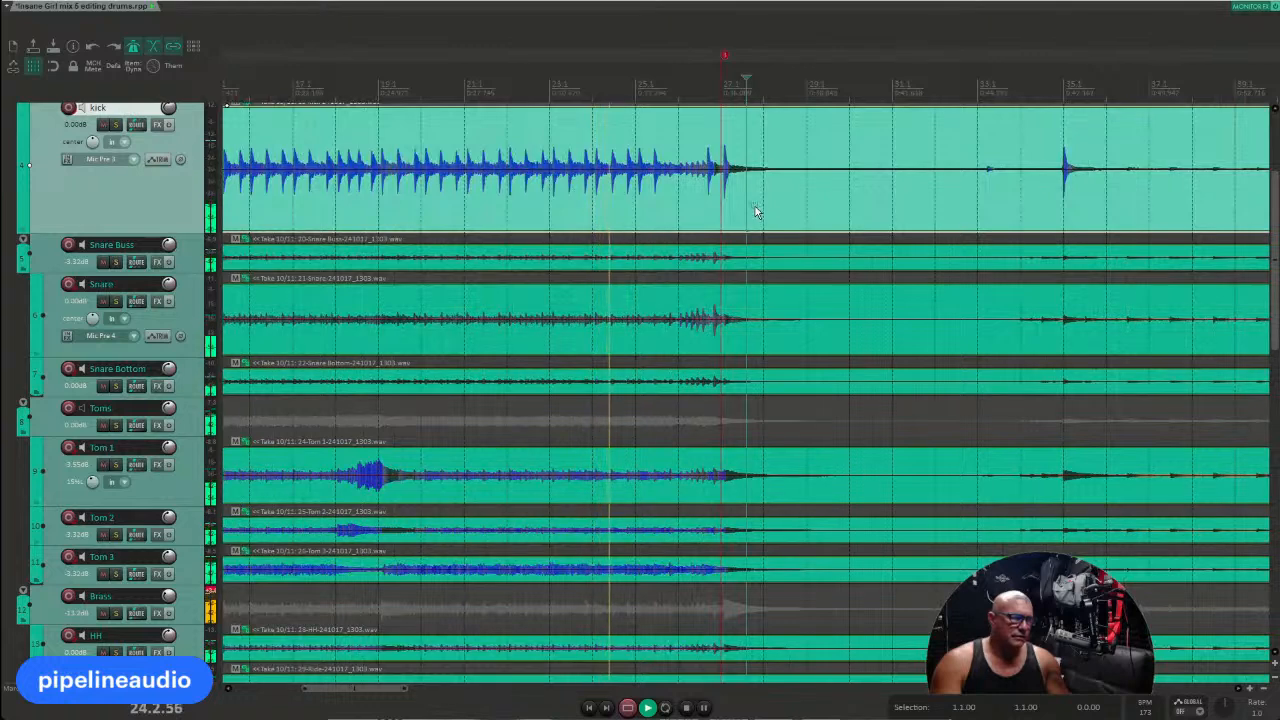
scroll(755, 206, up, 2)
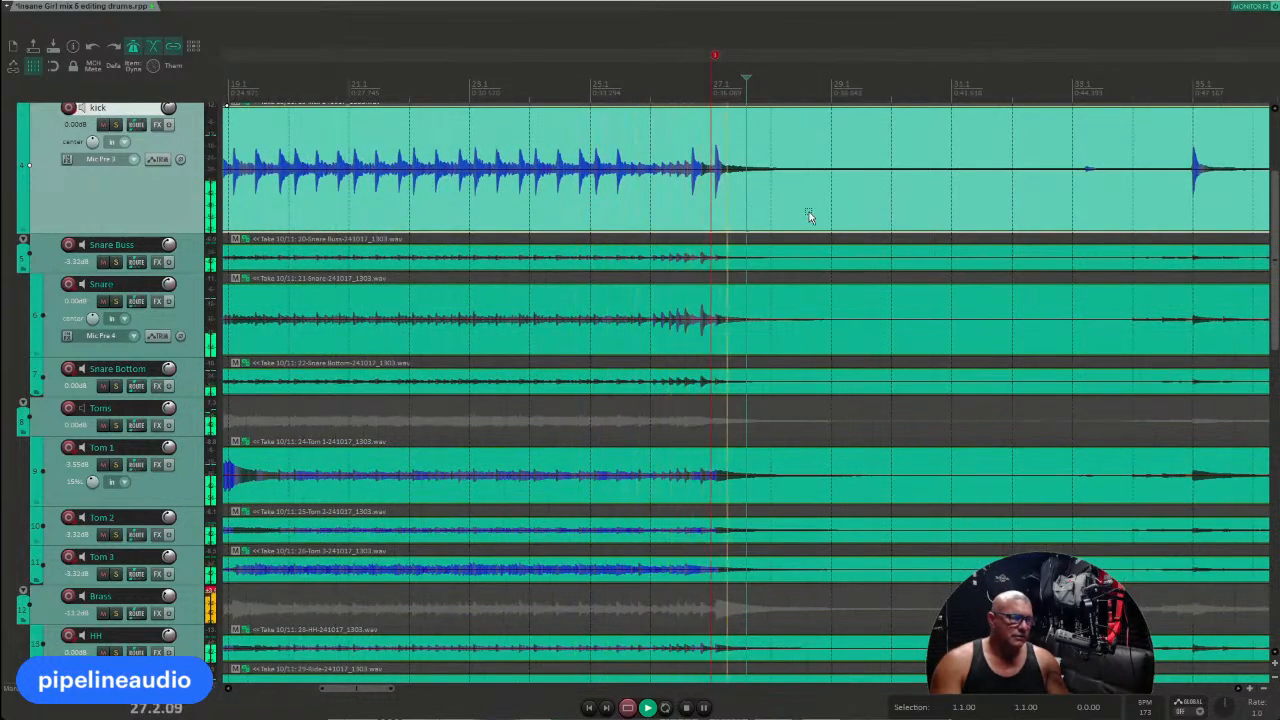
scroll(810, 216, down, 3)
key(space)
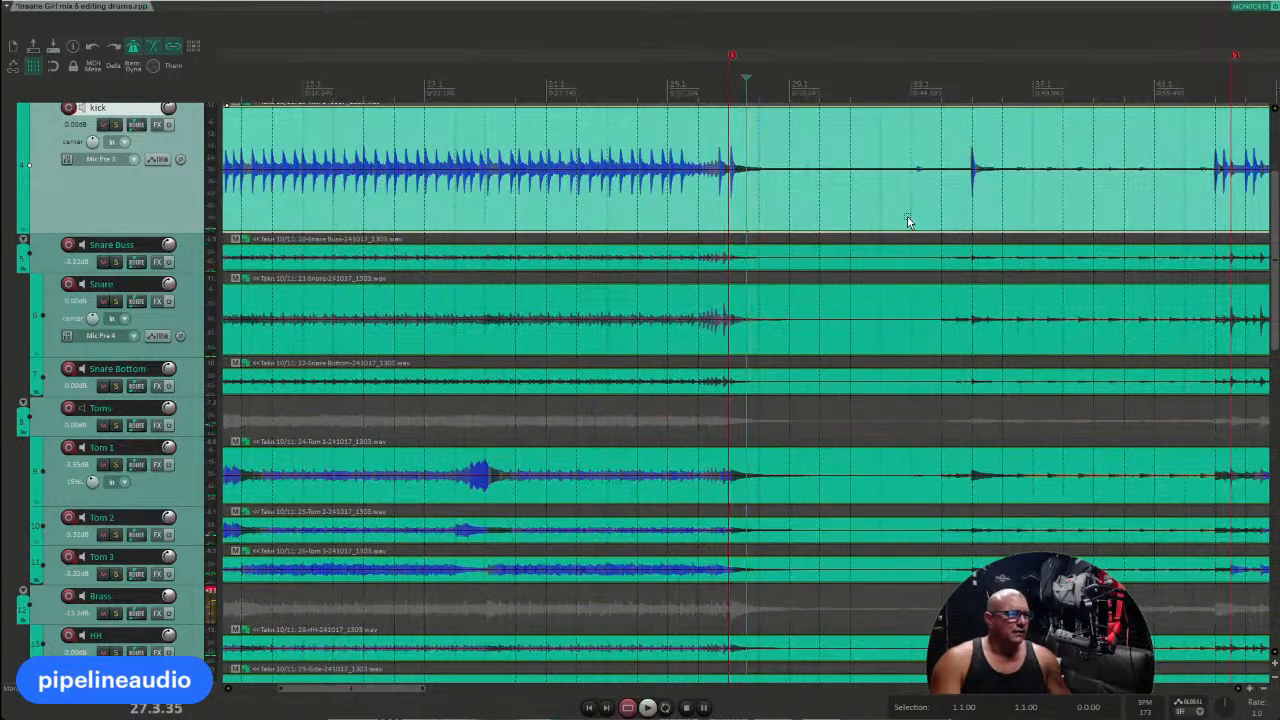
Step: Split all the grouped drum items at 32.3.75, in the quiet gap between marker 3 and the next kick hit
click(913, 216)
click(900, 224)
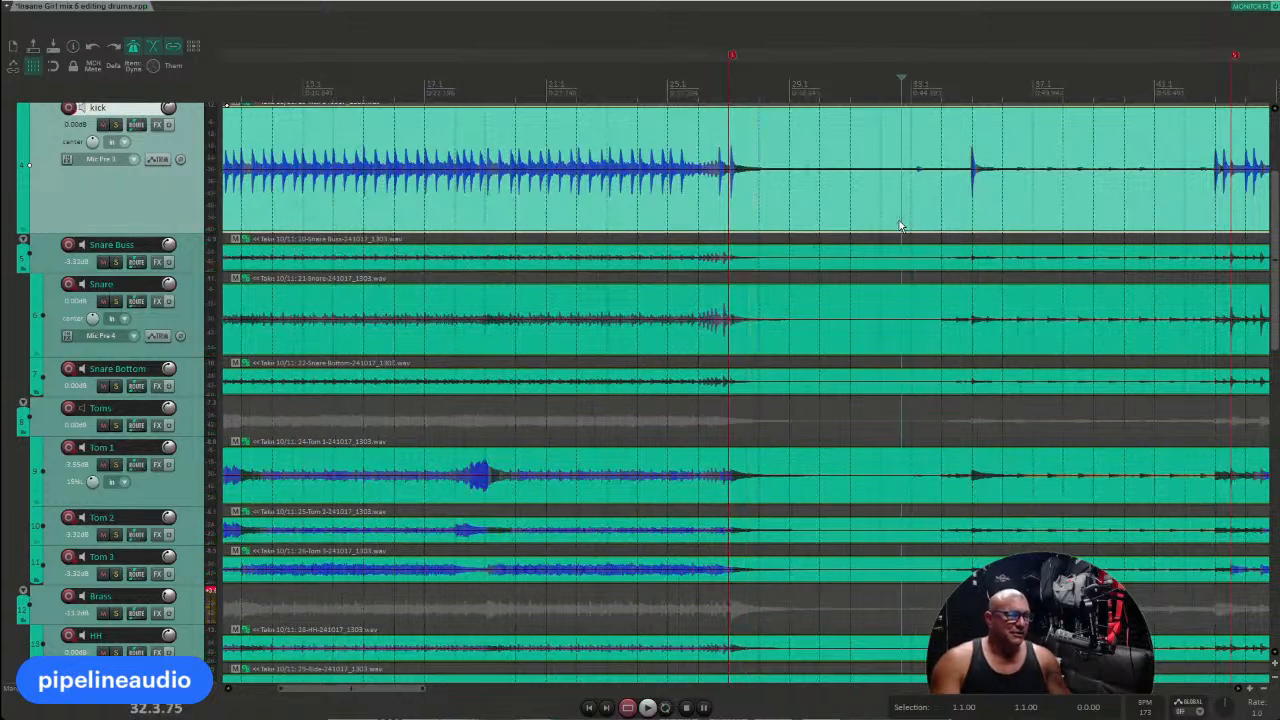
key(s)
scroll(797, 267, down, 3)
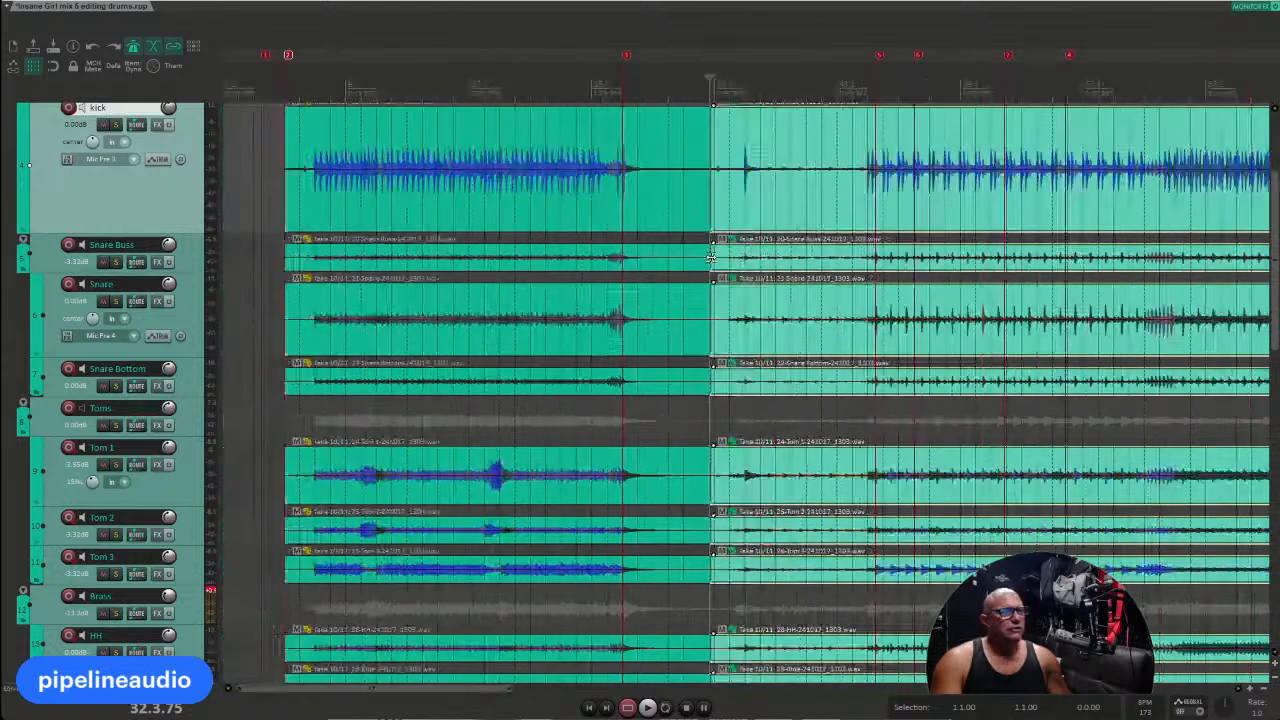
Step: Select the kick item of the first section and examine the timing of its opening hits around measure 7
click(564, 217)
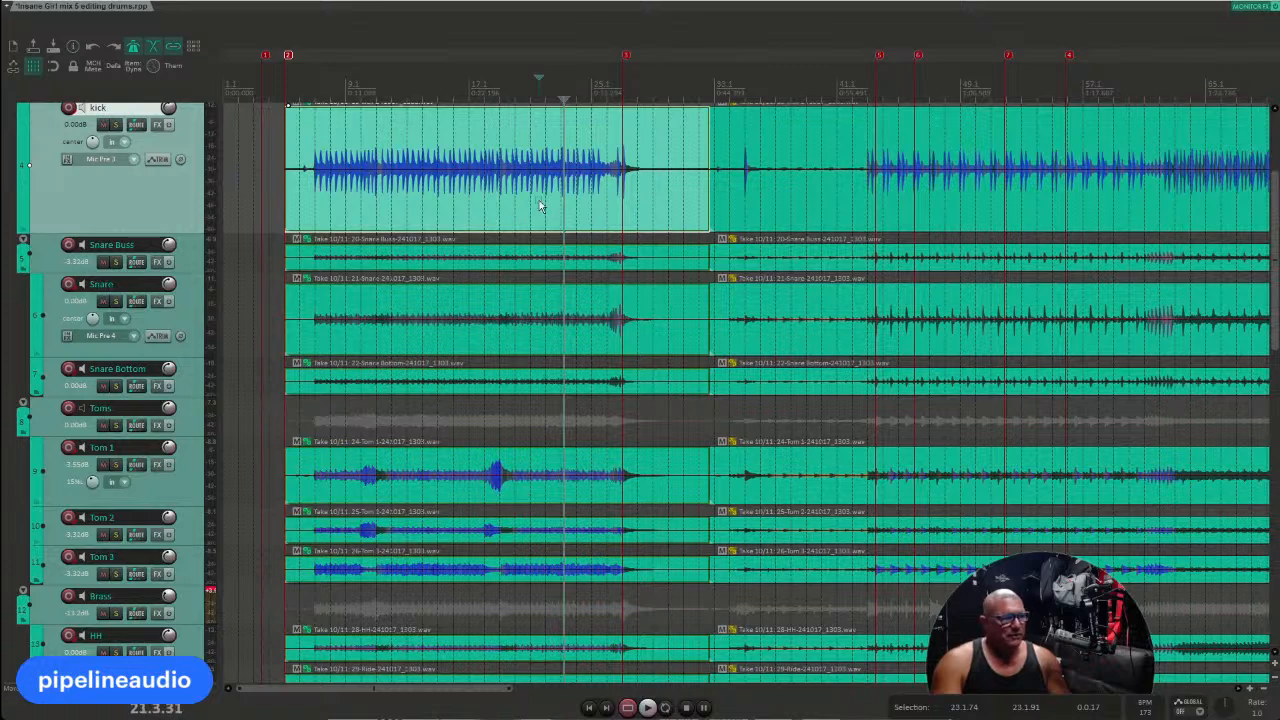
scroll(539, 205, up, 6)
scroll(537, 205, down, 5)
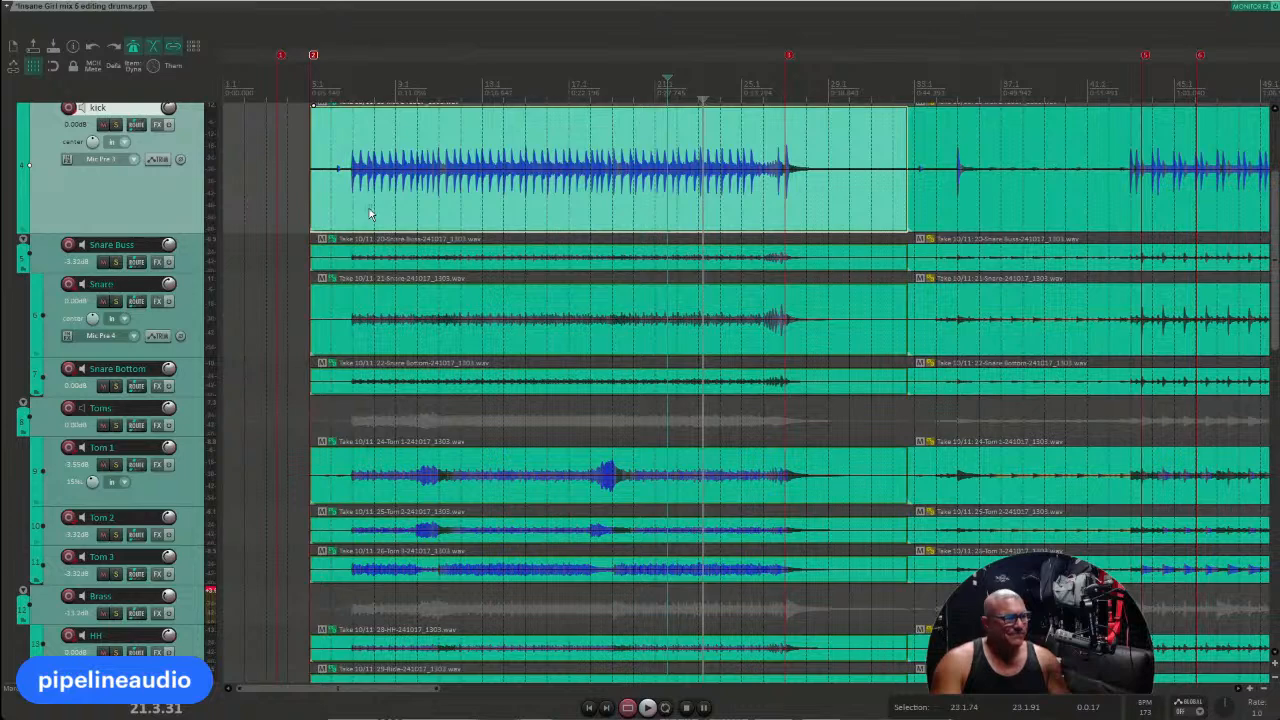
click(350, 208)
click(358, 211)
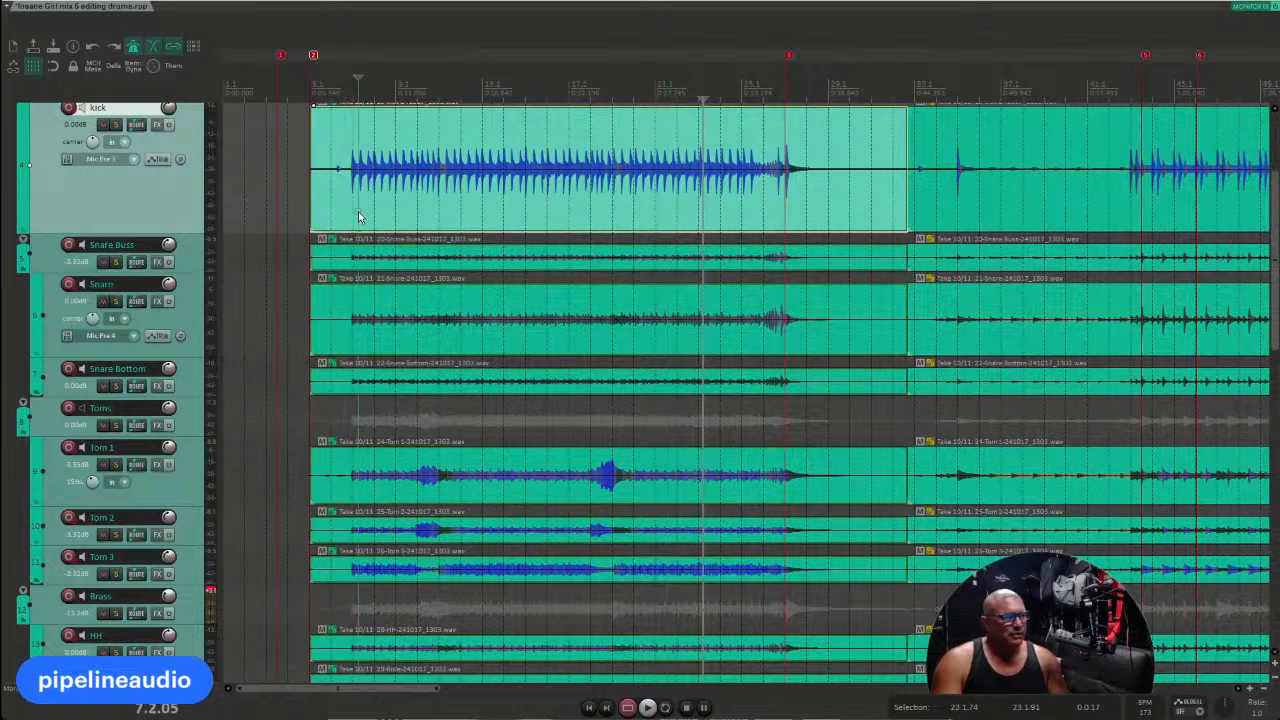
scroll(358, 211, up, 8)
scroll(386, 212, down, 2)
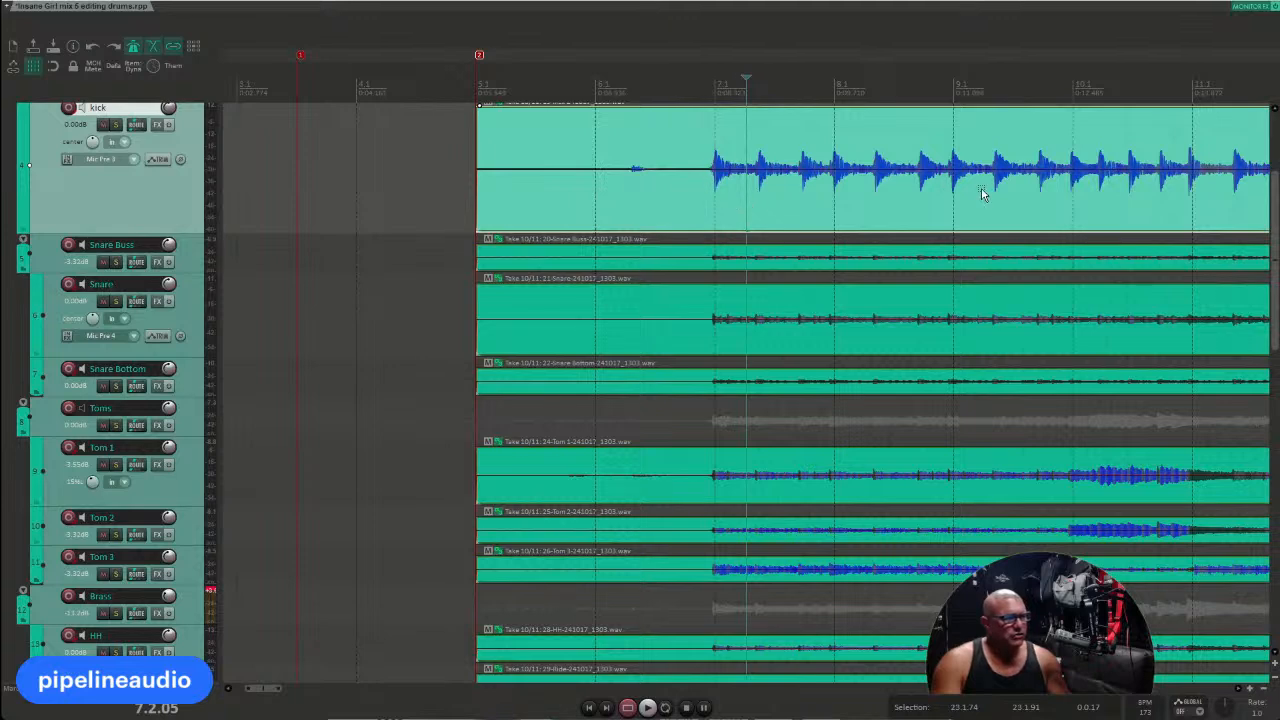
scroll(888, 191, down, 2)
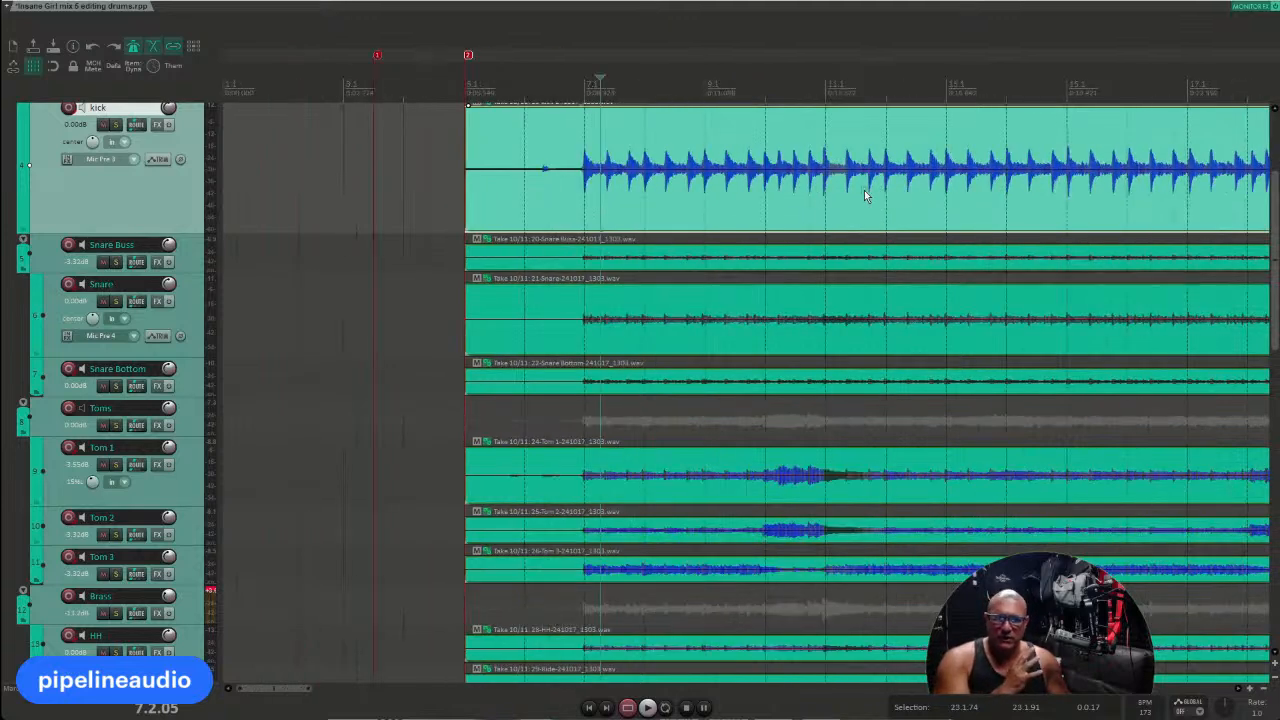
scroll(877, 194, down, 2)
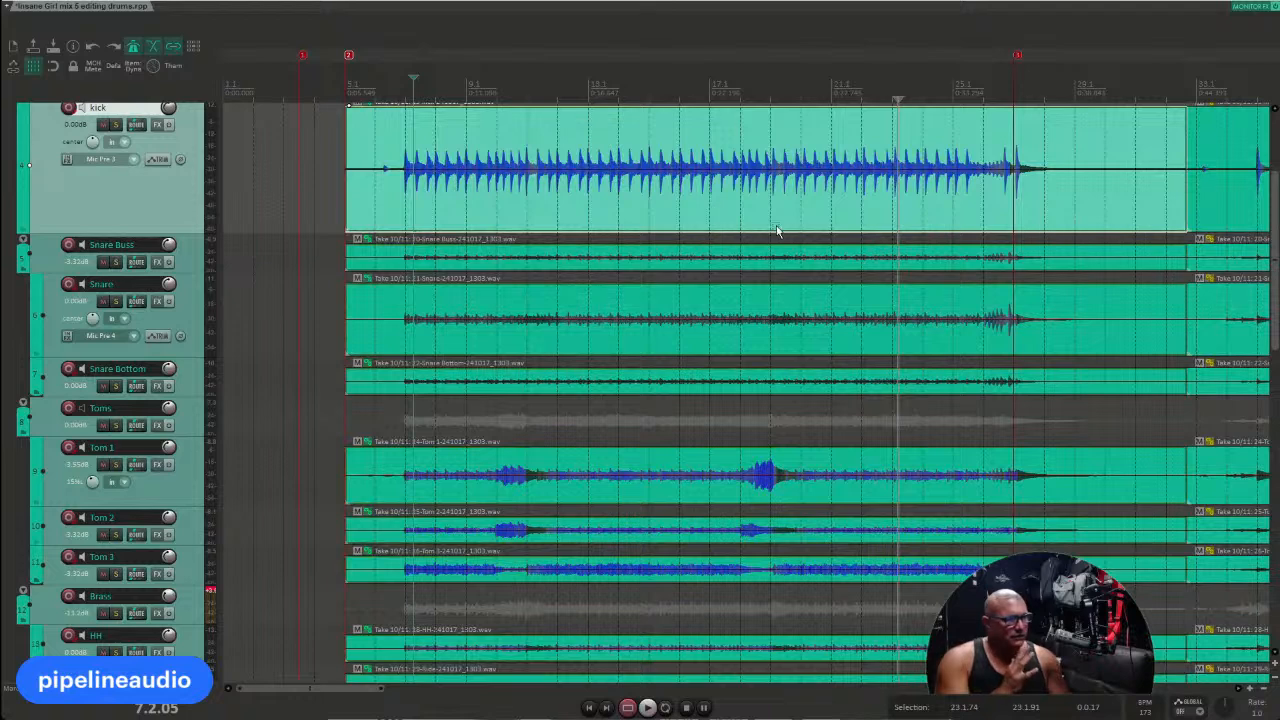
Step: Place the edit cursor at 6.4.32, just before the first kick hit of the opening section
click(487, 204)
scroll(488, 208, up, 3)
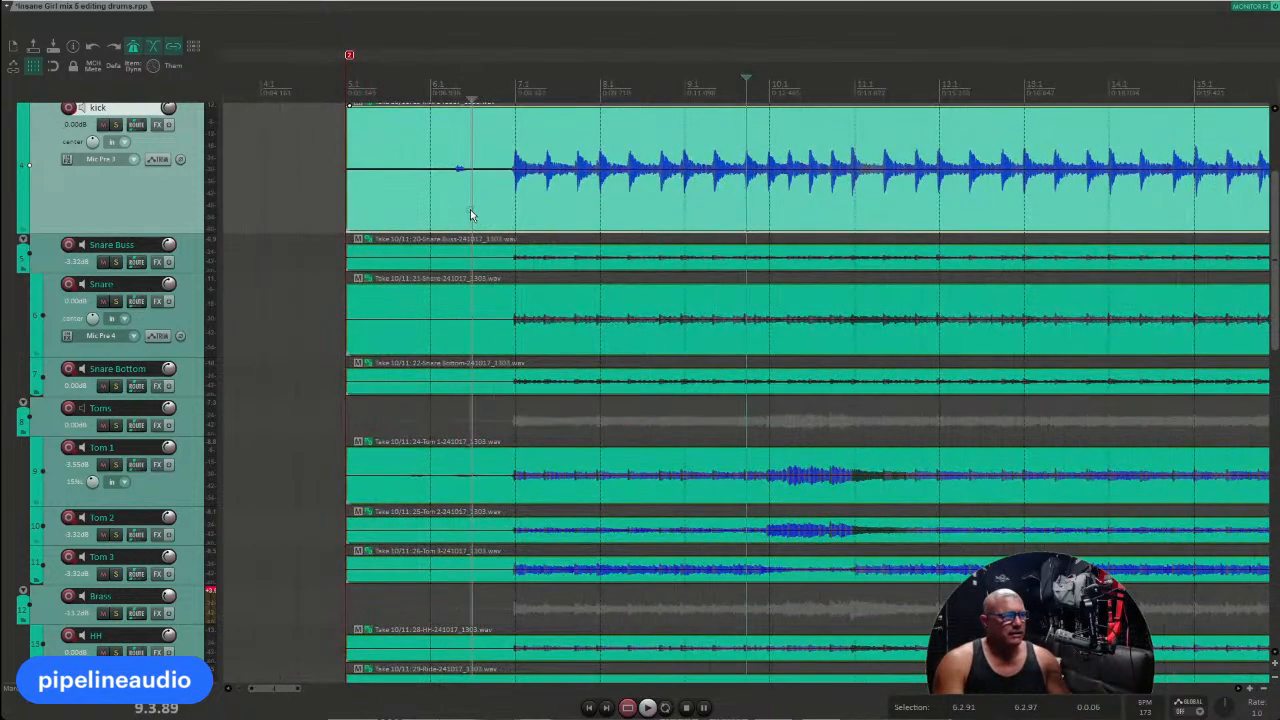
click(477, 200)
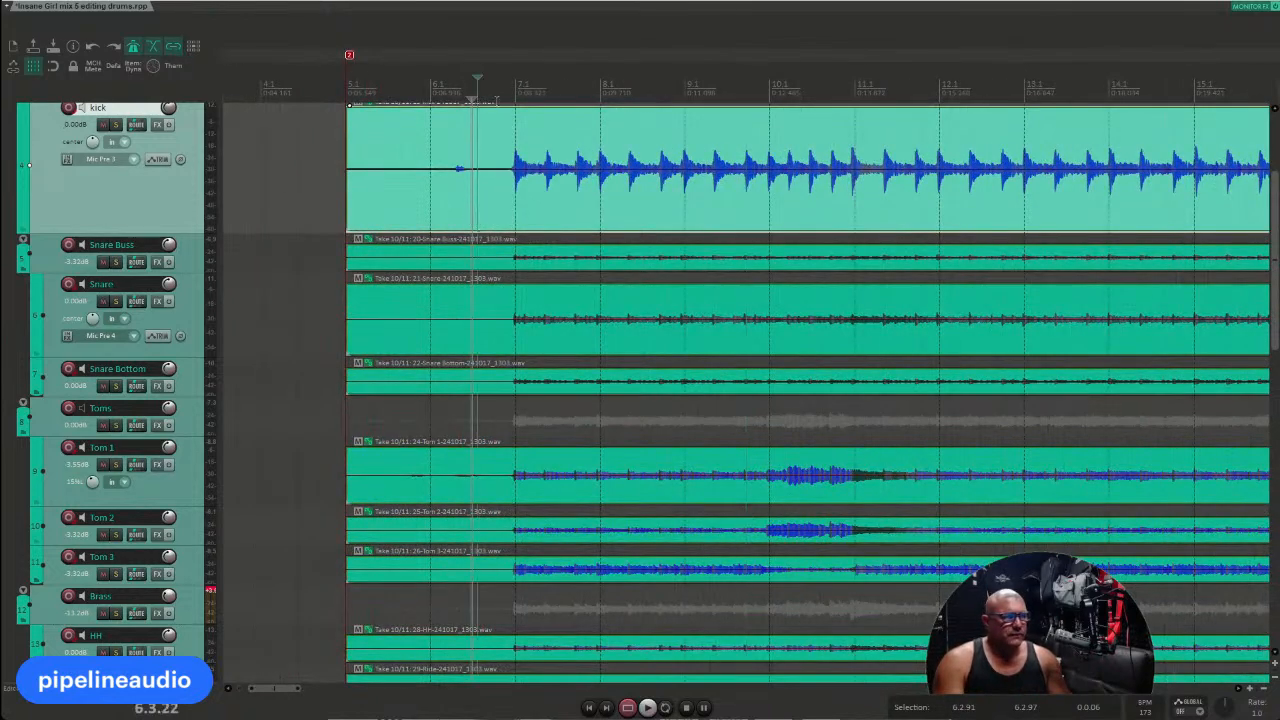
click(490, 110)
scroll(722, 160, down, 3)
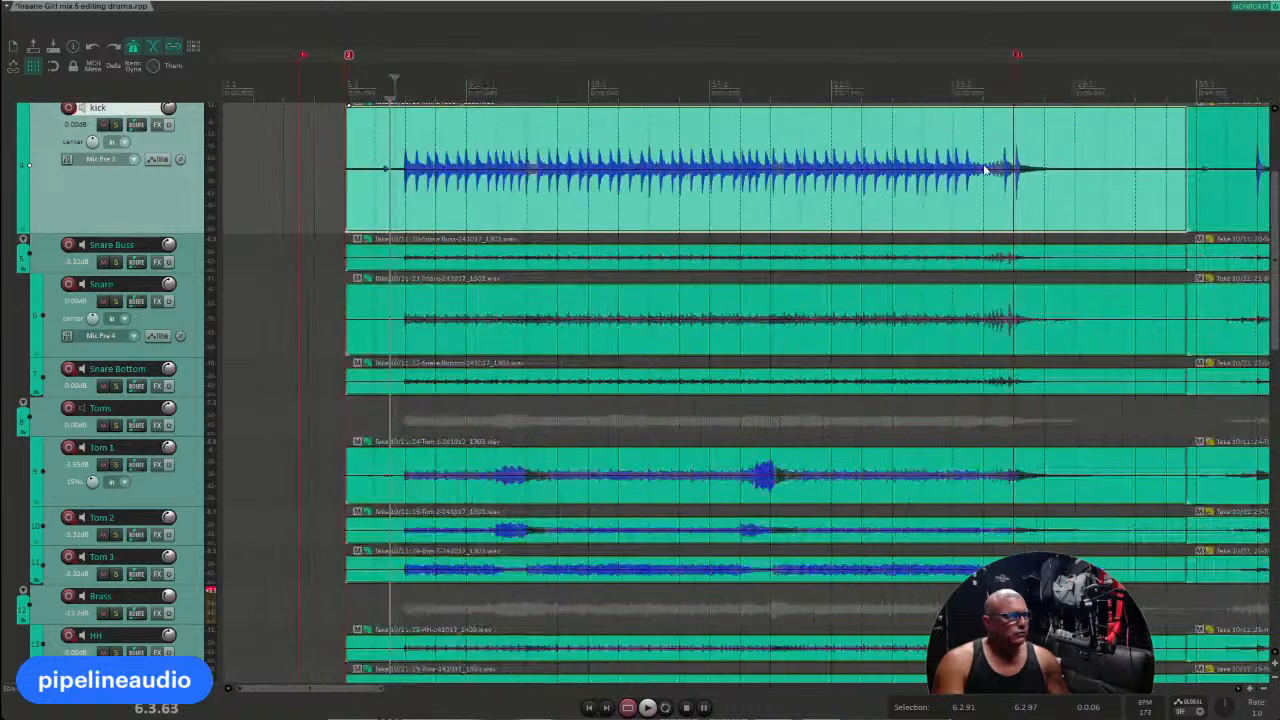
click(400, 190)
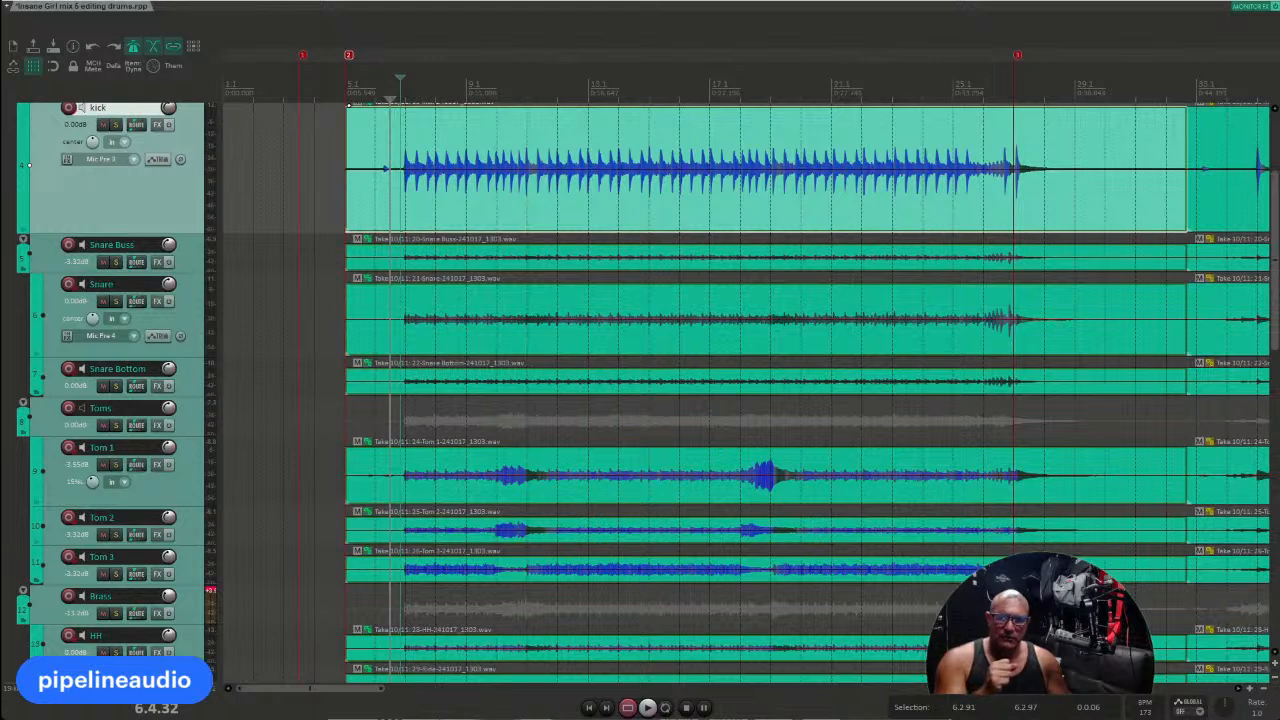
key(alt+Tab)
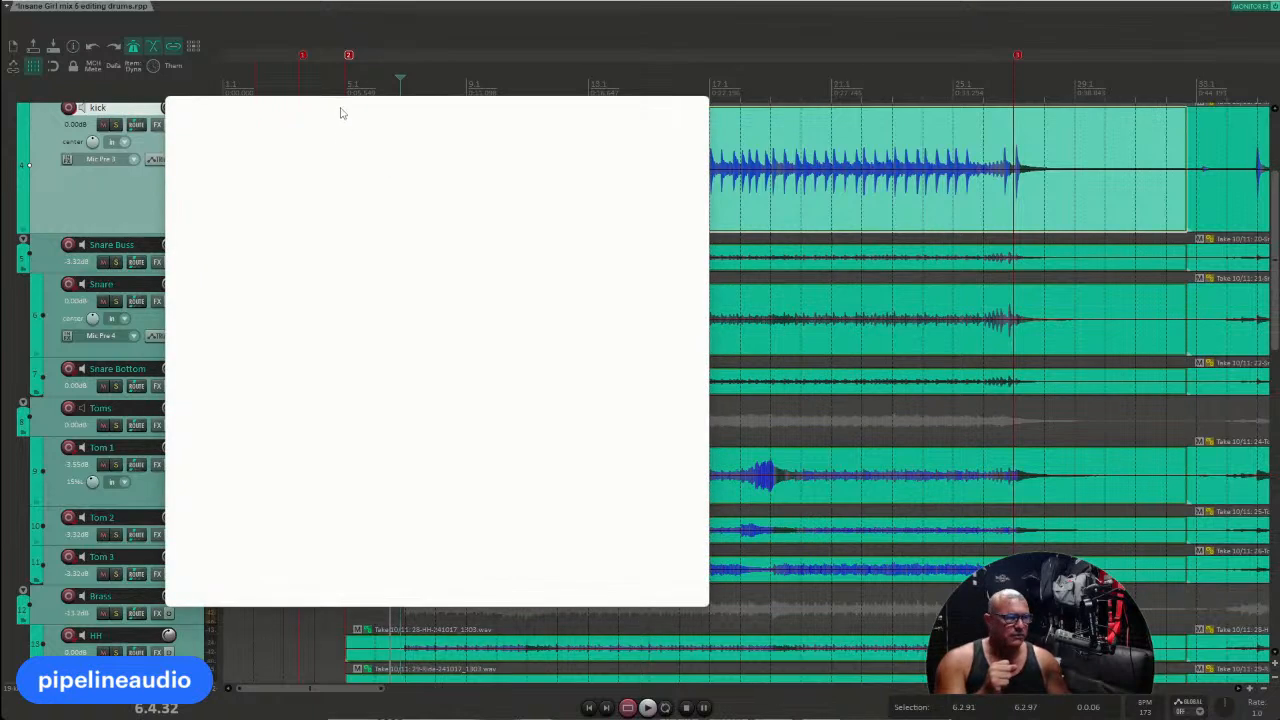
key(alt+Tab)
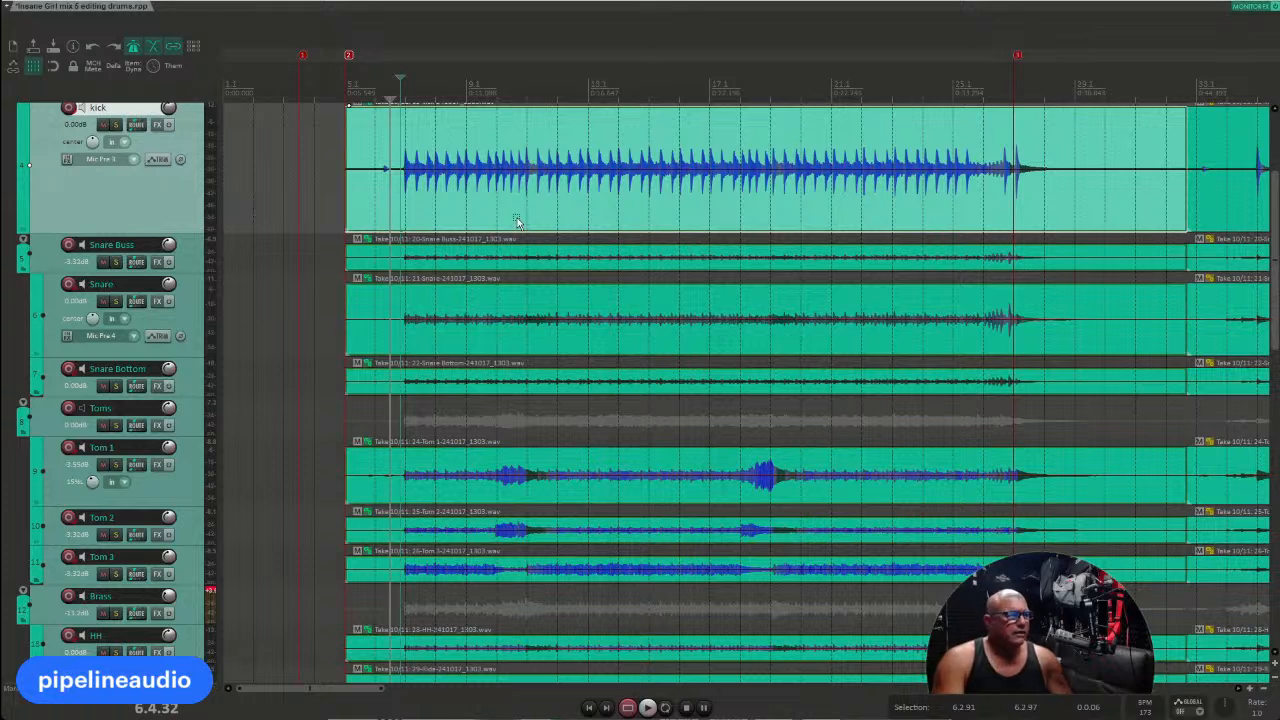
click(415, 204)
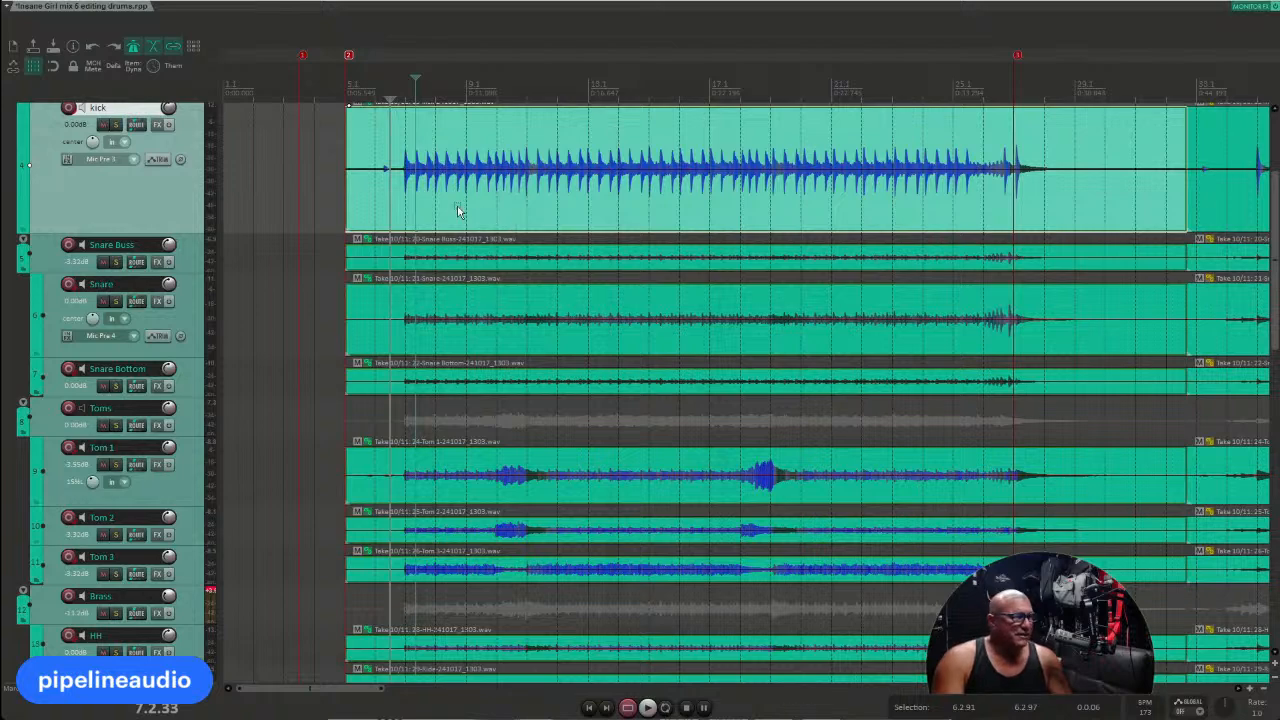
click(376, 200)
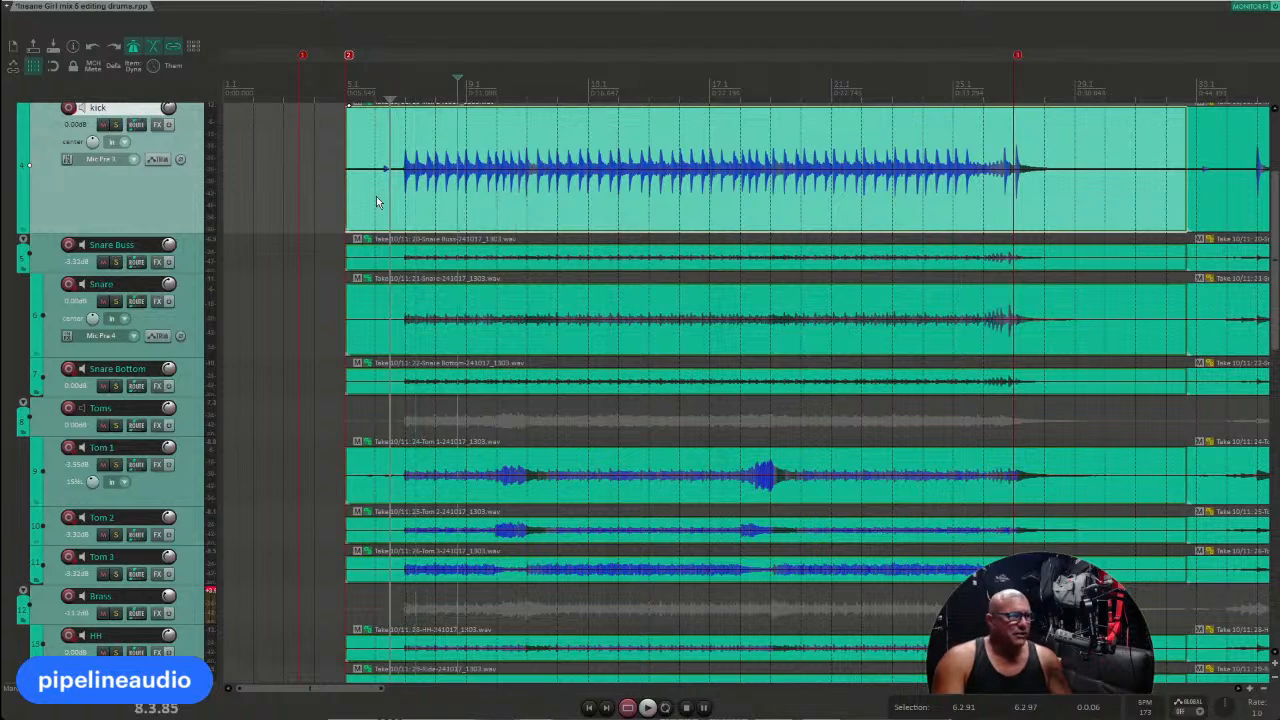
Step: Open Dynamic Split for the first section's kick item, keeping transient split points and the action Add stretch markers to selected items and grouped items
click(67, 2)
click(112, 177)
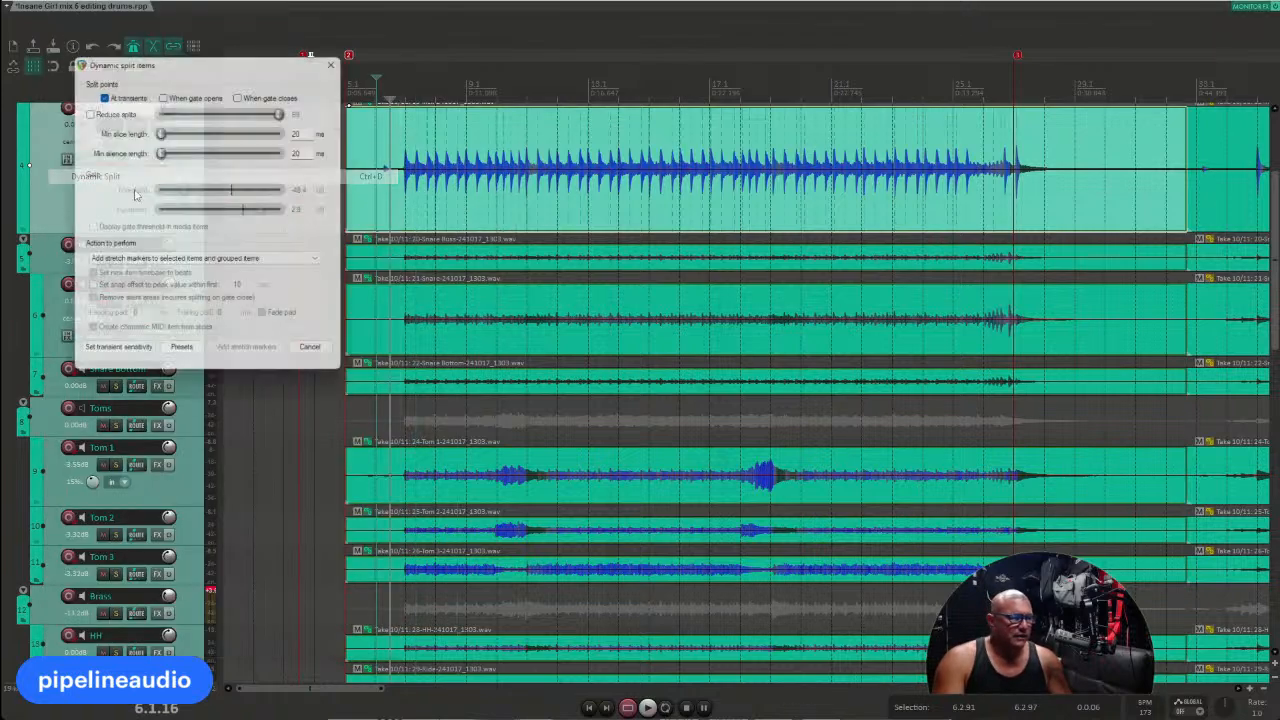
drag(170, 63, 160, 132)
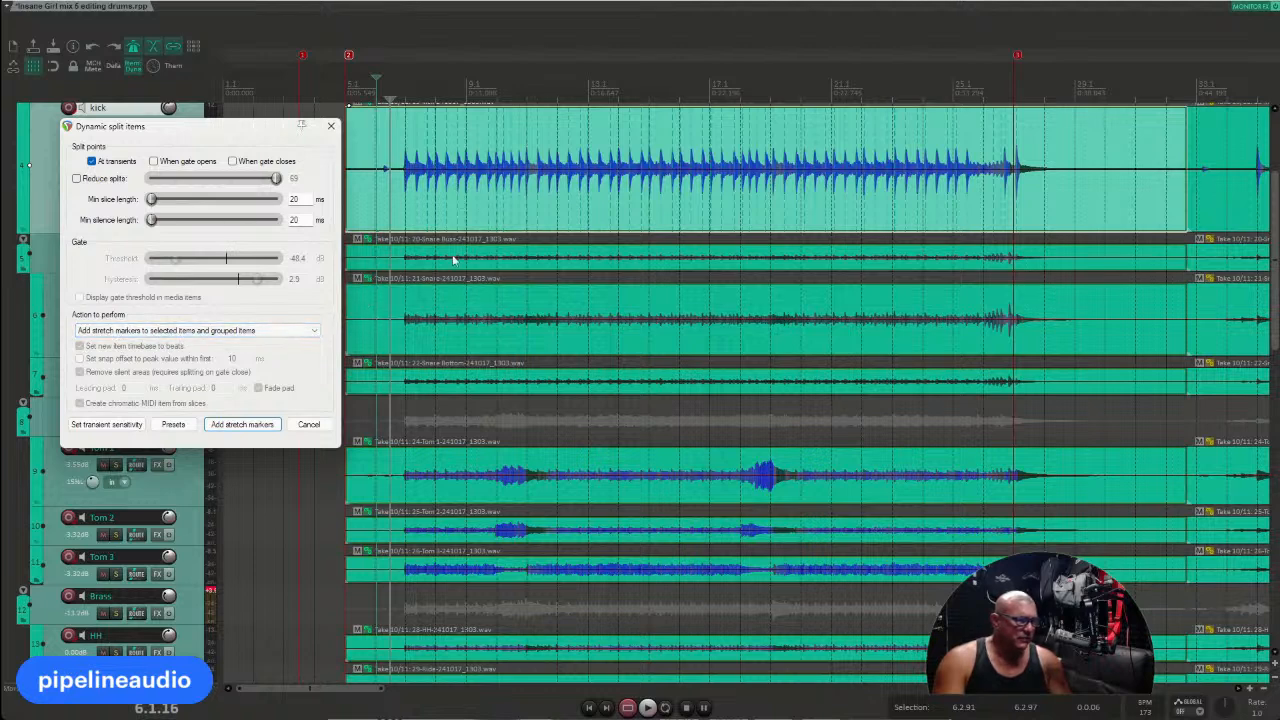
click(379, 206)
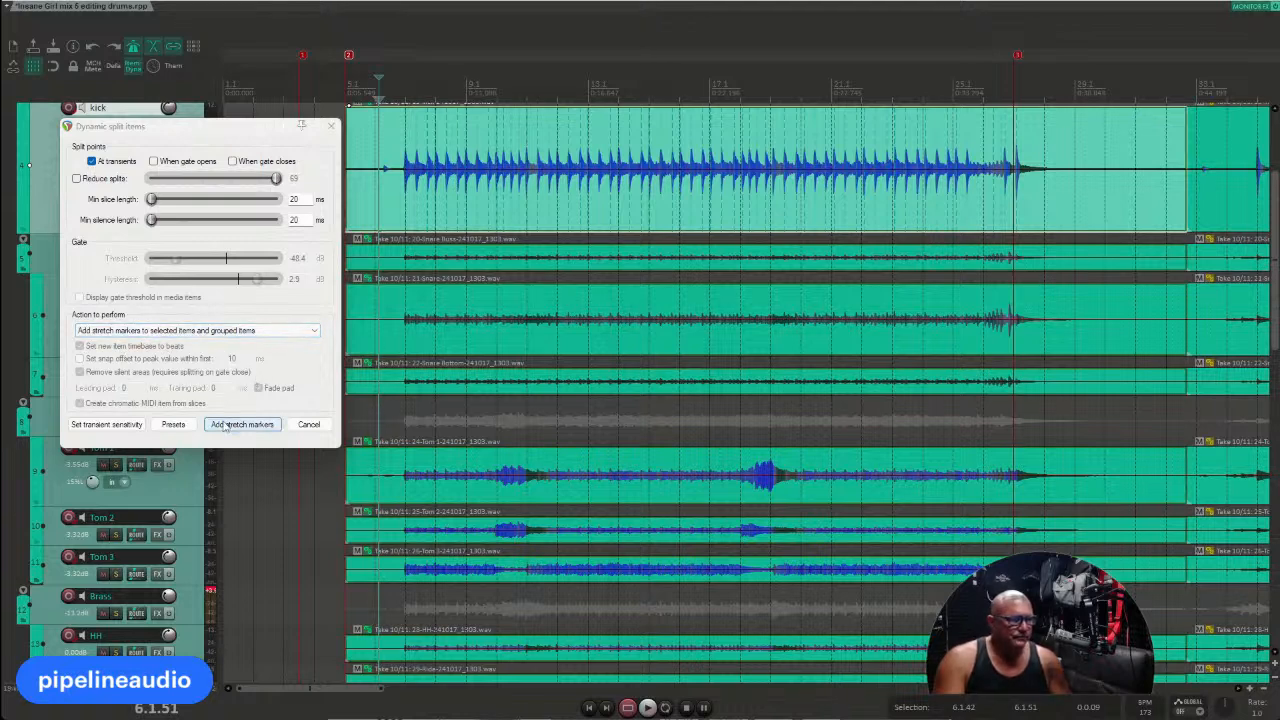
click(214, 331)
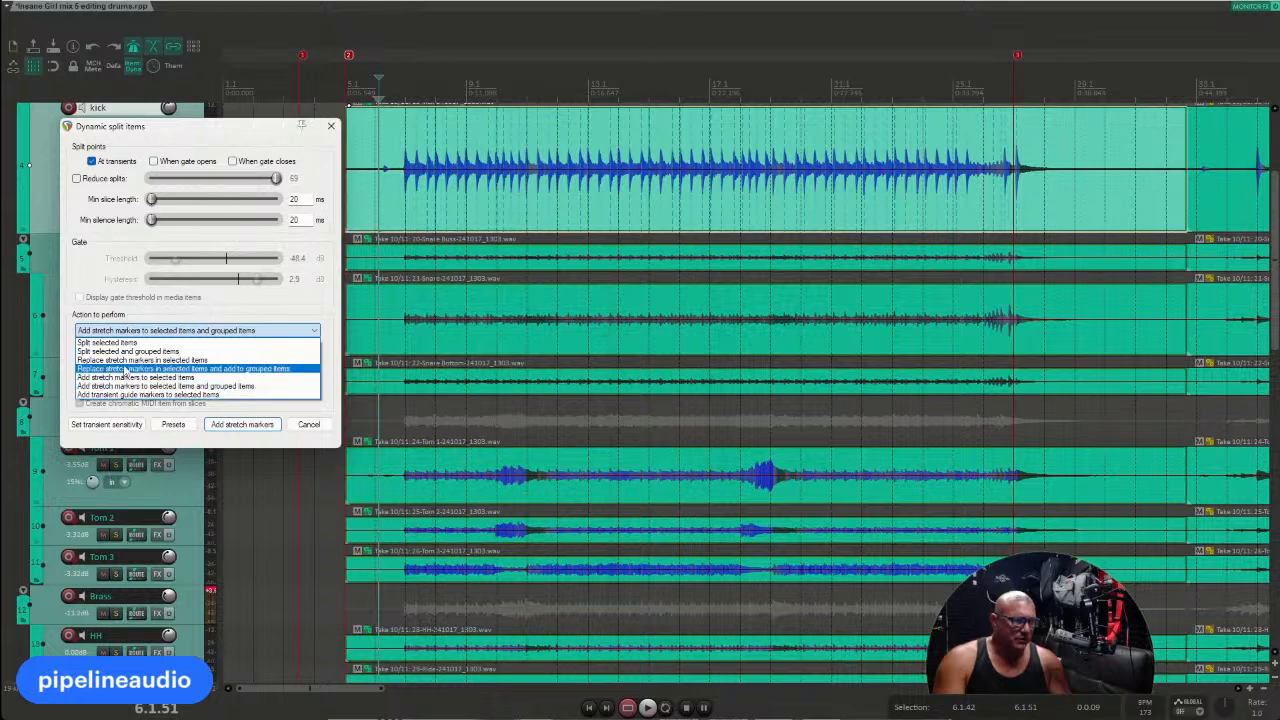
click(248, 135)
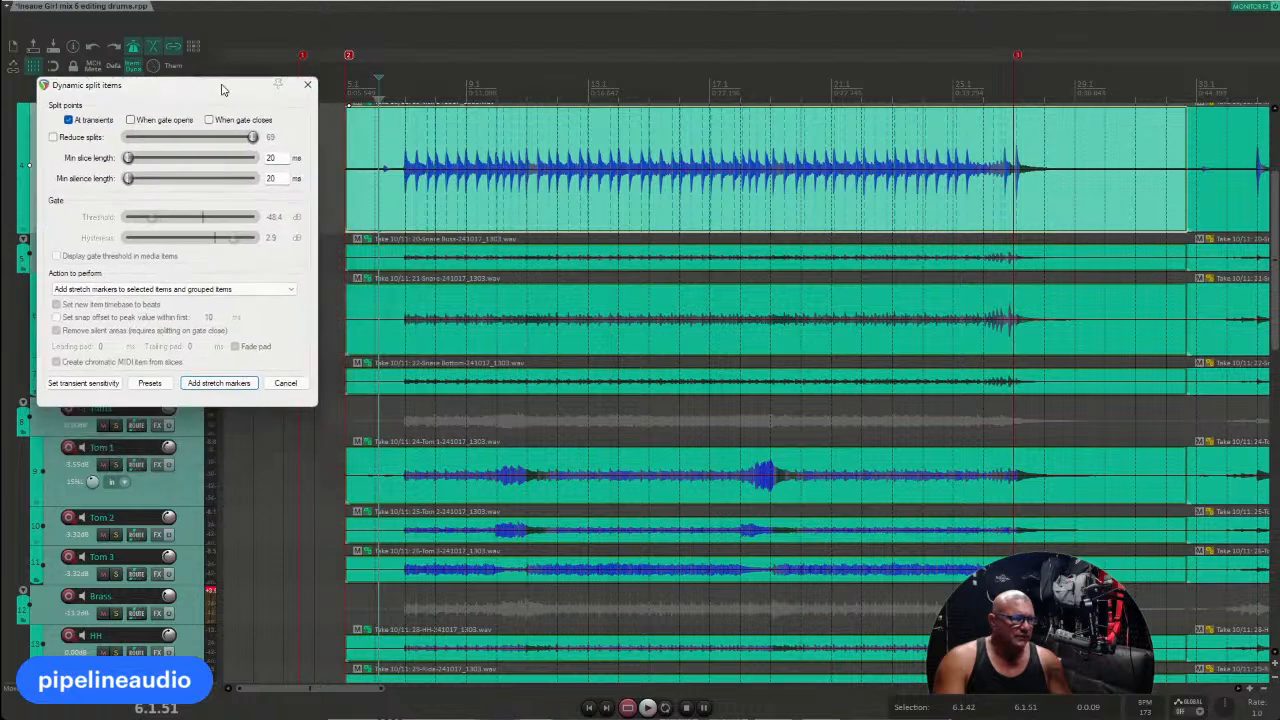
drag(246, 128, 223, 86)
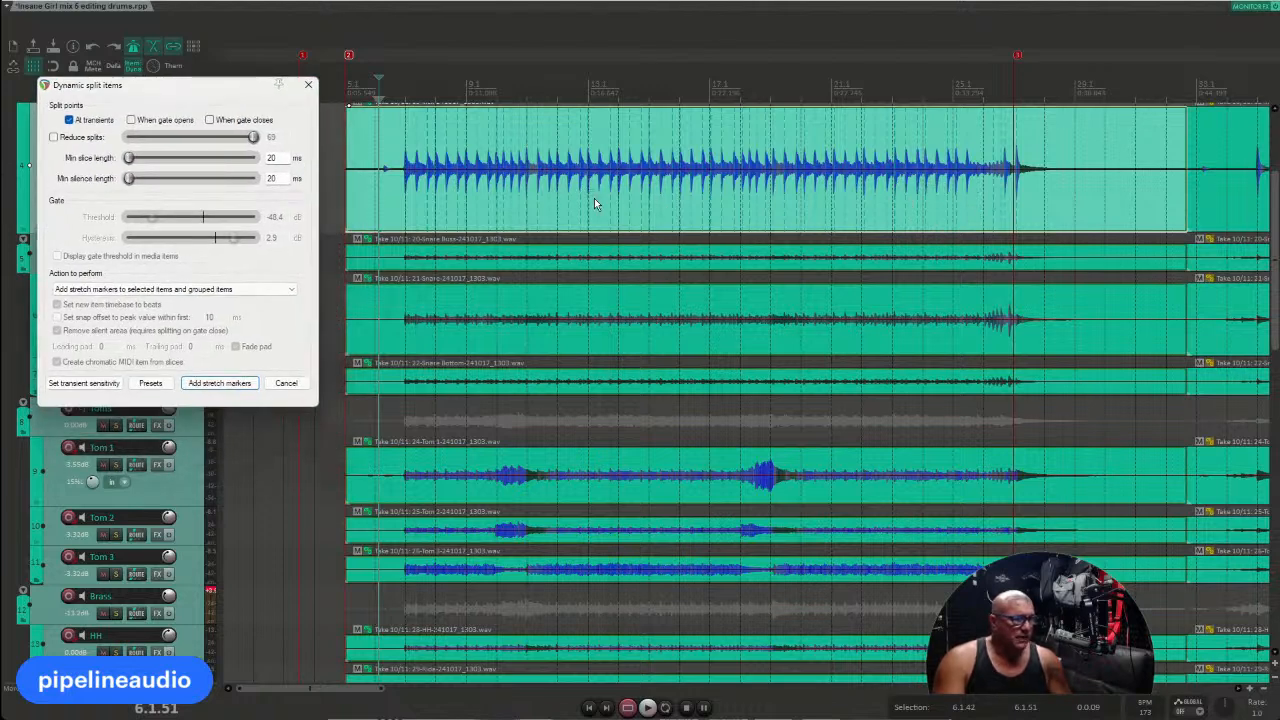
Step: Set the transient detection threshold to -31.0 dB, leaving the sensitivity at 50%
click(84, 383)
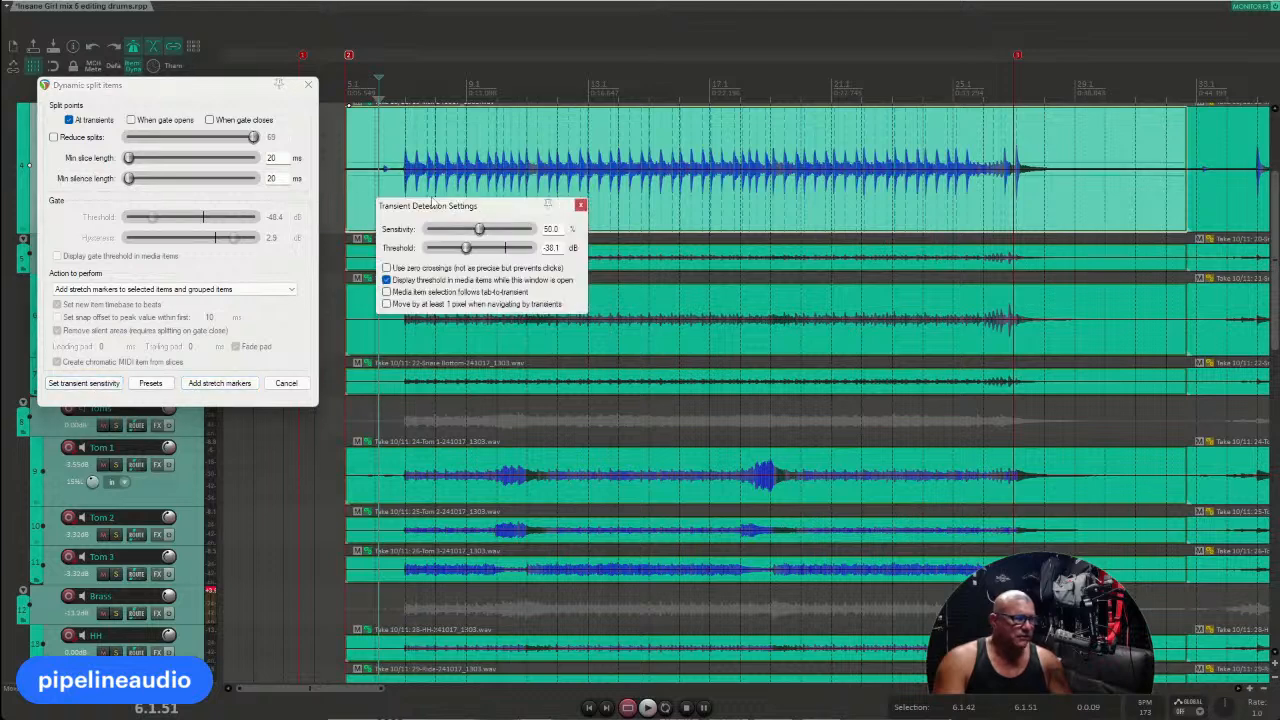
drag(432, 204, 426, 332)
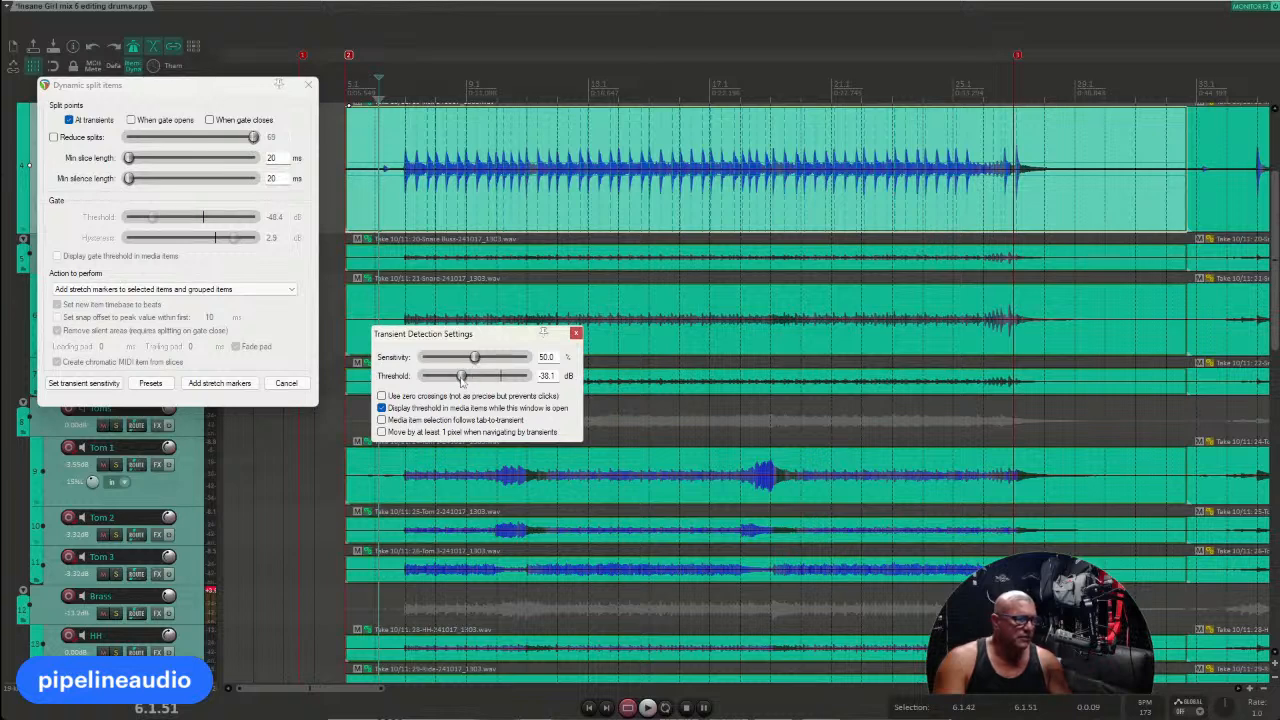
mouse_move(462, 378)
mouse_down()
mouse_move(517, 378)
mouse_move(474, 378)
mouse_move(461, 396)
mouse_move(474, 392)
mouse_up()
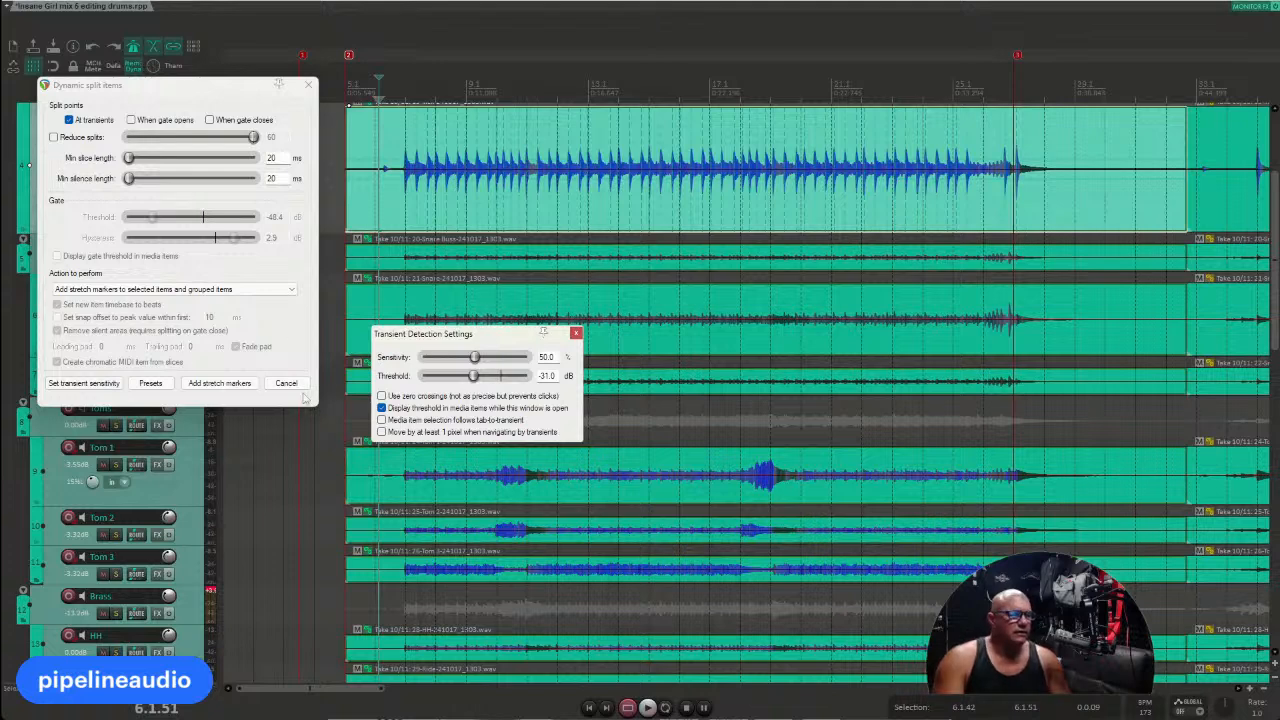
click(576, 334)
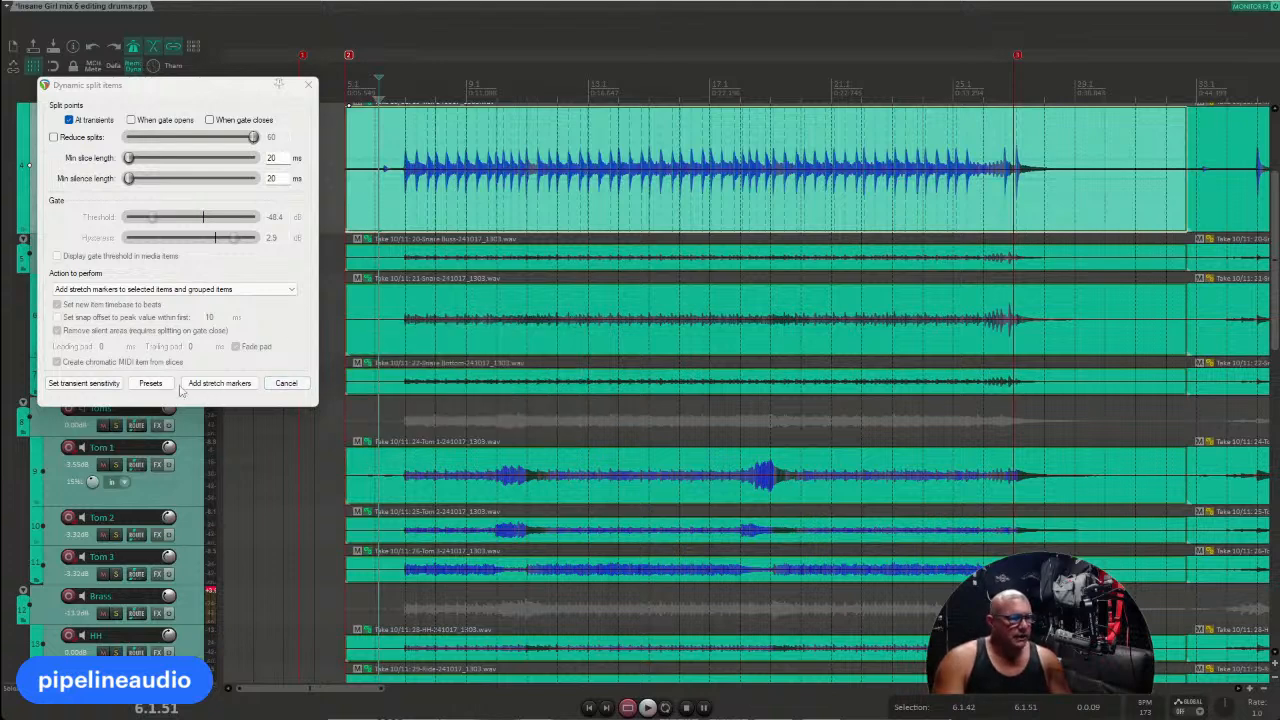
Step: Add stretch markers at the detected kick transients across all grouped drum items and inspect them around measures 7 to 11
click(183, 389)
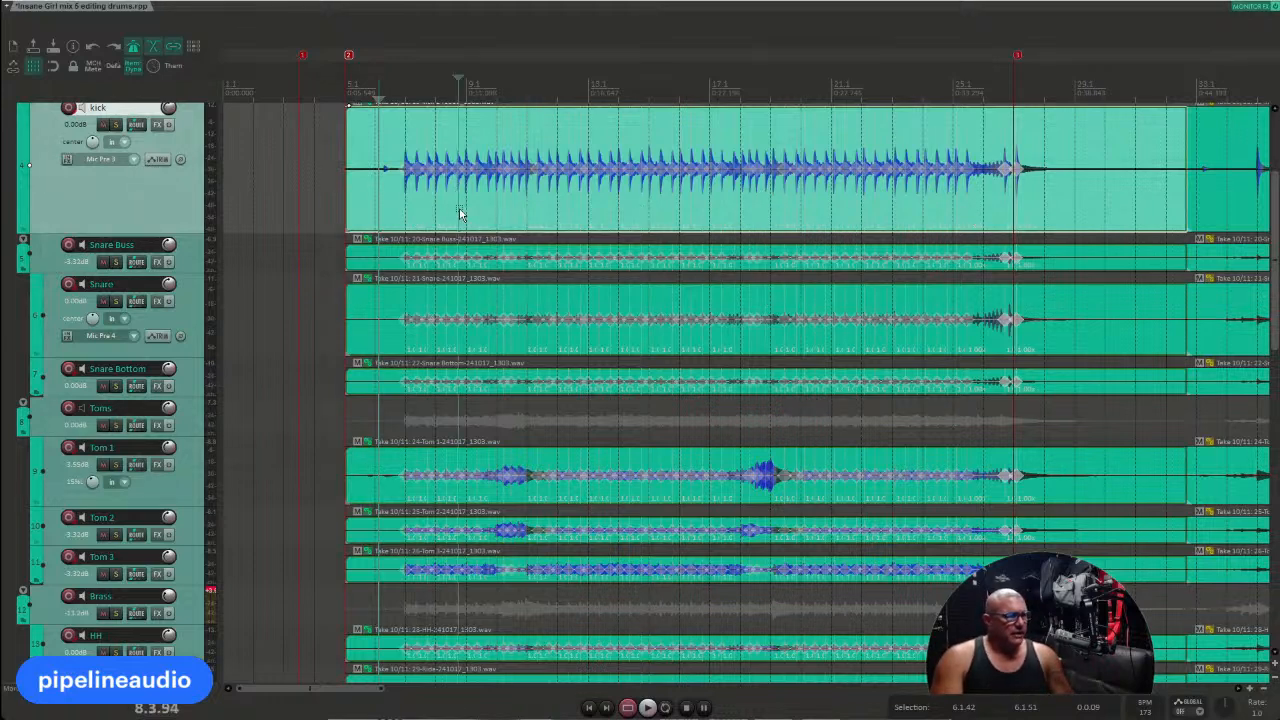
scroll(457, 209, up, 8)
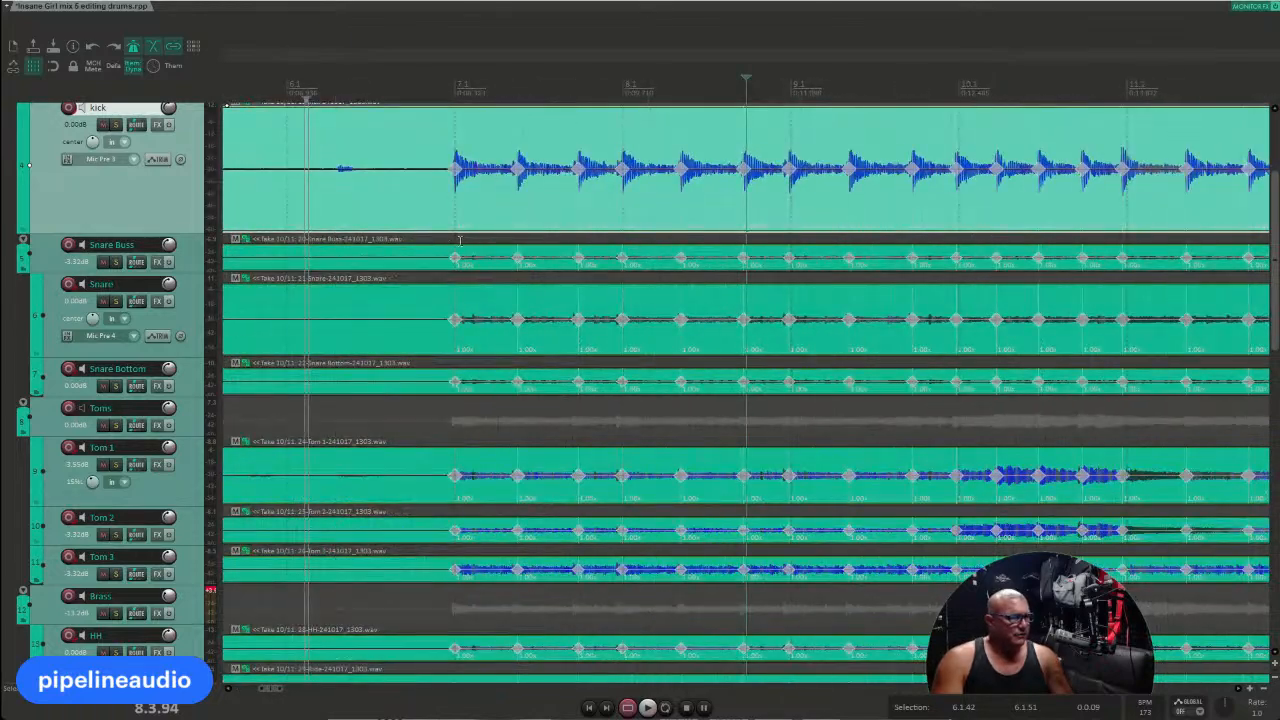
scroll(449, 232, up, 5)
scroll(492, 220, down, 5)
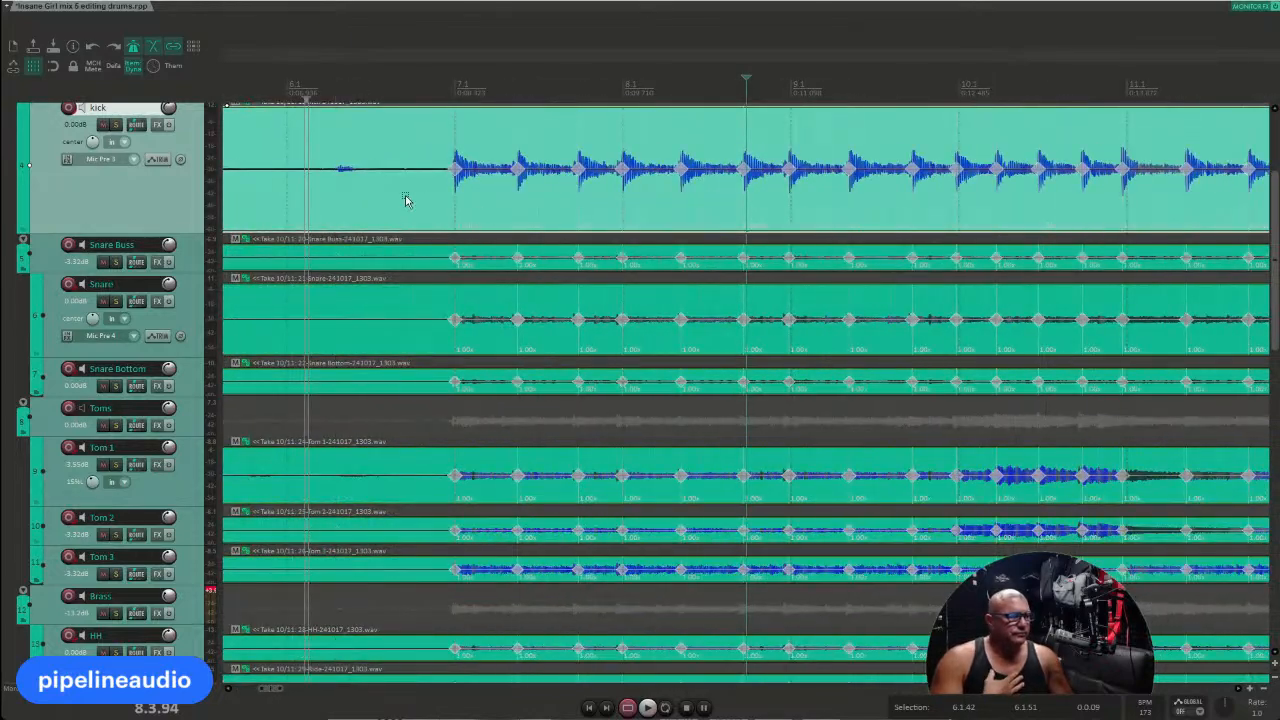
click(403, 196)
click(484, 211)
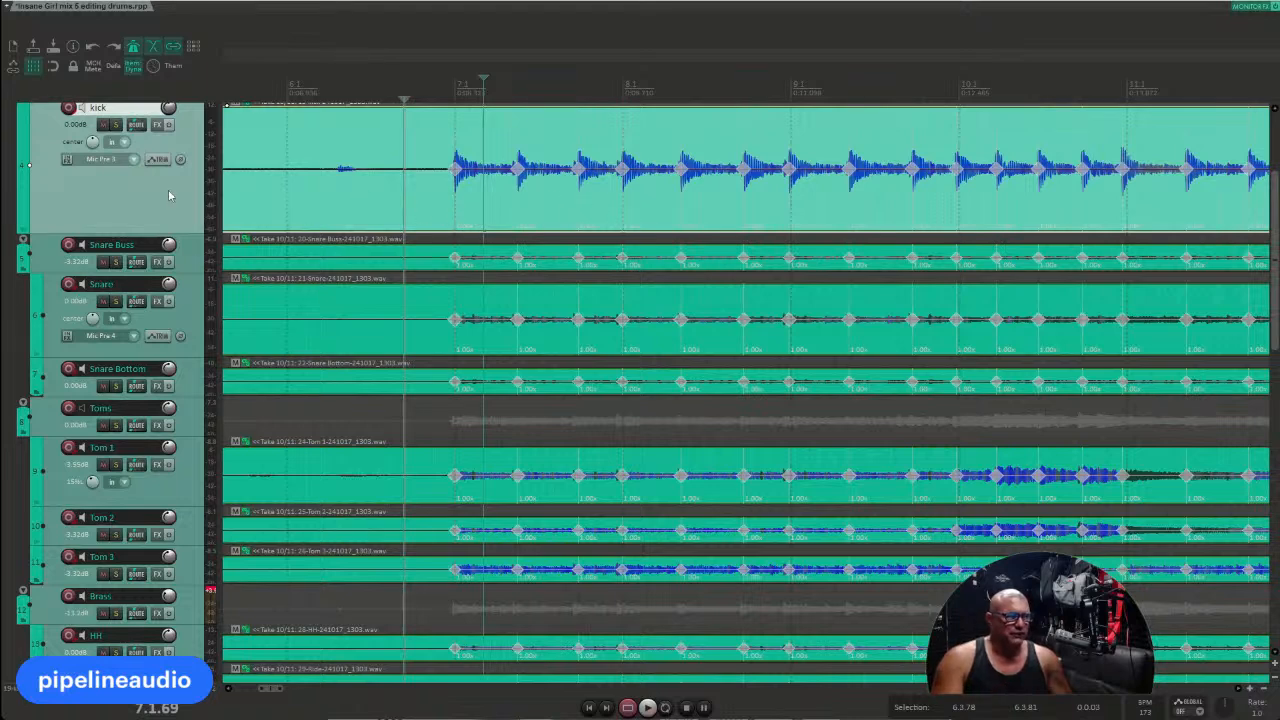
Step: Recolor all drum tracks from DrumFolder to Crash R light grey, and select the Snare item of the first section
scroll(152, 195, up, 4)
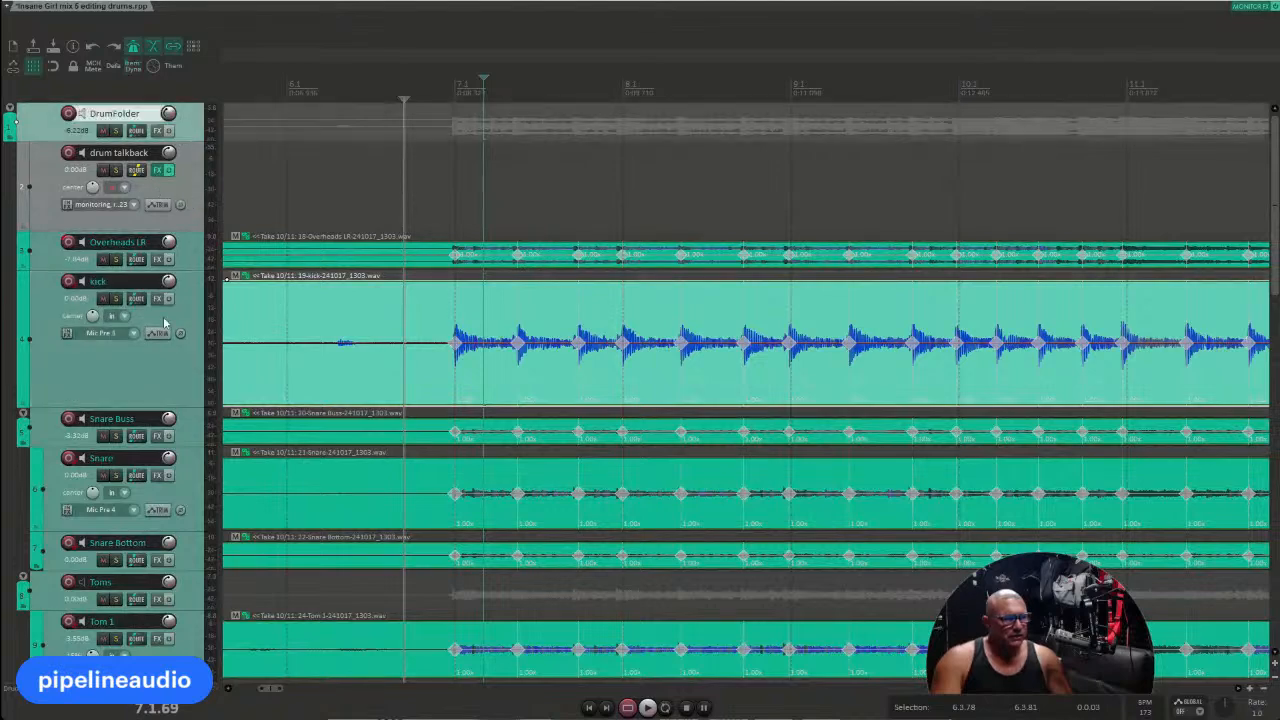
scroll(183, 133, down, 8)
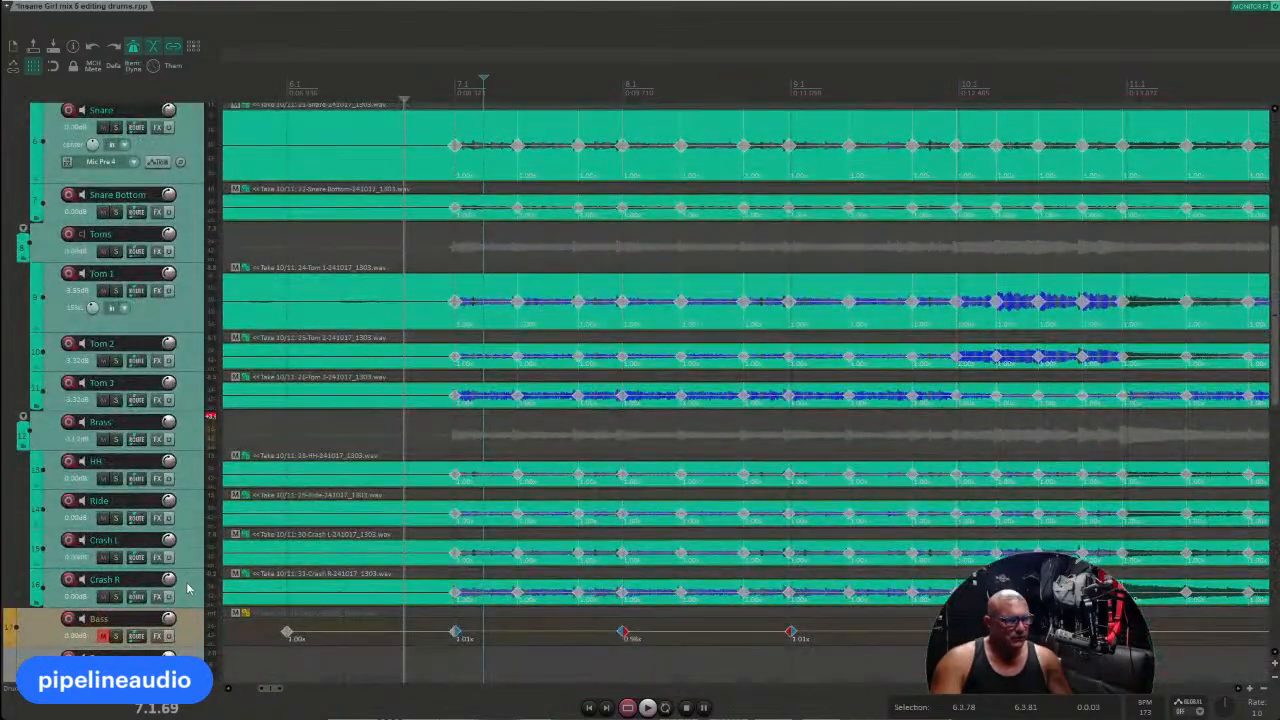
right_click(194, 588)
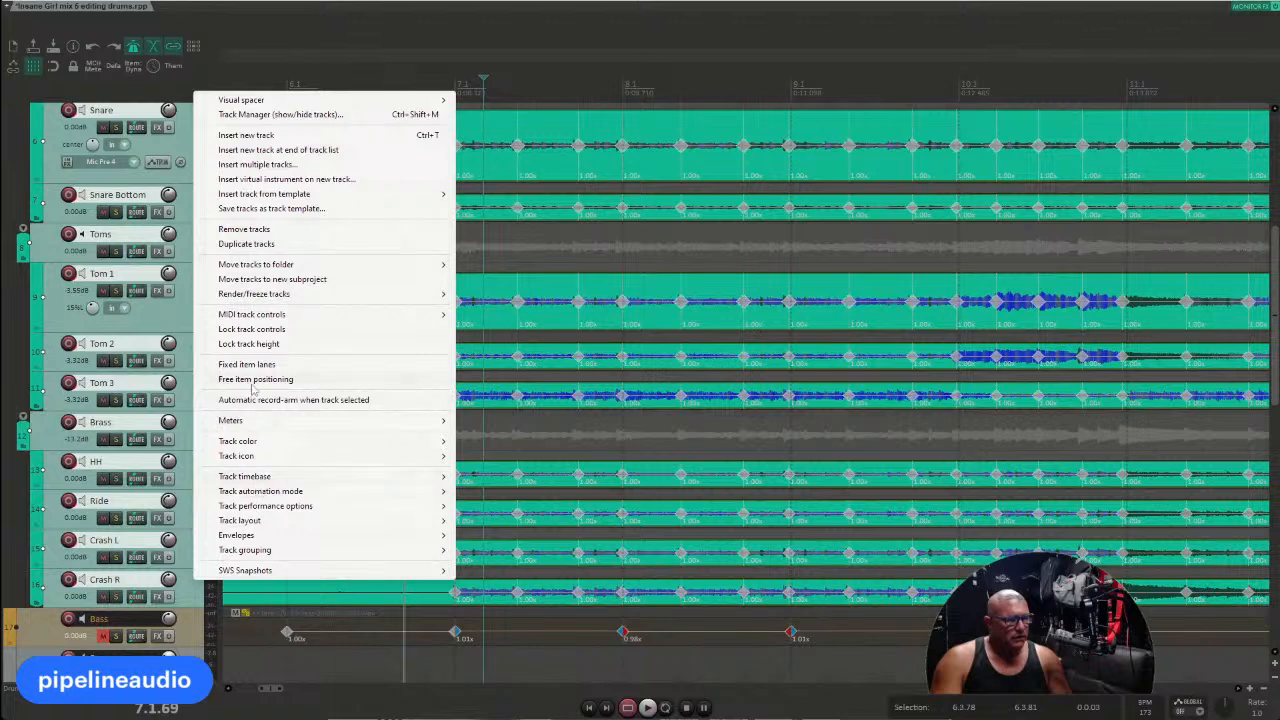
mouse_move(257, 444)
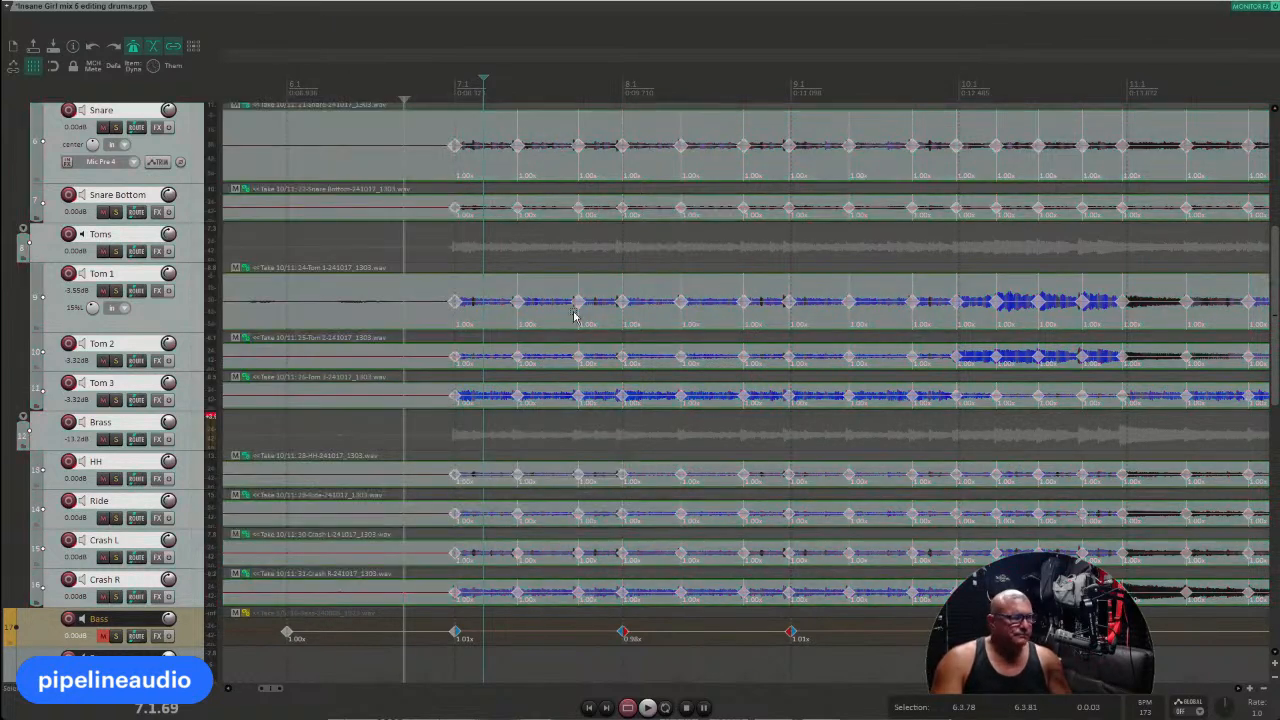
click(603, 153)
scroll(597, 165, up, 3)
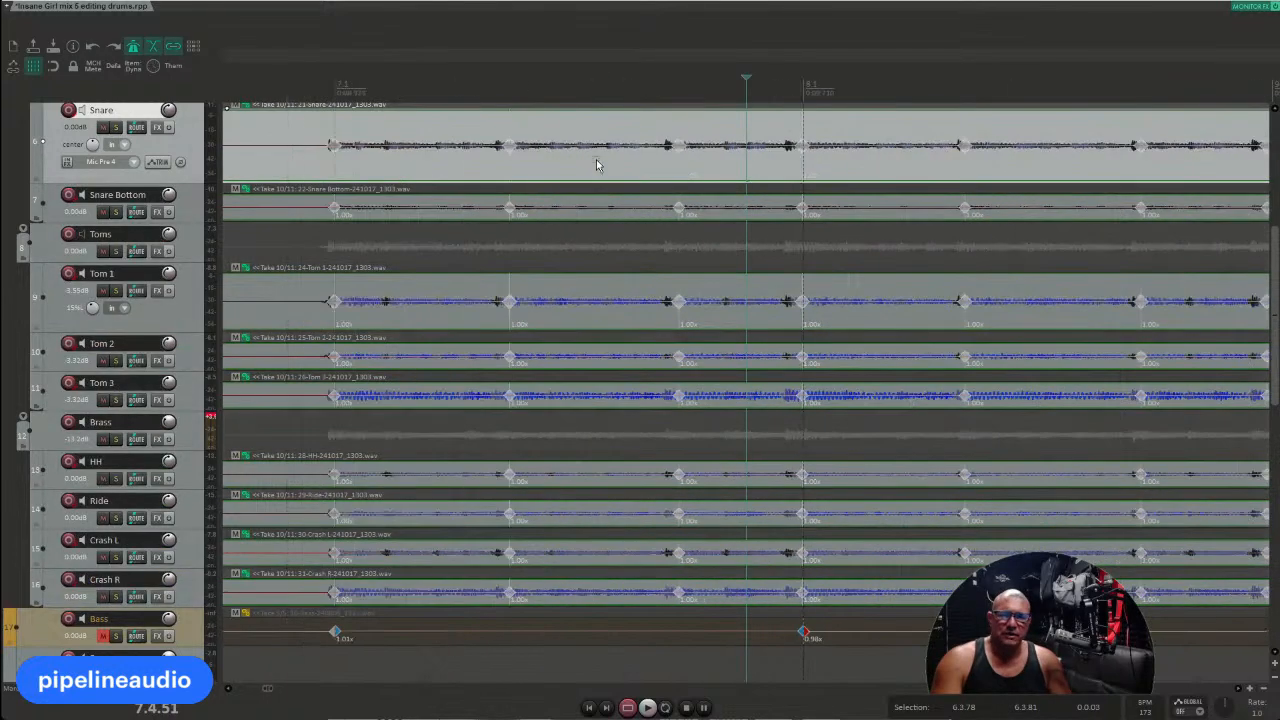
scroll(565, 175, down, 2)
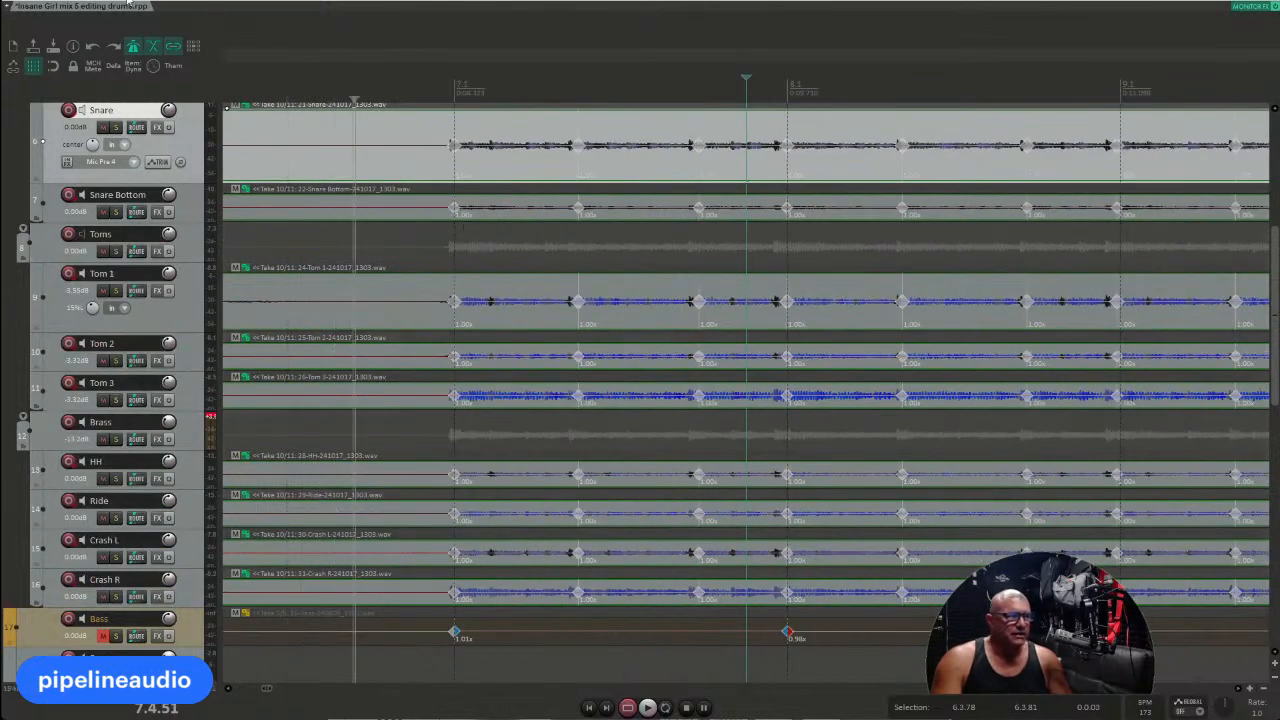
Step: View the list of installed themes and close it without choosing one
click(187, 5)
mouse_move(205, 540)
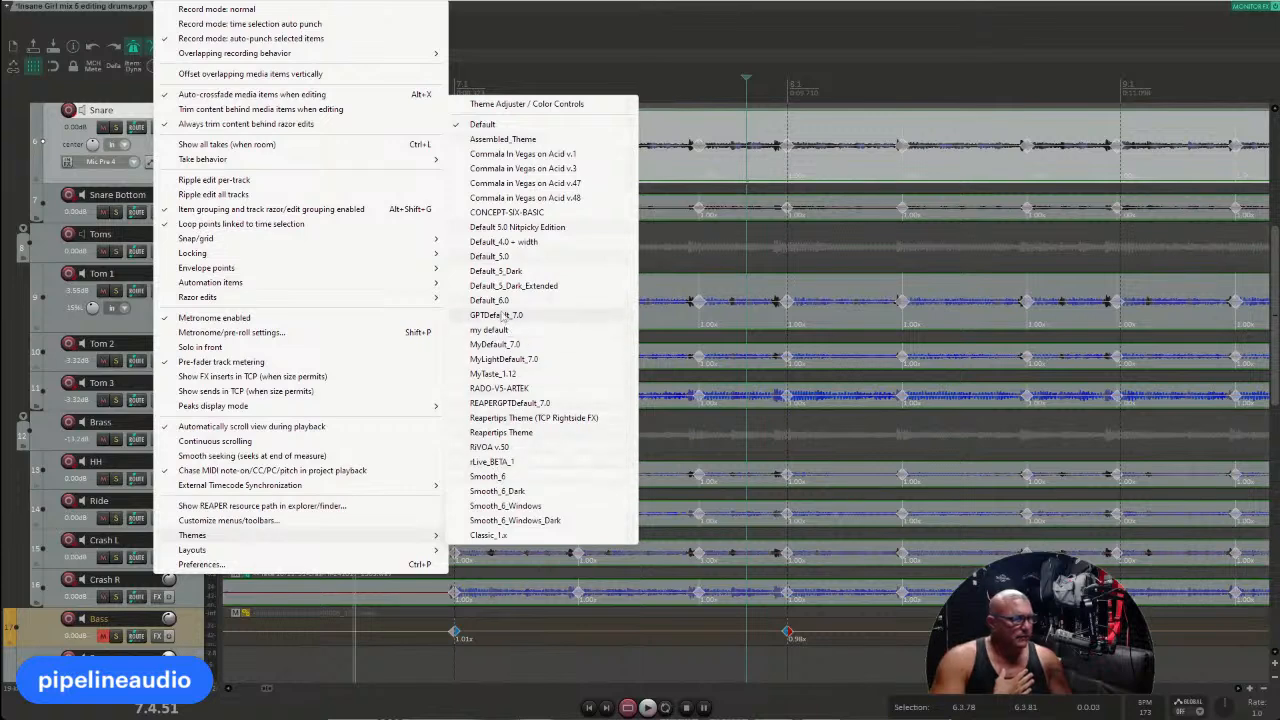
click(713, 128)
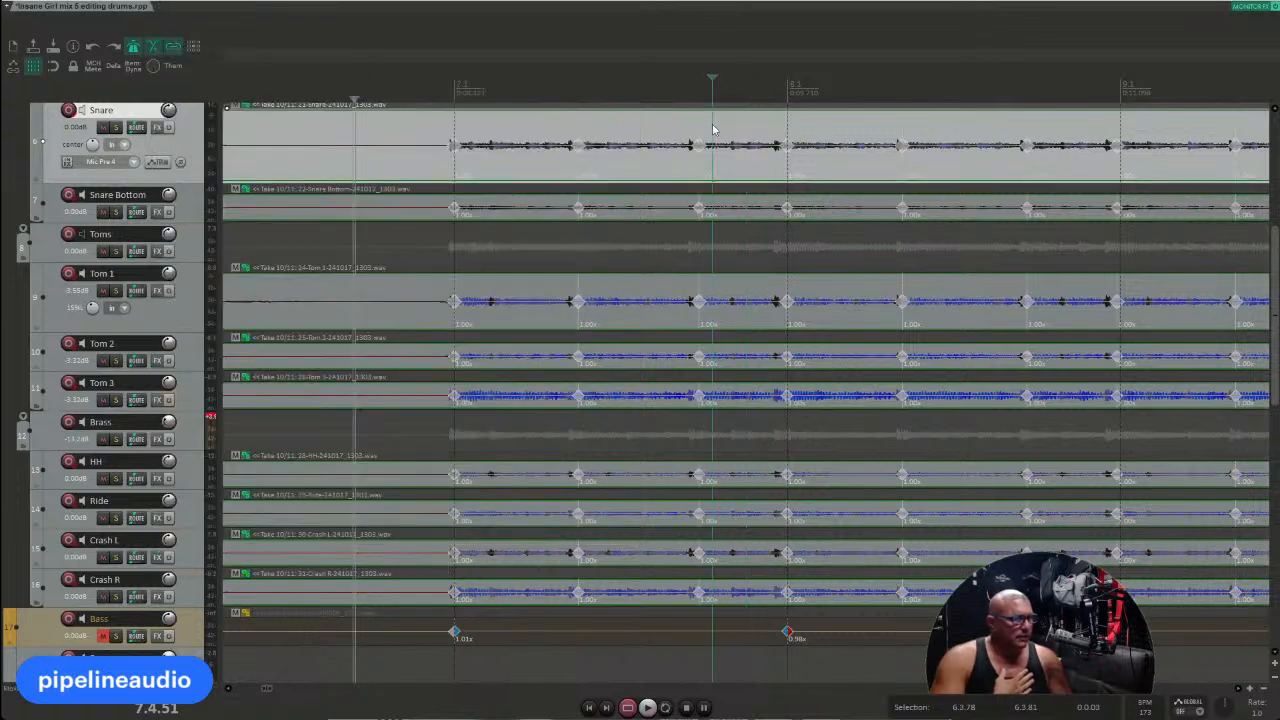
Step: Make a time selection from 6.4.82 to 8.1.35 around the stretch markers of measure 7
click(548, 169)
click(484, 174)
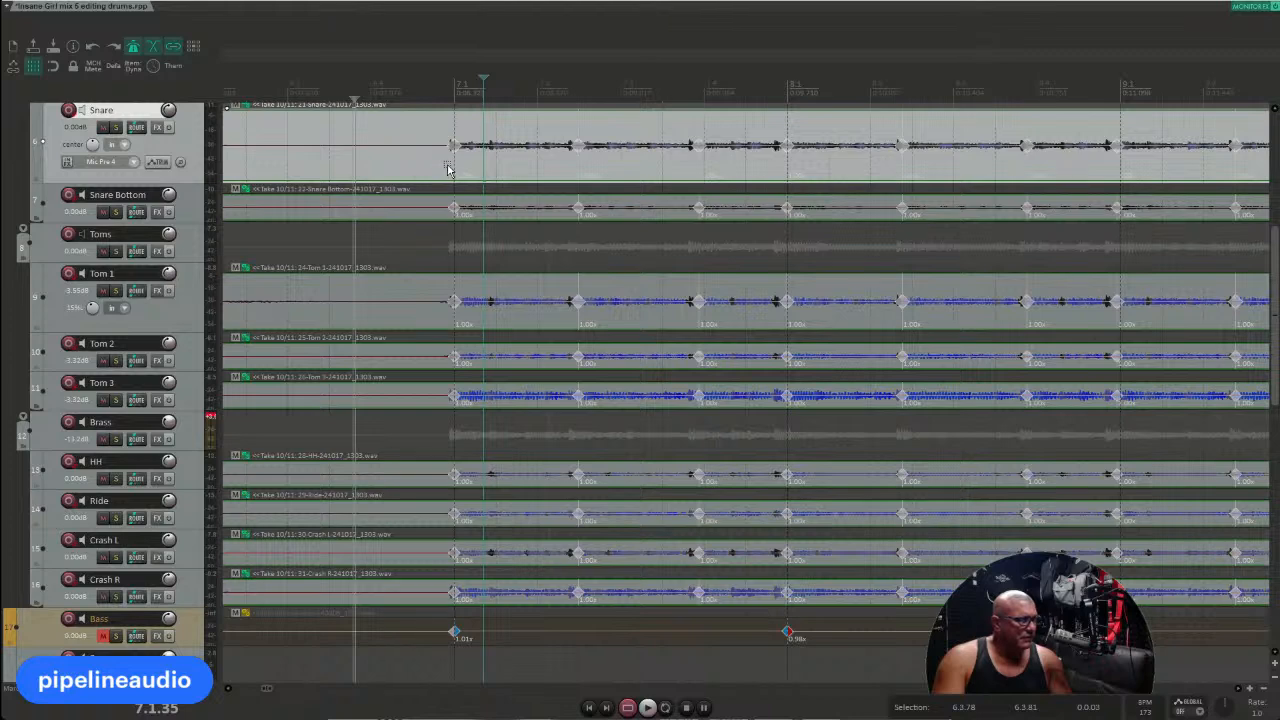
drag(441, 171, 816, 172)
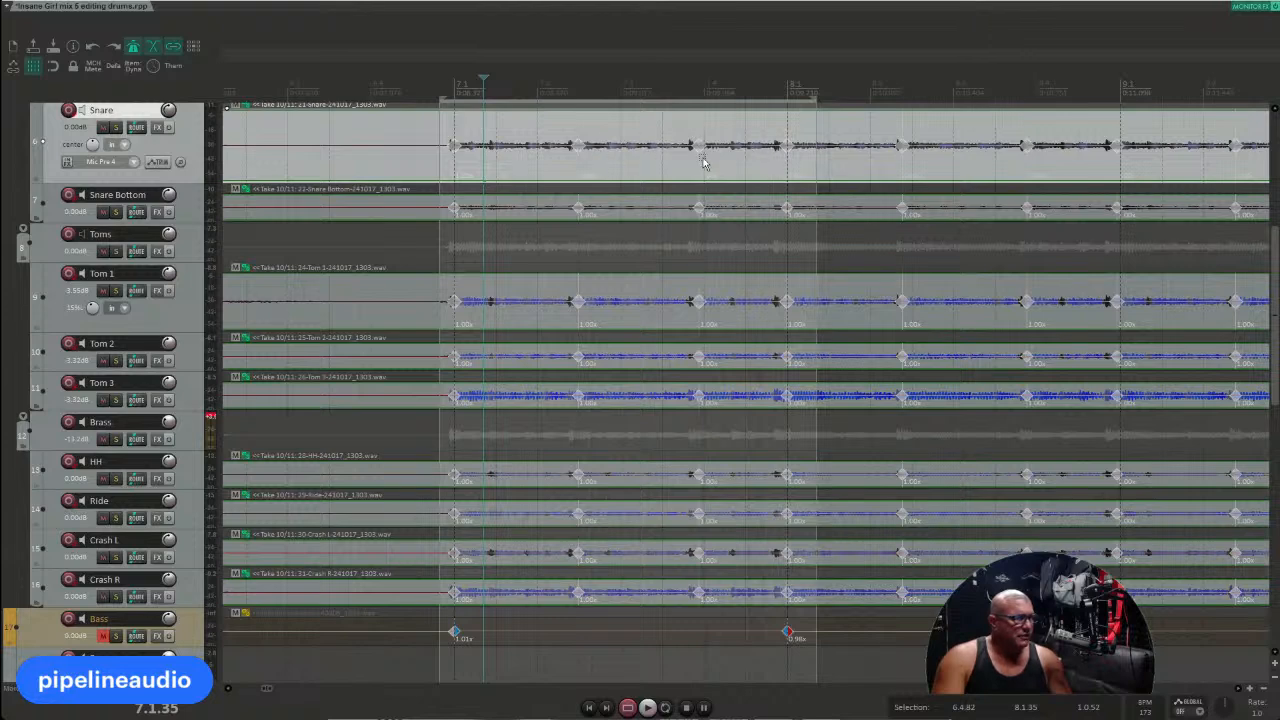
Step: Look up which action is assigned to the X shortcut in the action list
click(215, 2)
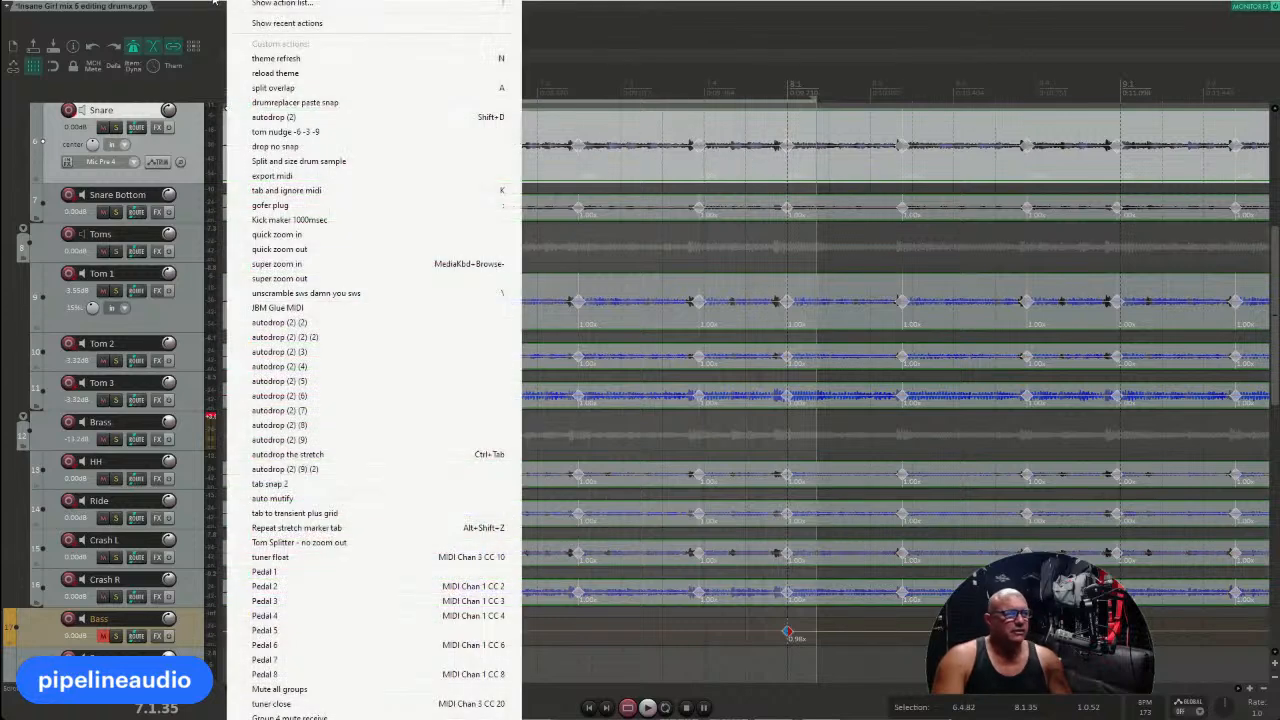
click(287, 7)
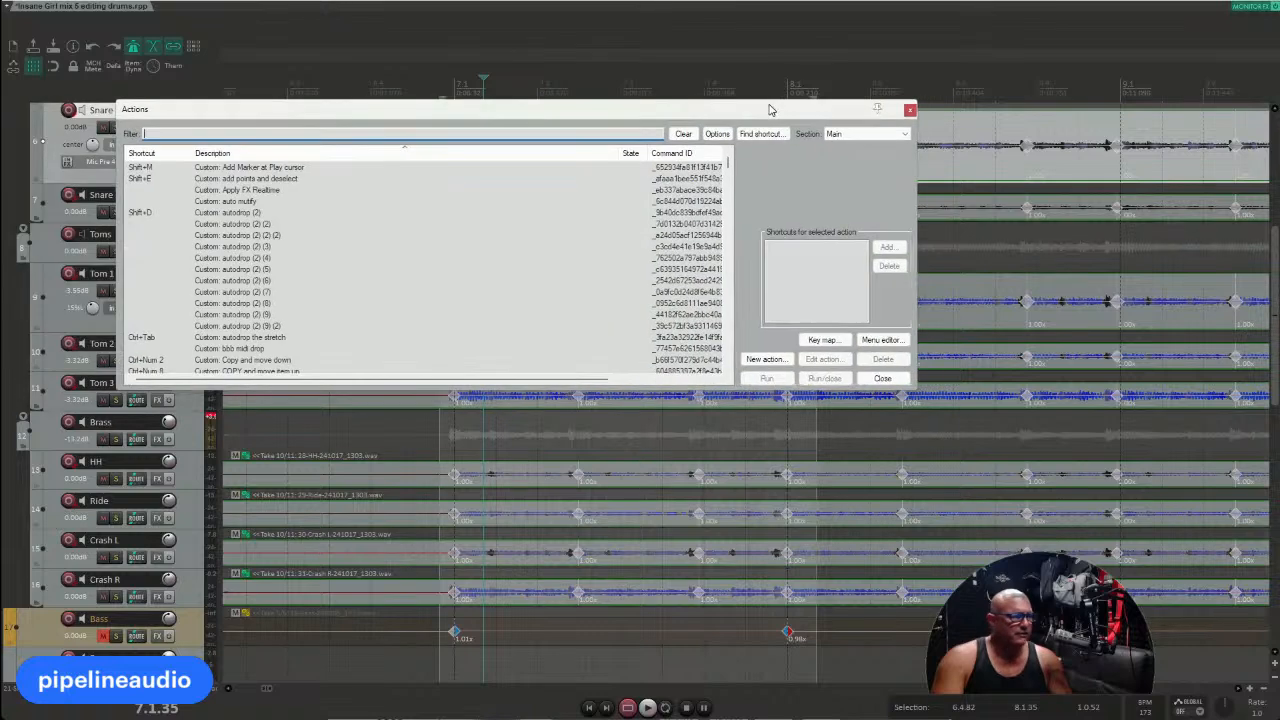
click(762, 133)
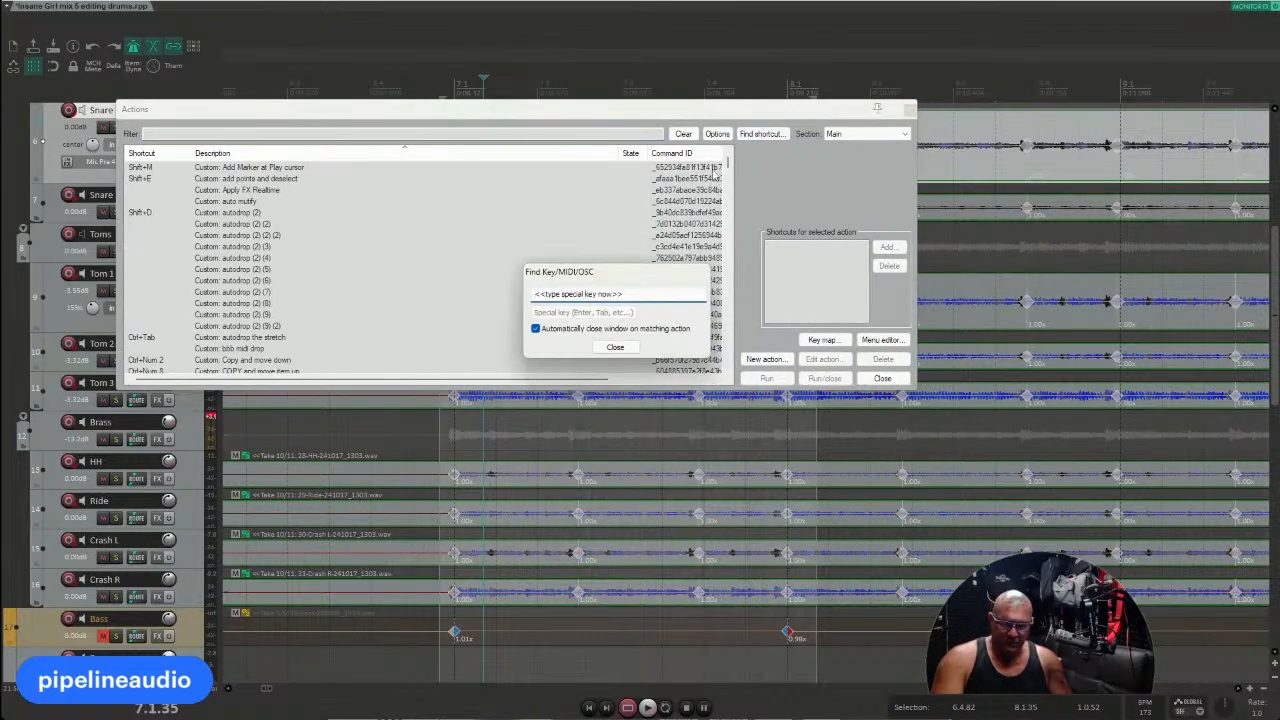
key(x)
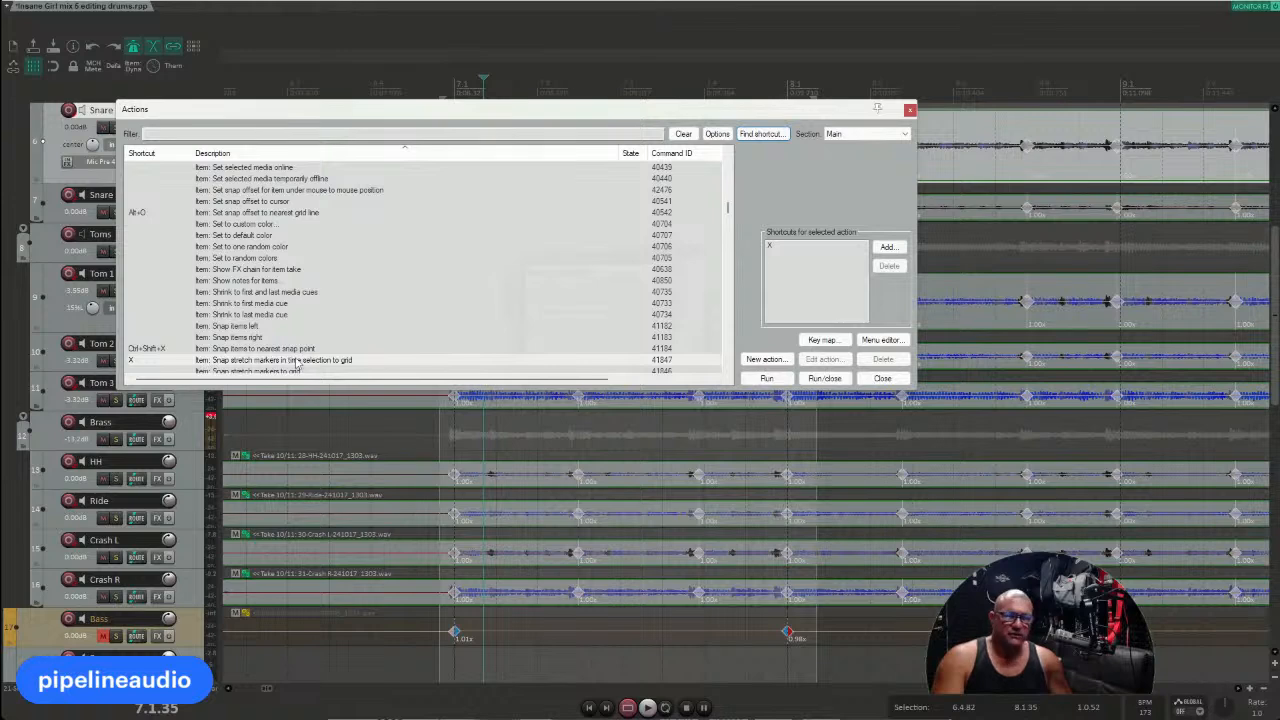
click(882, 378)
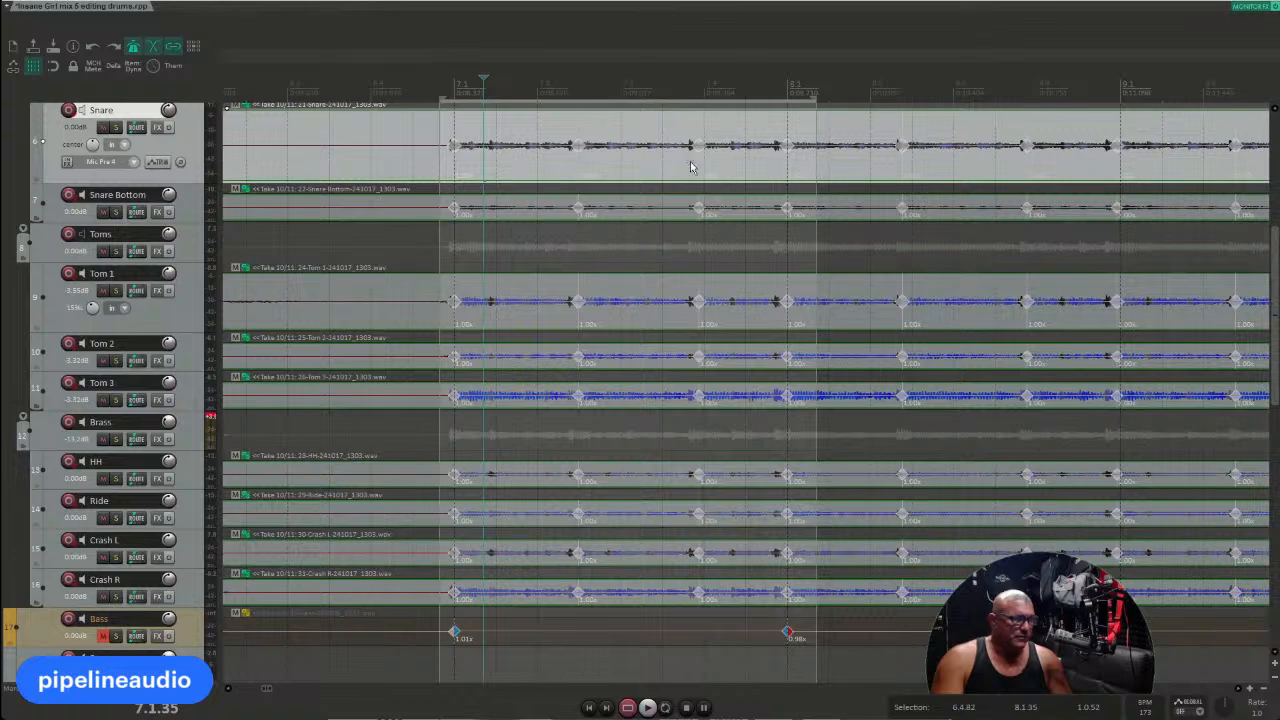
Step: Snap the drum stretch markers in the time selection to the grid and place the edit cursor at 6.4.72, just before measure 7
click(603, 180)
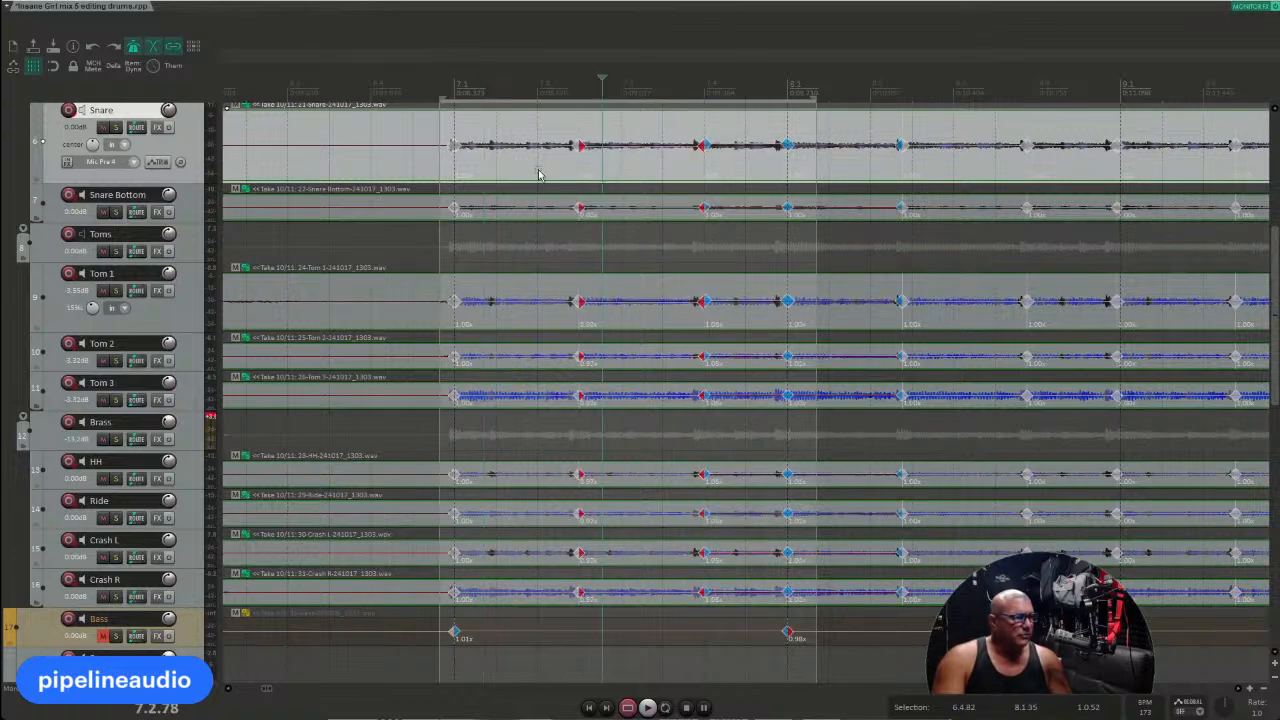
click(431, 170)
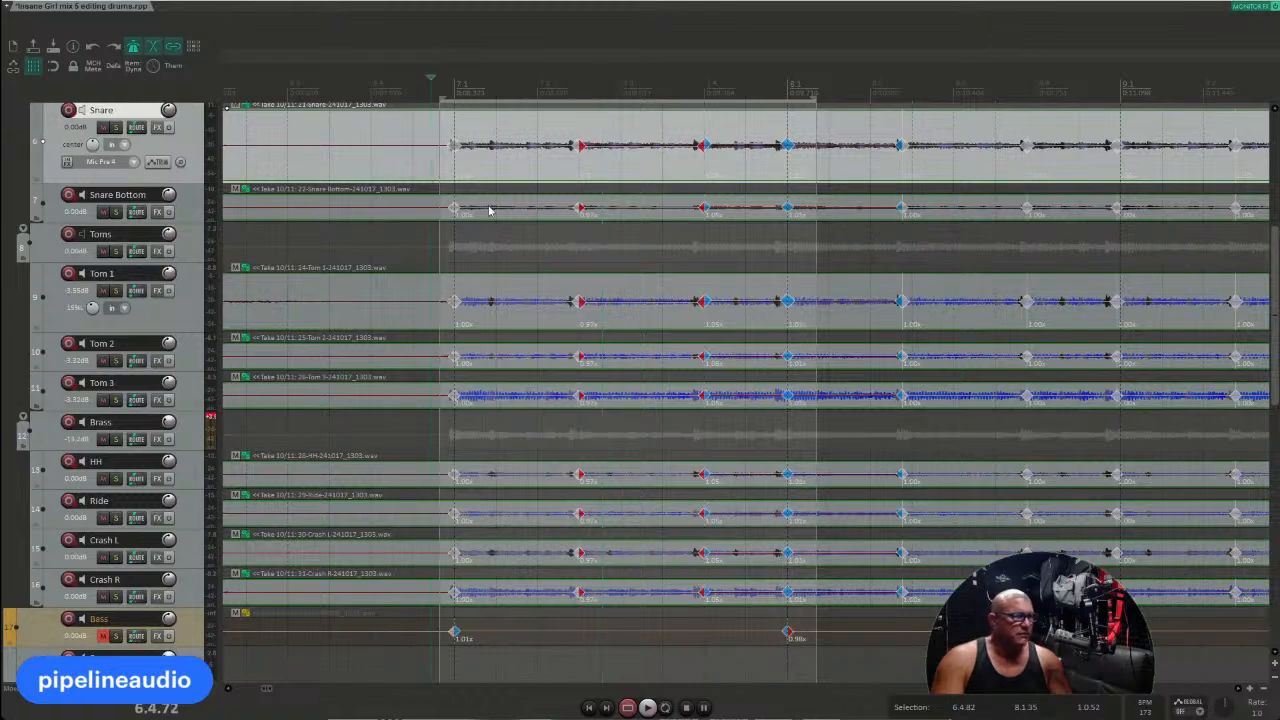
Step: Turn off the metronome and play the corrected drums from 6.4.67, just before measure 7
scroll(522, 180, up, 2)
scroll(146, 210, up, 5)
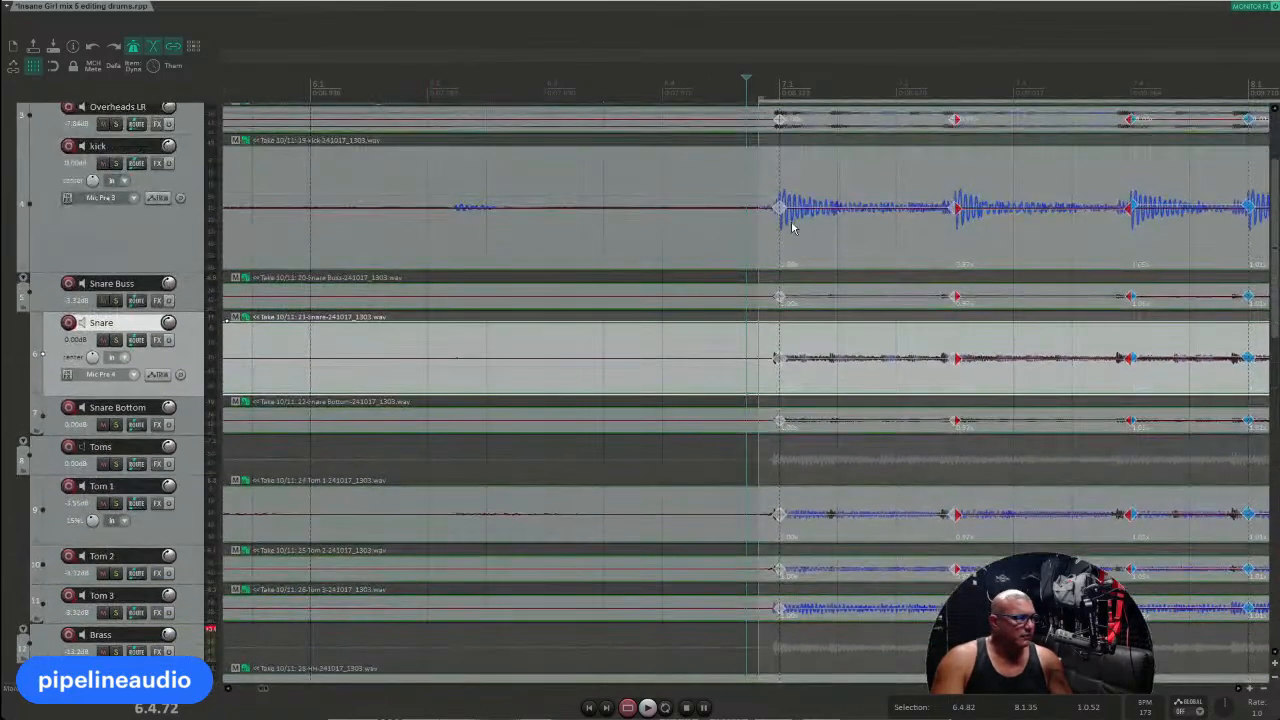
scroll(796, 226, down, 2)
click(946, 251)
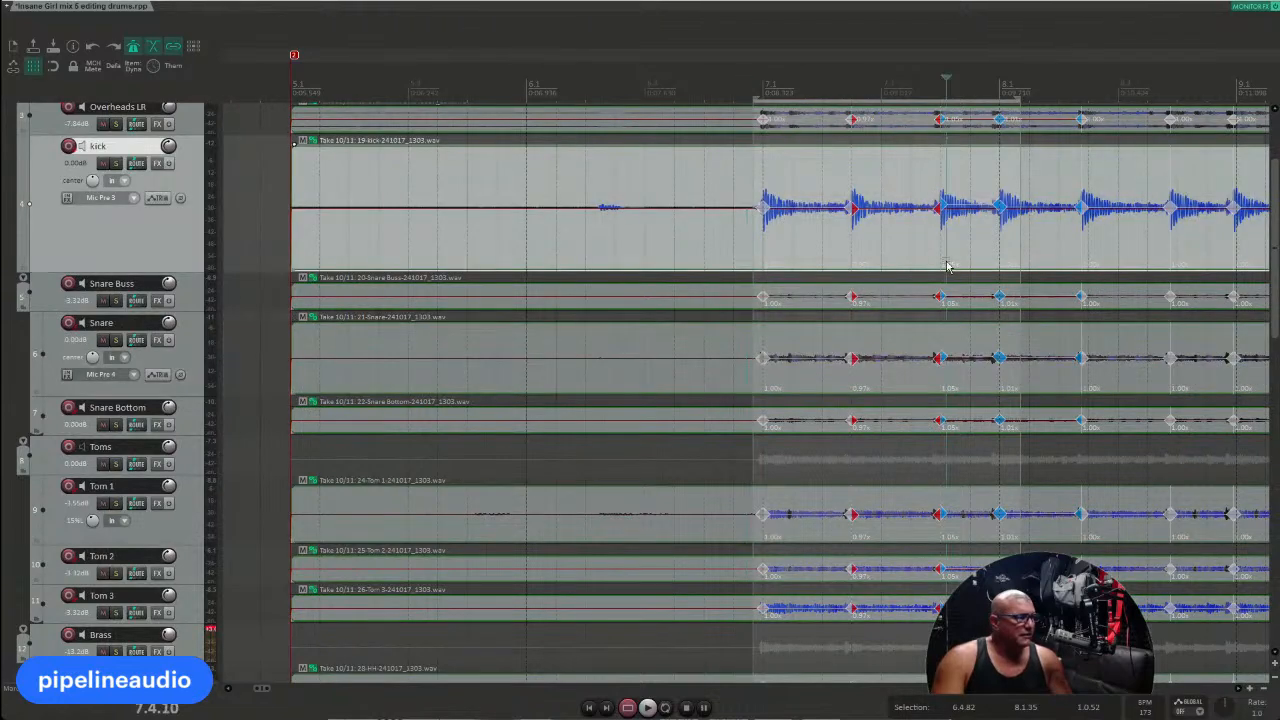
scroll(786, 243, up, 3)
scroll(571, 208, down, 2)
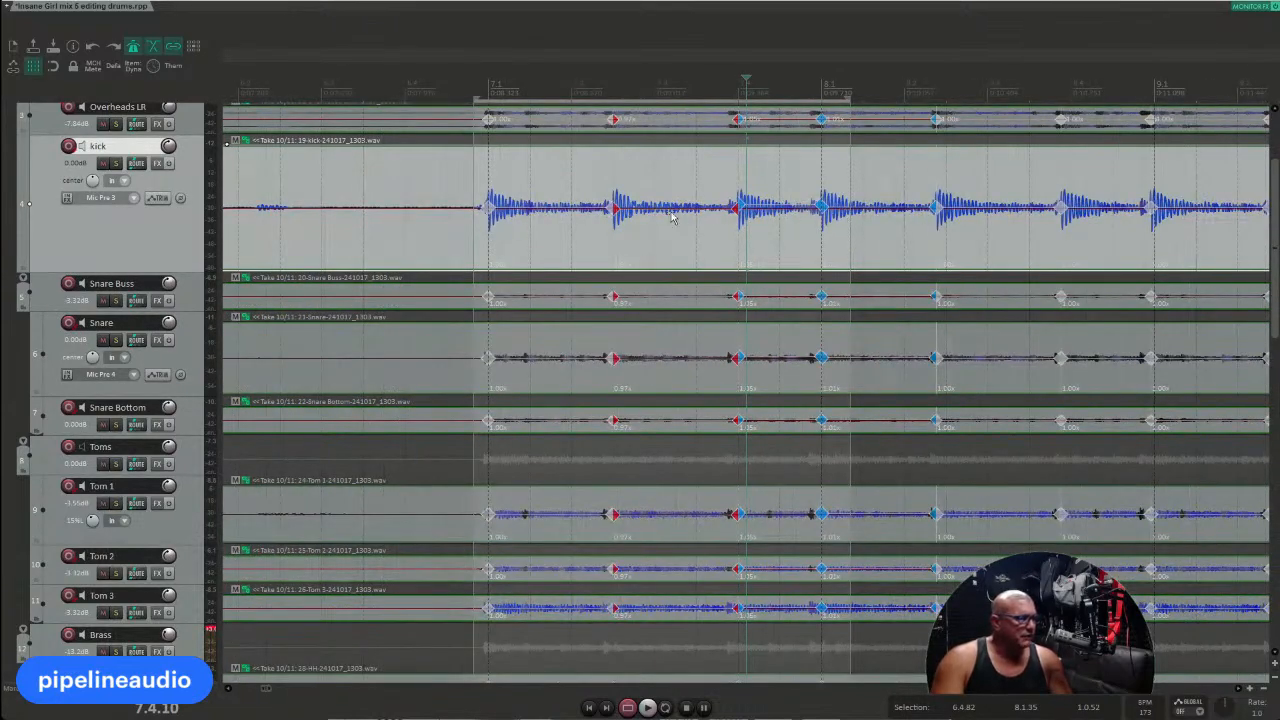
click(460, 244)
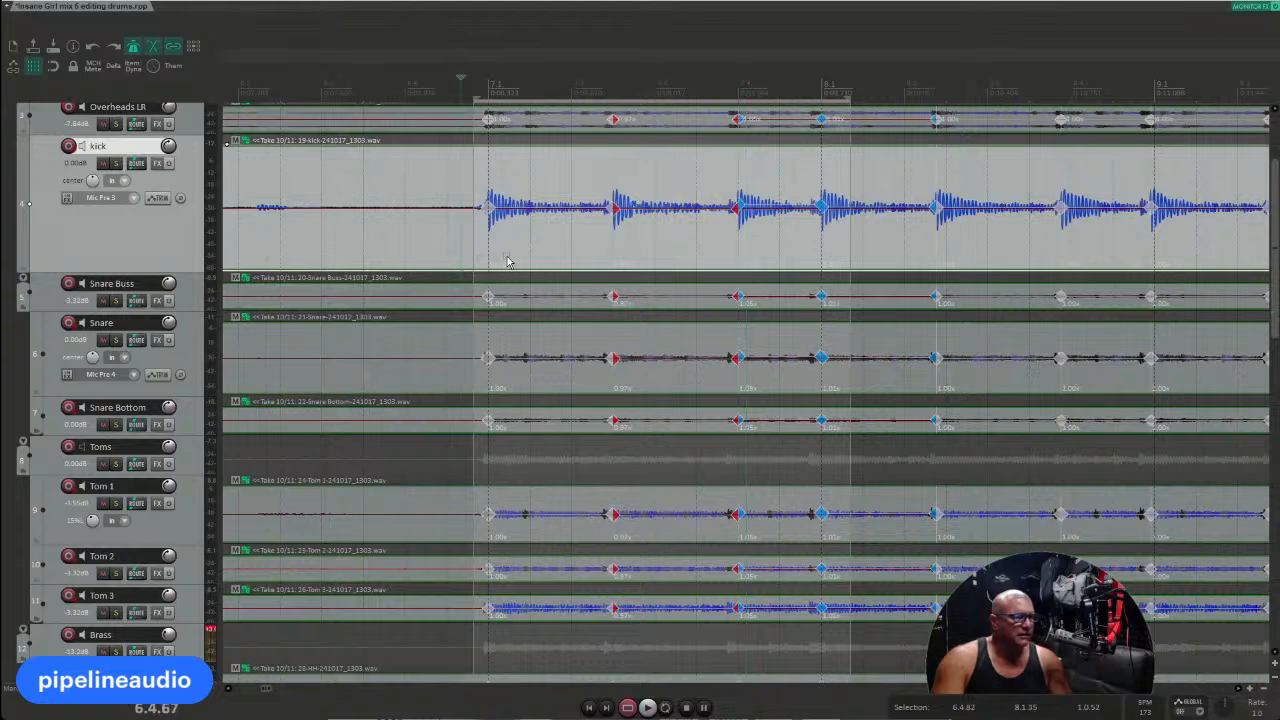
key(space)
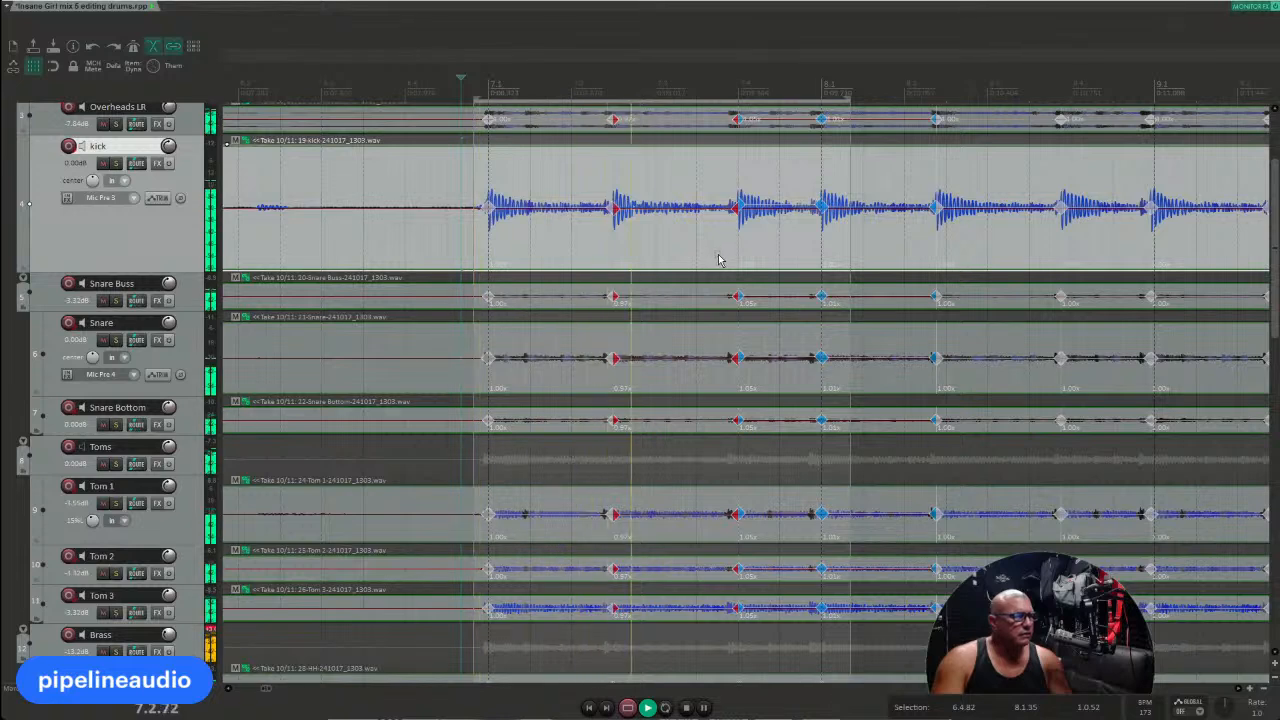
Step: Make a time selection from 7.4.83 to 9.4.78 and snap the drum stretch markers inside it to the grid
scroll(860, 290, down, 3)
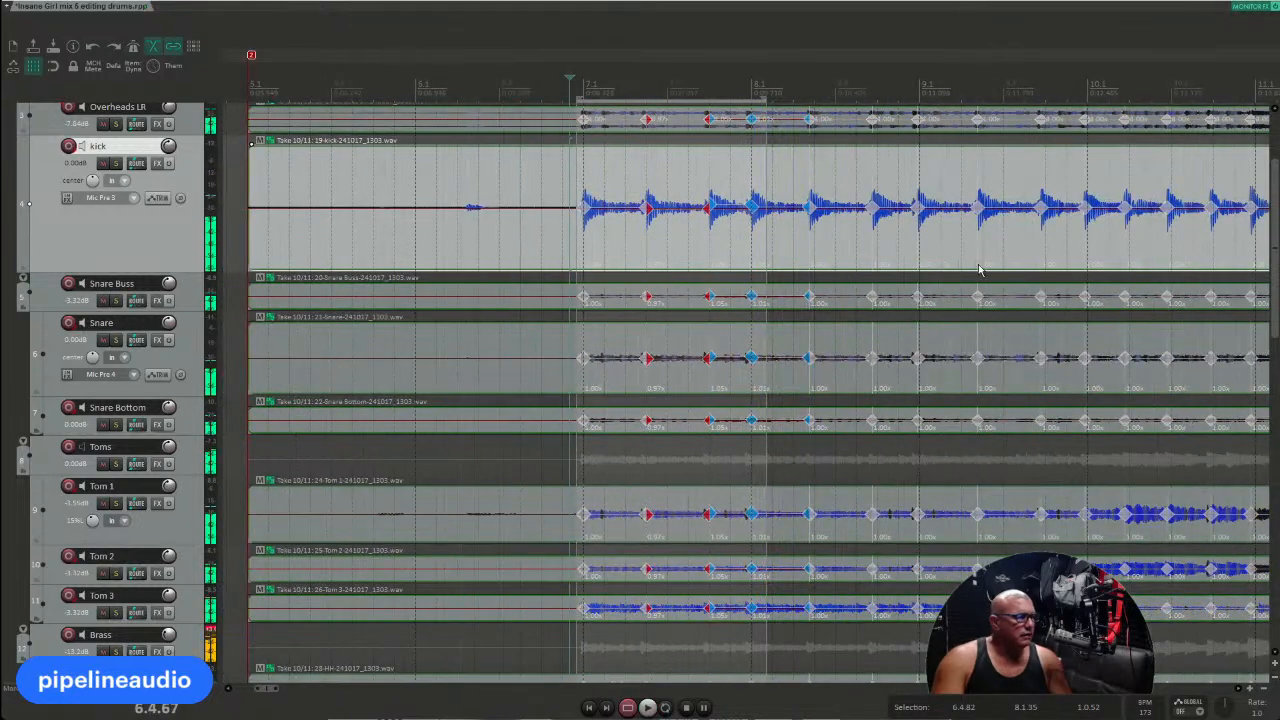
scroll(683, 249, up, 3)
scroll(588, 236, down, 2)
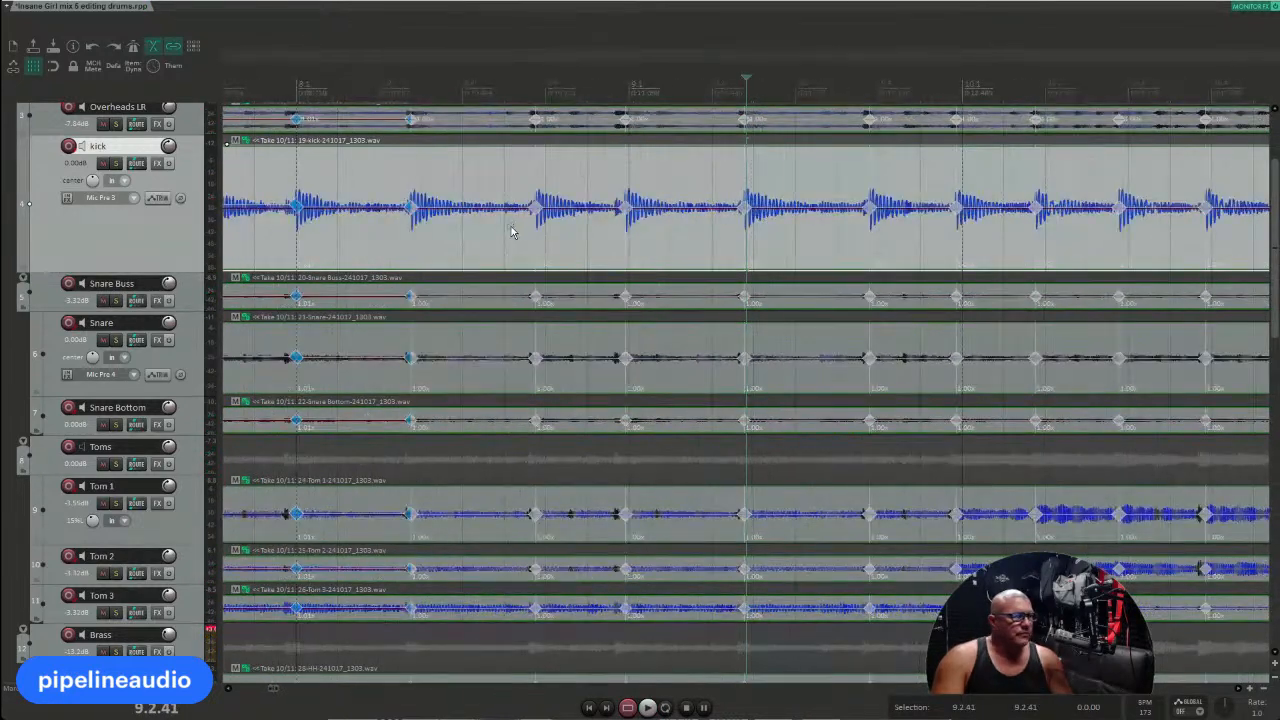
scroll(435, 243, down, 2)
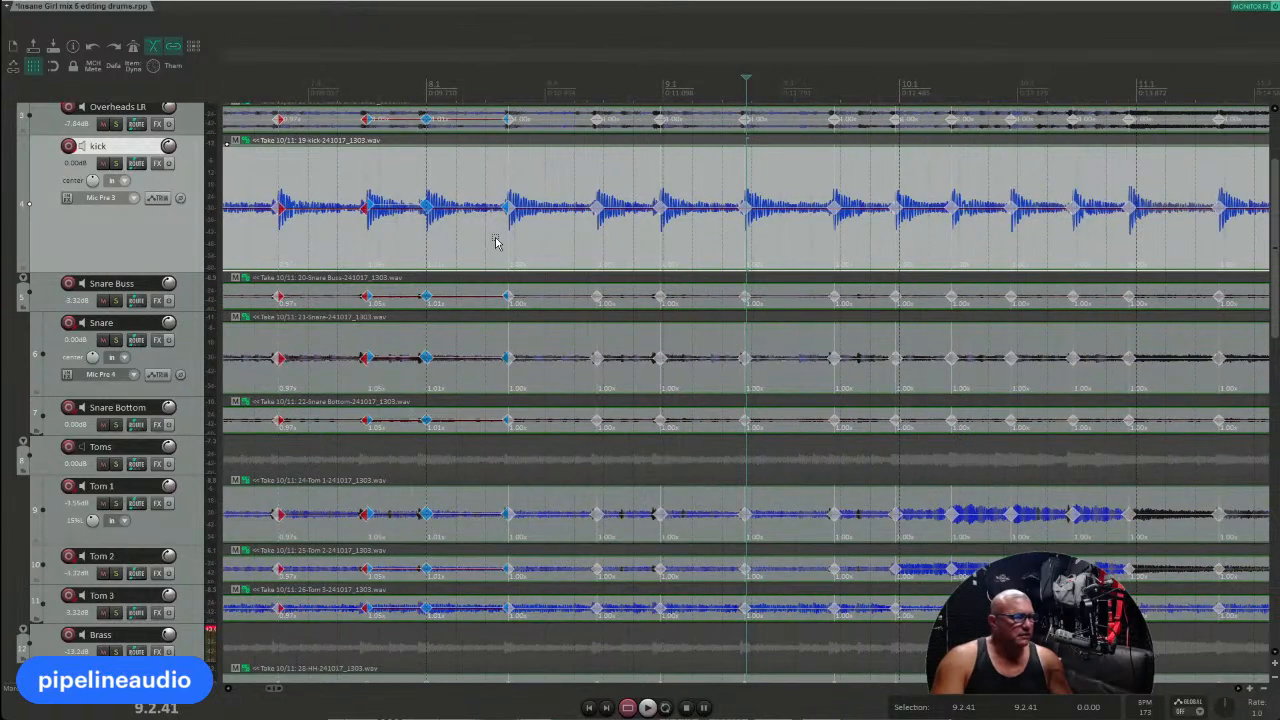
drag(495, 242, 797, 263)
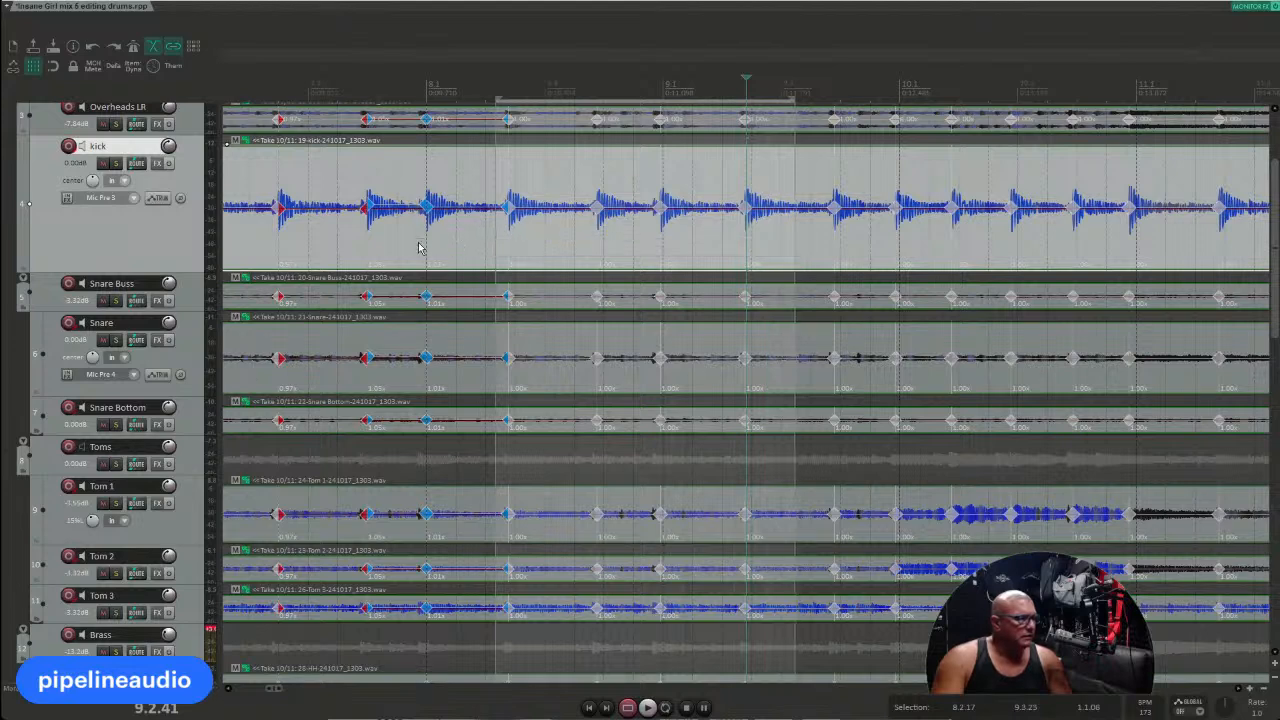
drag(418, 252, 886, 251)
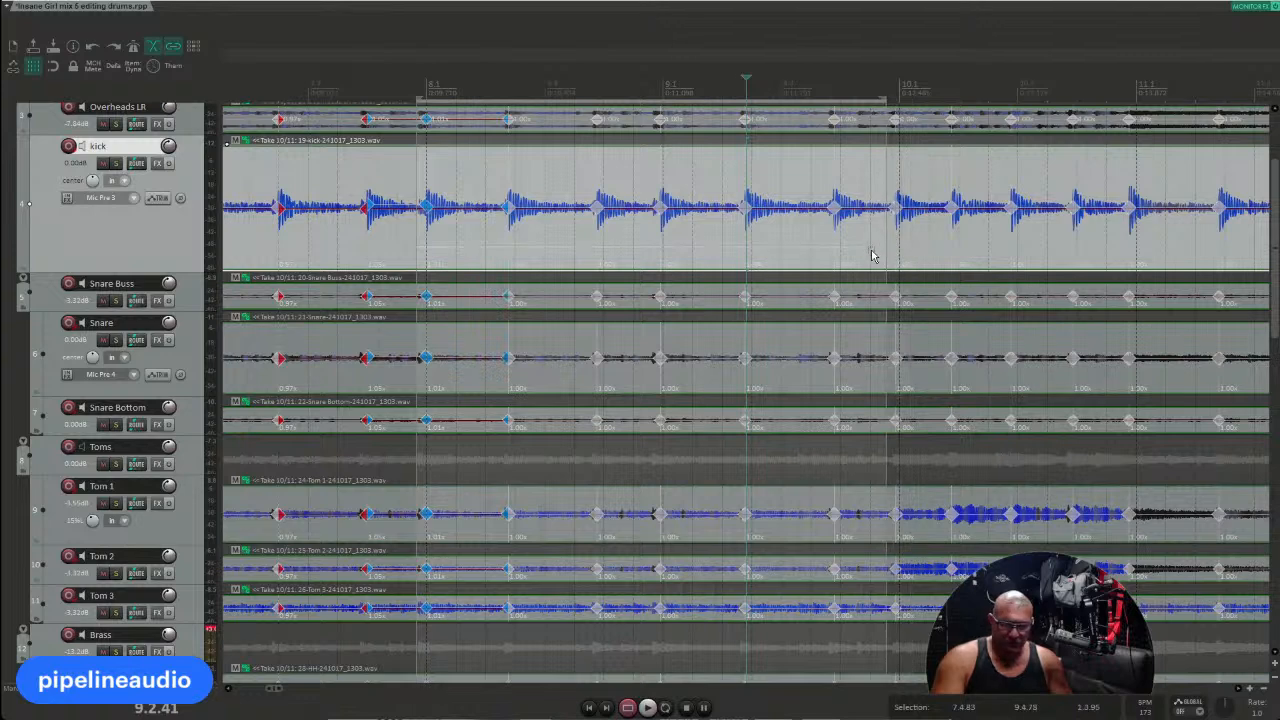
key(q)
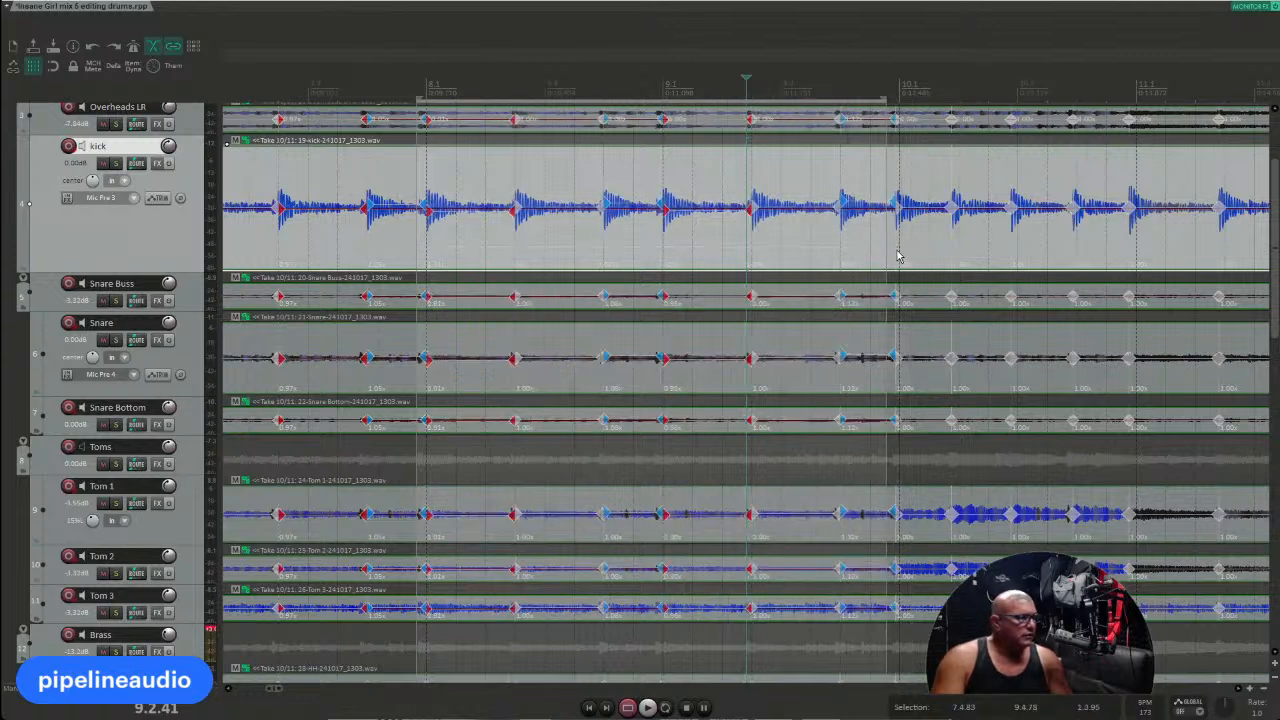
Step: Snap the drum stretch markers between 9.4.88 and 12.4.81 to the grid, and make a new time selection from 12.4.73 to 14.2.36
drag(893, 254, 1076, 238)
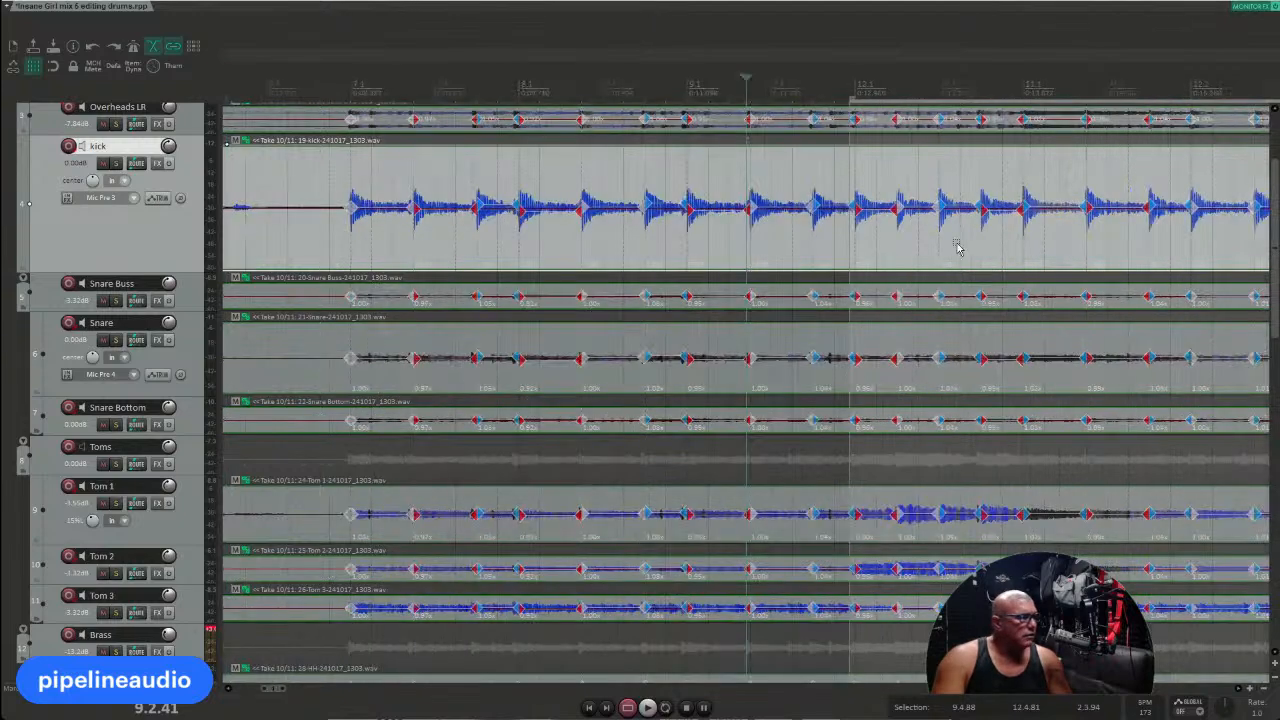
scroll(1060, 242, down, 5)
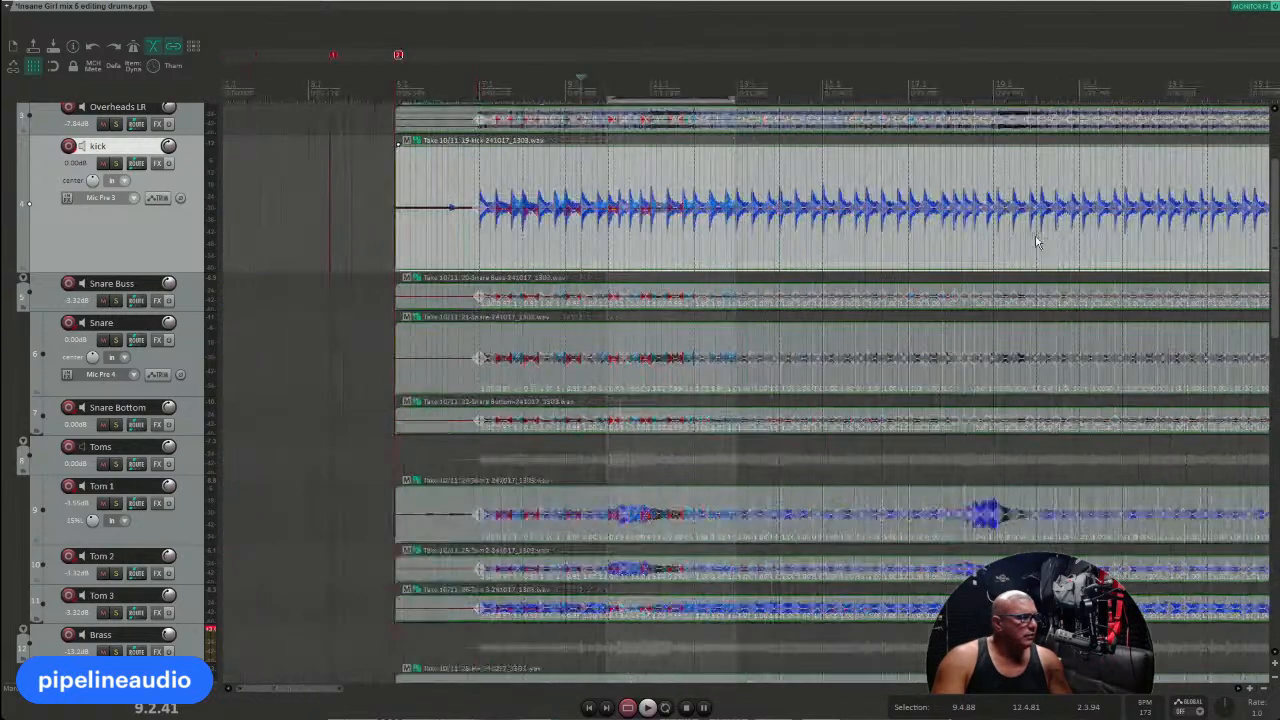
click(534, 237)
scroll(560, 240, up, 4)
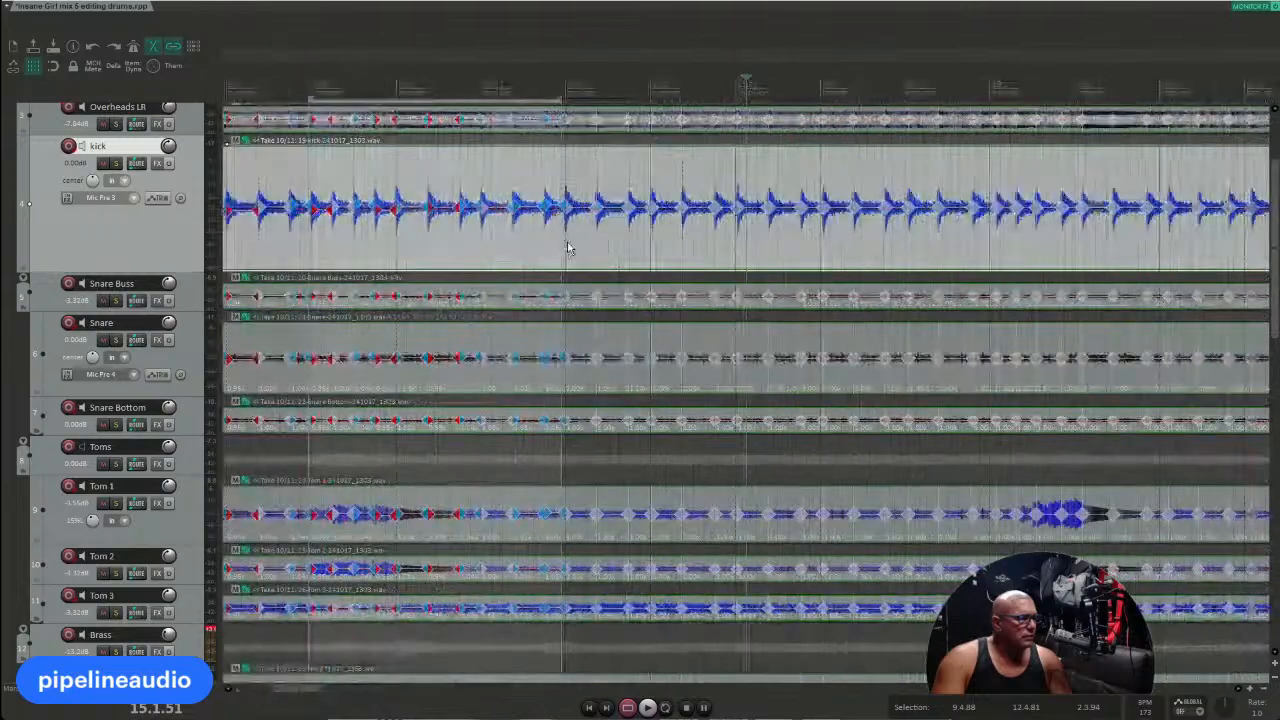
scroll(748, 232, up, 6)
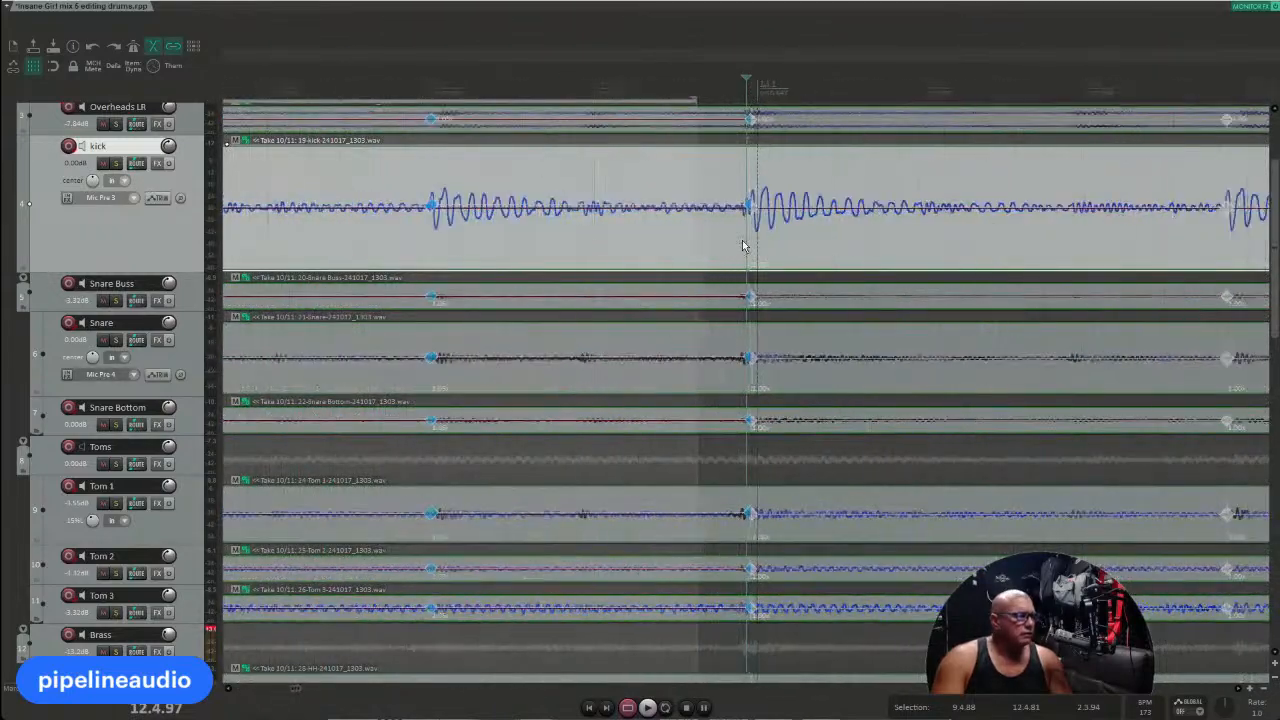
drag(731, 247, 895, 242)
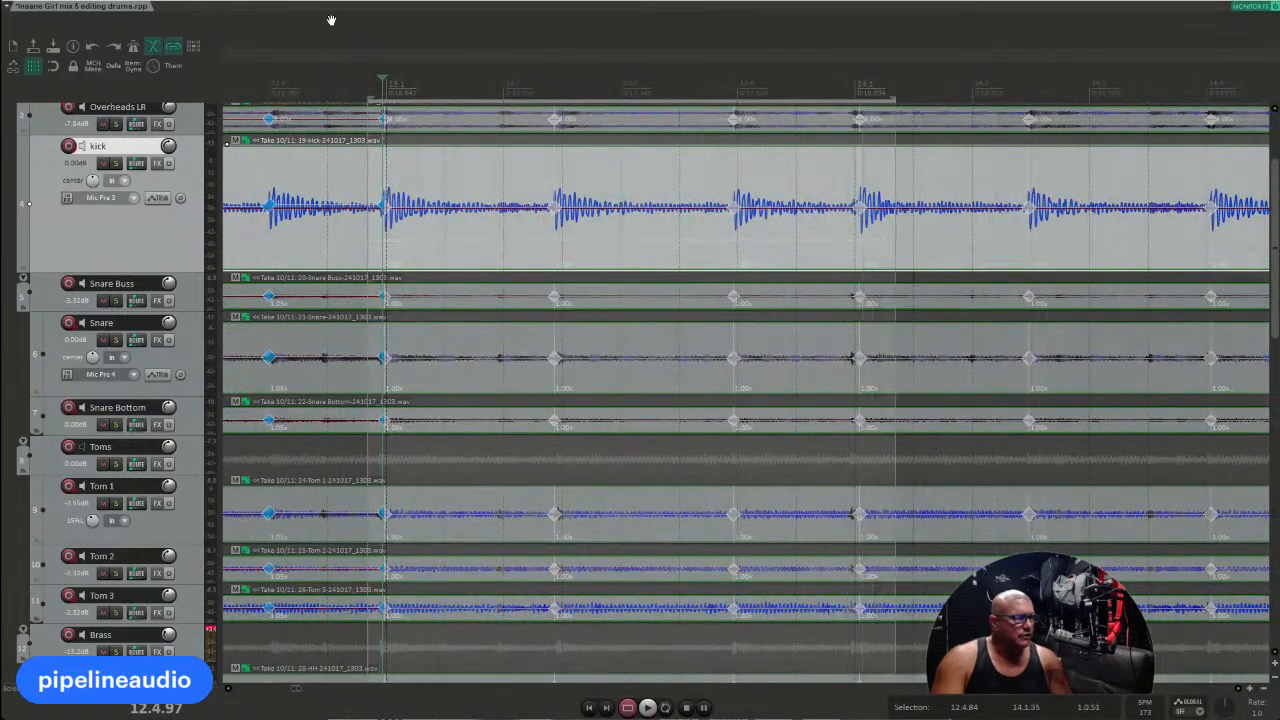
drag(354, 71, 1015, 90)
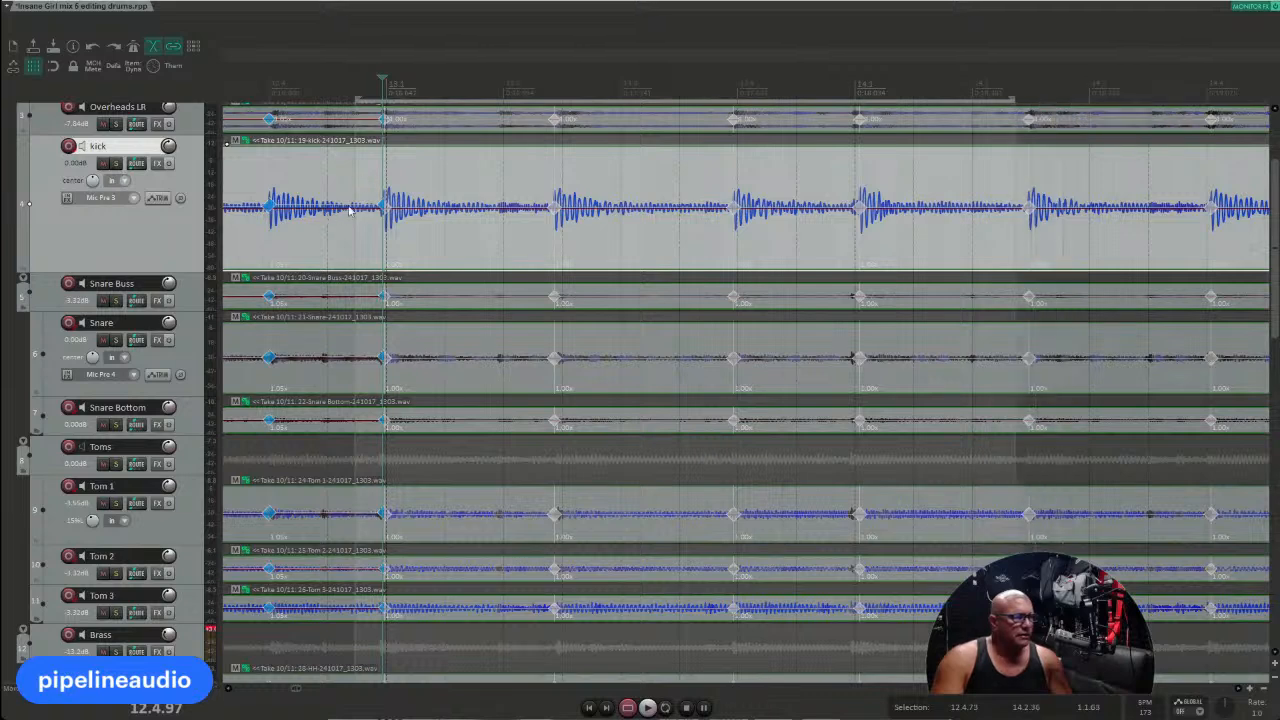
Step: Switch the interface theme to MyLightDefault_7.0
click(167, 3)
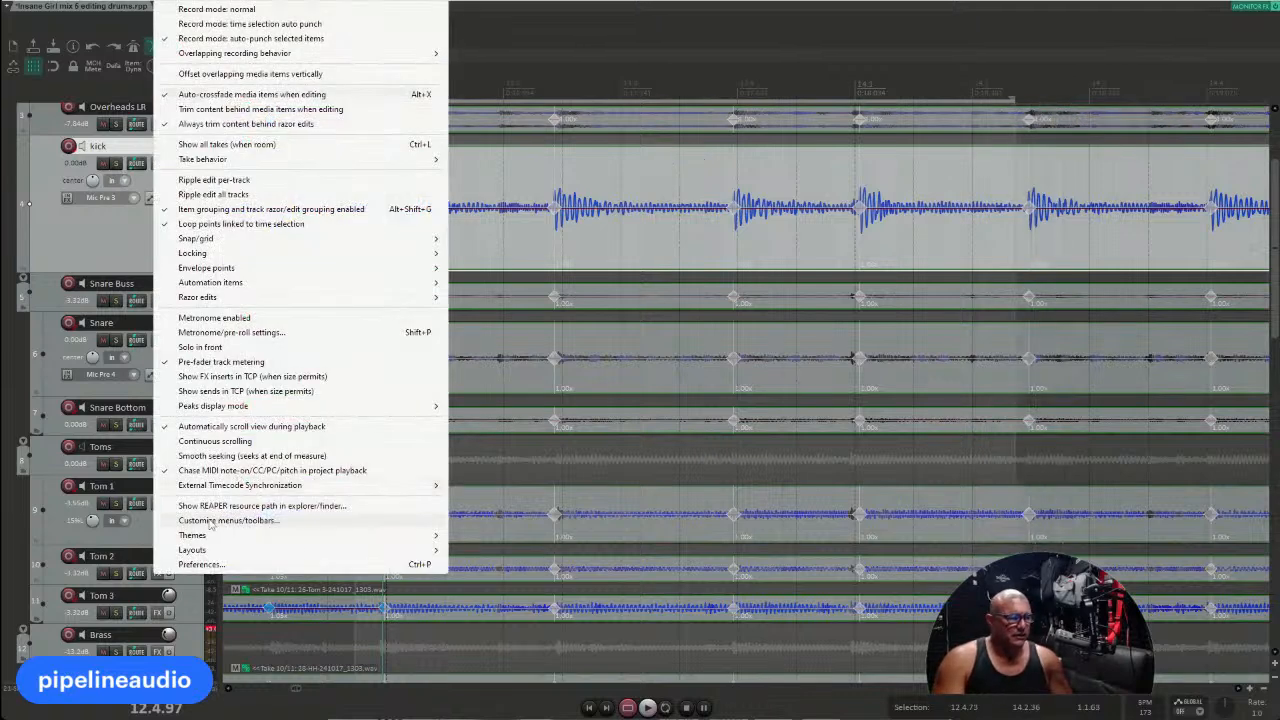
mouse_move(268, 537)
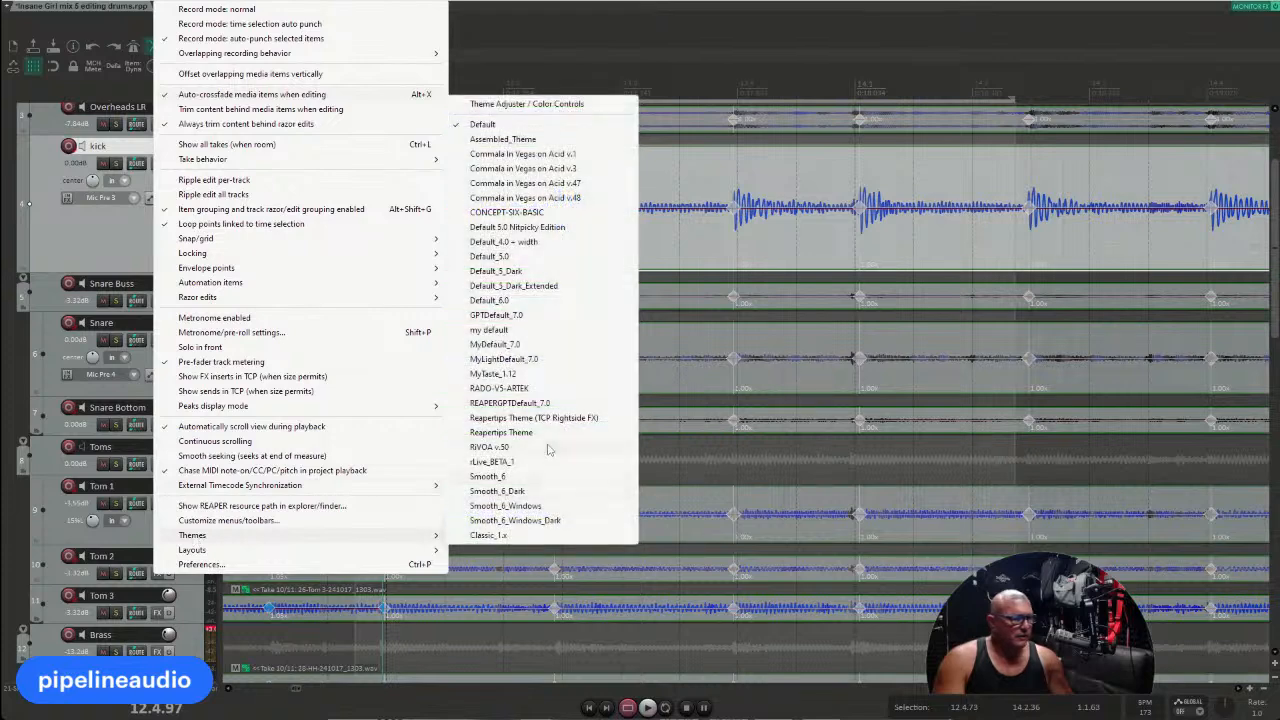
click(494, 360)
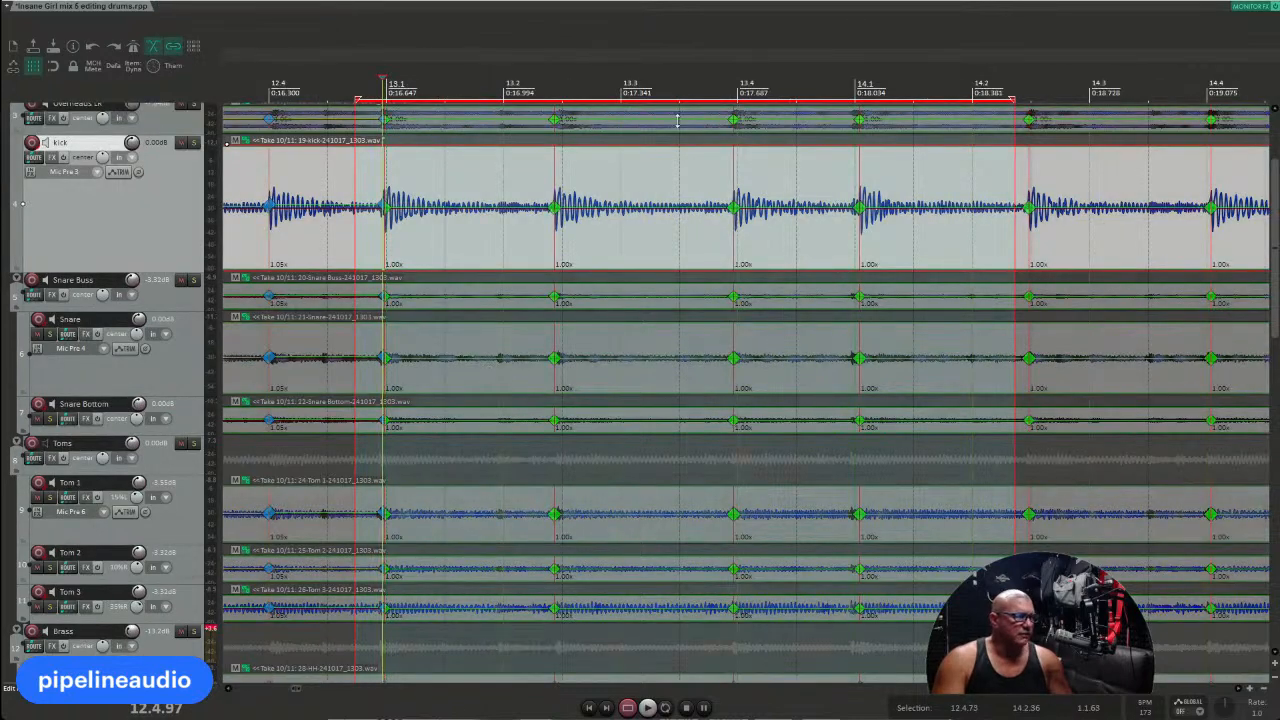
Step: Extend the time selection to cover 12.4.74 to 14.3.32 and snap its drum stretch markers to the grid
drag(357, 247, 1127, 249)
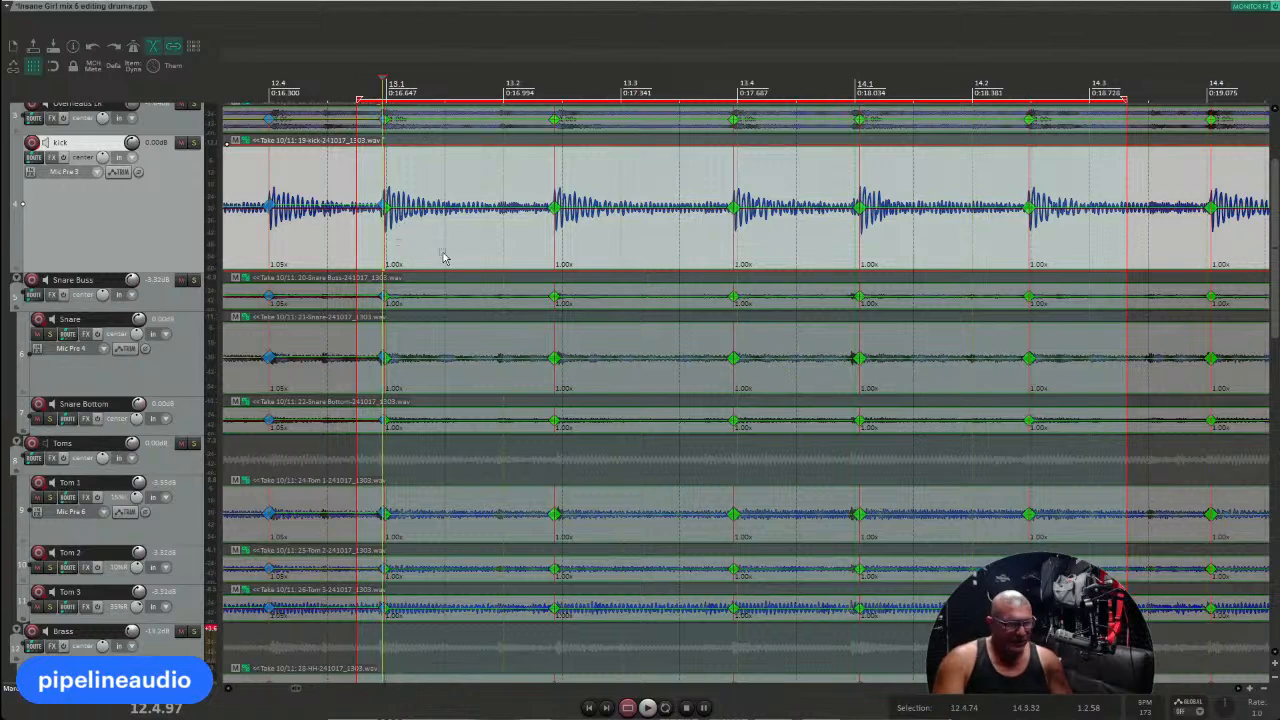
key(q)
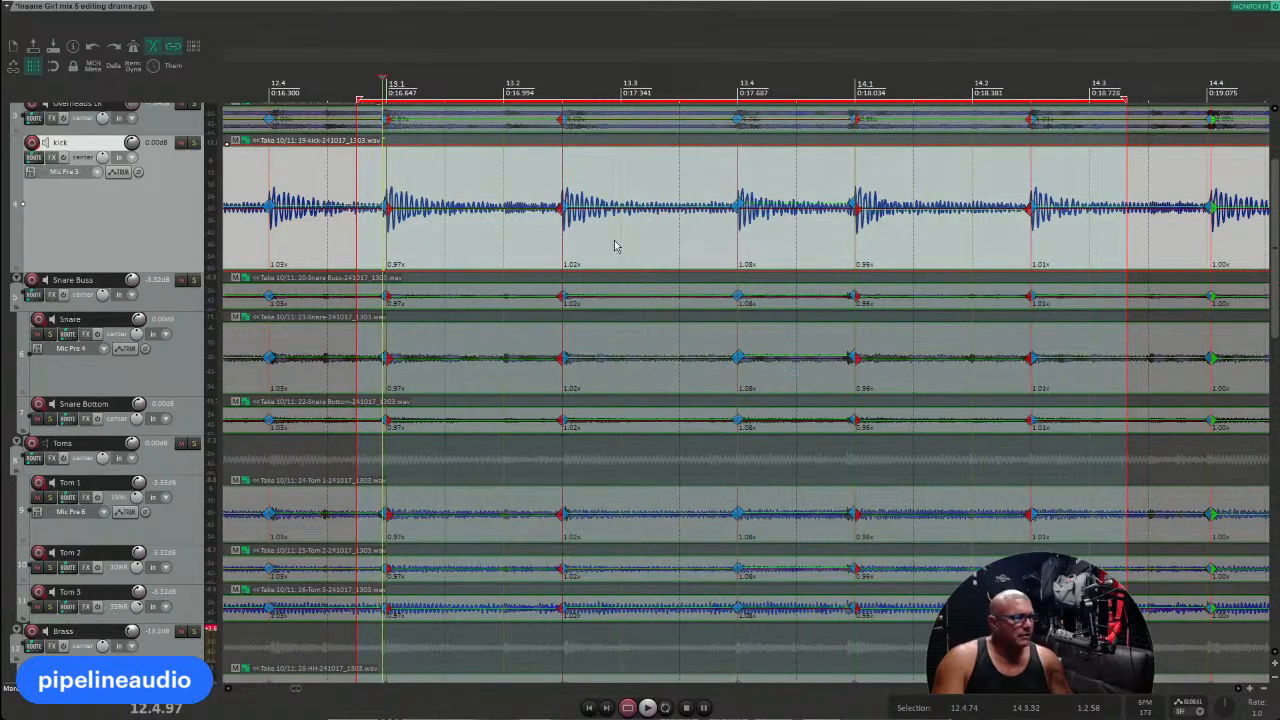
scroll(923, 276, down, 2)
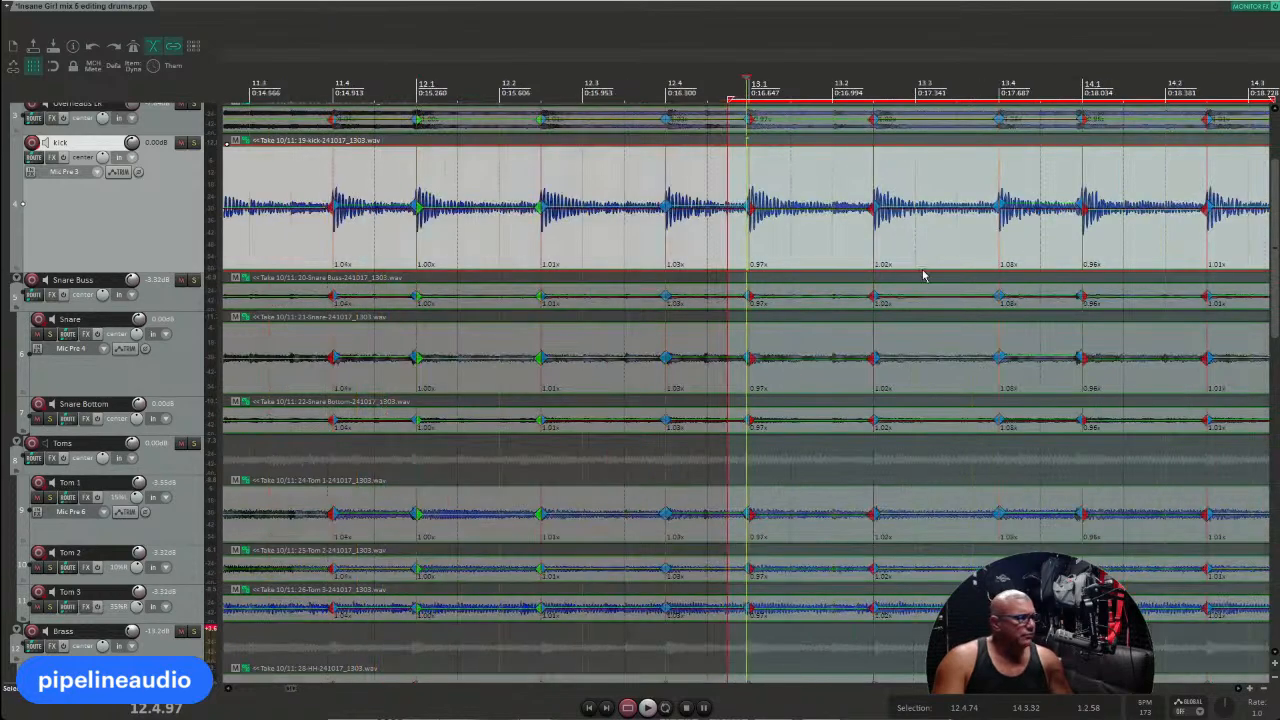
Step: Time-select 14.3.89 to 16.4.85 and snap the drum stretch markers in that range to the grid
scroll(923, 276, down, 2)
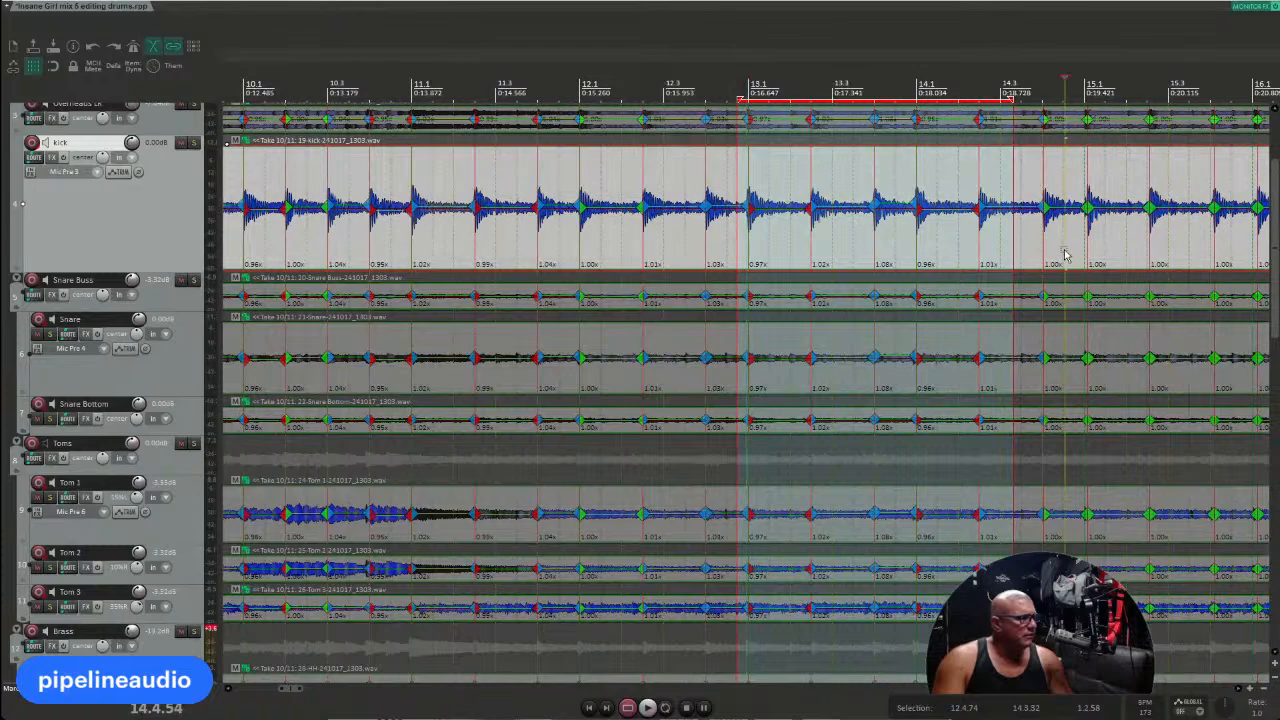
scroll(1065, 255, up, 3)
drag(671, 240, 958, 229)
scroll(1062, 260, down, 3)
scroll(1100, 260, up, 1)
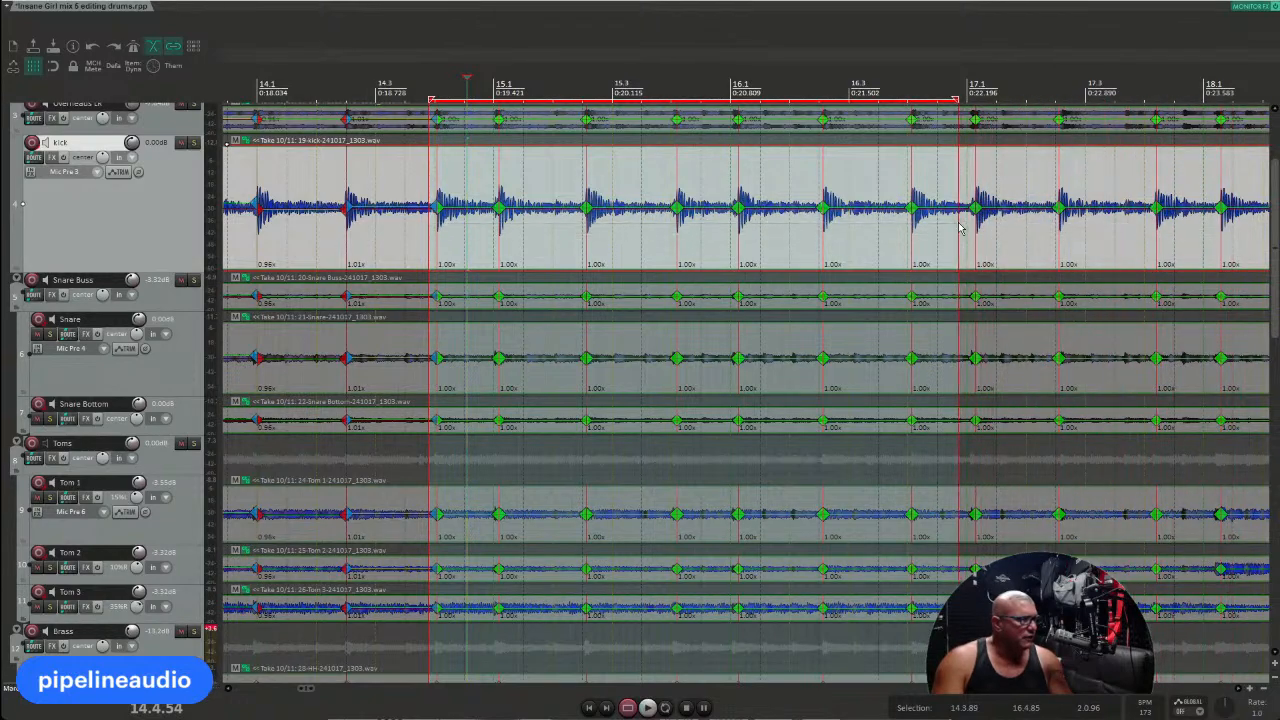
key(q)
Step: Listen to the edited drums from just before measure 7, and replay the tom fill from 10.2.86 while examining its stretch markers up close
scroll(487, 228, down, 4)
scroll(487, 228, down, 1)
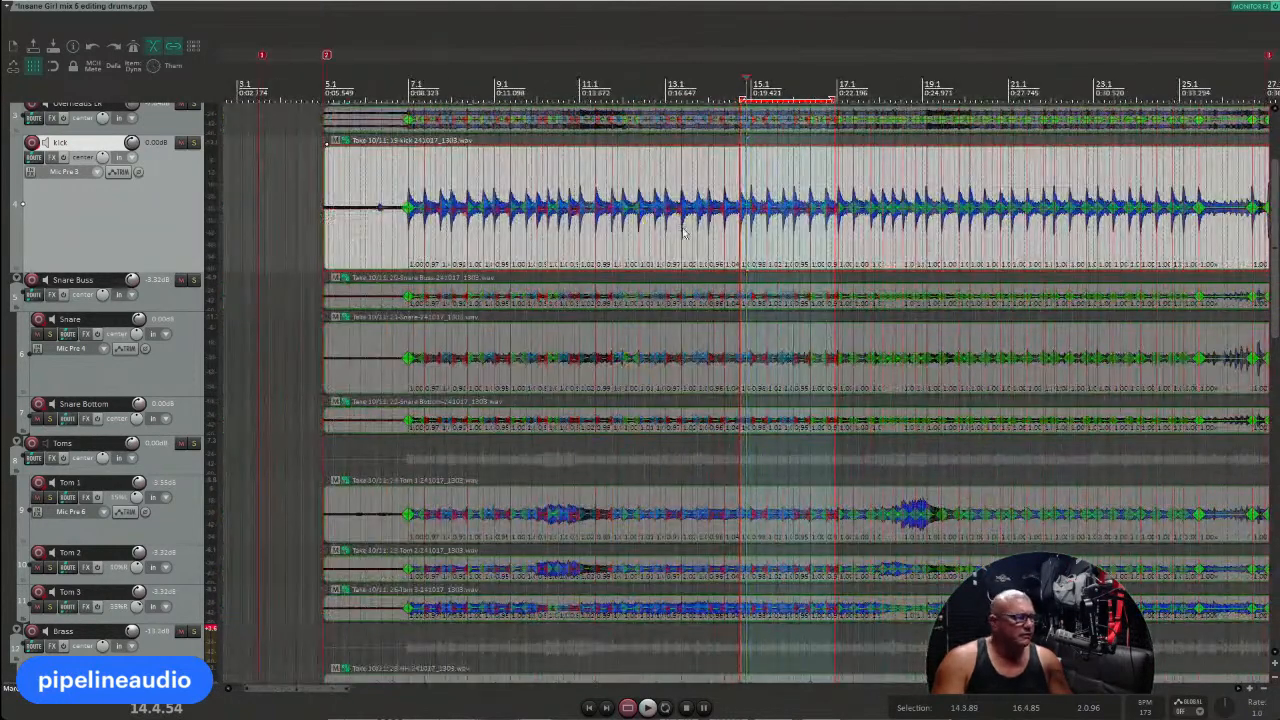
click(401, 232)
key(space)
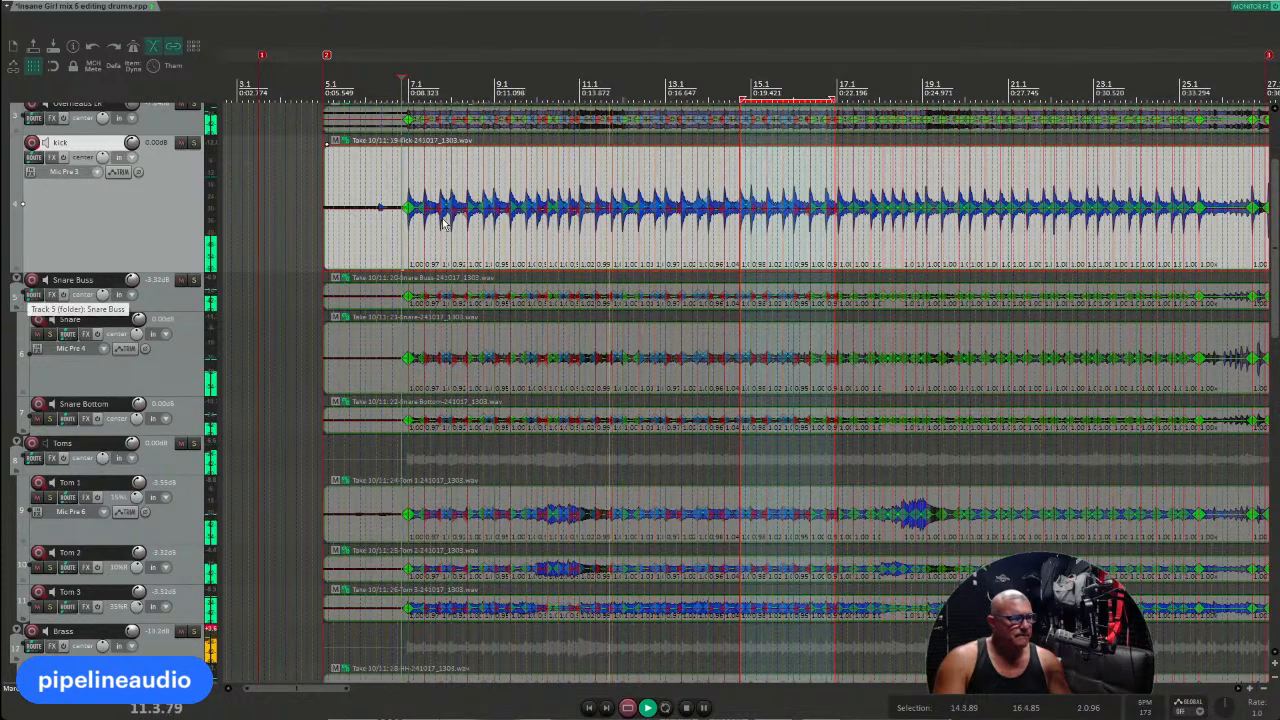
click(558, 244)
key(space)
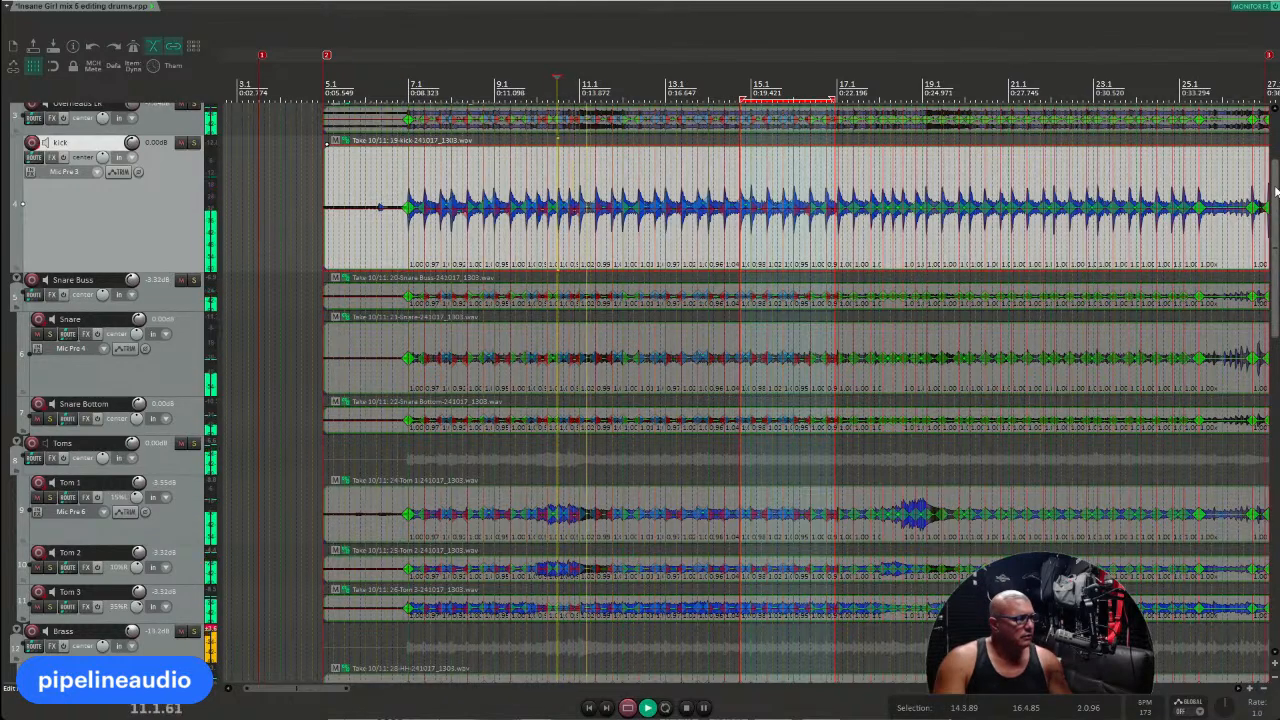
scroll(1272, 305, down, 5)
scroll(686, 363, up, 8)
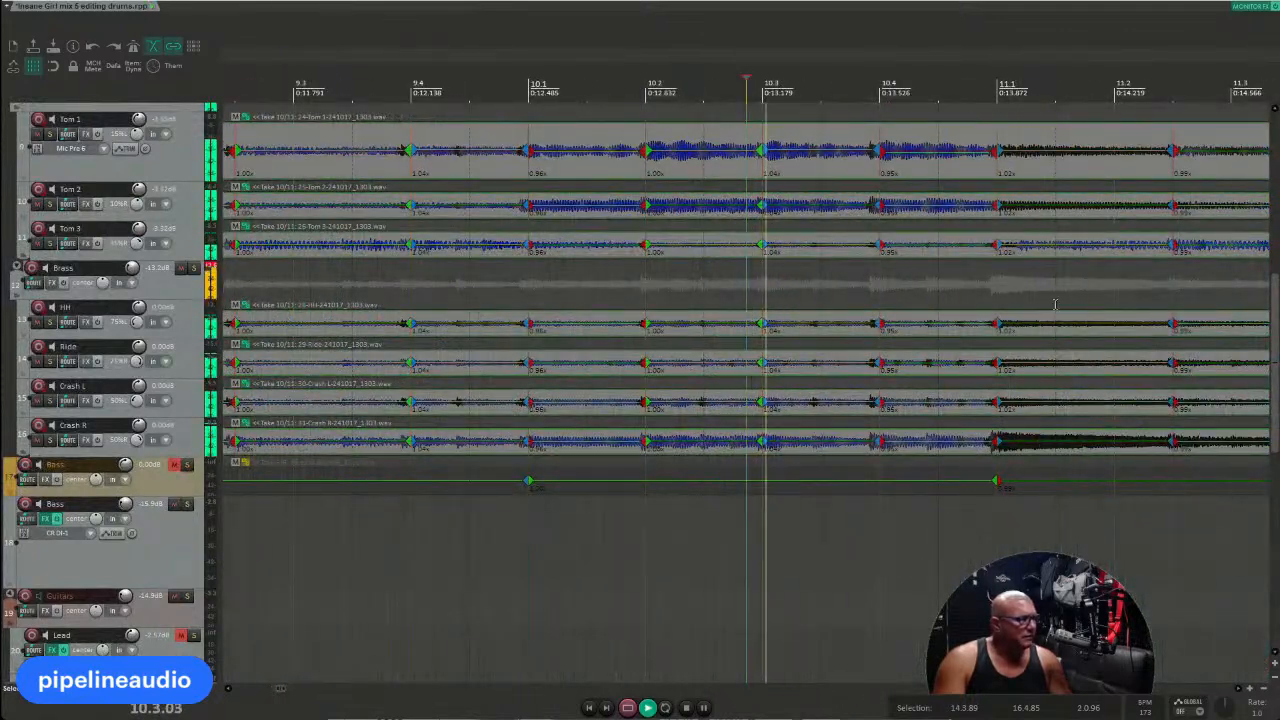
key(space)
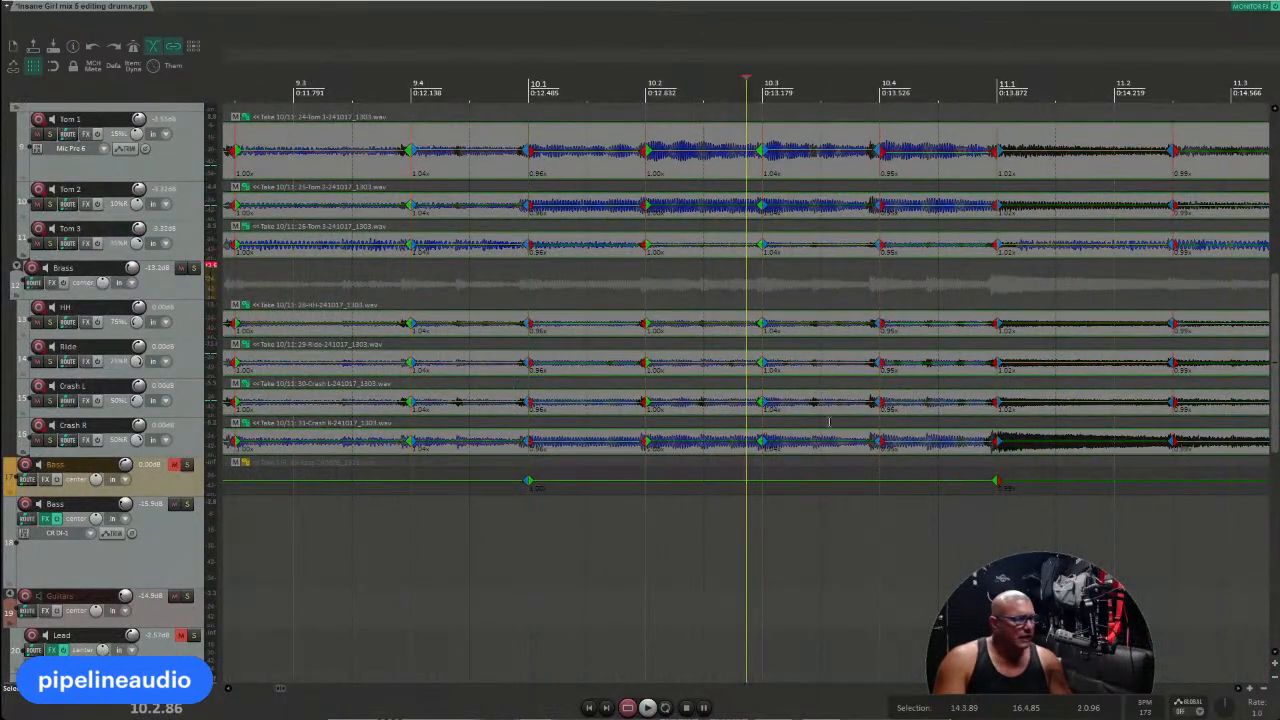
Step: Undo the accidental move of the grouped drum items and increase the height of the Crash R track
drag(752, 452, 938, 437)
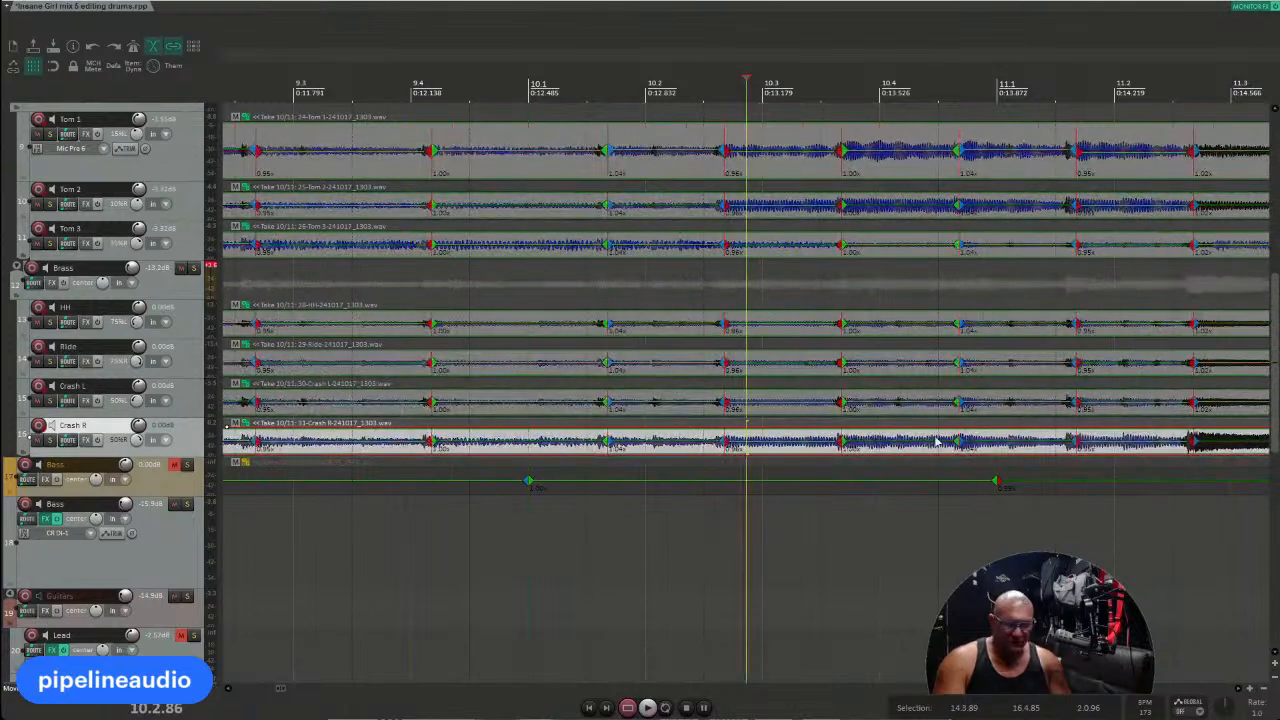
key(ctrl+z)
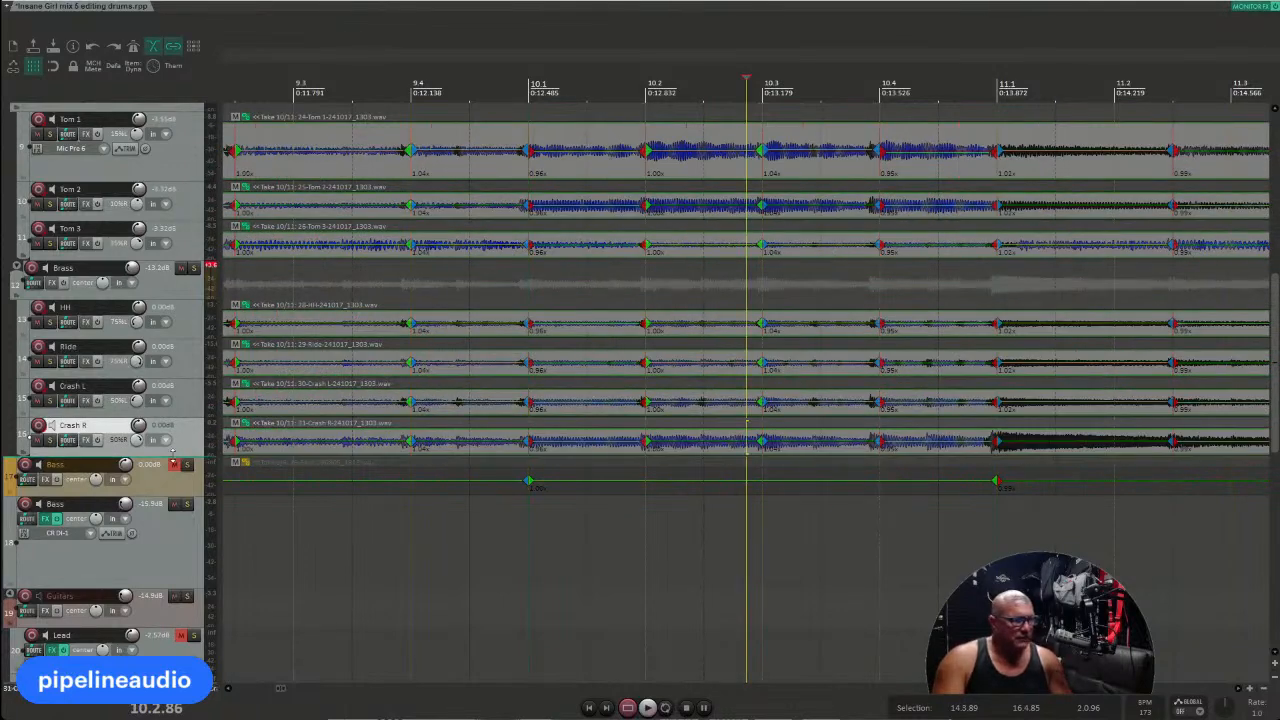
drag(174, 456, 174, 555)
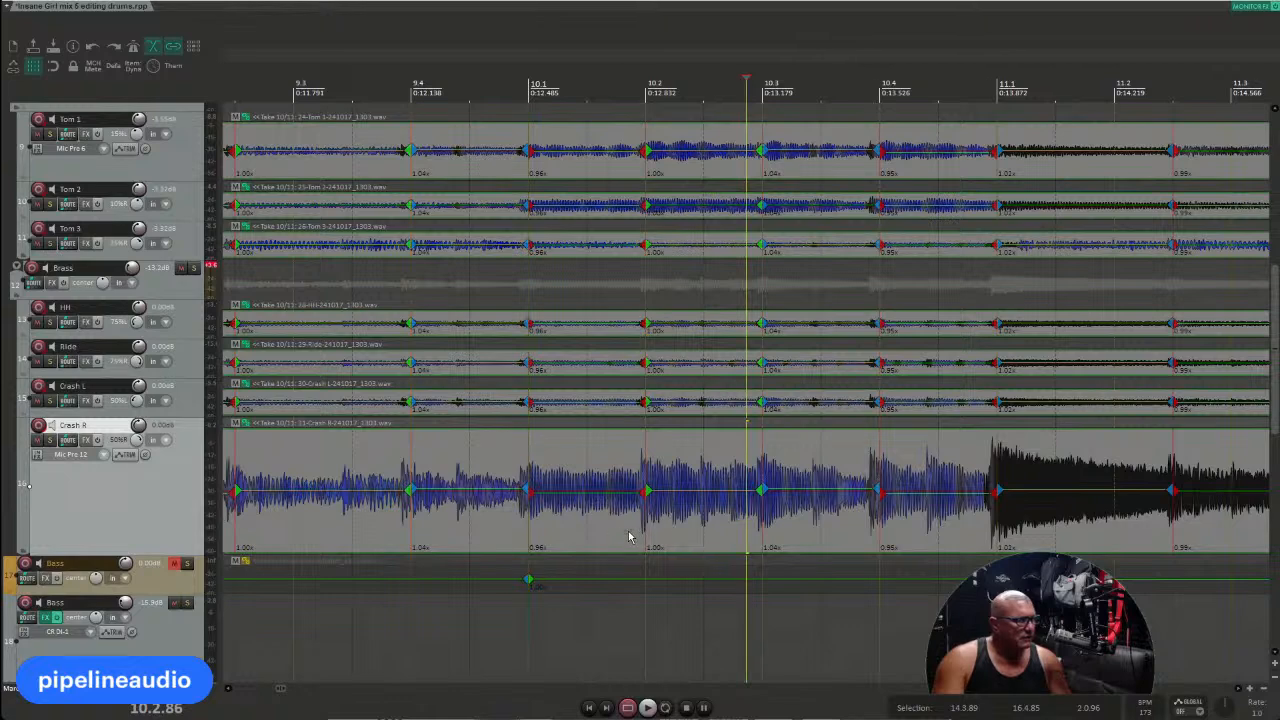
Step: Delete the grouped drums' stretch markers in a time selection from 10.1.85 to 11.2.76, and place the edit cursor at 10.1.81
drag(628, 535, 1203, 484)
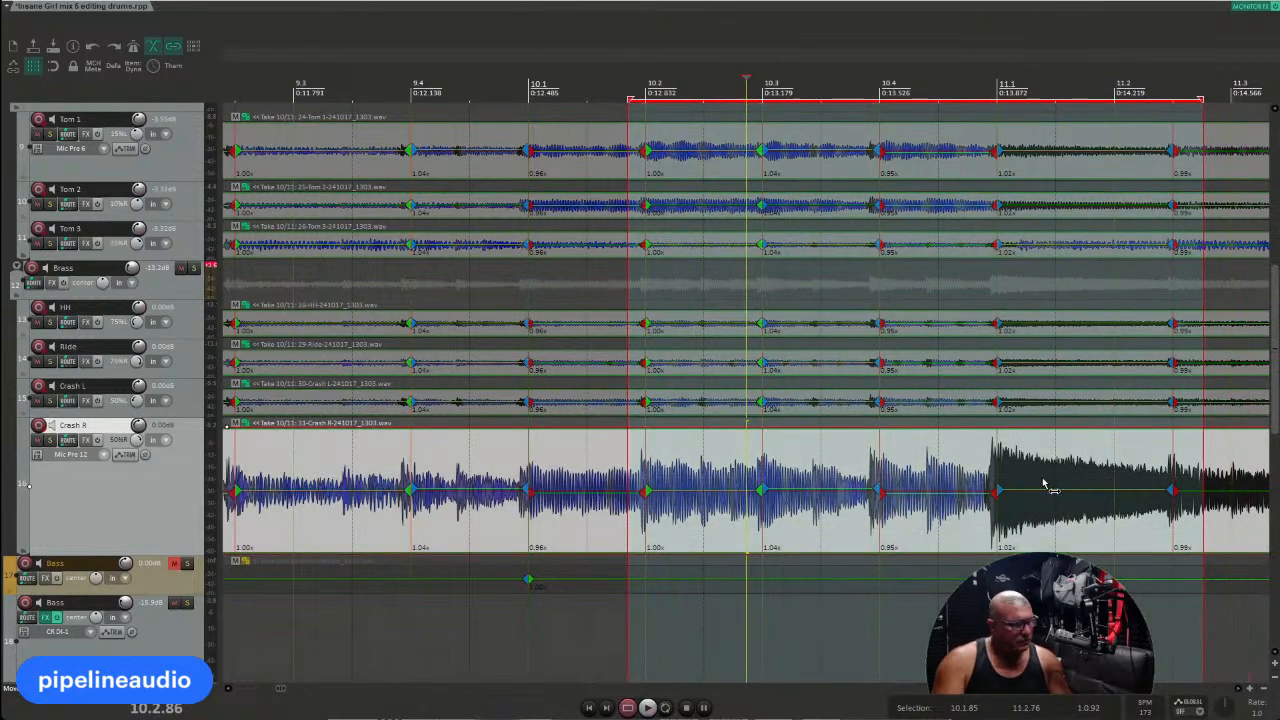
key(Delete)
click(628, 523)
click(623, 523)
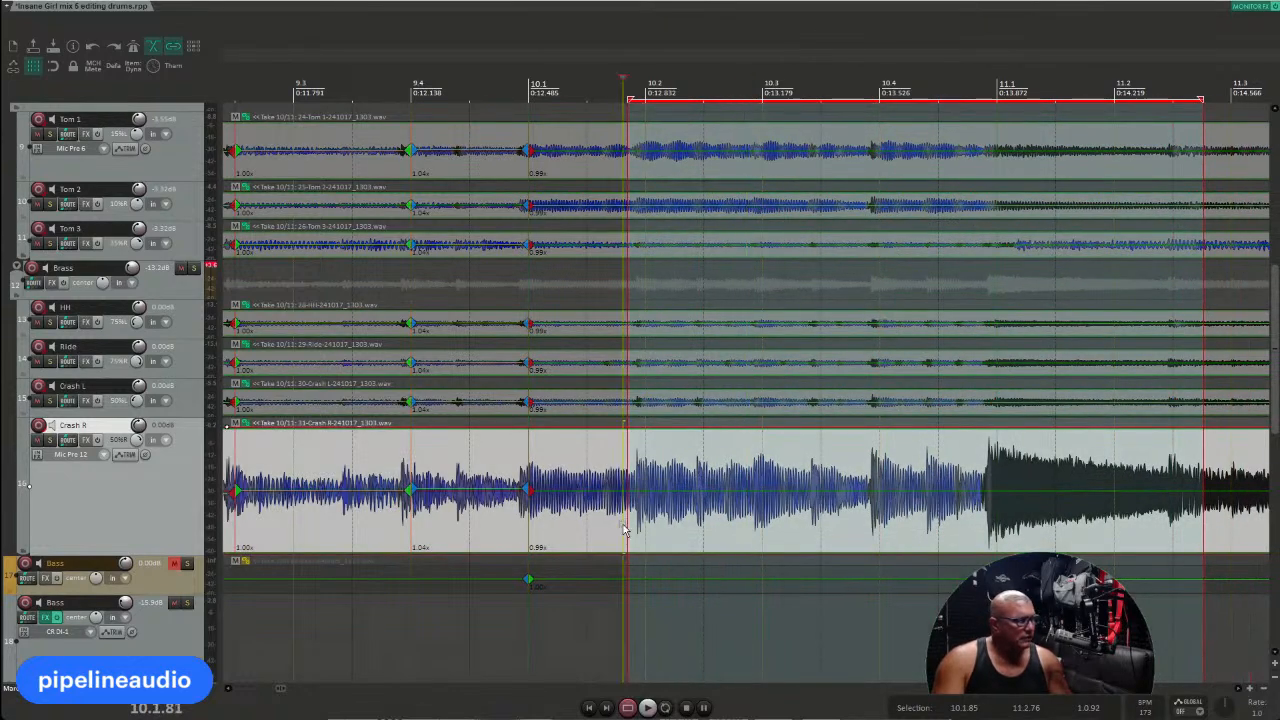
Step: Audition the drums from 10.1.81 and undo the last deletion of the grouped drums' stretch markers
key(space)
key(space)
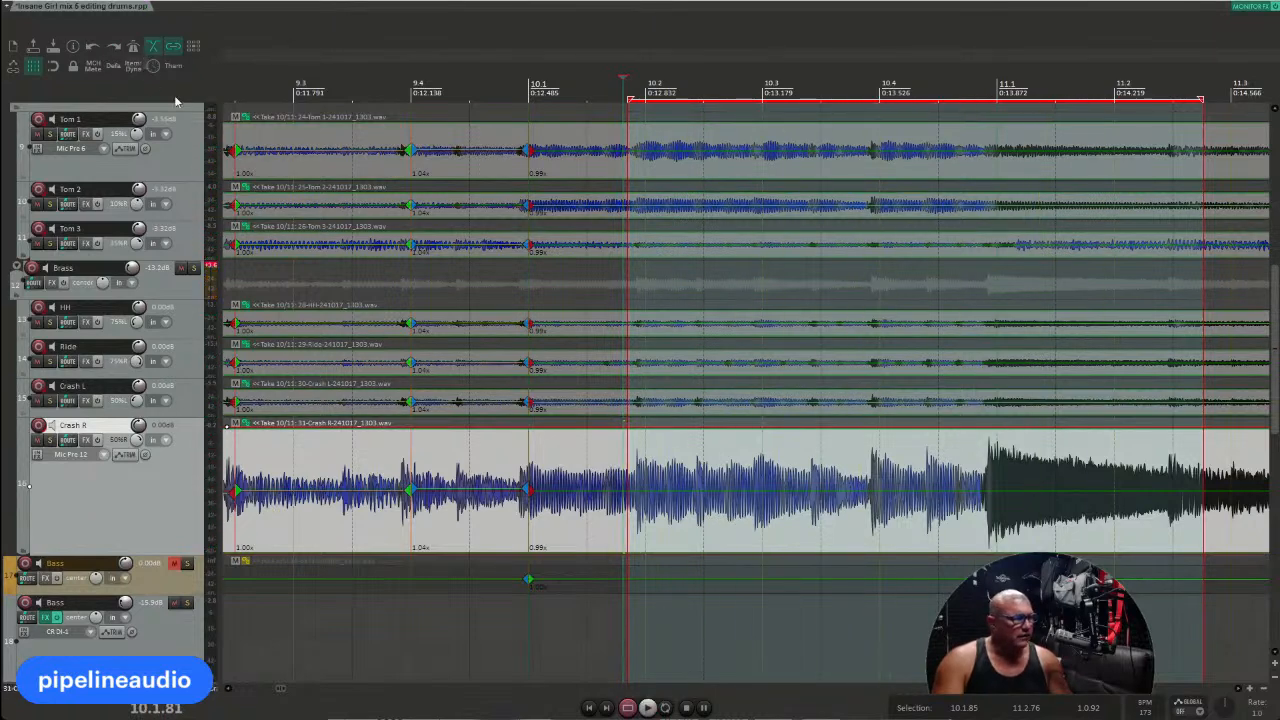
click(93, 46)
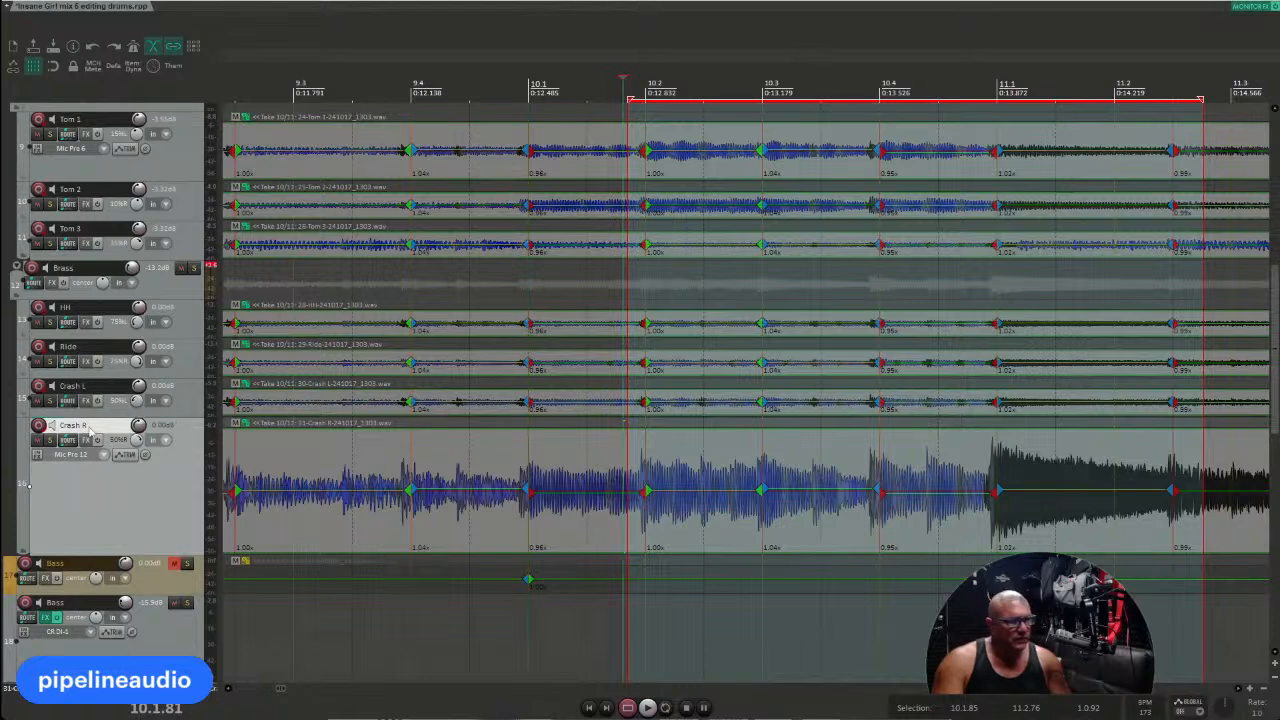
Step: Listen to the Crash R track in solo from 10.4.04, and take it out of solo
click(50, 441)
click(893, 518)
key(space)
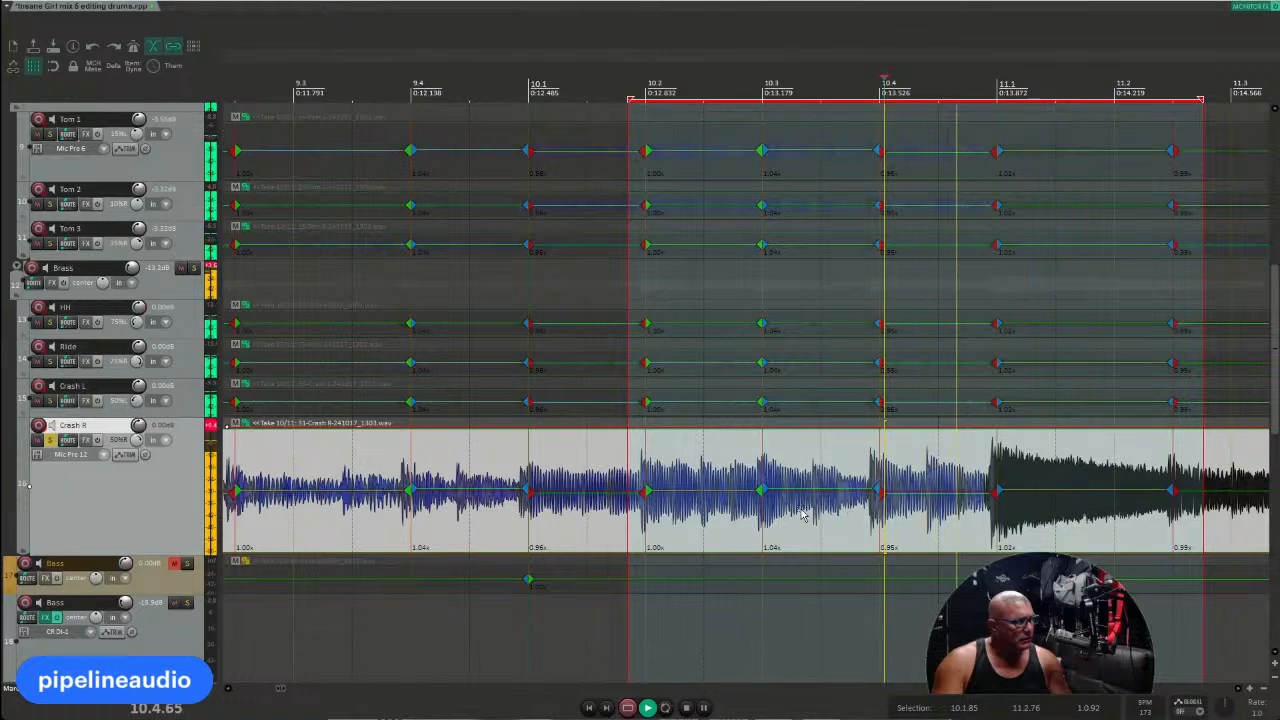
click(50, 441)
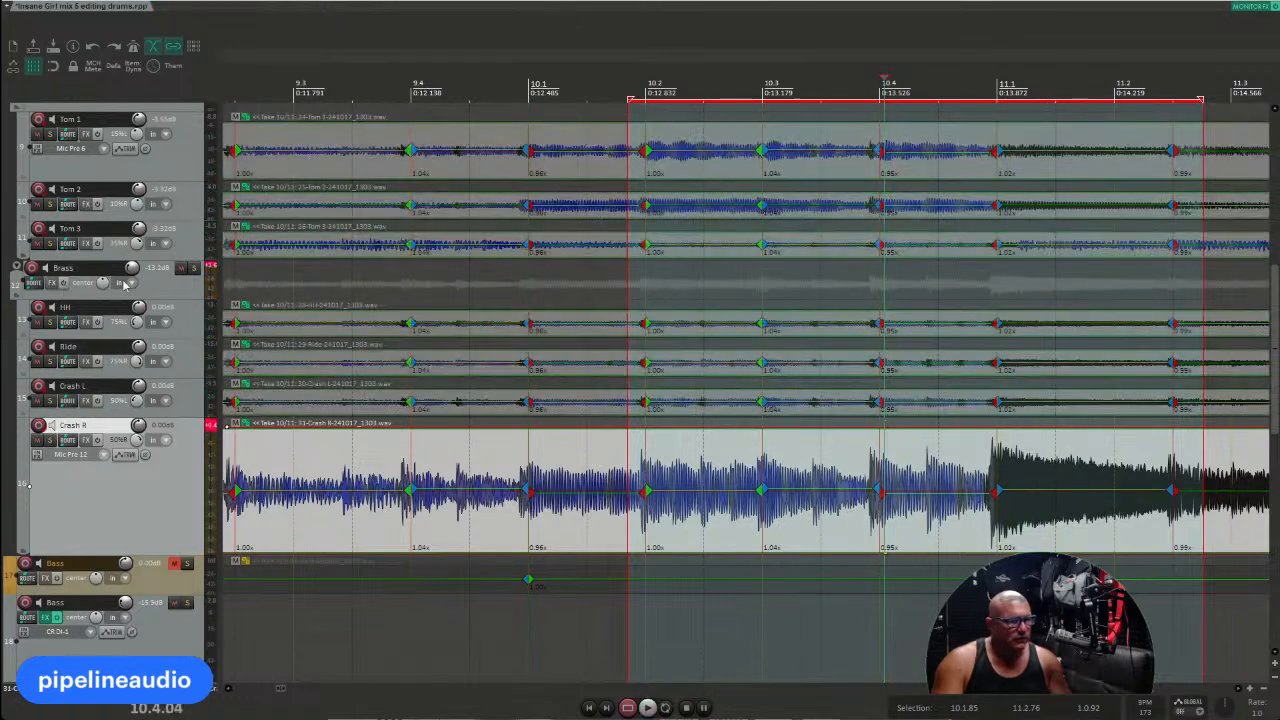
Step: Listen to the Brass folder track in solo from 10.4.04, and take it out of solo
click(194, 269)
key(space)
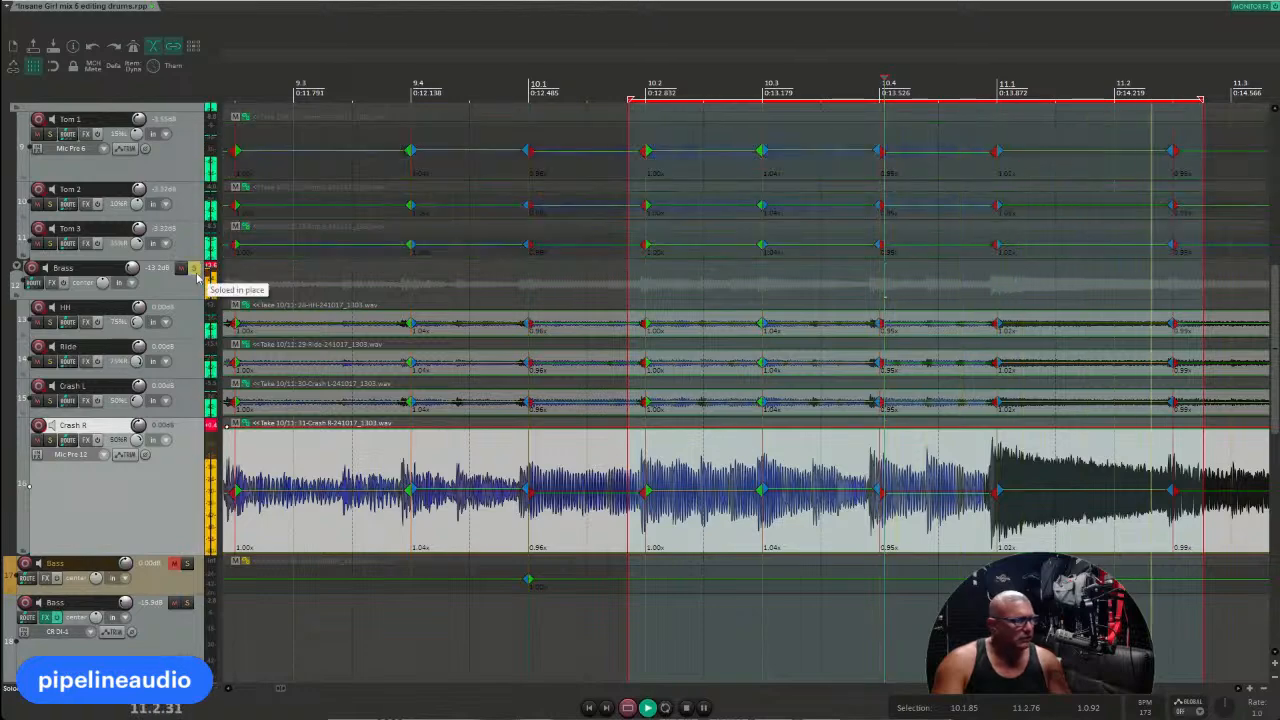
click(194, 269)
Step: Solo the Toms folder track and listen repeatedly to the tom hits from 10.4.04 into measure 11
scroll(180, 300, up, 3)
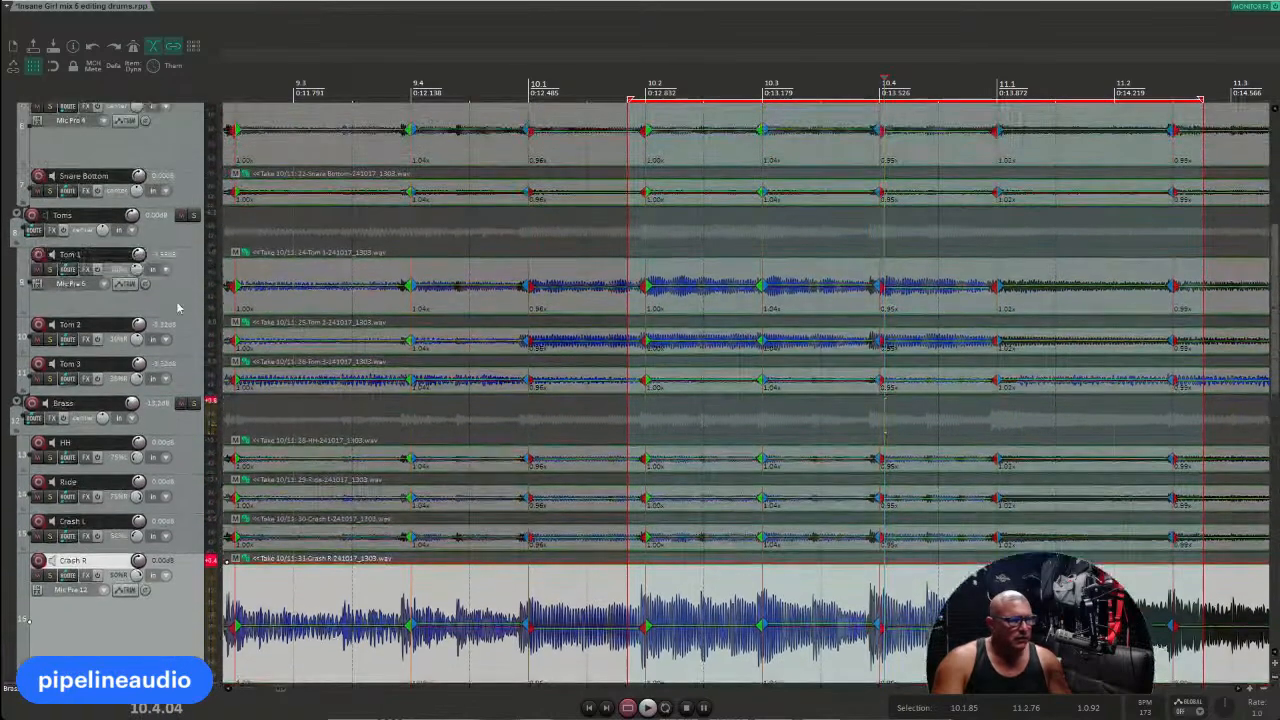
click(194, 216)
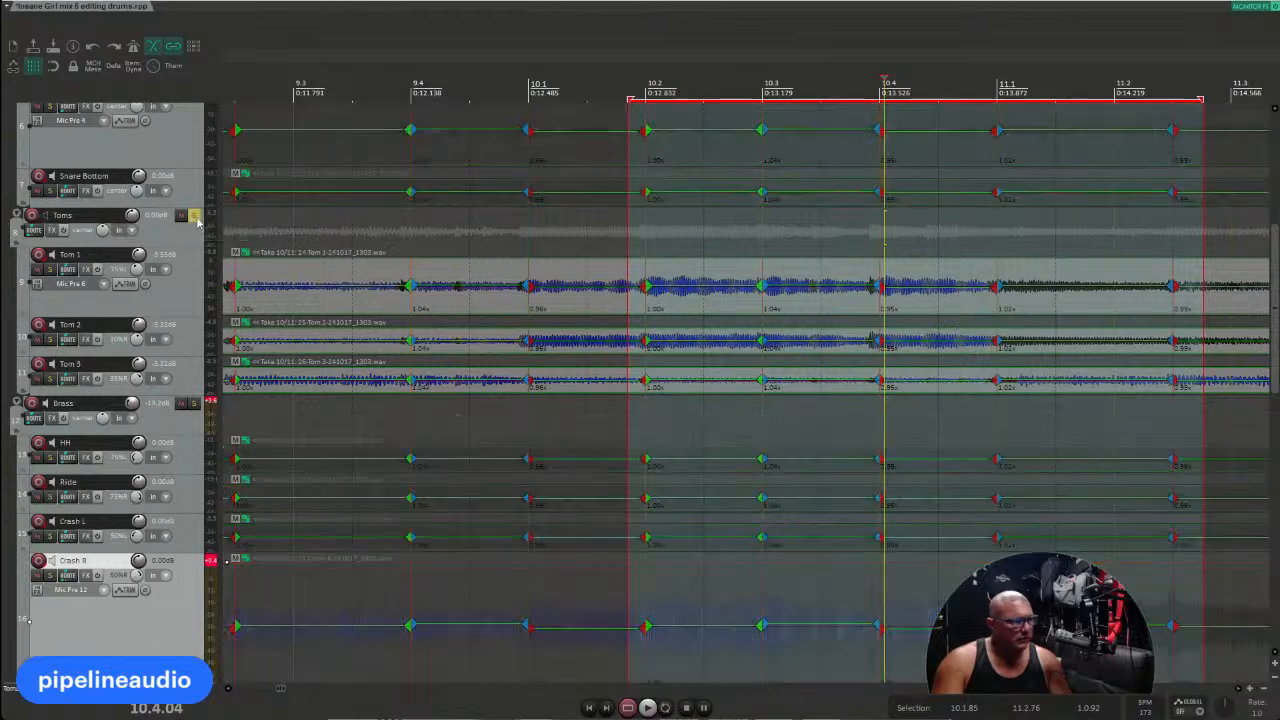
key(space)
key(space)
key(space)
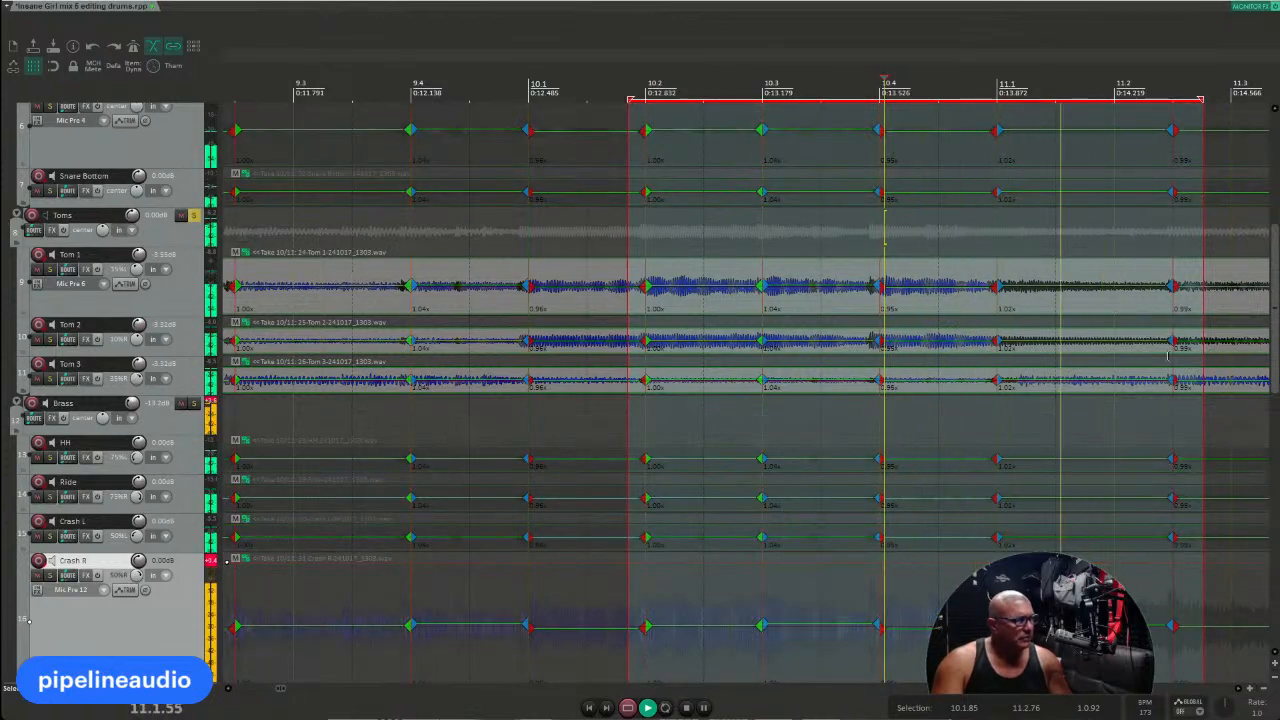
key(space)
scroll(1274, 372, down, 1)
scroll(1274, 372, up, 1)
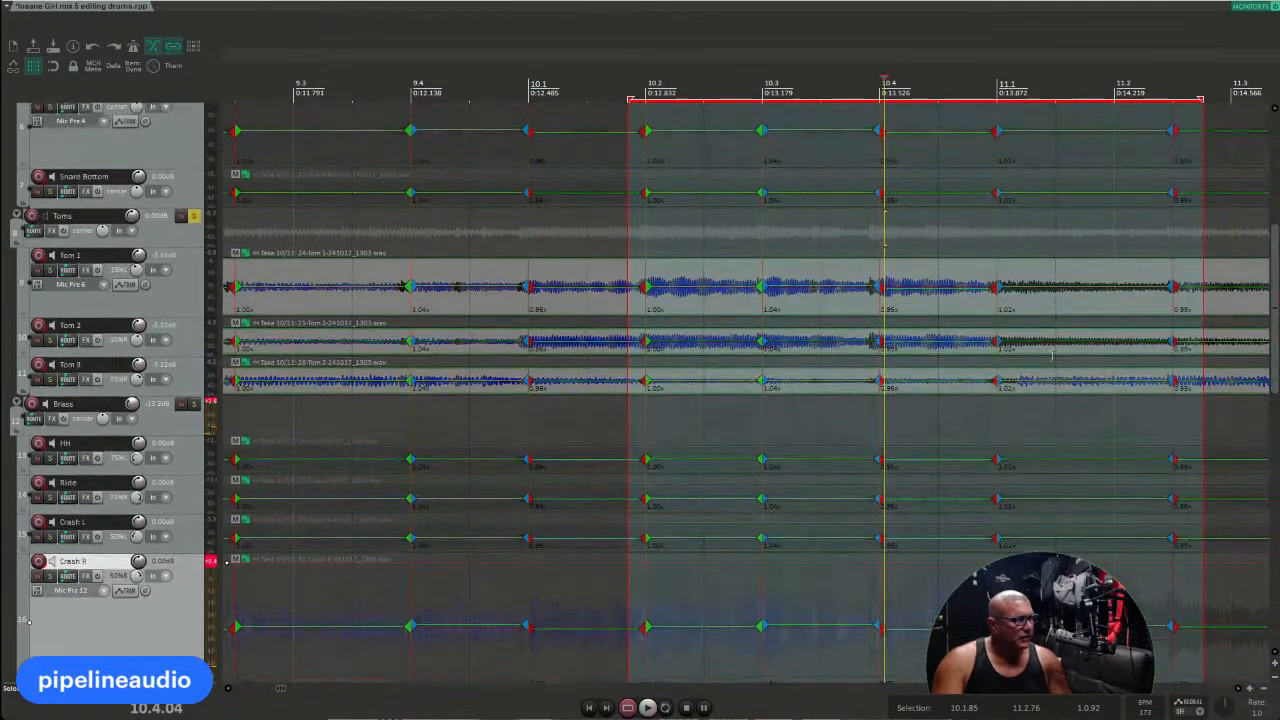
key(space)
key(space)
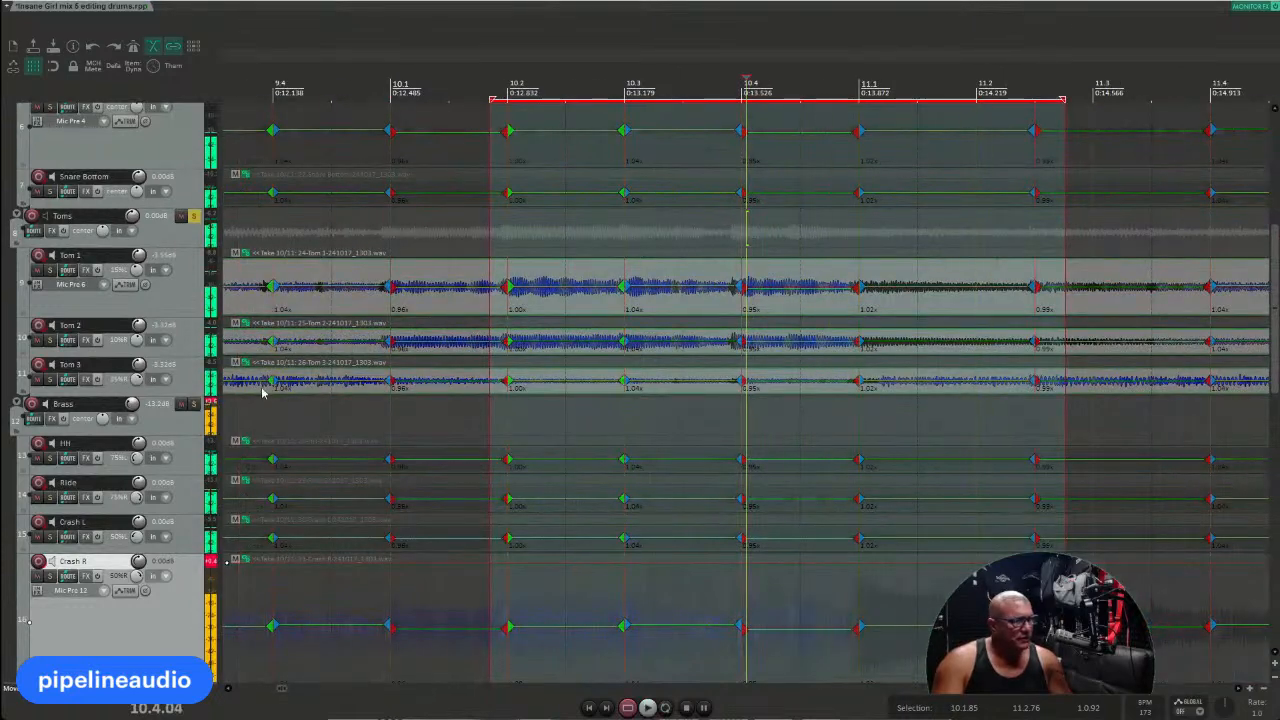
Step: Make the Tom 3 track much taller and place the edit cursor just before its first hit at bar 7
drag(161, 399, 141, 521)
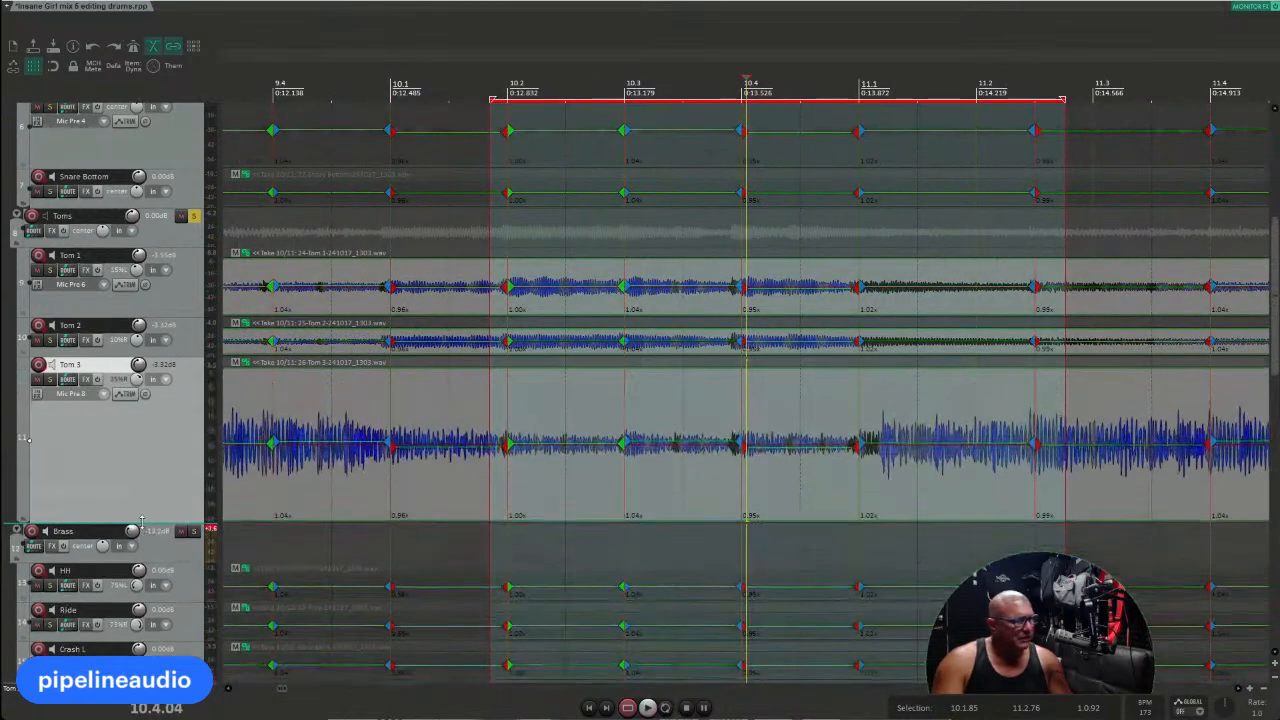
scroll(601, 453, down, 3)
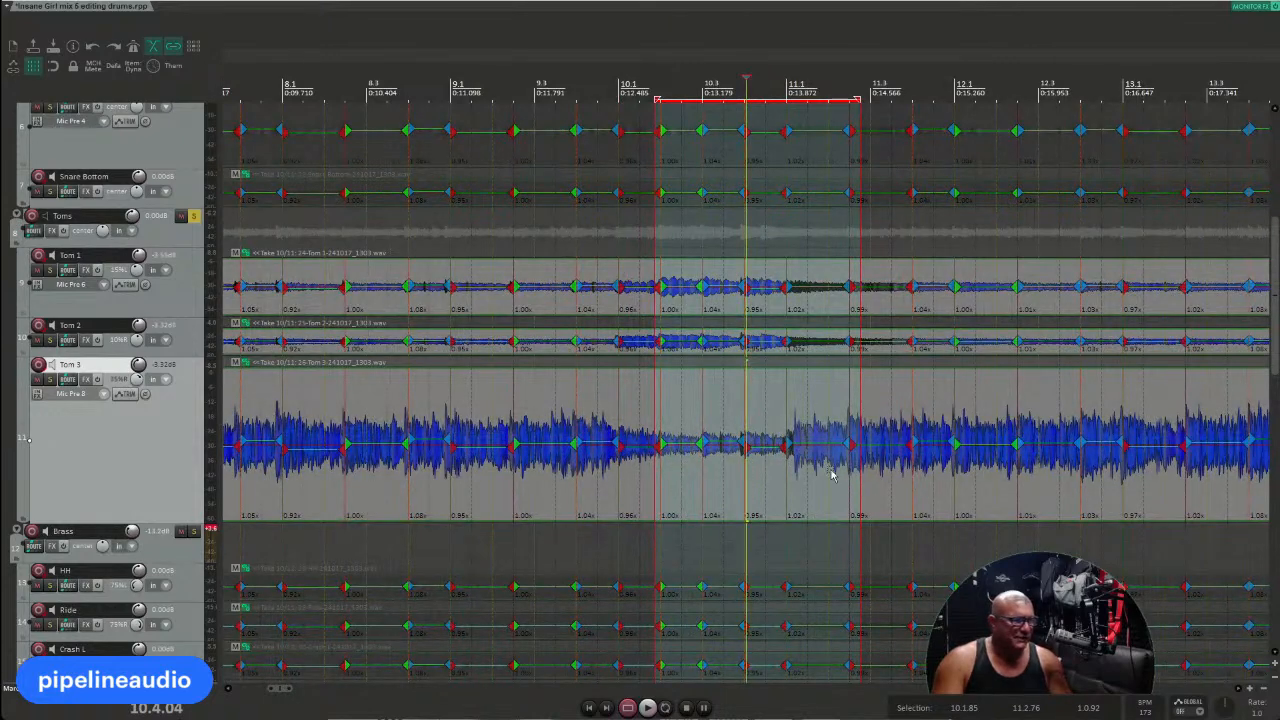
scroll(901, 471, down, 4)
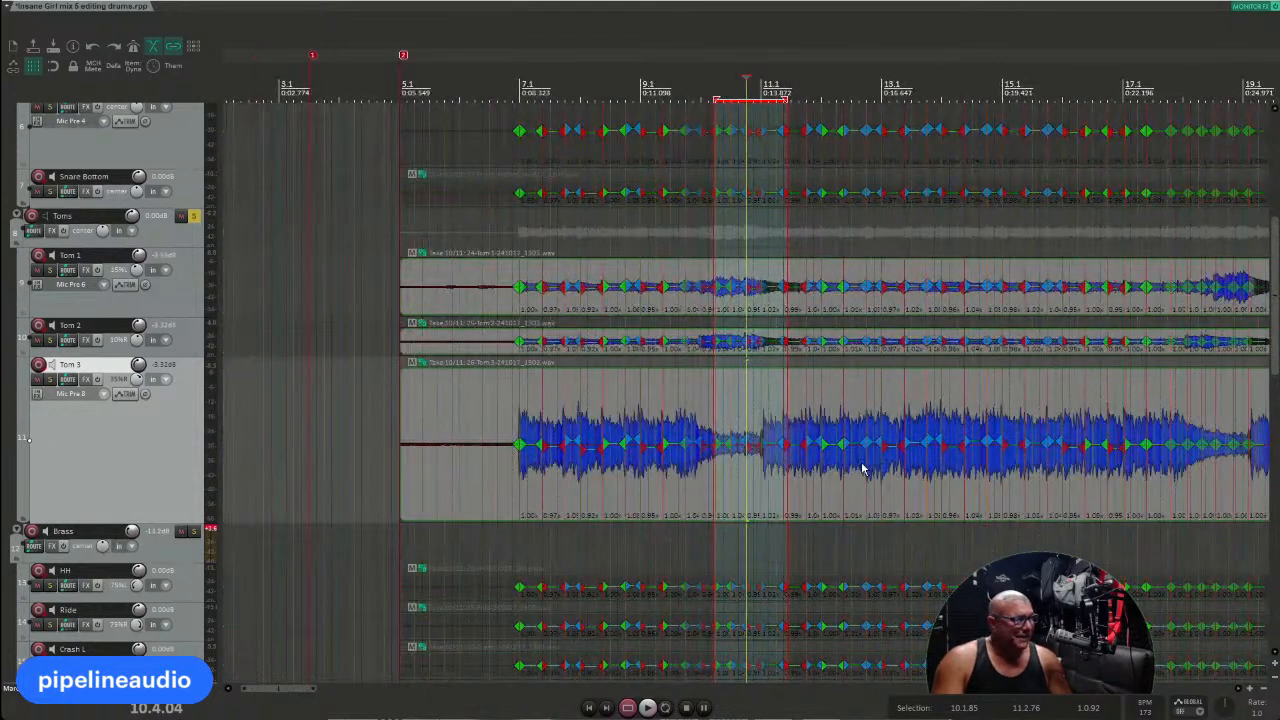
click(513, 471)
scroll(906, 474, up, 7)
scroll(925, 457, down, 3)
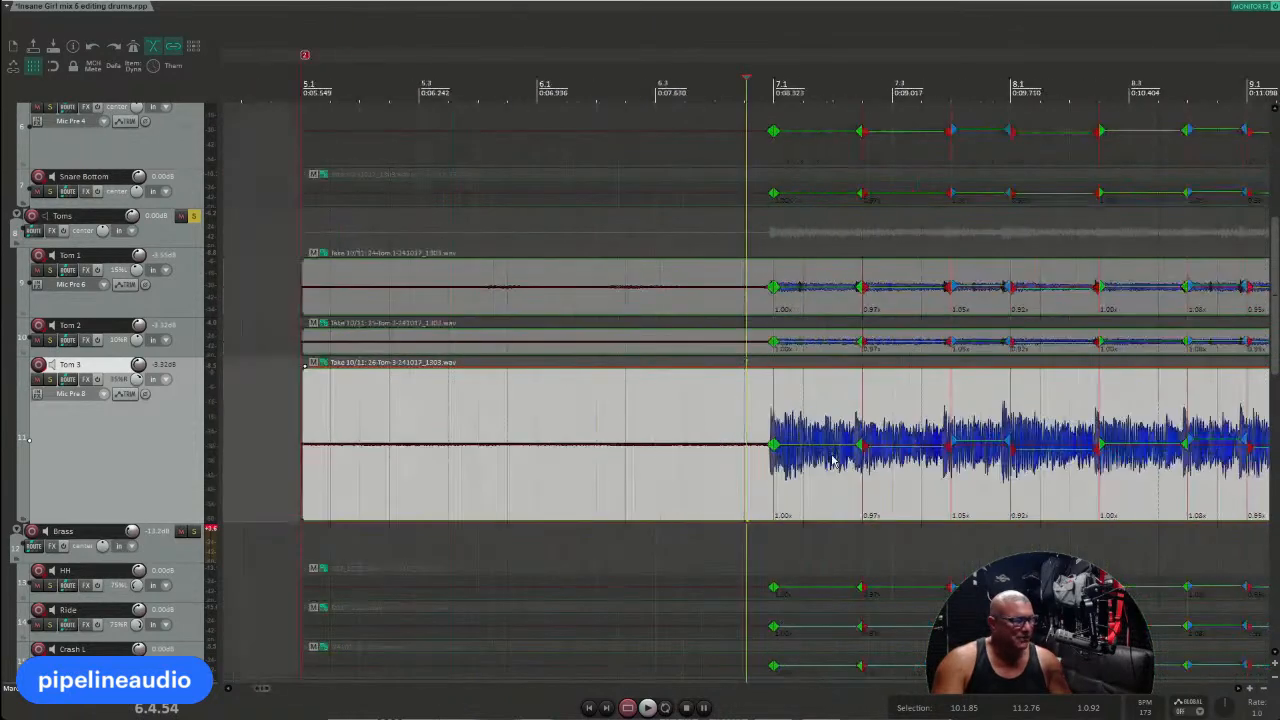
Step: Solo Tom 3 and play it from just before bar 7 to check how the stretched audio sounds
click(51, 380)
click(751, 471)
key(space)
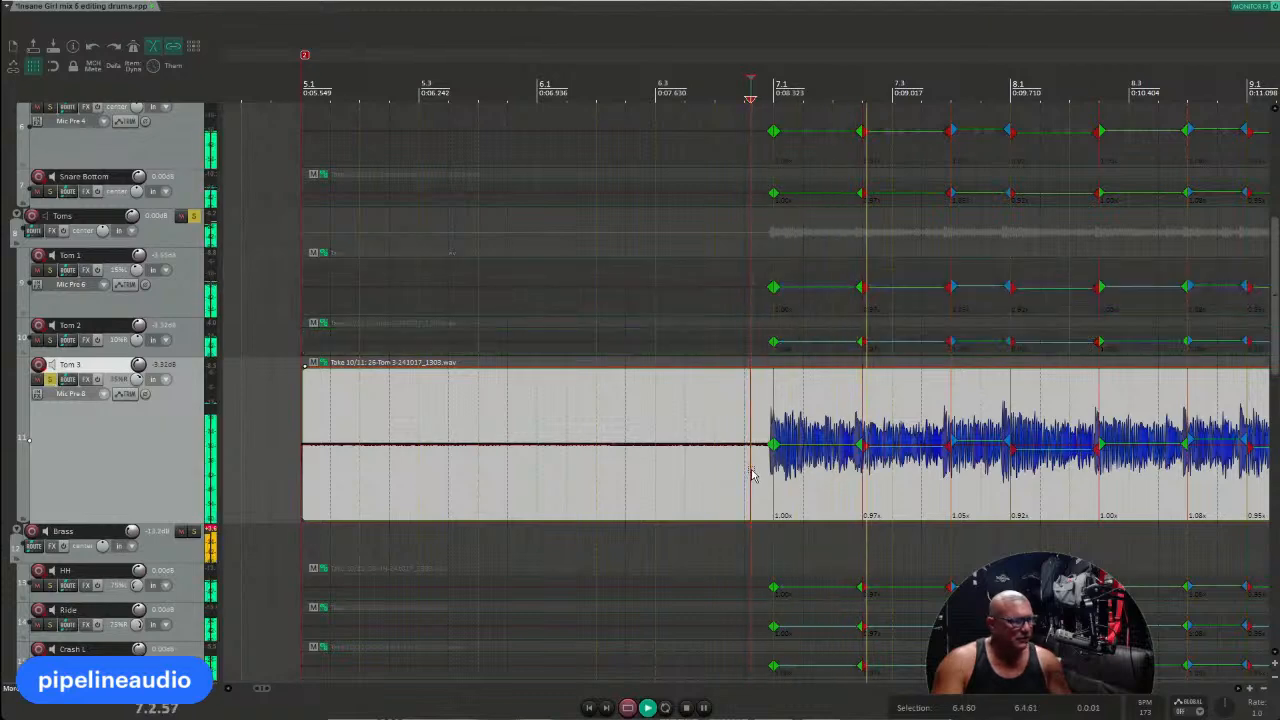
scroll(751, 474, down, 3)
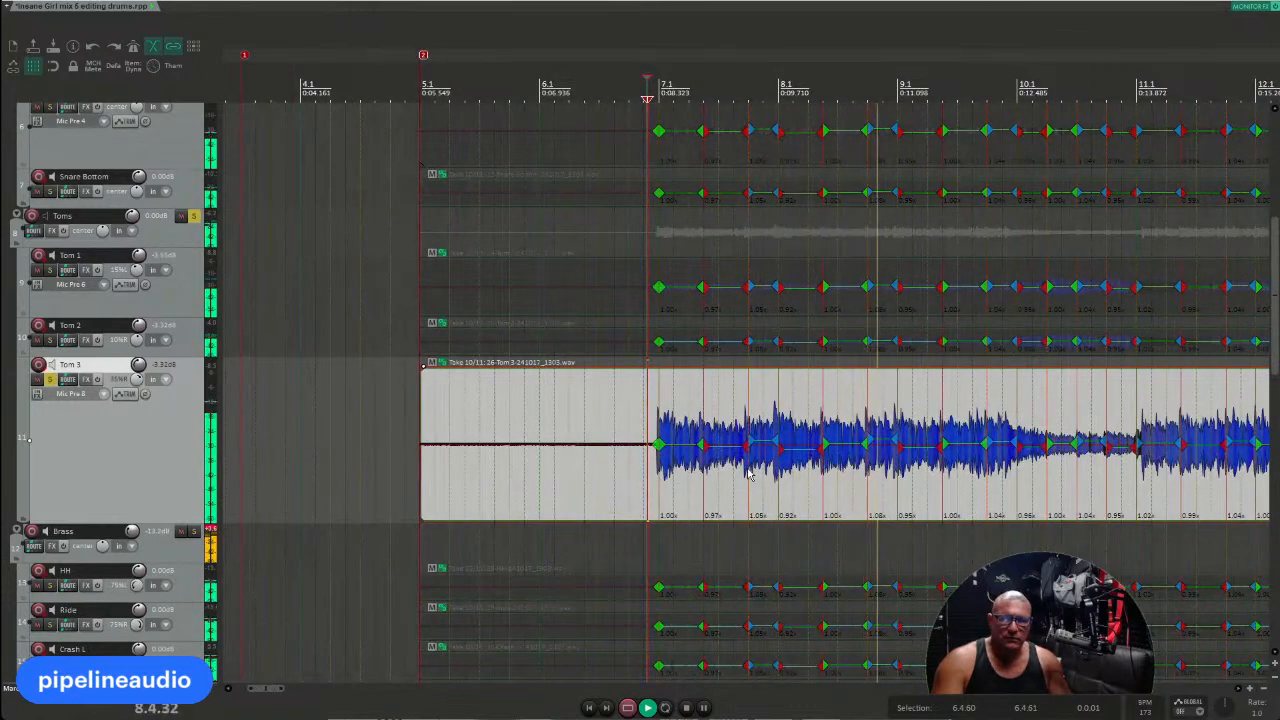
scroll(747, 472, down, 3)
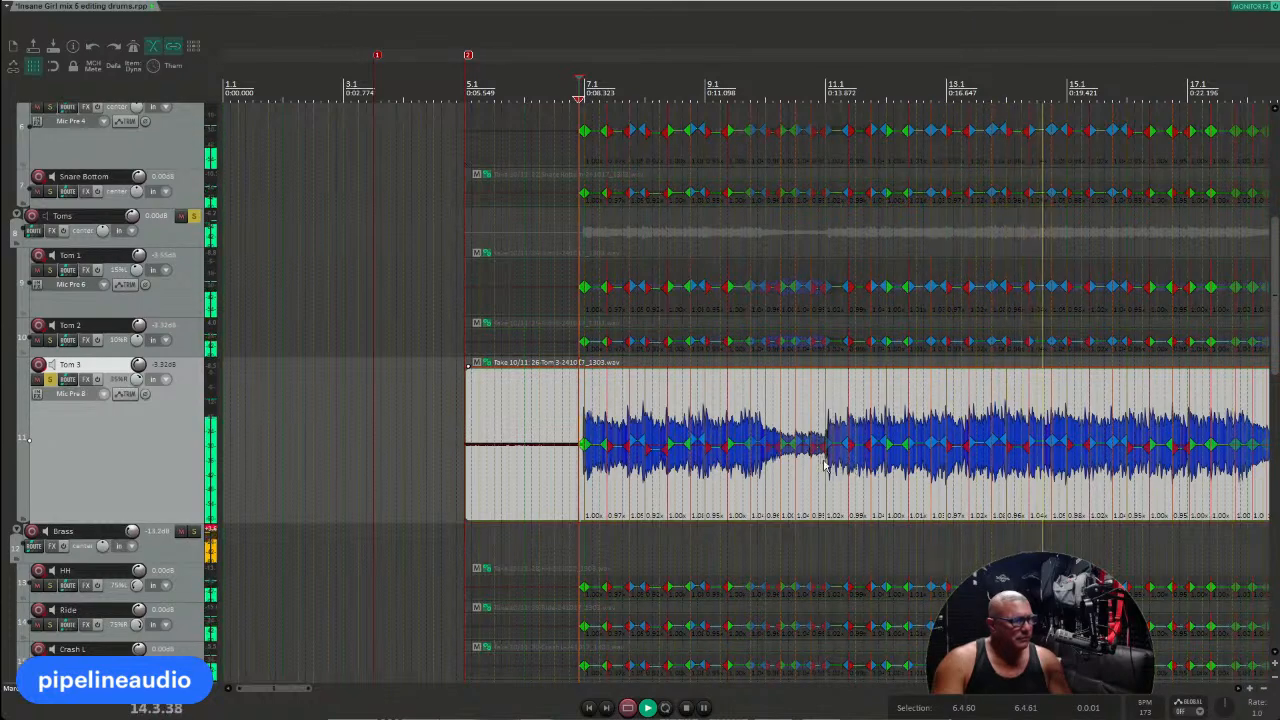
scroll(851, 468, down, 3)
key(space)
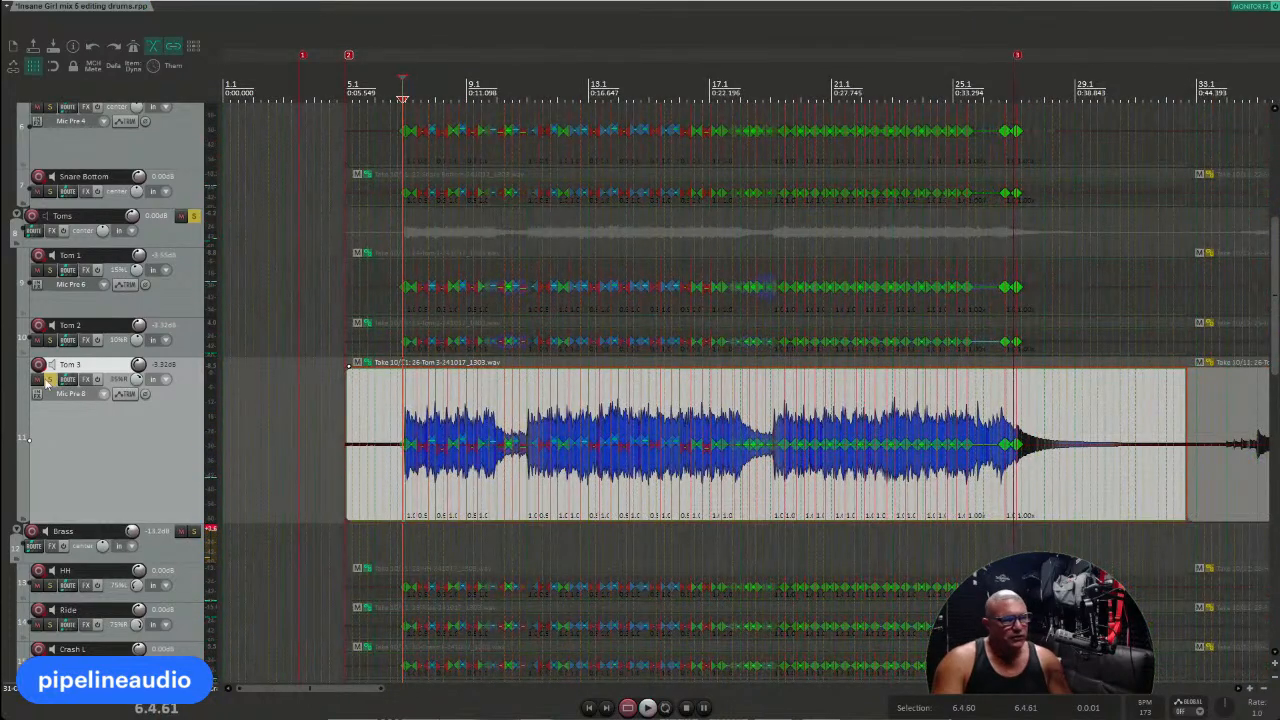
Step: Unsolo both the Tom 3 track and the Toms folder
click(51, 380)
scroll(185, 451, up, 3)
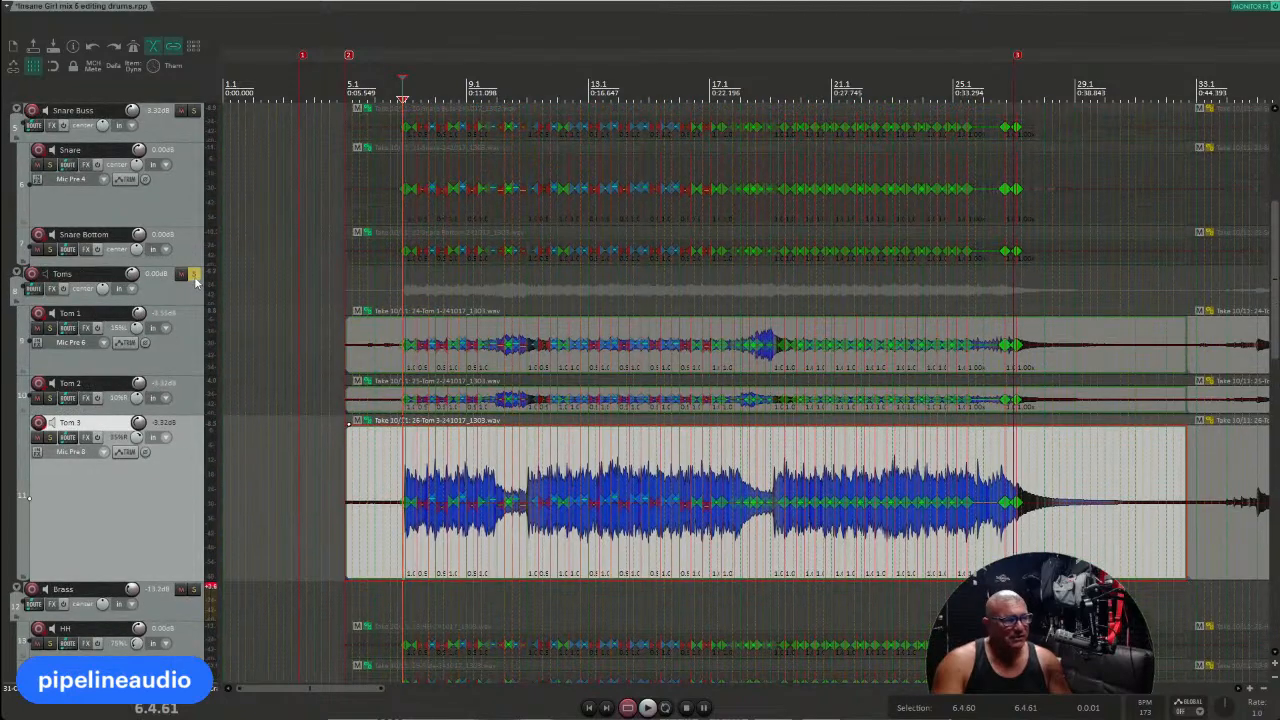
click(194, 275)
scroll(196, 300, up, 8)
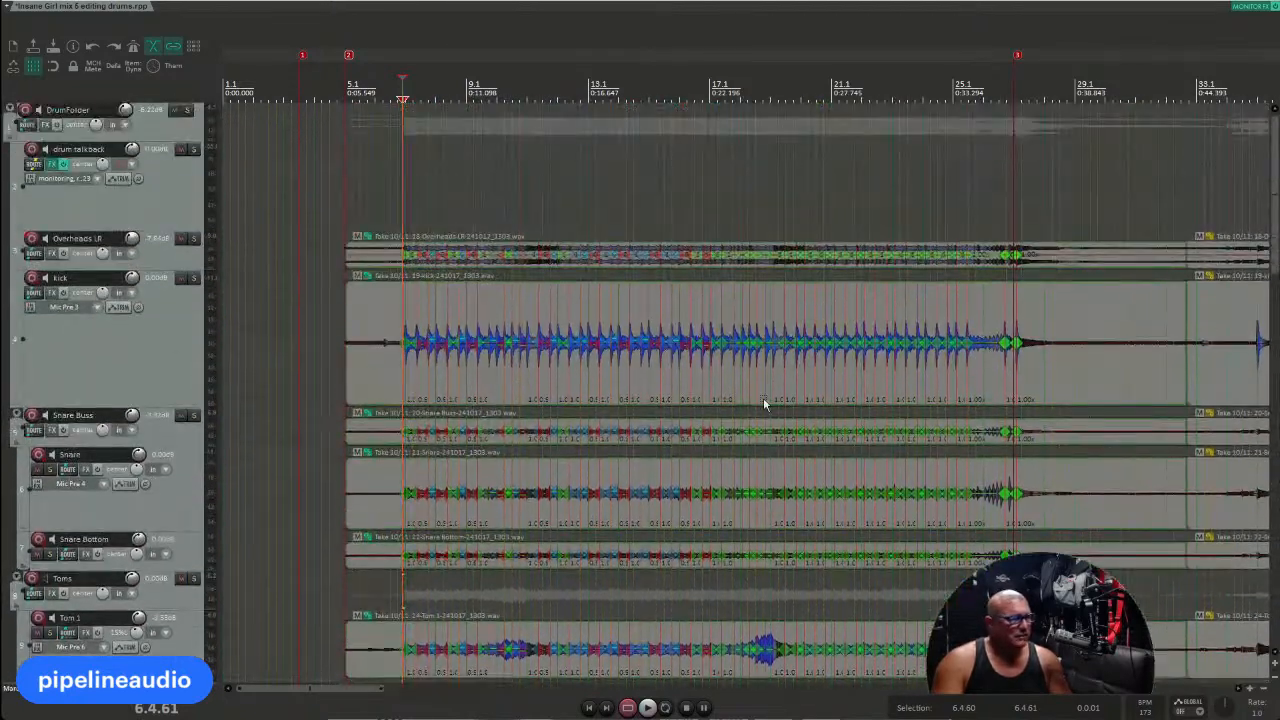
Step: Play all the drum tracks from around bar 14 and inspect the kick's stretch markers approaching bar 17
click(726, 378)
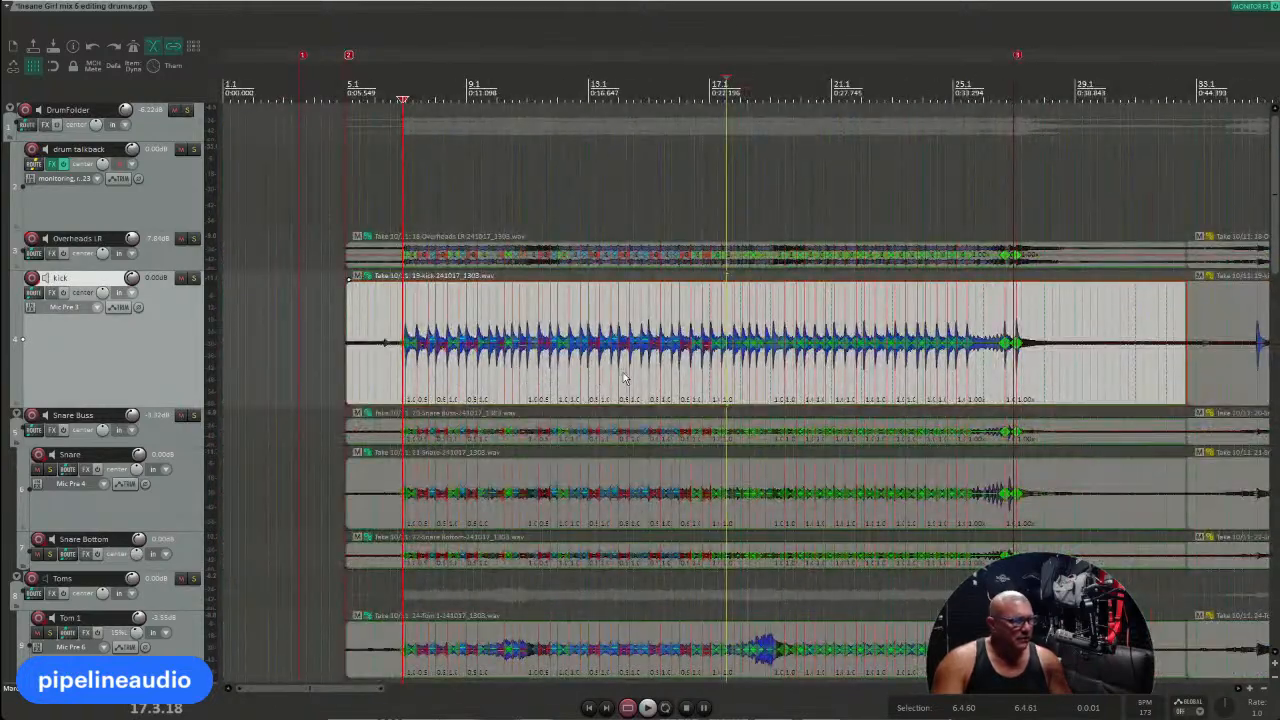
click(623, 378)
key(space)
click(717, 378)
scroll(717, 378, up, 4)
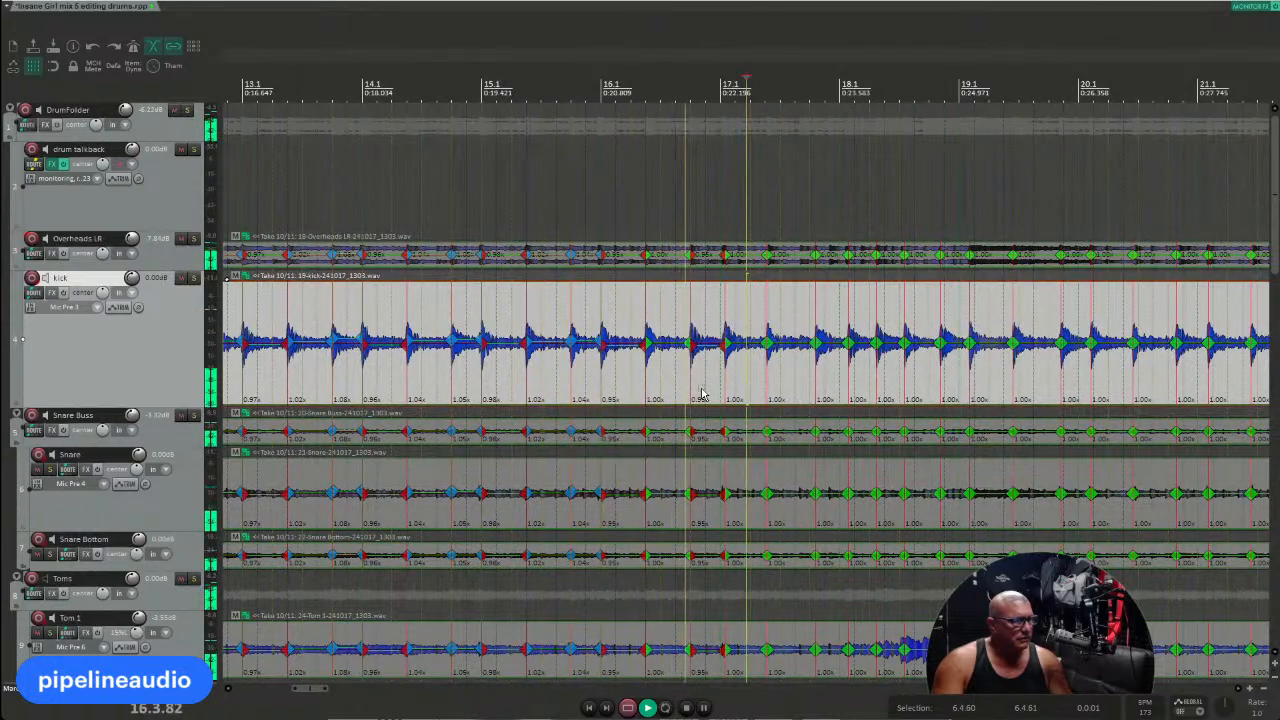
scroll(690, 385, down, 3)
Step: Replay the drums from around 9.4 and listen through the stretched kick hits into bar 17
click(362, 375)
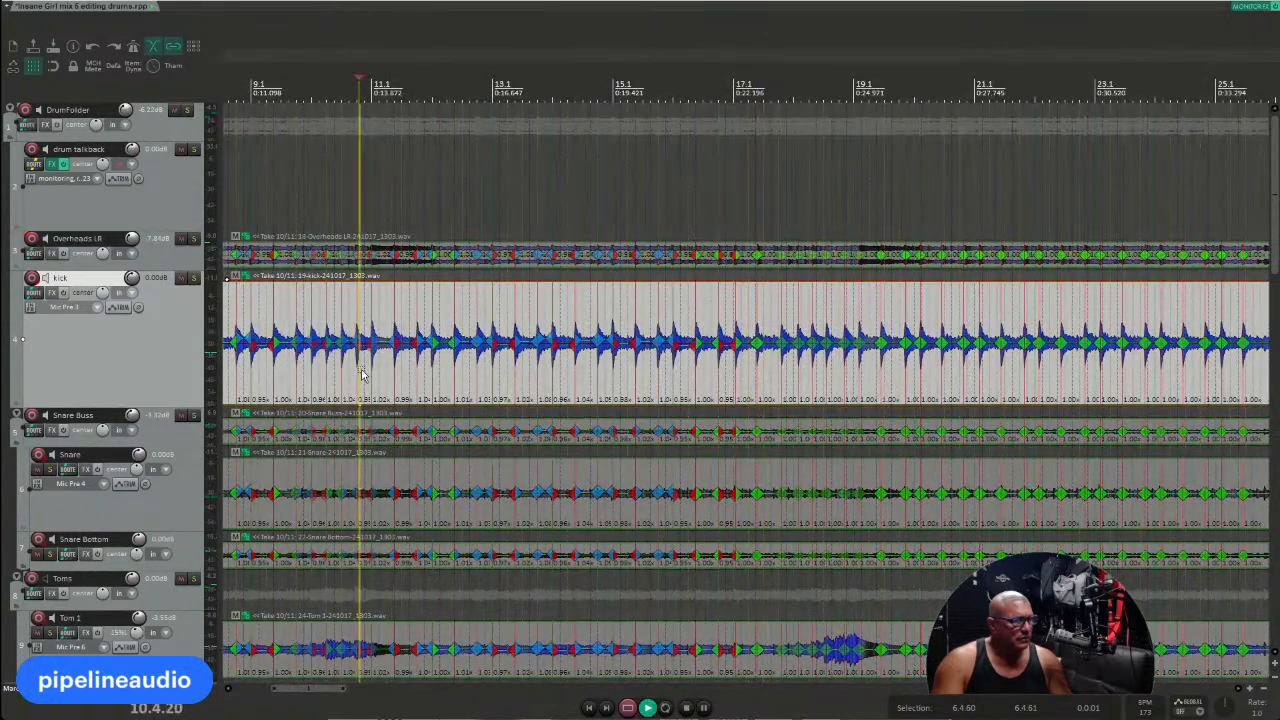
click(297, 375)
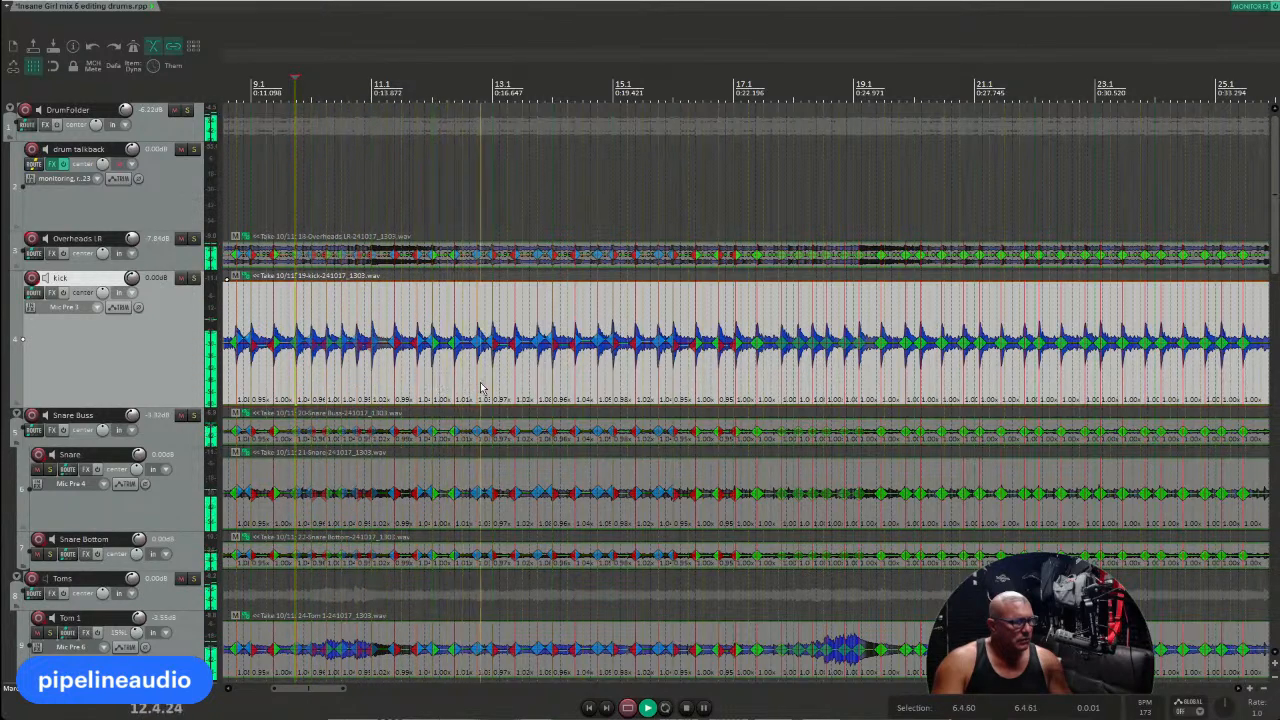
click(746, 385)
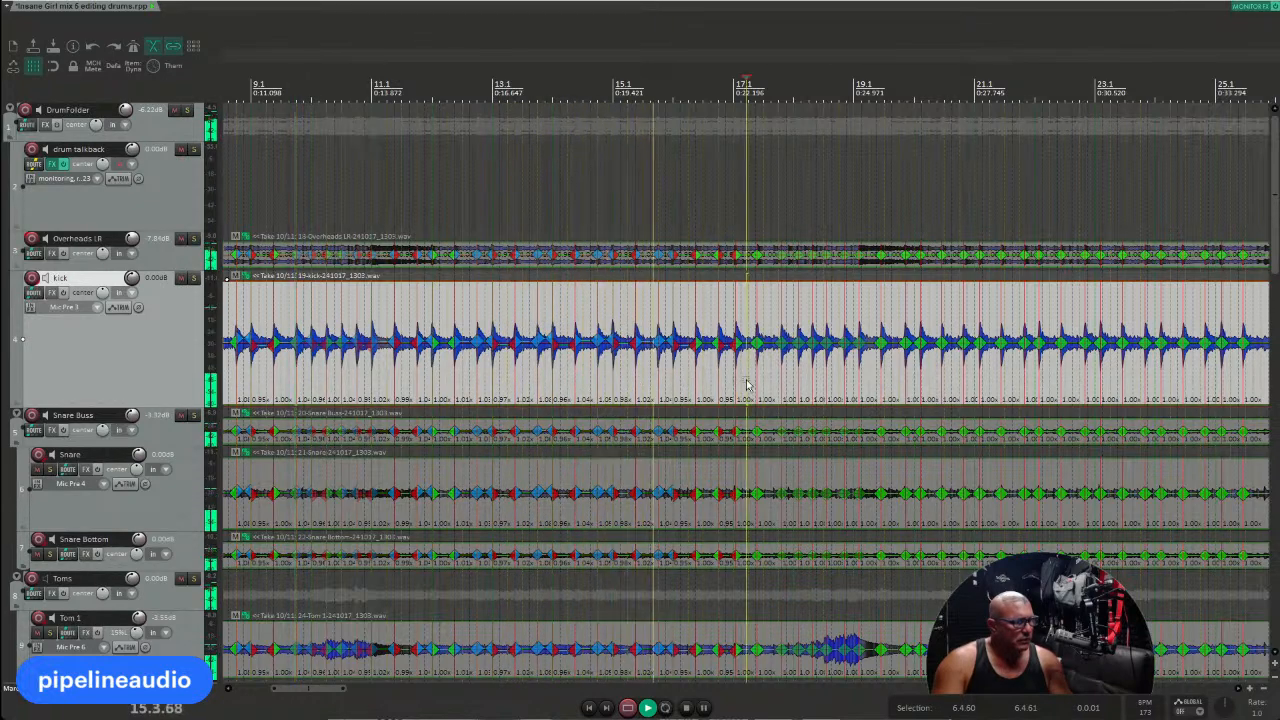
scroll(746, 385, up, 4)
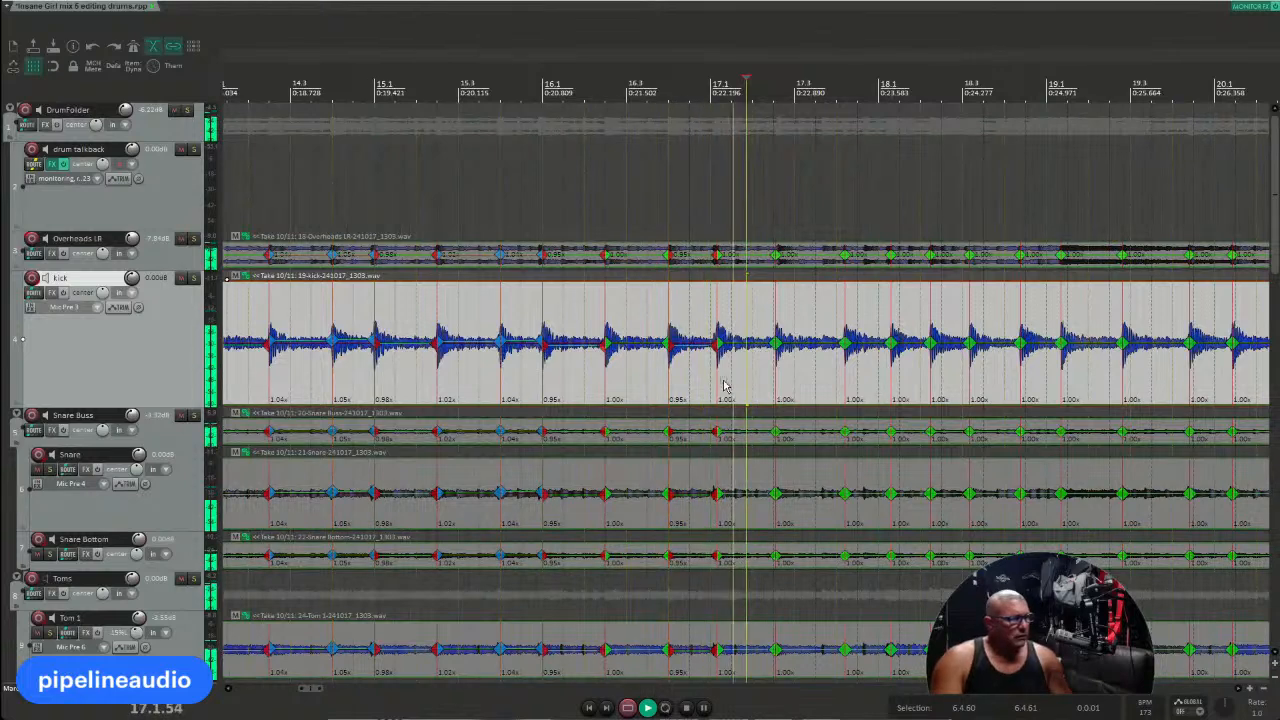
key(space)
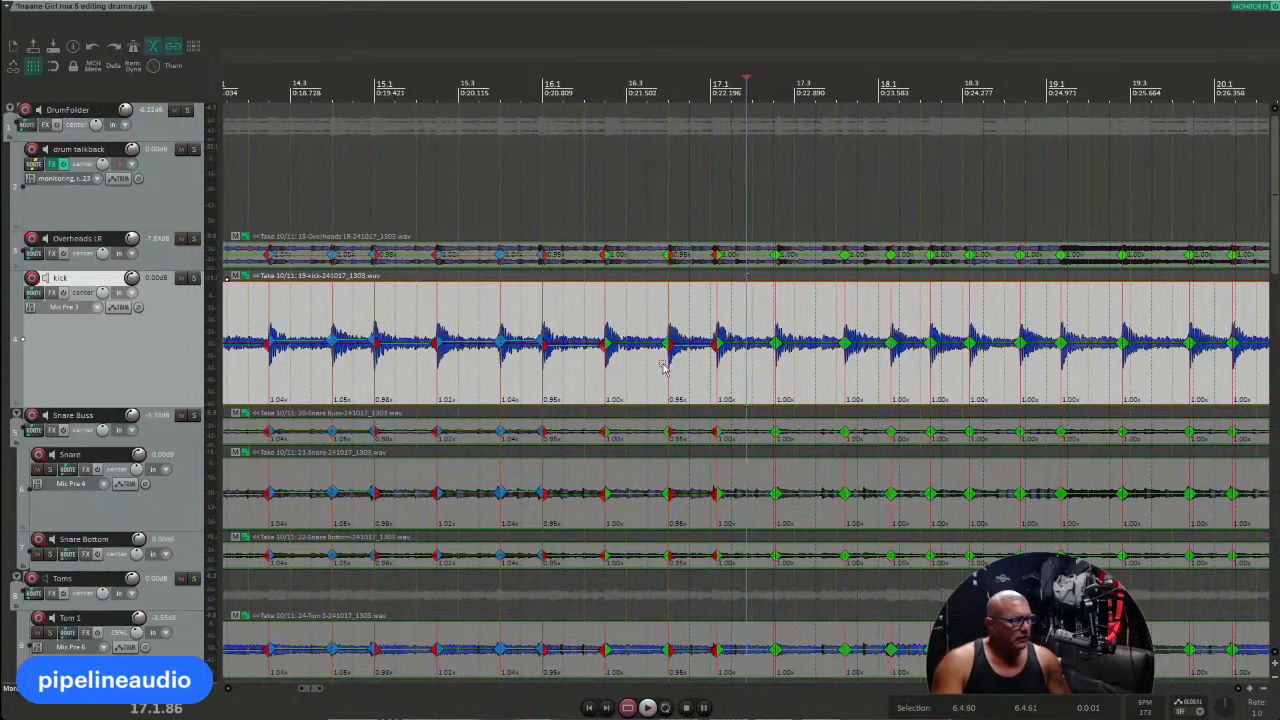
Step: Play the drums from 16.1.84 and inspect the kick hits between bars 17 and 18 against the grid
click(579, 377)
key(space)
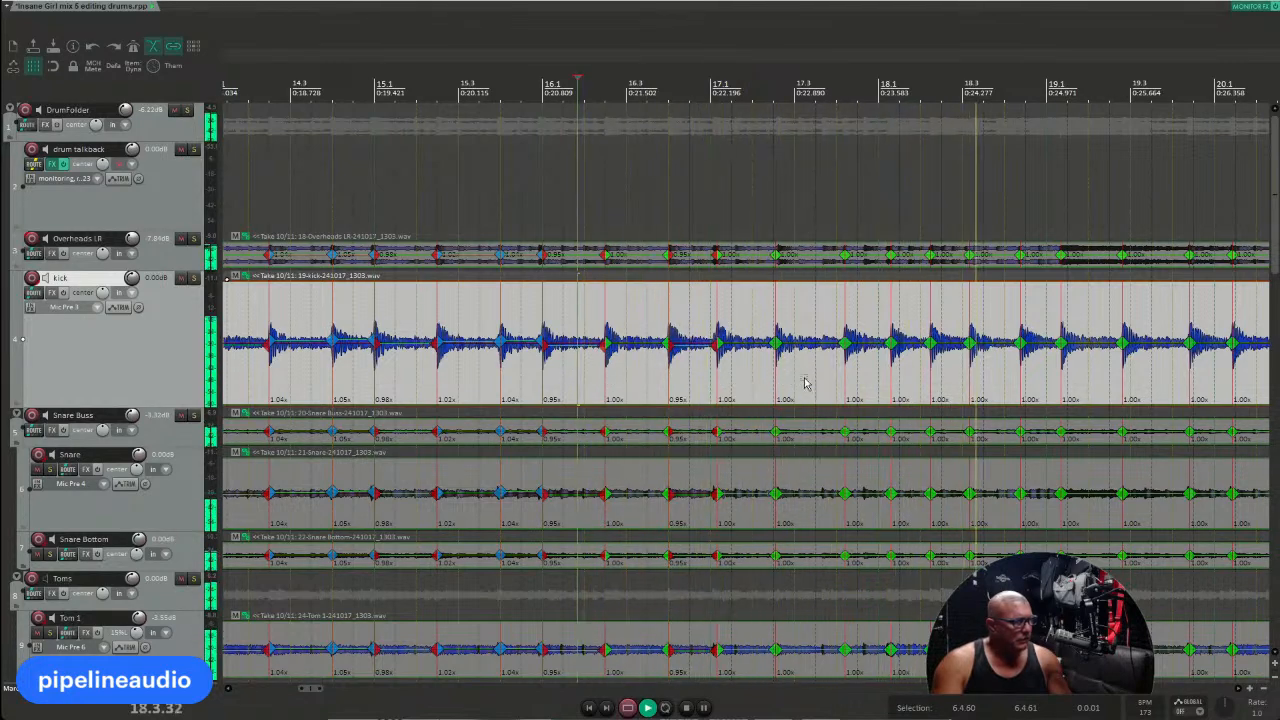
key(space)
click(888, 392)
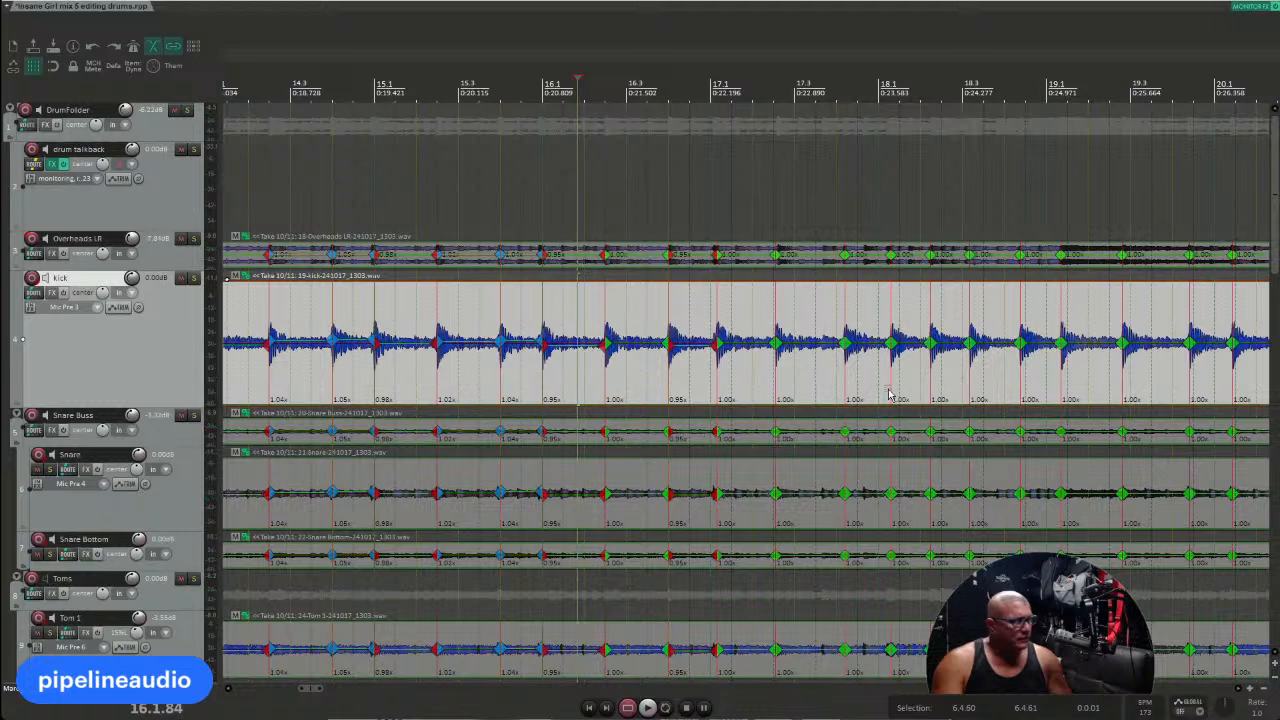
scroll(872, 395, up, 2)
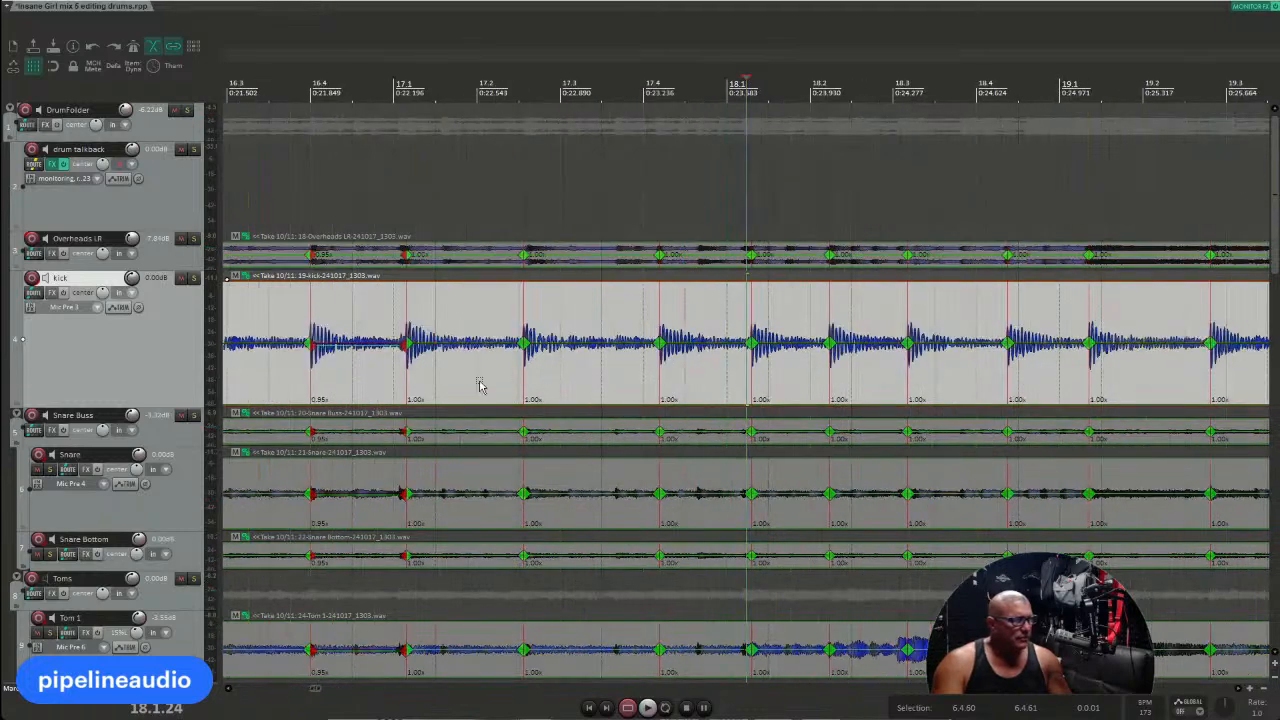
Step: Mark the range 16.4.84 to 17.2.97 and compare its kick markers with the stretched hits from bar 7 onward
drag(380, 381, 558, 382)
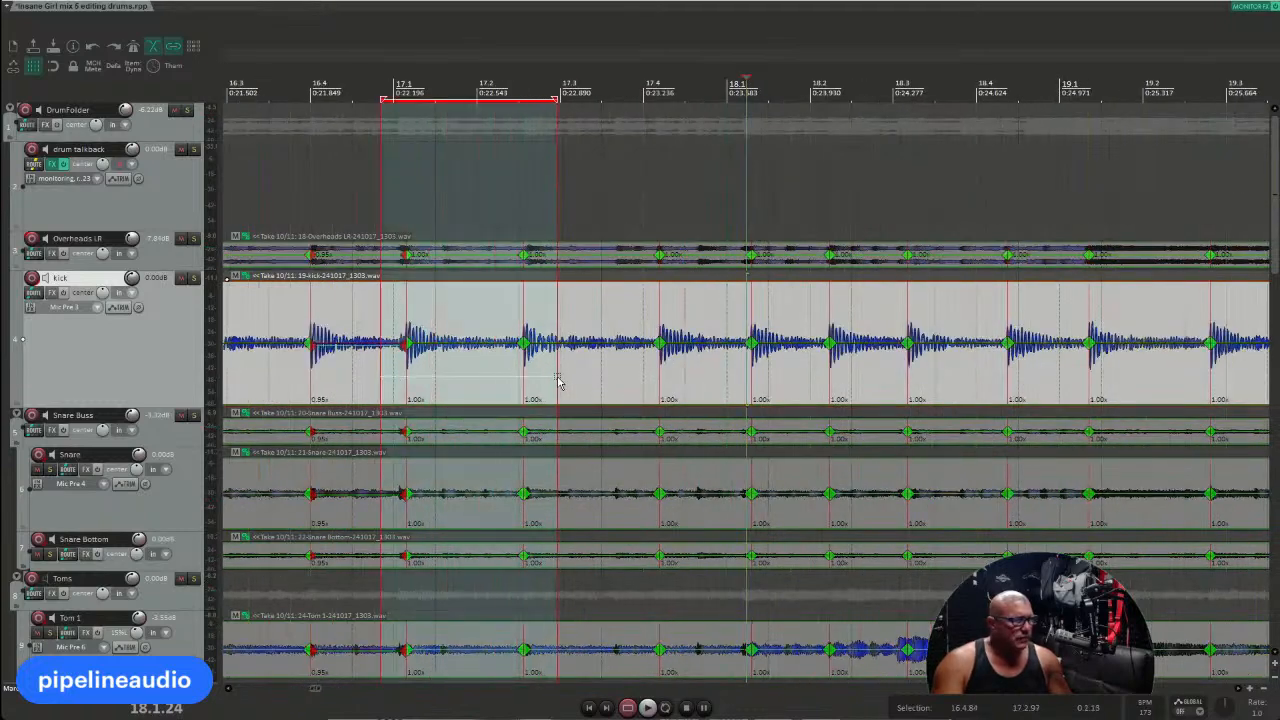
scroll(538, 365, down, 8)
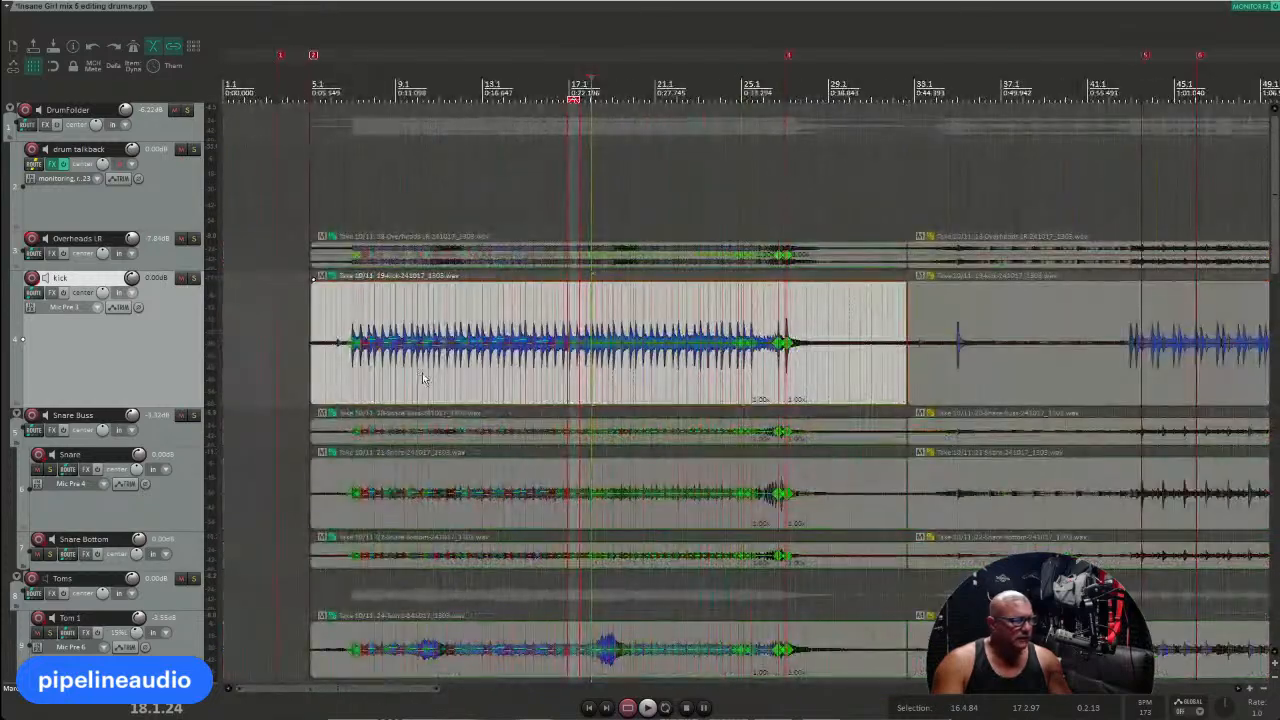
click(421, 377)
scroll(421, 377, up, 5)
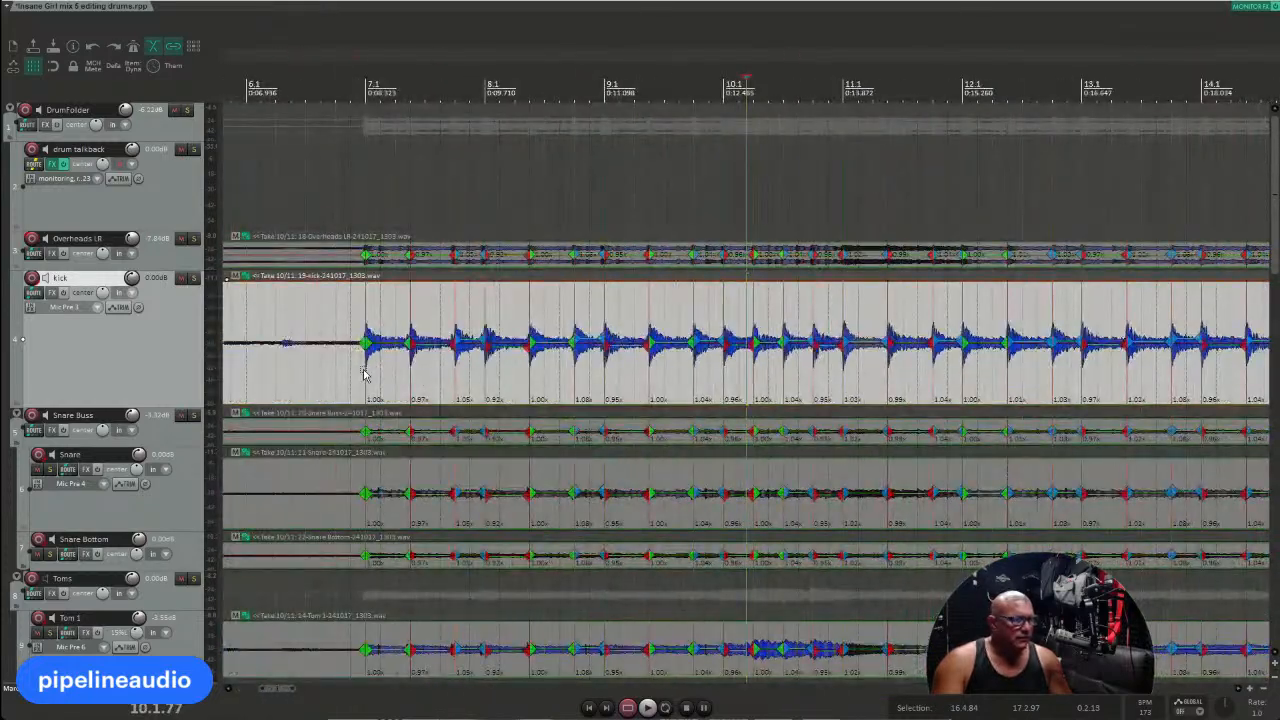
click(409, 374)
scroll(409, 374, up, 3)
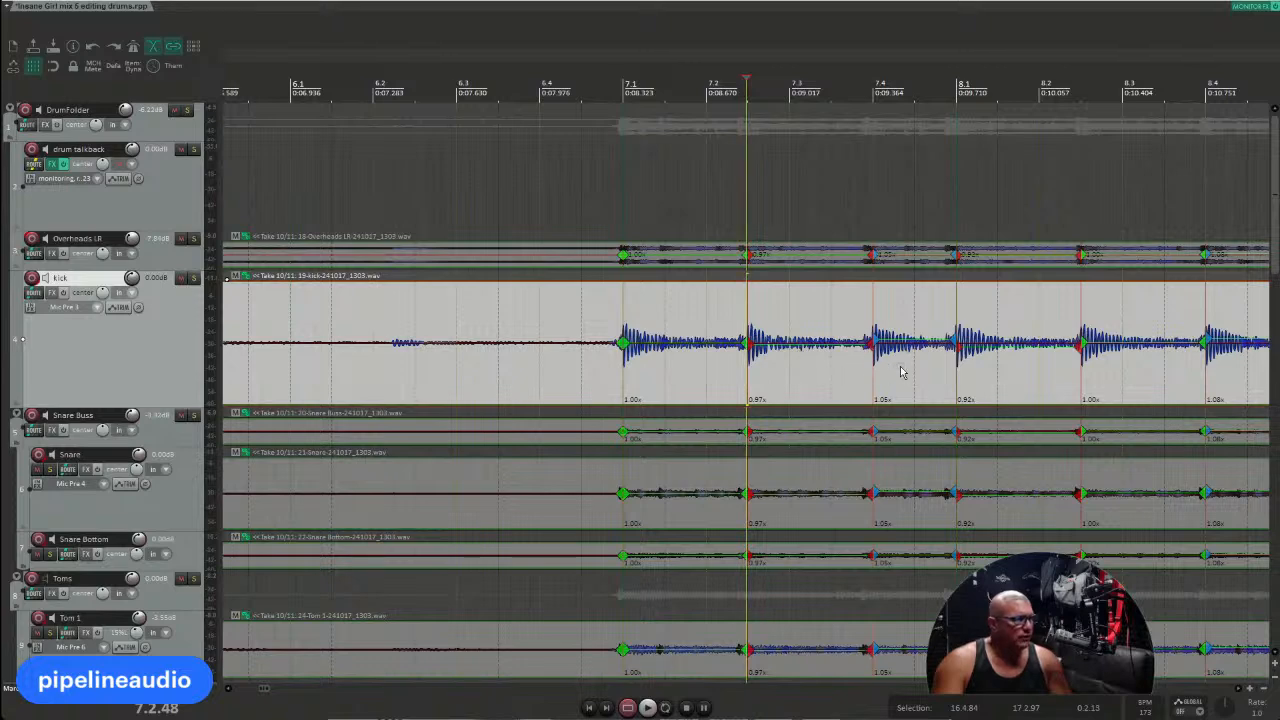
scroll(898, 374, down, 2)
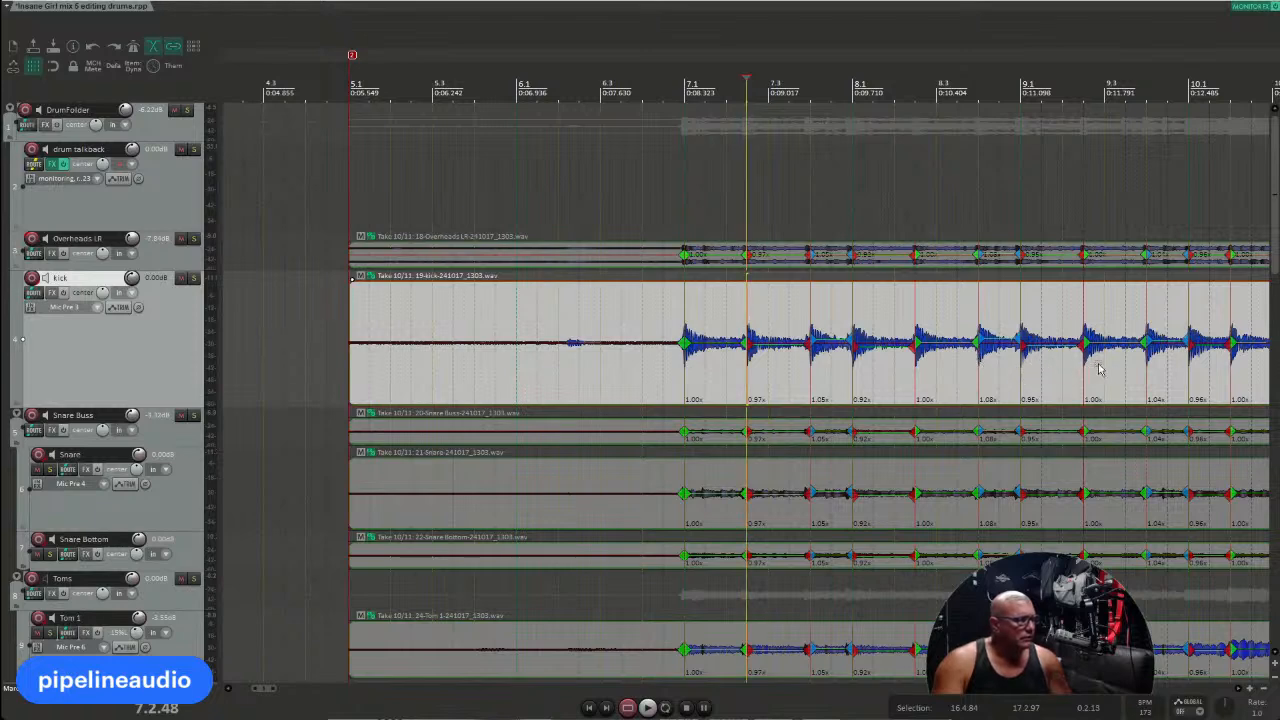
scroll(1188, 378, down, 3)
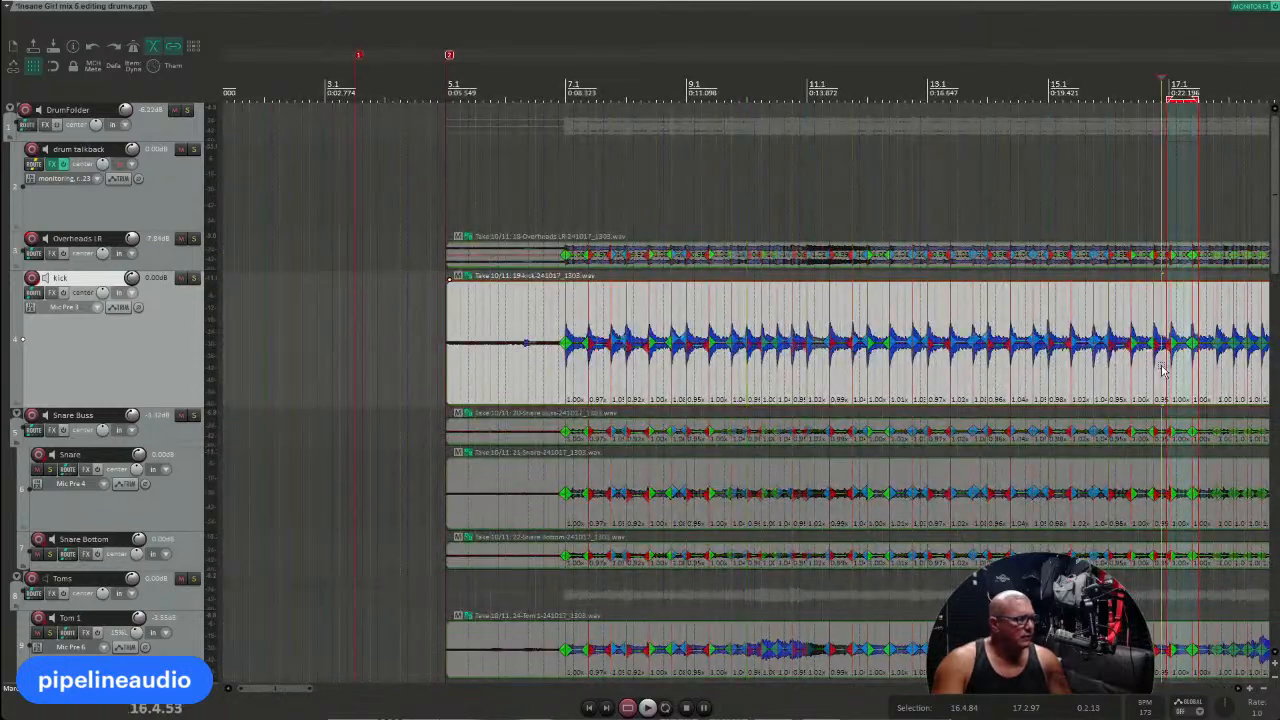
scroll(1160, 370, up, 4)
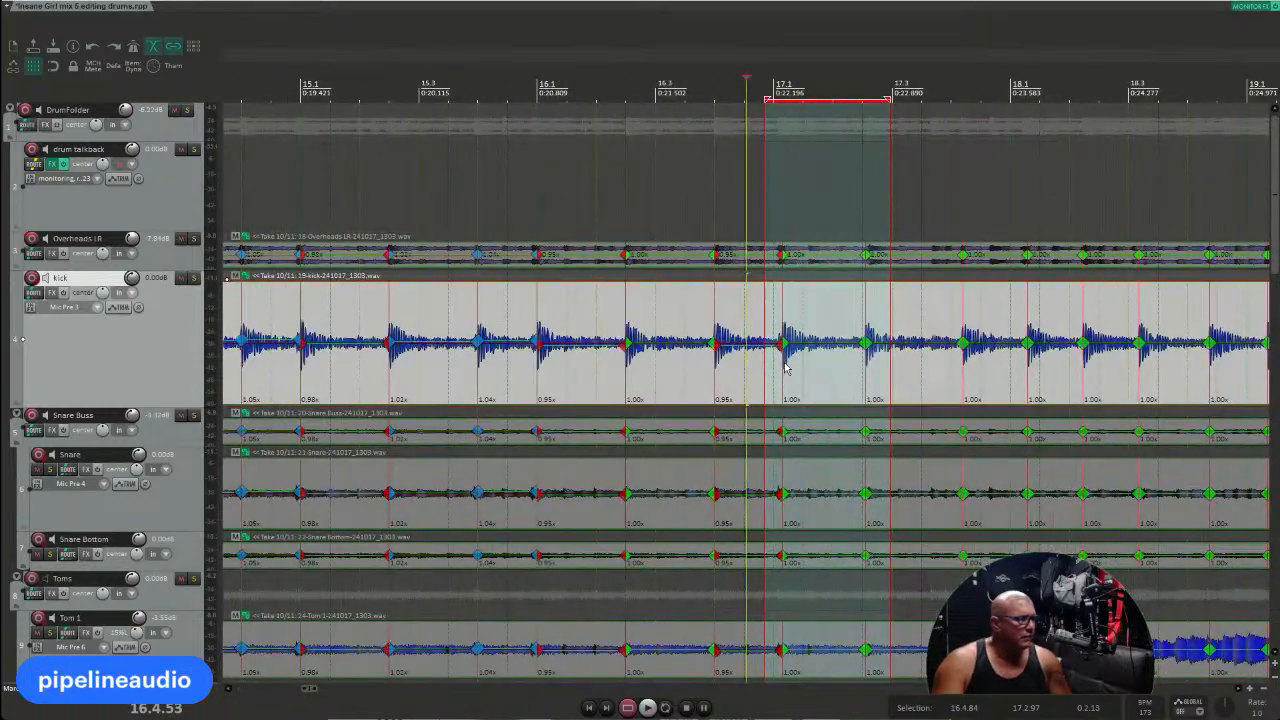
Step: Select the time range 16.4.84 to 17.4.35 and quantize the grouped drum stretch markers inside it to the grid
scroll(860, 374, up, 3)
scroll(845, 373, down, 2)
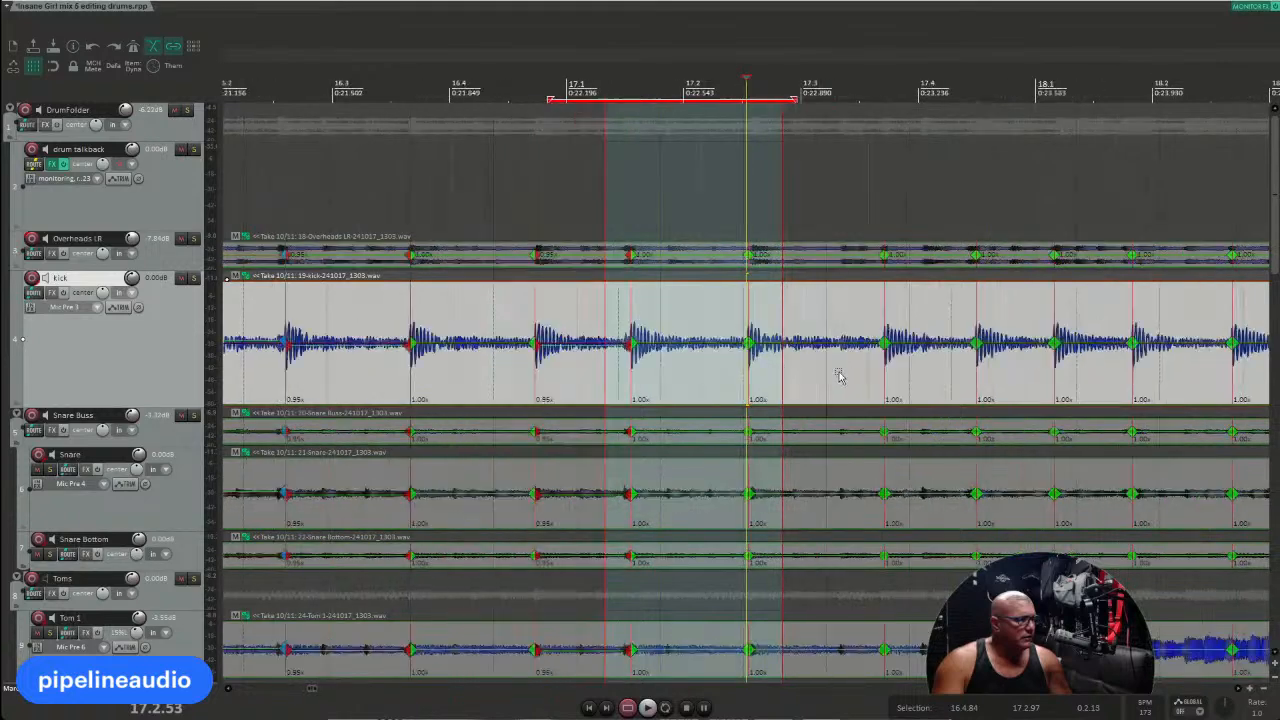
drag(612, 380, 898, 374)
key(q)
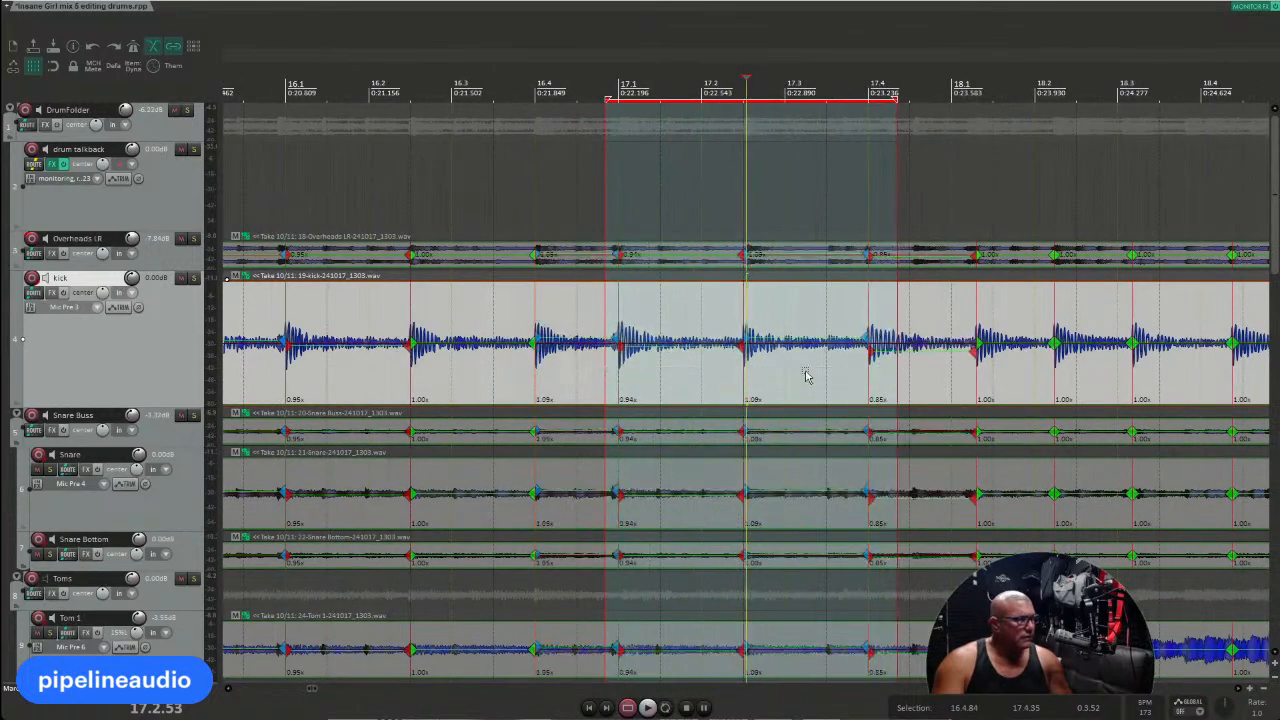
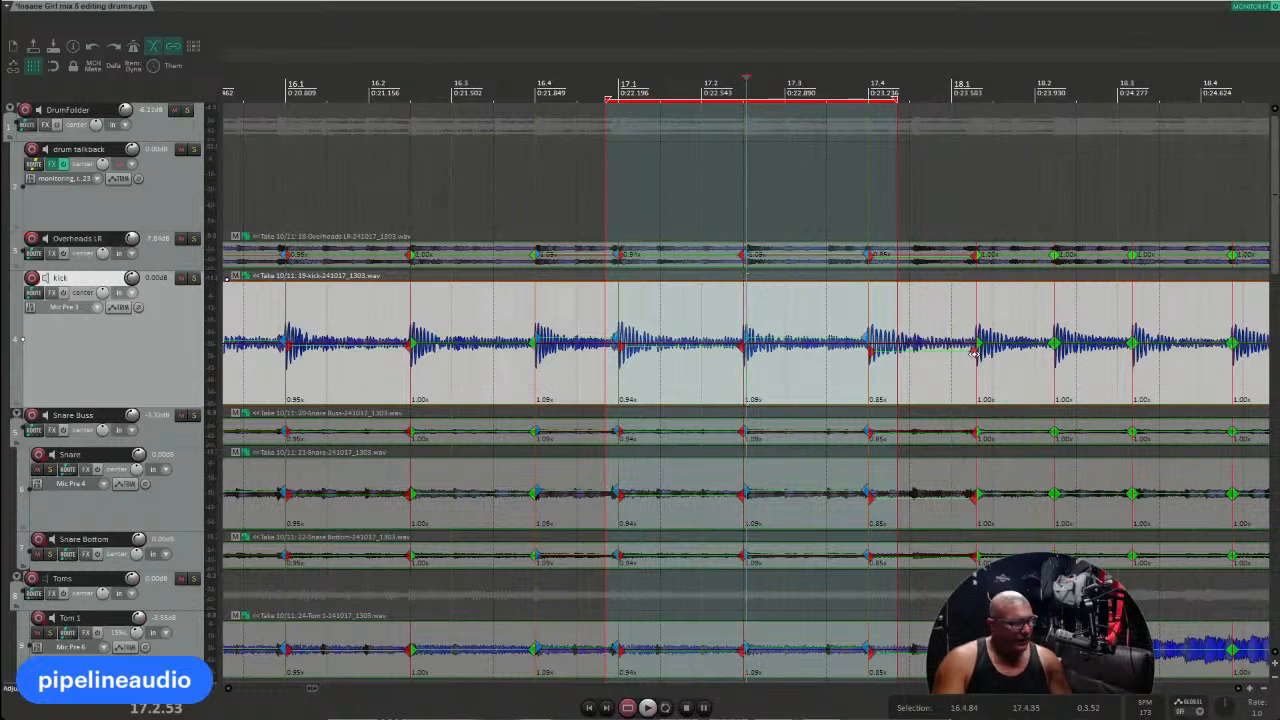
Step: Move the kick stretch marker just after 18.1 back onto the 18.1 grid line and play from 16.2.22
drag(975, 352, 955, 356)
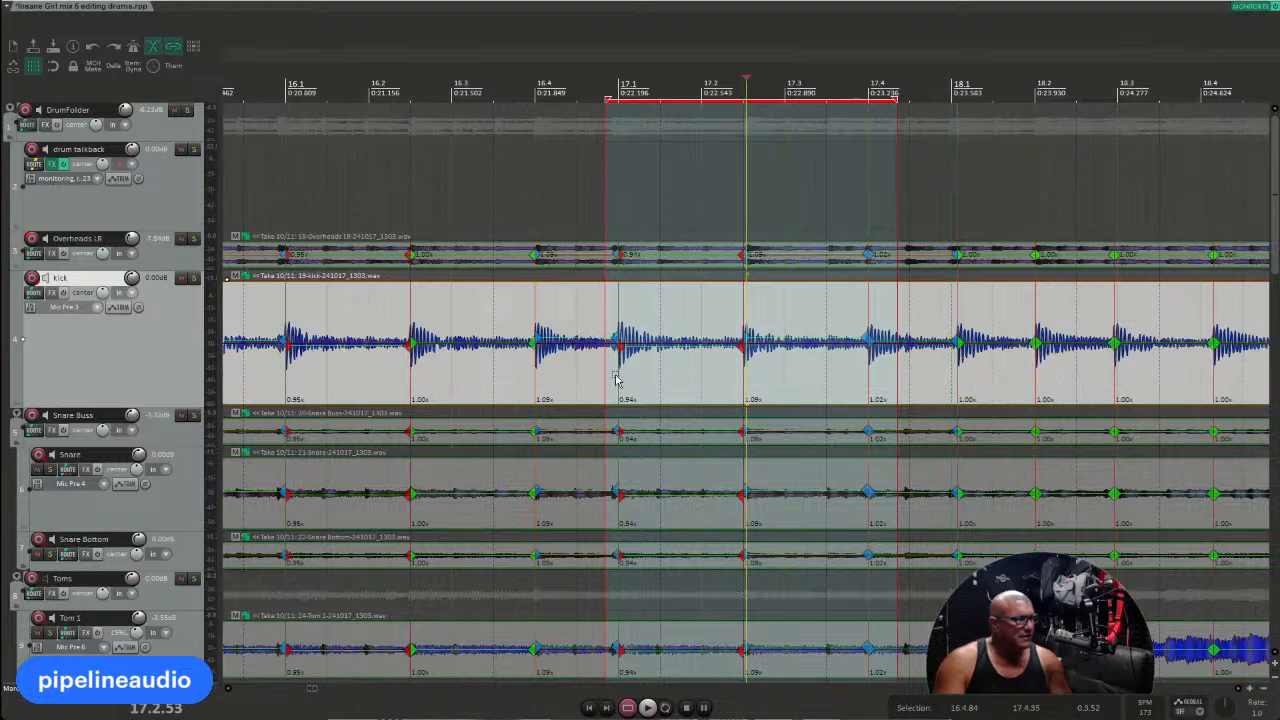
click(388, 376)
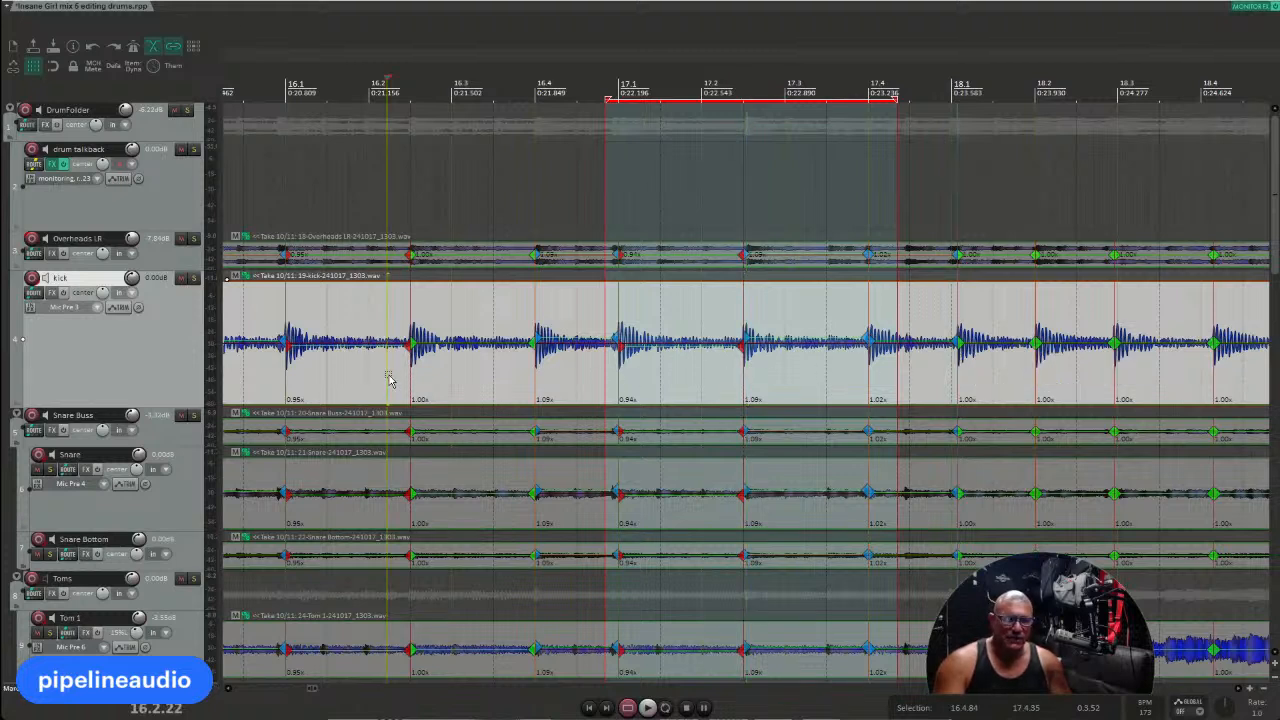
key(space)
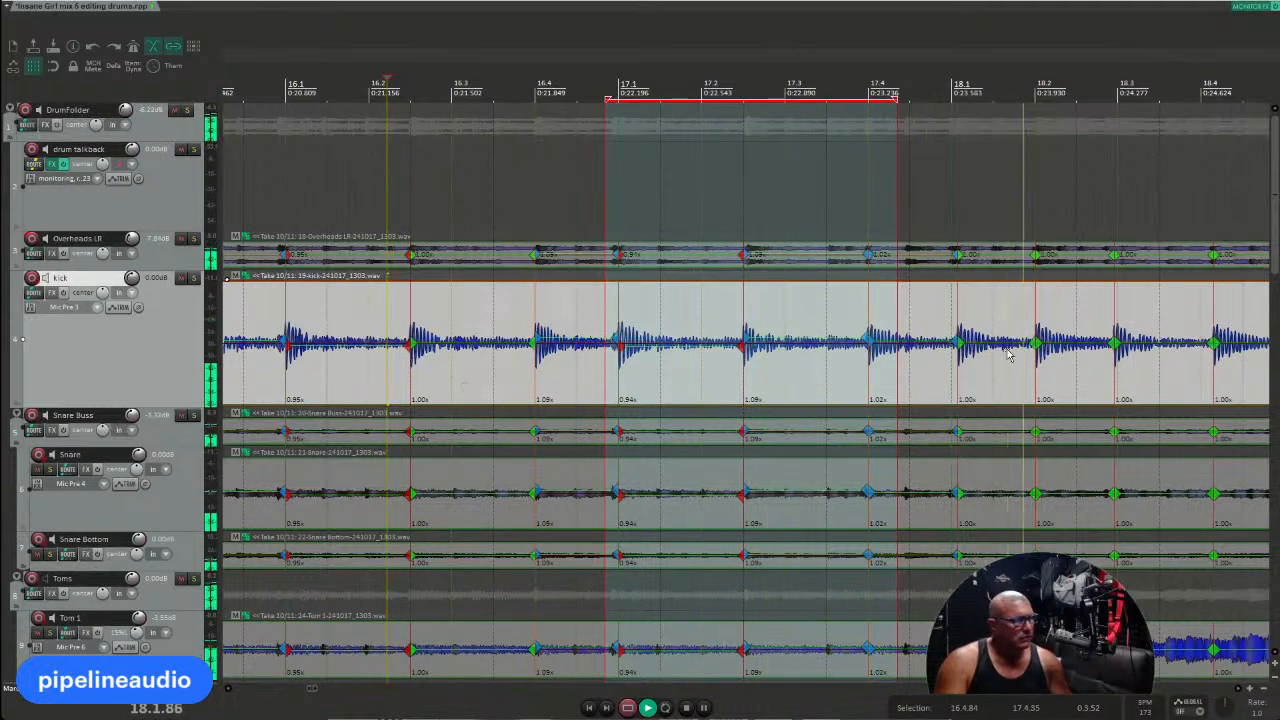
Step: Mark the range from 17.4.93 to 18.4.25 on the kick and play the drums from 17.4.42
scroll(1000, 382, up, 3)
scroll(880, 383, down, 2)
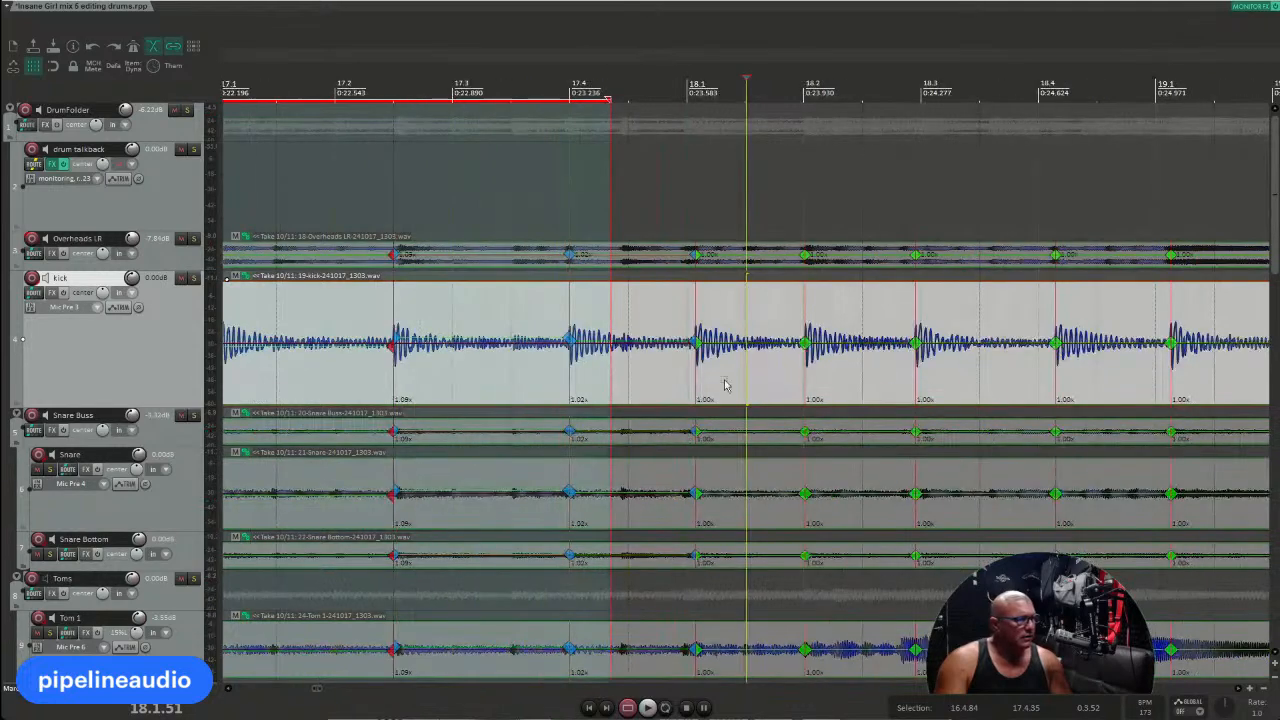
drag(677, 371, 1067, 377)
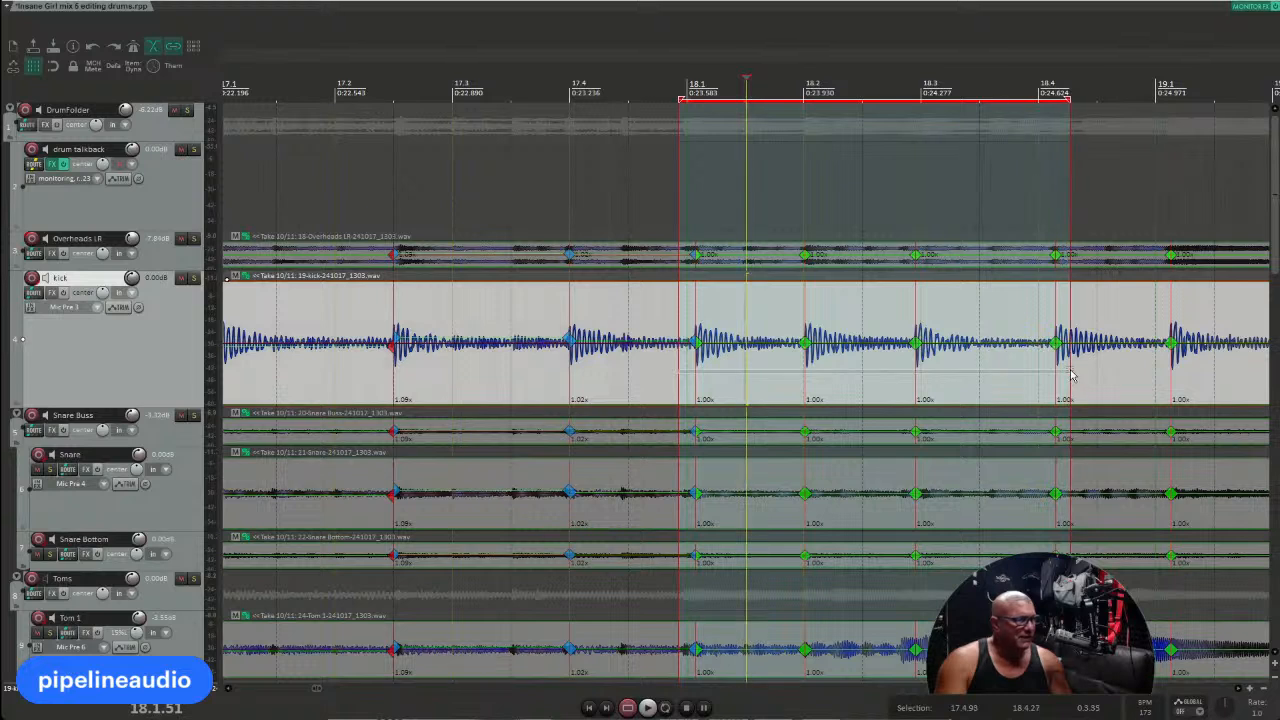
click(619, 370)
key(space)
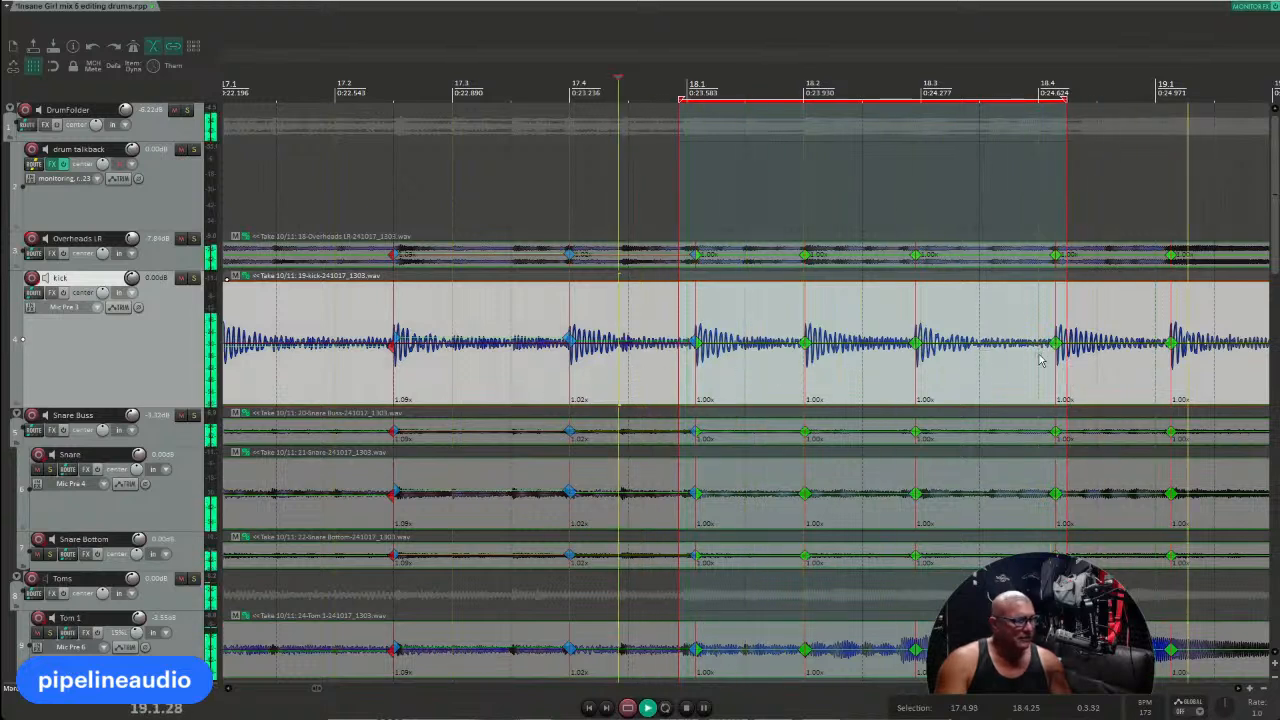
key(space)
Step: Select the range 17.4.93 to 19.1.28, quantize the grouped drum stretch markers inside it, and play from 16.3.58
drag(1186, 357, 679, 380)
key(q)
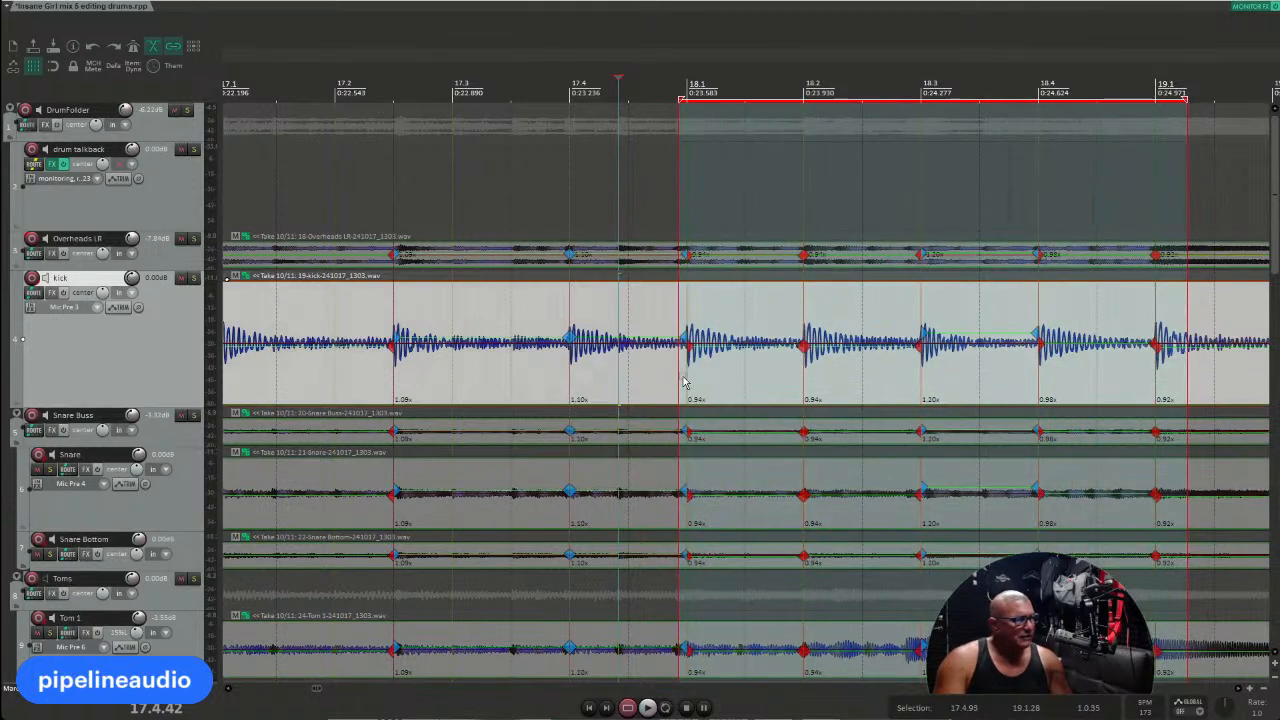
scroll(685, 383, down, 3)
click(460, 378)
key(space)
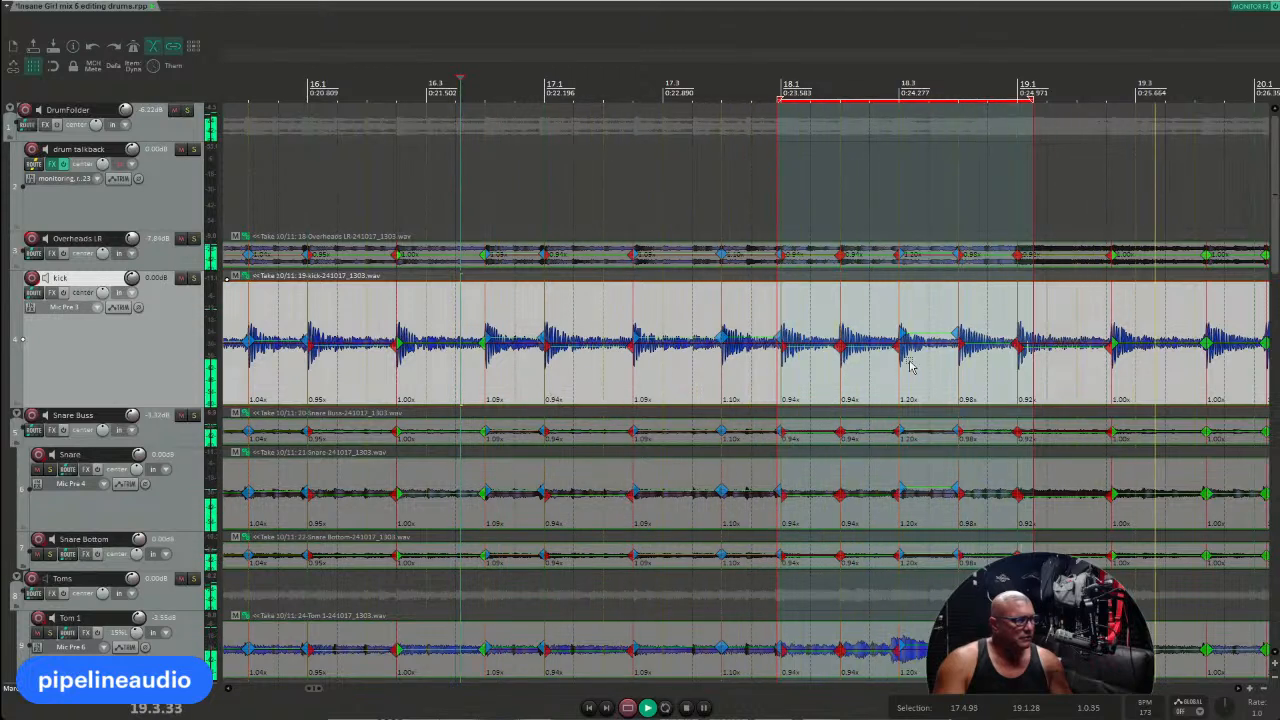
key(space)
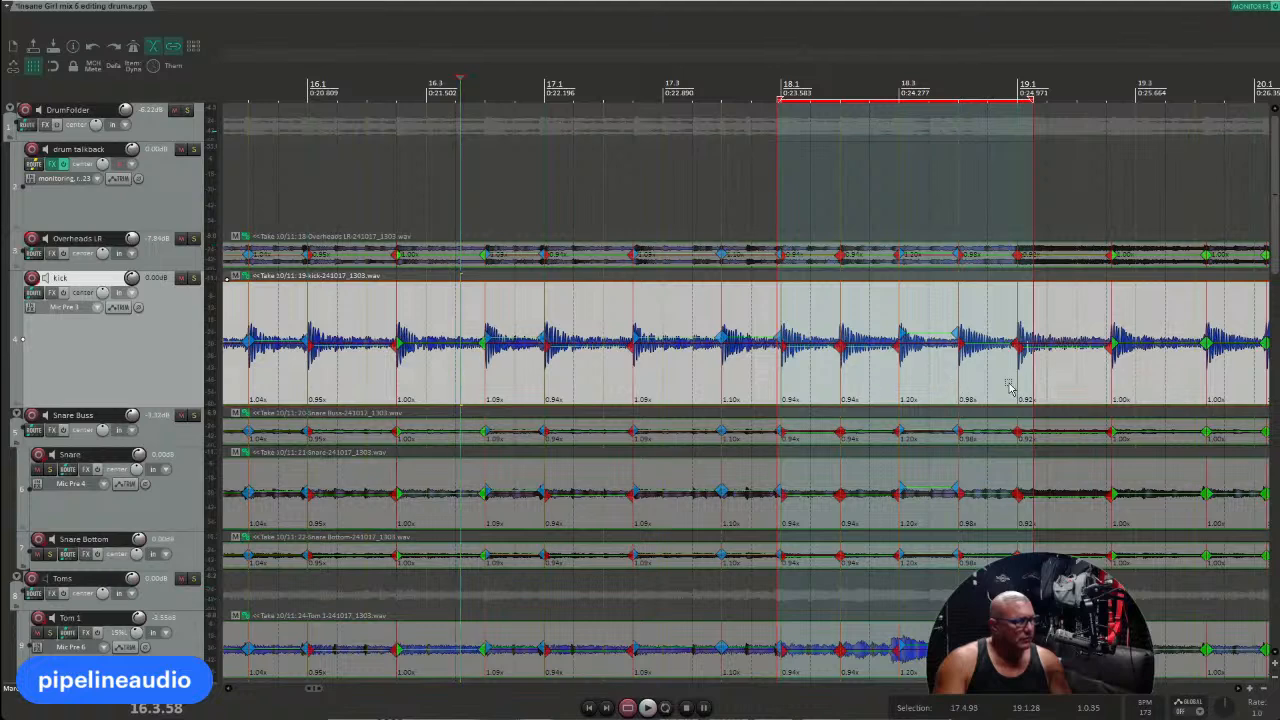
Step: Select the time range 19.2.15 to 20.1.74 and quantize the grouped drum stretch markers inside it to the grid
click(930, 384)
scroll(928, 384, up, 2)
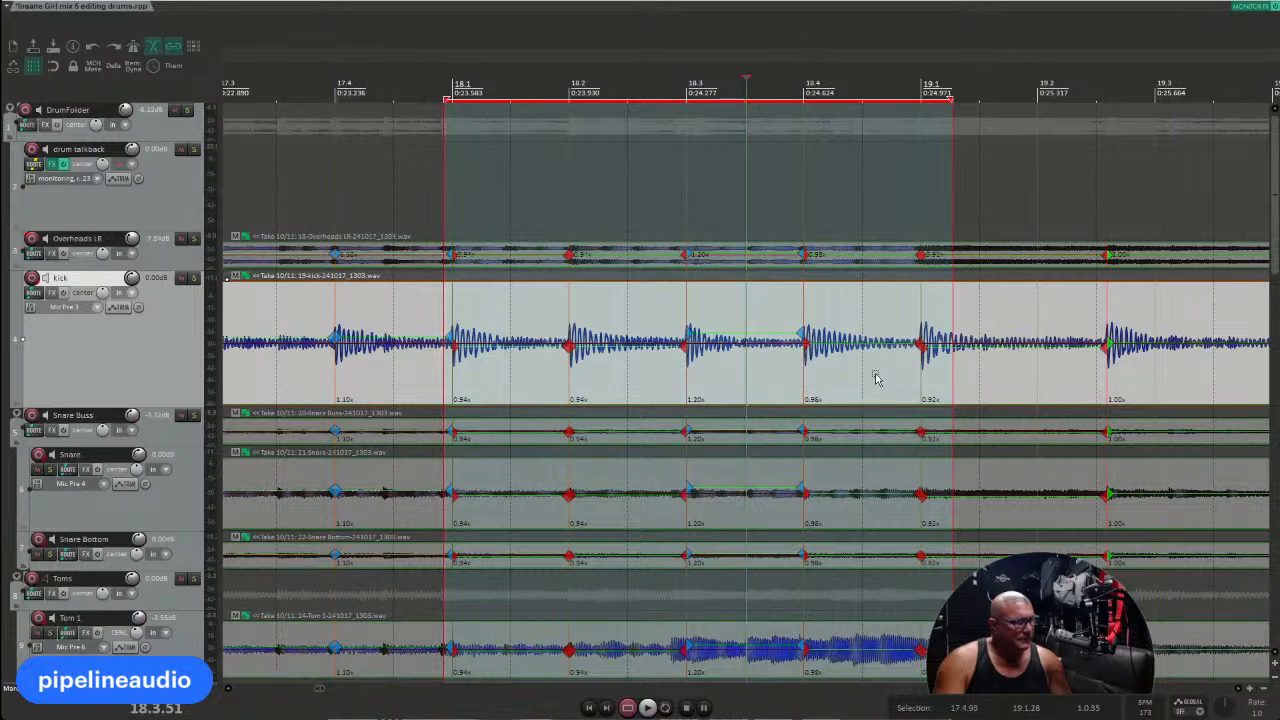
scroll(860, 371, down, 2)
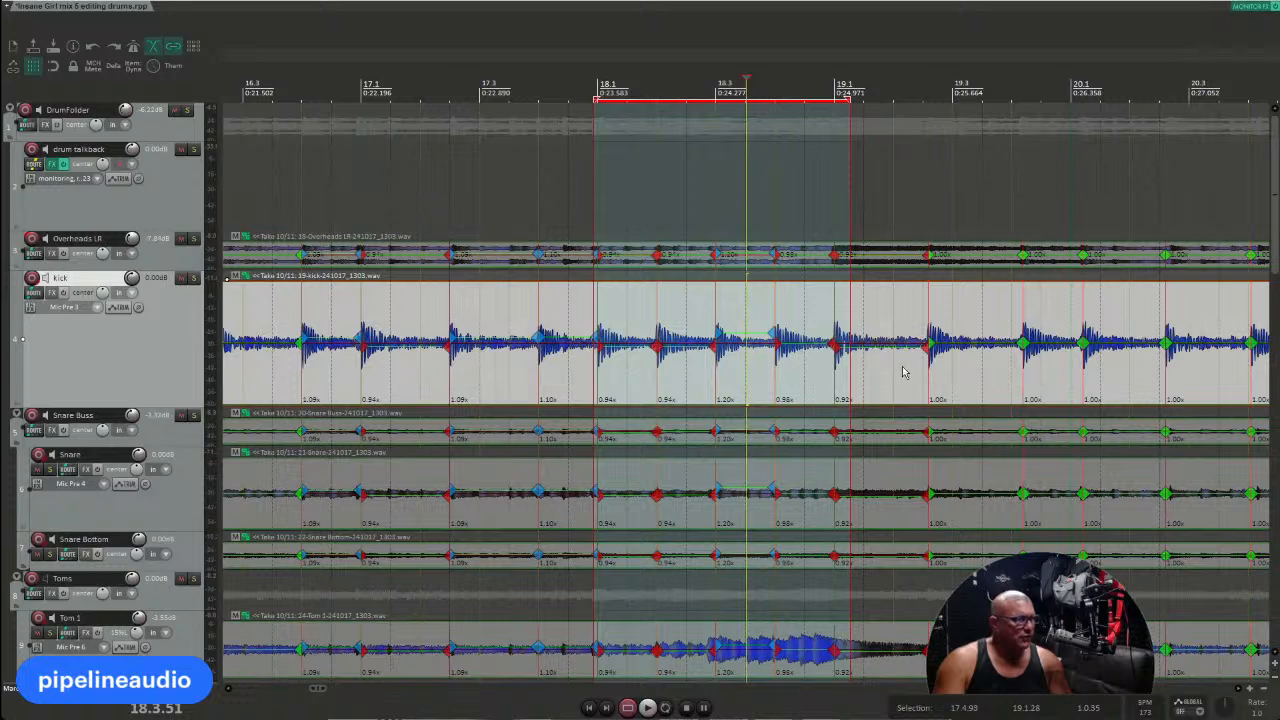
scroll(943, 376, up, 2)
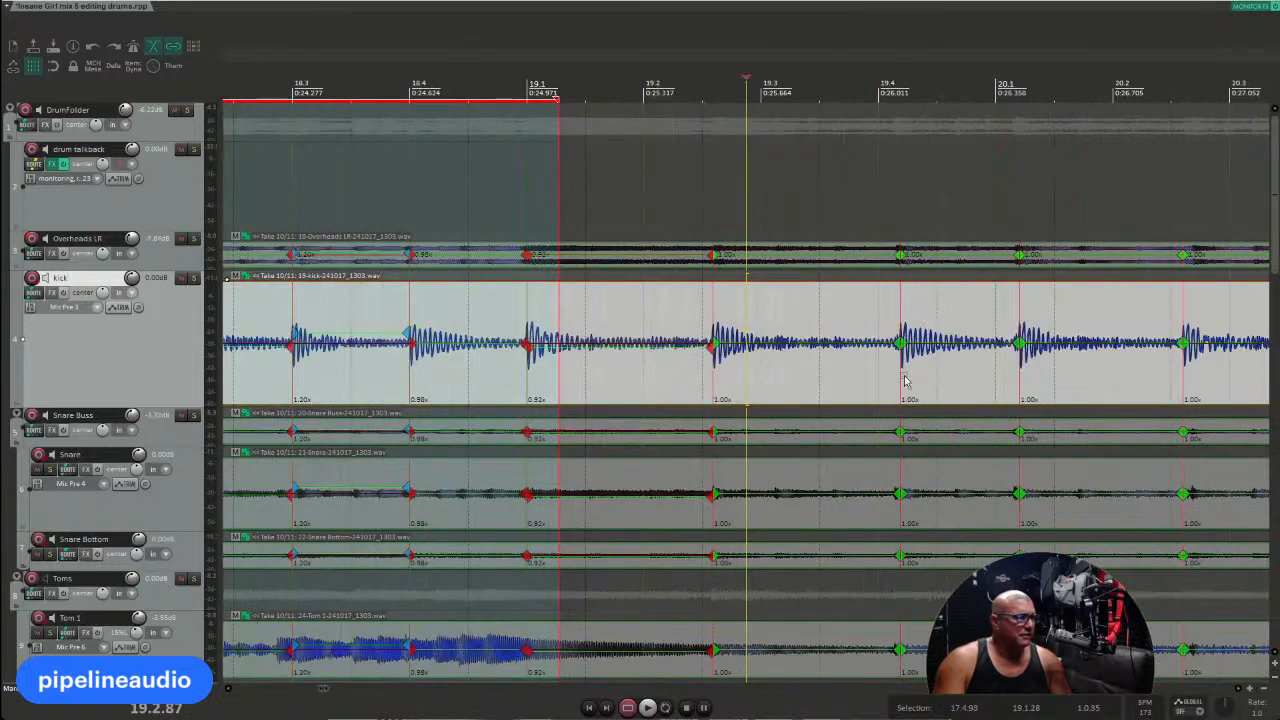
scroll(905, 380, down, 2)
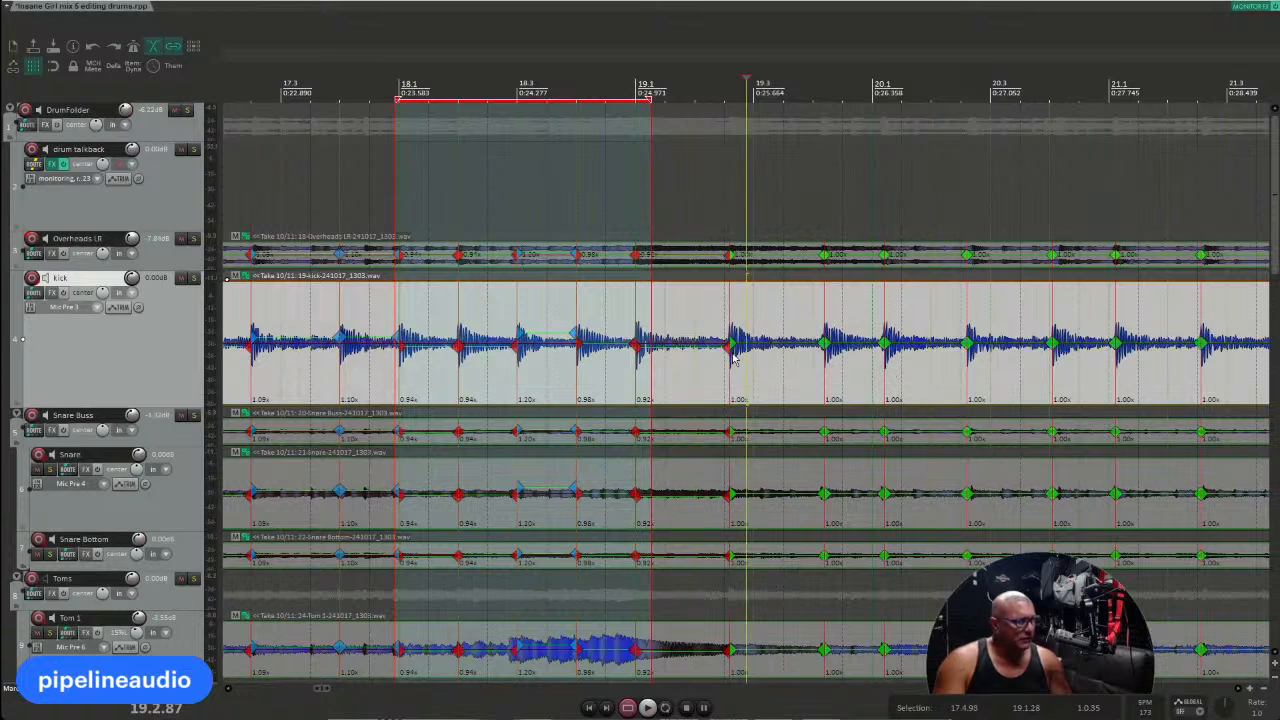
drag(726, 348, 915, 374)
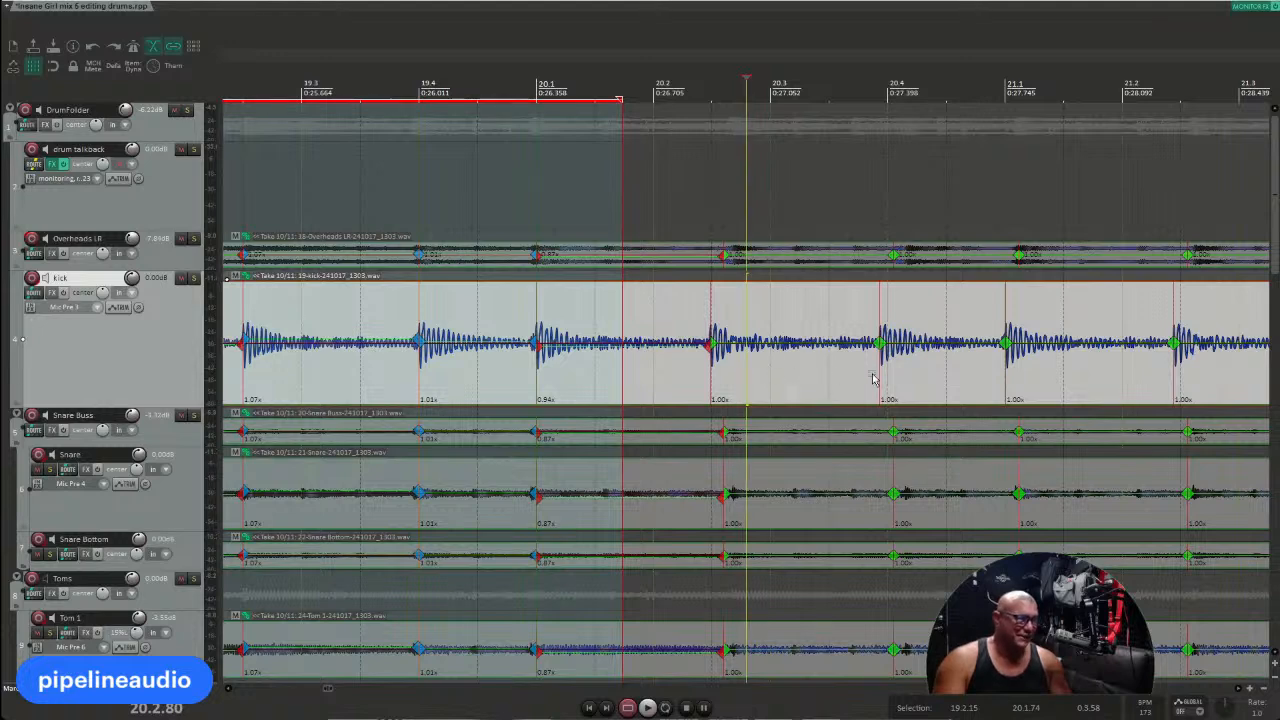
Step: Quantize the grouped drum stretch markers to the grid within the time range 20.2.34 to 21.2.74
drag(696, 378, 948, 366)
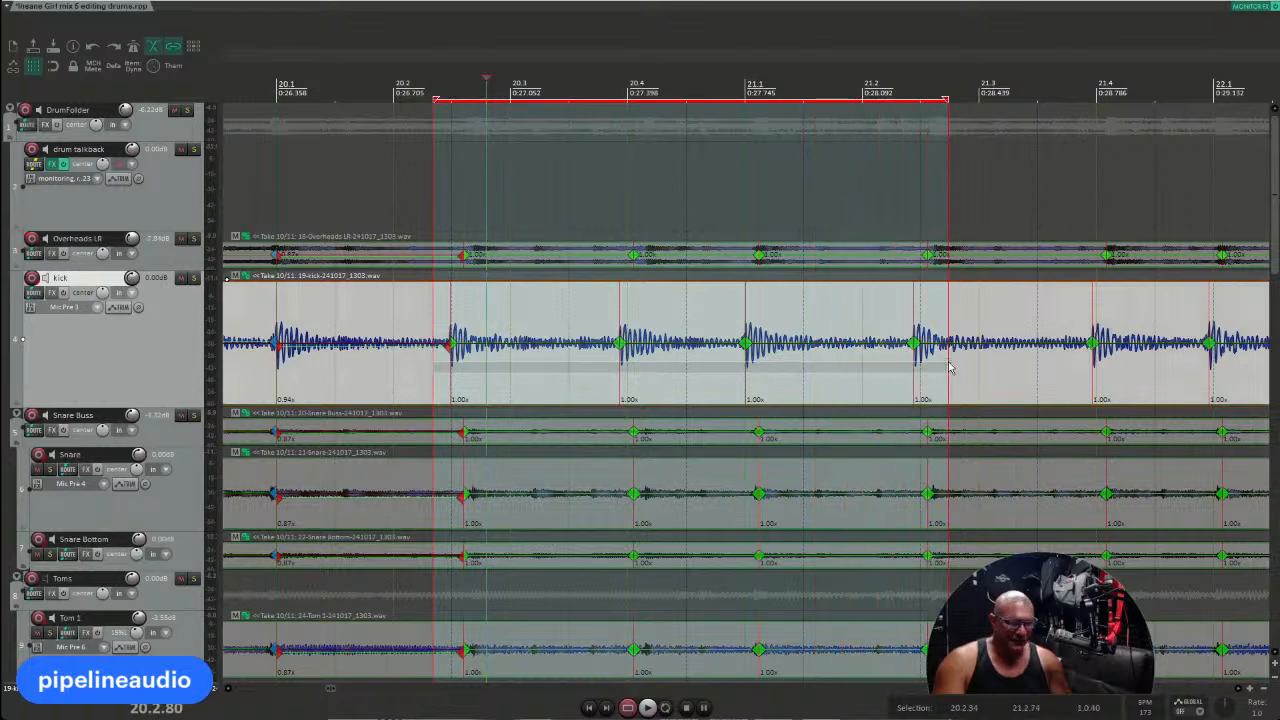
scroll(950, 366, down, 6)
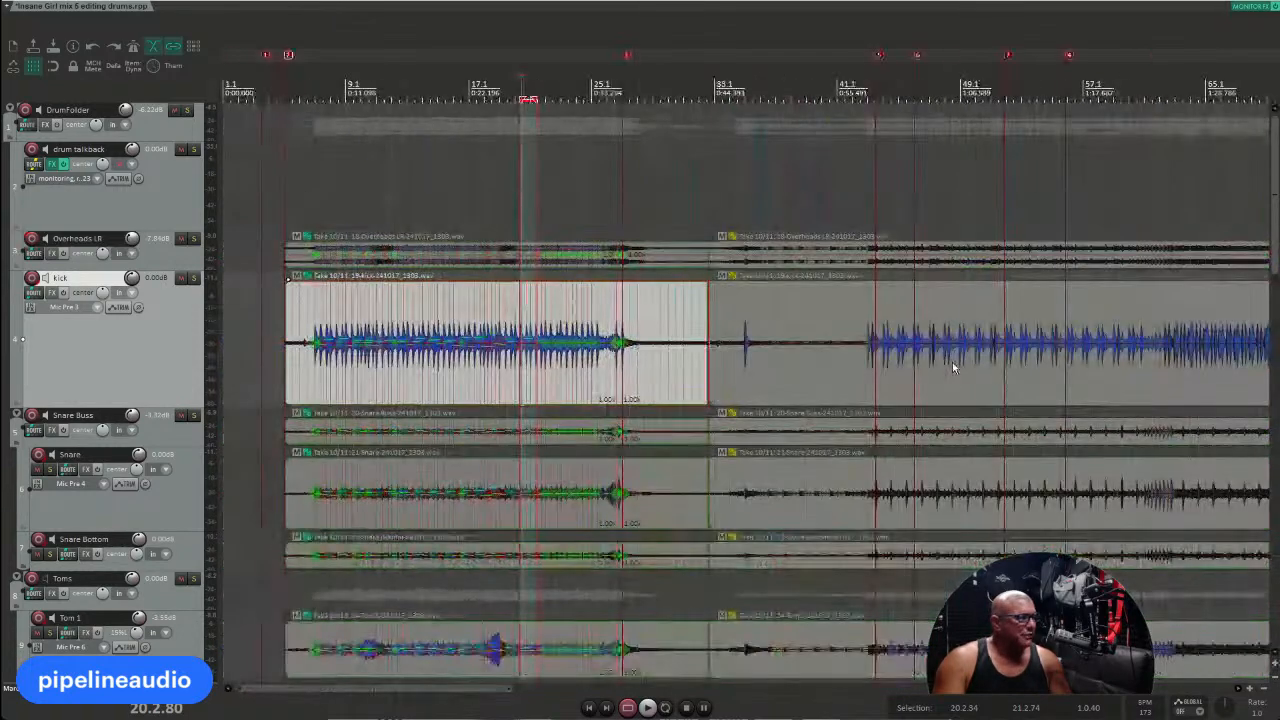
scroll(945, 375, up, 4)
scroll(943, 381, up, 3)
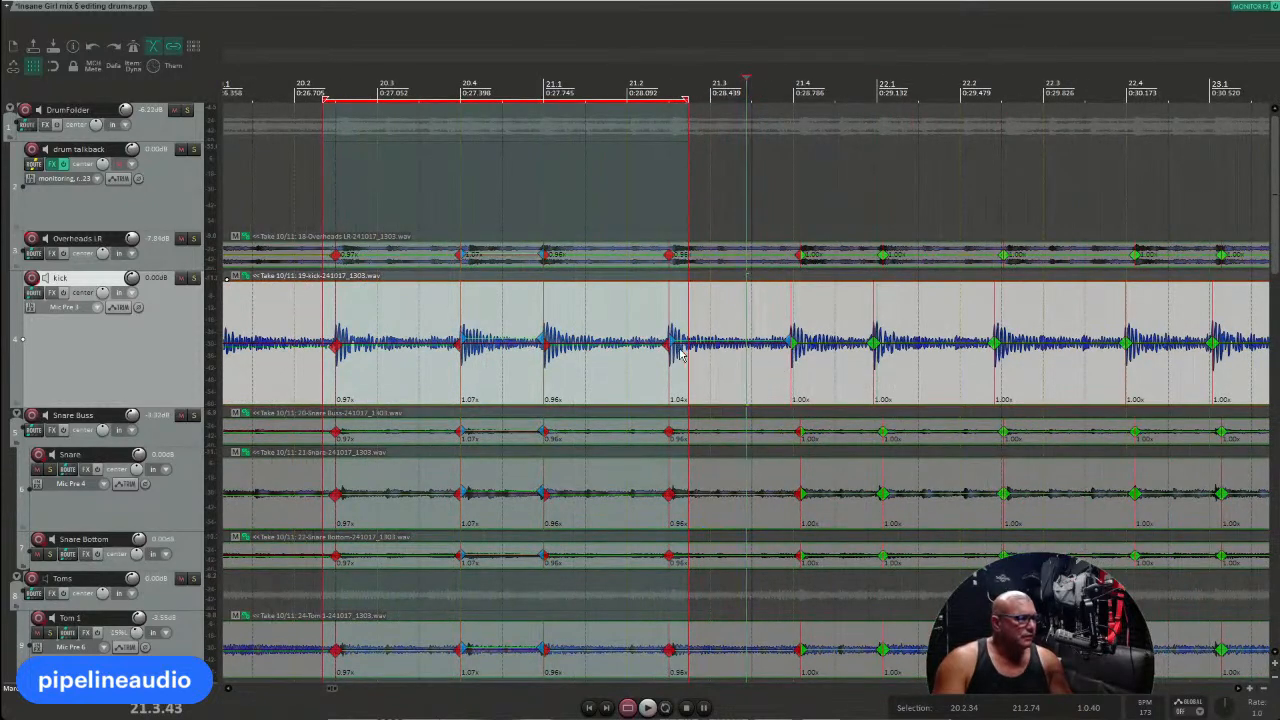
Step: Select the time range 21.3.86 to 23.2.83 and snap its grouped drum stretch markers to the grid with quantize
drag(786, 362, 1206, 353)
key(q)
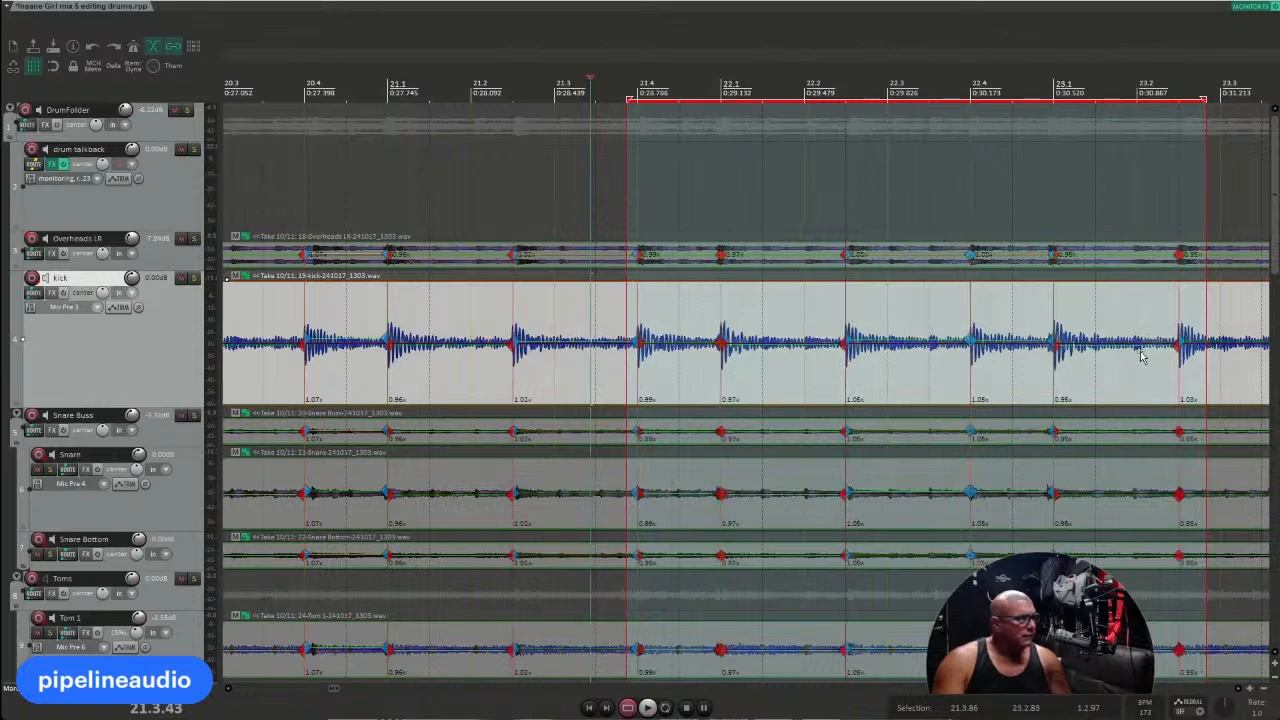
click(1218, 308)
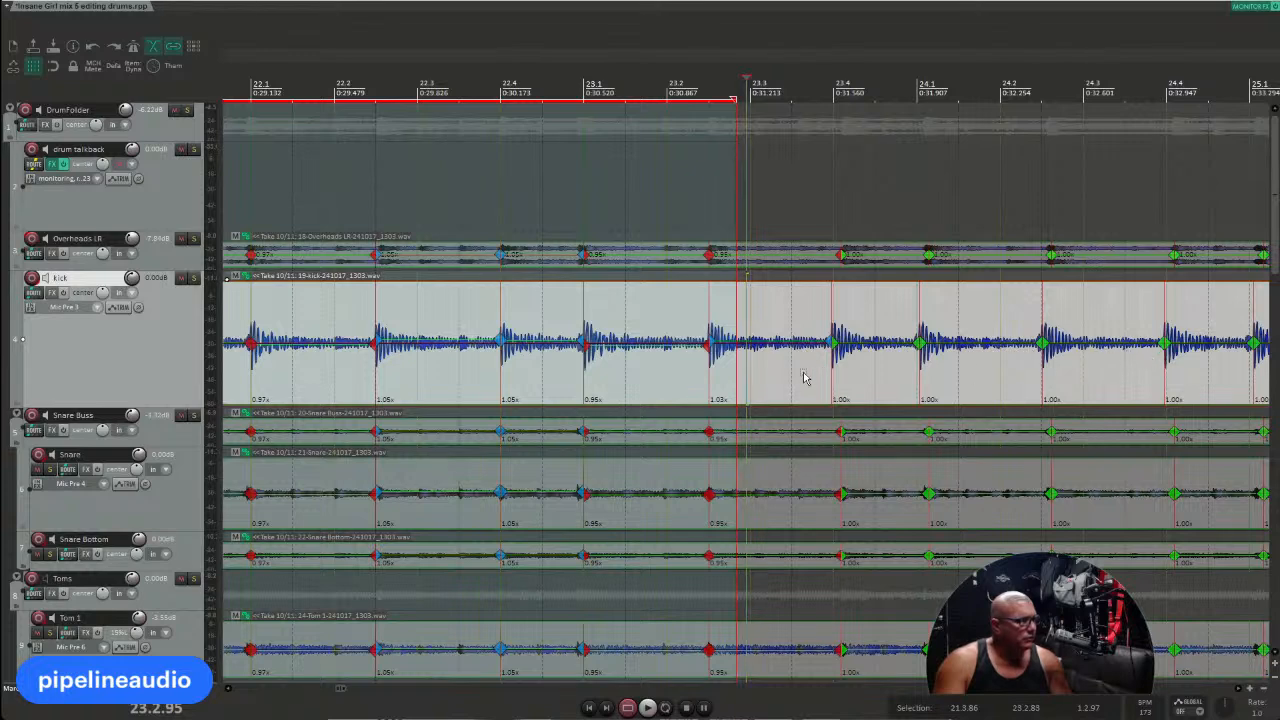
Step: Quantize the grouped drum stretch markers between 23.3.64 and 24.4.86 and place the edit cursor at 24.4.72
drag(803, 374, 1239, 357)
key(q)
click(1227, 362)
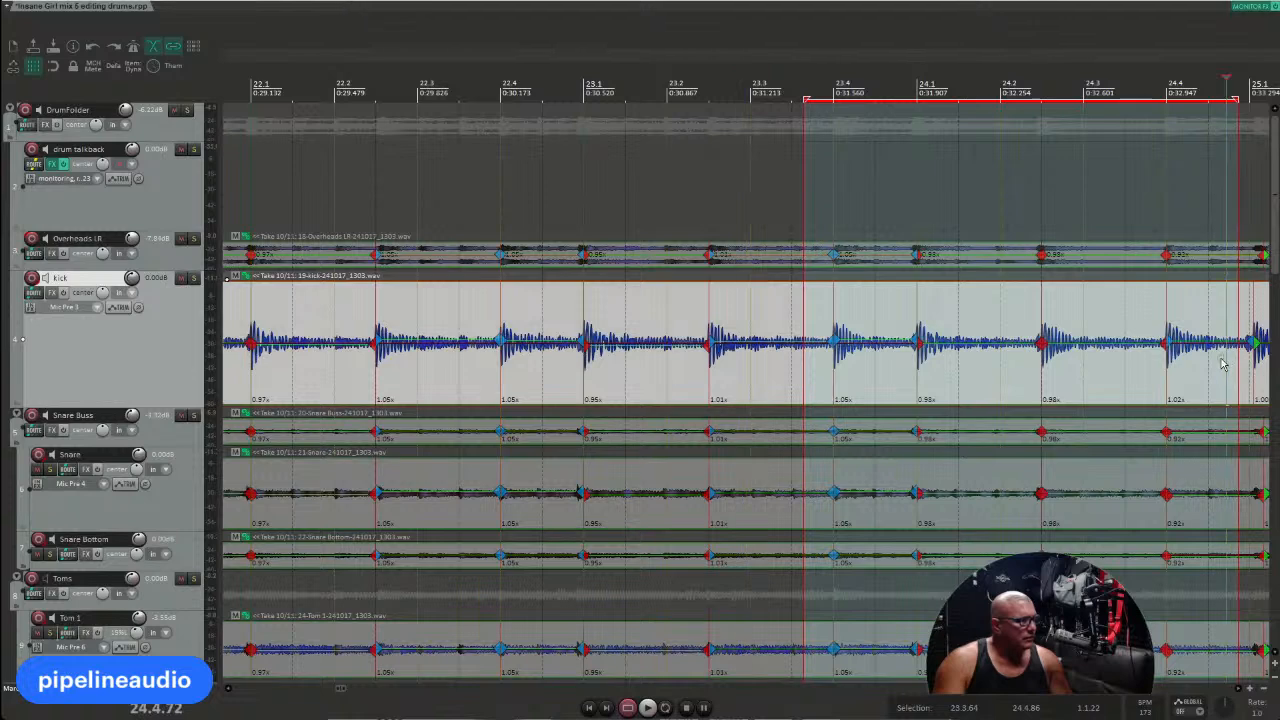
Step: Select the time range 24.4.87 to 25.3.06, quantize its drum stretch markers, and play the passage through to bar 26
scroll(1213, 363, up, 3)
scroll(1211, 364, down, 3)
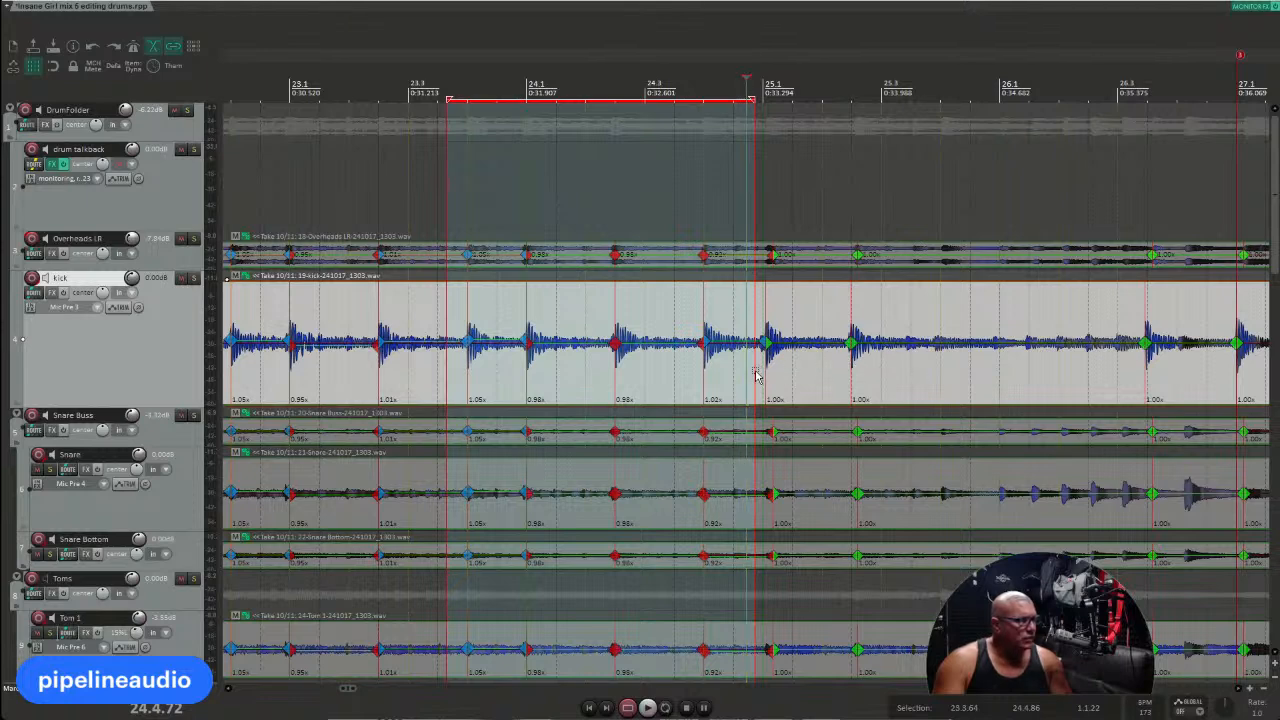
drag(757, 371, 885, 374)
key(q)
click(682, 370)
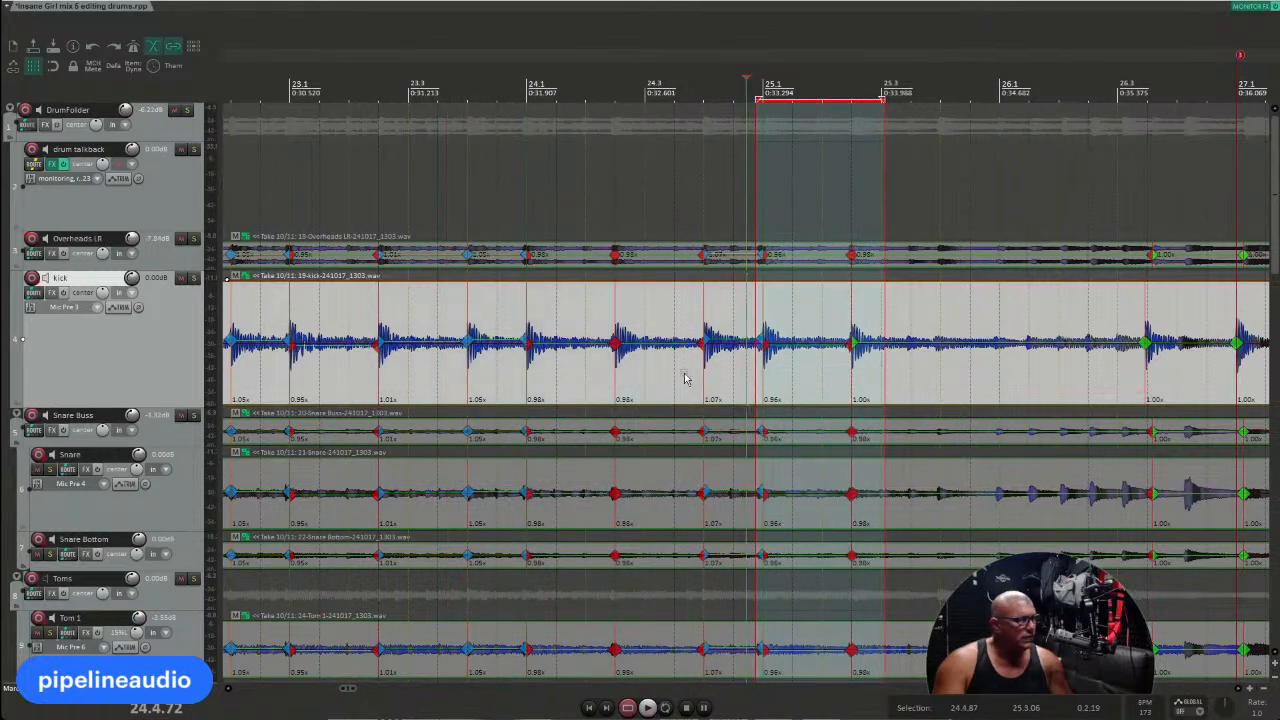
key(space)
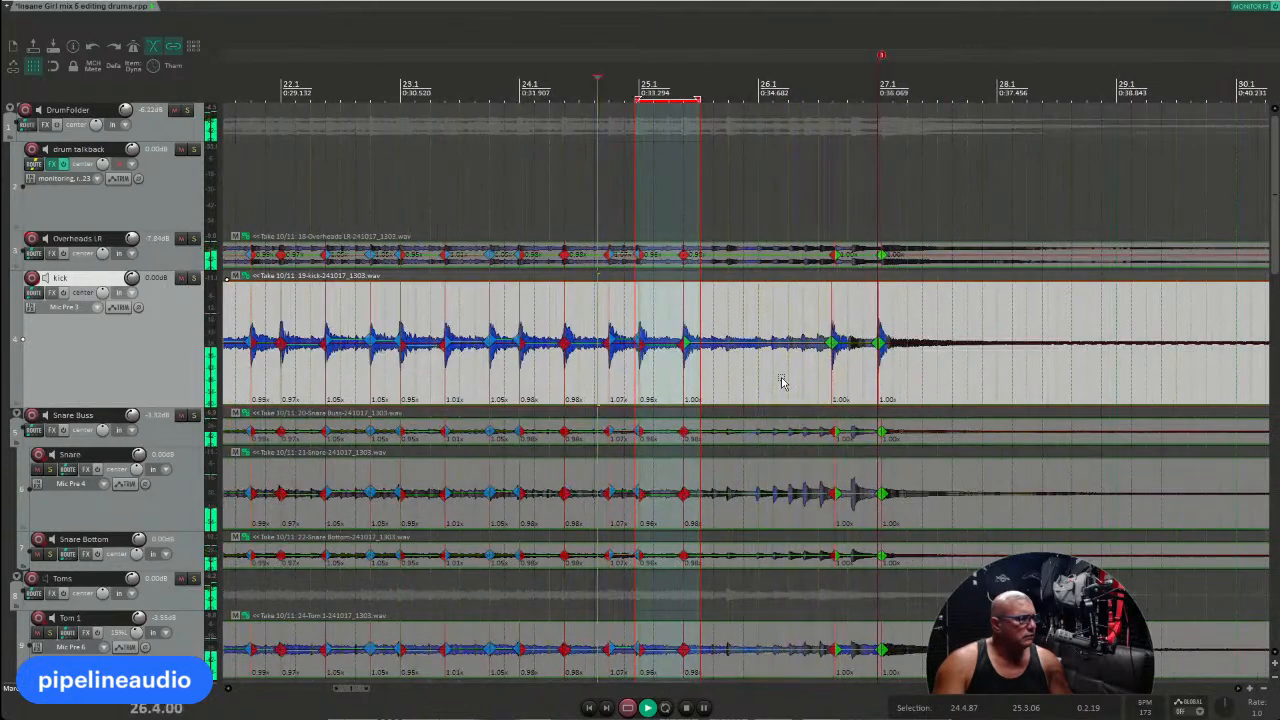
key(space)
Step: Examine the last kick hits near 26.4 and 27.1 against the grid and the other drum tracks' markers
click(872, 374)
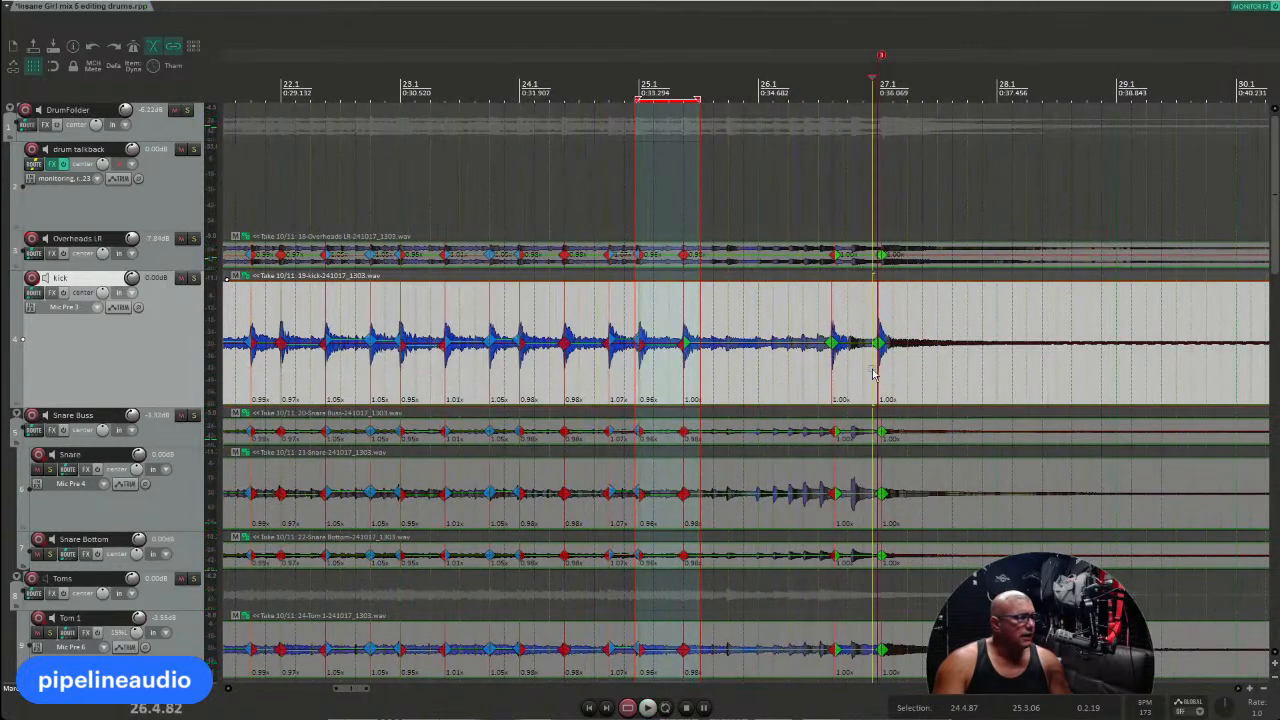
scroll(860, 373, up, 4)
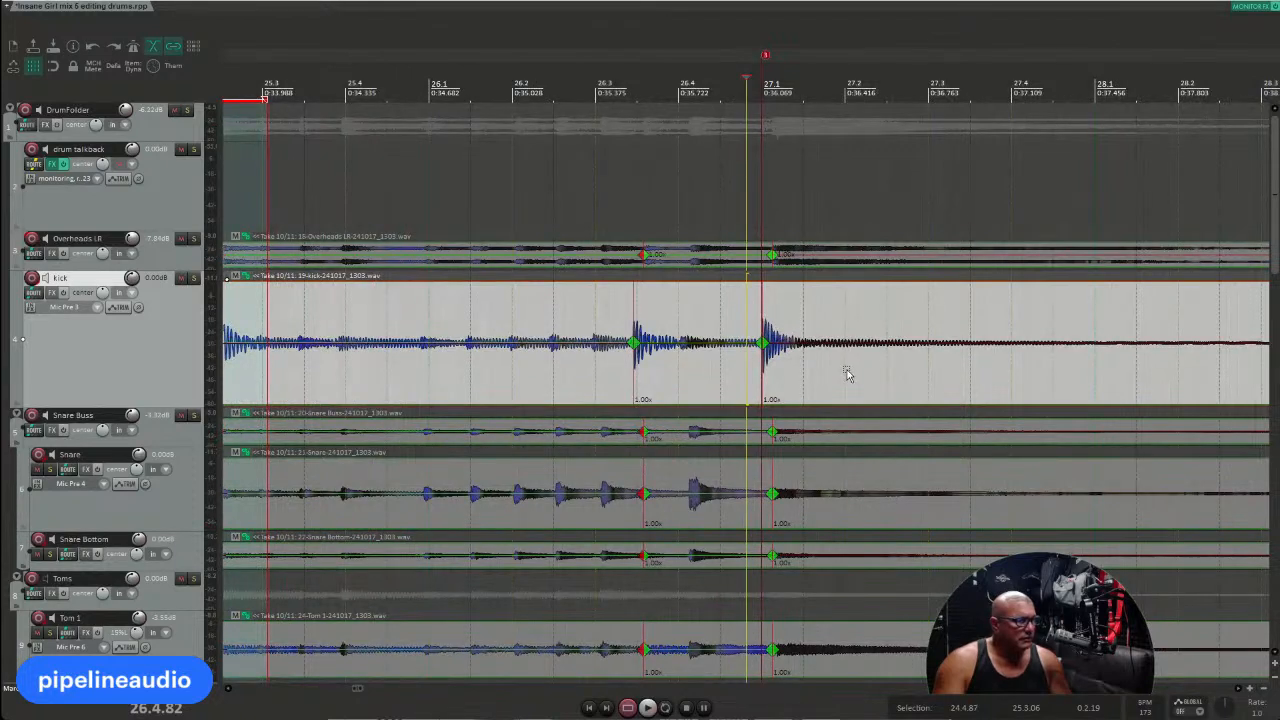
scroll(846, 368, up, 2)
click(817, 371)
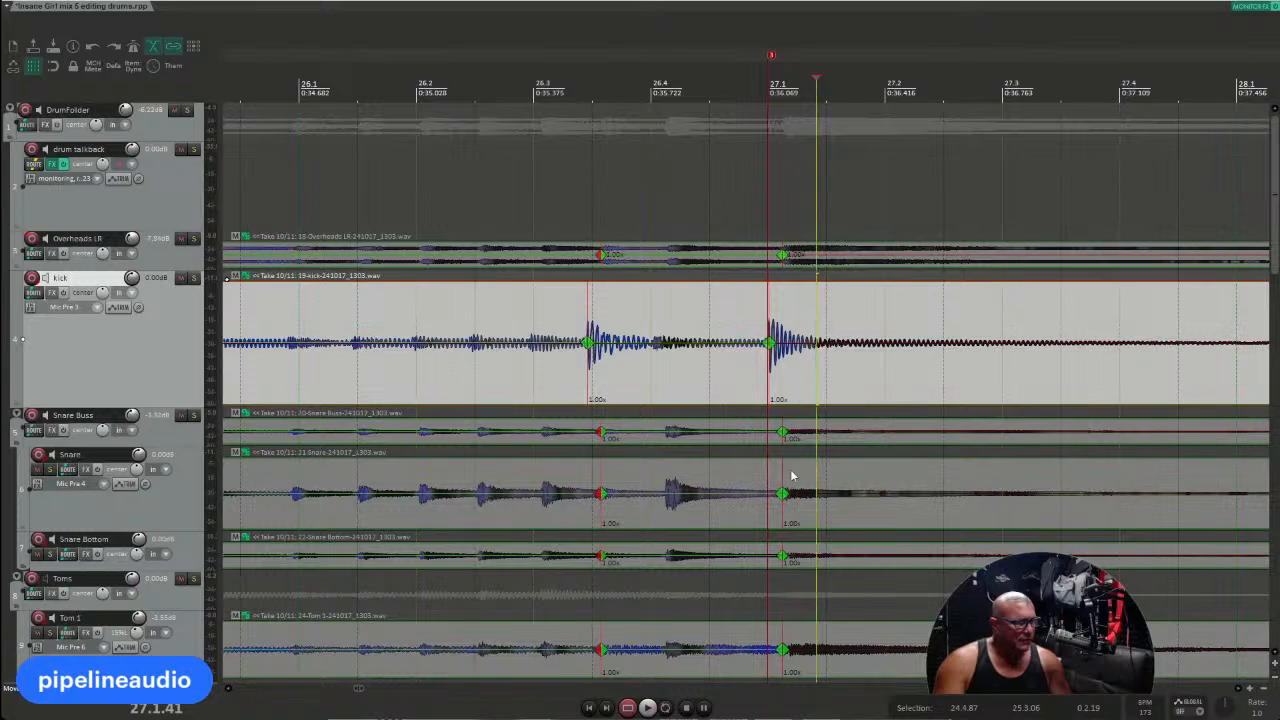
Step: Review the quantized kick stretch markers from bar 18 through bar 23 against the grid
scroll(608, 350, down, 5)
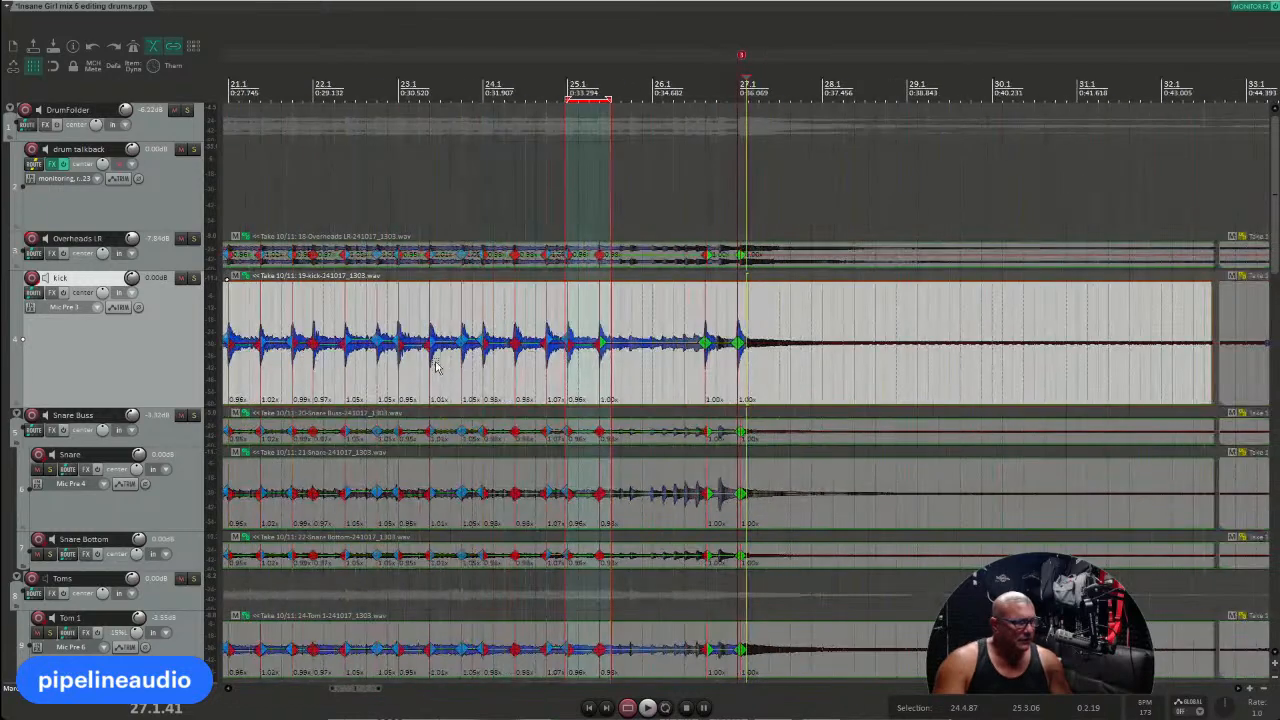
scroll(440, 370, down, 4)
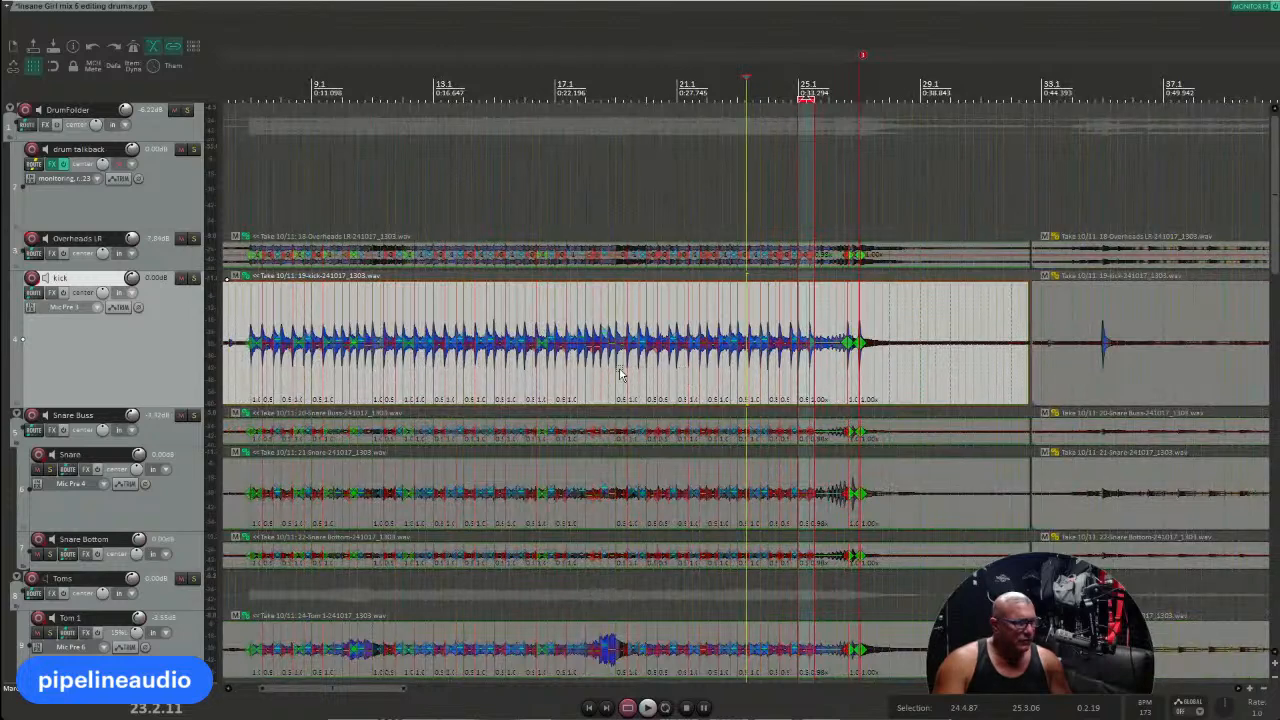
scroll(630, 371, up, 10)
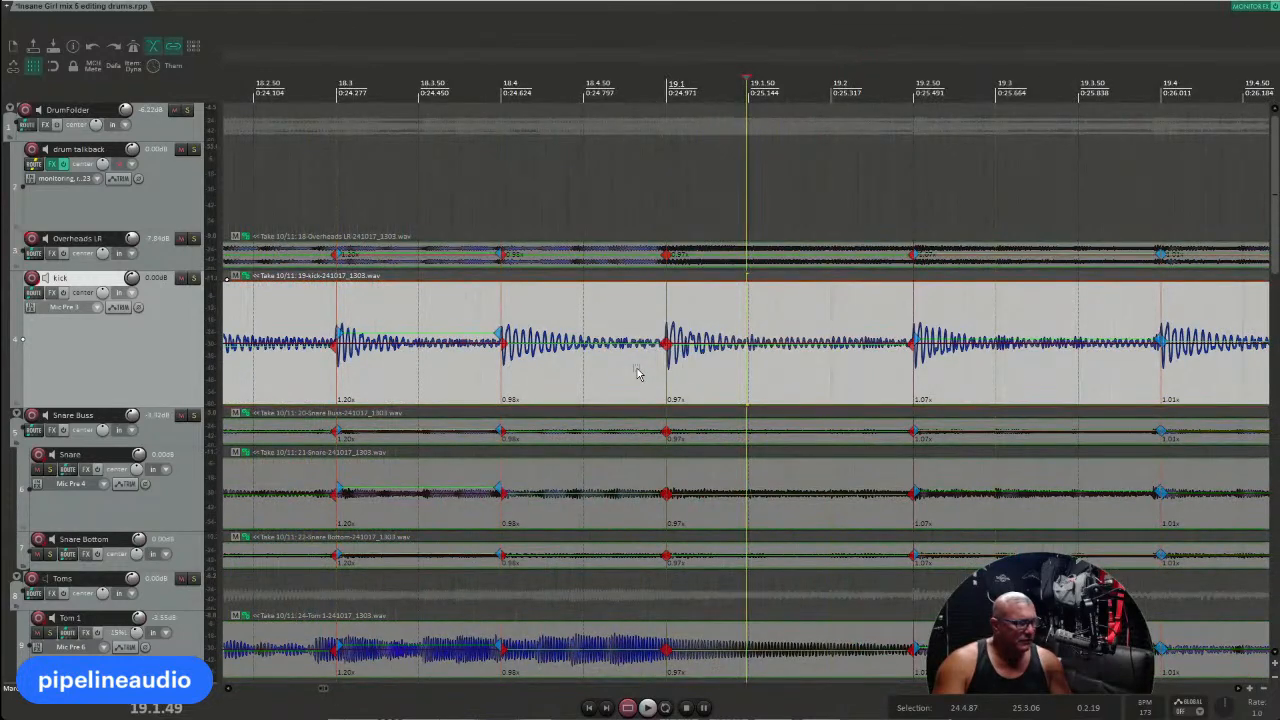
scroll(635, 370, down, 5)
click(1016, 388)
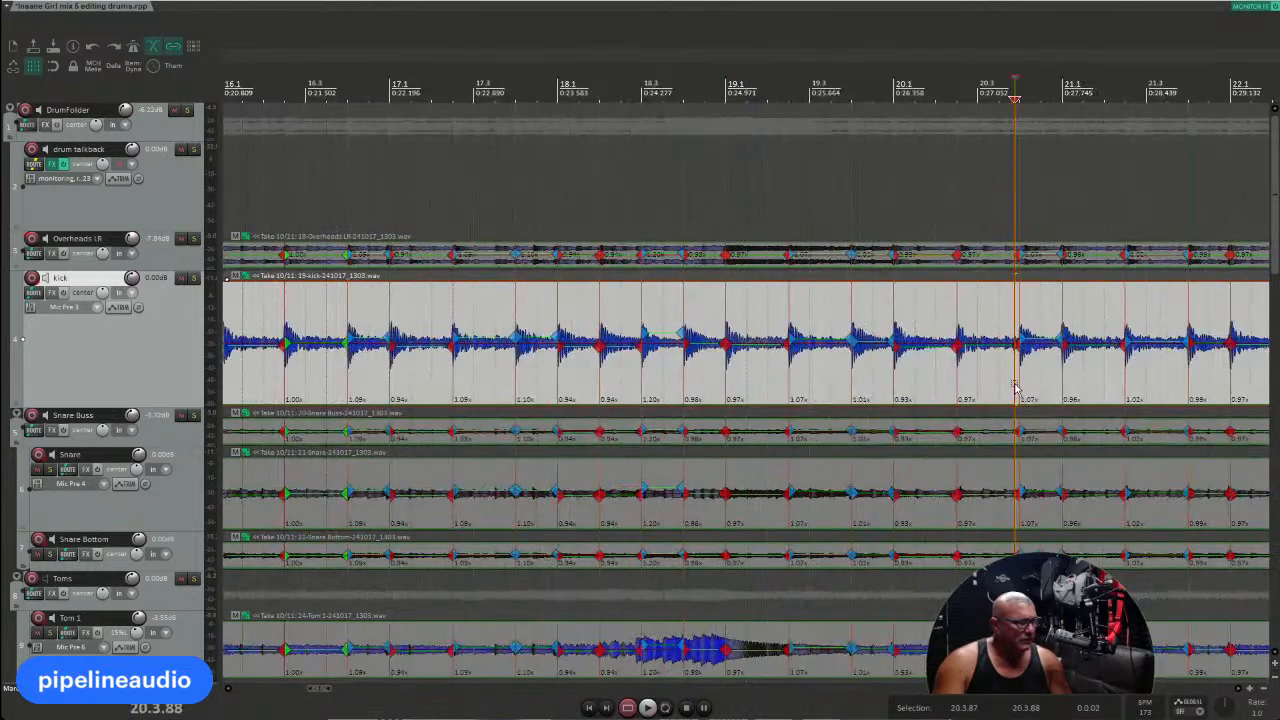
scroll(1016, 388, up, 4)
scroll(968, 375, down, 4)
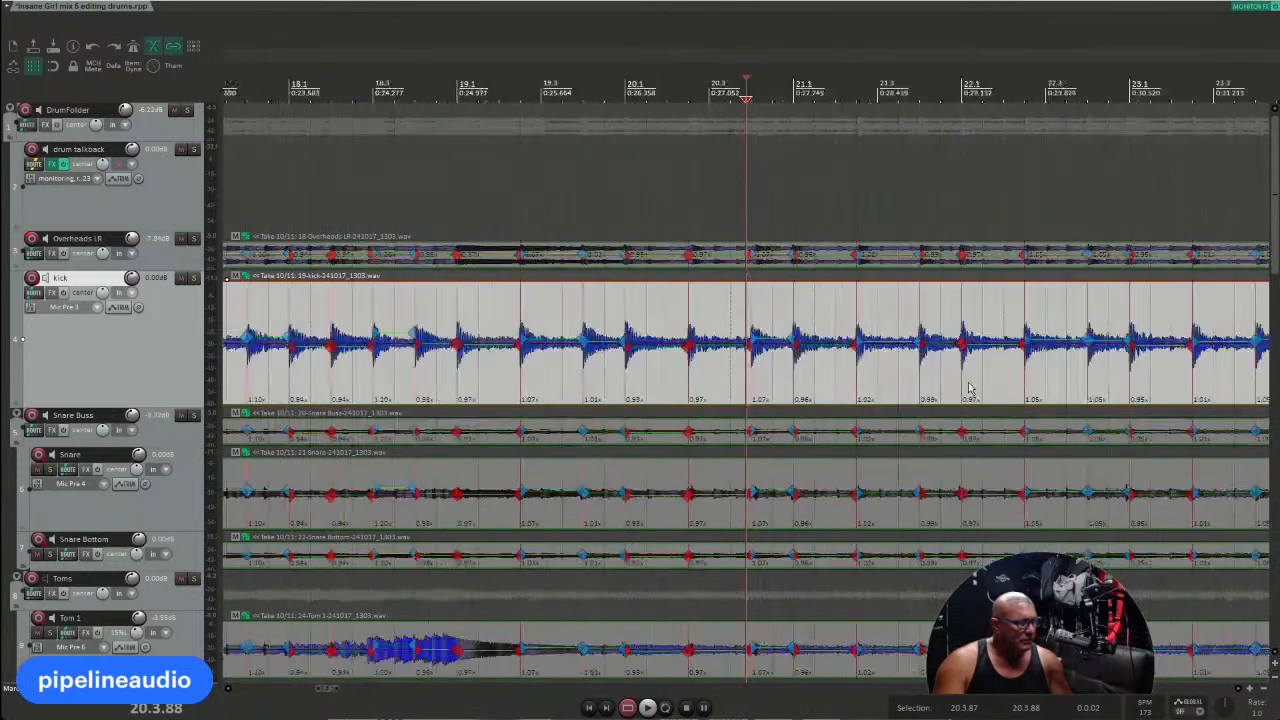
click(1082, 372)
scroll(1074, 371, up, 4)
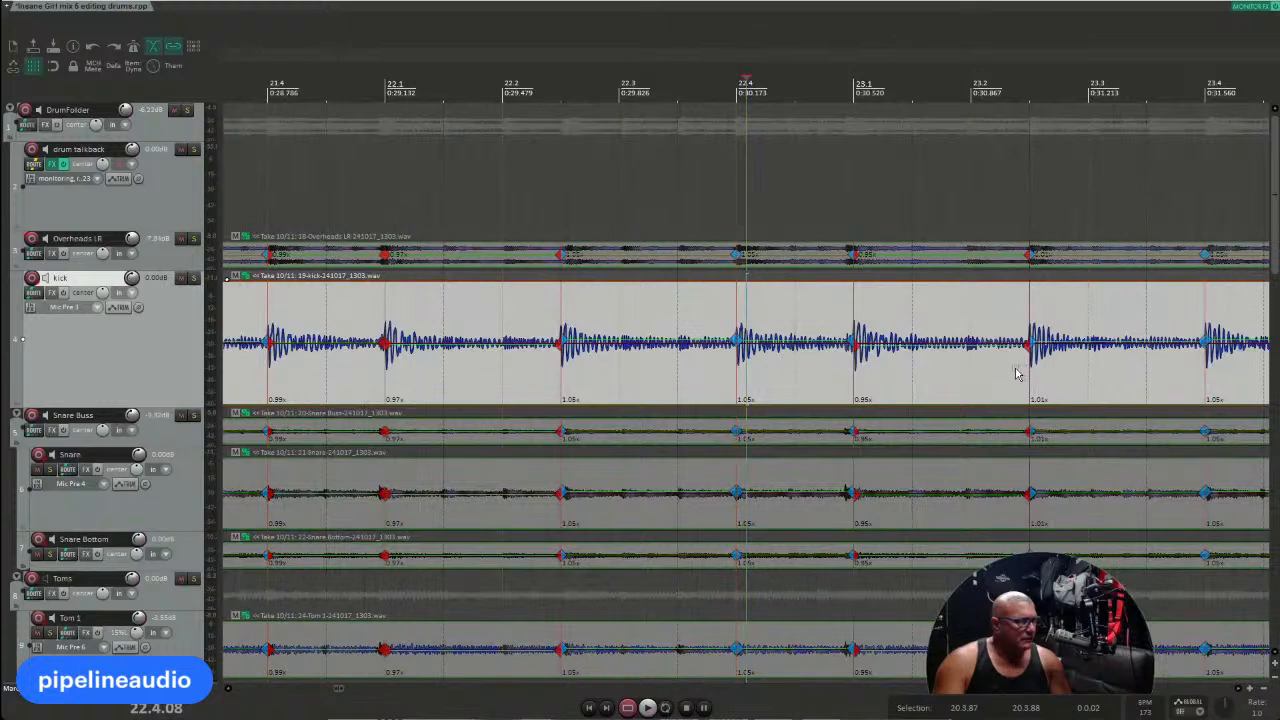
scroll(1014, 372, down, 4)
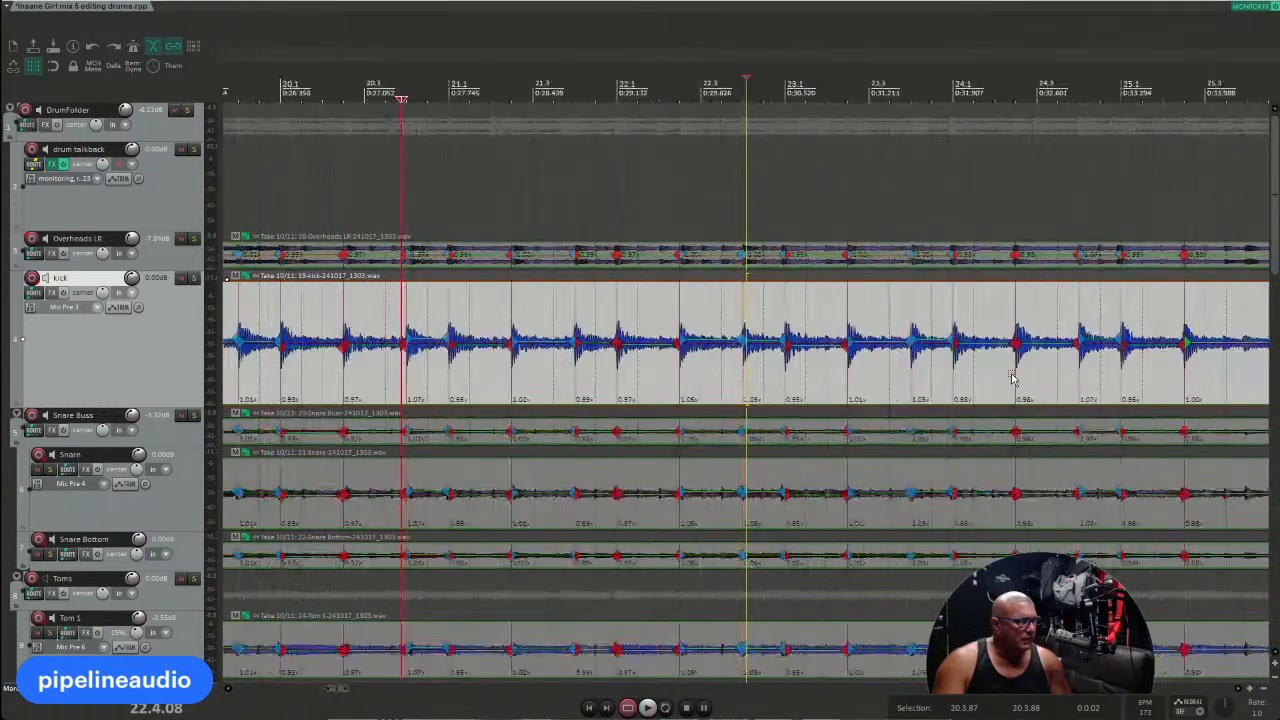
Step: Inspect the kick and snare stretch markers from bar 23 to 27.1 against the grid lines
click(1092, 376)
scroll(1088, 376, up, 4)
scroll(1016, 380, down, 4)
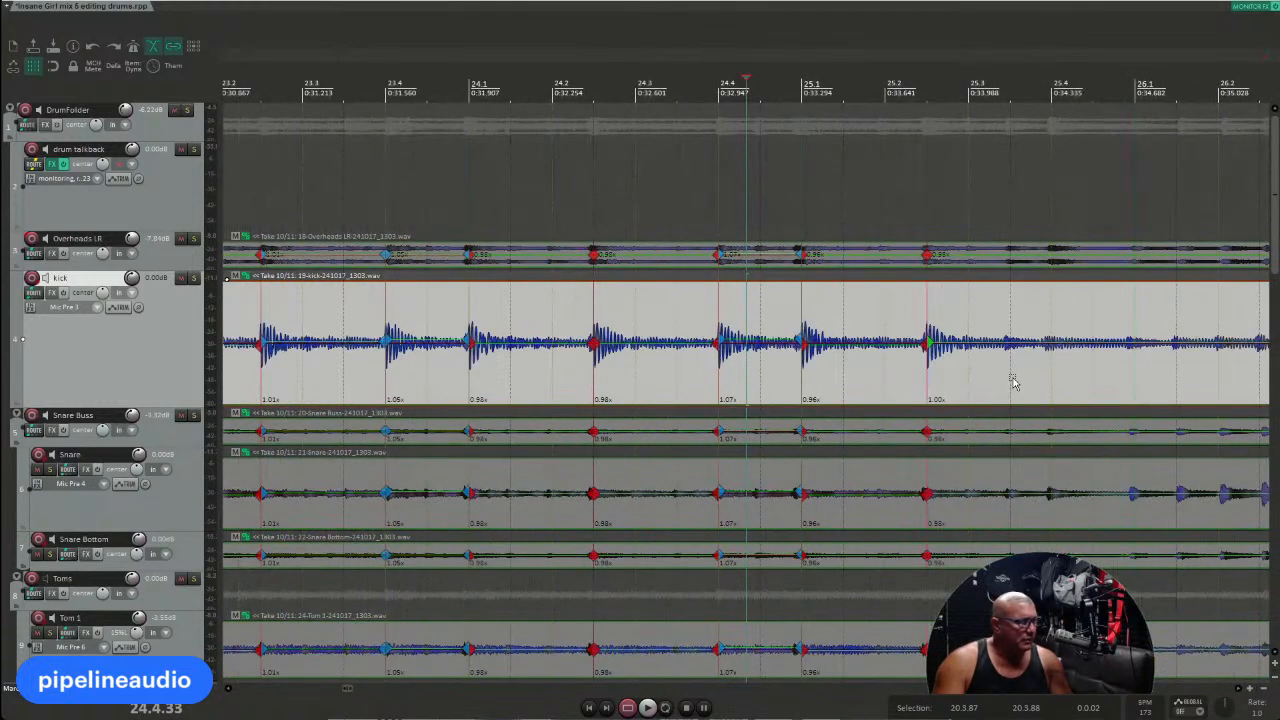
click(1030, 378)
scroll(1020, 380, up, 4)
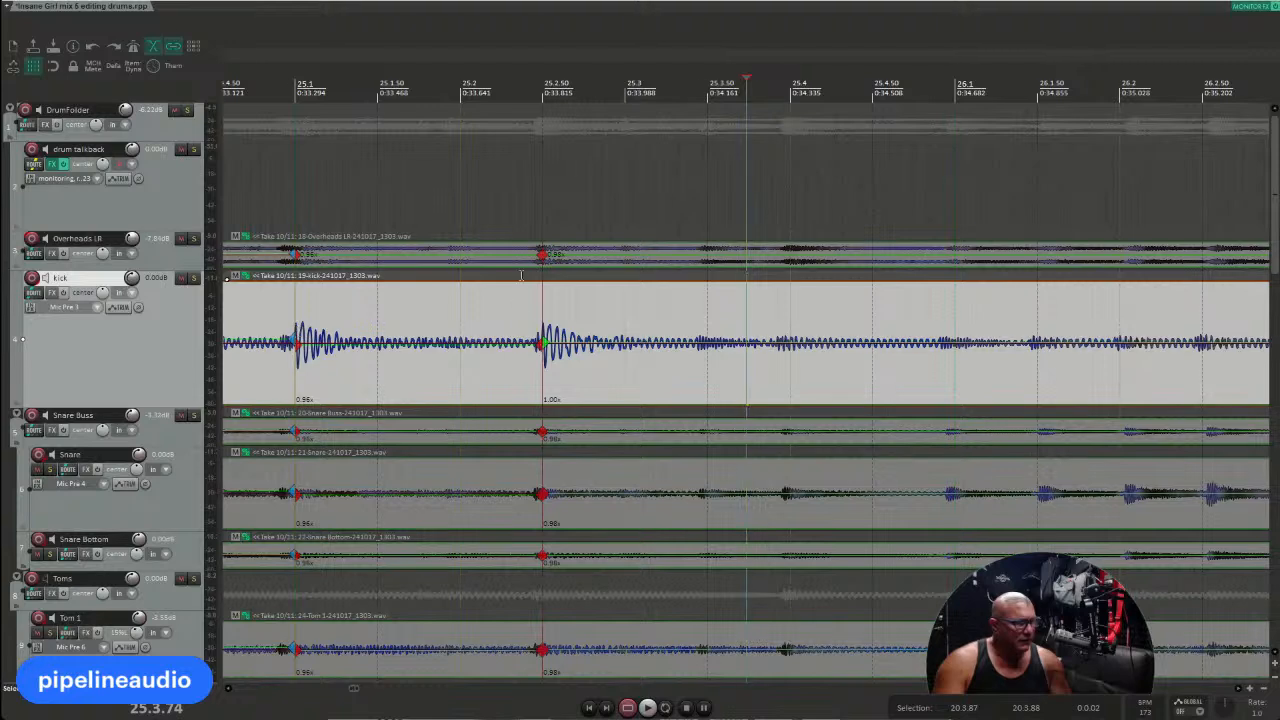
scroll(441, 317, down, 4)
scroll(521, 374, up, 3)
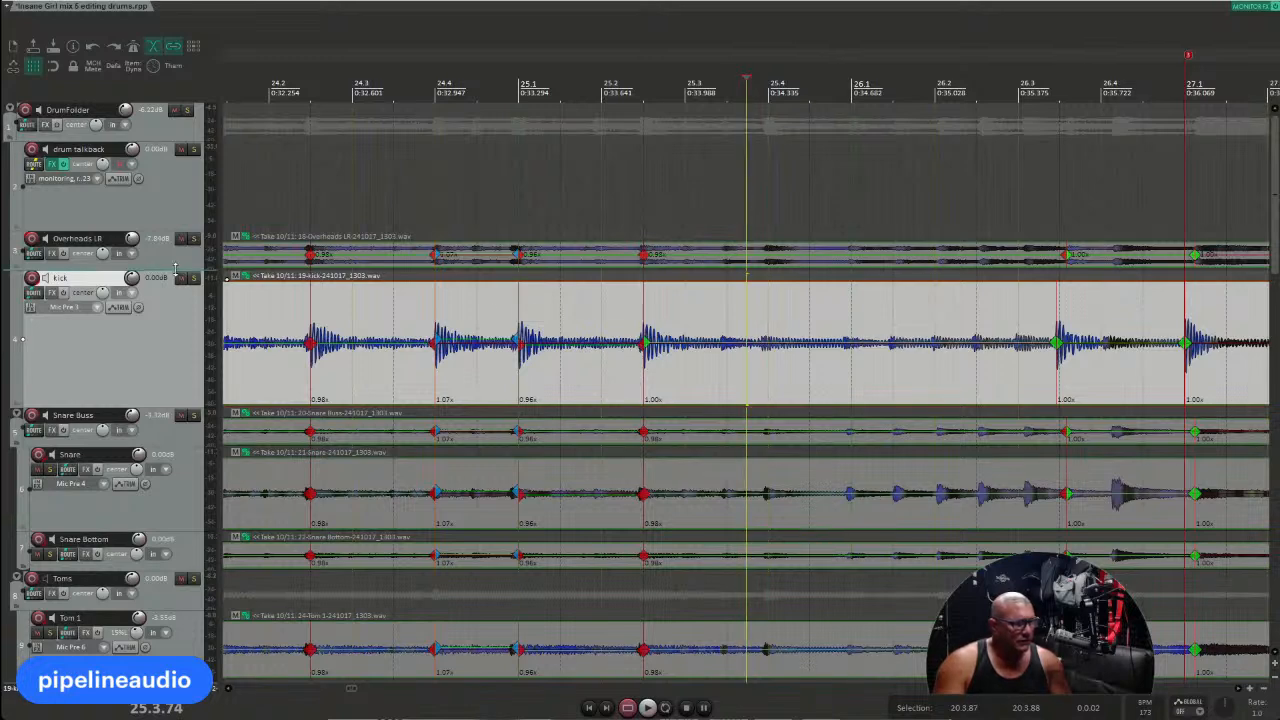
Step: Enlarge the Overheads LR track's height and undo the quantize of the drum markers between 24.4.87 and 25.3.06
drag(175, 270, 167, 351)
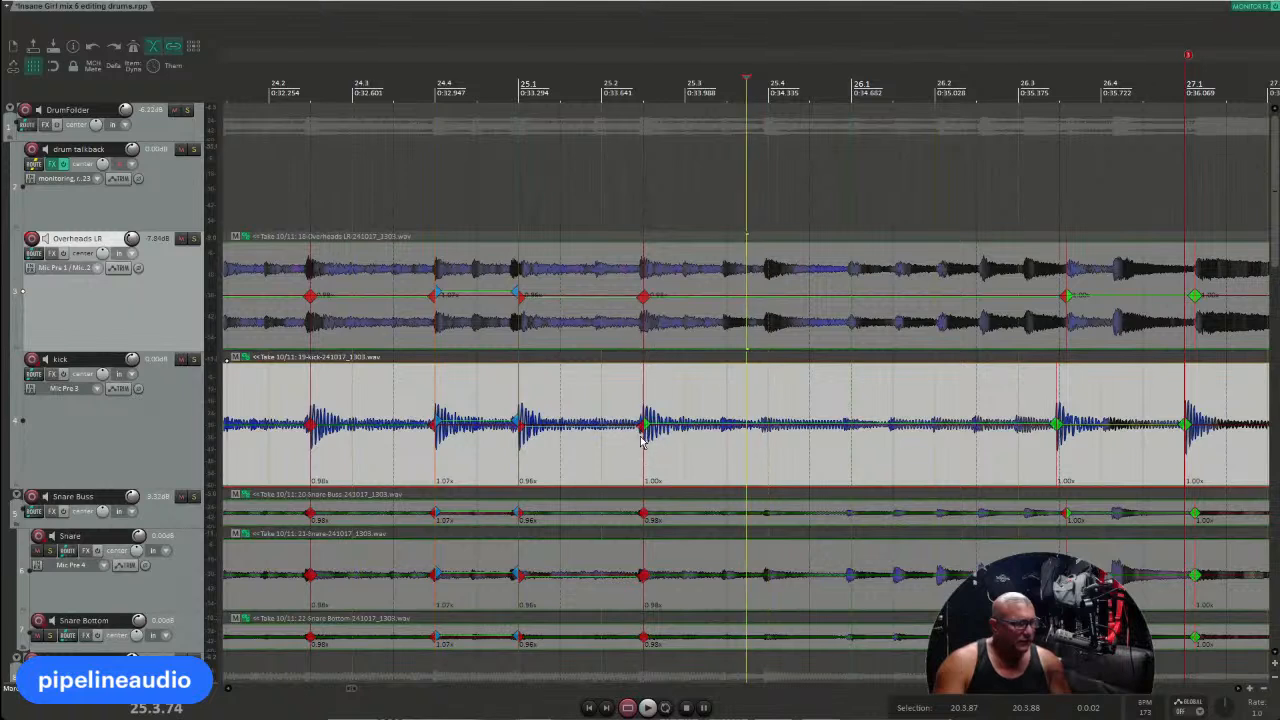
key(ctrl+z)
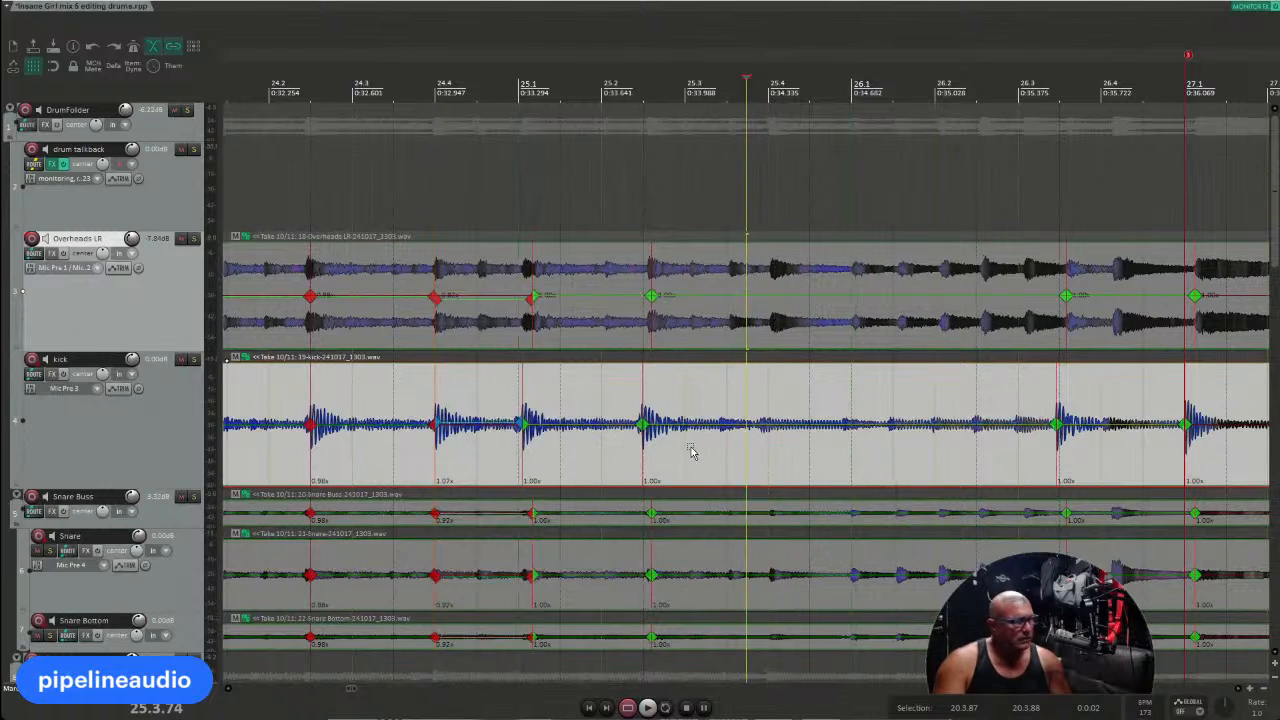
Step: Undo the earlier quantize passes on the kick and other drum tracks' stretch markers from bar 20 through bar 27
key(ctrl+z)
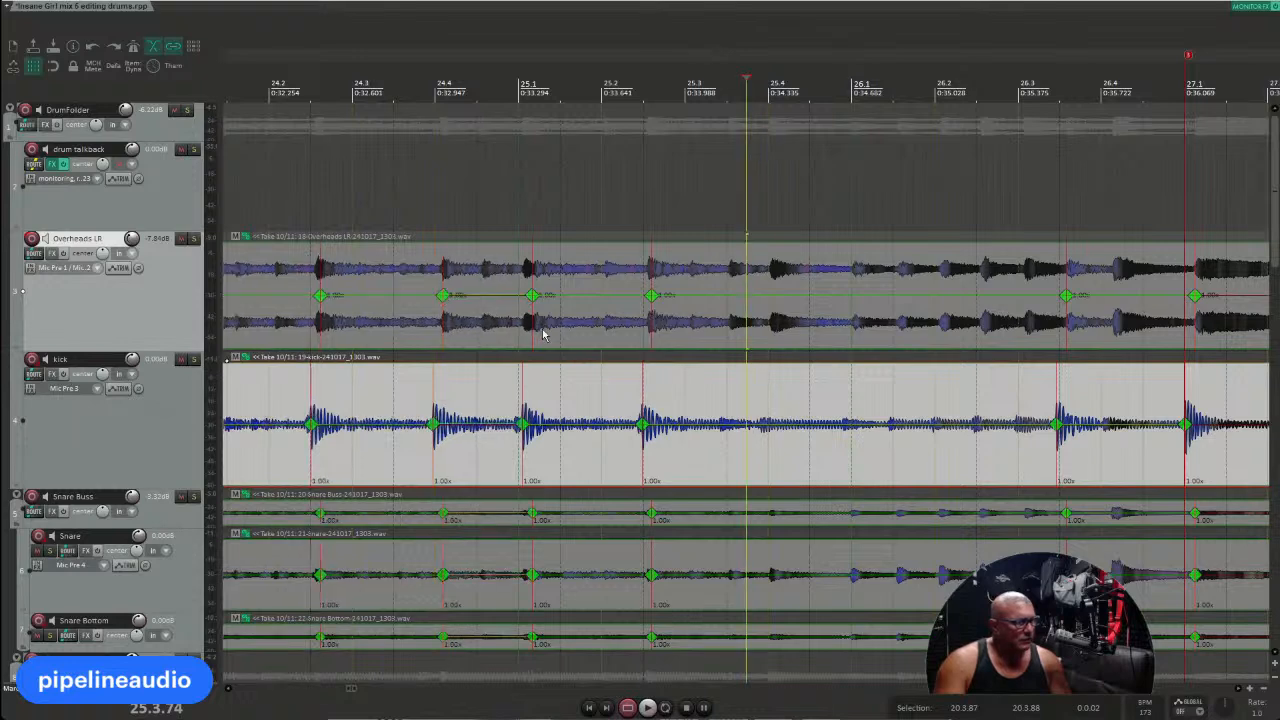
scroll(543, 335, down, 2)
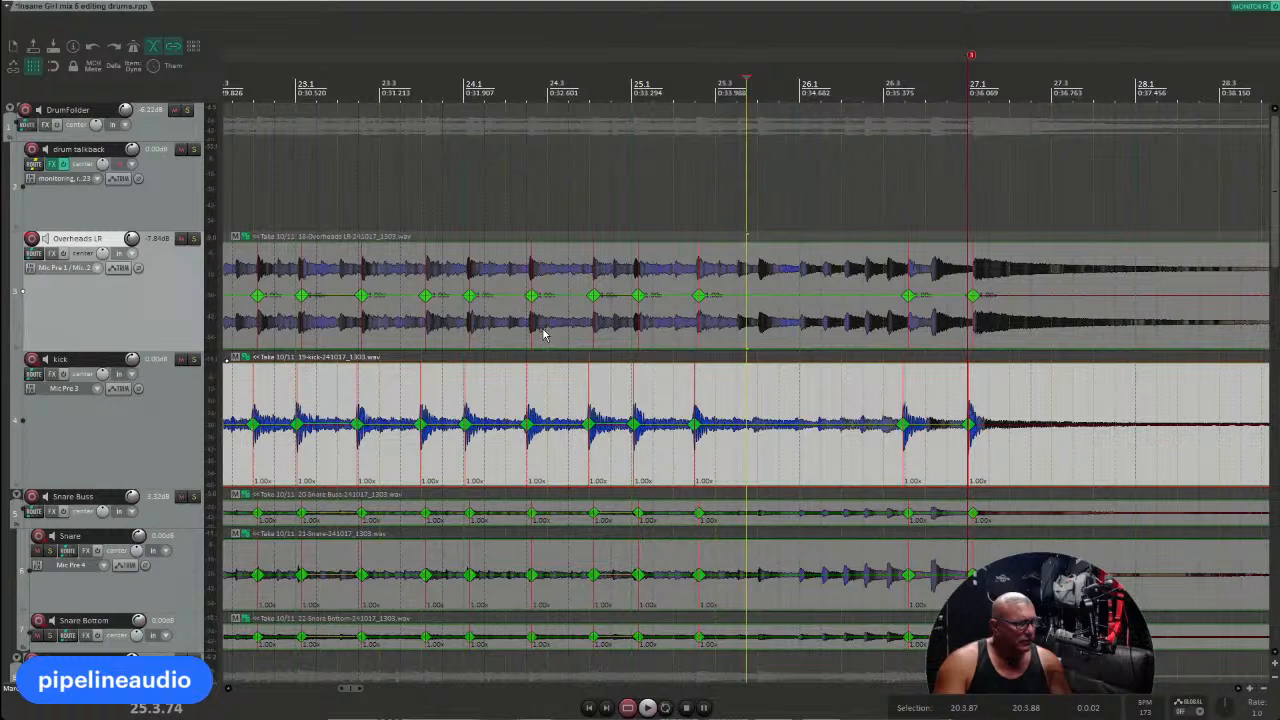
key(ctrl+z)
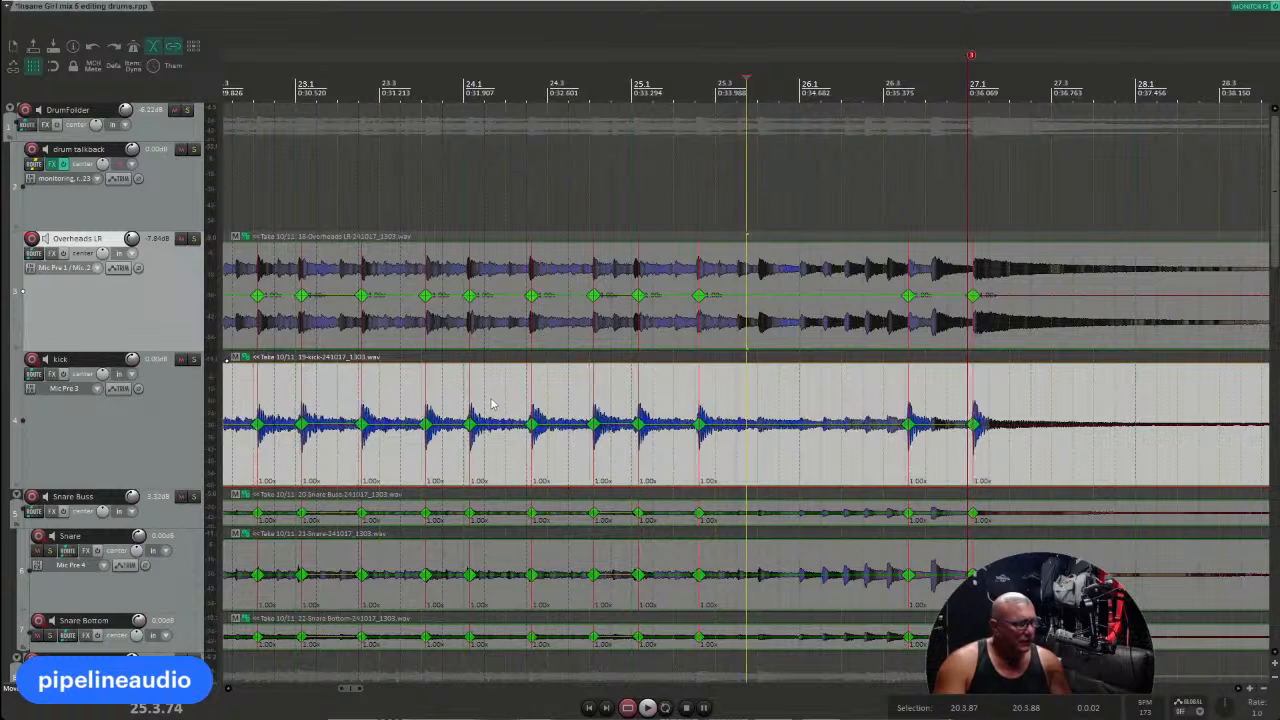
scroll(462, 400, down, 2)
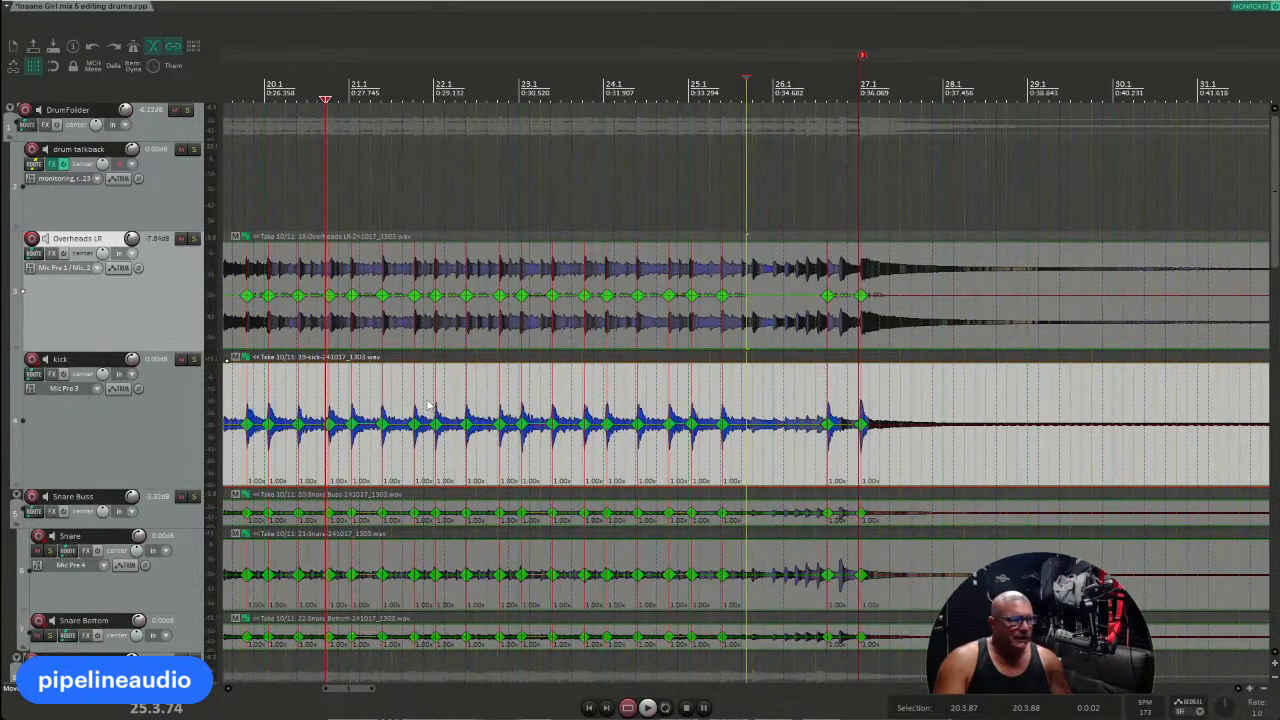
scroll(390, 400, up, 4)
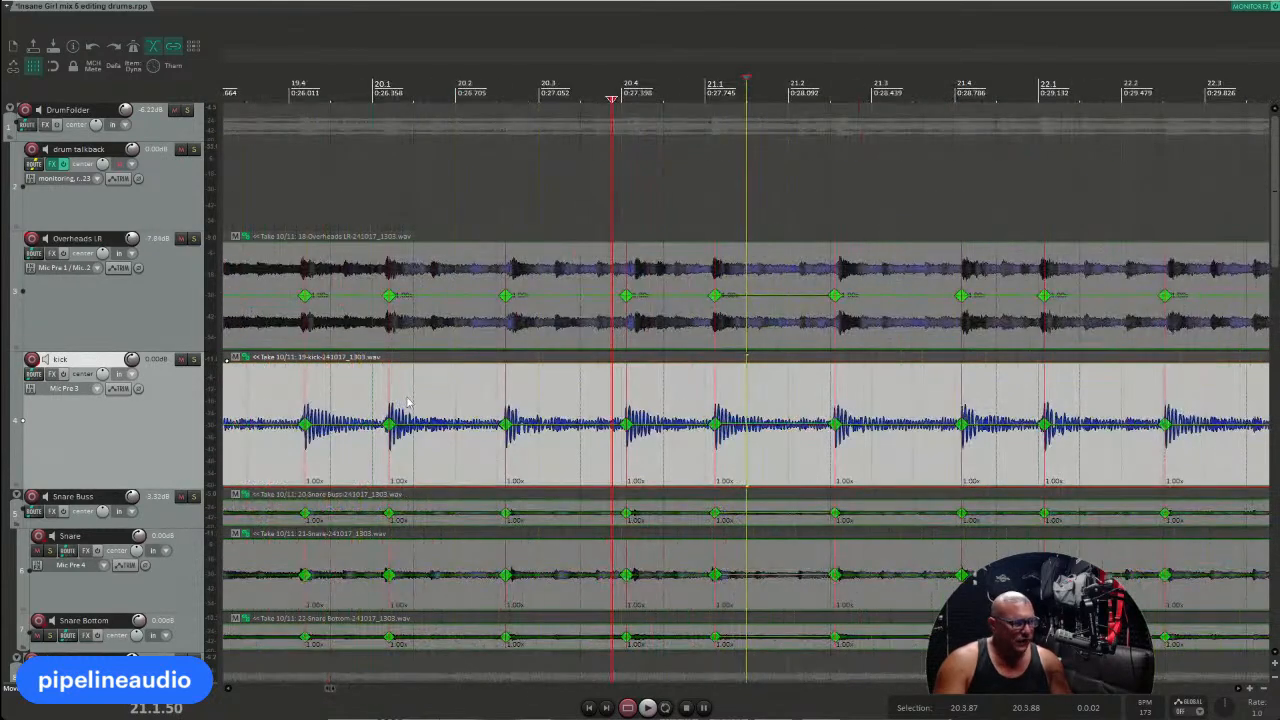
scroll(408, 403, down, 2)
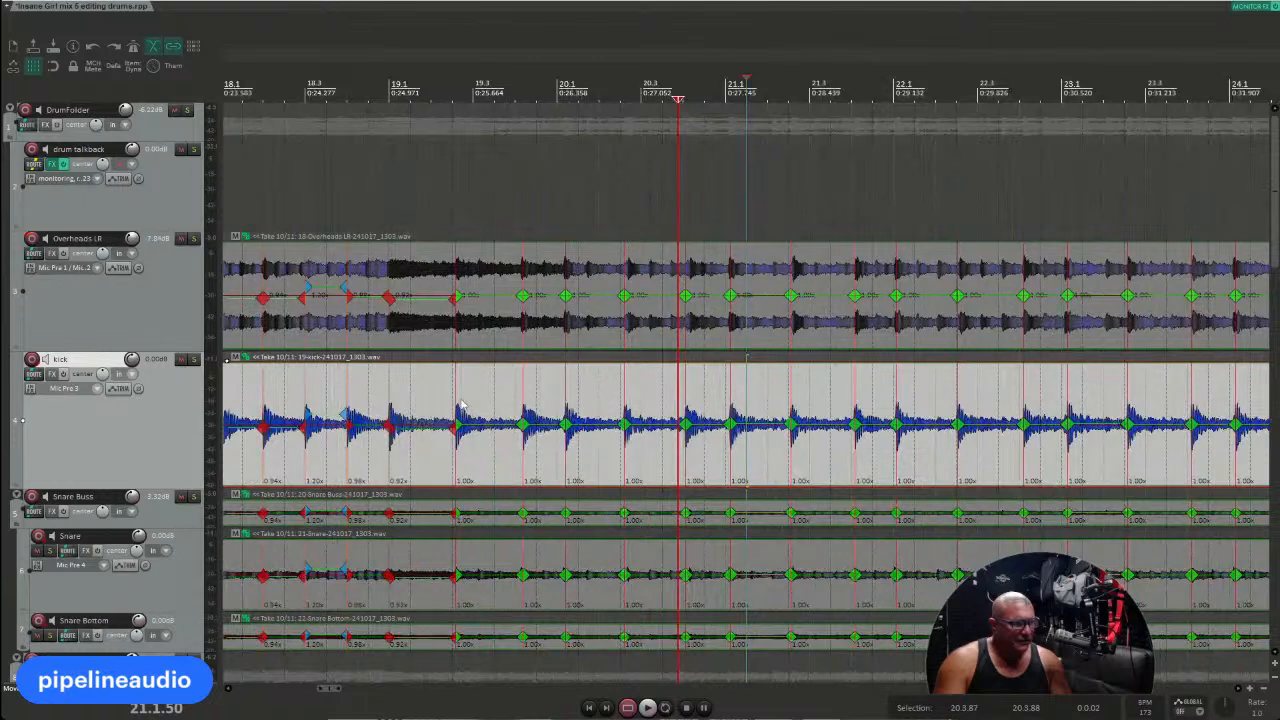
Step: Quantize the drum tracks' stretch markers between 19.2.33 and 19.4.69 to the grid and check their new positions
drag(441, 453, 516, 456)
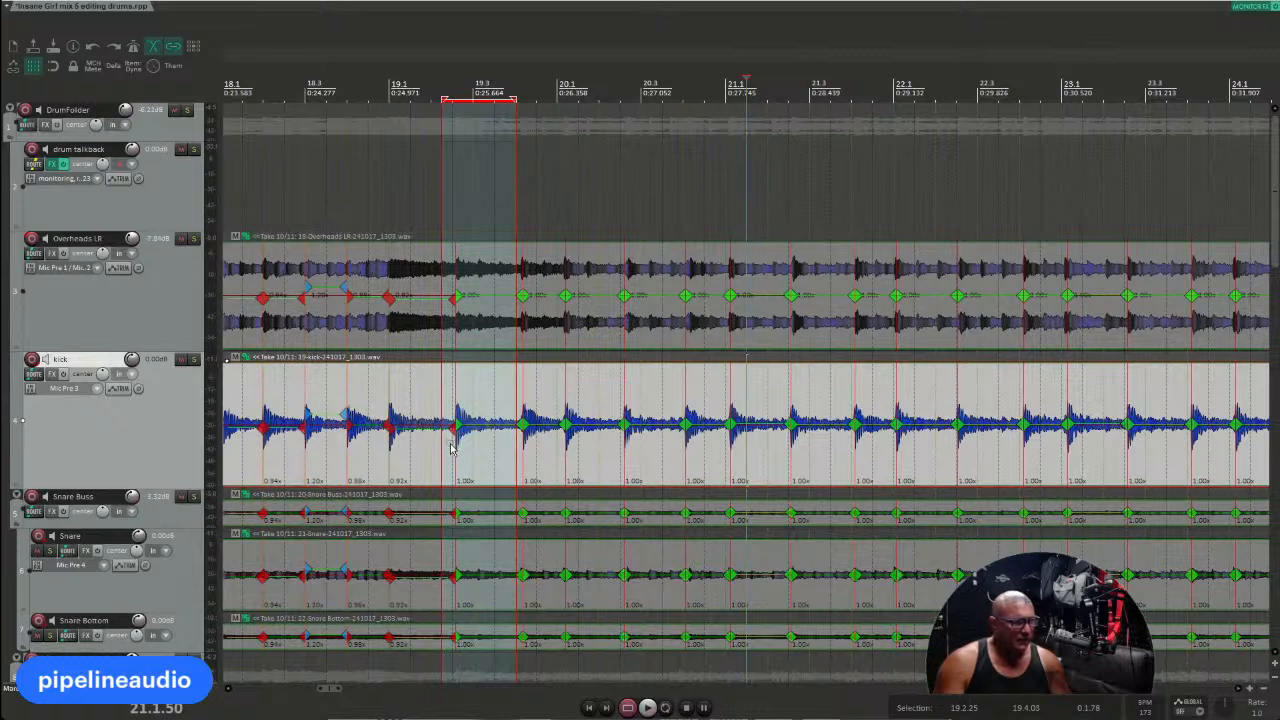
drag(447, 445, 546, 449)
key(q)
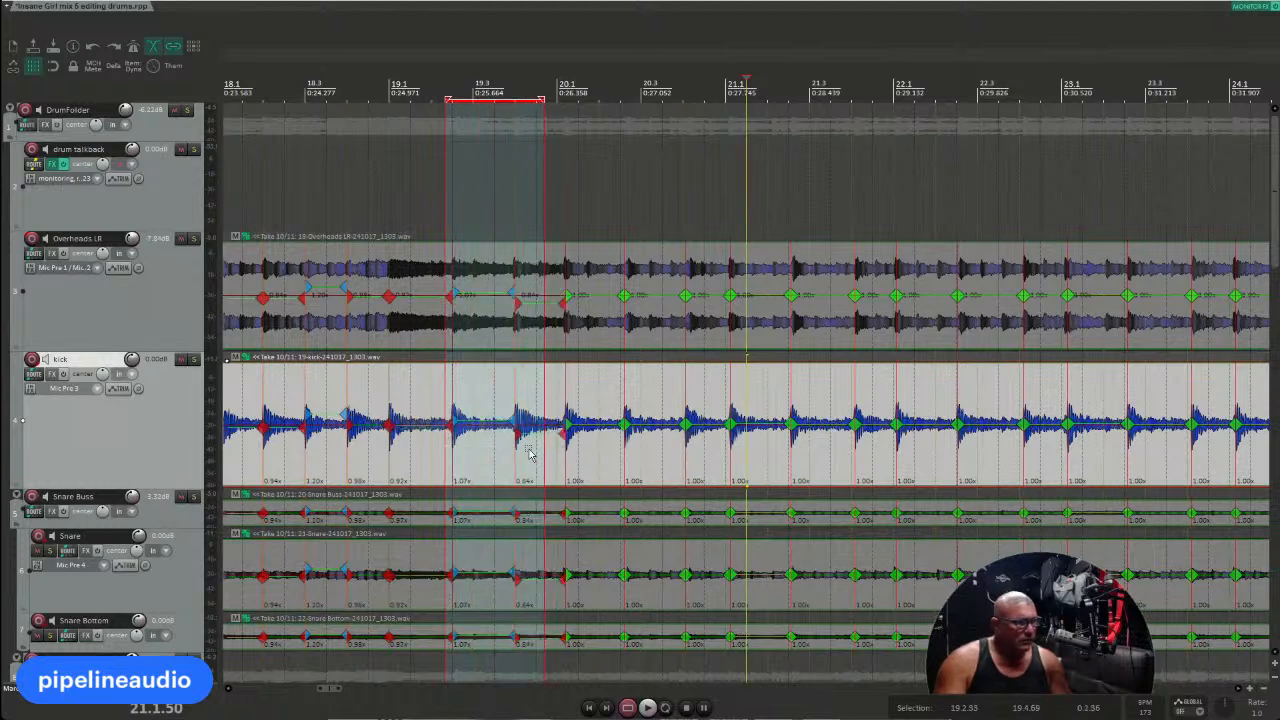
click(499, 451)
scroll(505, 451, up, 3)
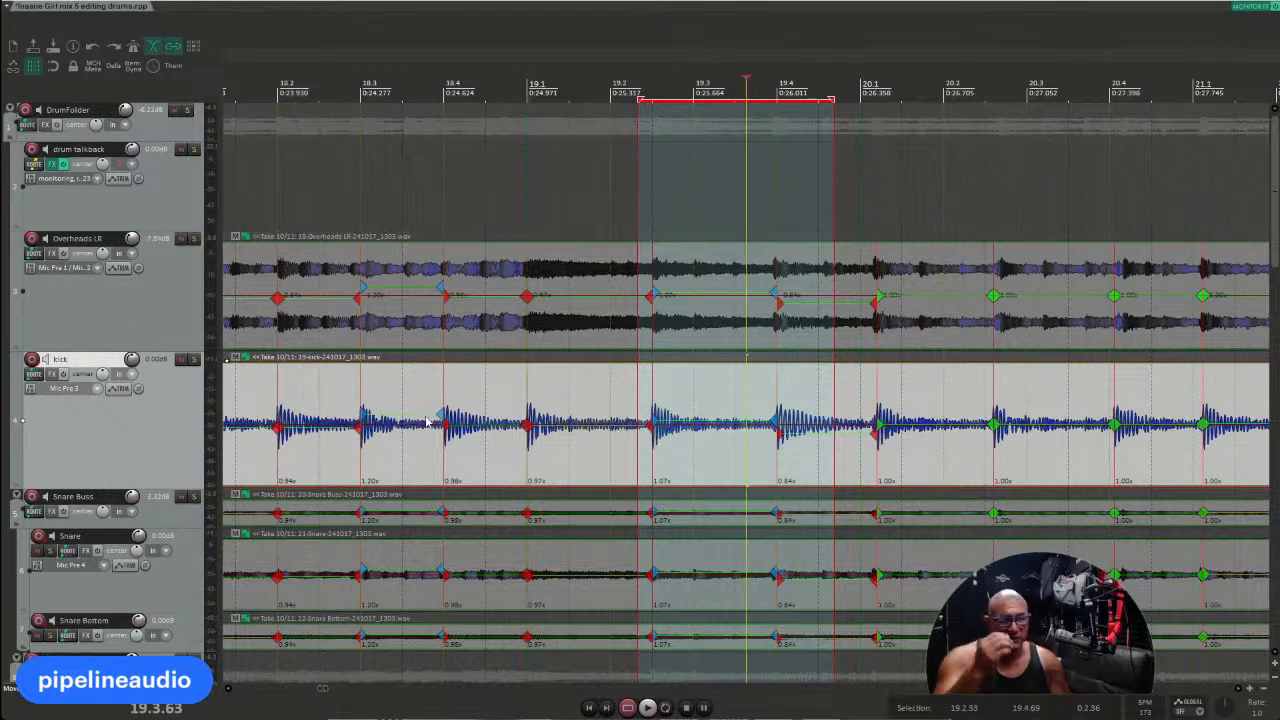
Step: Open the preferences and look through the list of pages for the mouse modifier settings
click(178, 5)
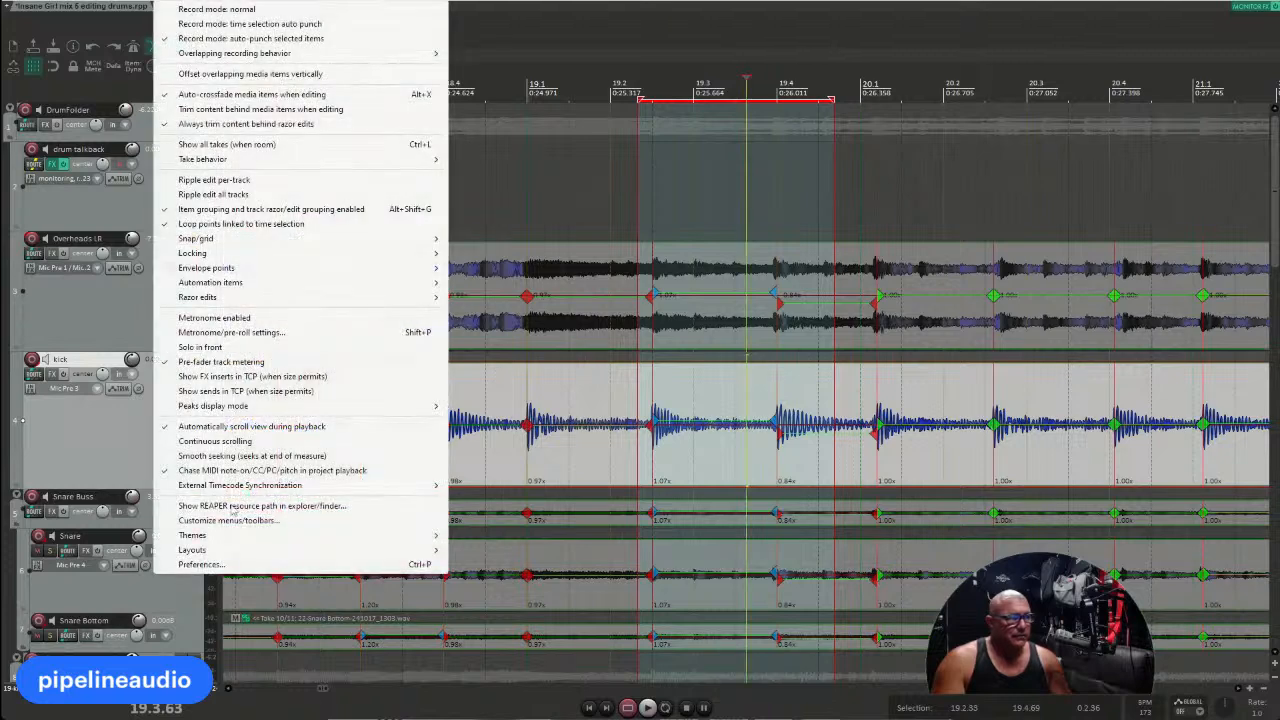
click(230, 565)
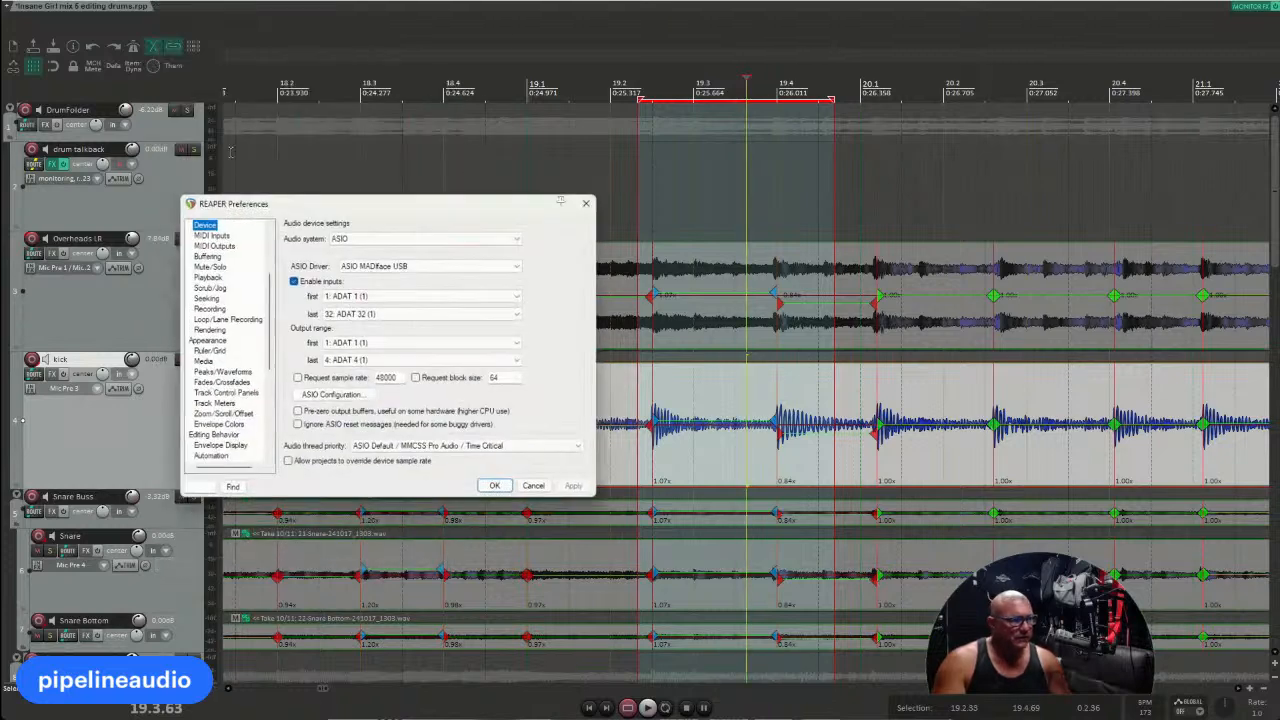
scroll(205, 345, down, 3)
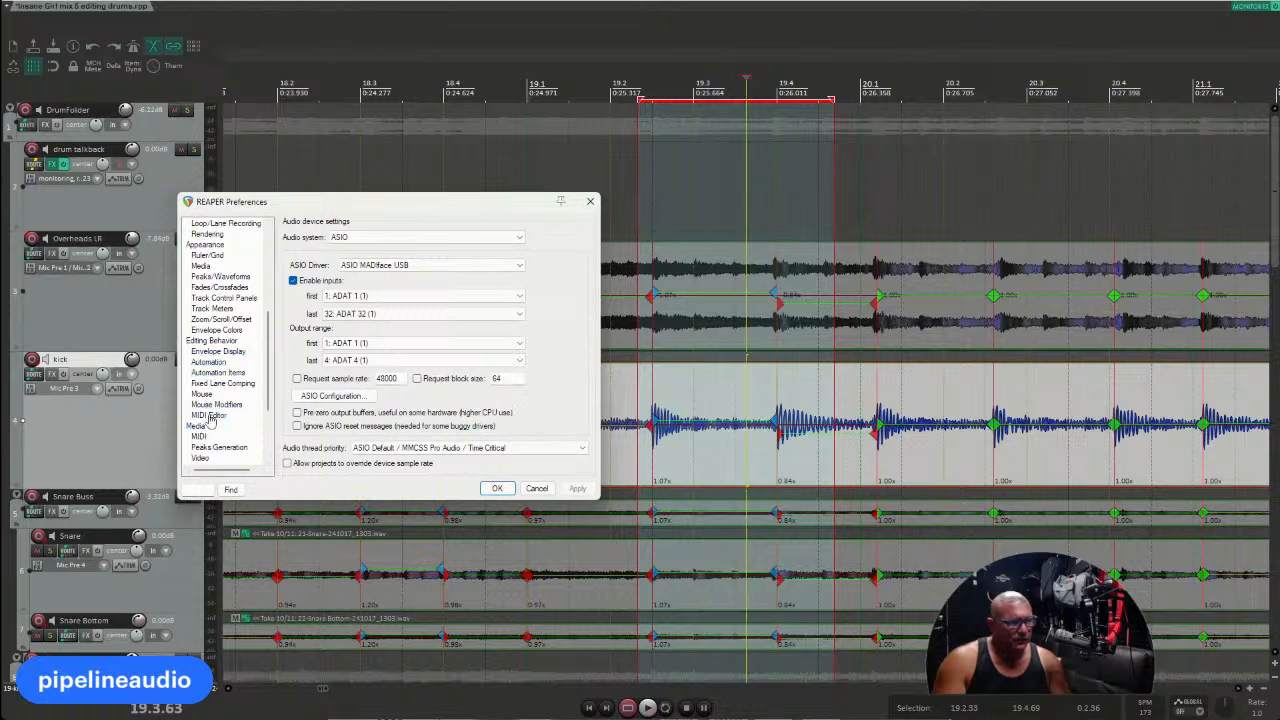
scroll(216, 425, down, 3)
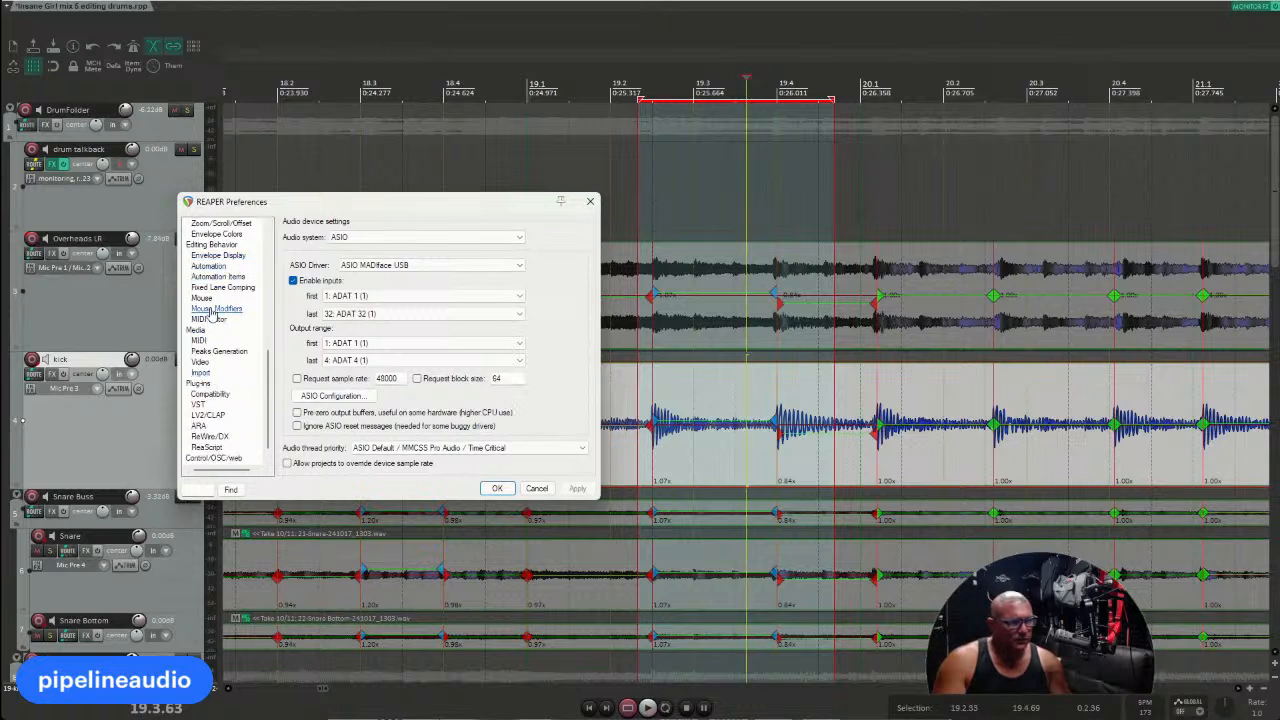
Step: Search the preferences for "modifiers" until the Mouse Modifiers page is displayed
click(191, 489)
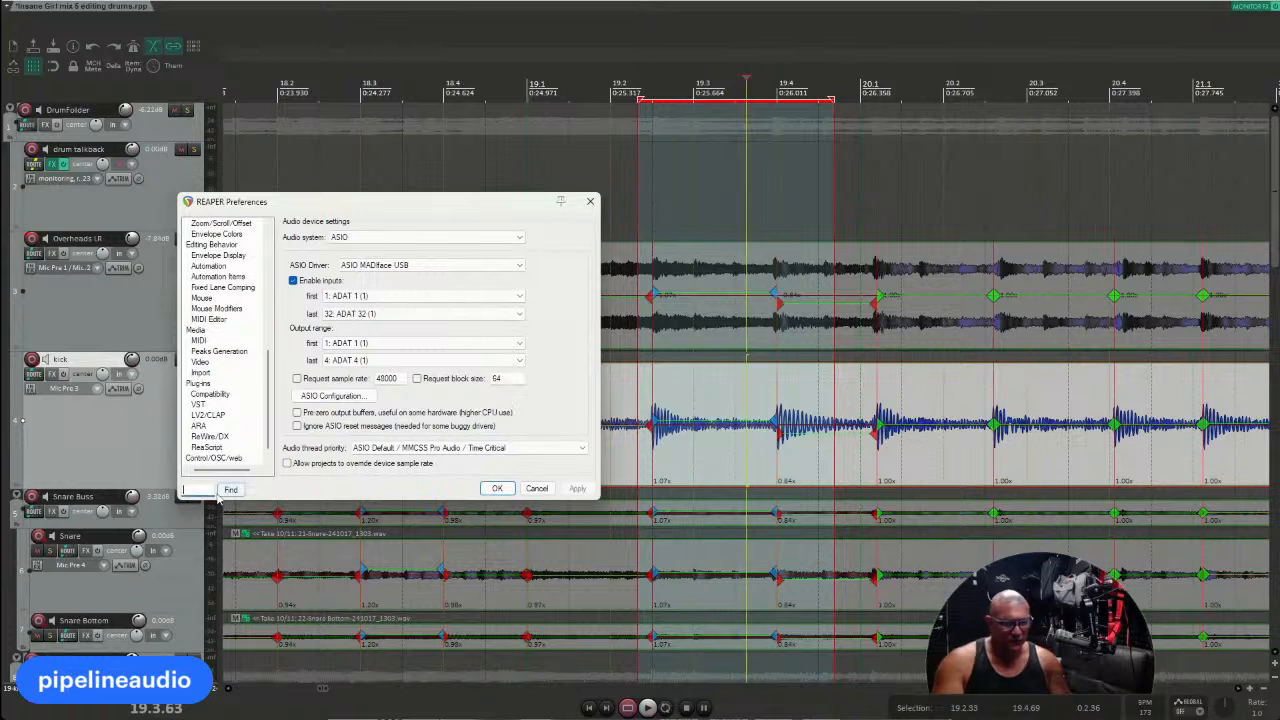
text(mouse)
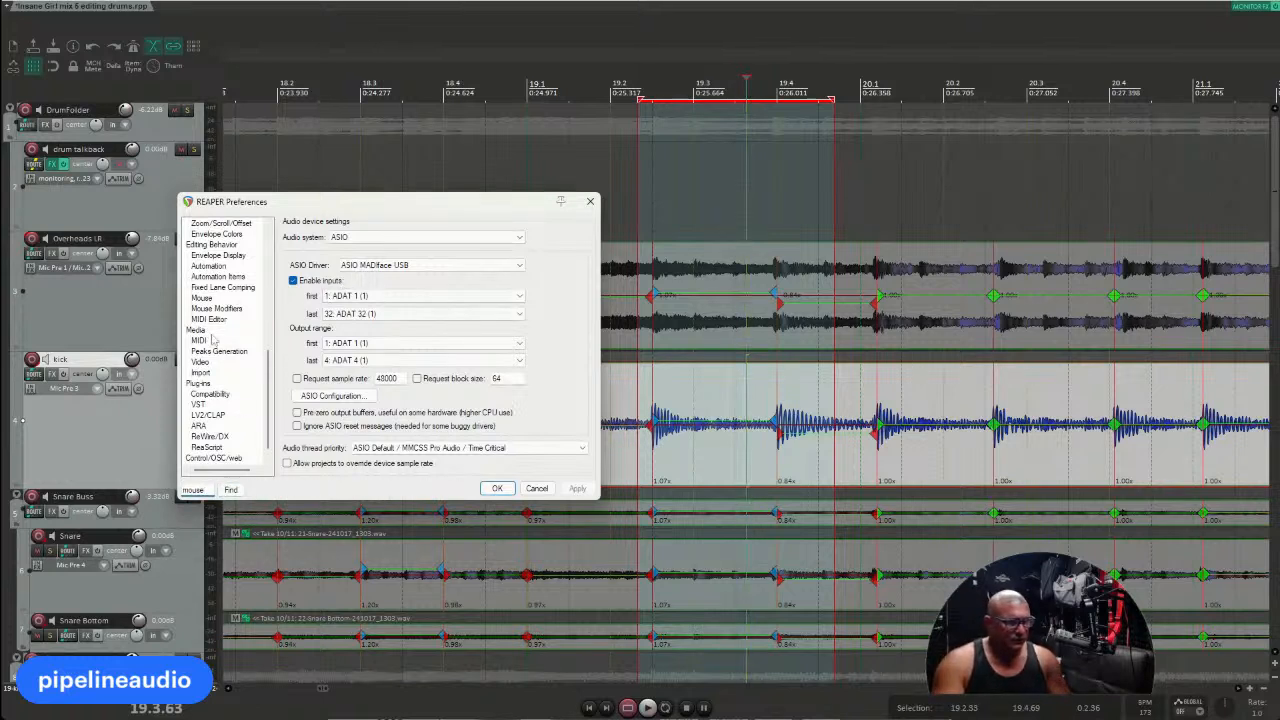
key(BackSpace)
key(BackSpace)
key(BackSpace)
key(BackSpace)
key(BackSpace)
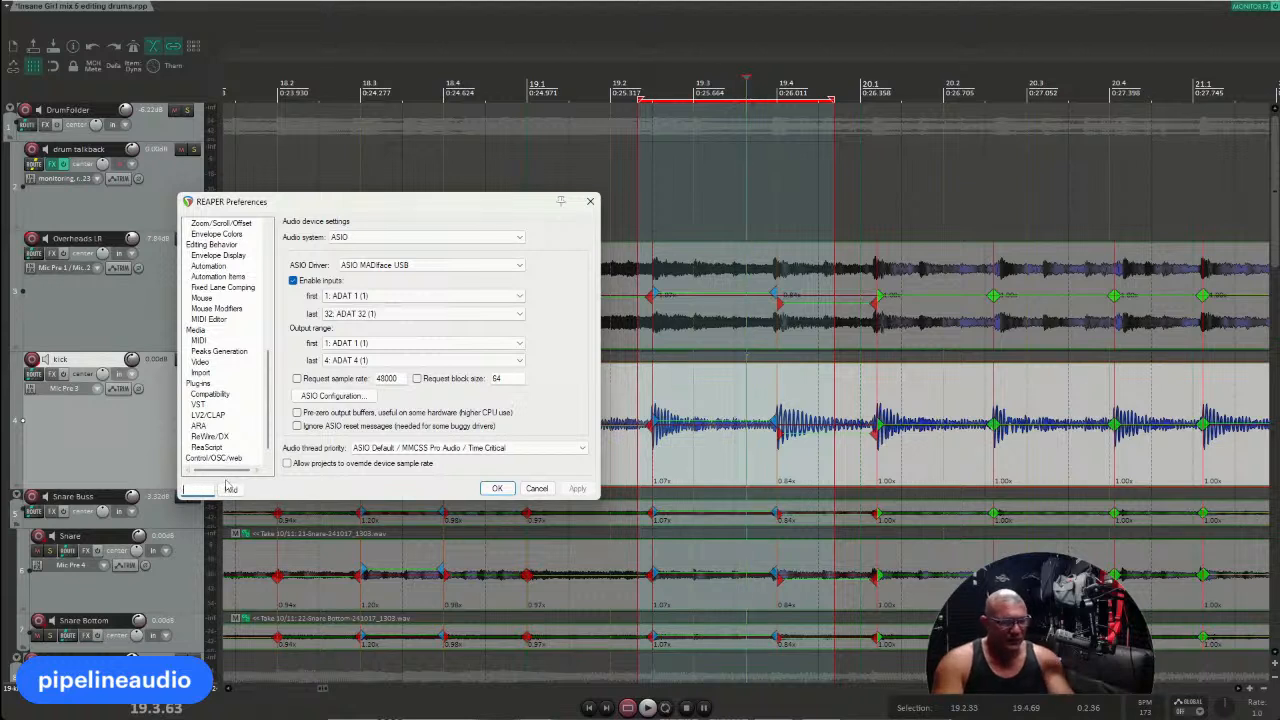
text(modifier)
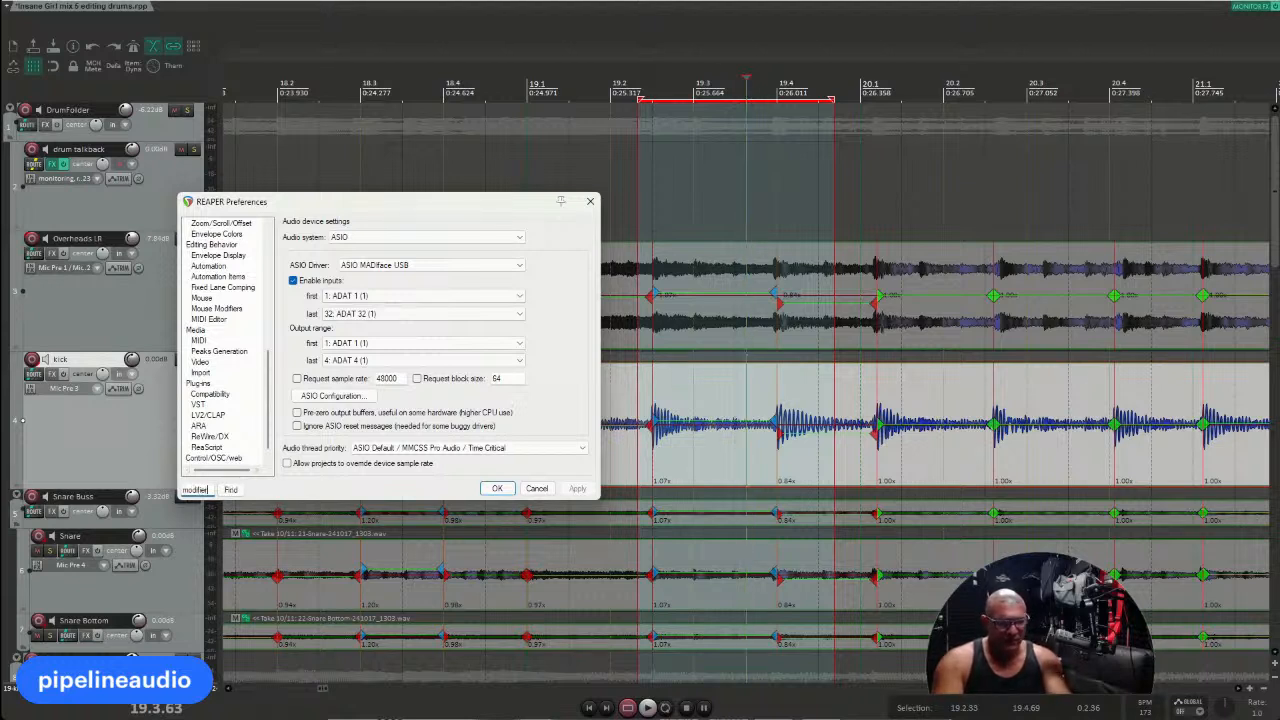
text(s)
click(231, 490)
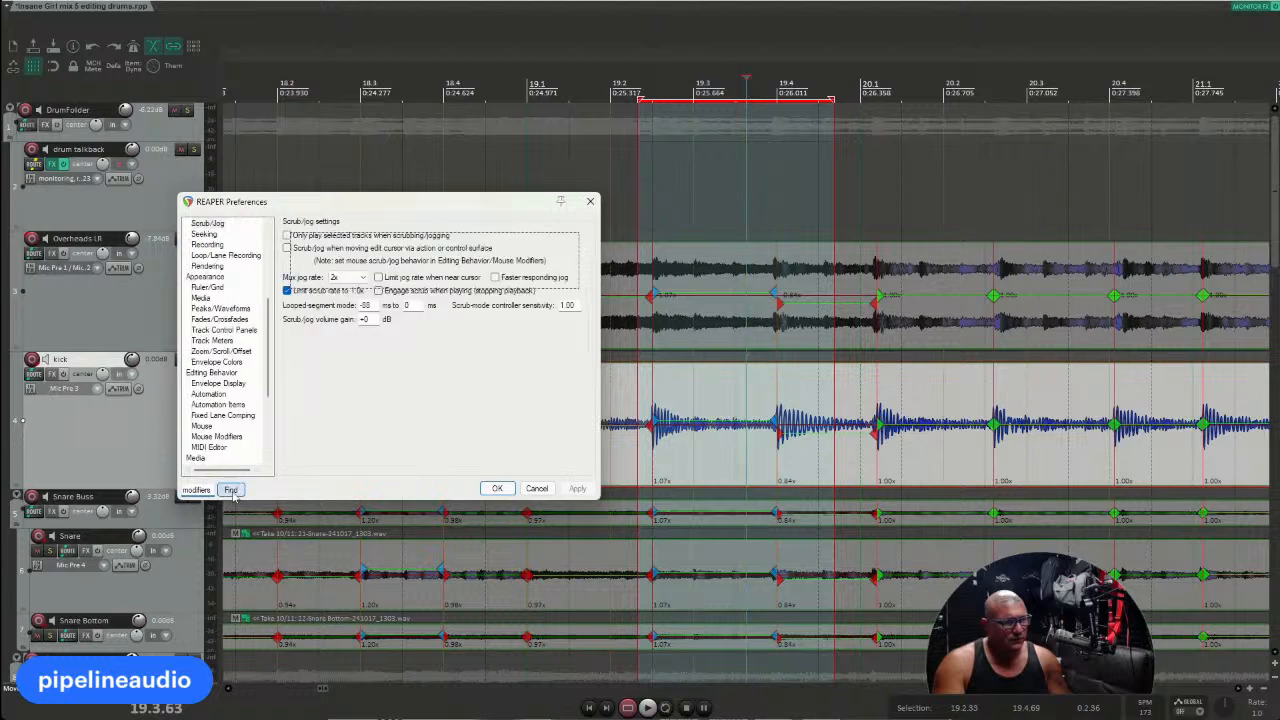
click(231, 490)
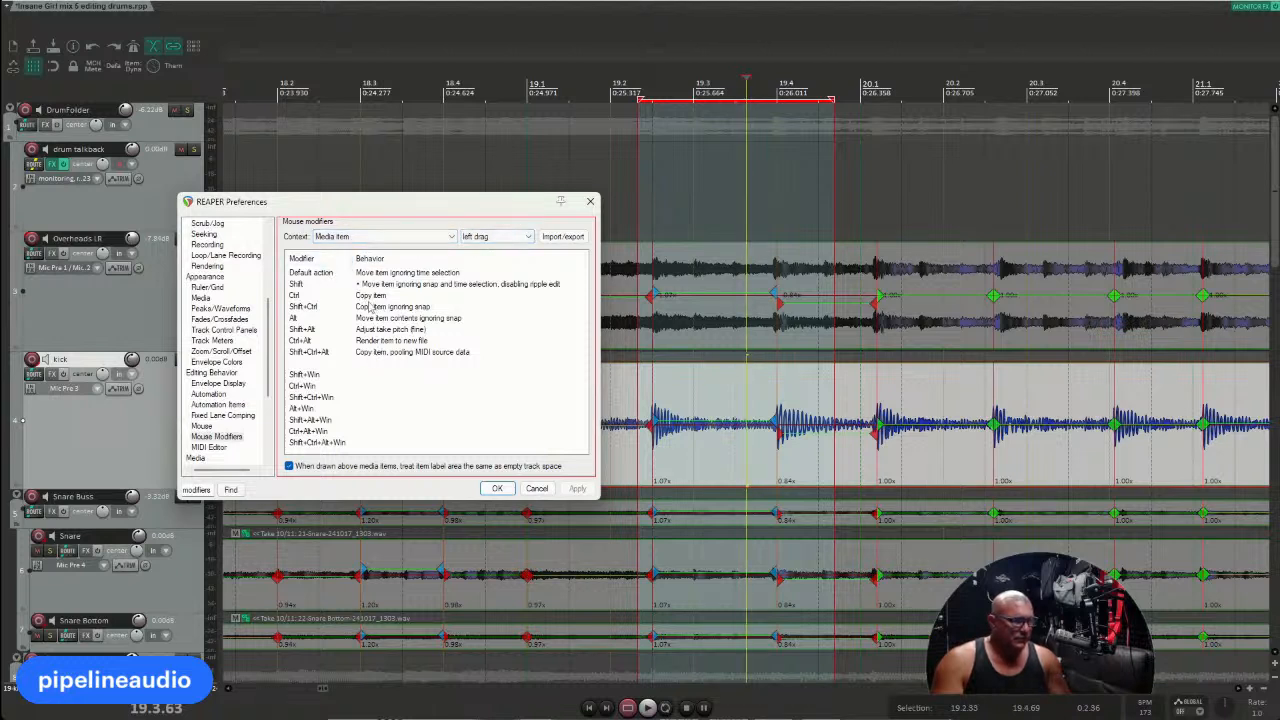
Step: Look through the available mouse modifier contexts, from Arrange view to Track control panel, keeping the Media item context
click(420, 236)
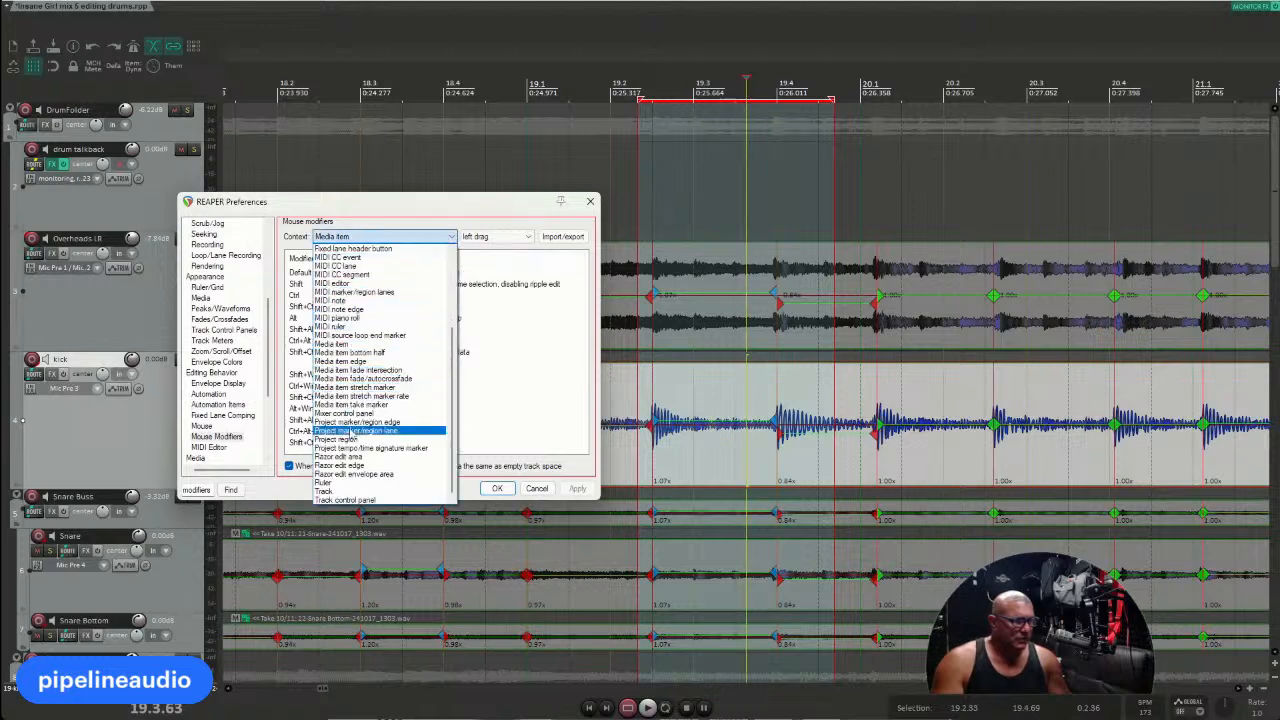
scroll(350, 420, up, 4)
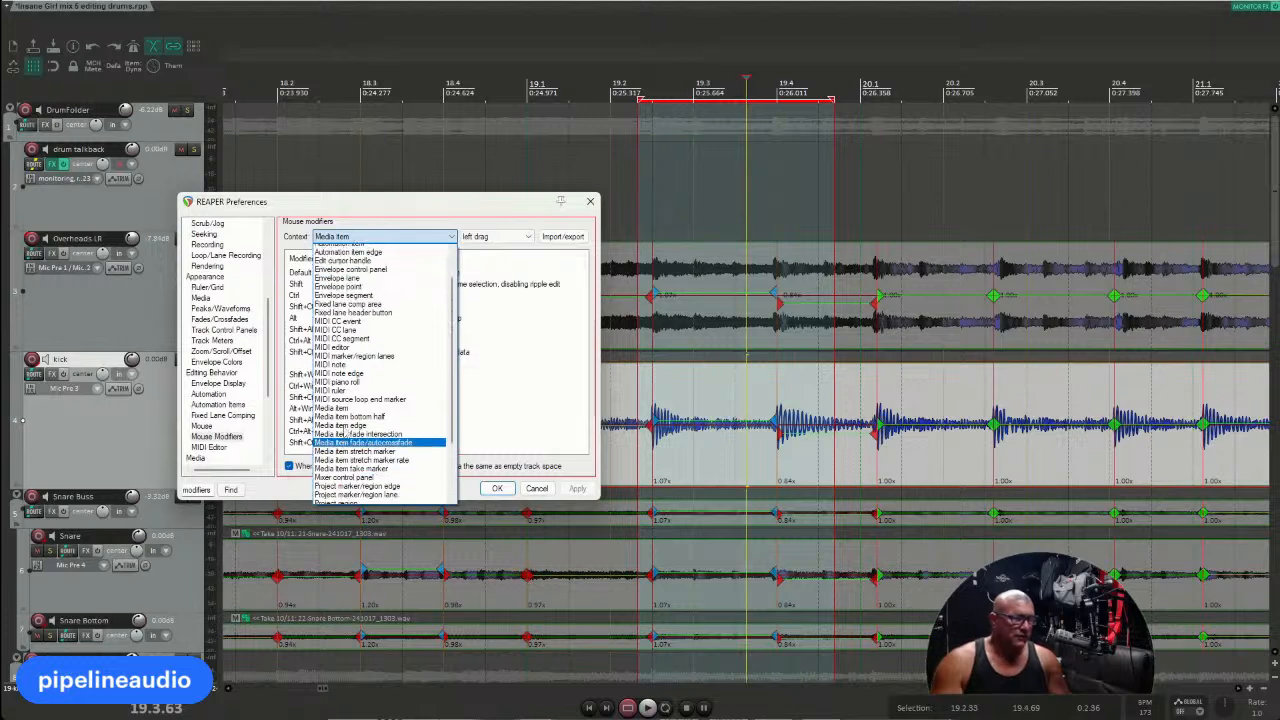
scroll(356, 376, down, 3)
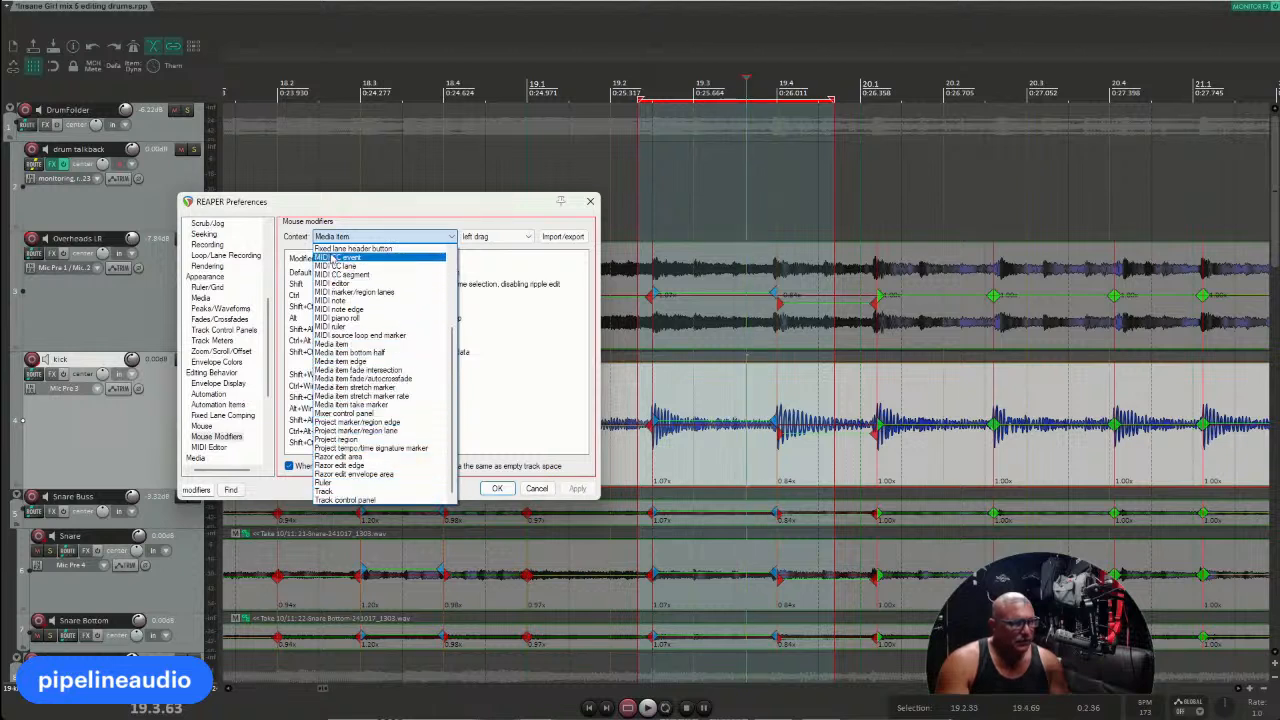
click(418, 222)
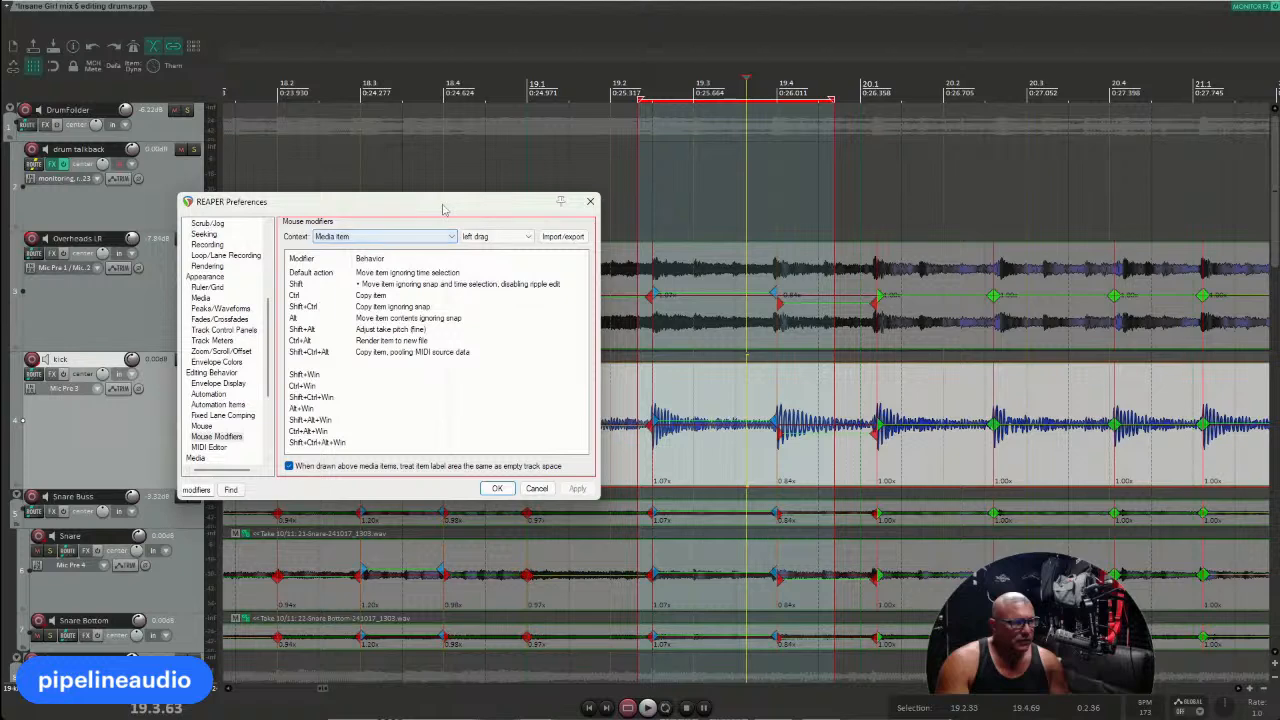
click(525, 237)
click(403, 220)
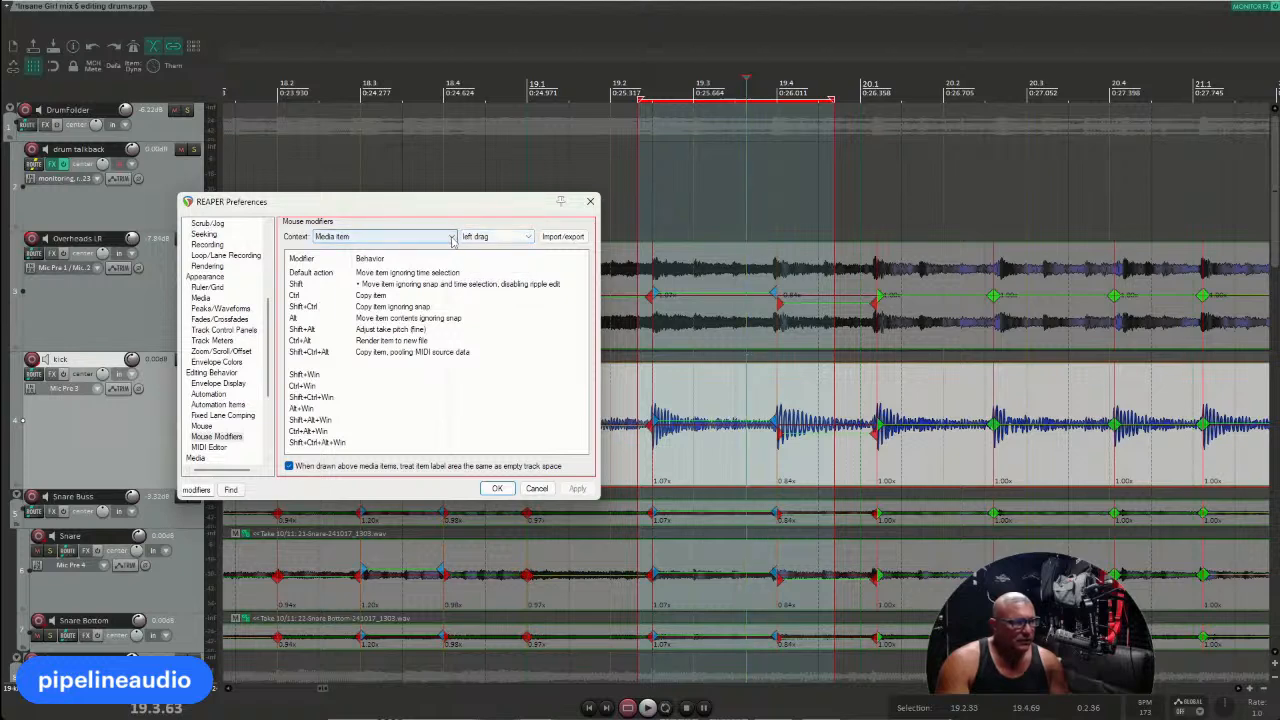
click(452, 238)
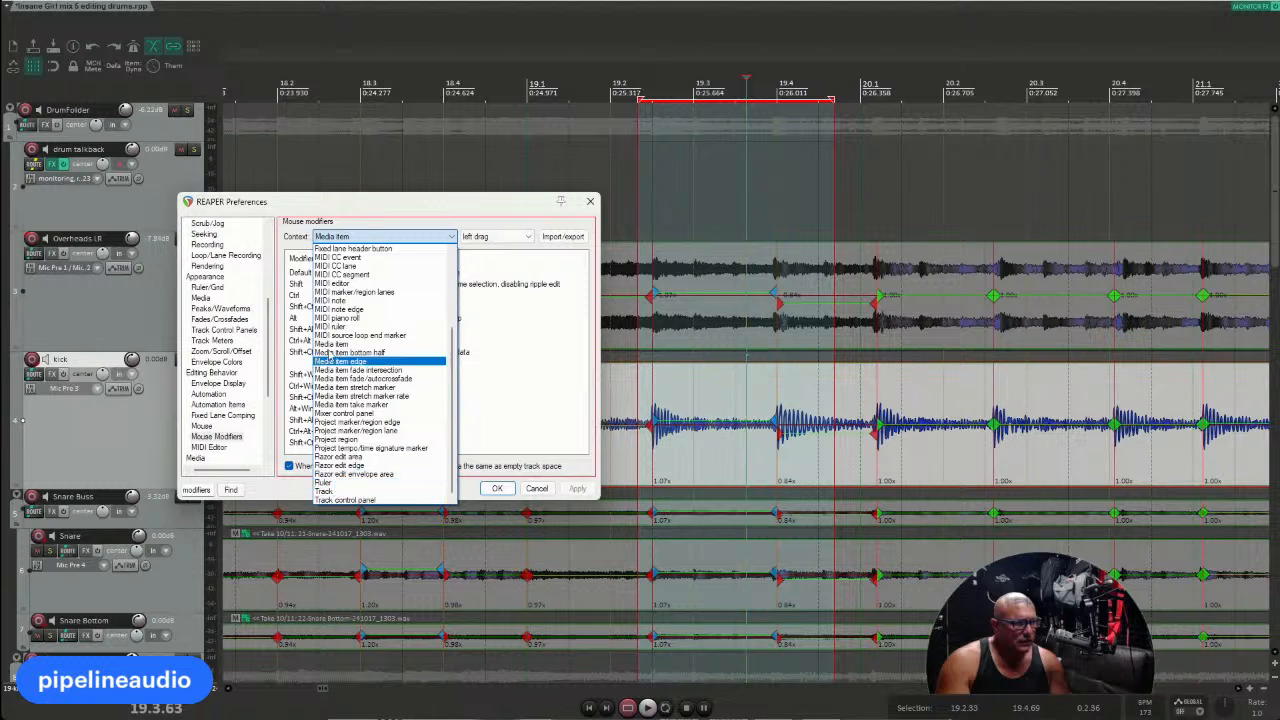
scroll(343, 344, up, 3)
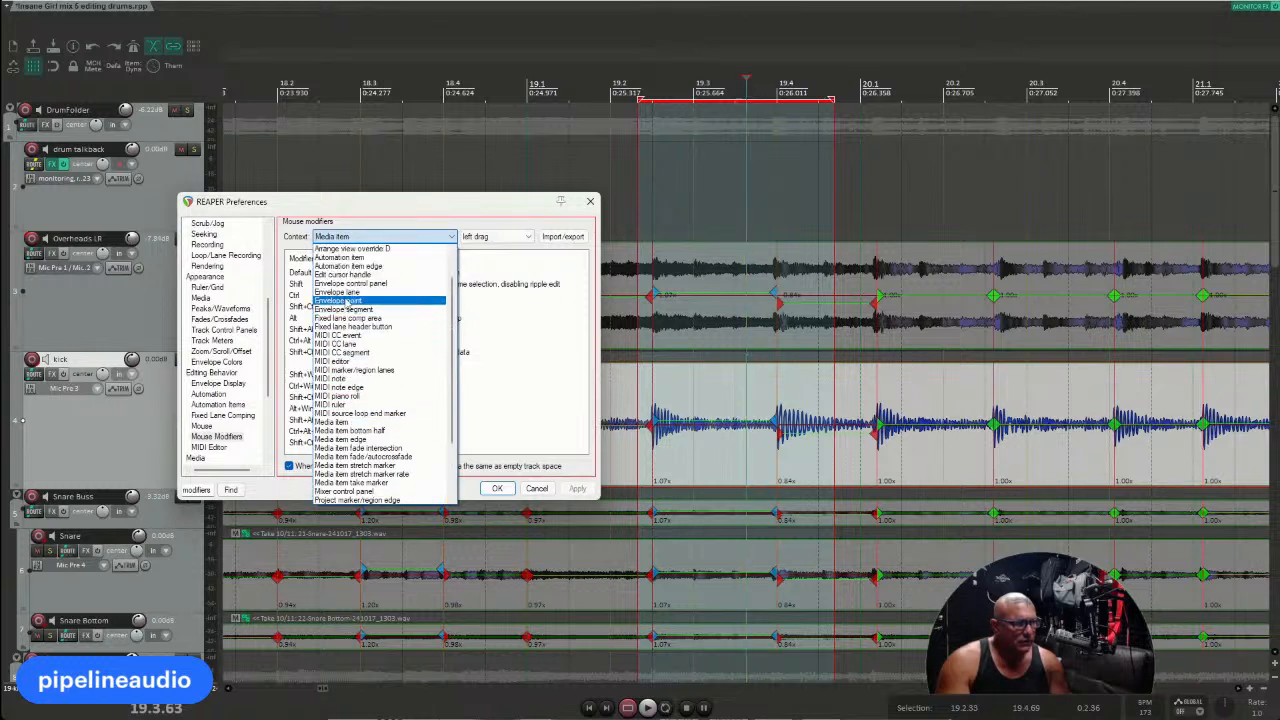
scroll(344, 310, up, 2)
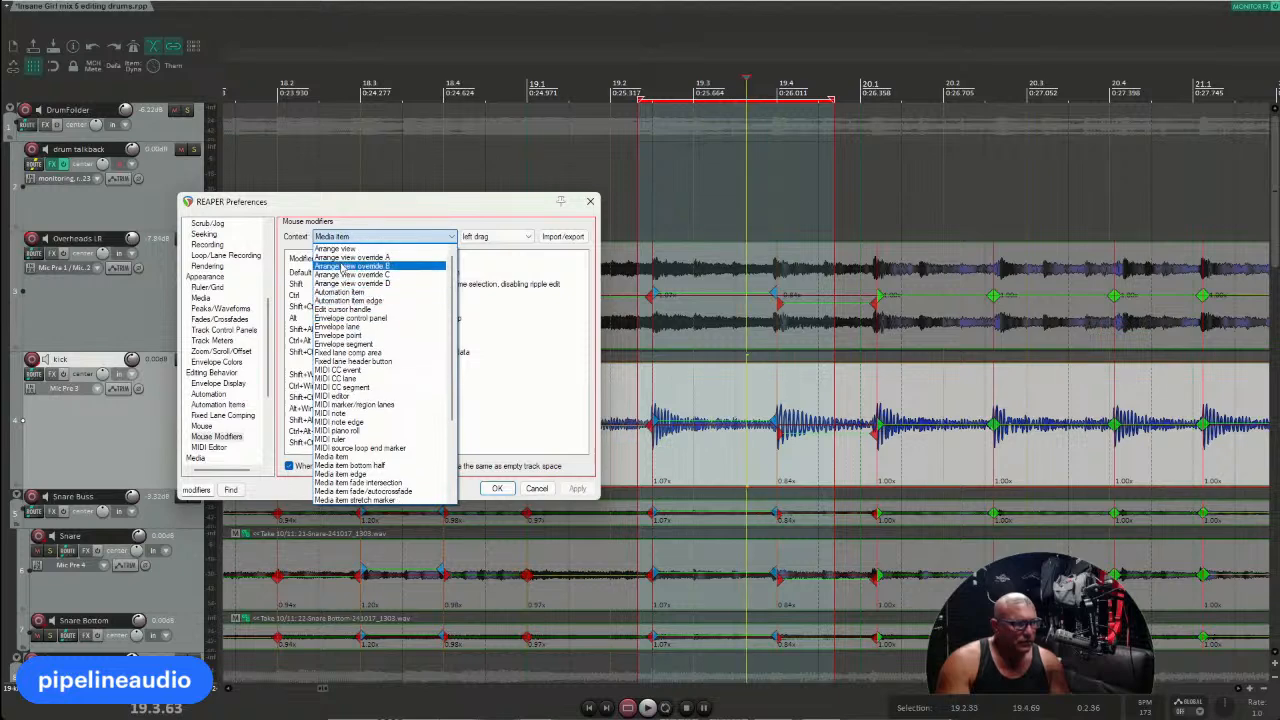
key(Escape)
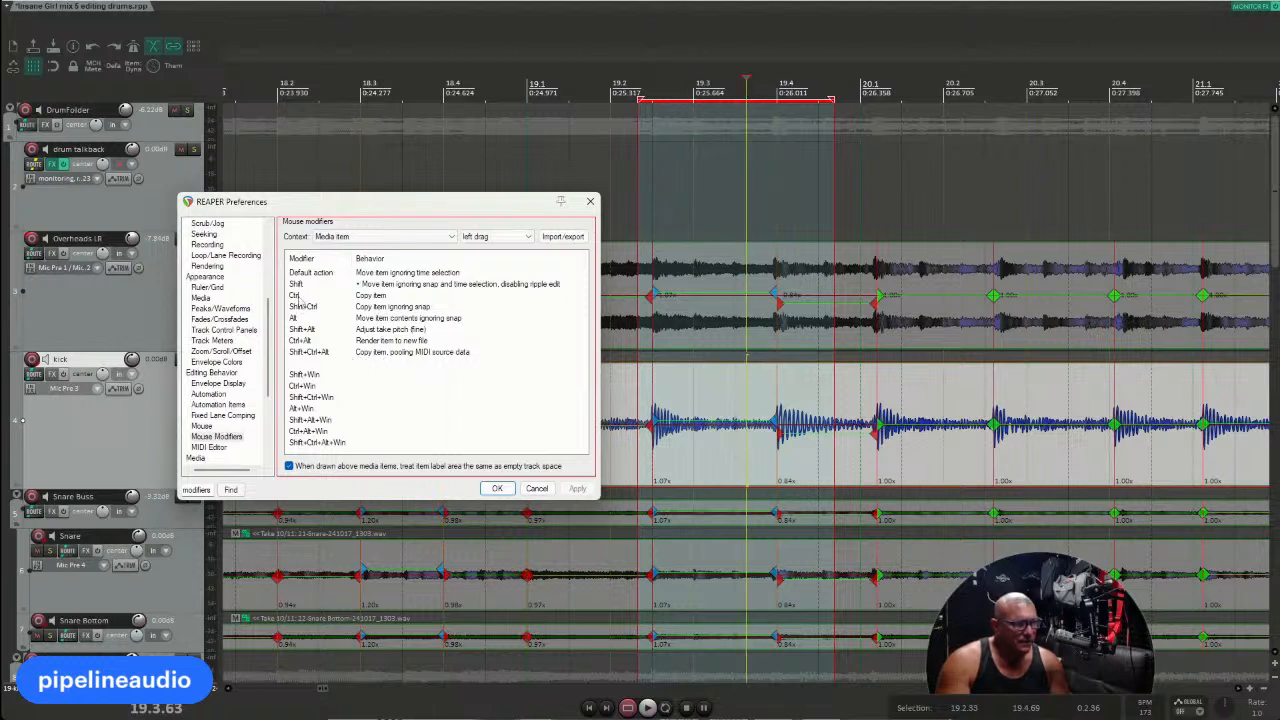
Step: Review the behaviors that can be assigned to Ctrl with left drag on a media item, without changing the assignment
click(368, 299)
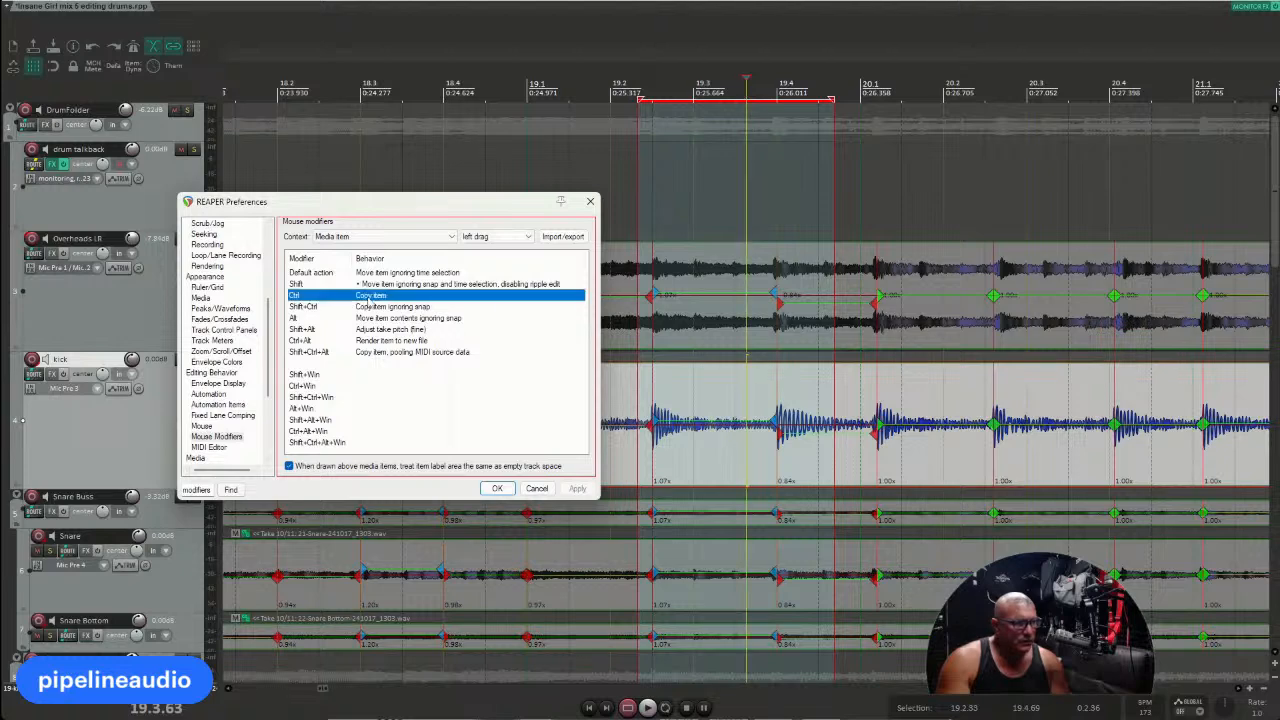
double_click(368, 297)
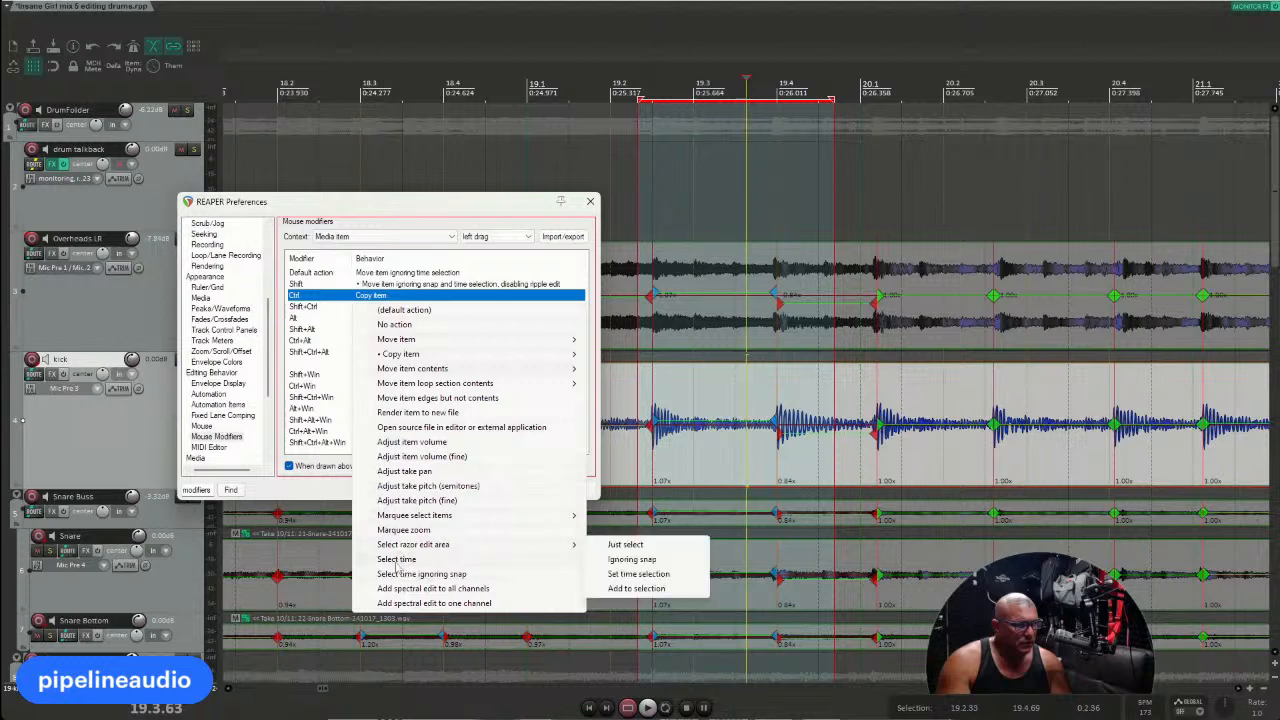
click(385, 203)
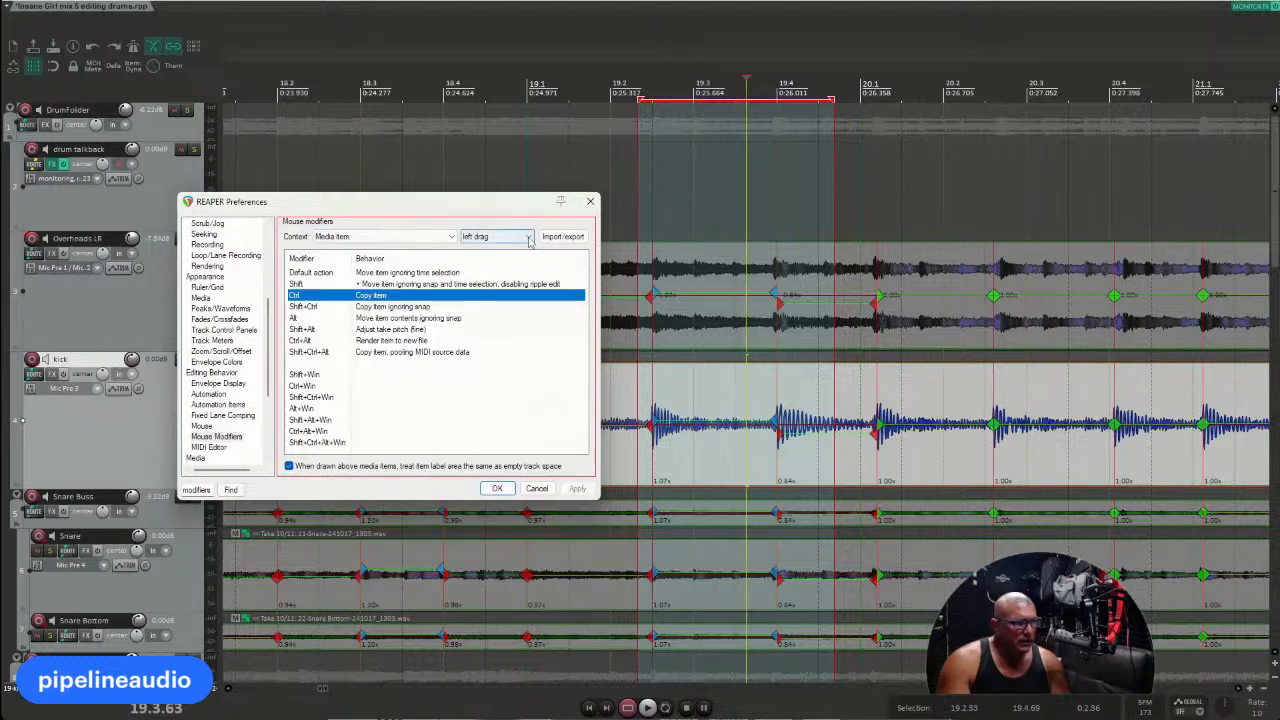
Step: Review the media item left click modifiers and close the preferences without saving changes
click(492, 236)
click(484, 258)
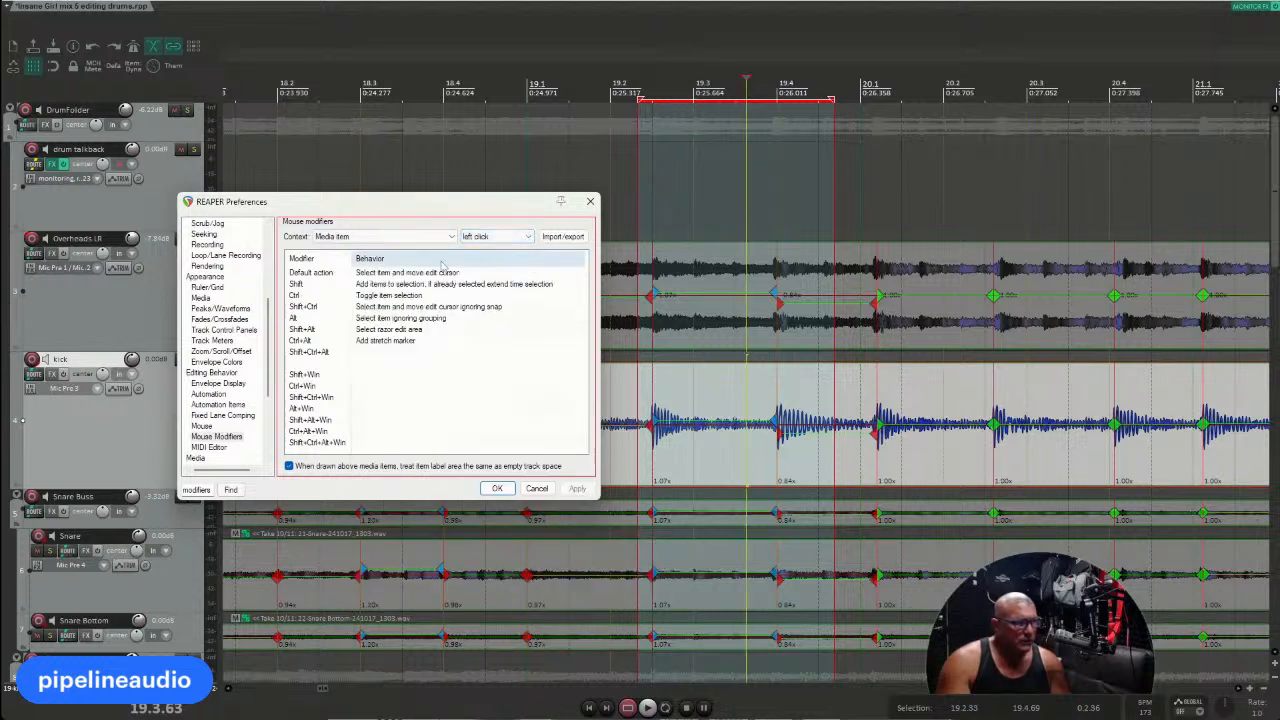
click(451, 238)
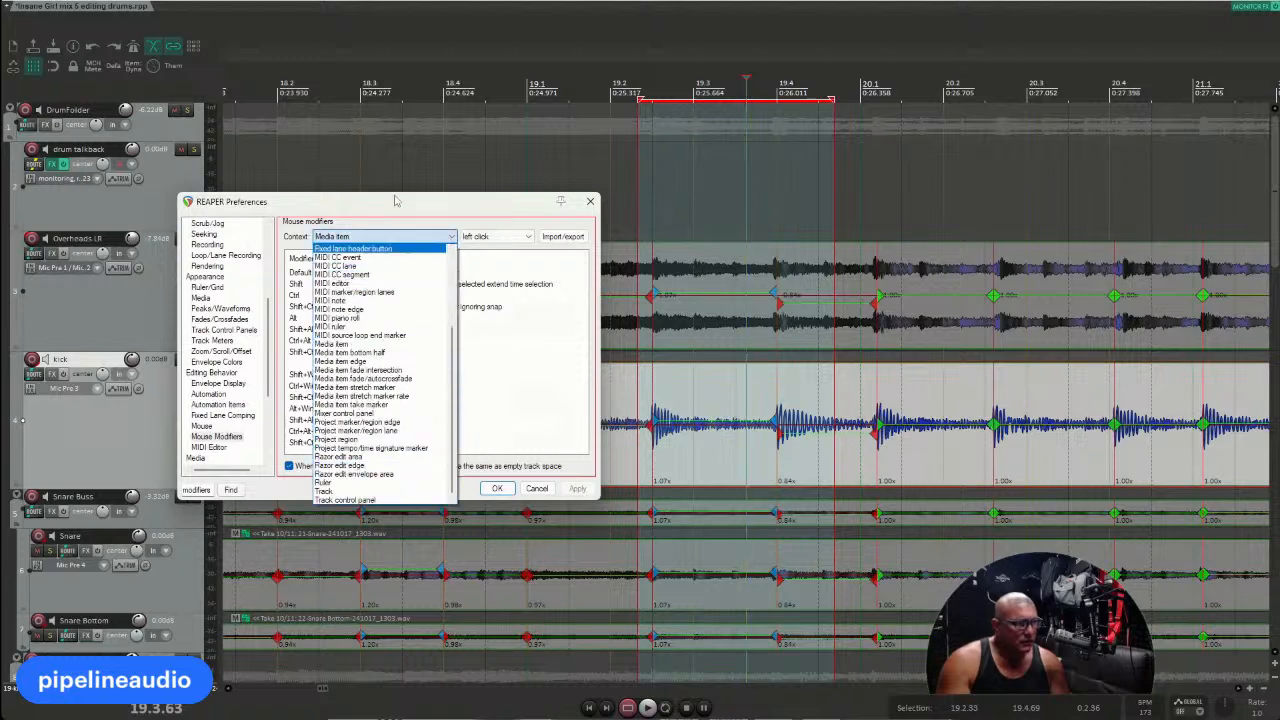
click(467, 279)
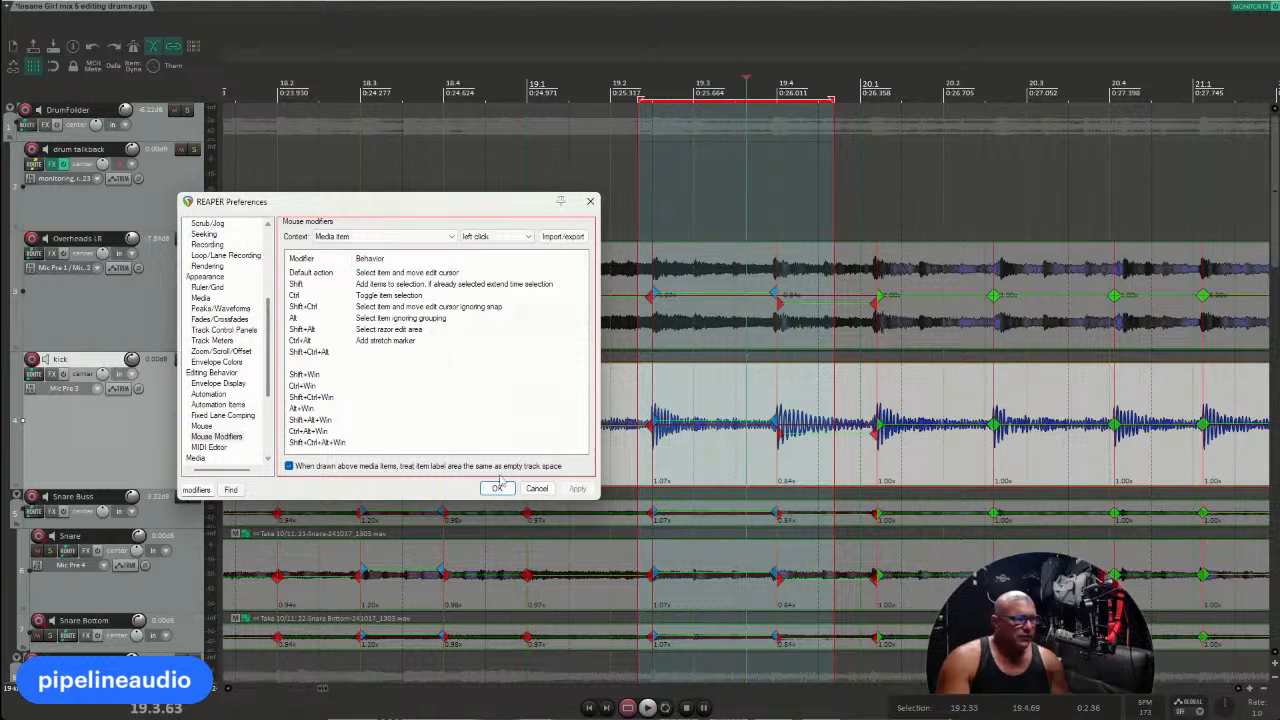
click(537, 488)
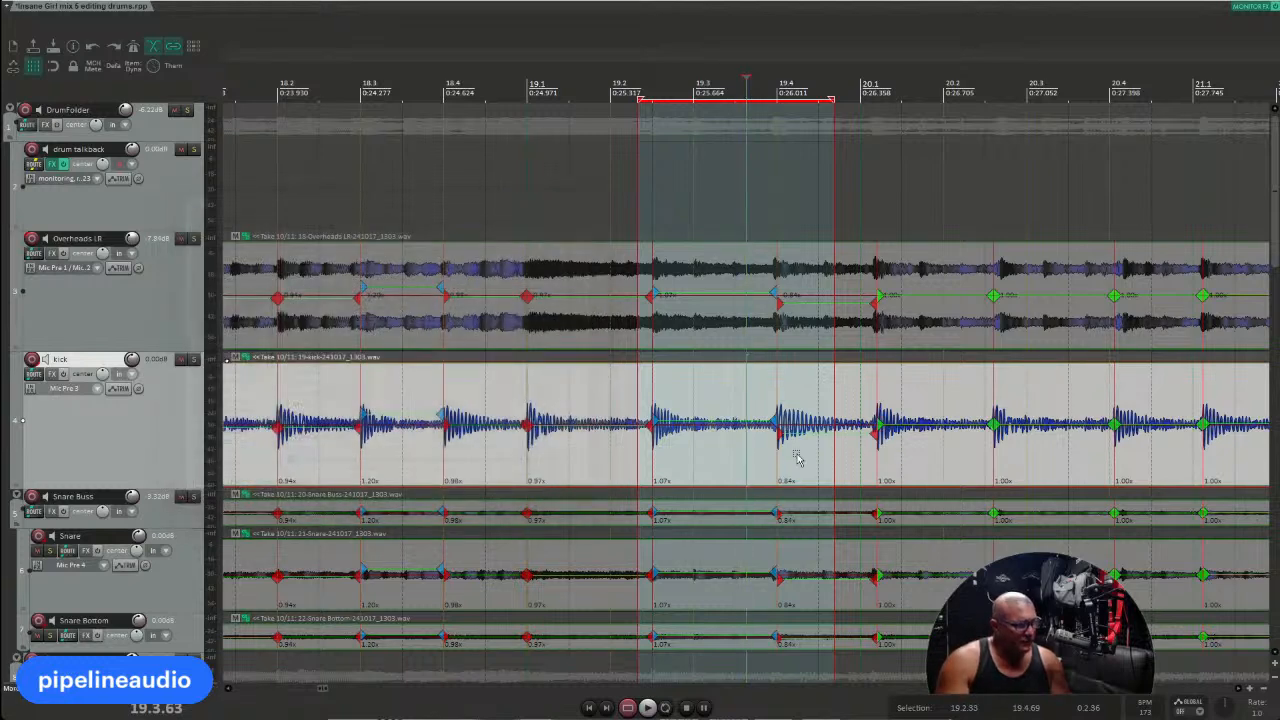
Step: Set a time selection from about 19.4.79 to 21.4.39 on the kick track and quantize its stretch markers
click(780, 380)
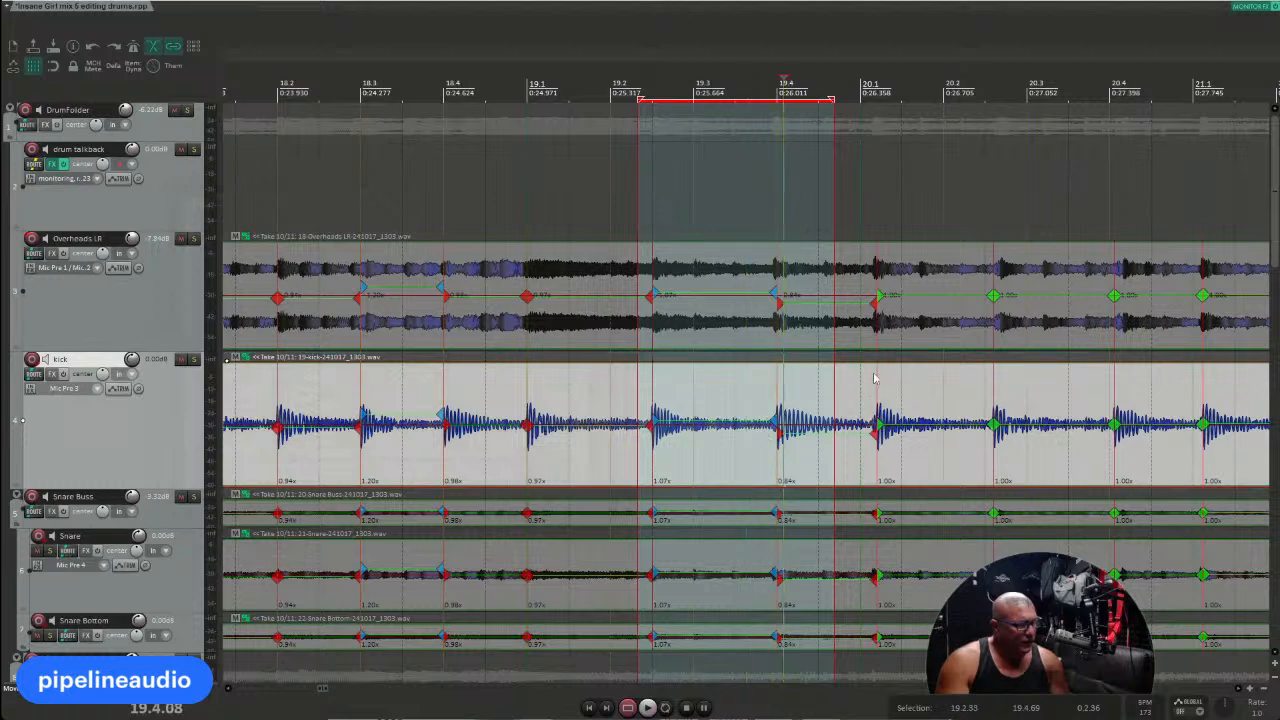
click(880, 330)
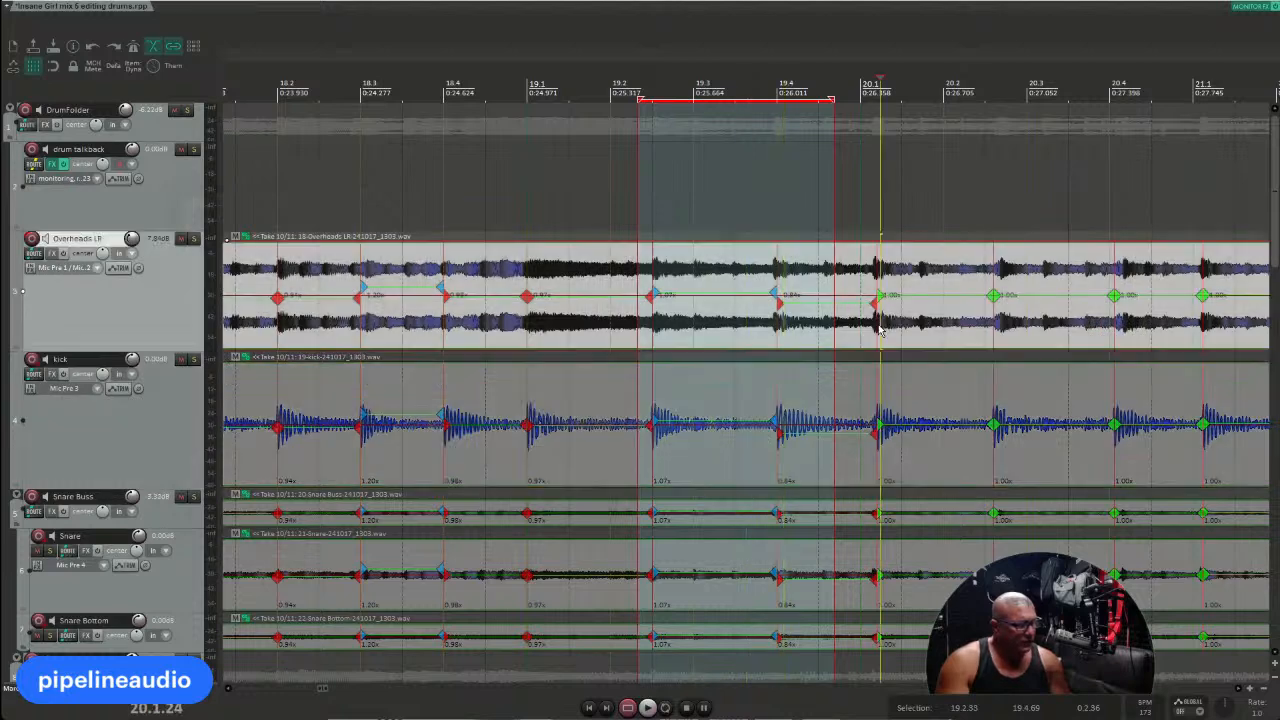
click(874, 440)
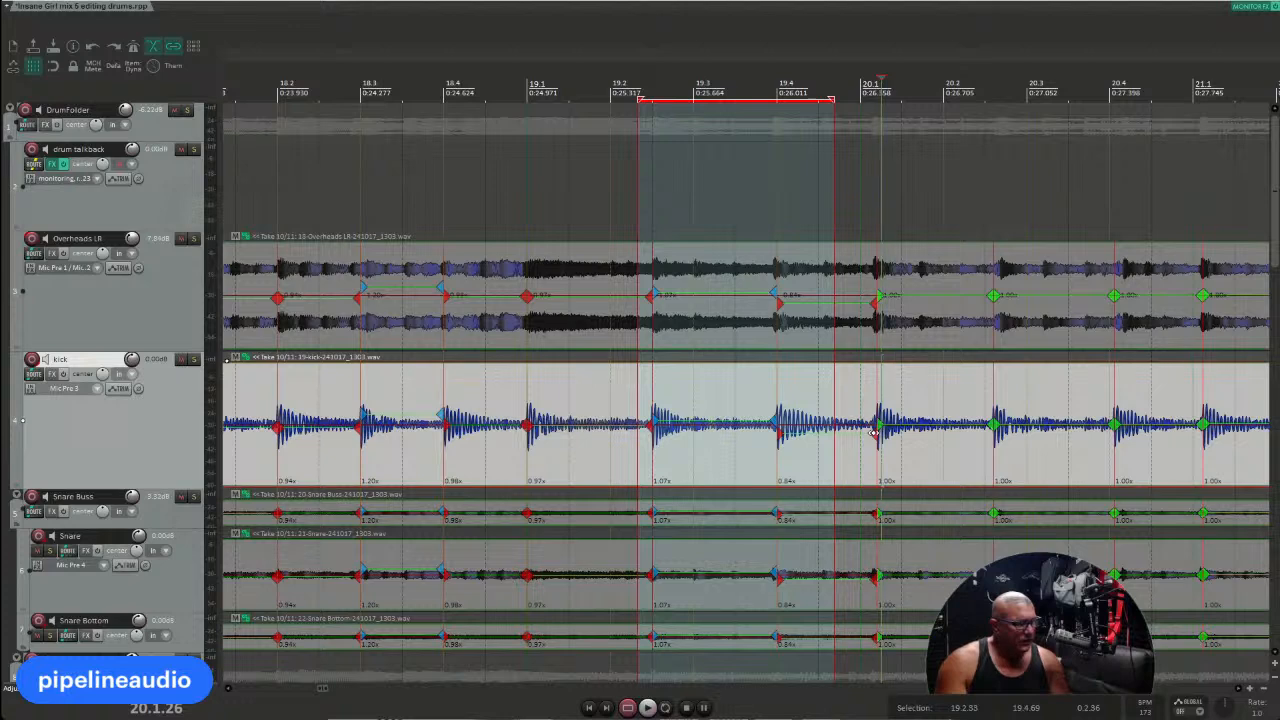
mouse_move(874, 432)
mouse_down()
mouse_move(852, 429)
mouse_move(1057, 466)
mouse_move(886, 446)
mouse_move(1221, 443)
mouse_up()
key(q)
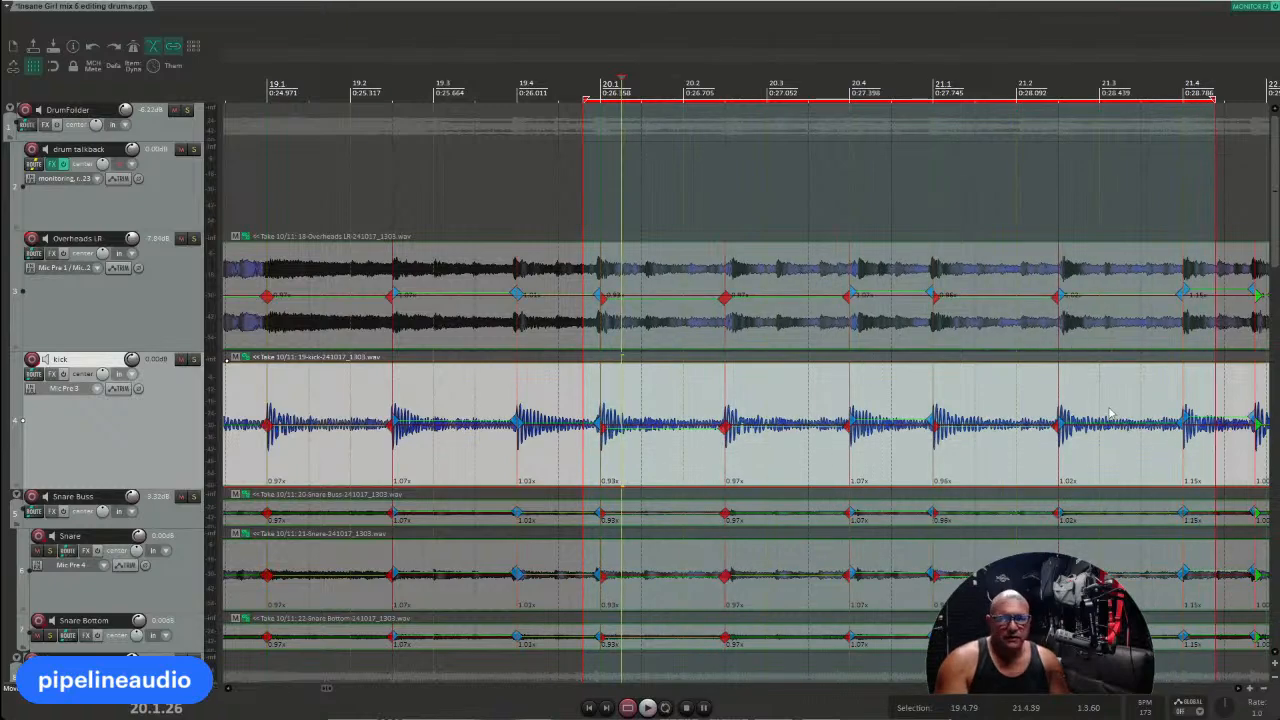
Step: Move the time selection to about 21.4.72 through 24.4.23 and quantize the stretch markers inside it
scroll(1127, 425, down, 4)
click(952, 464)
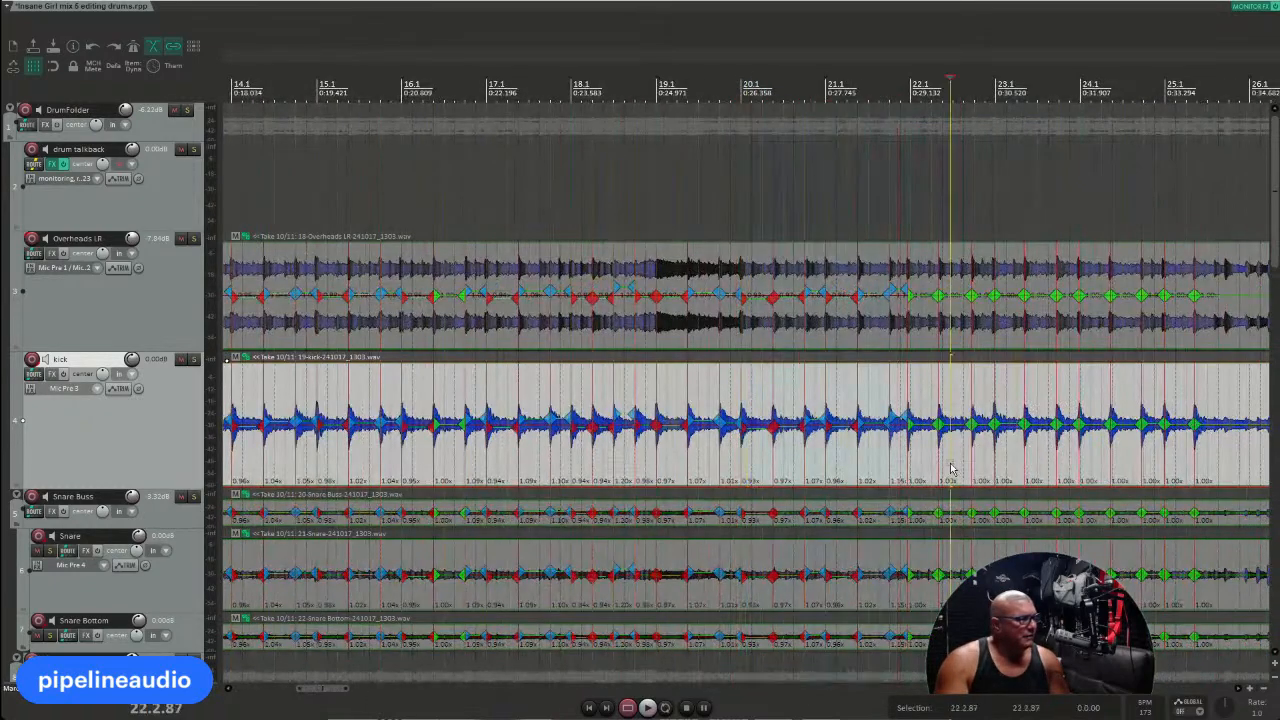
scroll(950, 468, up, 3)
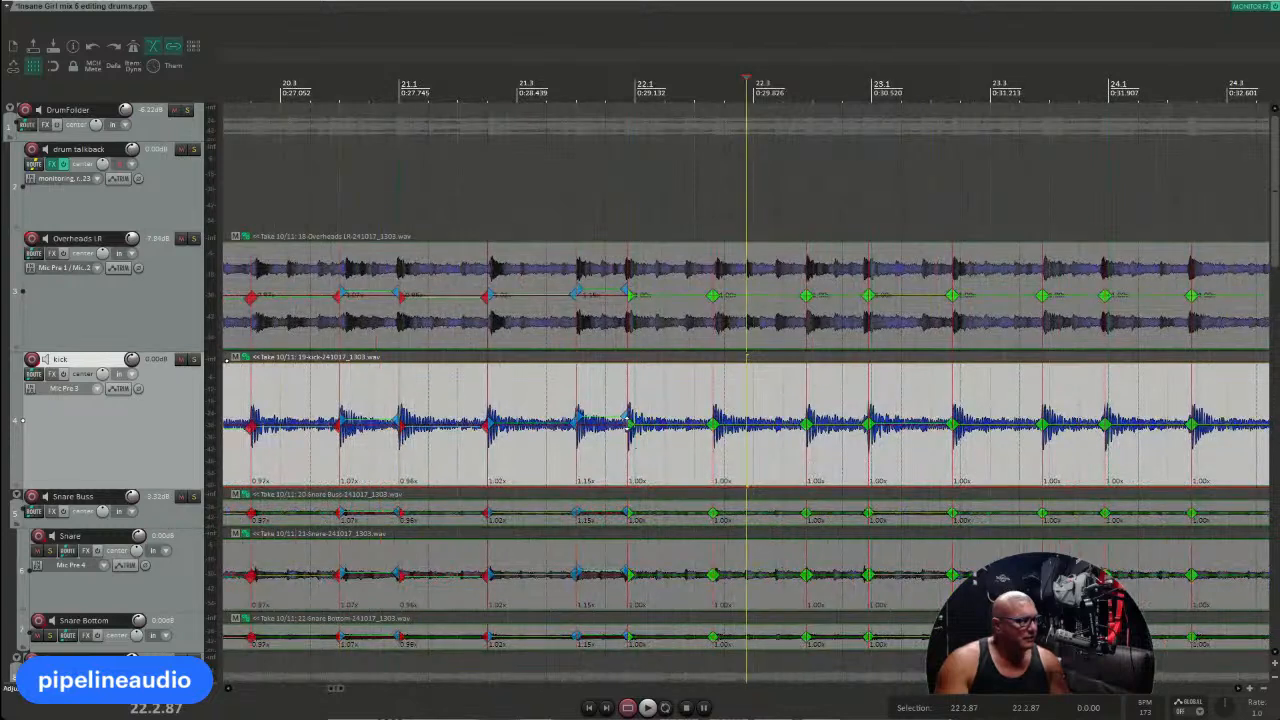
drag(619, 453, 1248, 428)
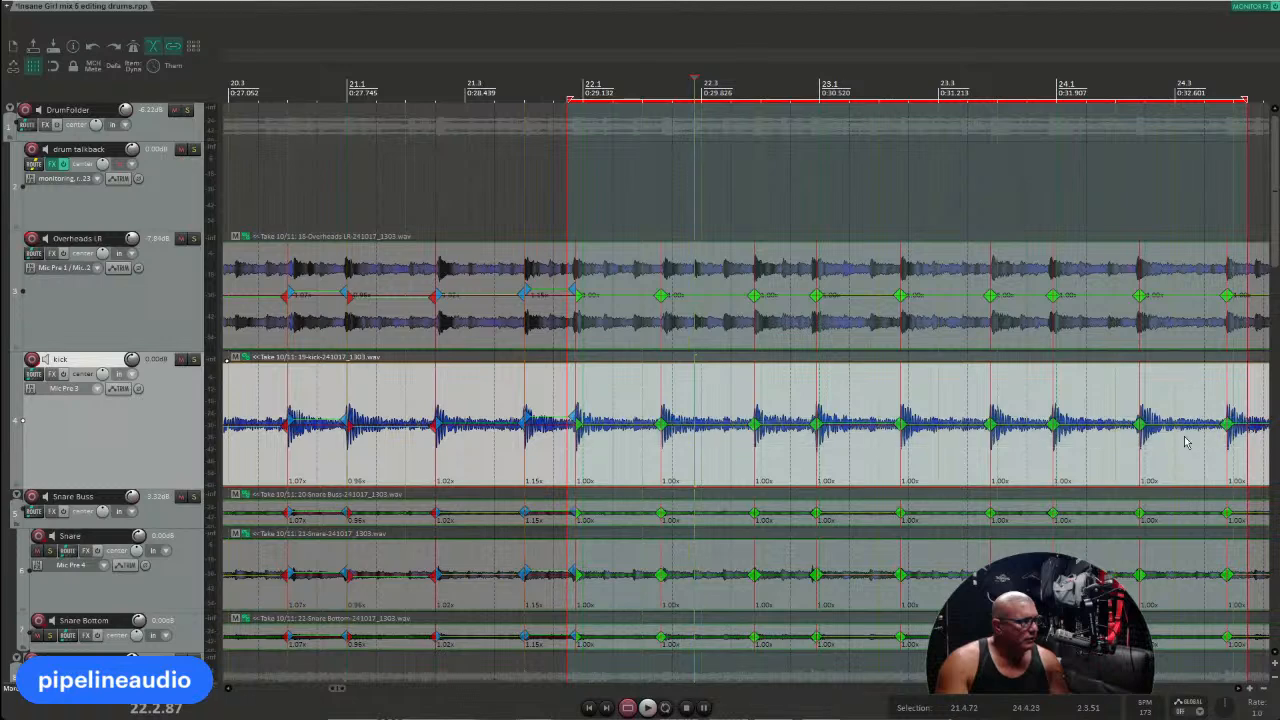
key(q)
Step: Select the two kick hits from about 24.4.78 to 25.3.39 and quantize their stretch markers
scroll(782, 438, down, 2)
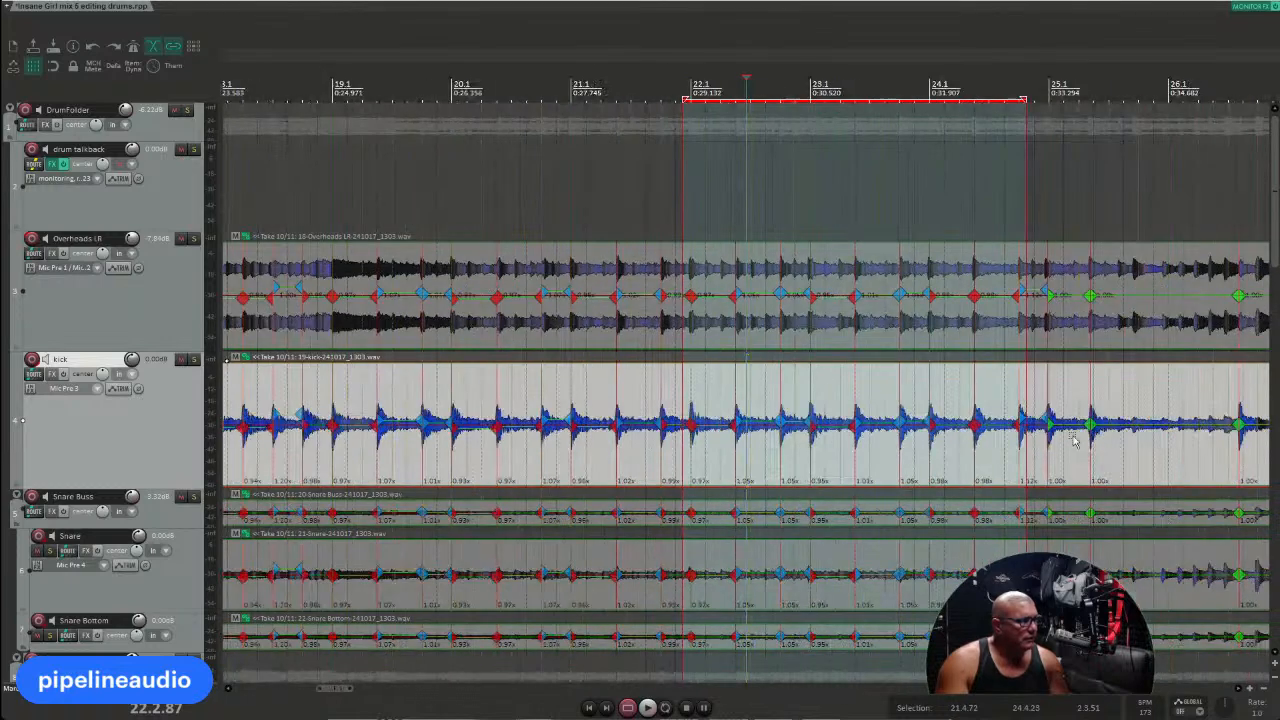
click(1076, 460)
scroll(1036, 458, up, 2)
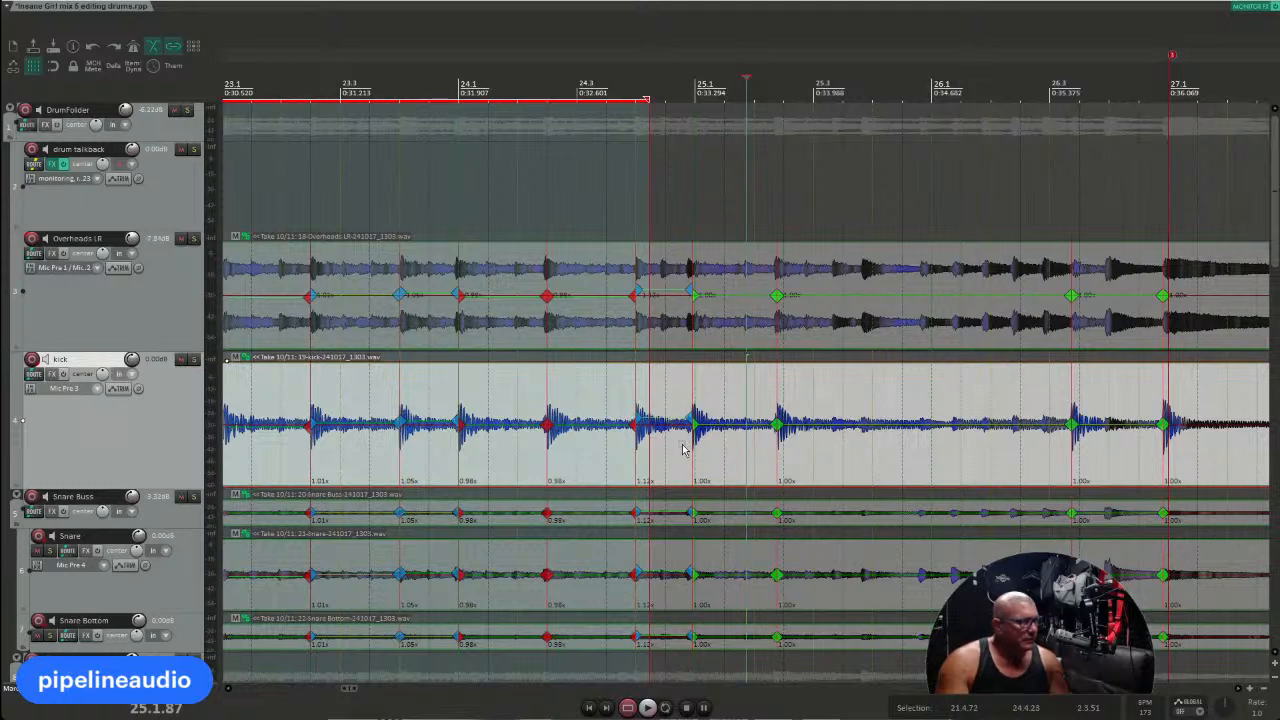
drag(683, 450, 837, 449)
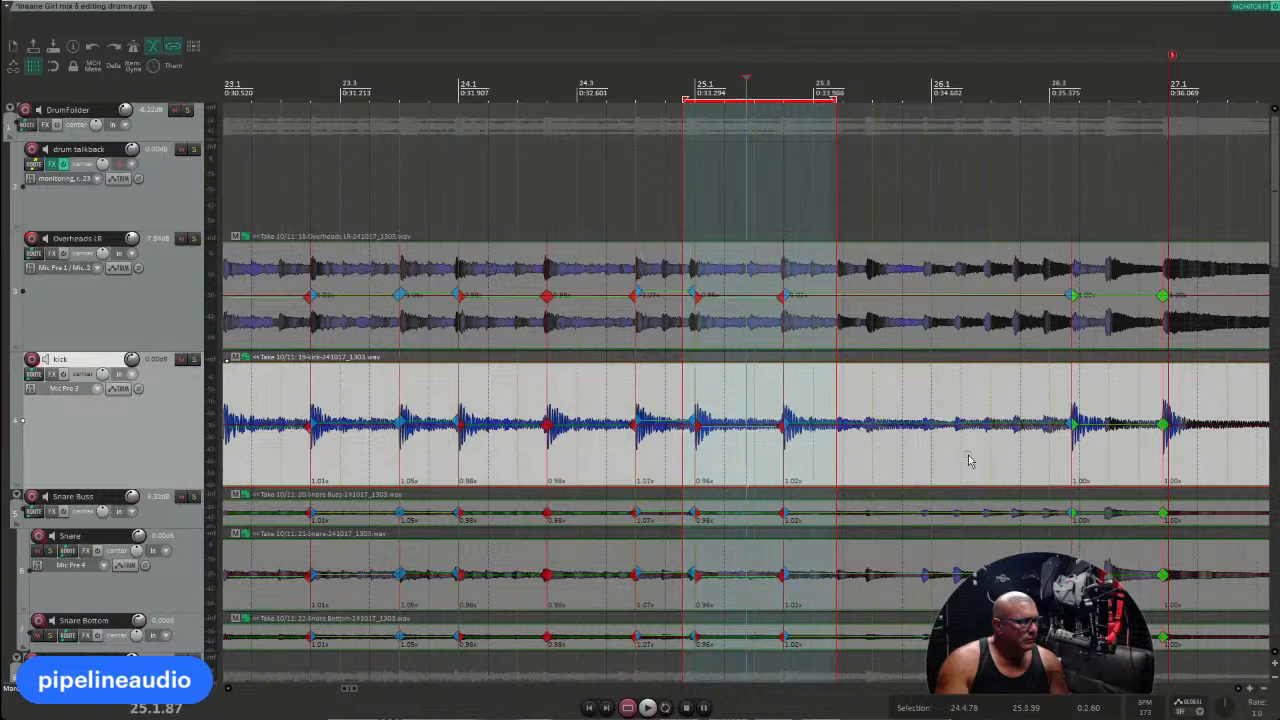
Step: Select the last two kick hits from about 26.2.85 to 27.2.92 and quantize their stretch markers
key(space)
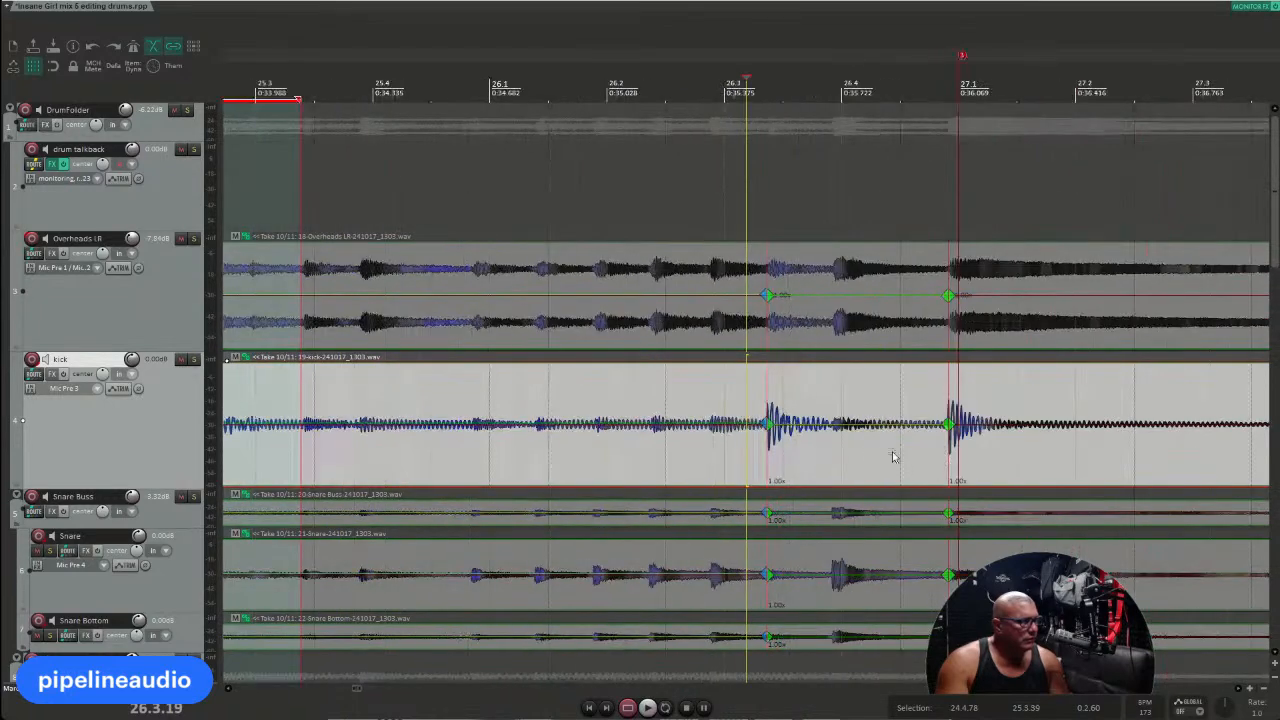
scroll(757, 423, down, 2)
drag(737, 457, 857, 457)
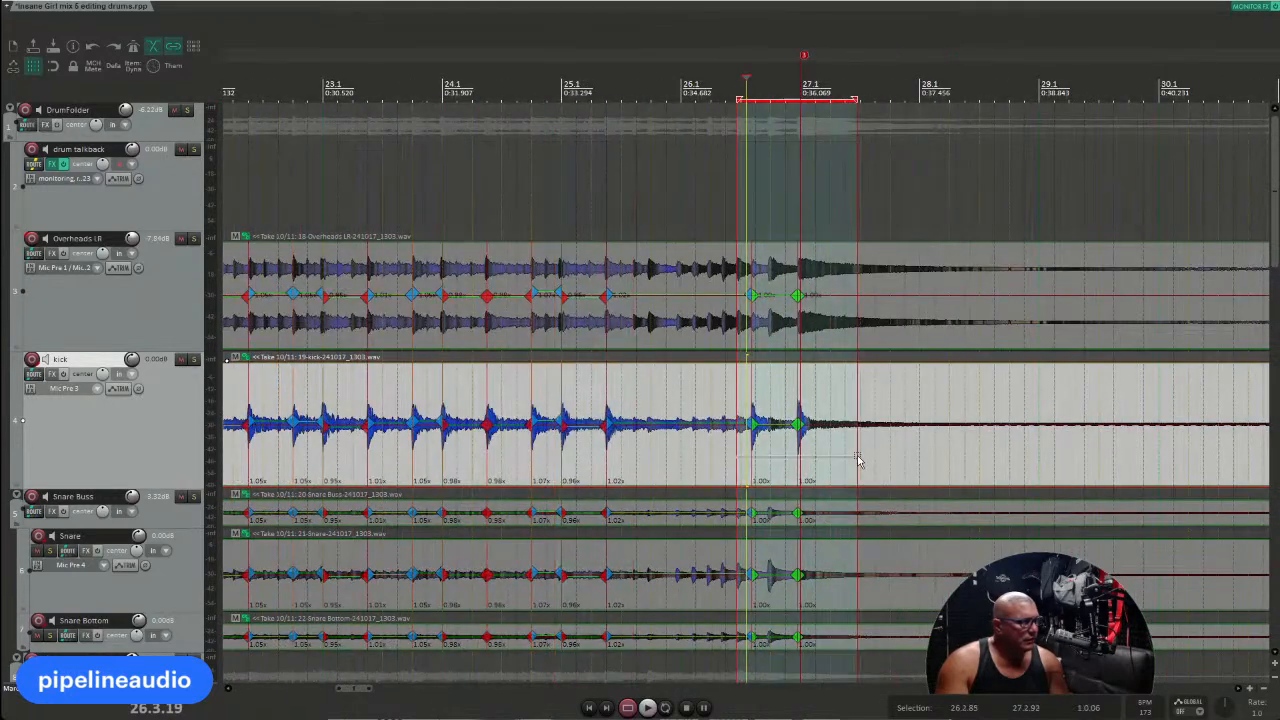
Step: Play back the quantized drums from about 24.1.90 and again from about 25.1.81 to check the timing
click(470, 466)
key(space)
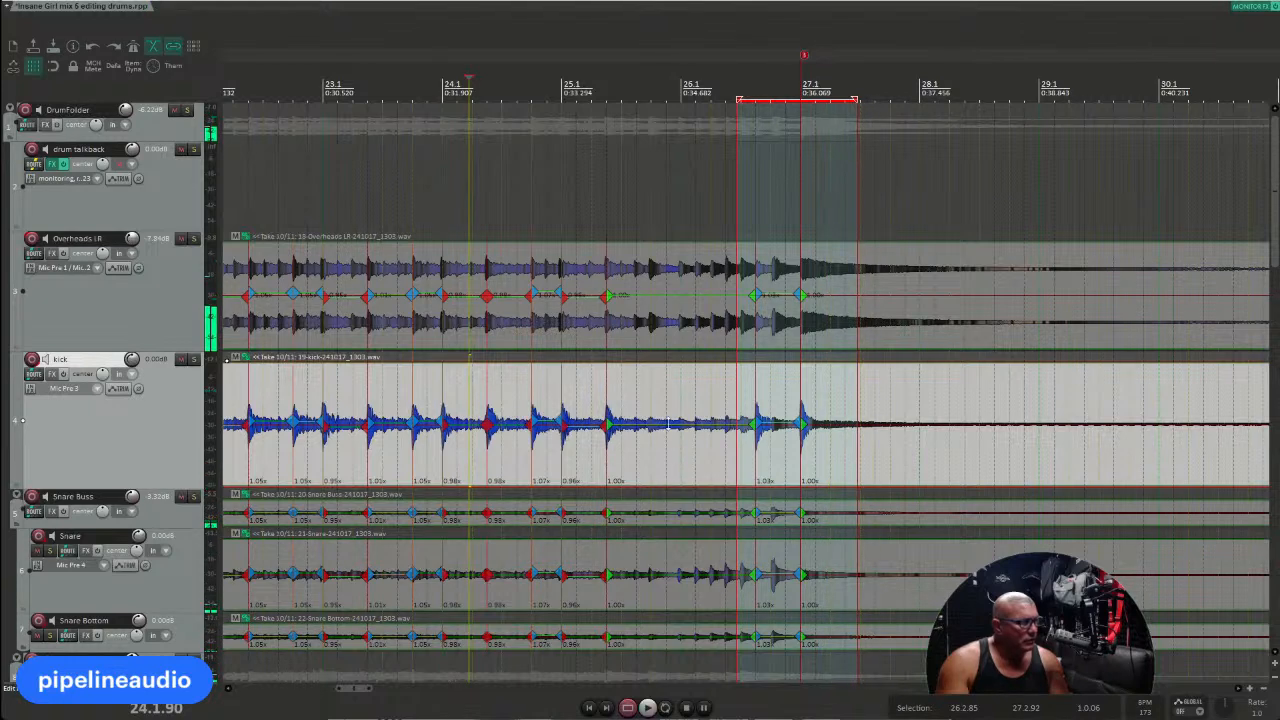
click(692, 460)
scroll(693, 460, up, 3)
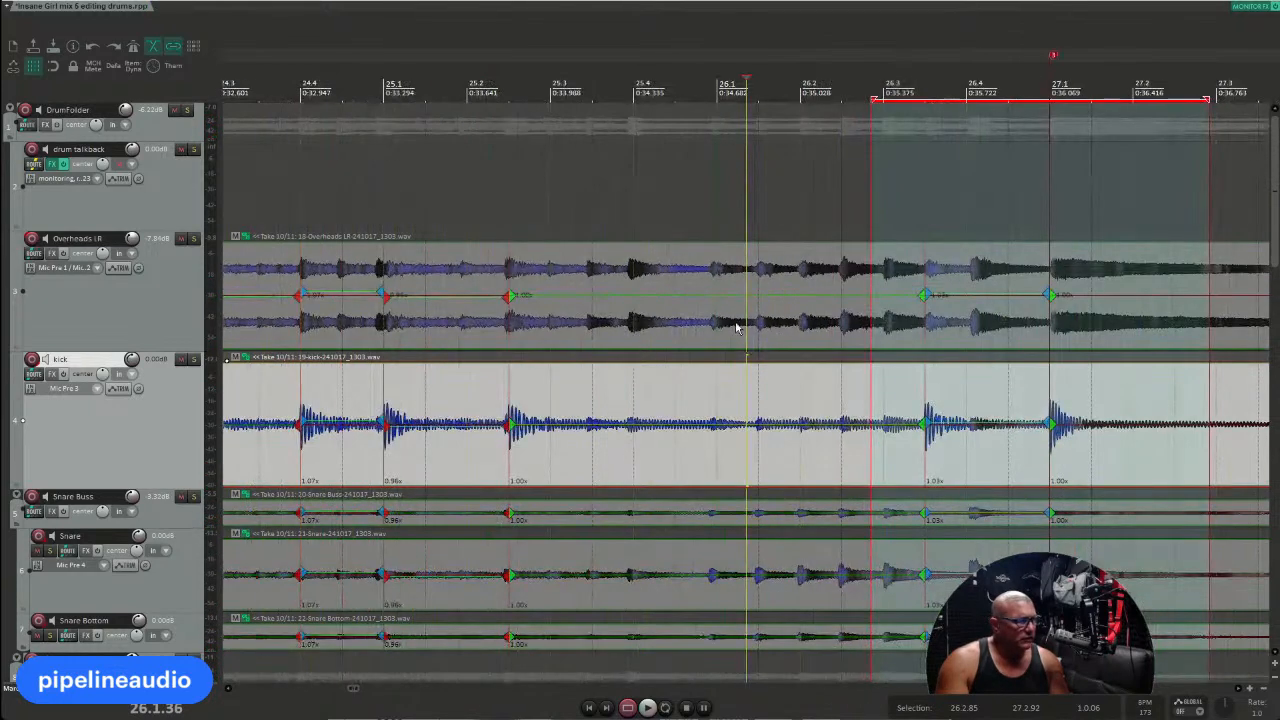
drag(450, 474, 451, 474)
key(space)
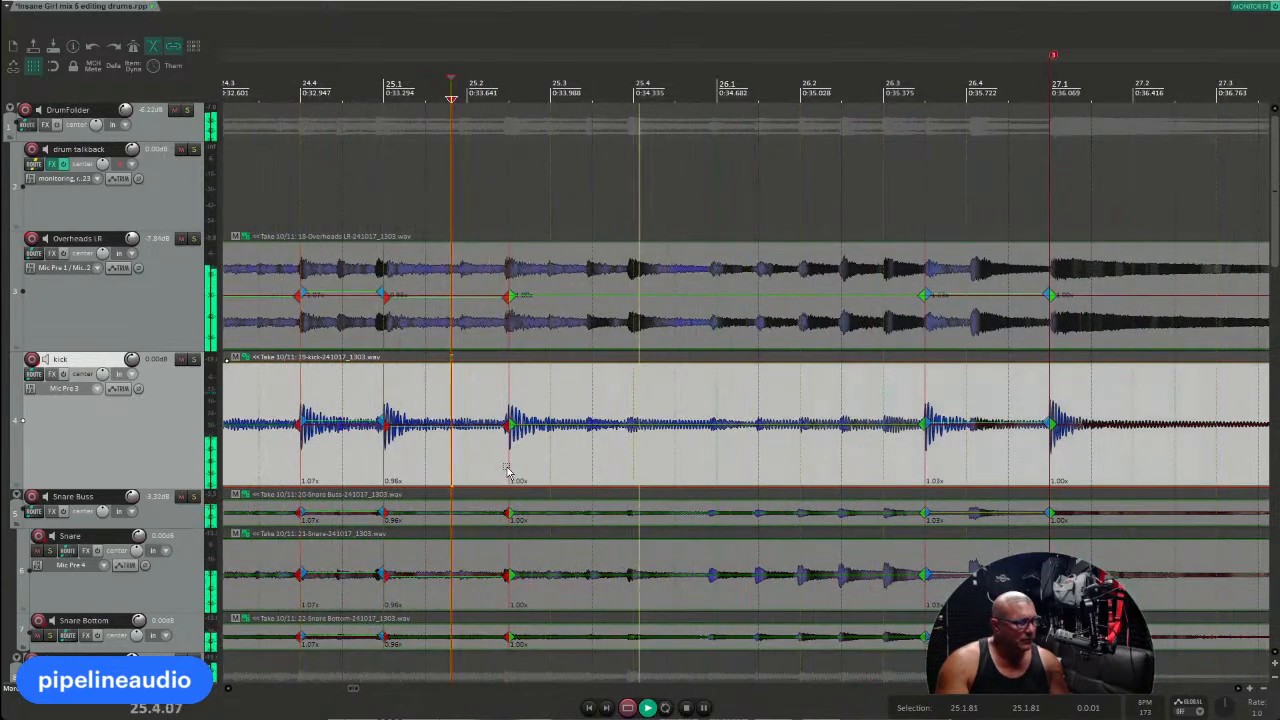
key(space)
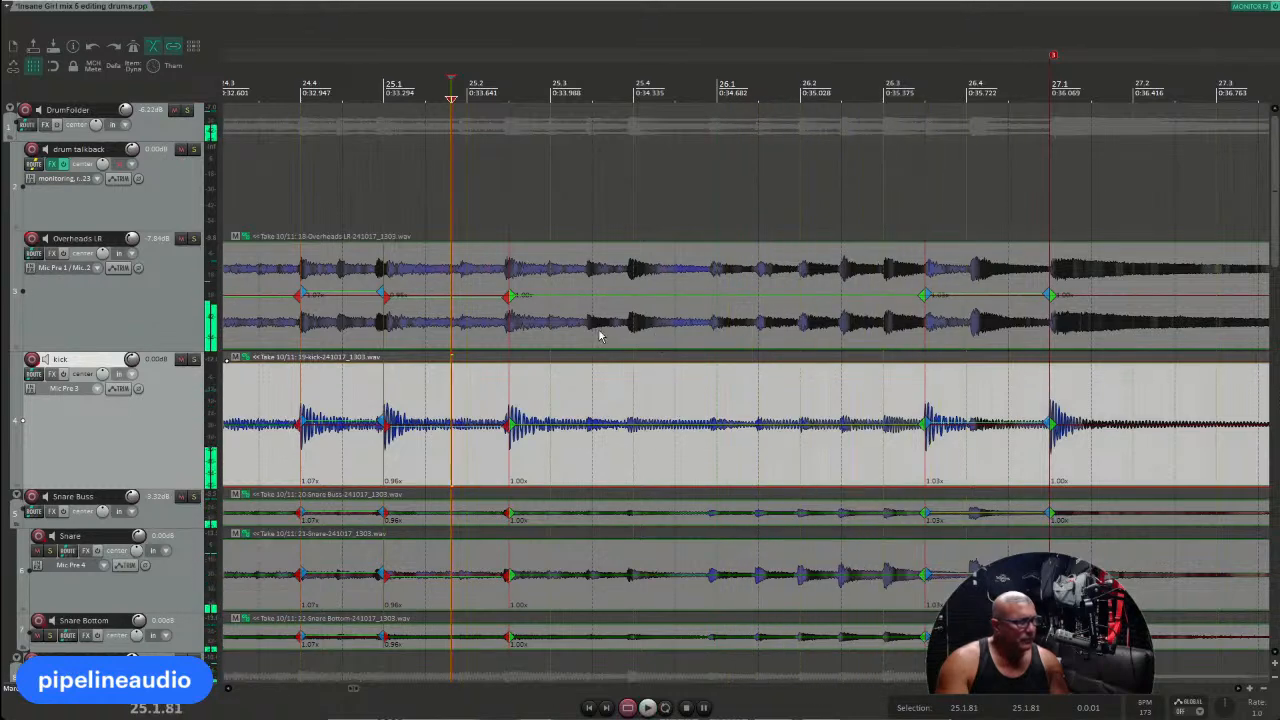
Step: Solo the Snare track, listen to it from about 25.2, and unsolo it
click(580, 338)
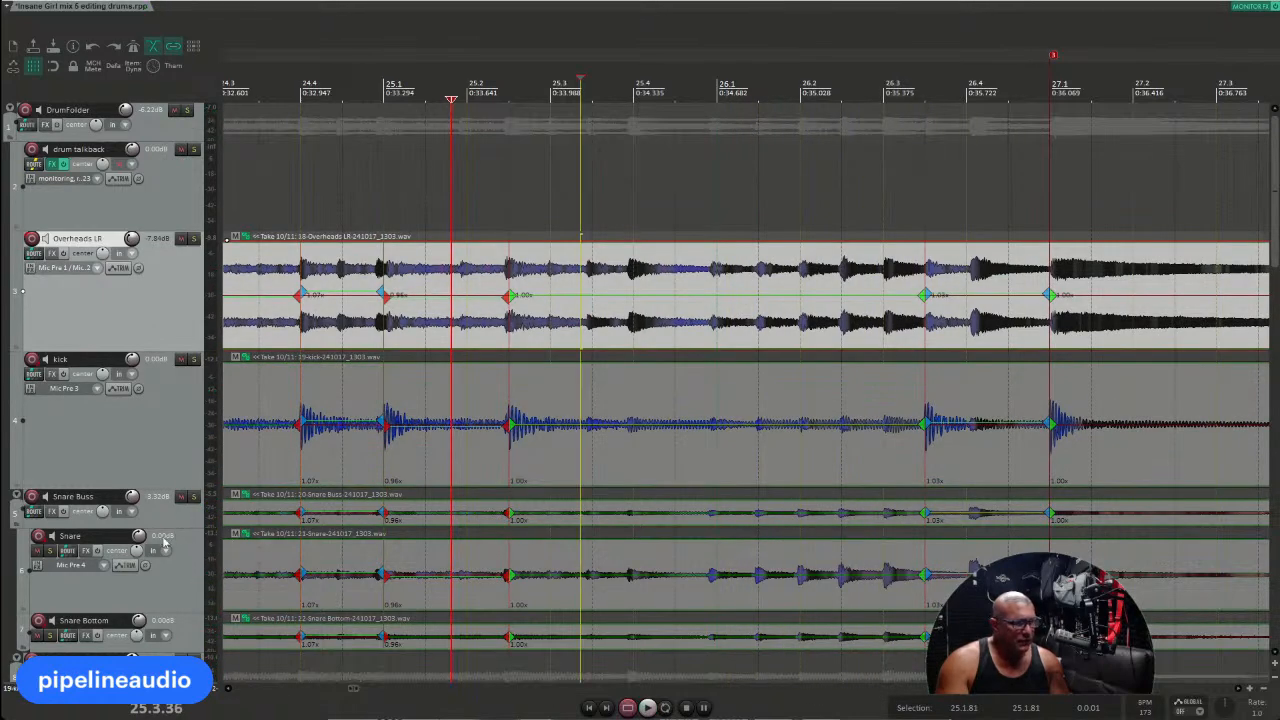
scroll(165, 541, down, 2)
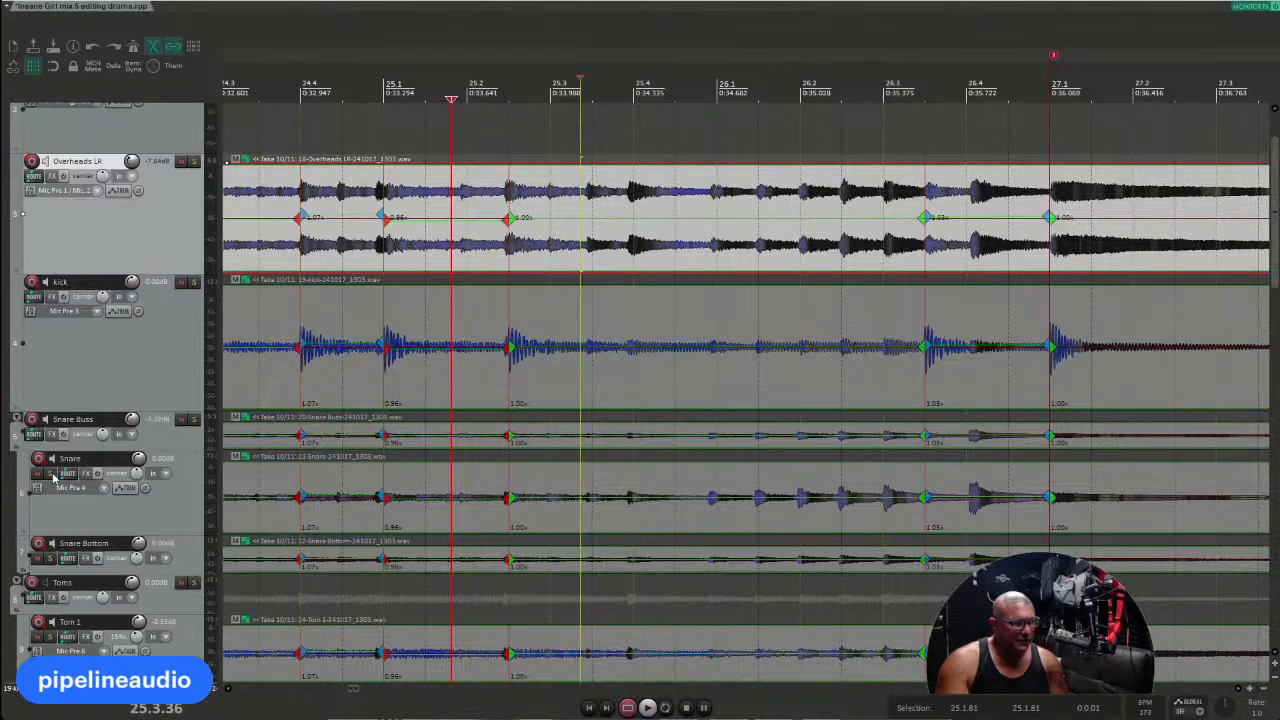
click(51, 474)
click(474, 507)
key(space)
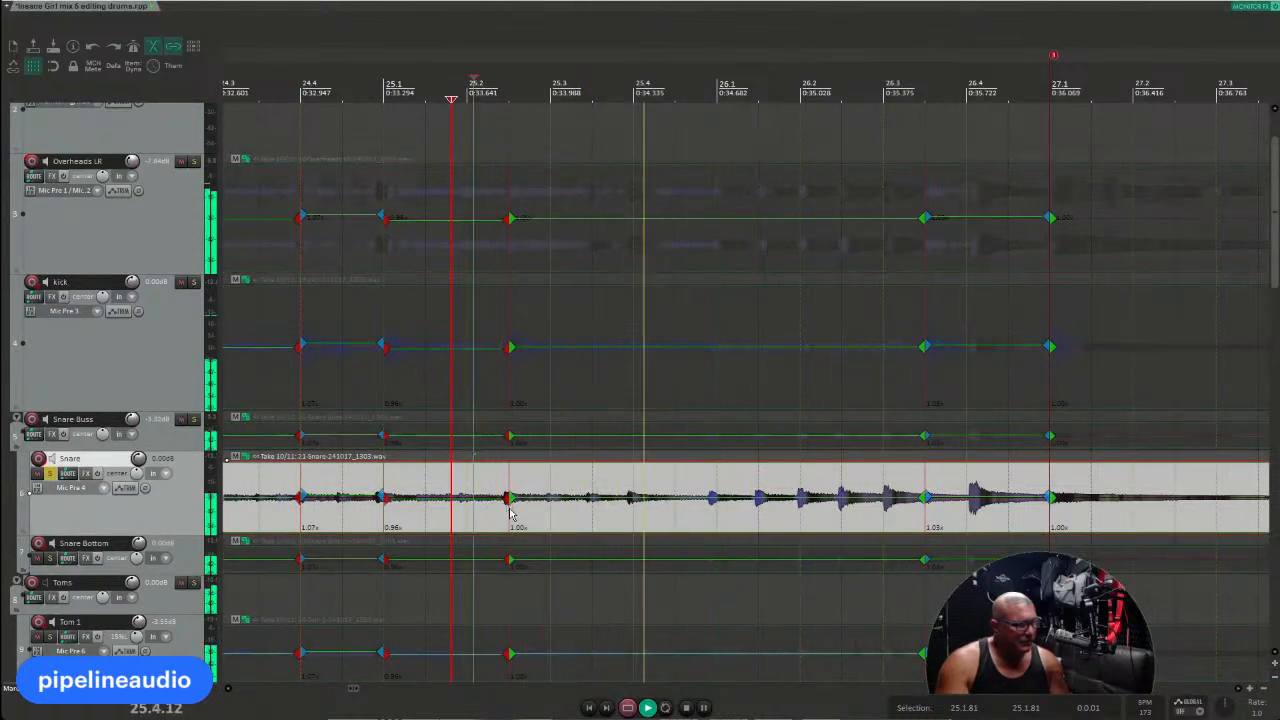
scroll(157, 493, down, 2)
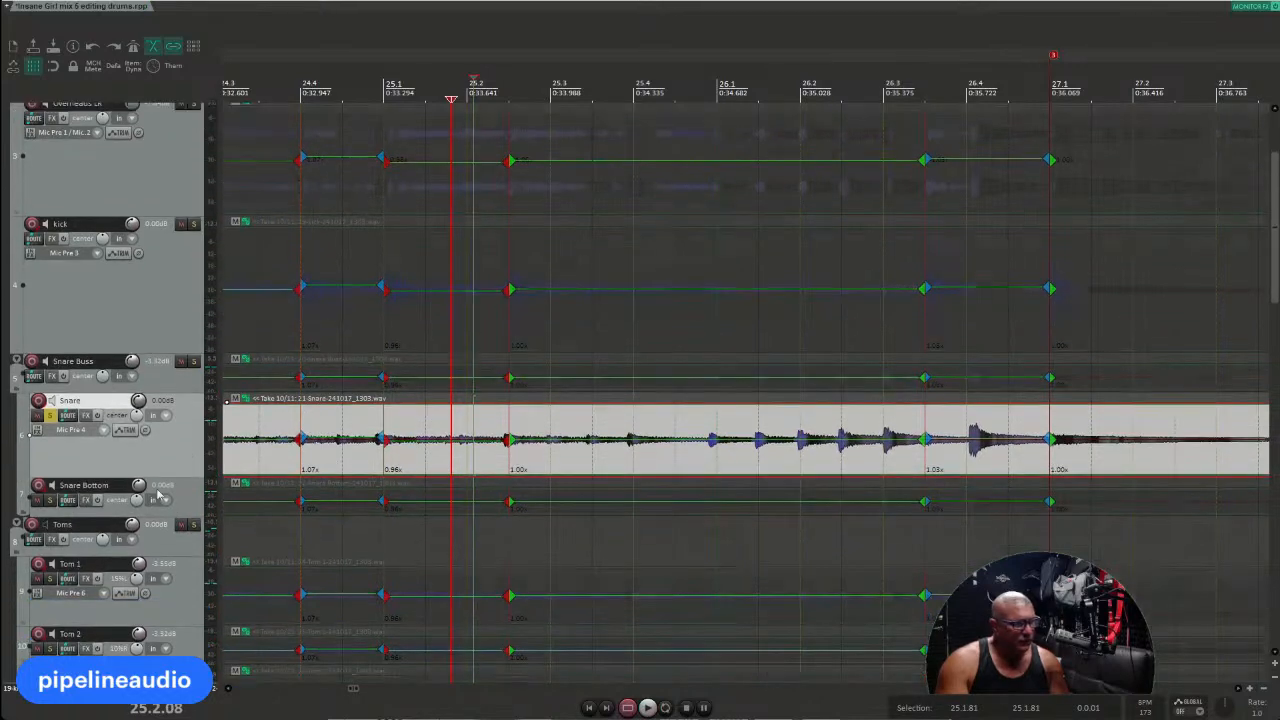
click(48, 424)
Step: Play the passage from about 25.2 while checking the hits on the Tom 3 track
scroll(145, 530, down, 7)
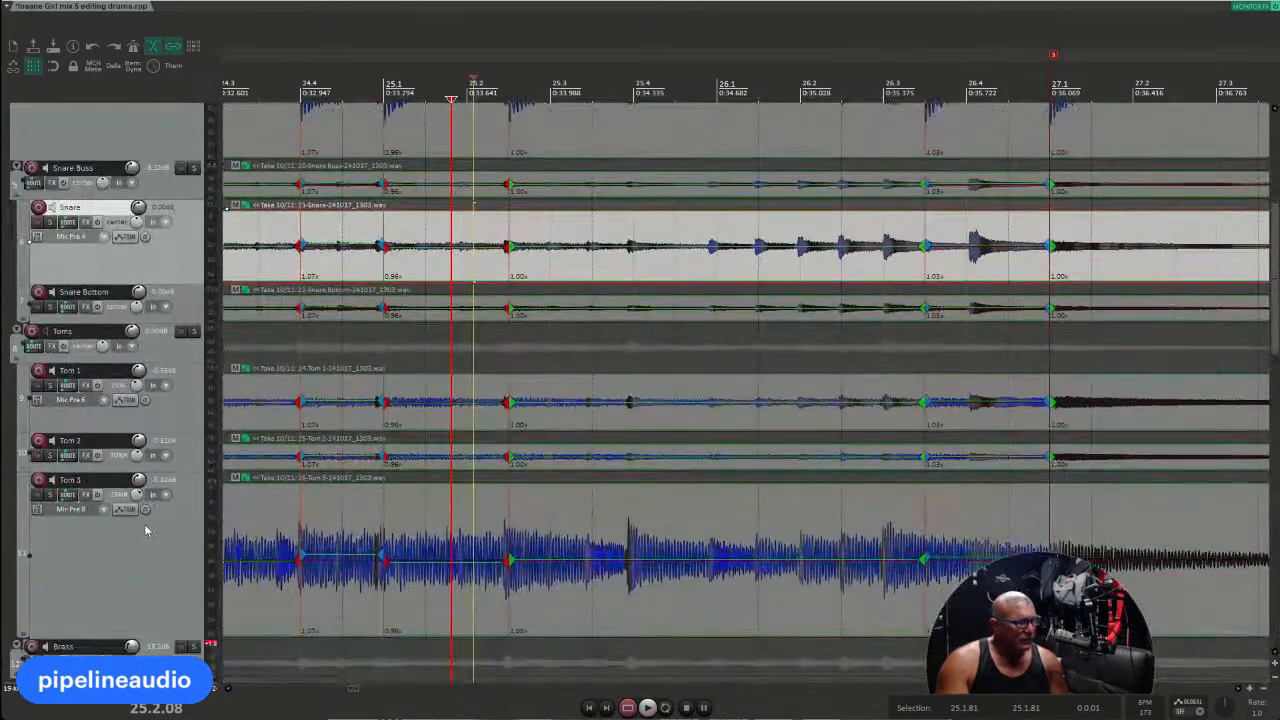
click(489, 604)
key(space)
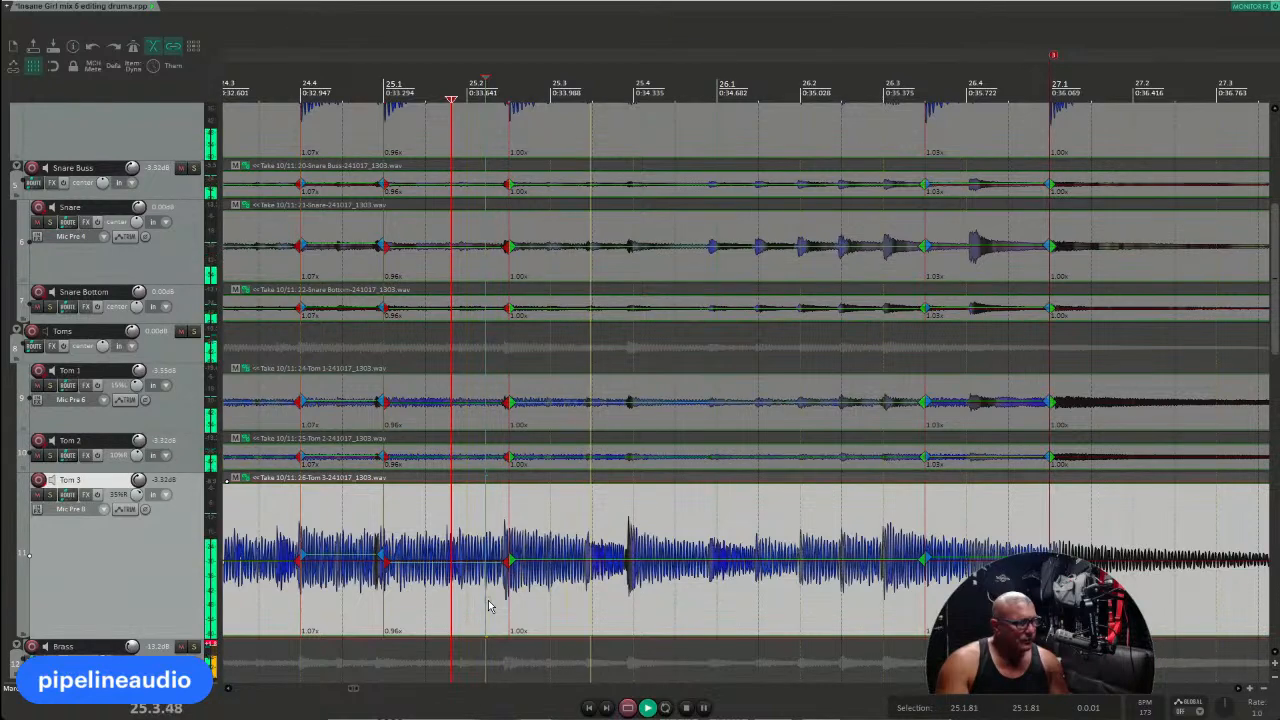
key(space)
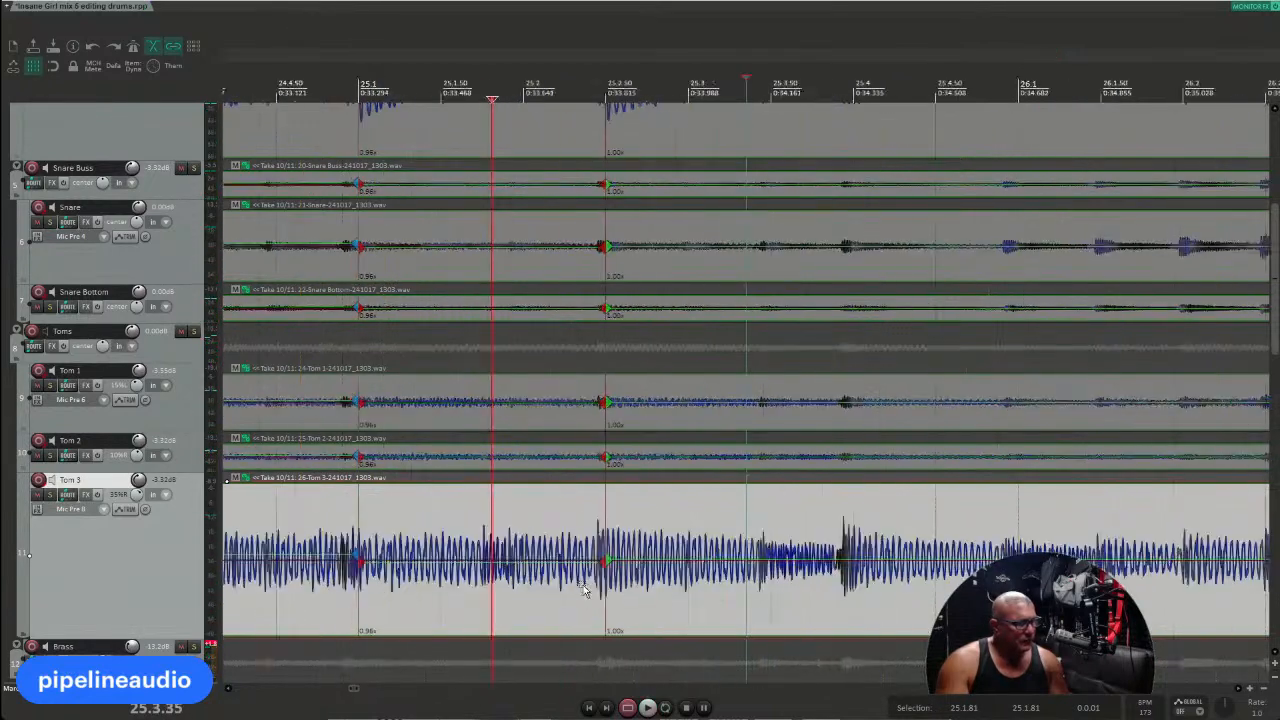
Step: Add stretch markers on the Tom 3 hits at about 25.3.43 and 25.3.93, and quantize them within a selection from 25.3.27 to 25.4.26
scroll(795, 585, up, 3)
click(757, 590)
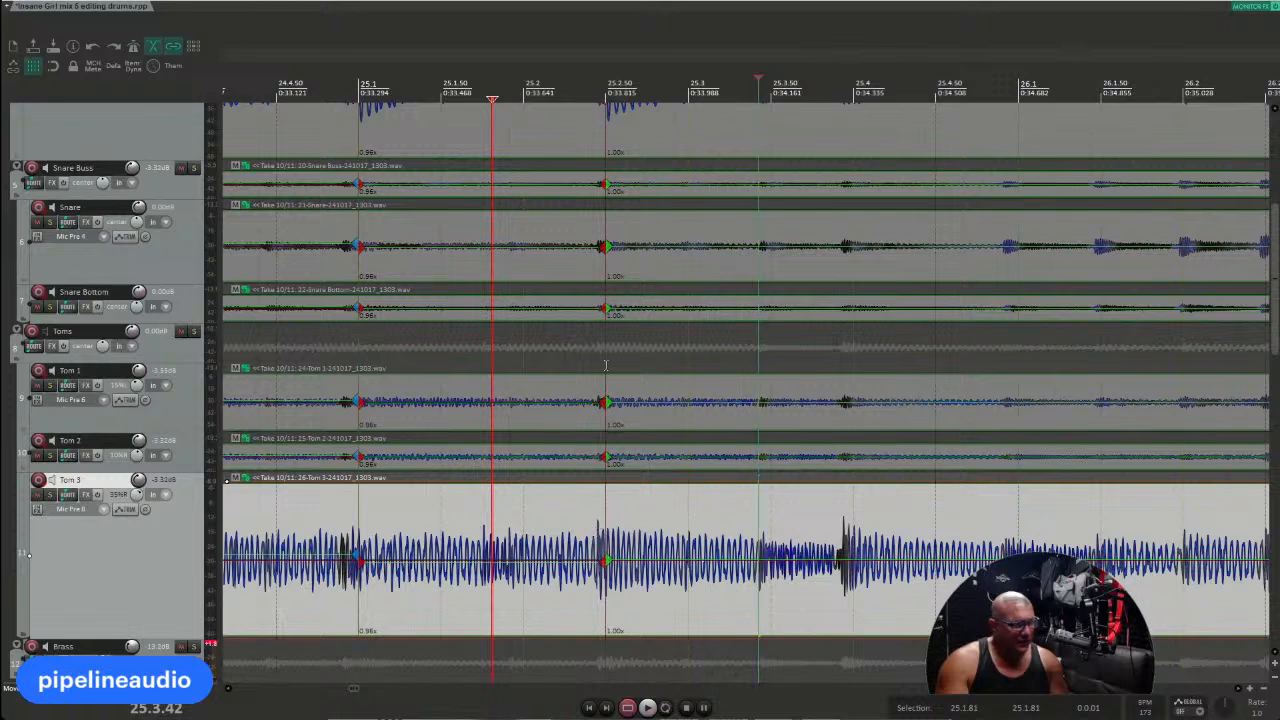
click(758, 590)
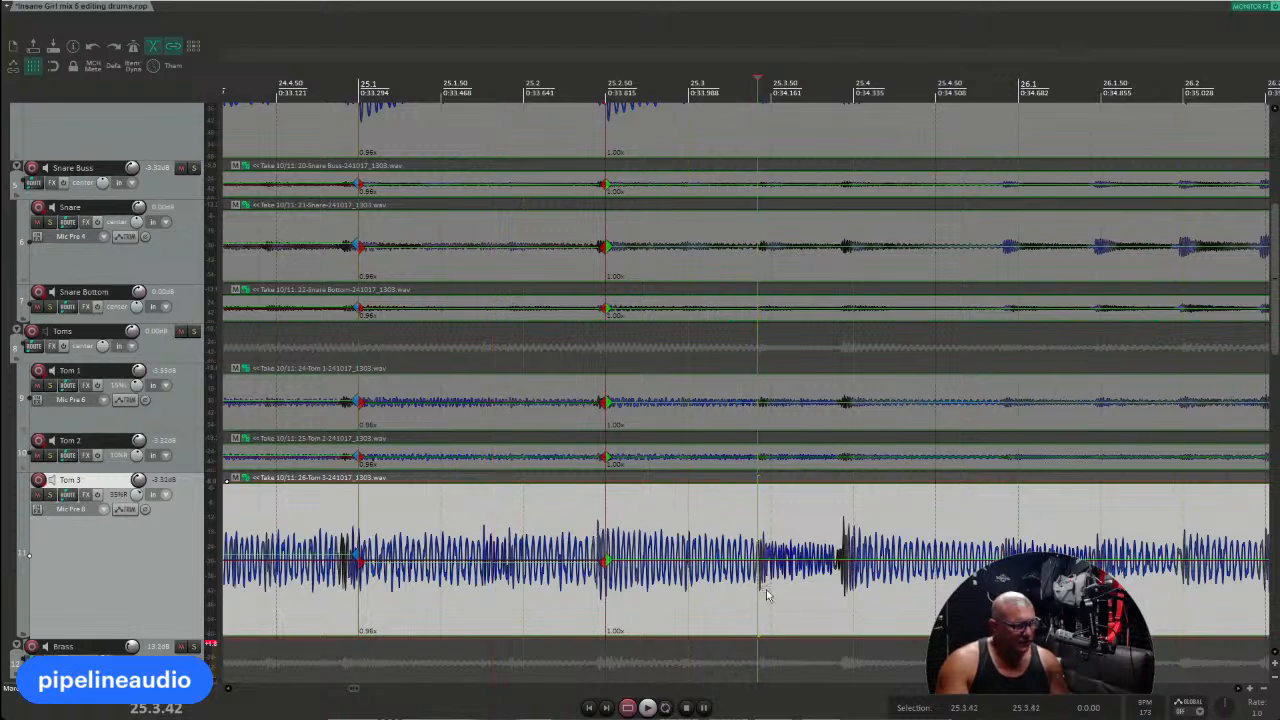
click(760, 591)
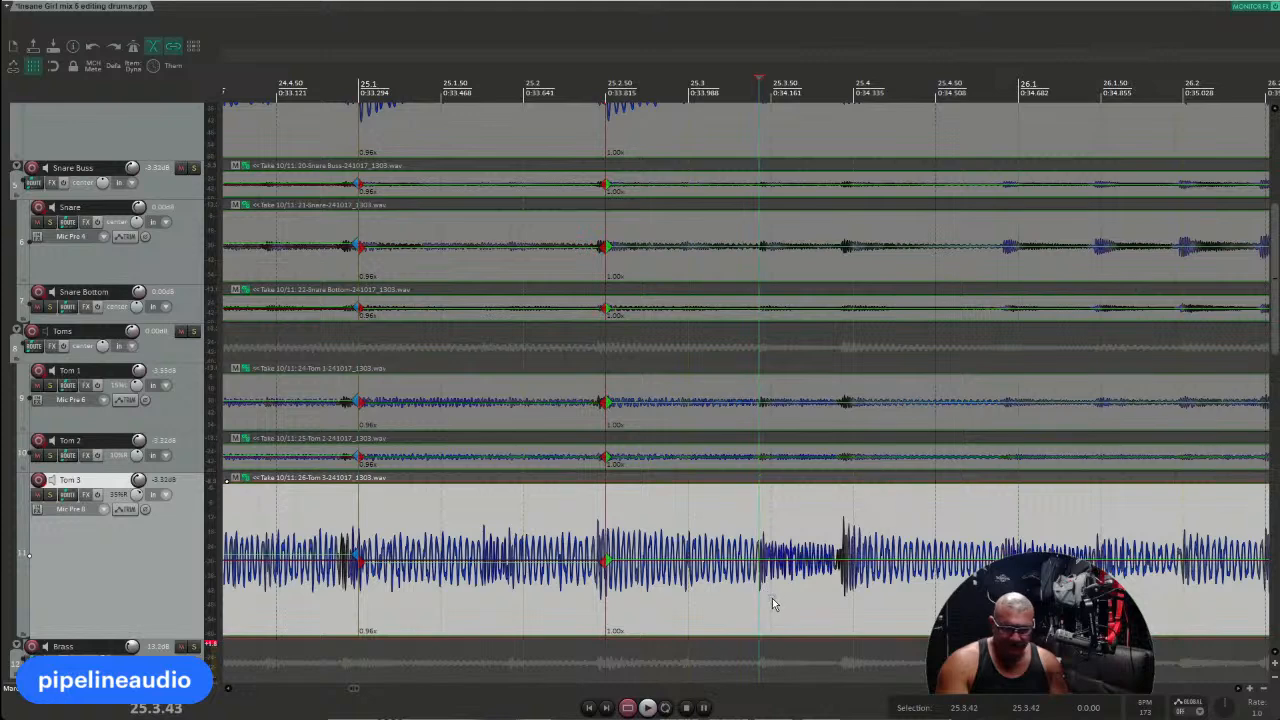
key(w)
key(Tab)
key(w)
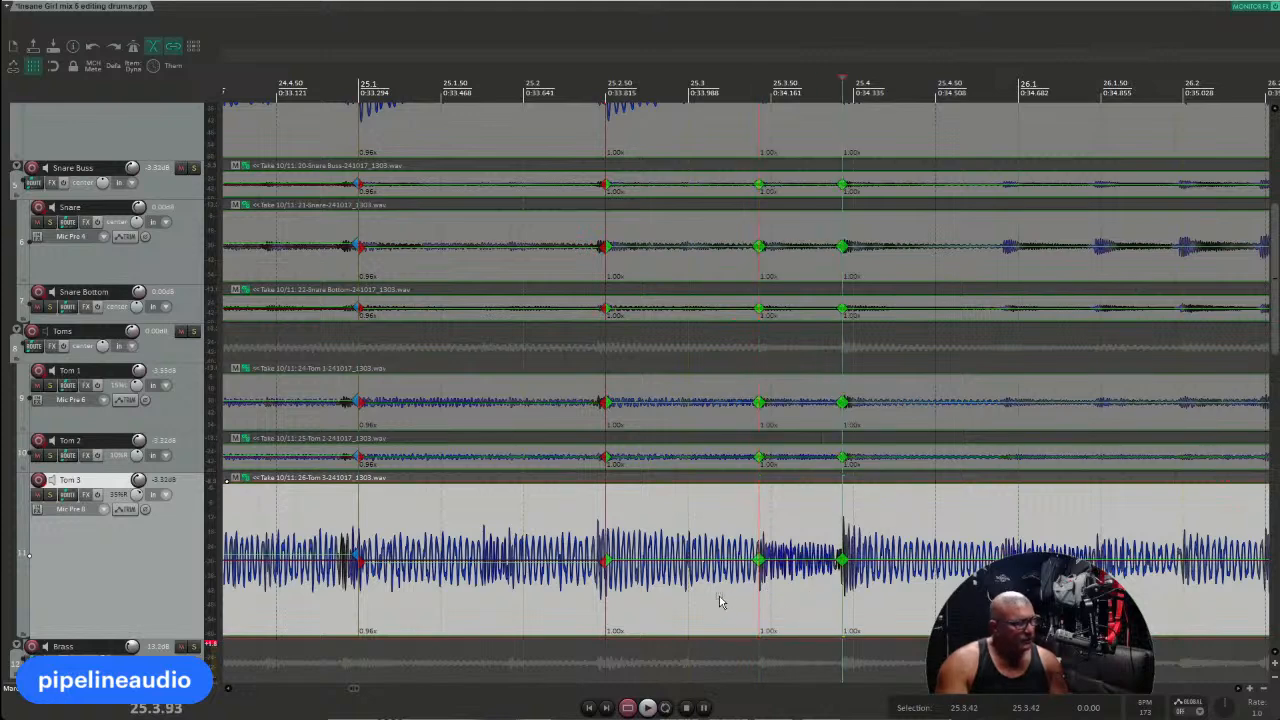
drag(733, 600, 897, 601)
key(q)
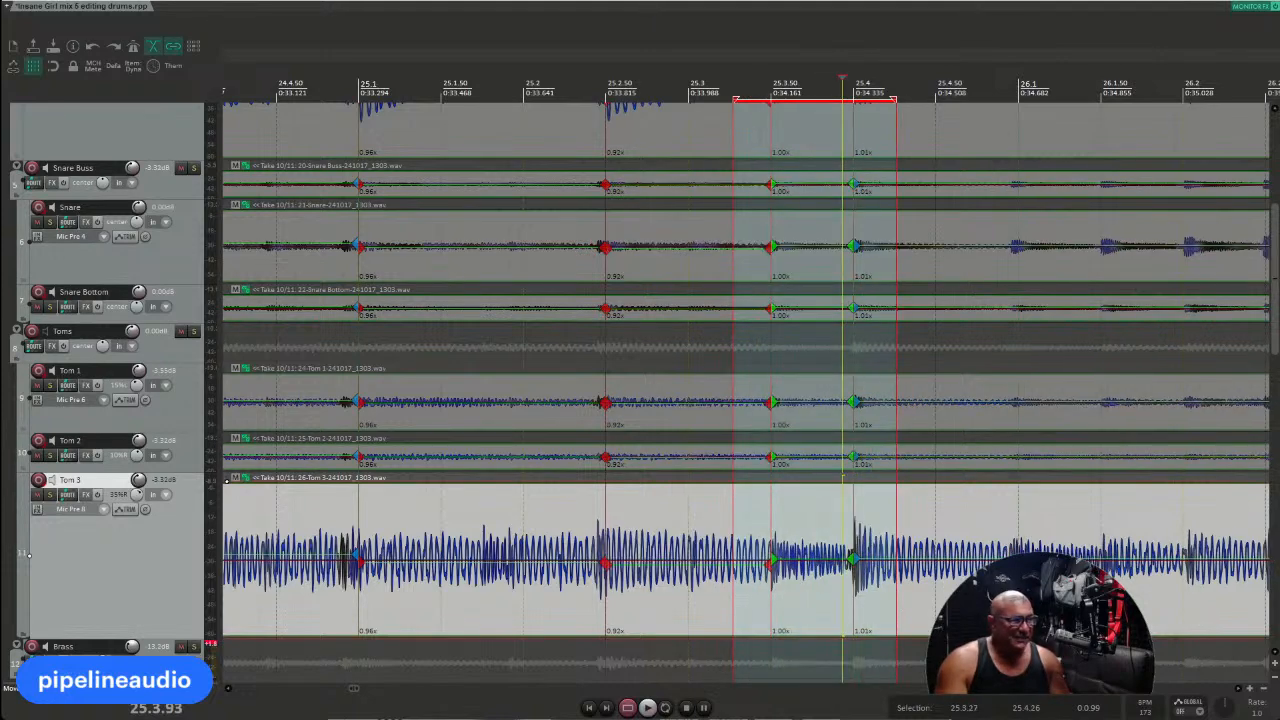
Step: Add stretch markers on the Snare hits at about 25.4.96, 26.1.51 and 26.2.01
scroll(1127, 338, up, 5)
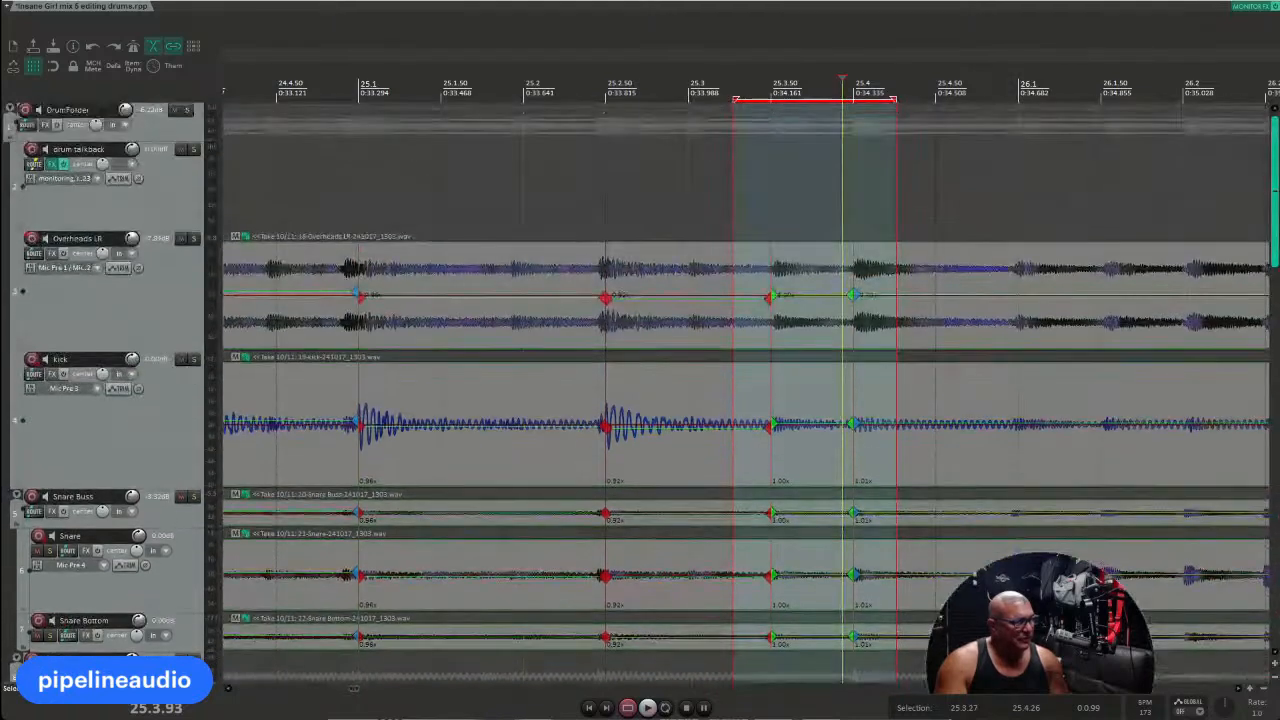
scroll(1127, 338, down, 3)
click(818, 590)
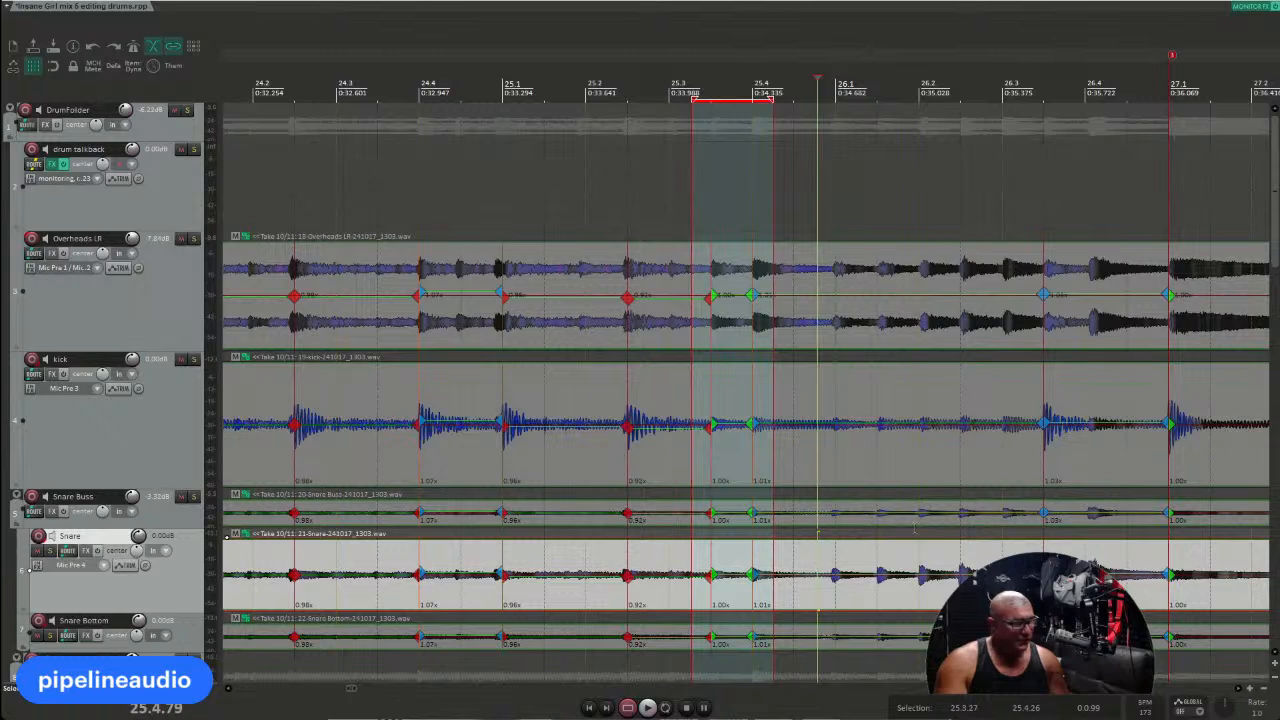
click(843, 590)
scroll(850, 590, up, 4)
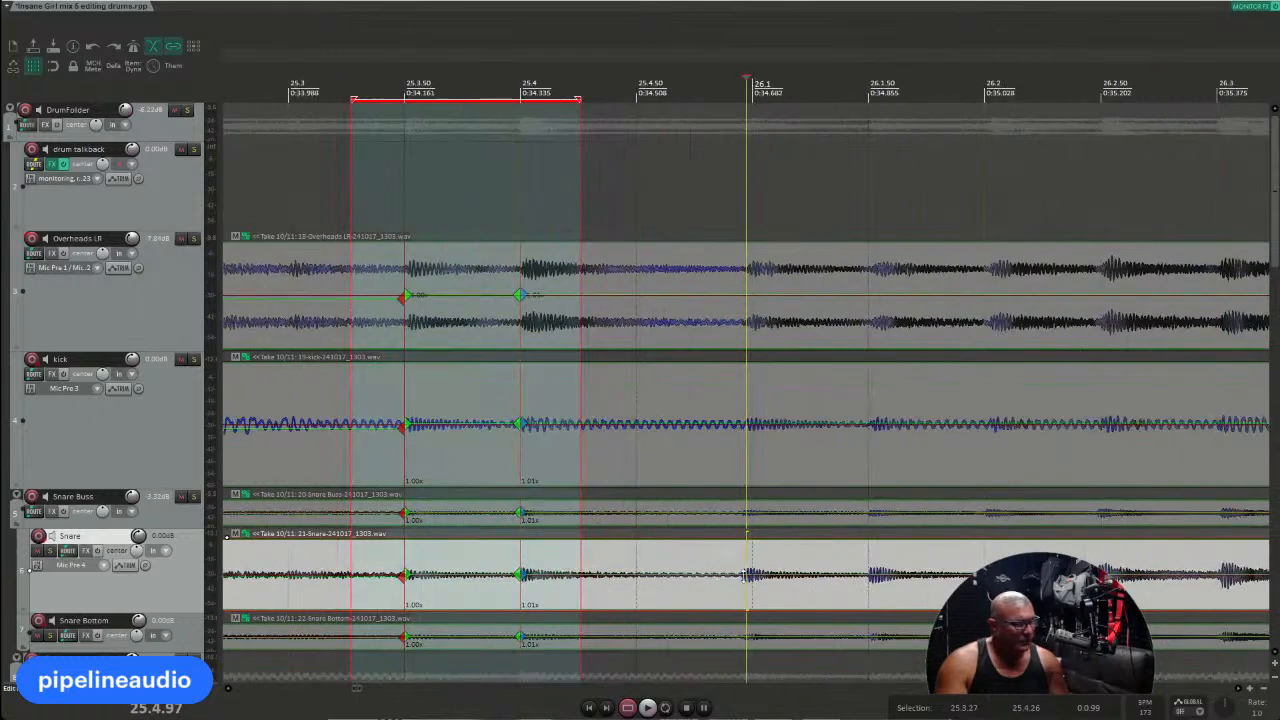
click(742, 589)
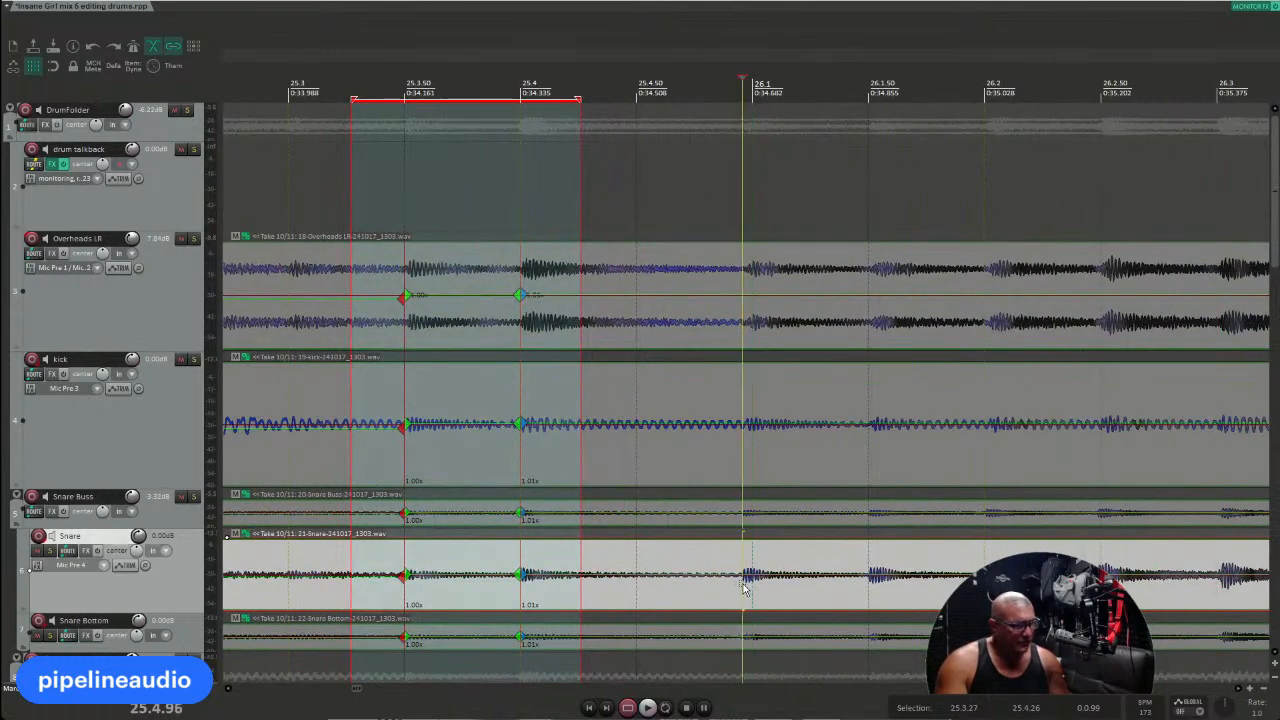
key(shift+w)
key(Tab)
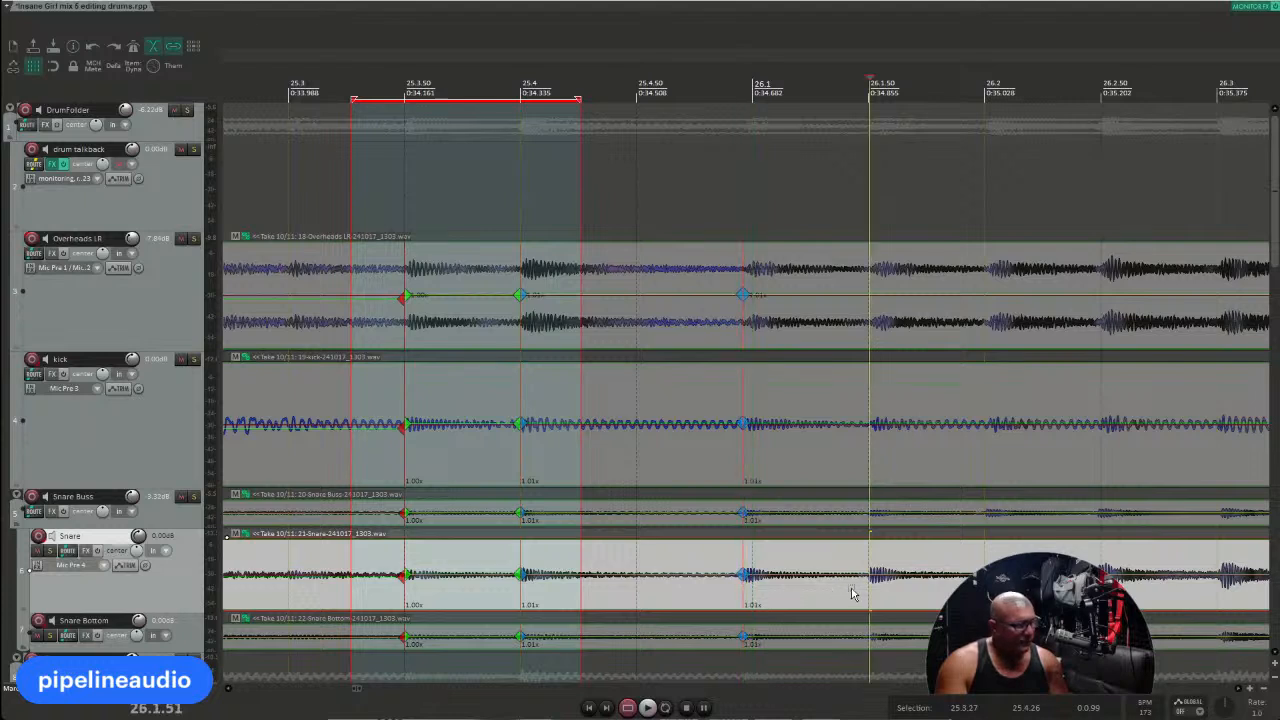
key(Tab)
key(shift+w)
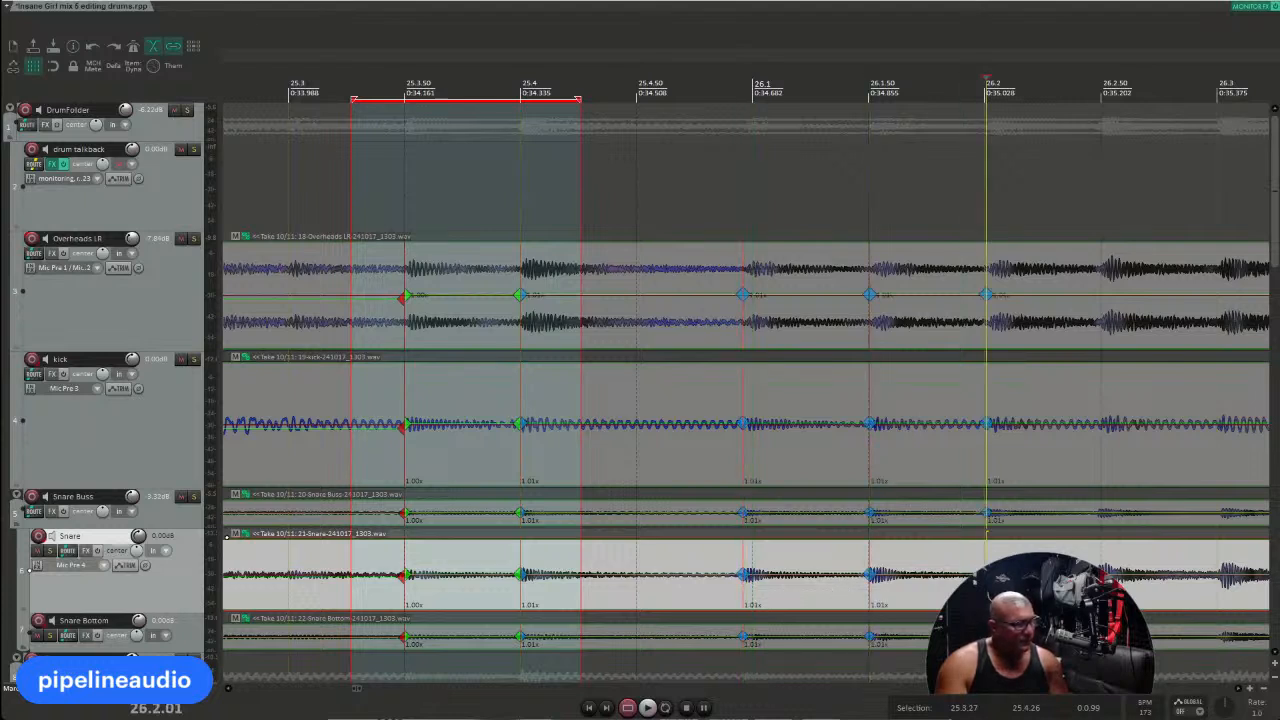
Step: Add stretch markers on the remaining Snare fill hits at about 26.2.49, 26.3.02 and 26.4.04
key(Tab)
key(Tab)
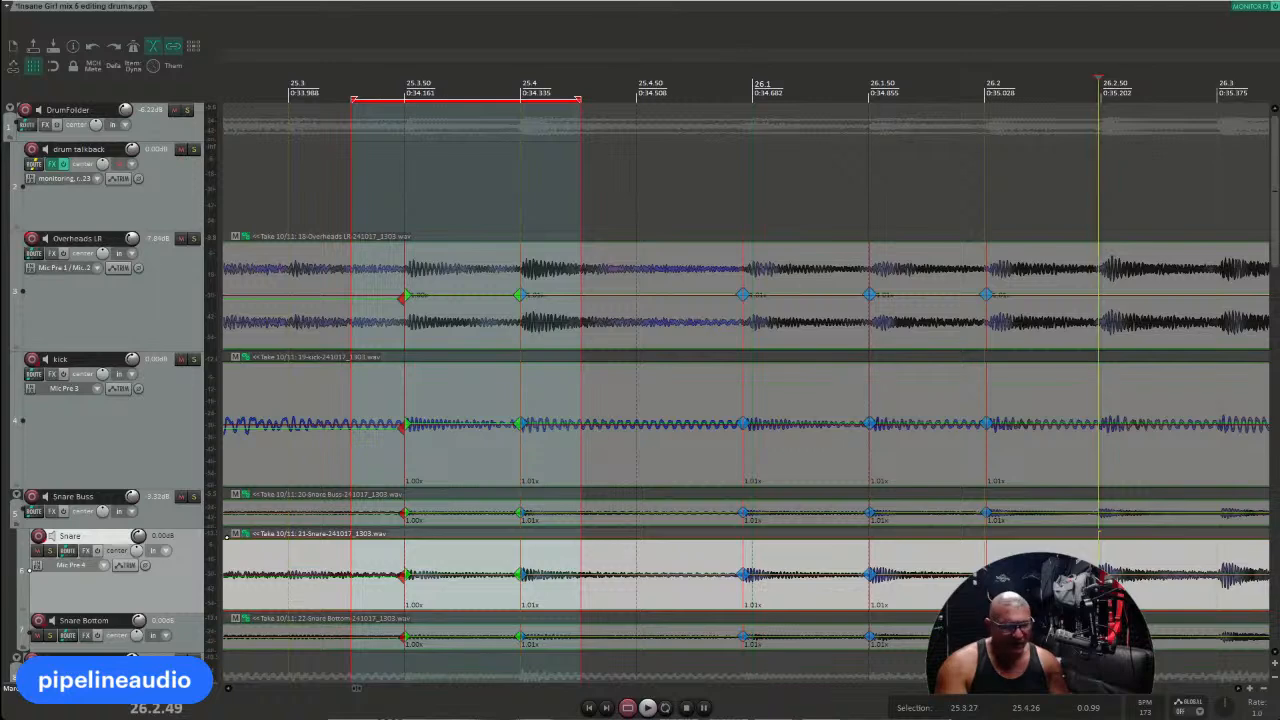
scroll(746, 390, down, 2)
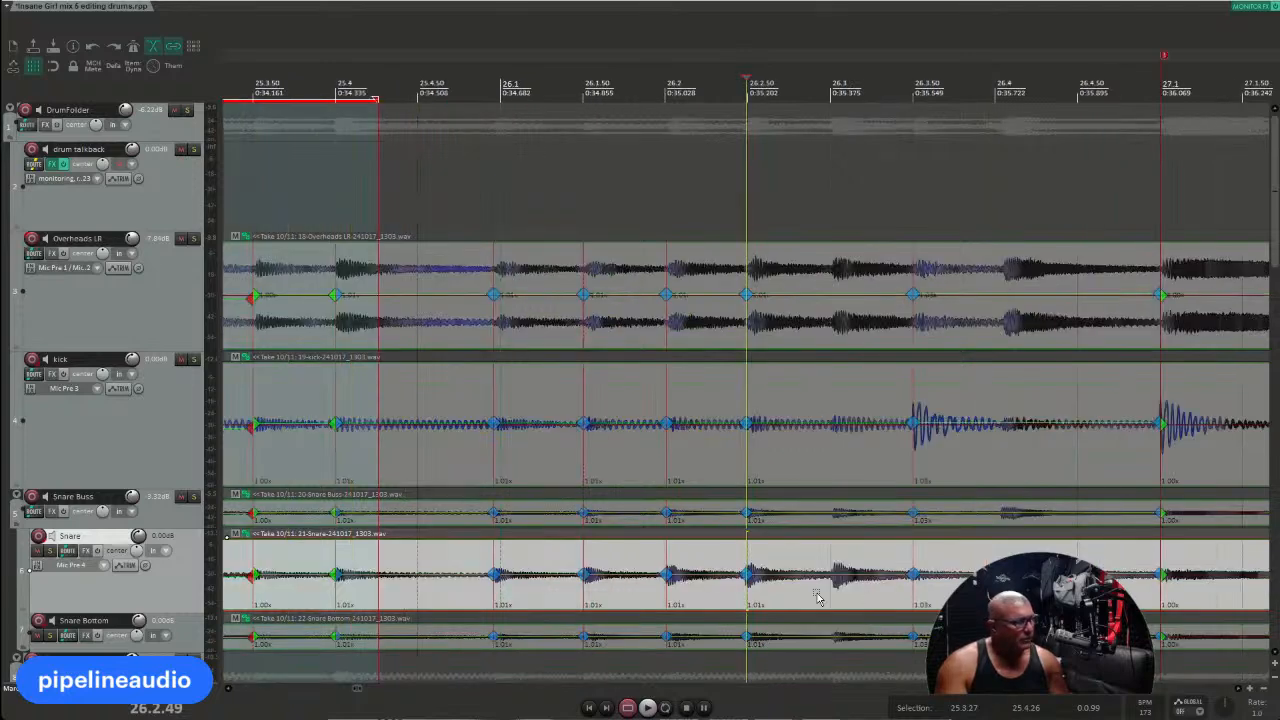
key(Tab)
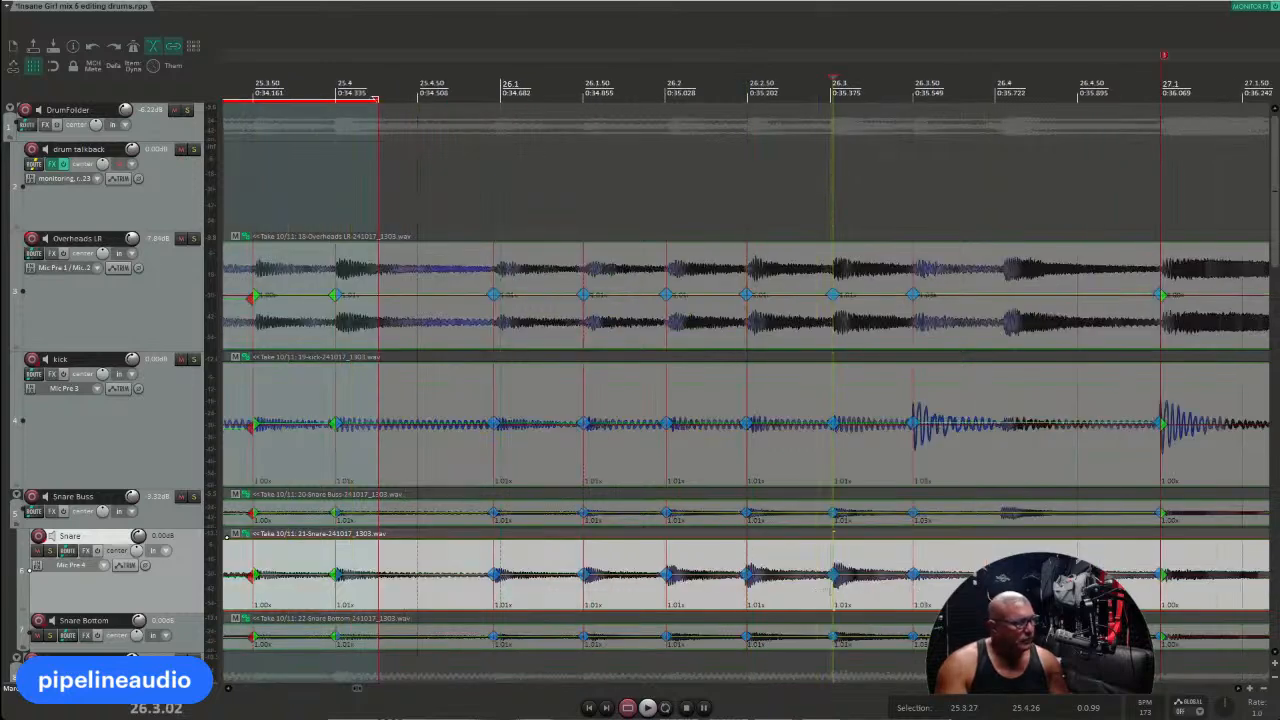
key(Tab)
key(Tab)
key(shift+w)
scroll(886, 594, down, 2)
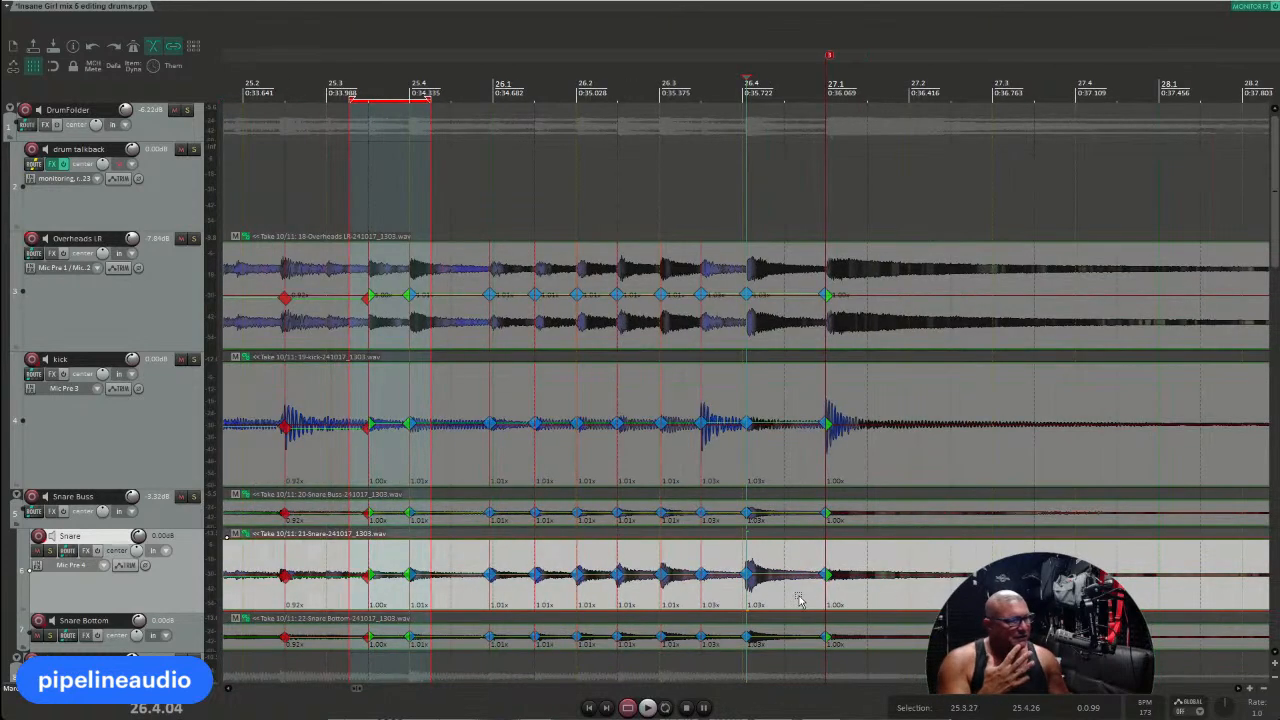
Step: Quantize the stretch markers within a selection from 25.4.46 to 26.4.68 and play the fill from about 25.2.22
drag(798, 598, 450, 580)
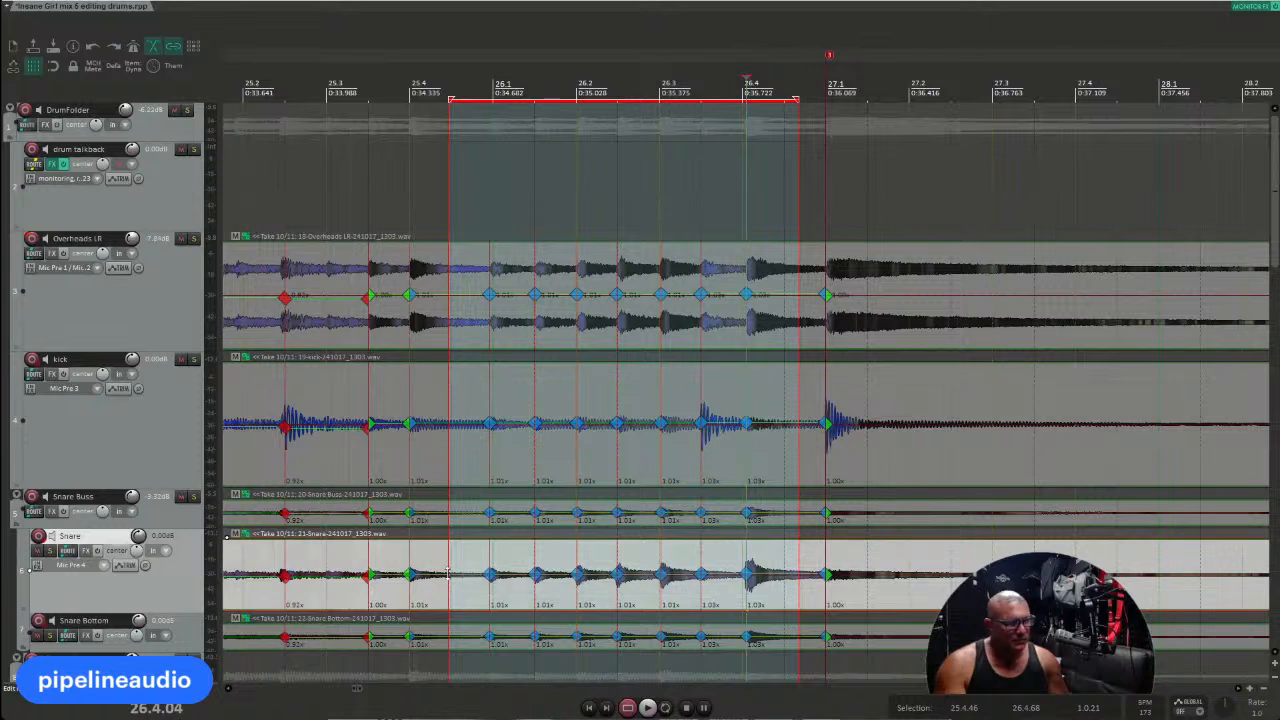
key(q)
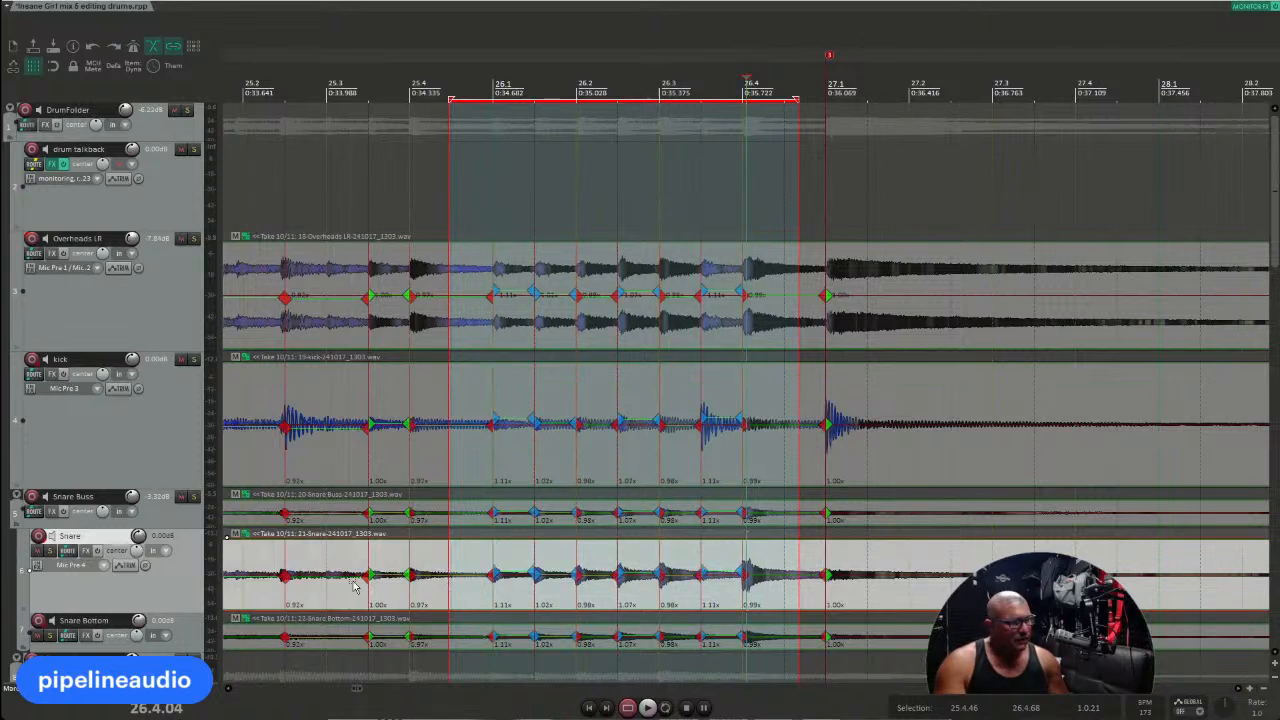
click(262, 574)
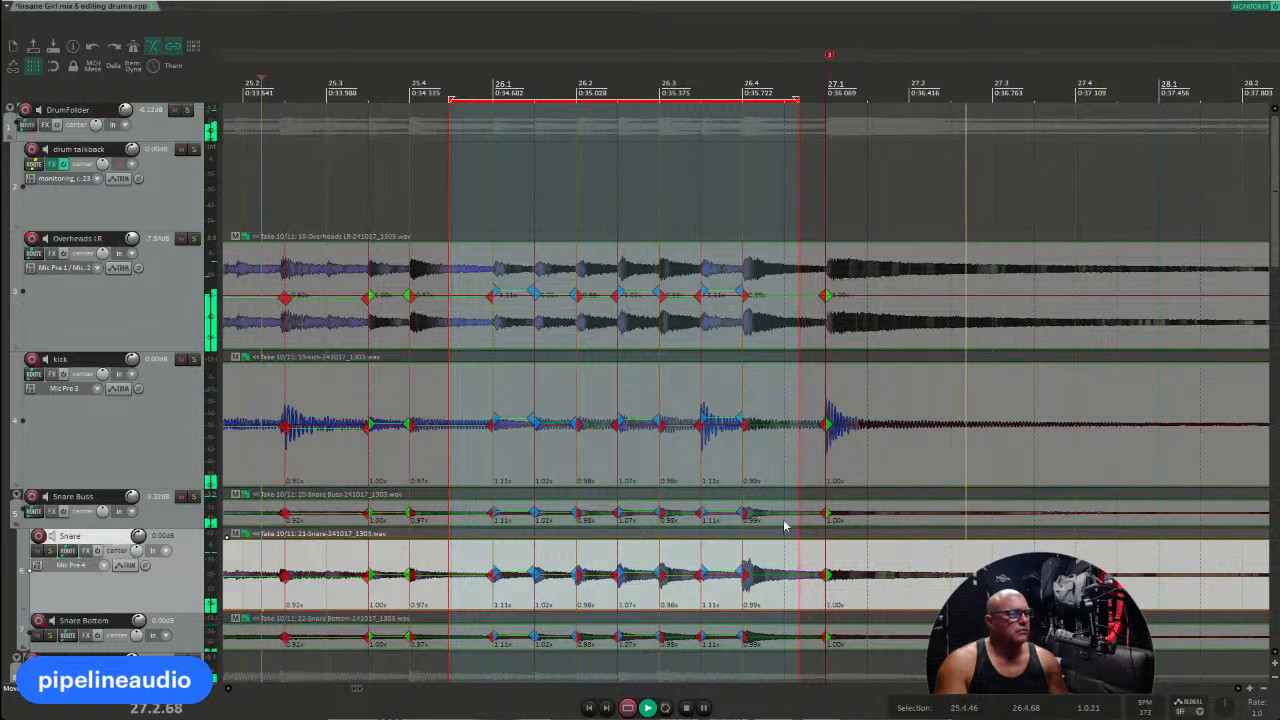
key(space)
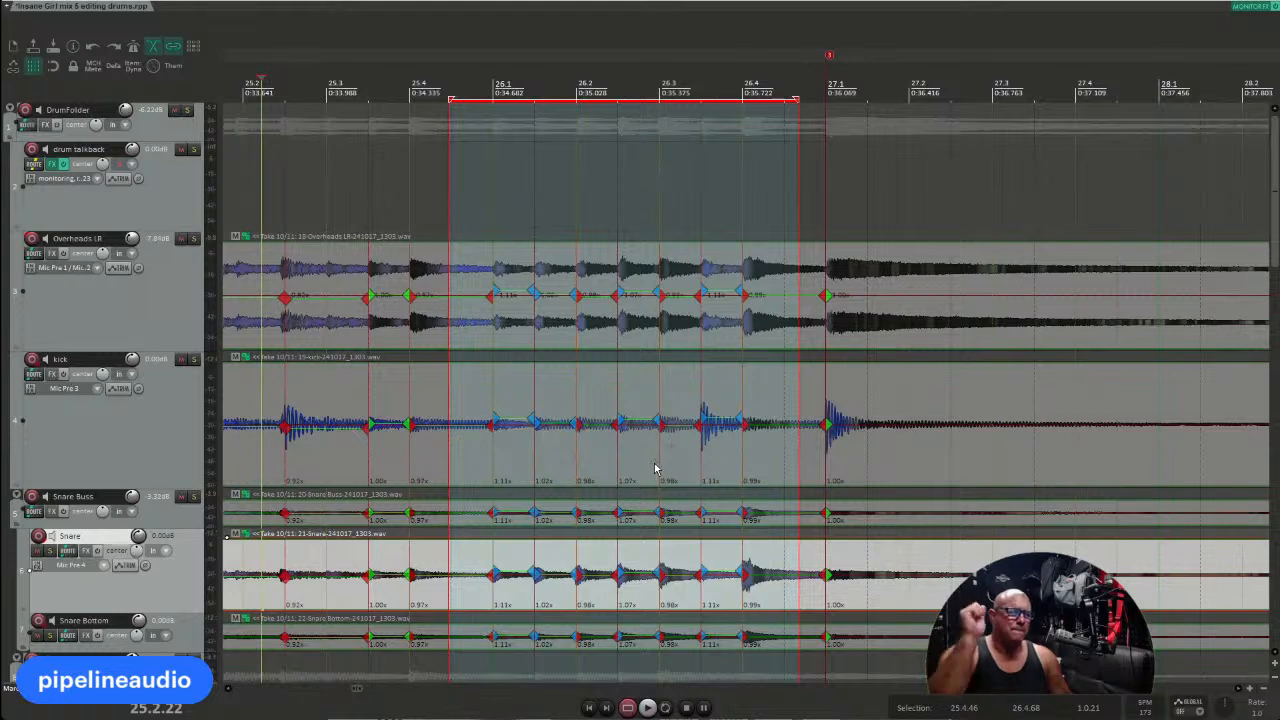
Step: Play the quantized fill twice from about 25.2.38 to check its timing
click(276, 465)
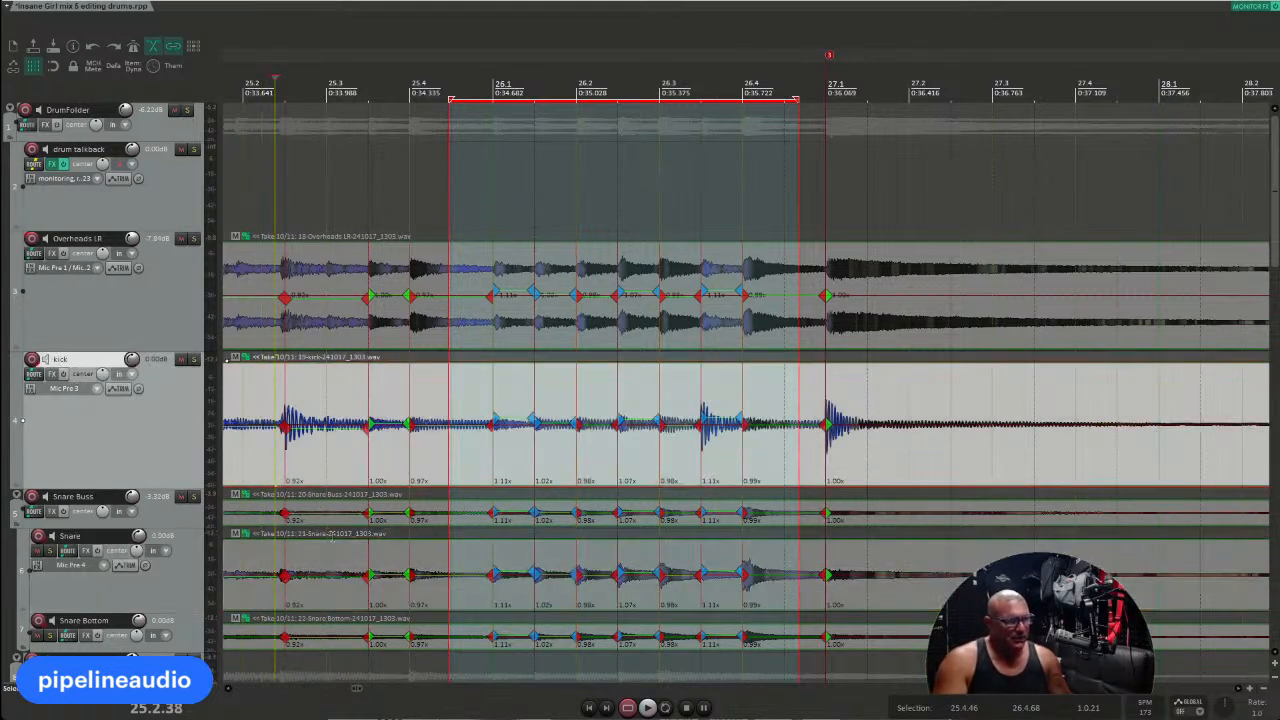
key(space)
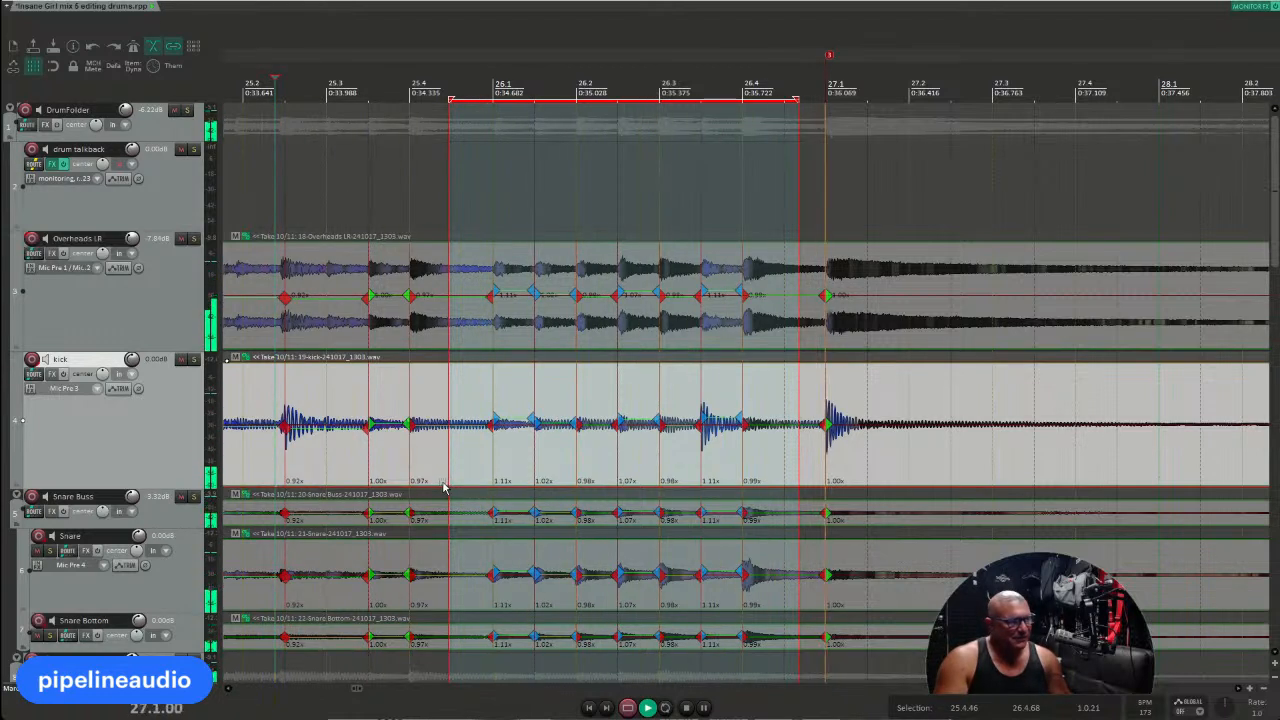
key(space)
key(space)
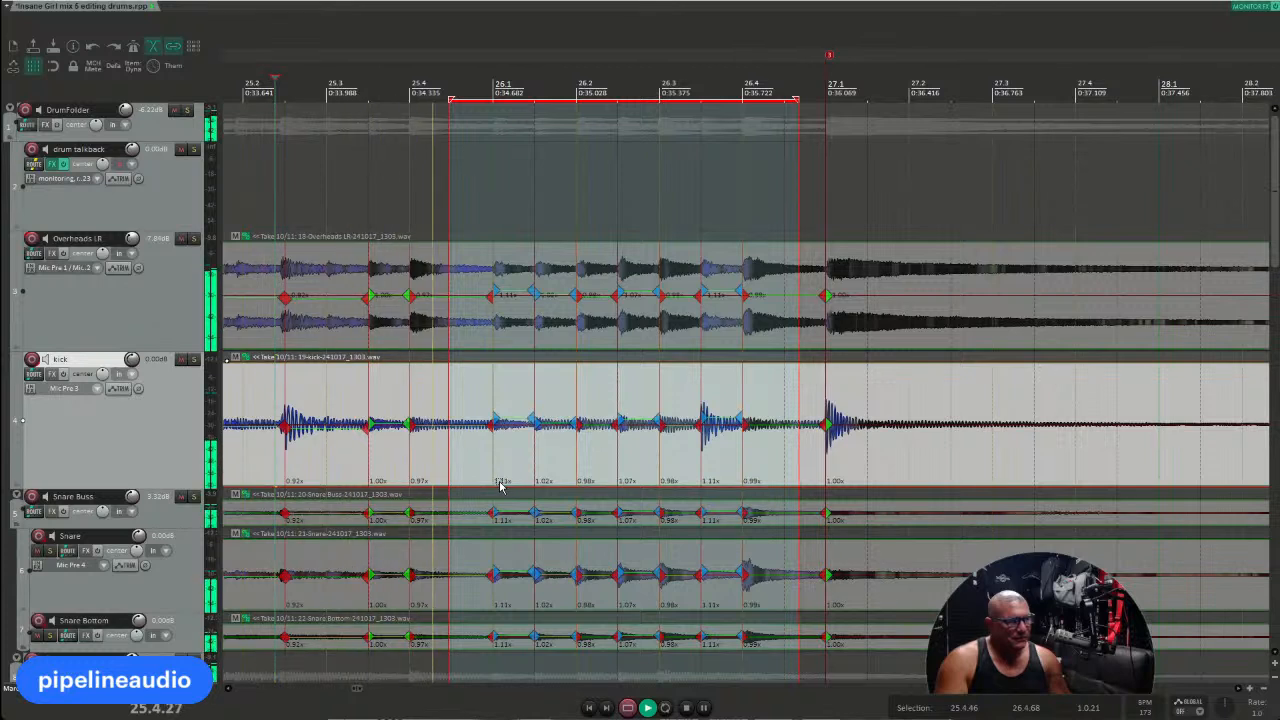
key(space)
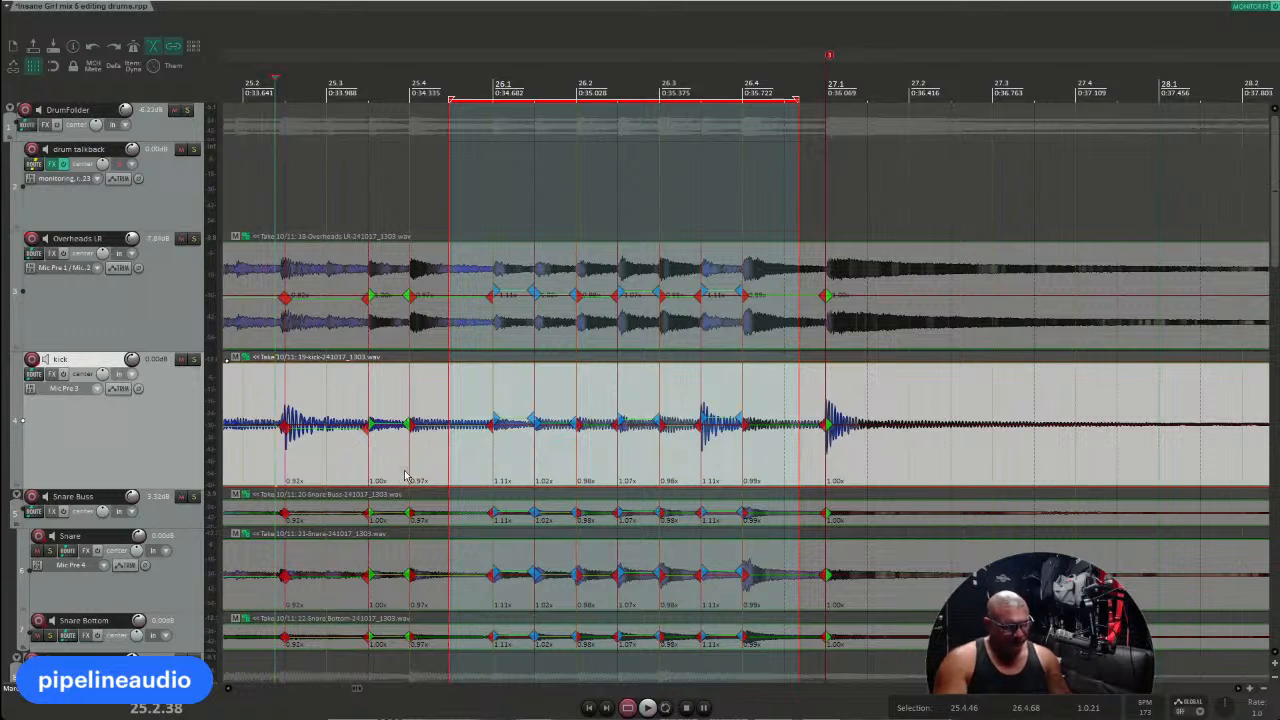
Step: Play the fill again from about 25.2.13 and from about 25.2.43 to compare the feel of the hits
click(254, 463)
key(space)
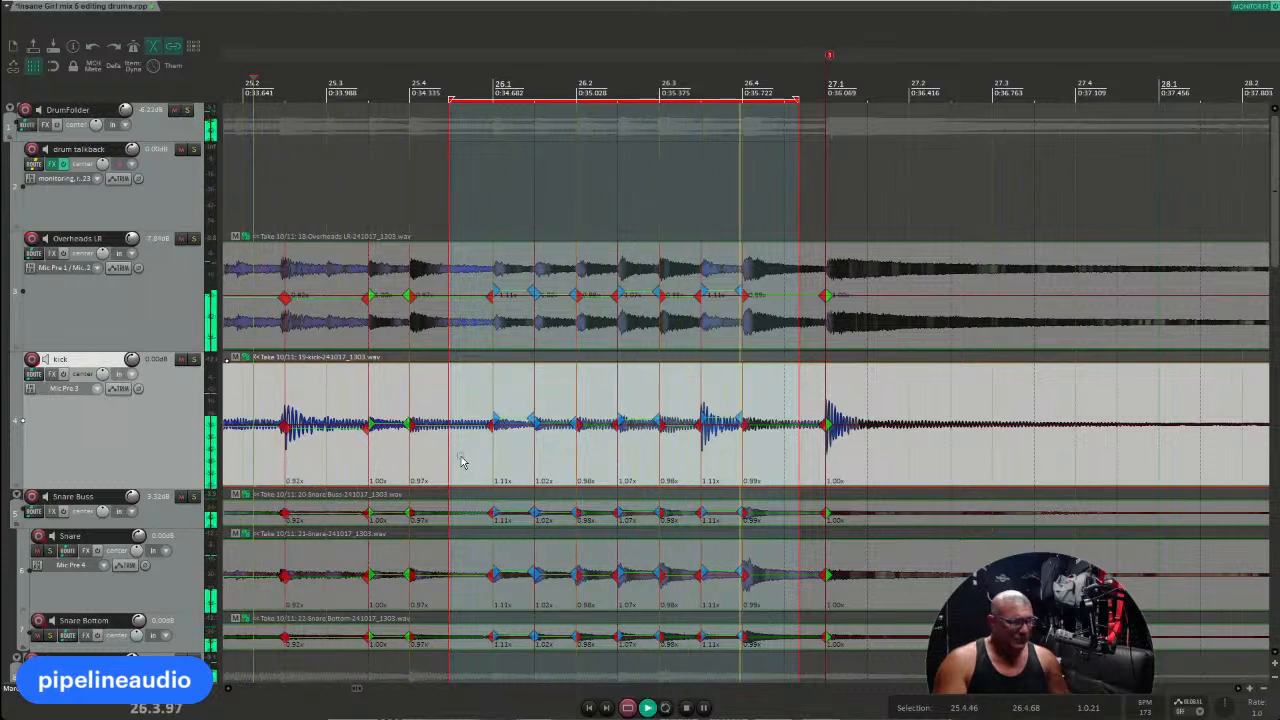
key(space)
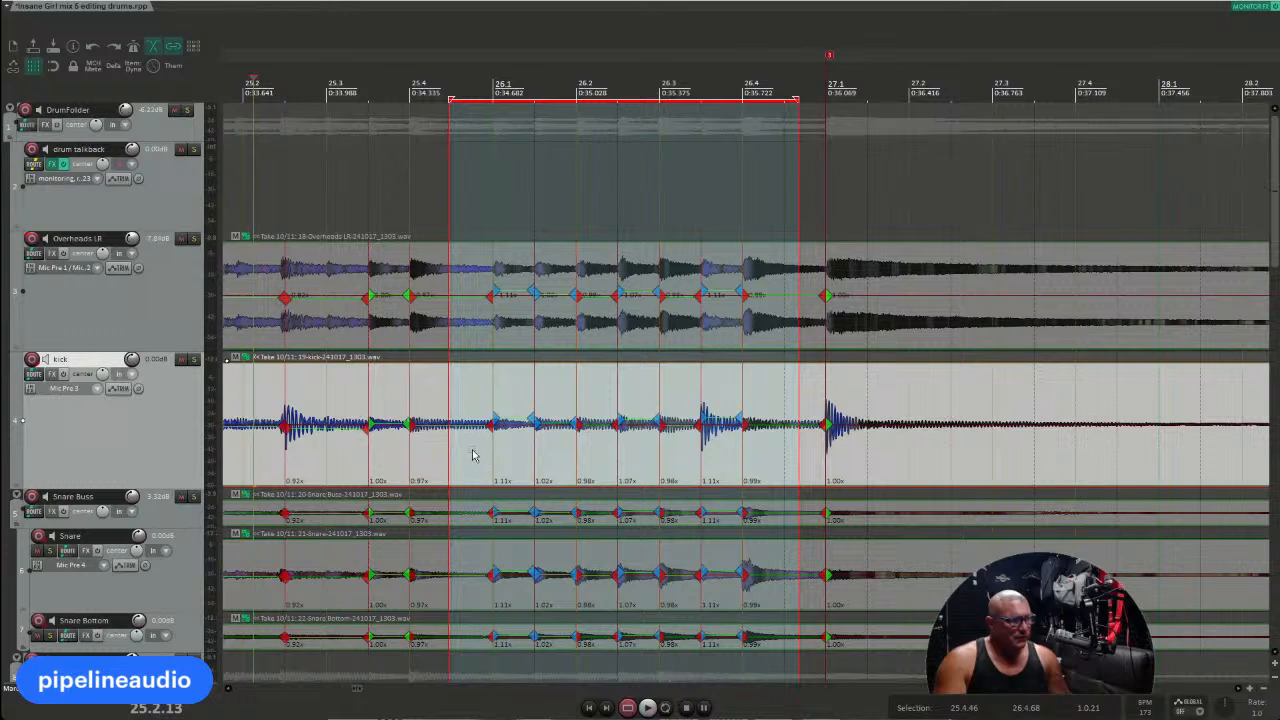
key(space)
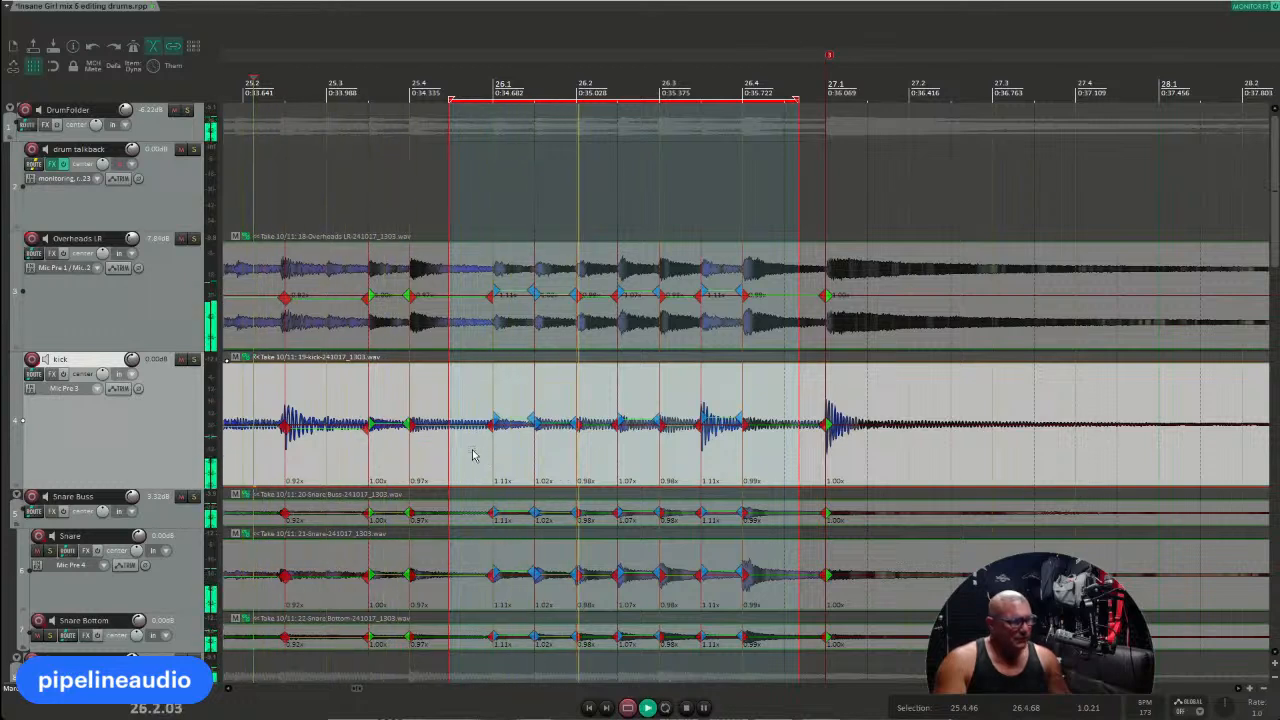
key(space)
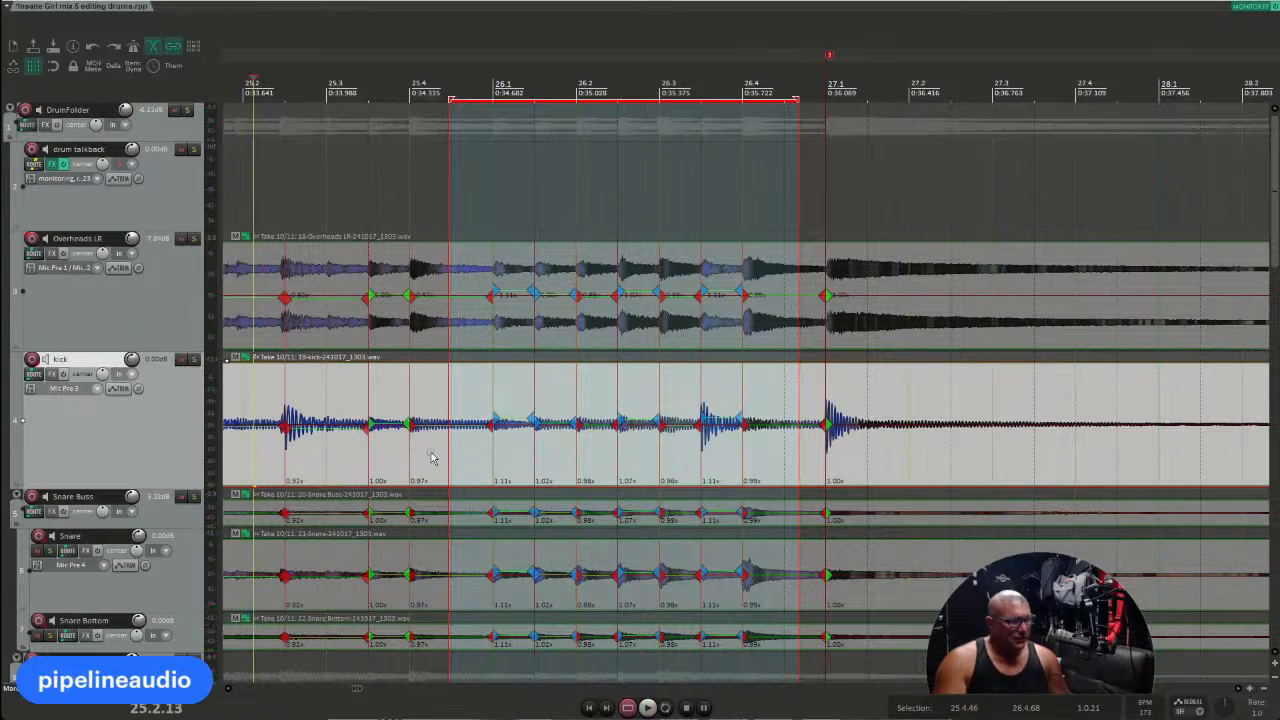
click(281, 420)
key(space)
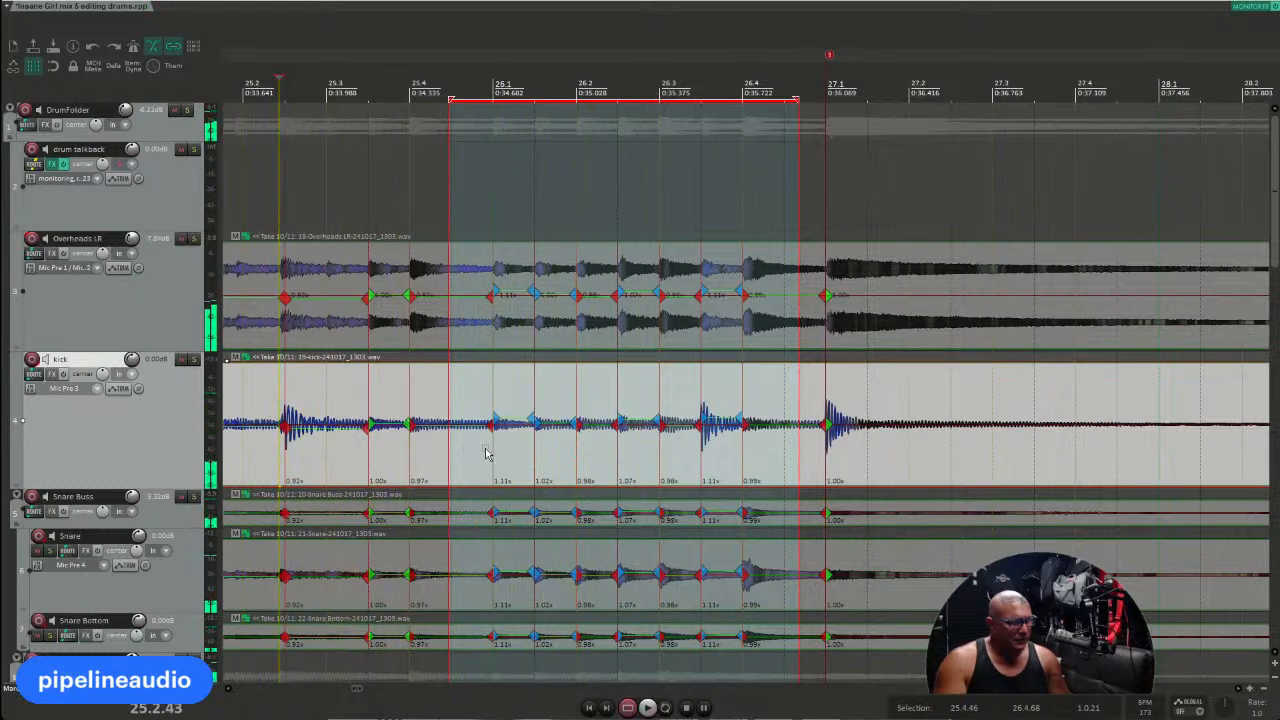
key(space)
Step: Try removing the stretch markers from 25.4.90 to 26.3.91 and moving the marker at 26.4 back to about 26.3.50
drag(484, 449, 737, 451)
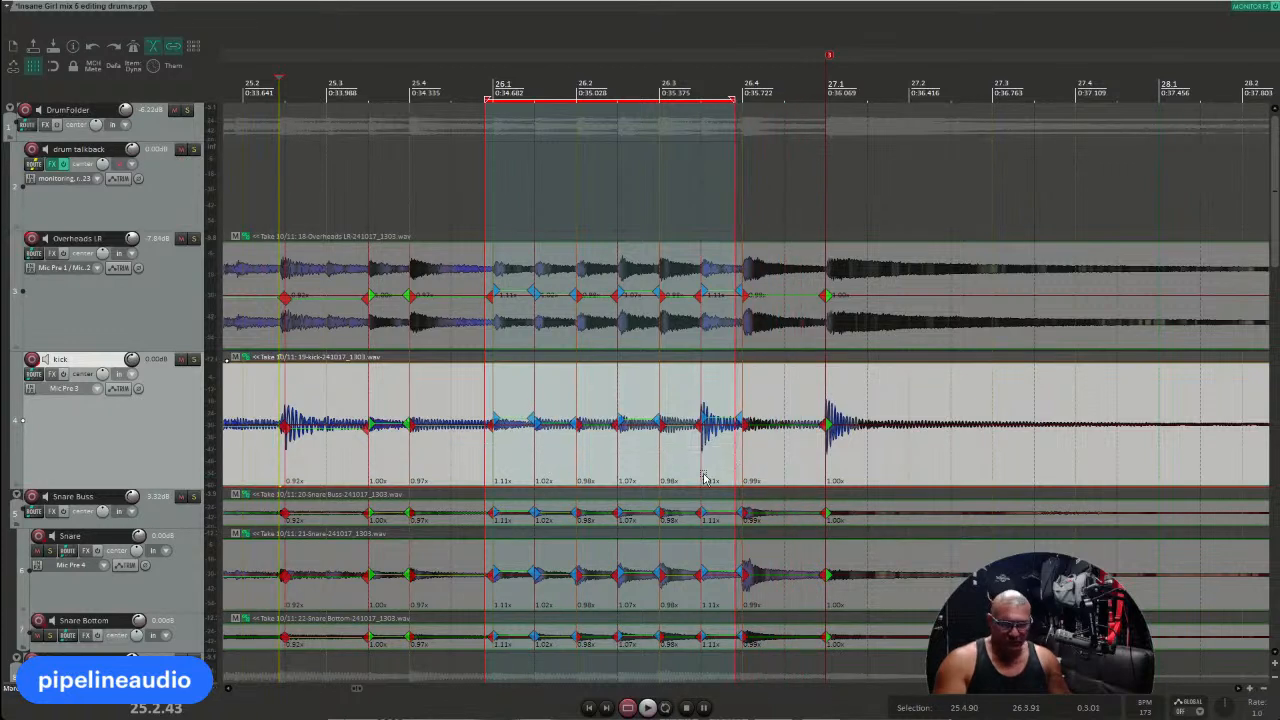
key(ctrl+Delete)
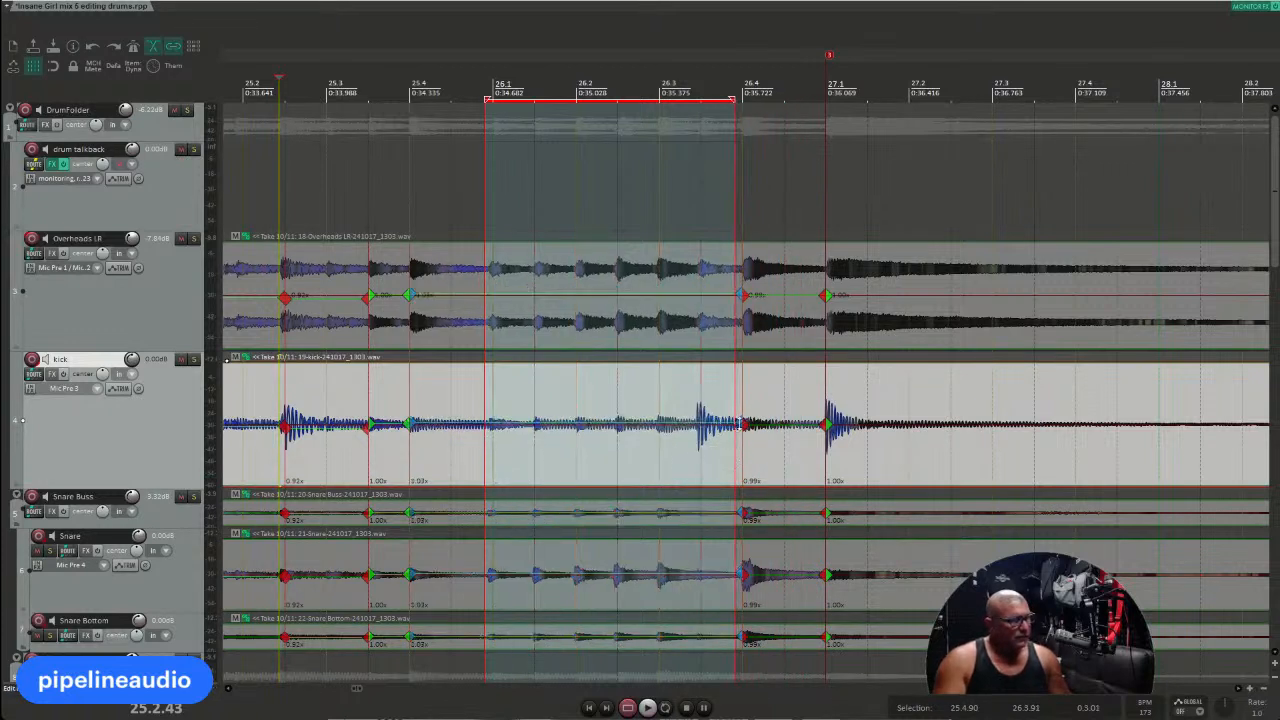
drag(741, 424, 703, 427)
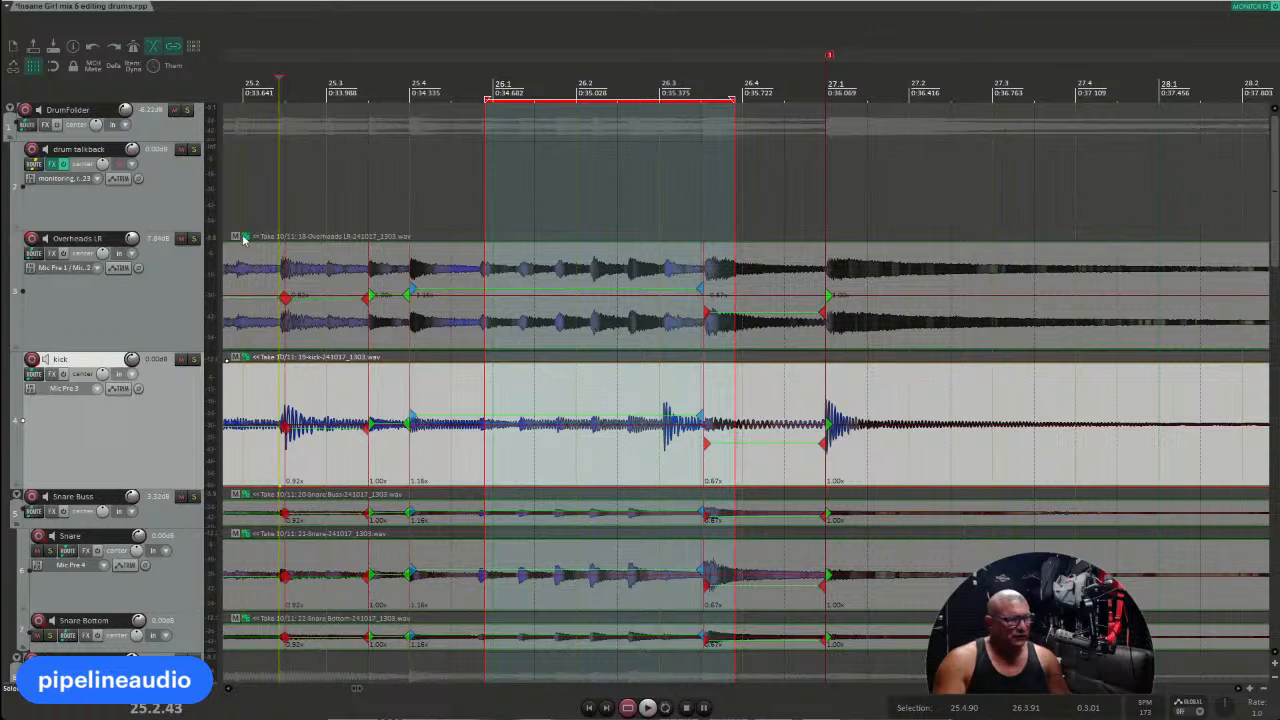
Step: Play the altered fill from about 25.2.25, and undo the marker move and the marker removal
click(263, 85)
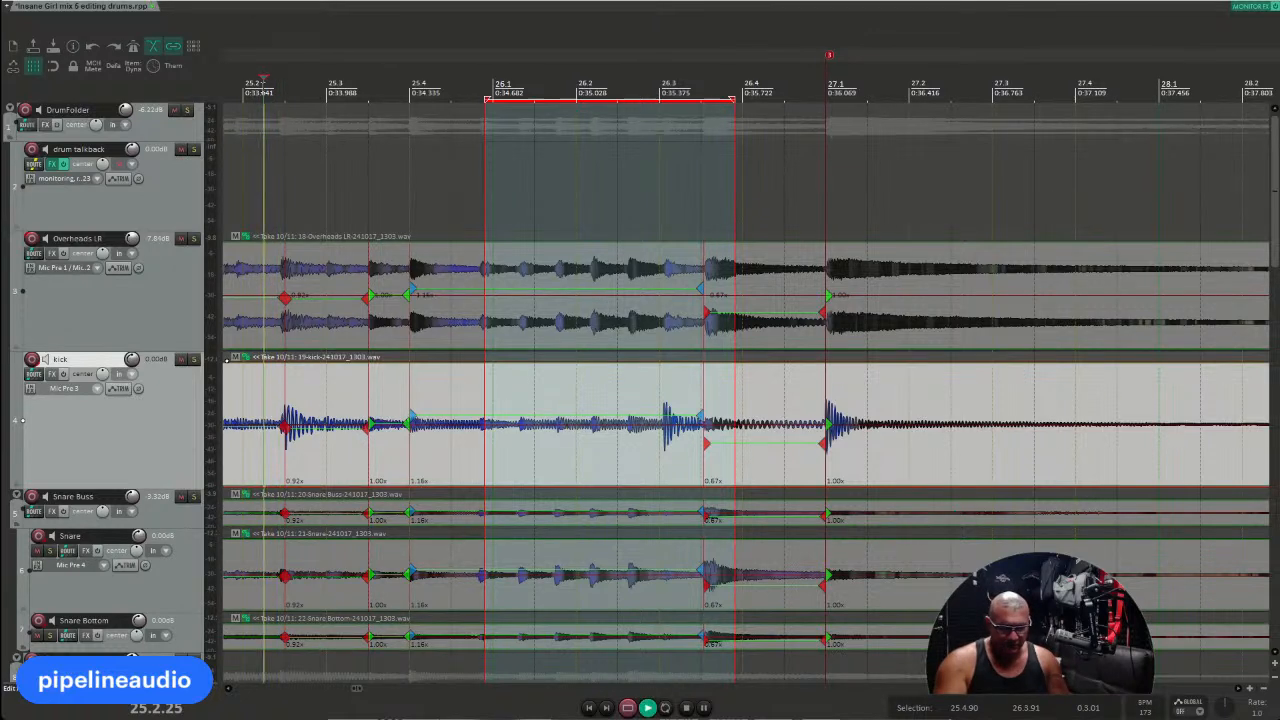
key(space)
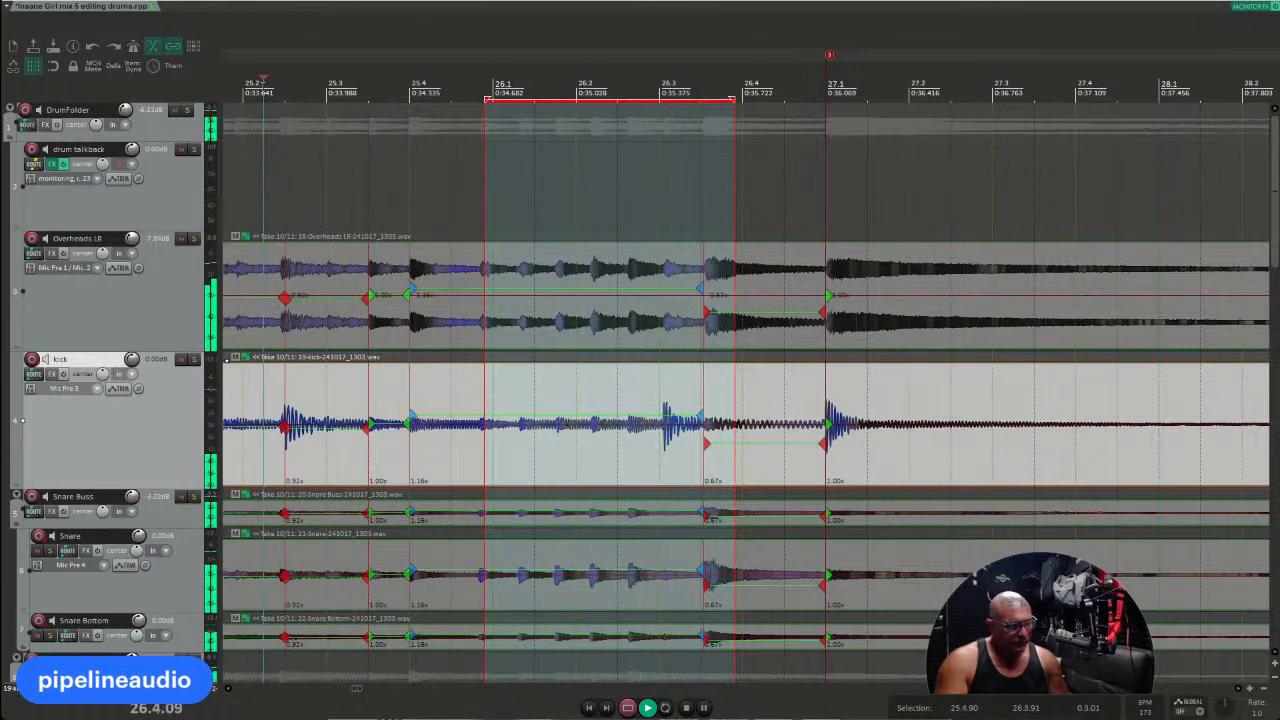
key(space)
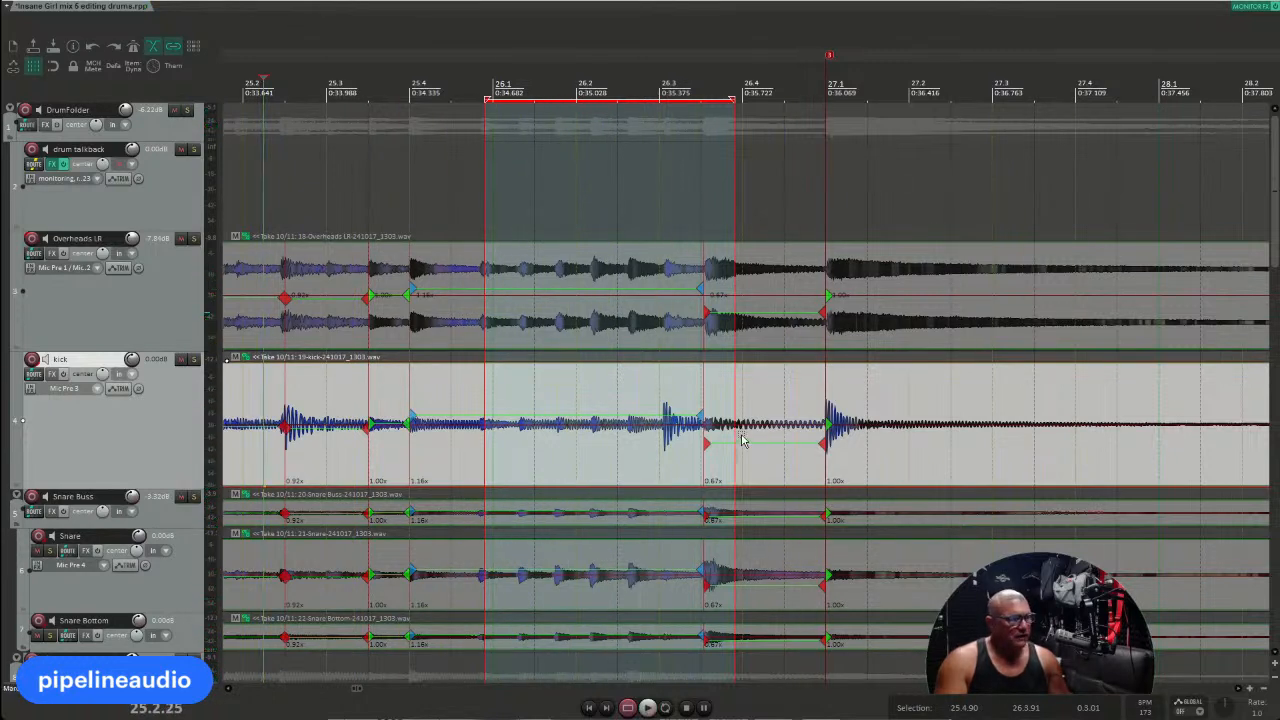
key(ctrl+z)
key(ctrl+z)
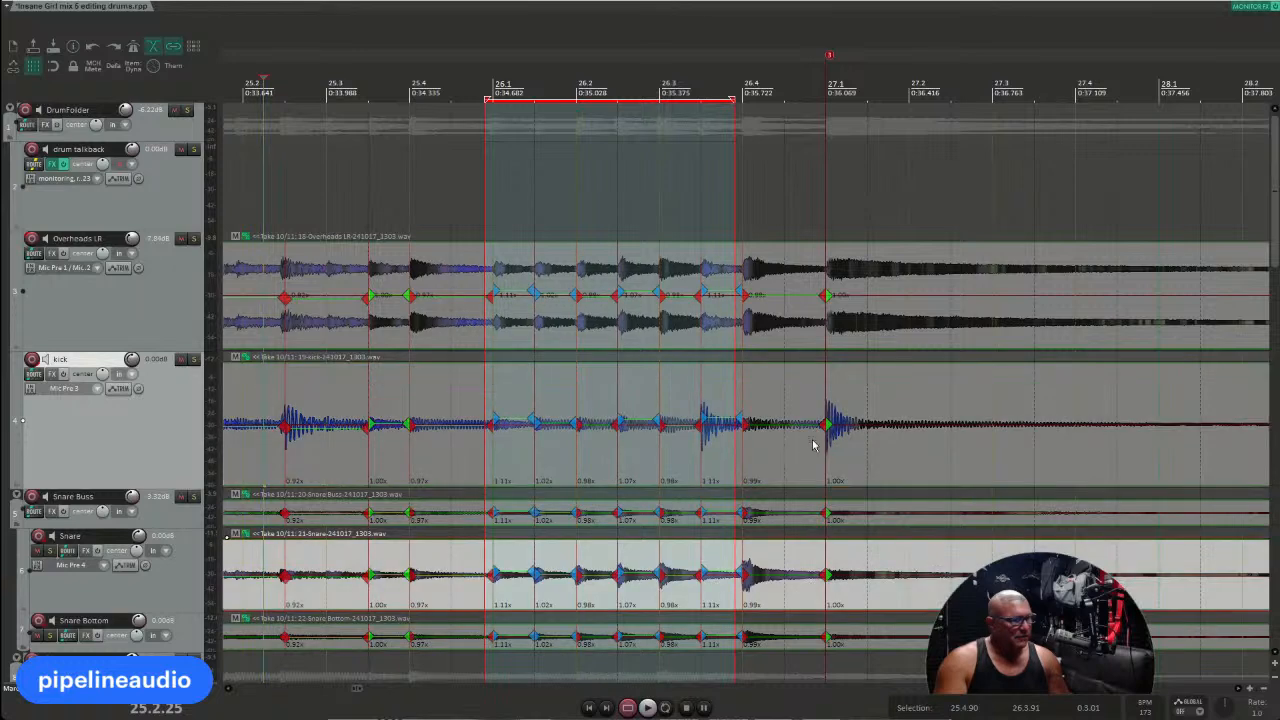
Step: Try moving the stretch marker at 27.1 later to about 27.1.61, play it from about 25.2.43, and undo the move
drag(826, 425, 878, 426)
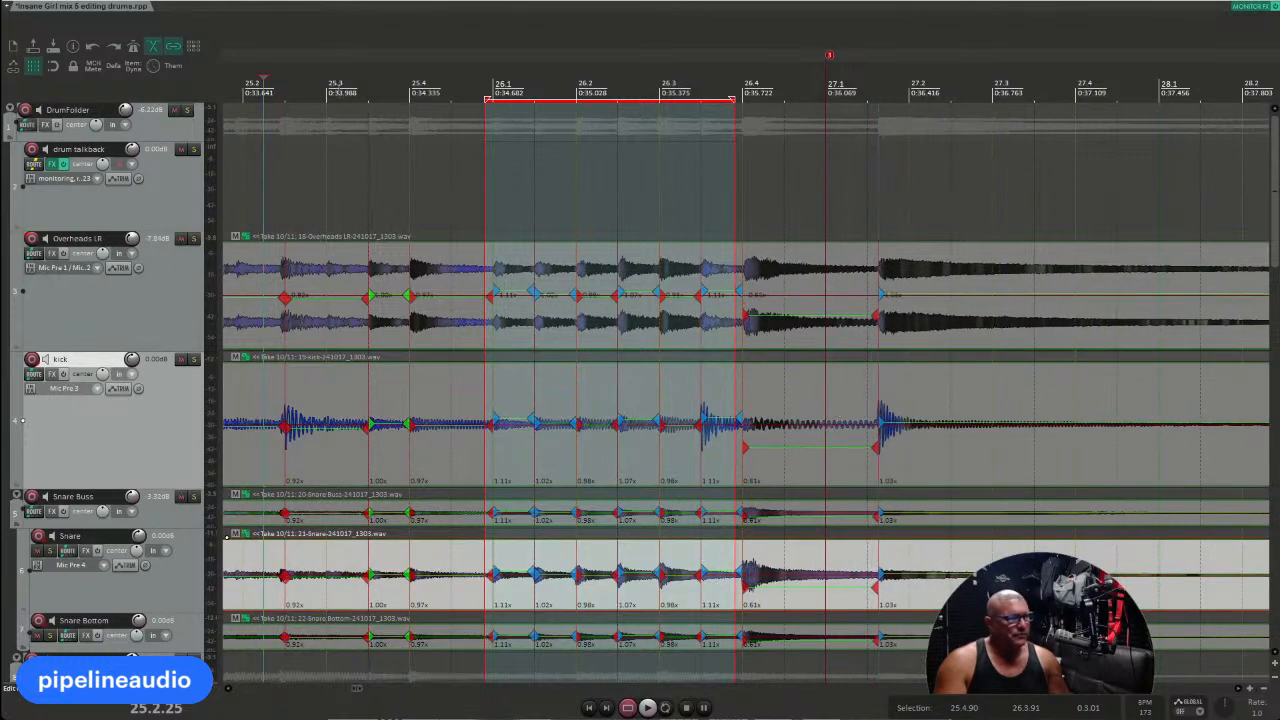
click(280, 82)
key(space)
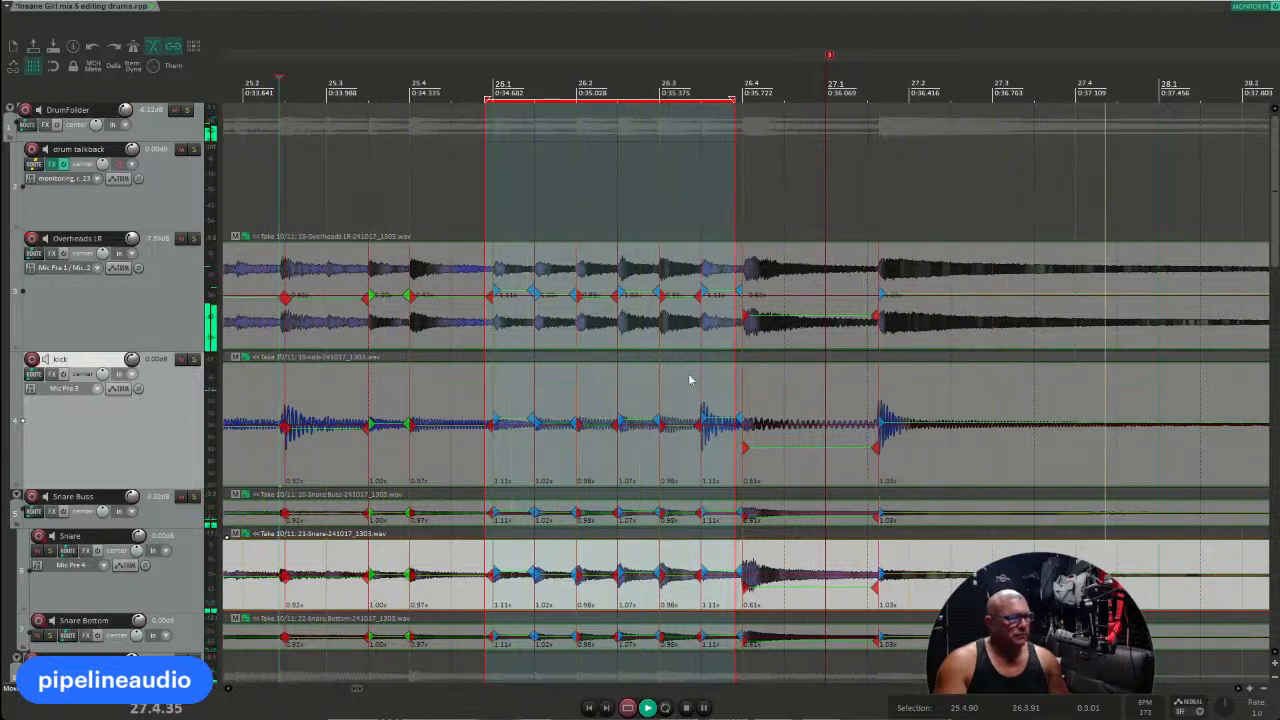
key(space)
key(ctrl+z)
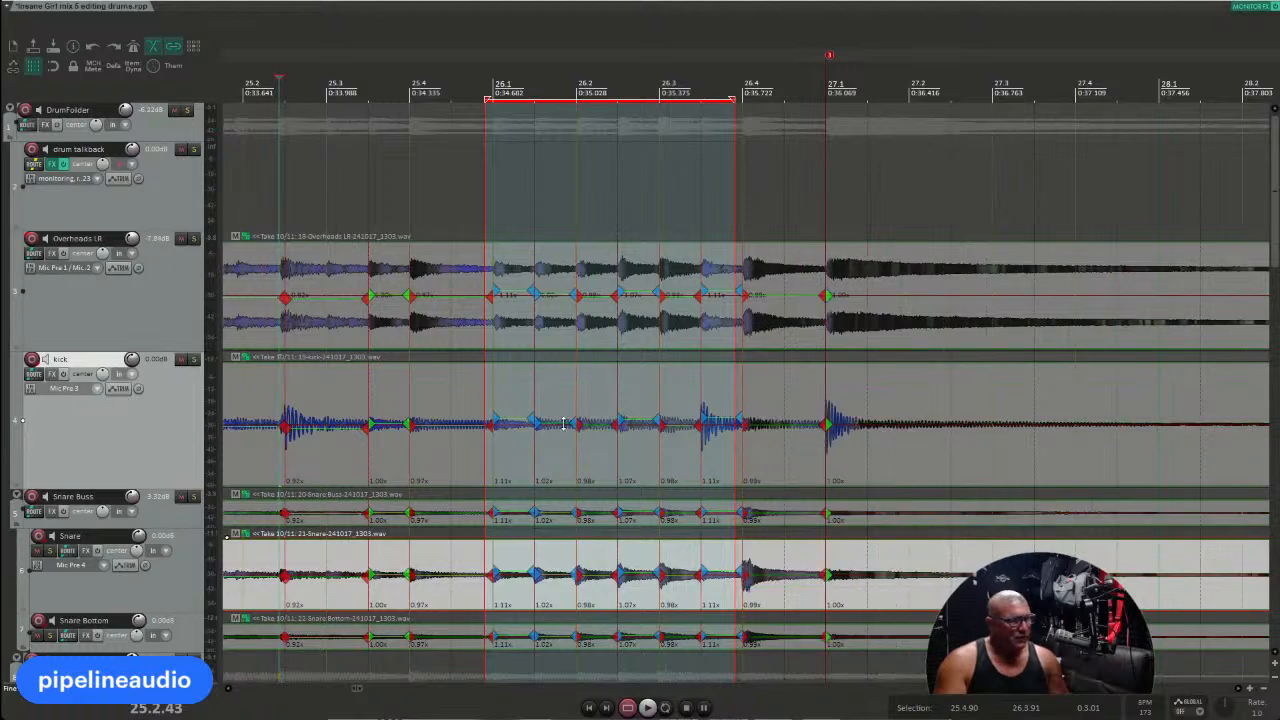
Step: Play the quantized intro on the kick track from about 6.4.54 to around bar 11
scroll(534, 456, down, 10)
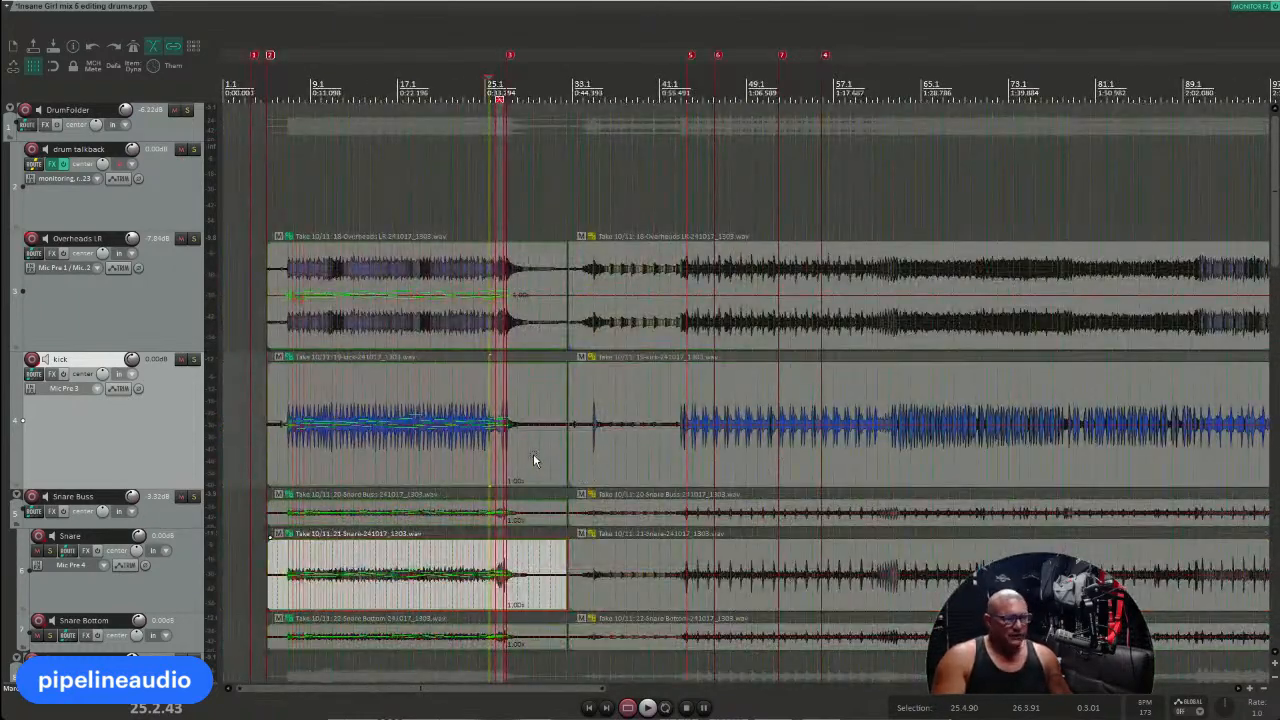
click(279, 455)
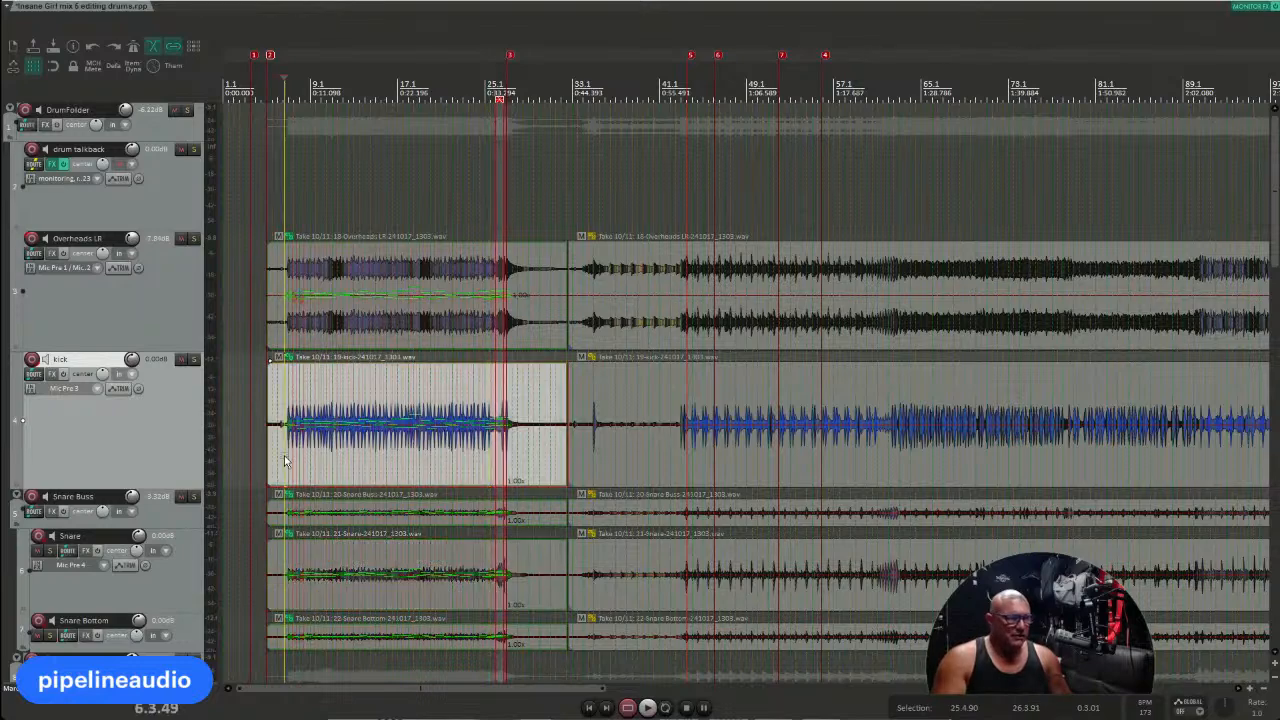
scroll(309, 425, up, 8)
scroll(393, 451, down, 2)
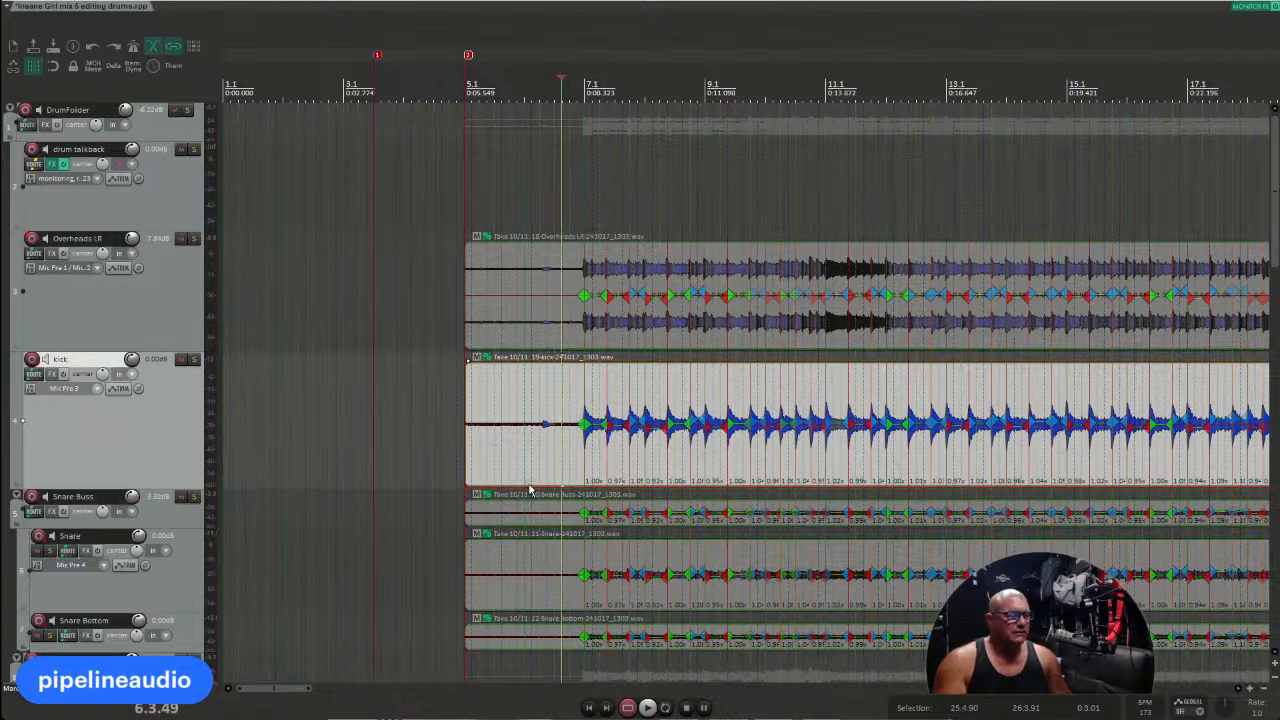
click(578, 447)
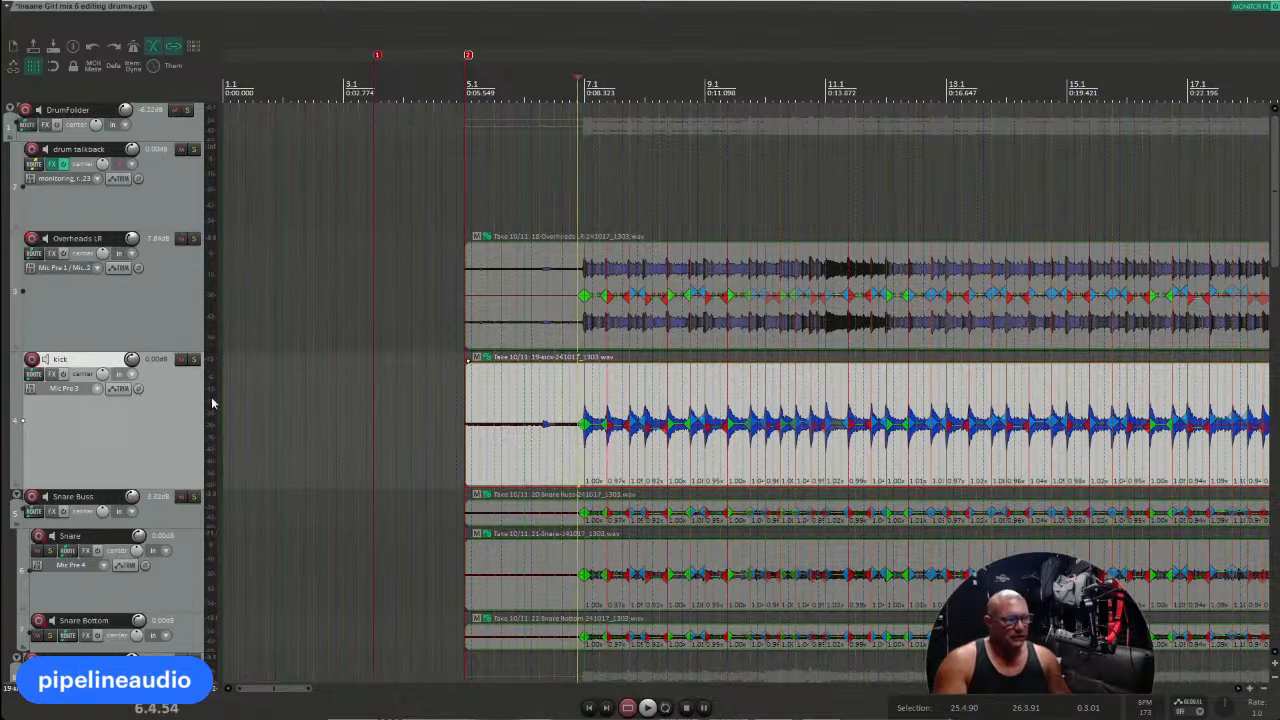
key(space)
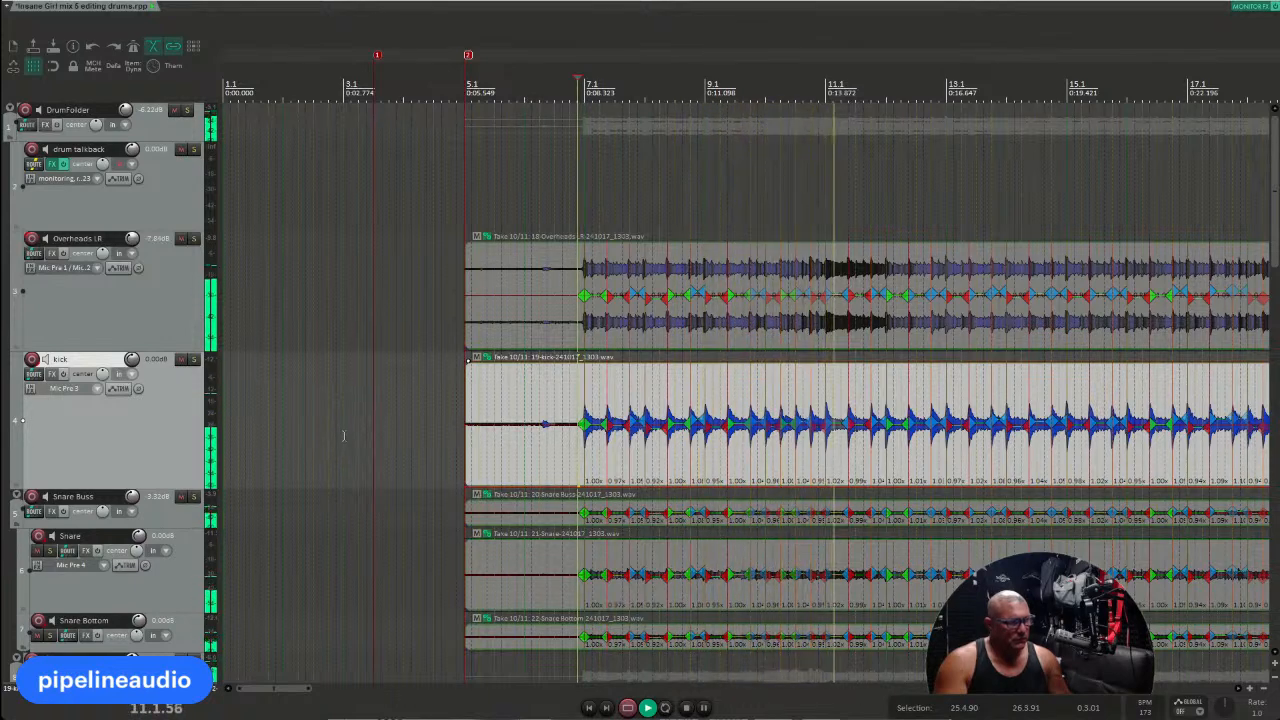
key(space)
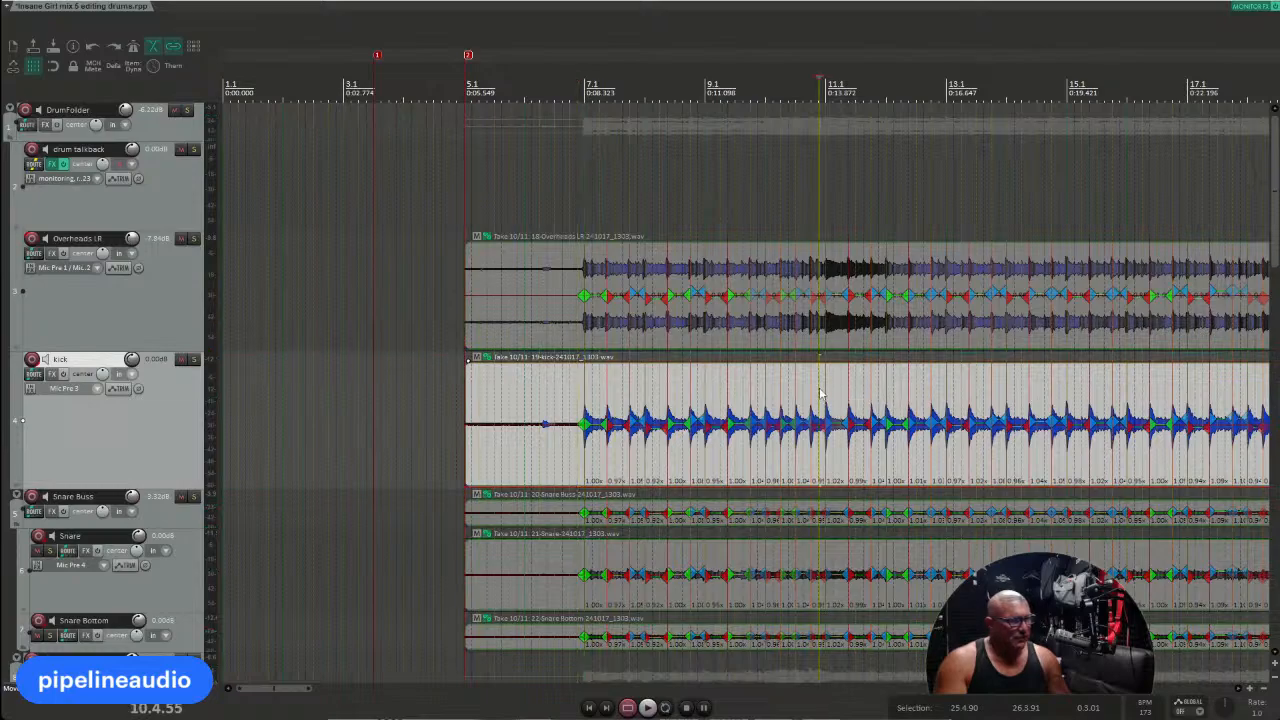
Step: Bring the Tom 3 waveform around 10.4.71 into view and save the project
drag(1277, 244, 1276, 390)
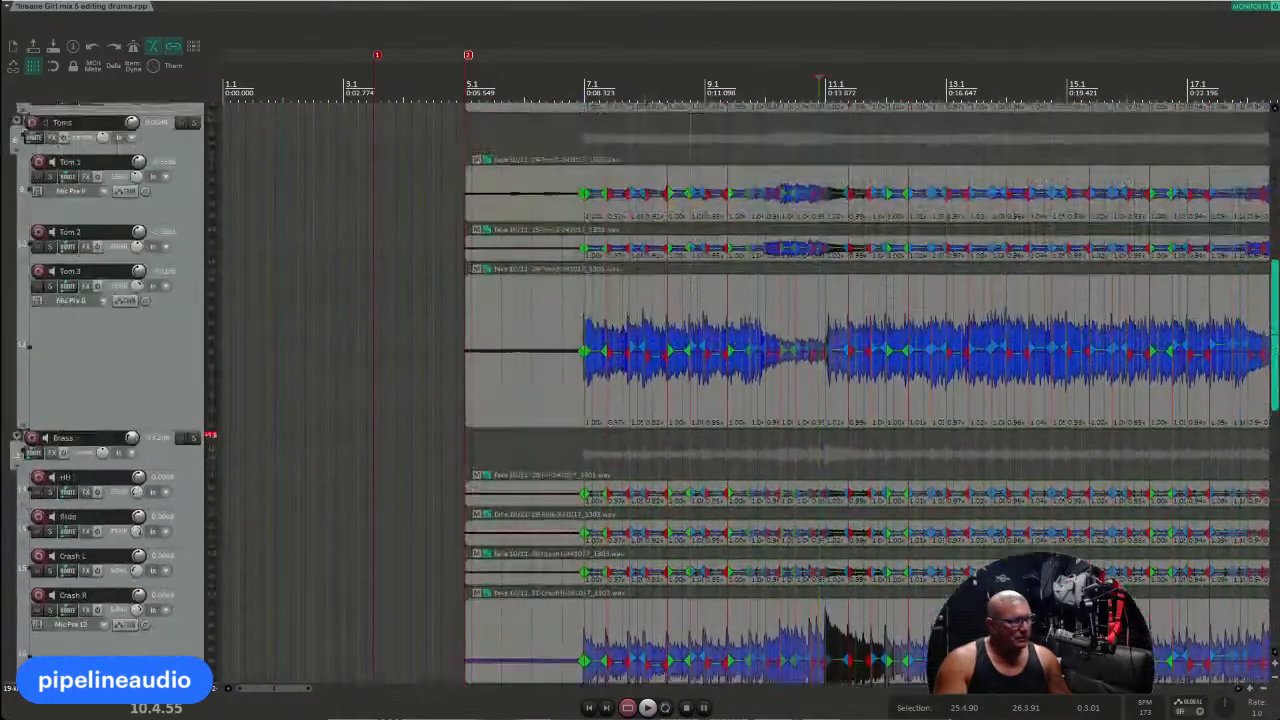
scroll(760, 382, up, 3)
click(757, 382)
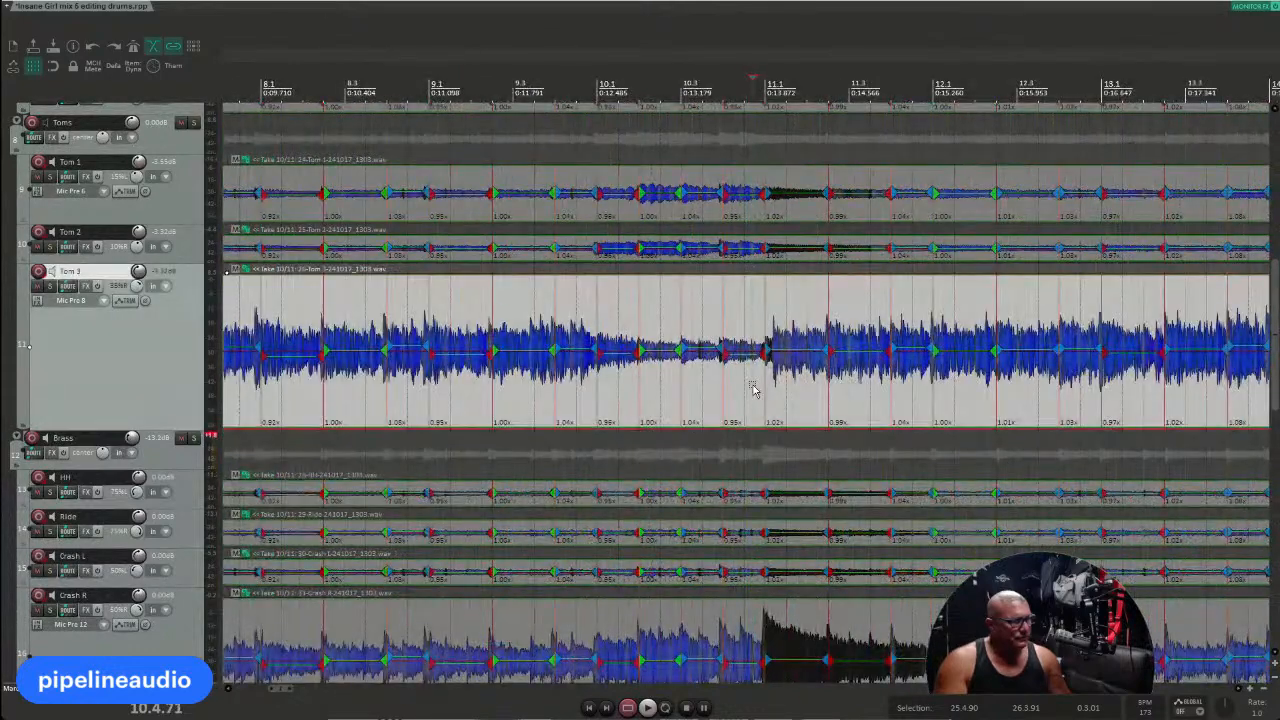
scroll(760, 385, up, 3)
scroll(760, 352, down, 3)
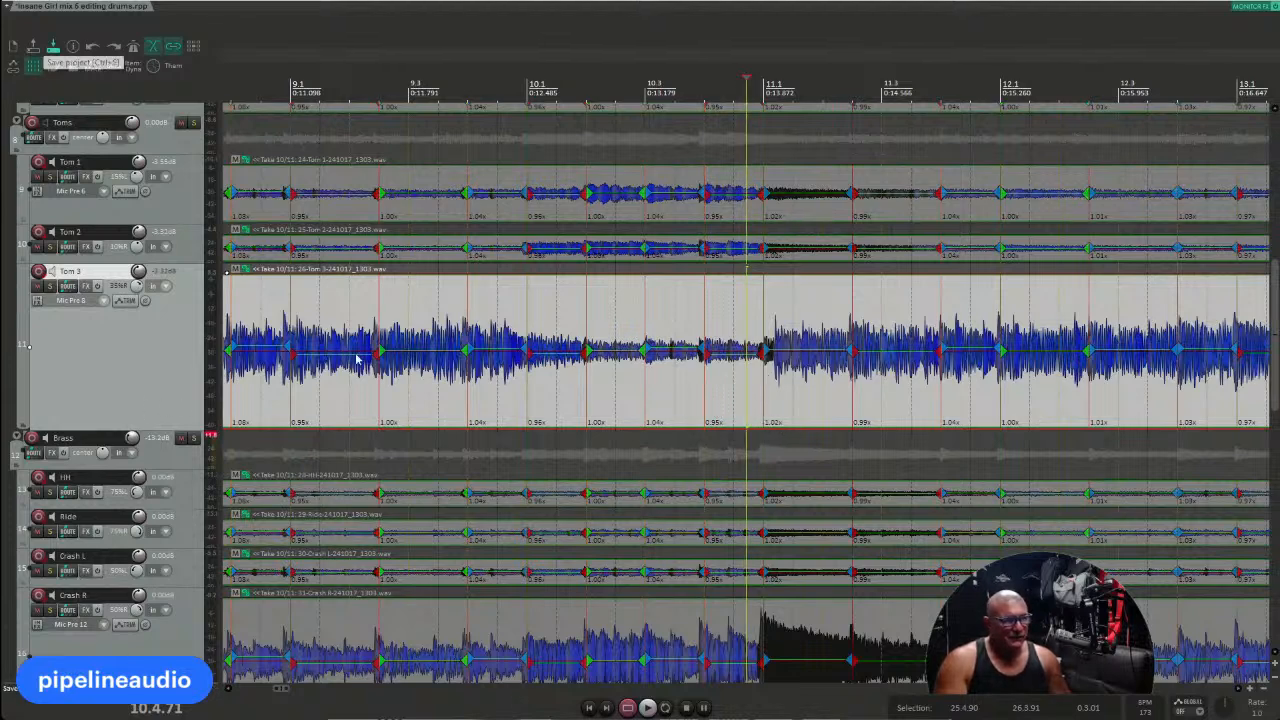
Step: Play the unedited second drum section from about 42.3.46, following the Tom 3 item
scroll(640, 385, down, 6)
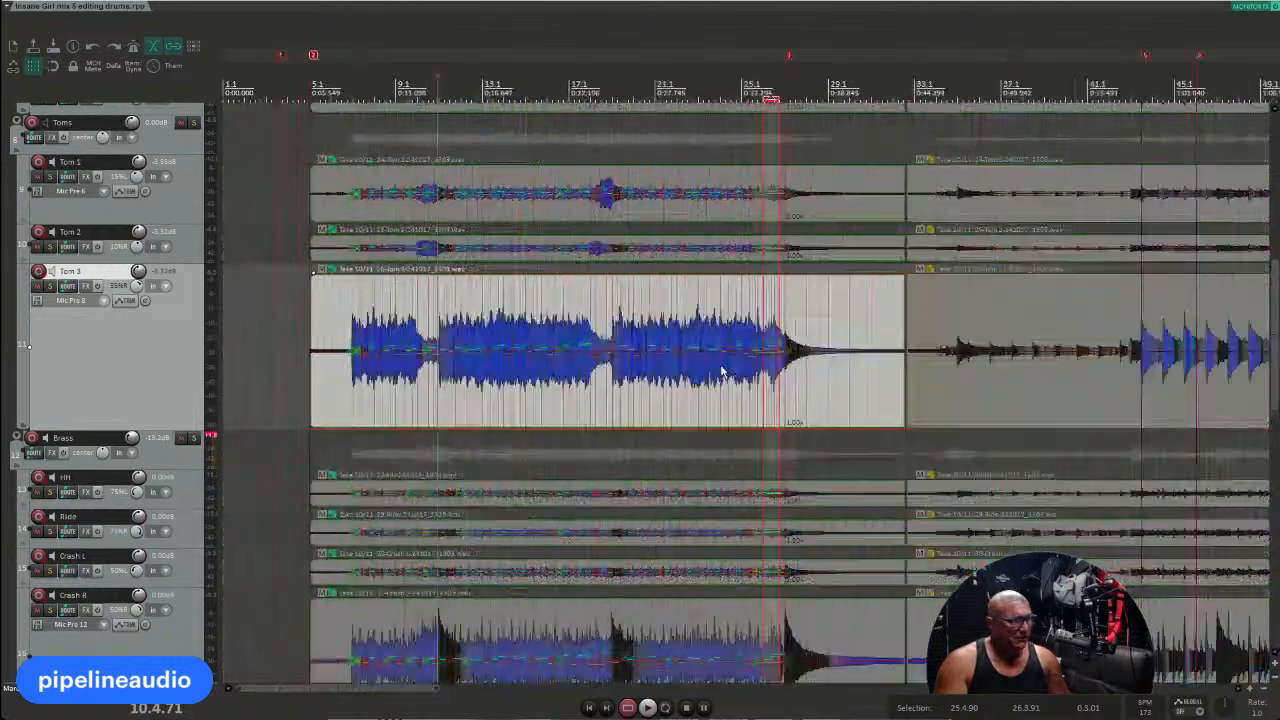
scroll(671, 373, down, 3)
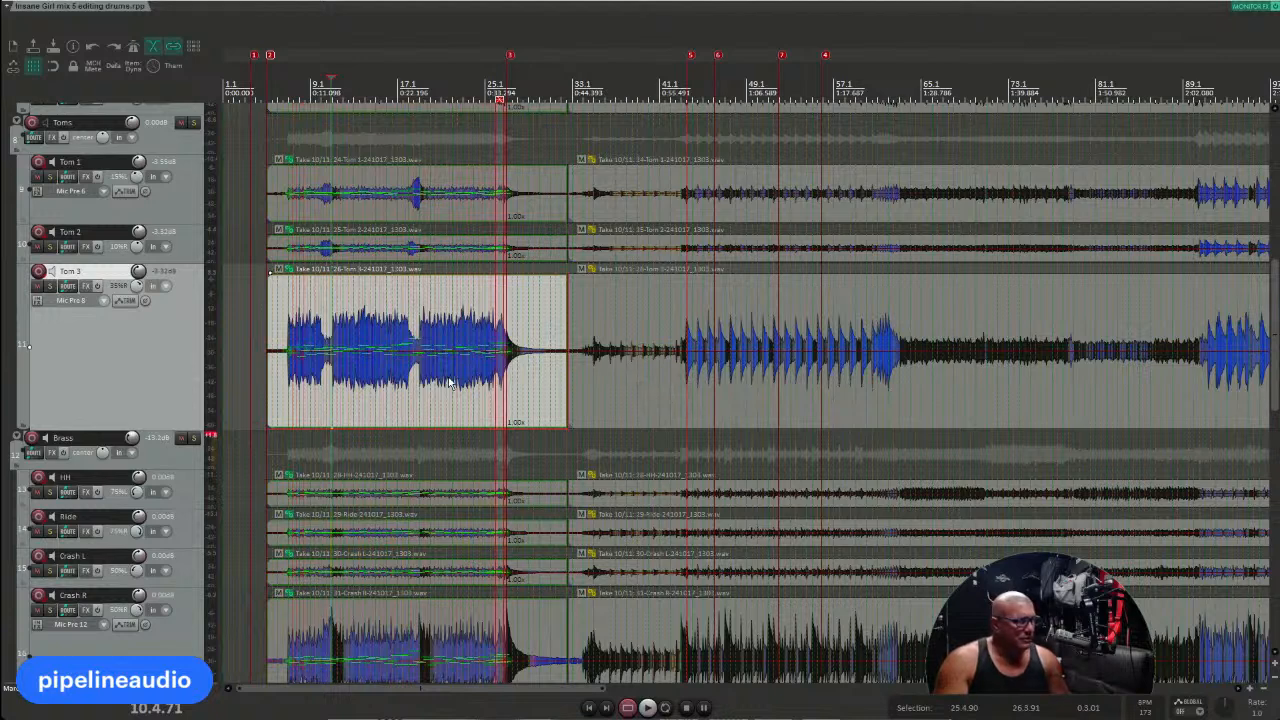
click(286, 390)
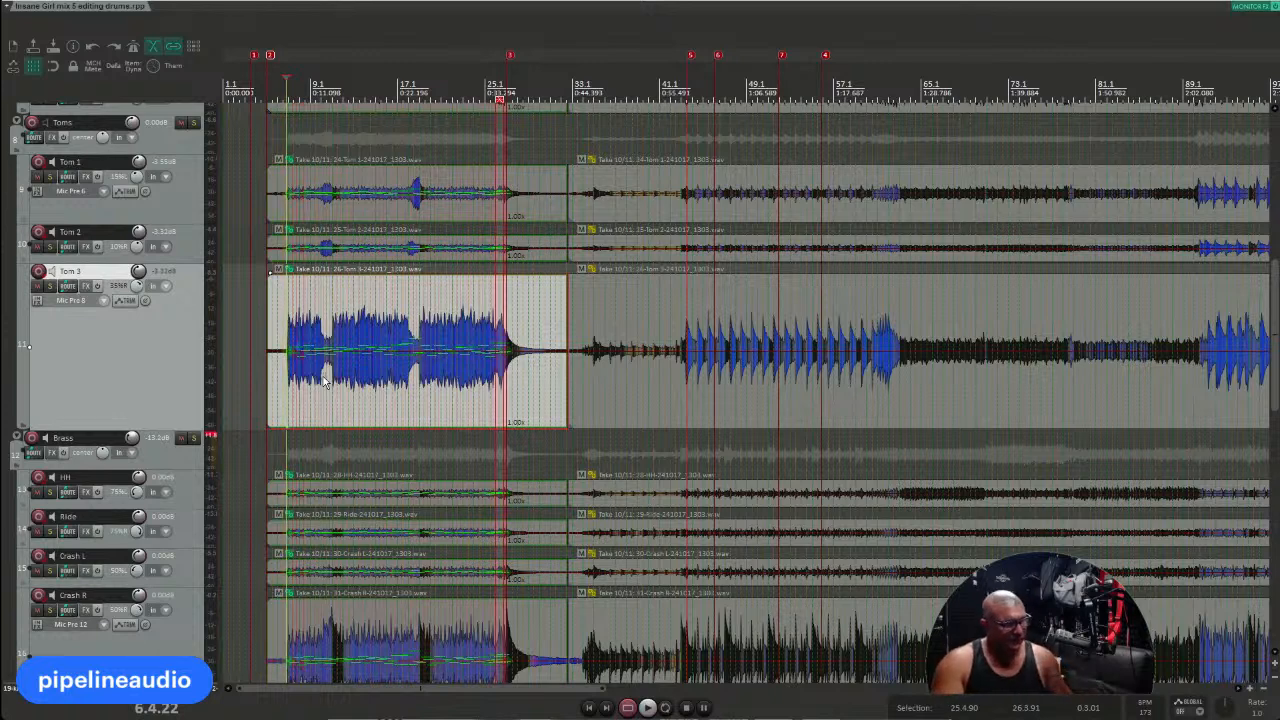
click(677, 400)
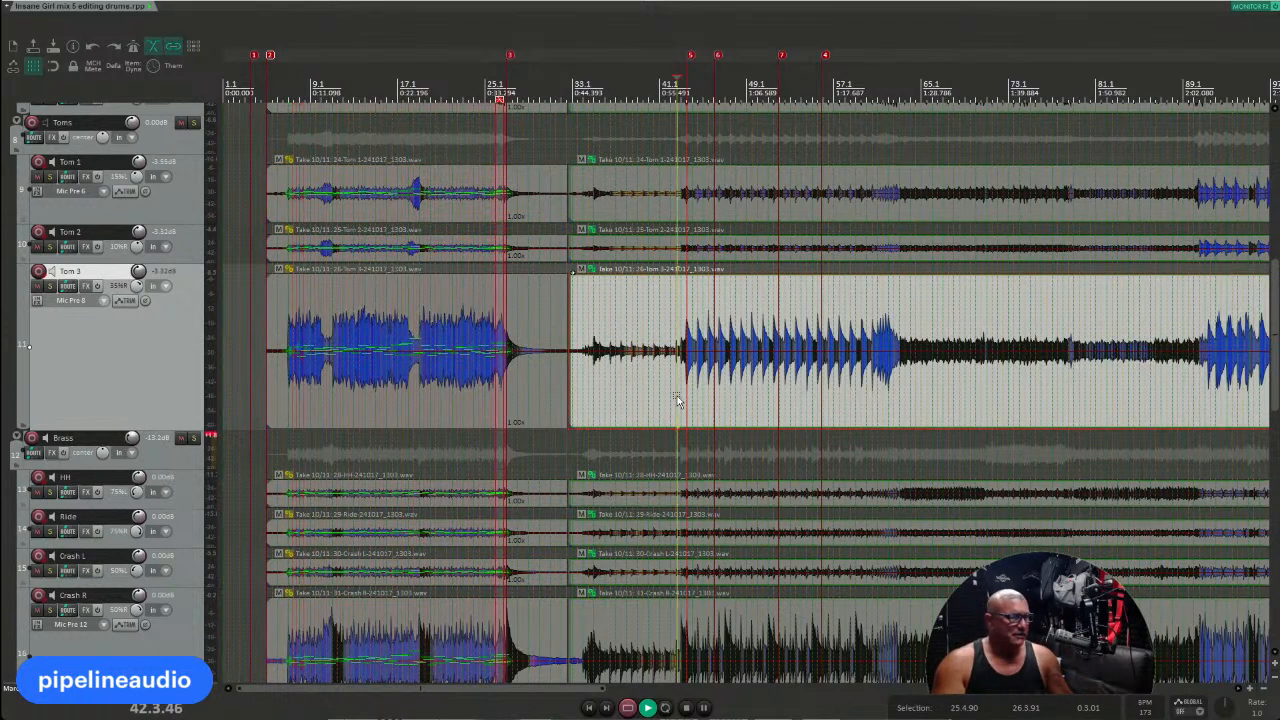
key(space)
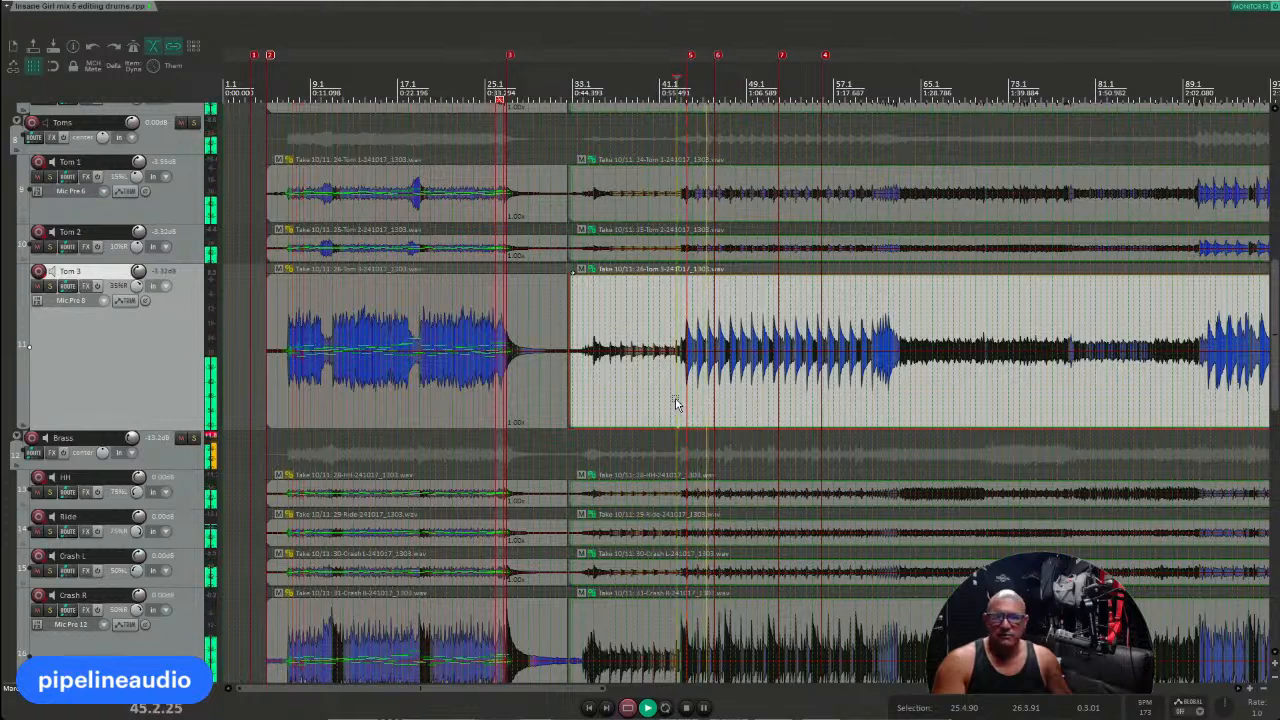
scroll(689, 405, down, 2)
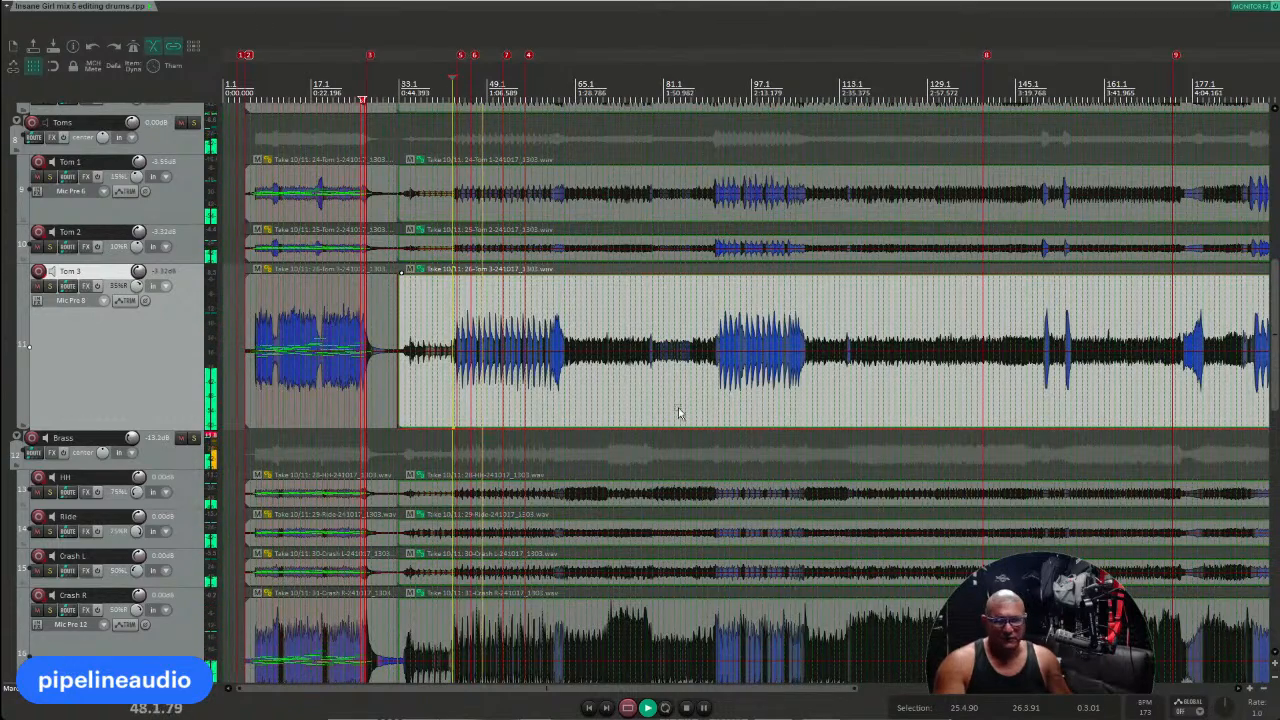
scroll(677, 410, down, 2)
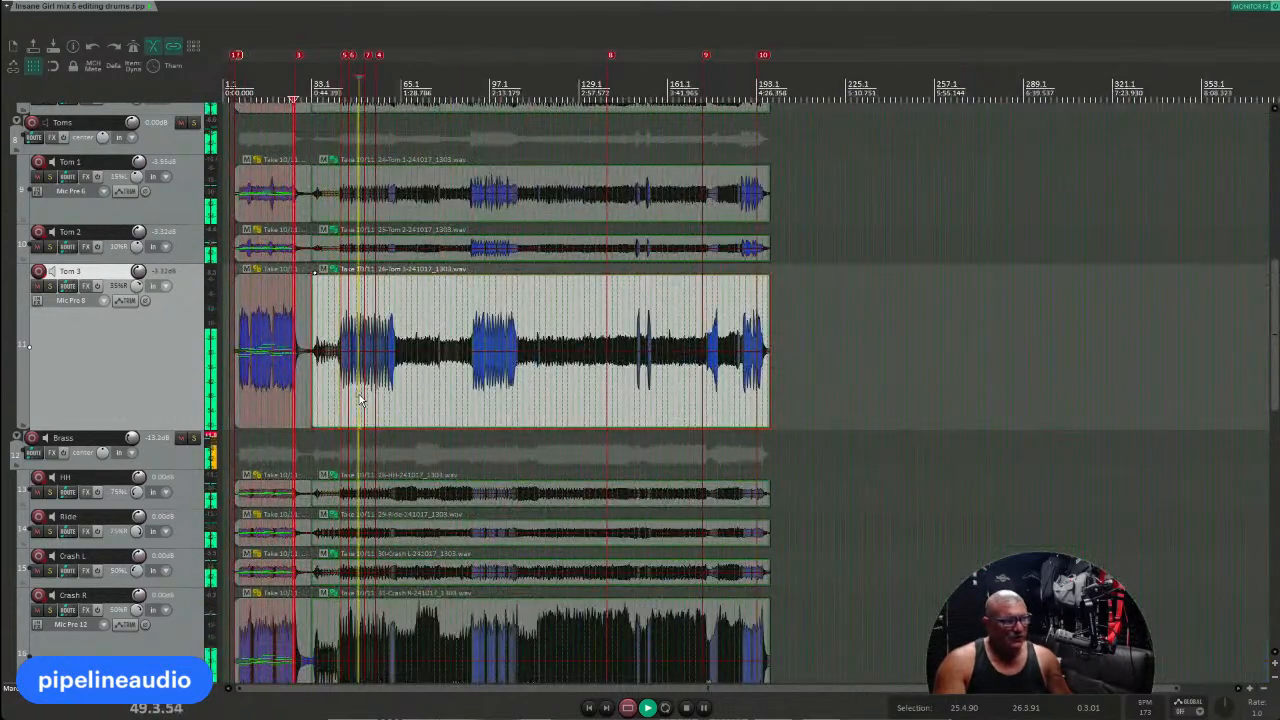
scroll(390, 405, up, 8)
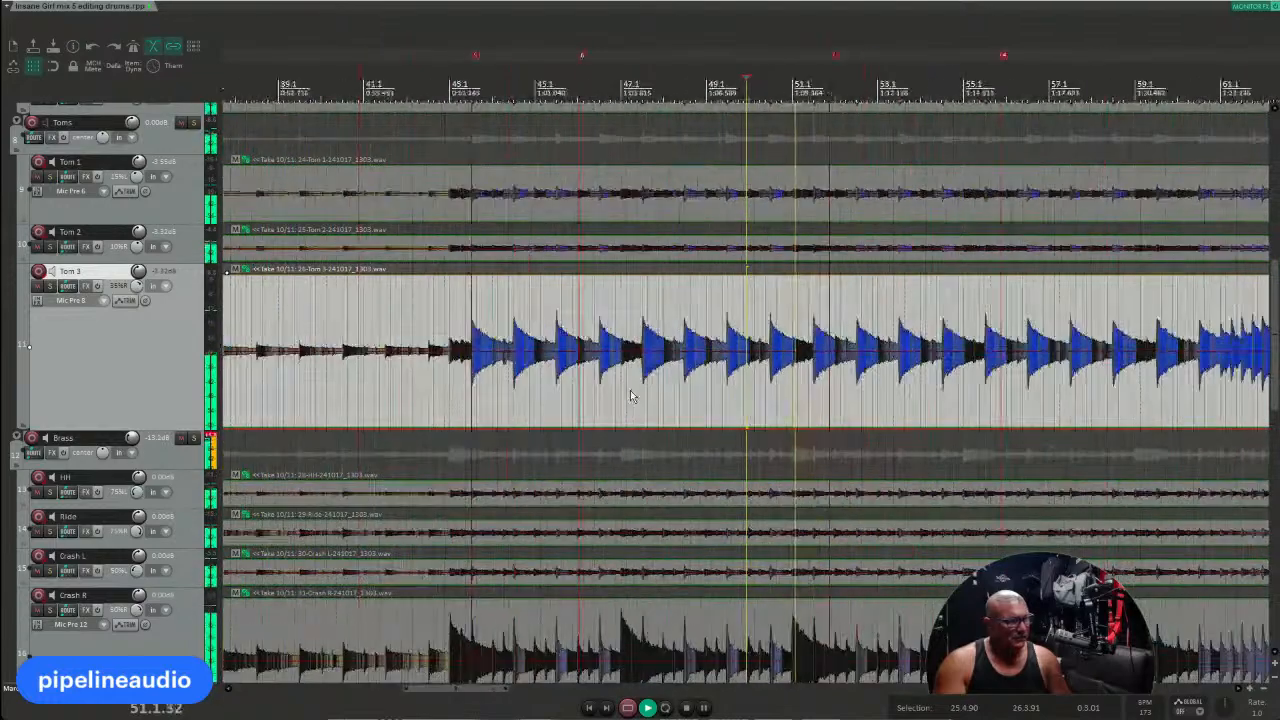
key(space)
Step: Play the tom fill leading into 11.1 from shortly before the downbeat and again from about 9.4.34
scroll(614, 394, down, 5)
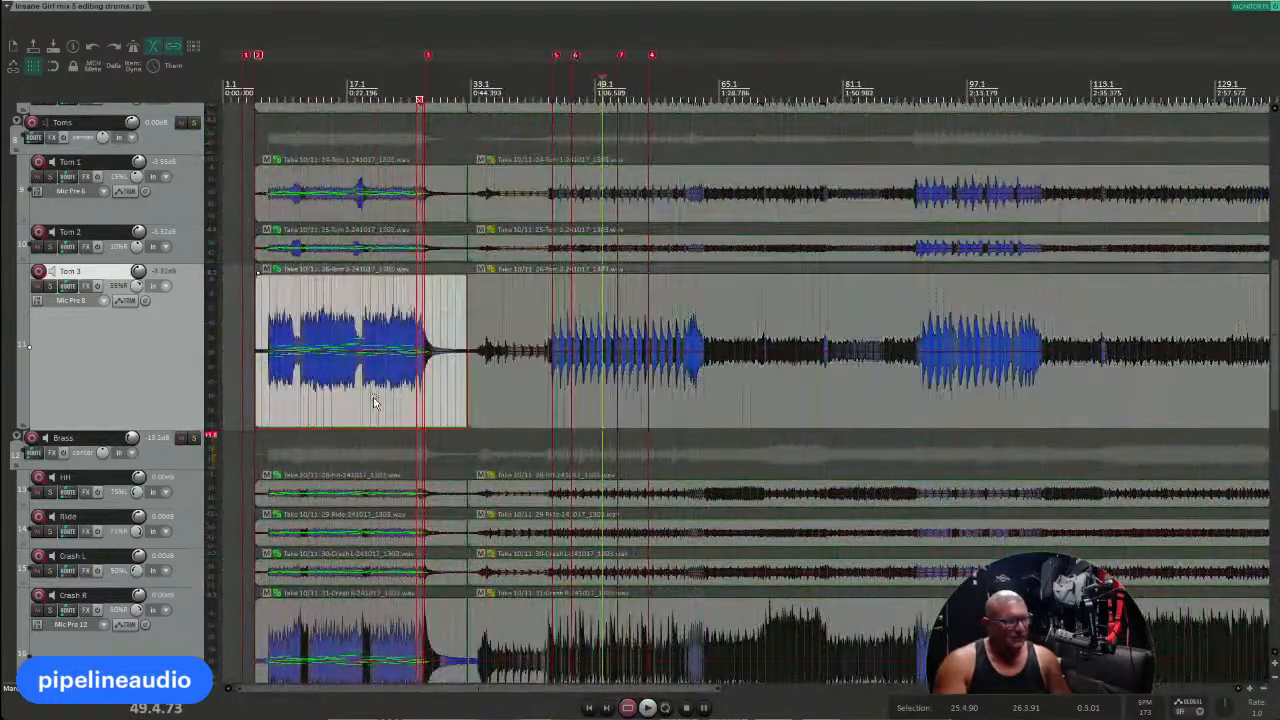
click(374, 403)
scroll(374, 403, up, 5)
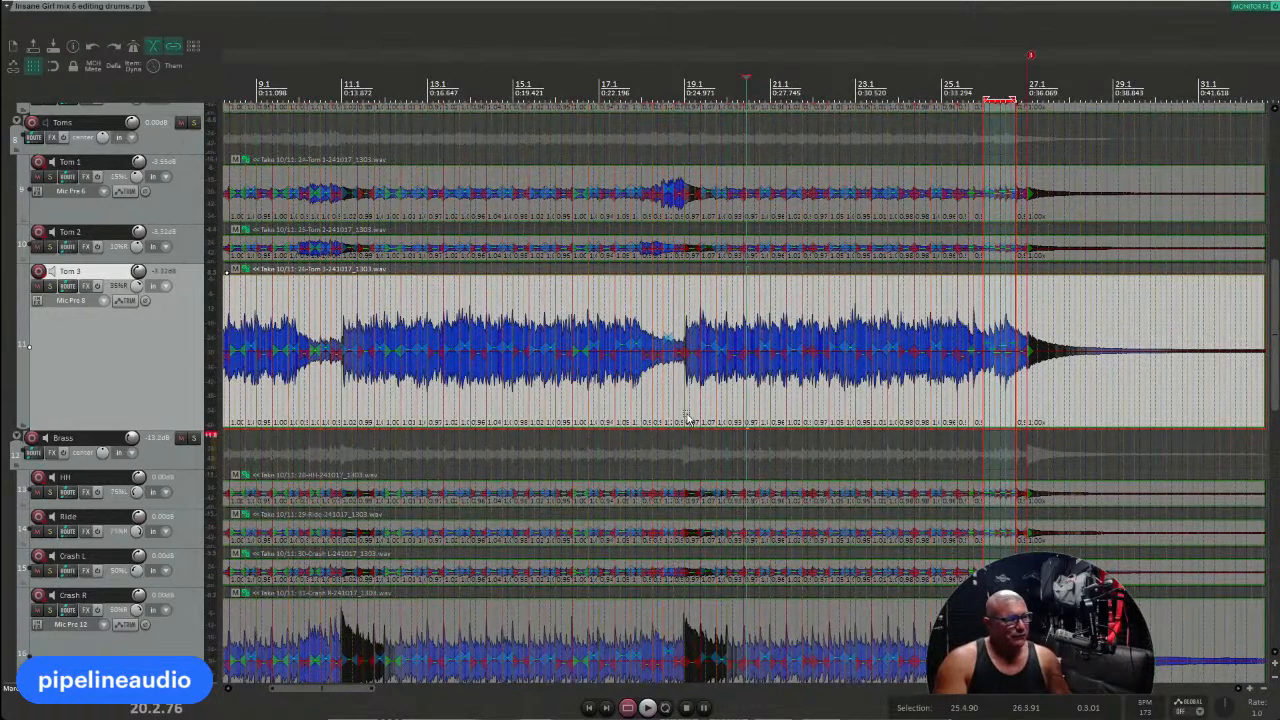
click(337, 395)
scroll(337, 395, up, 6)
key(space)
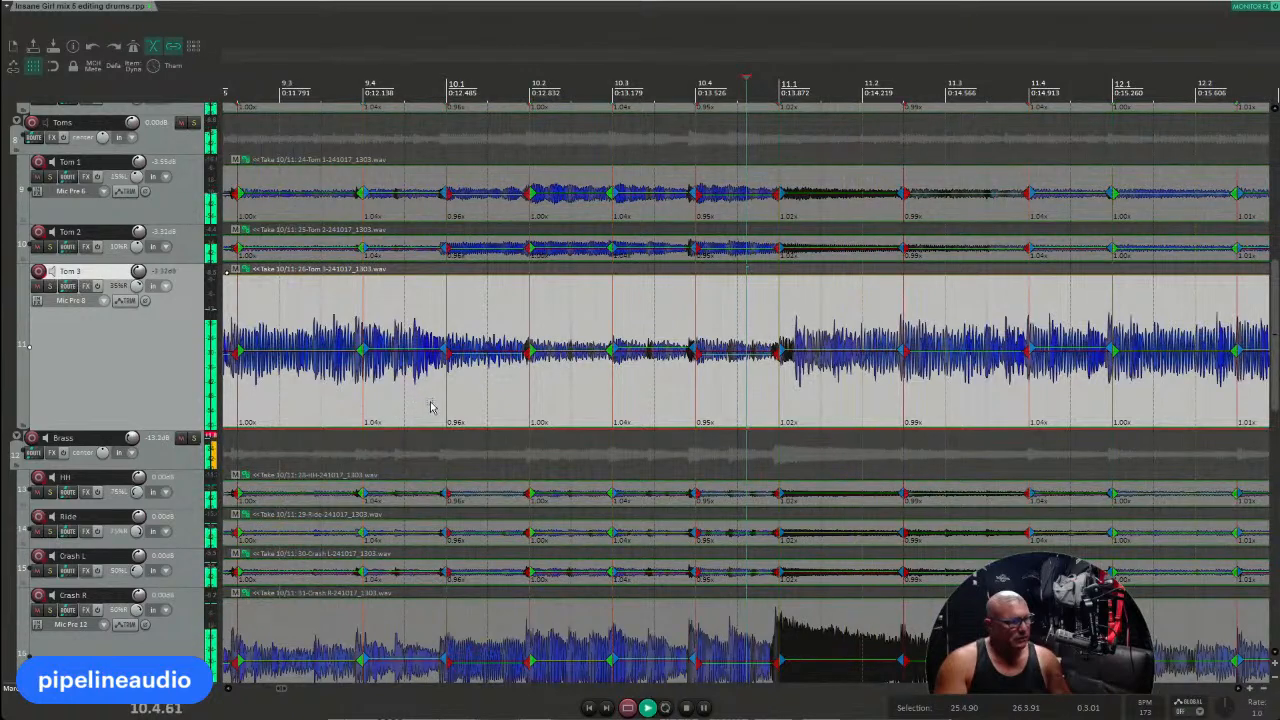
click(400, 391)
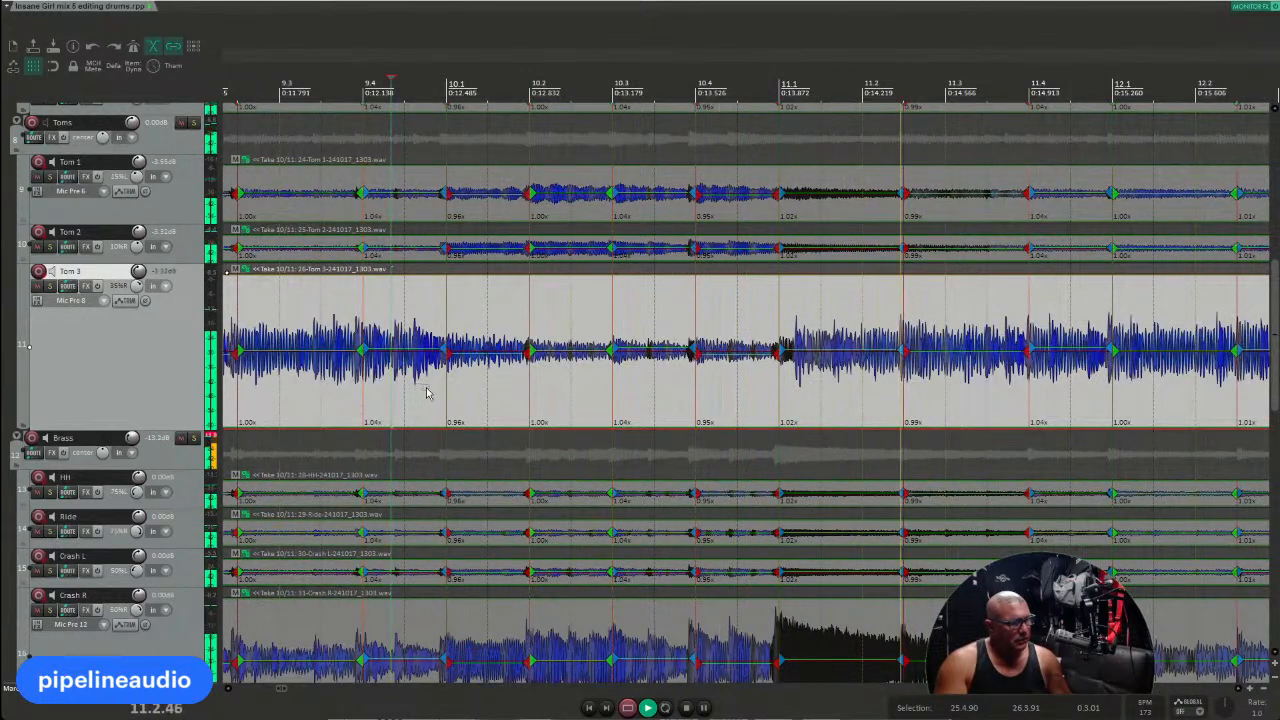
key(space)
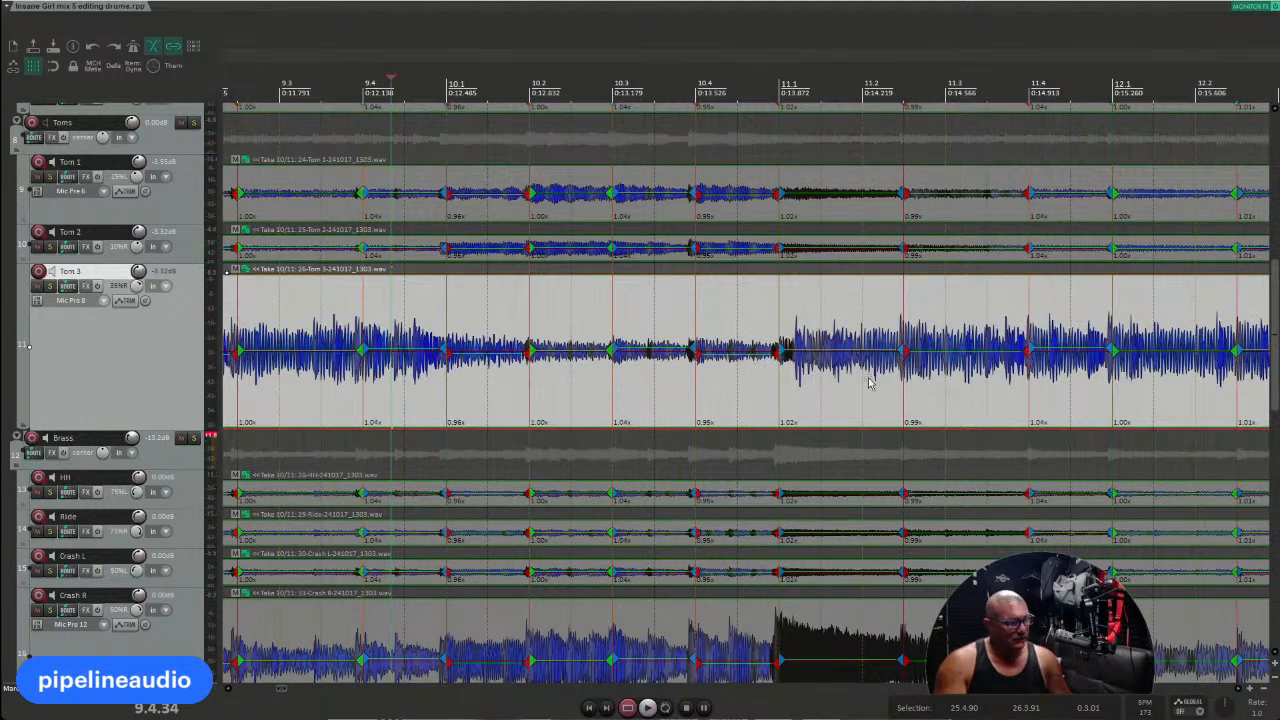
Step: Disable item grouping, try nudging the Tom 3 item slightly earlier on its own, and undo that move
scroll(869, 382, down, 2)
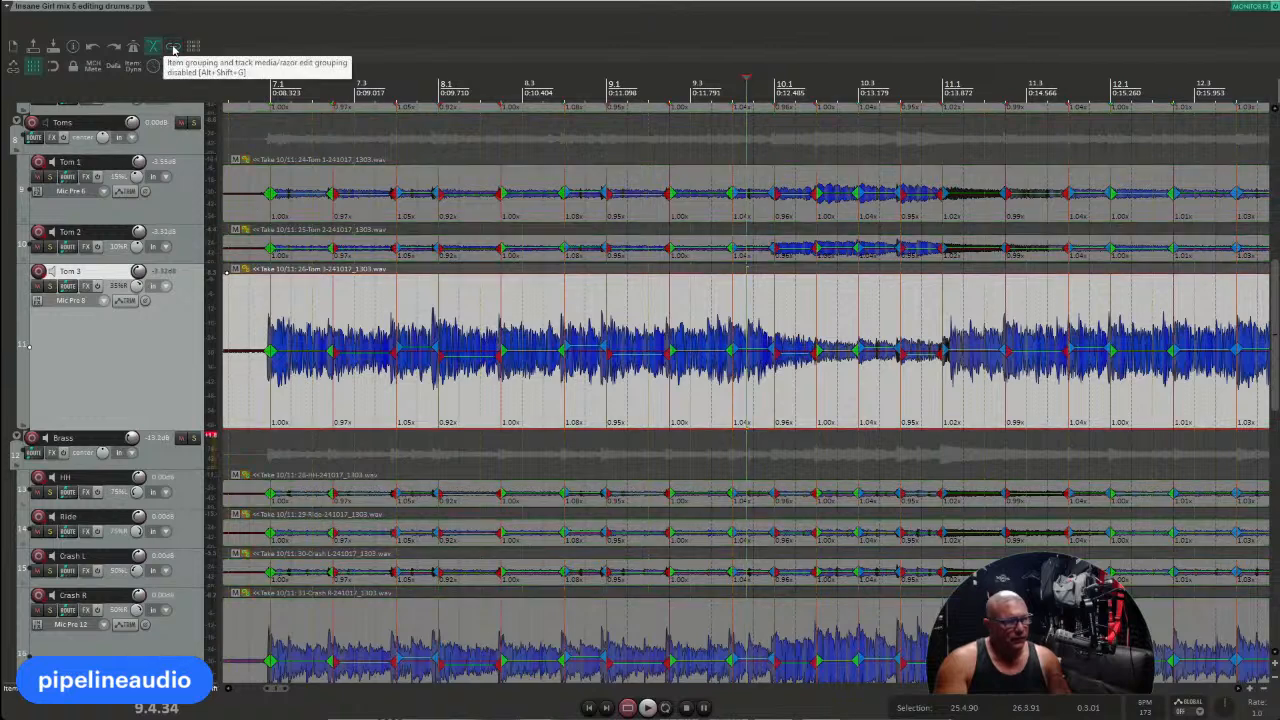
click(291, 295)
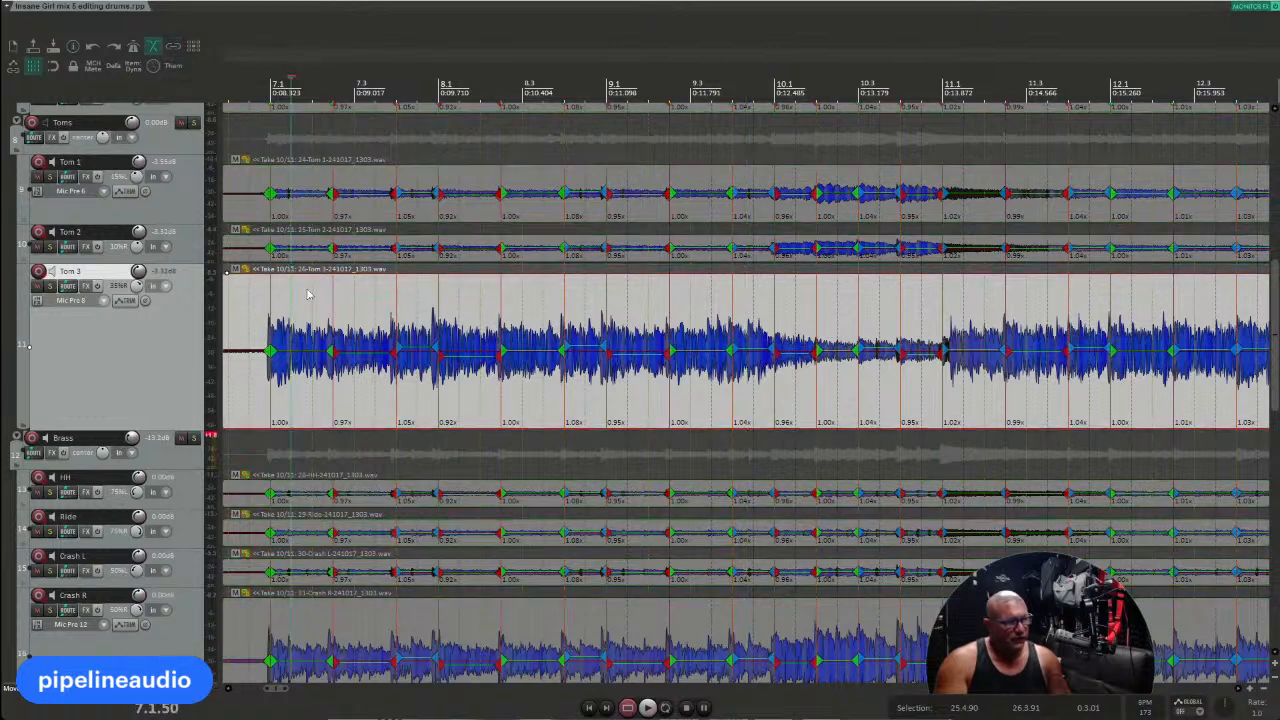
mouse_move(310, 294)
mouse_down()
mouse_move(350, 294)
mouse_move(309, 288)
mouse_up()
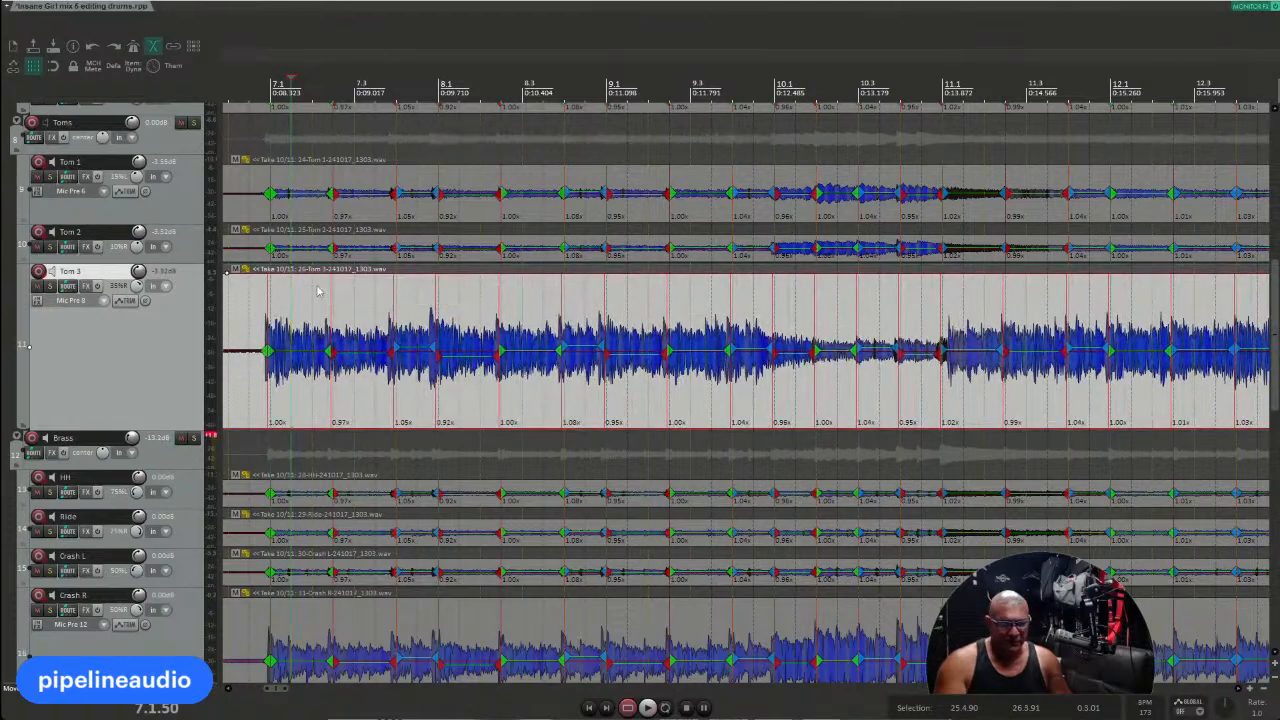
key(ctrl+z)
Step: Try splitting the Tom 3 item at 6.4.89 and about 7.1.48 to isolate its first hit, and undo the splits
click(273, 401)
scroll(534, 403, up, 5)
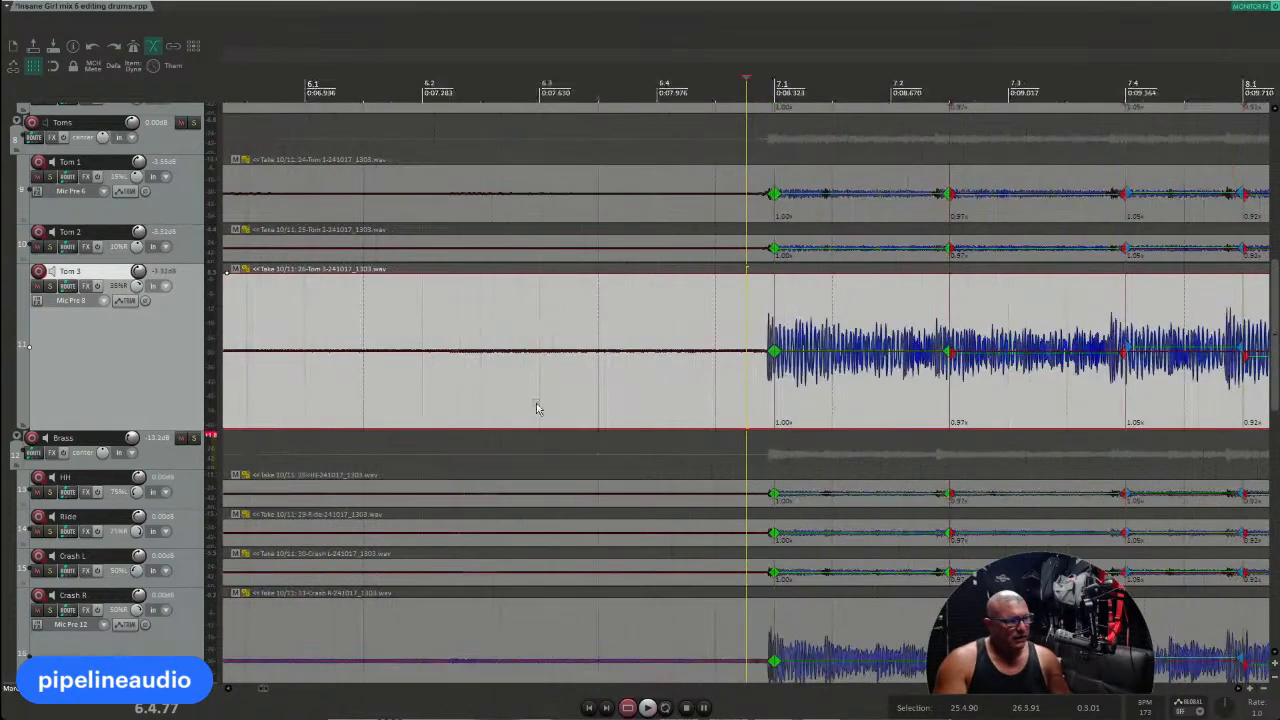
drag(755, 401, 822, 403)
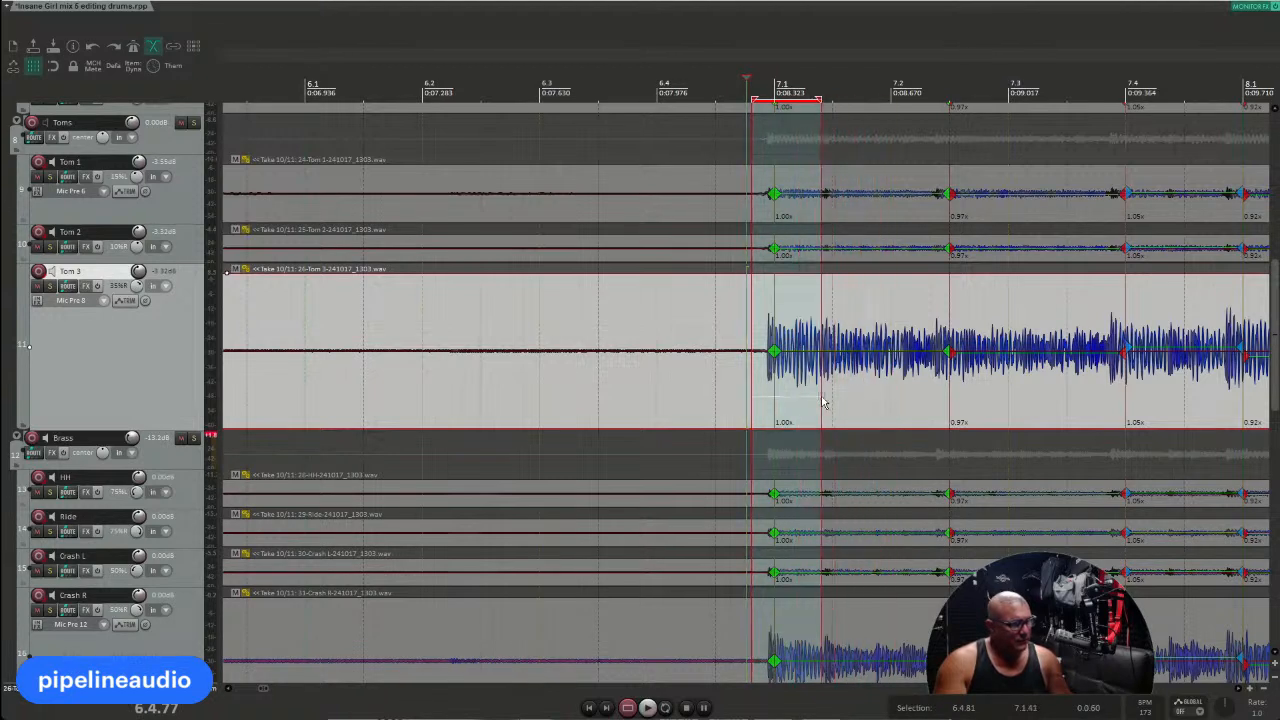
click(761, 391)
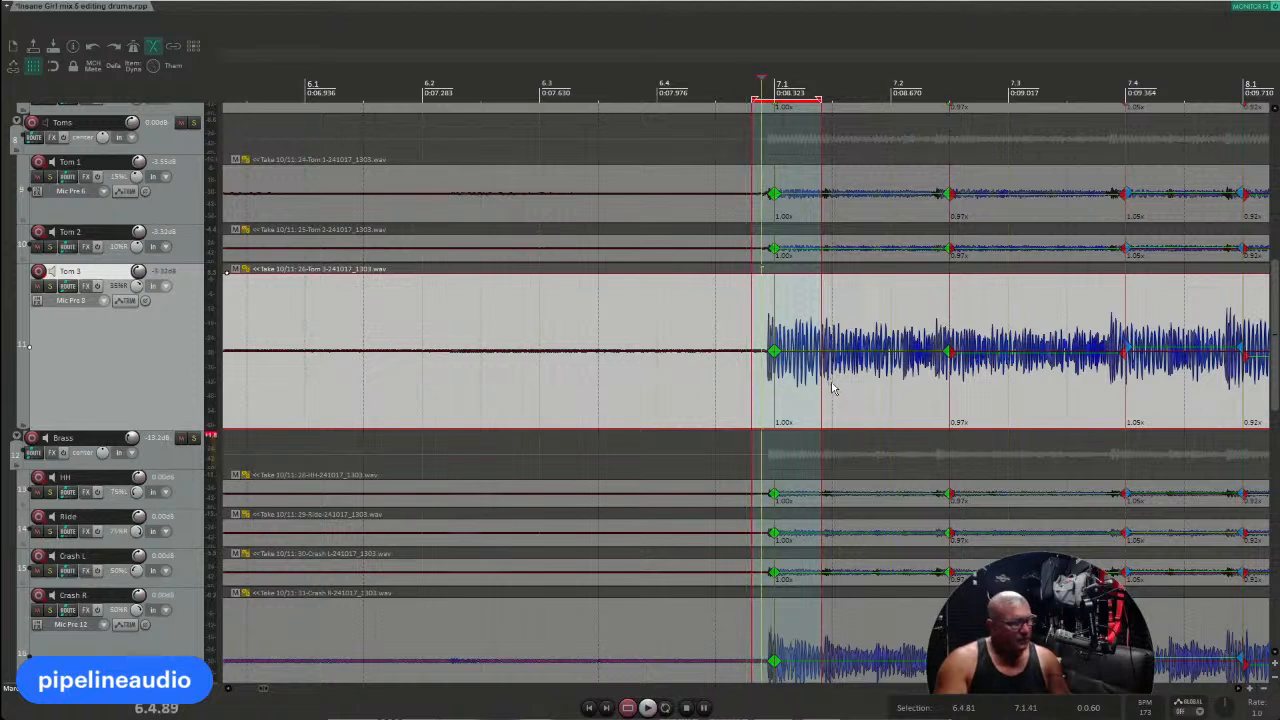
key(s)
click(830, 389)
key(s)
click(807, 396)
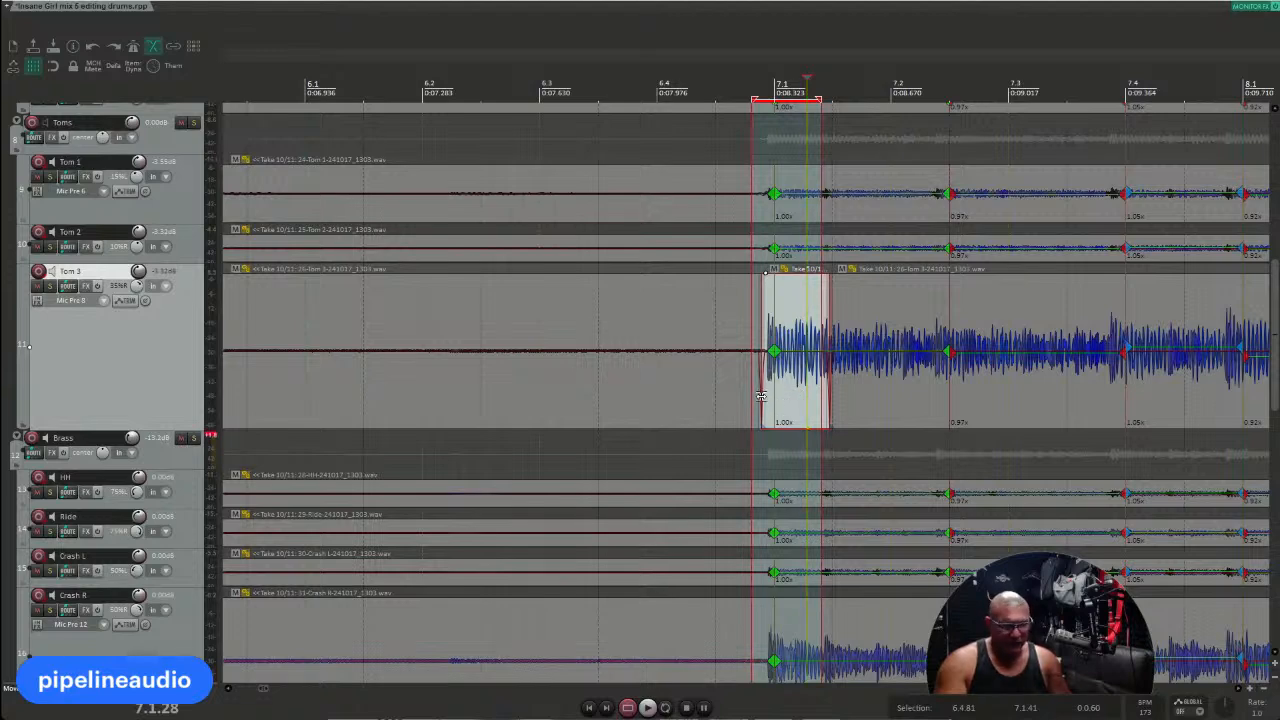
key(ctrl+z)
key(ctrl+z)
Step: Play the end of the fill on Tom 3 from just before 10.4
scroll(790, 378, down, 2)
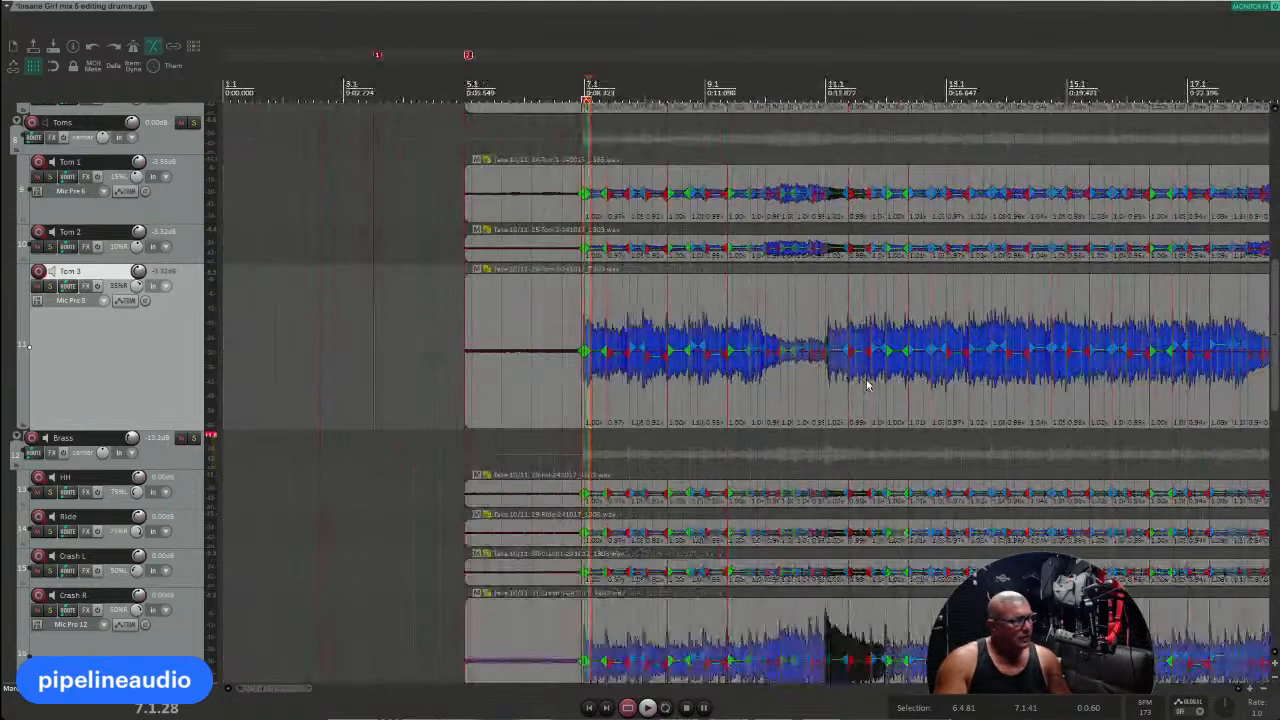
click(834, 391)
scroll(791, 392, up, 4)
scroll(793, 392, up, 2)
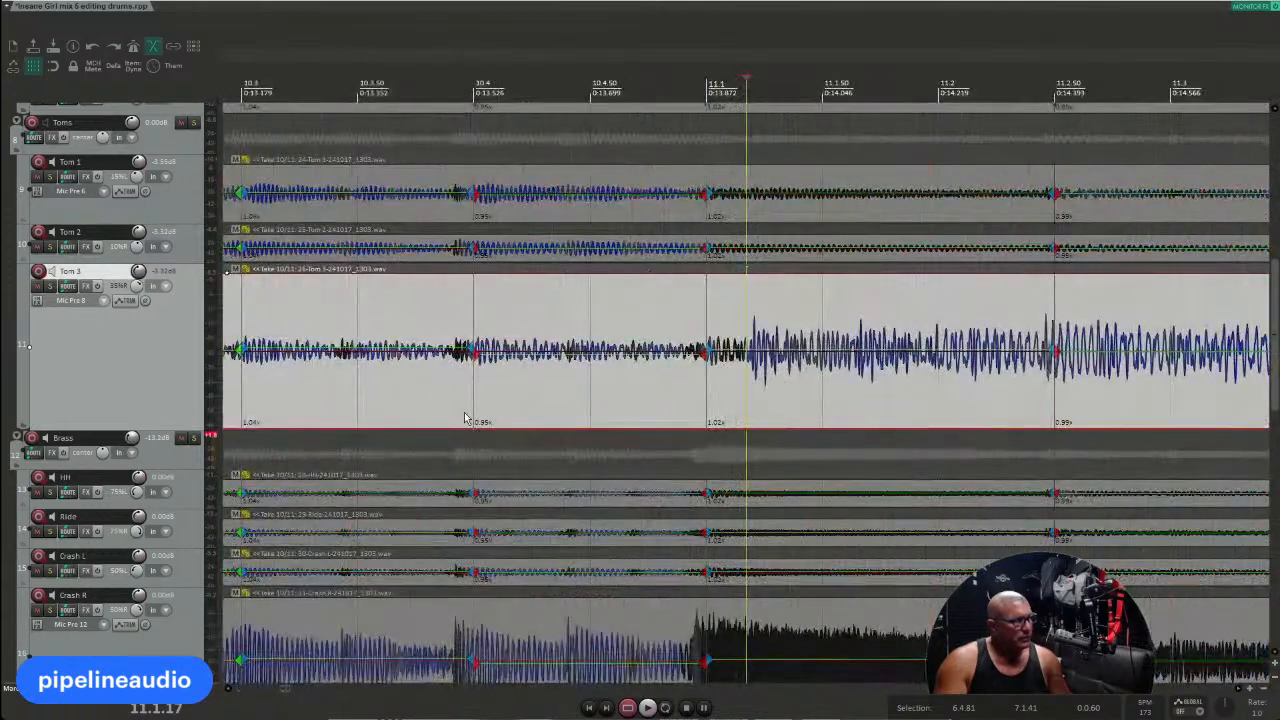
click(465, 415)
key(space)
key(space)
key(space)
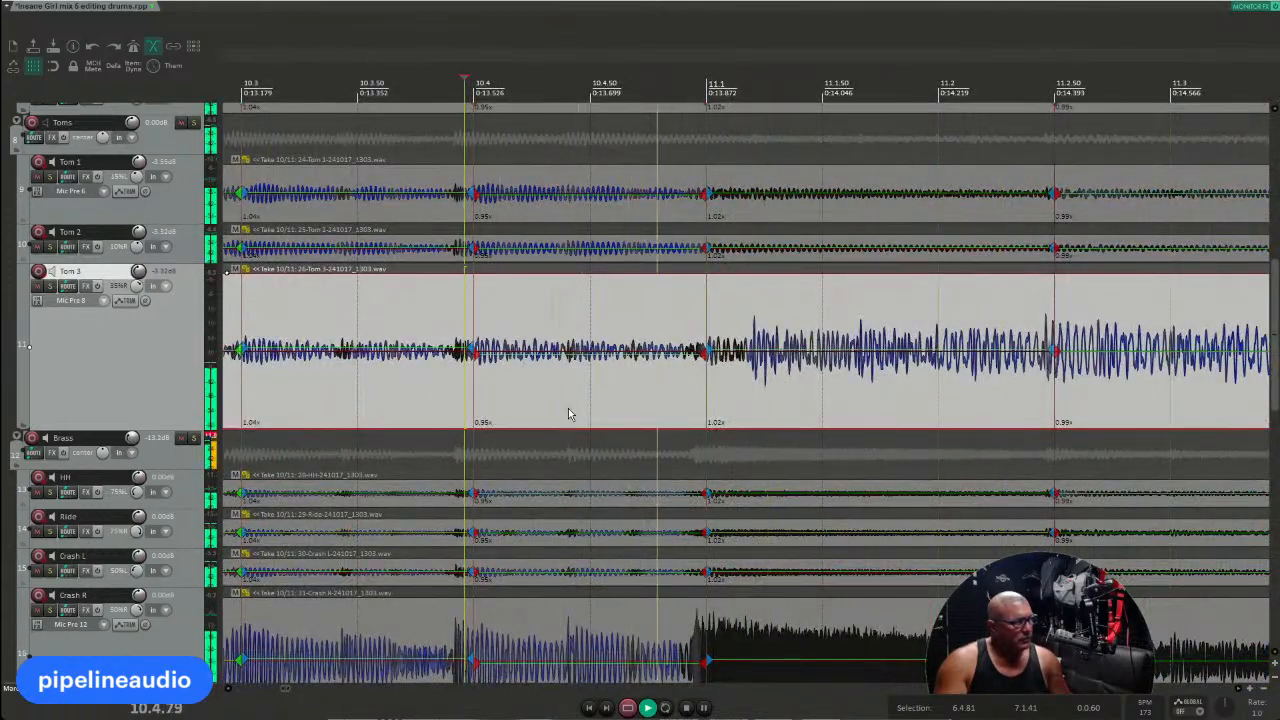
key(space)
Step: Split the Tom 3 item at 10.4.97 and trim the start of the following piece to about 11.1.60
click(706, 401)
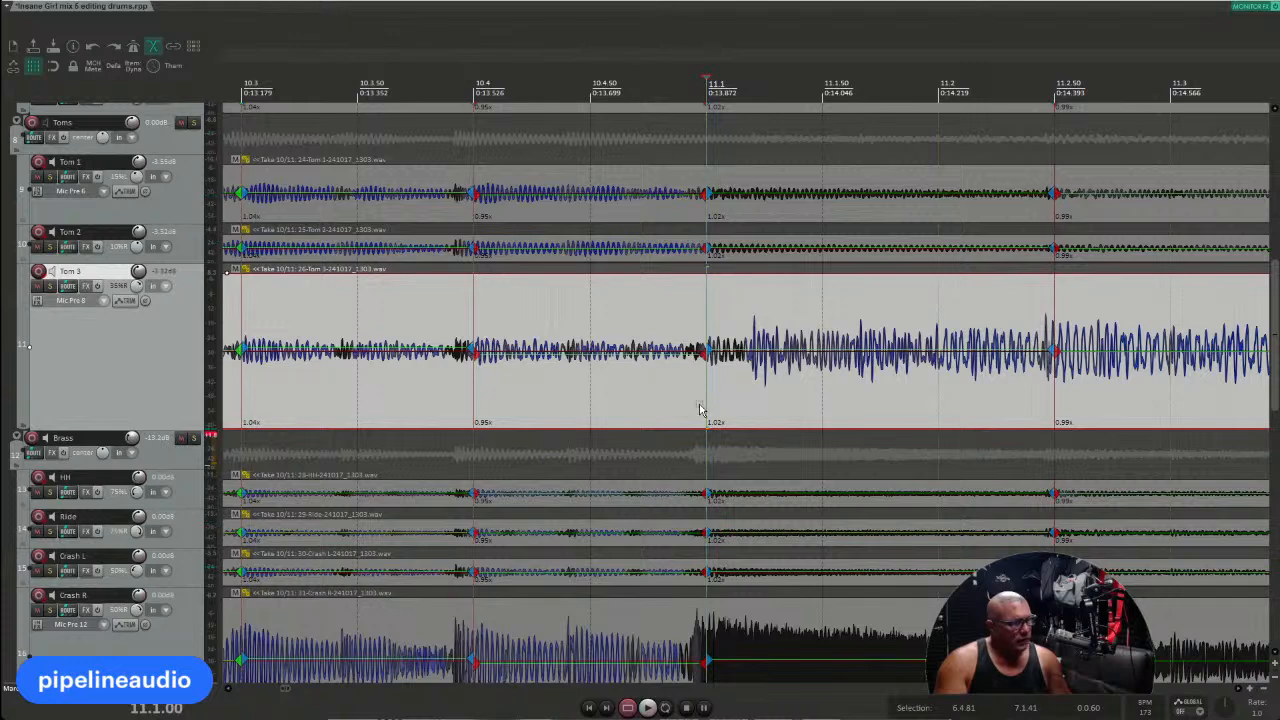
click(700, 404)
key(s)
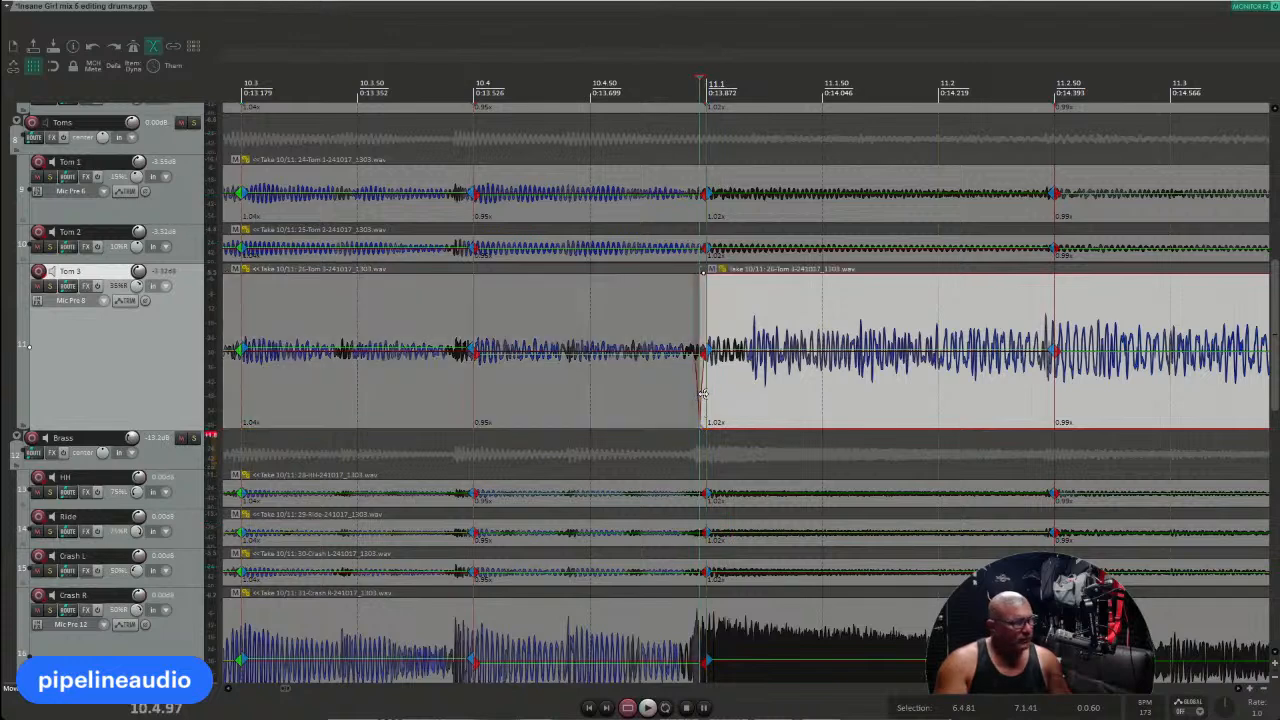
drag(703, 393, 847, 395)
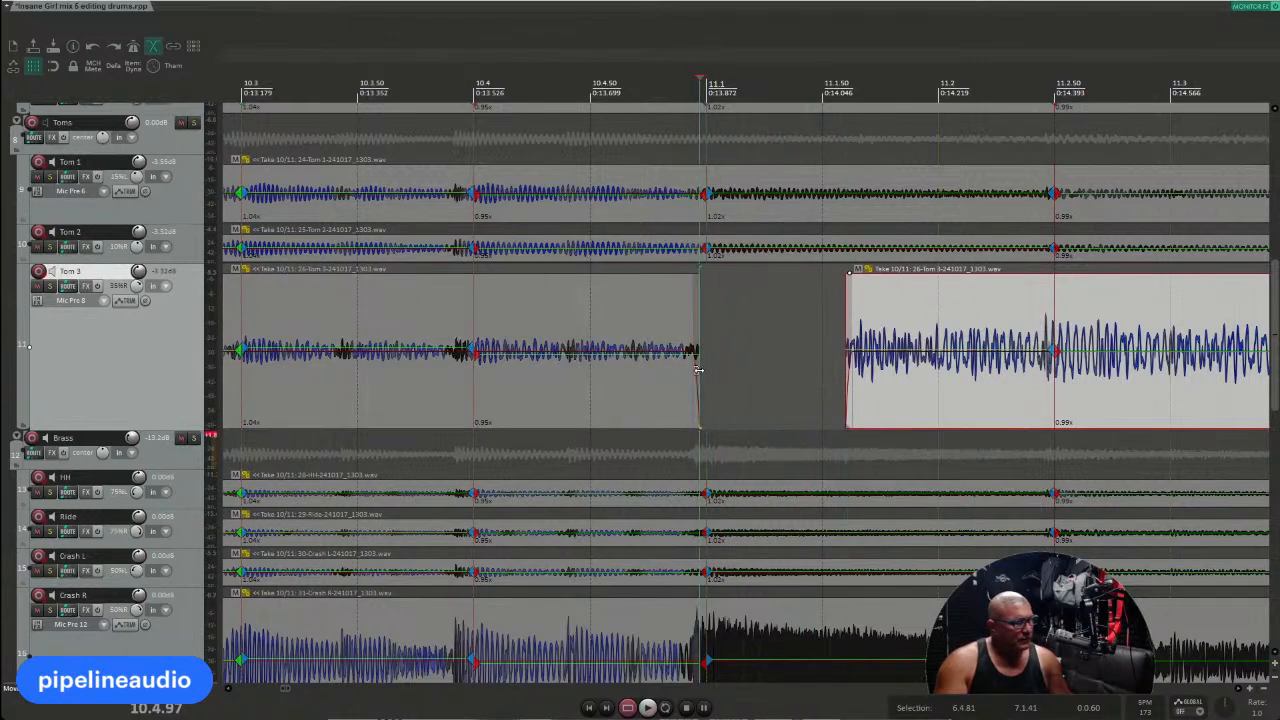
Step: Paste the copied tom hit into the Tom 3 gap at 10.4.97 and extend its end to overlap the following piece
key(ctrl+v)
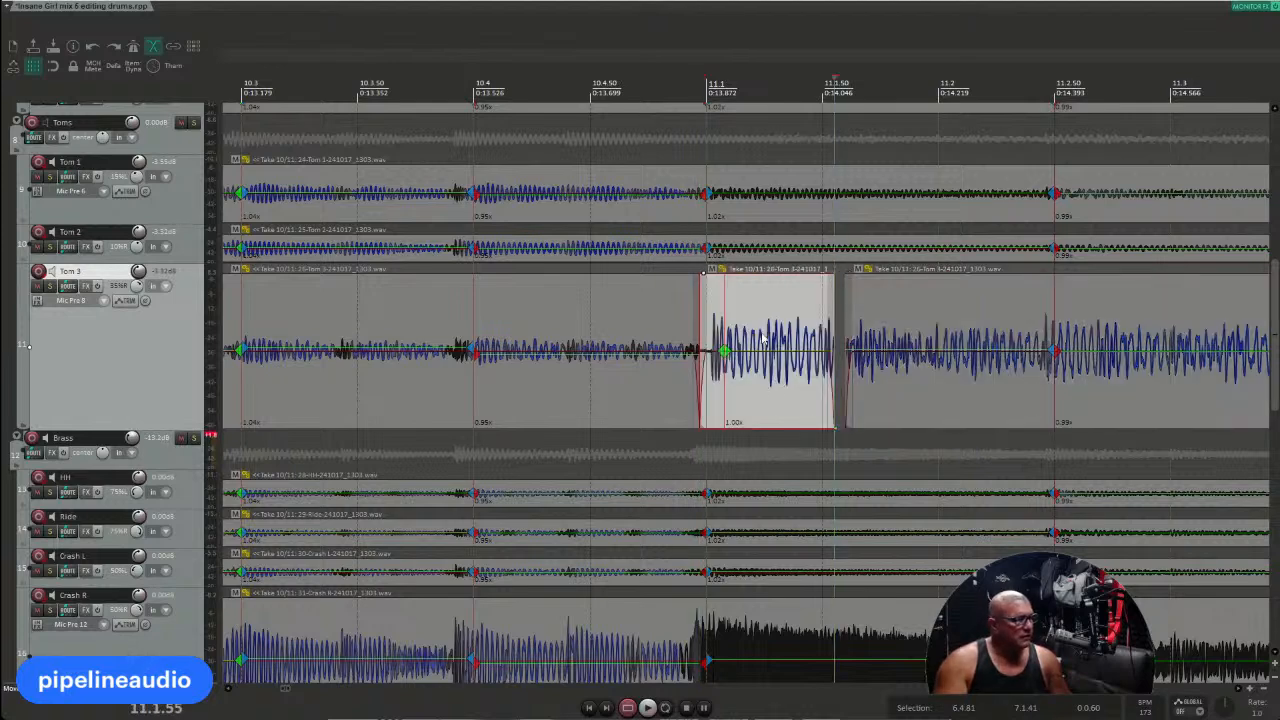
drag(834, 350, 852, 350)
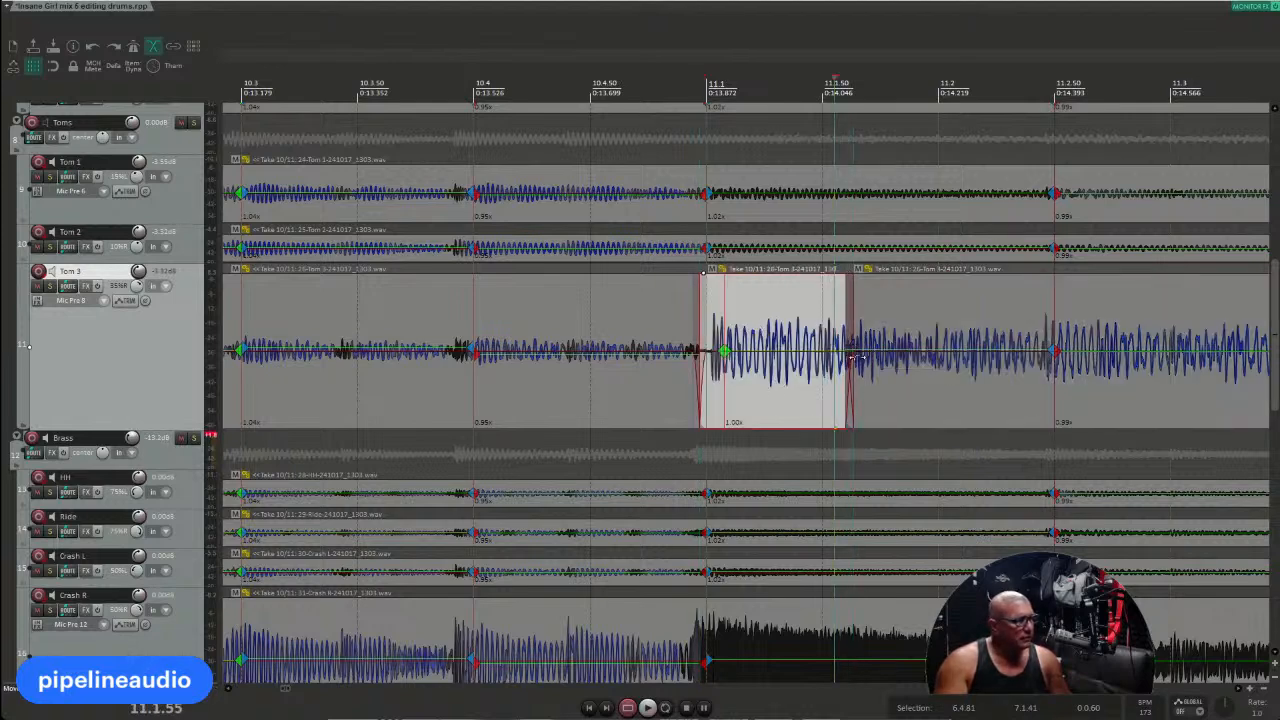
scroll(650, 394, down, 4)
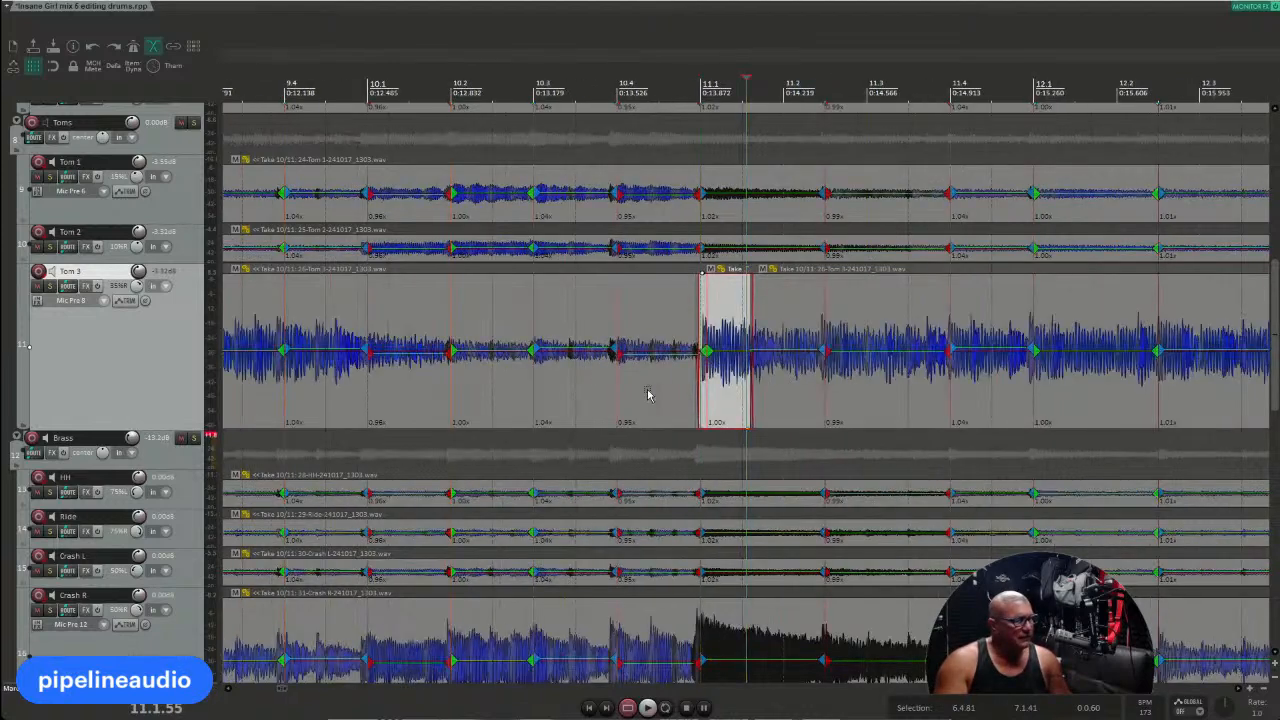
Step: Play the edited tom fill repeatedly from 9.3.80 to check the pasted hit
click(267, 84)
key(space)
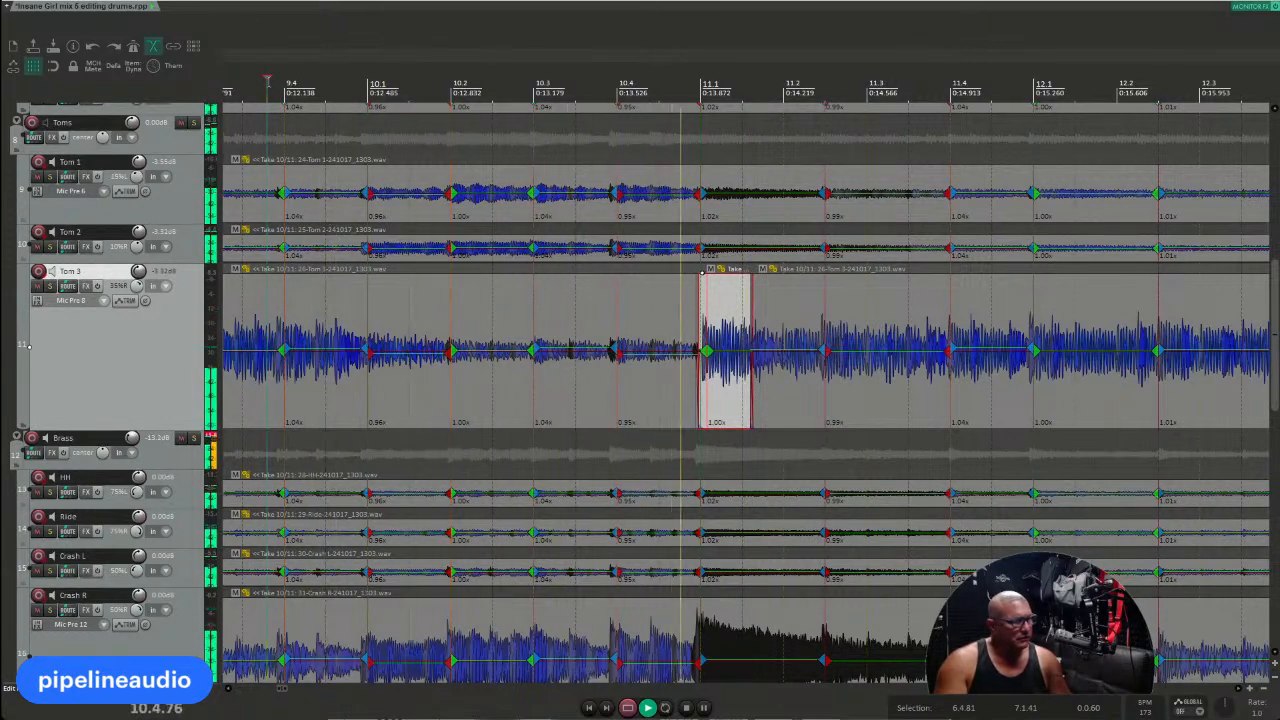
key(space)
key(space)
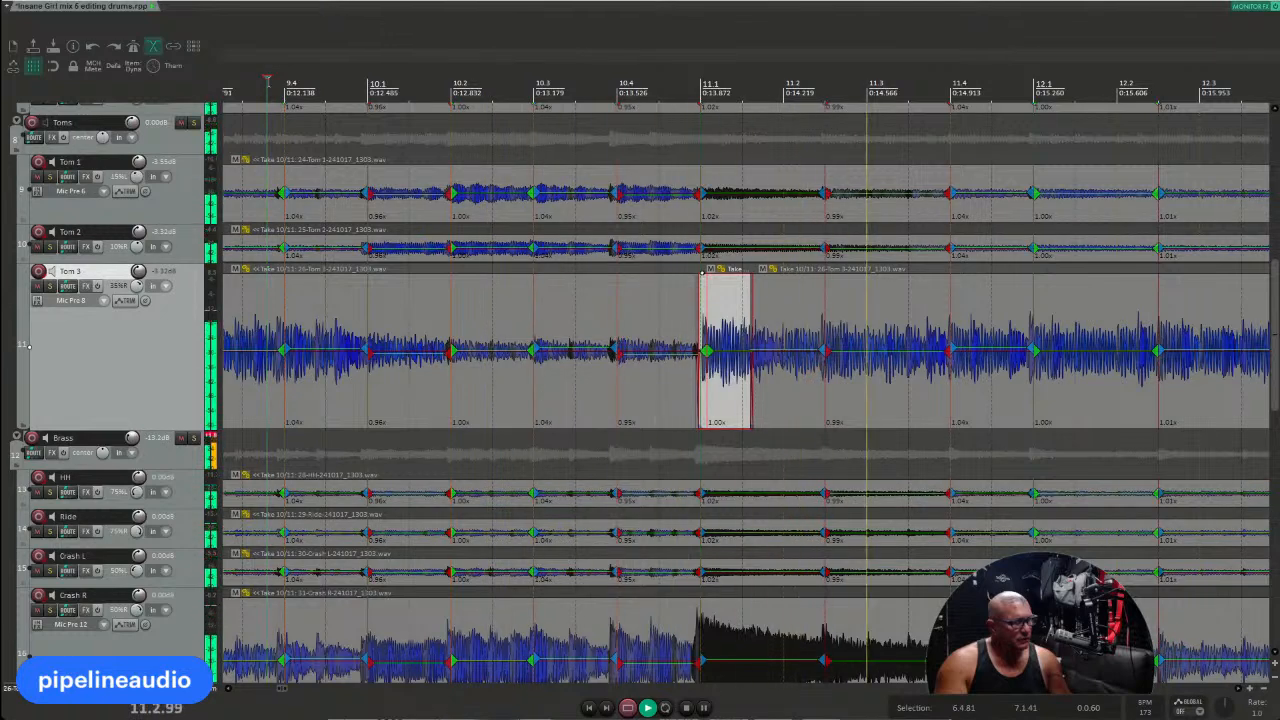
key(space)
key(space)
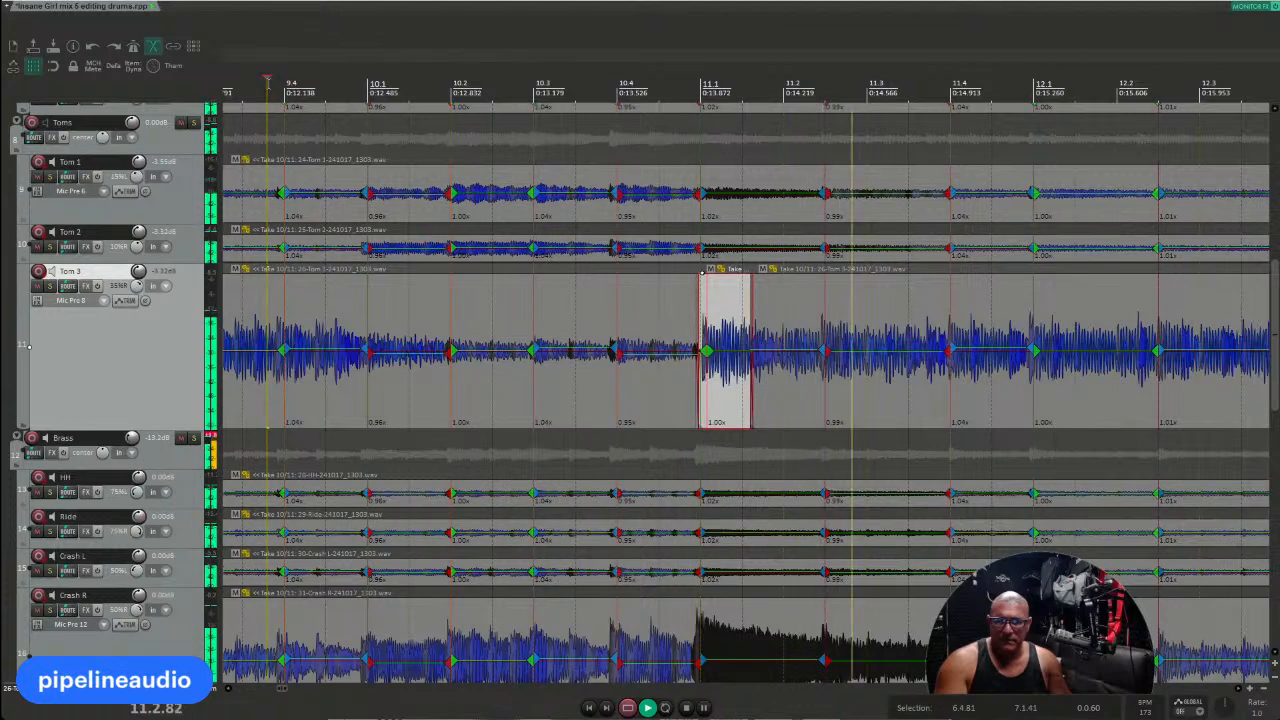
key(space)
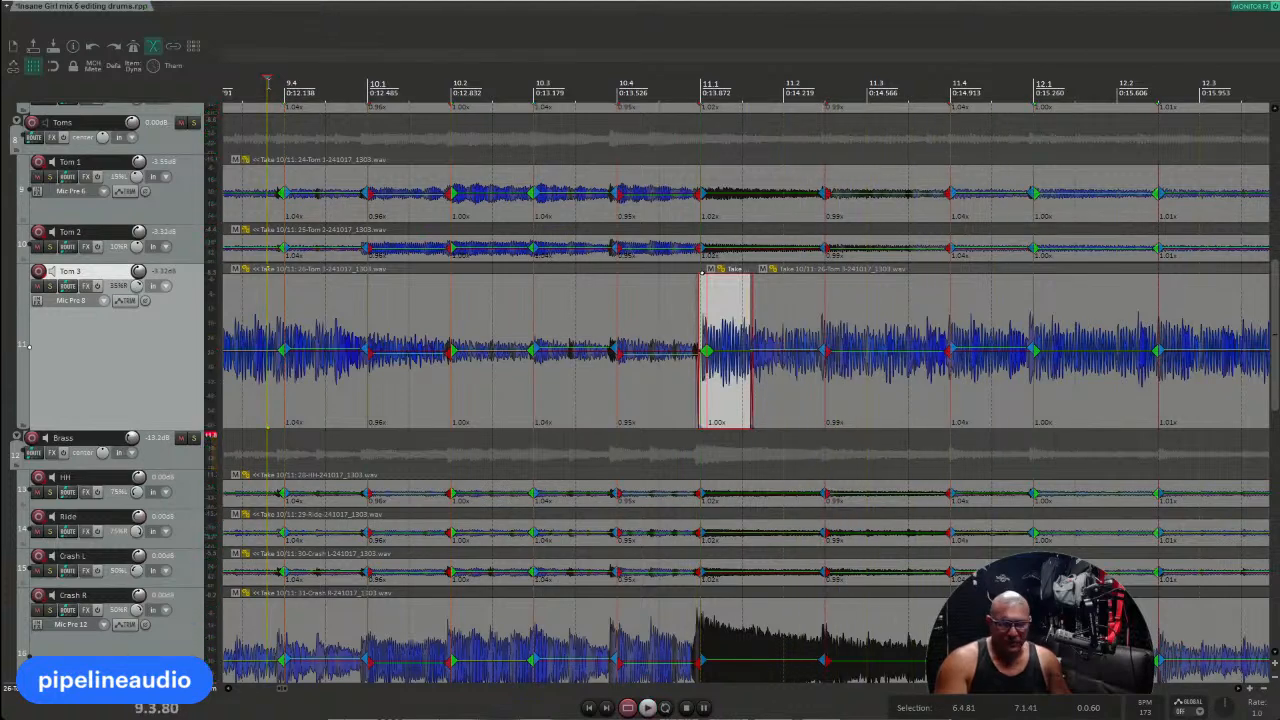
Step: Undo the pasted hit, trim and split on Tom 3, and replay the fill from 9.3.80
key(ctrl+z)
key(ctrl+z)
key(ctrl+z)
key(ctrl+z)
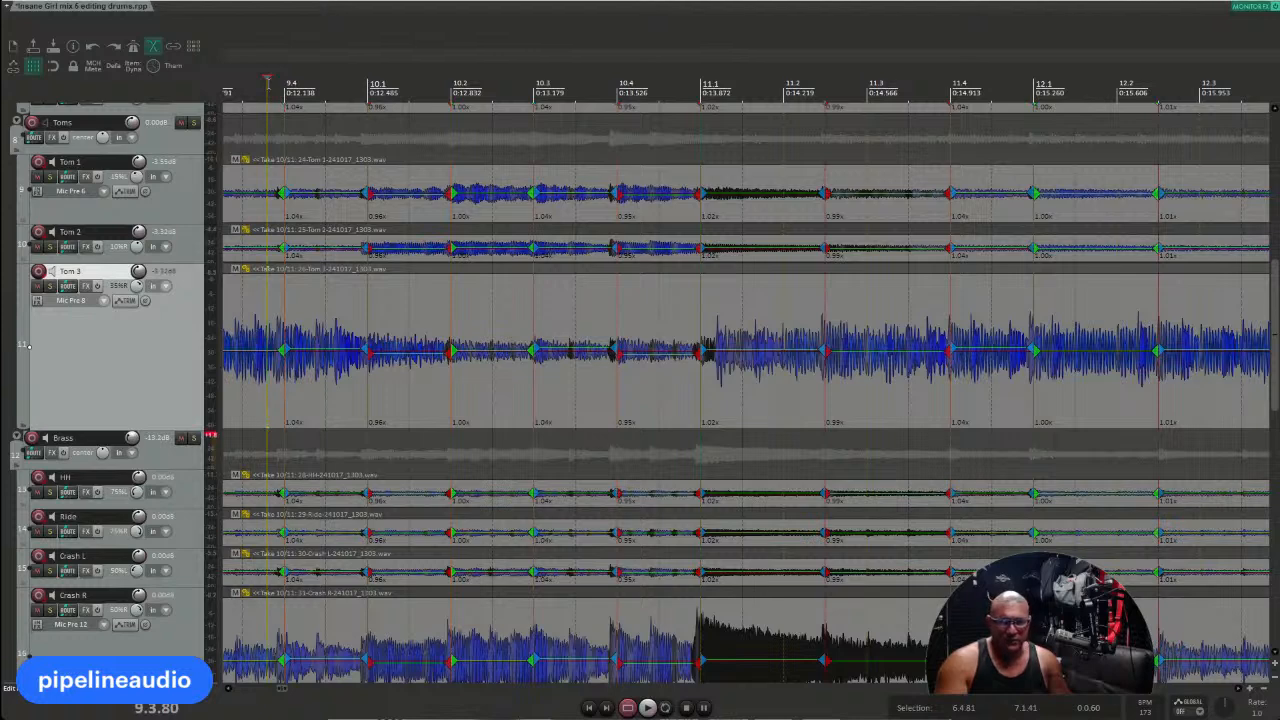
key(space)
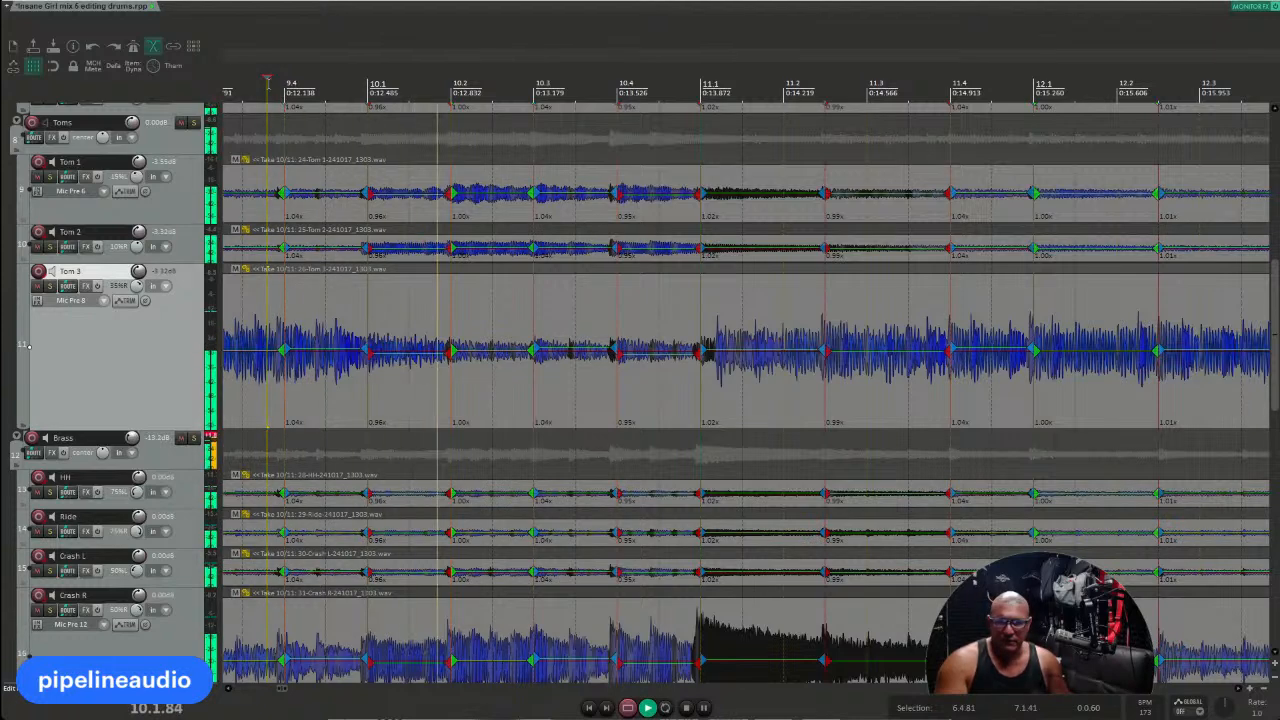
key(space)
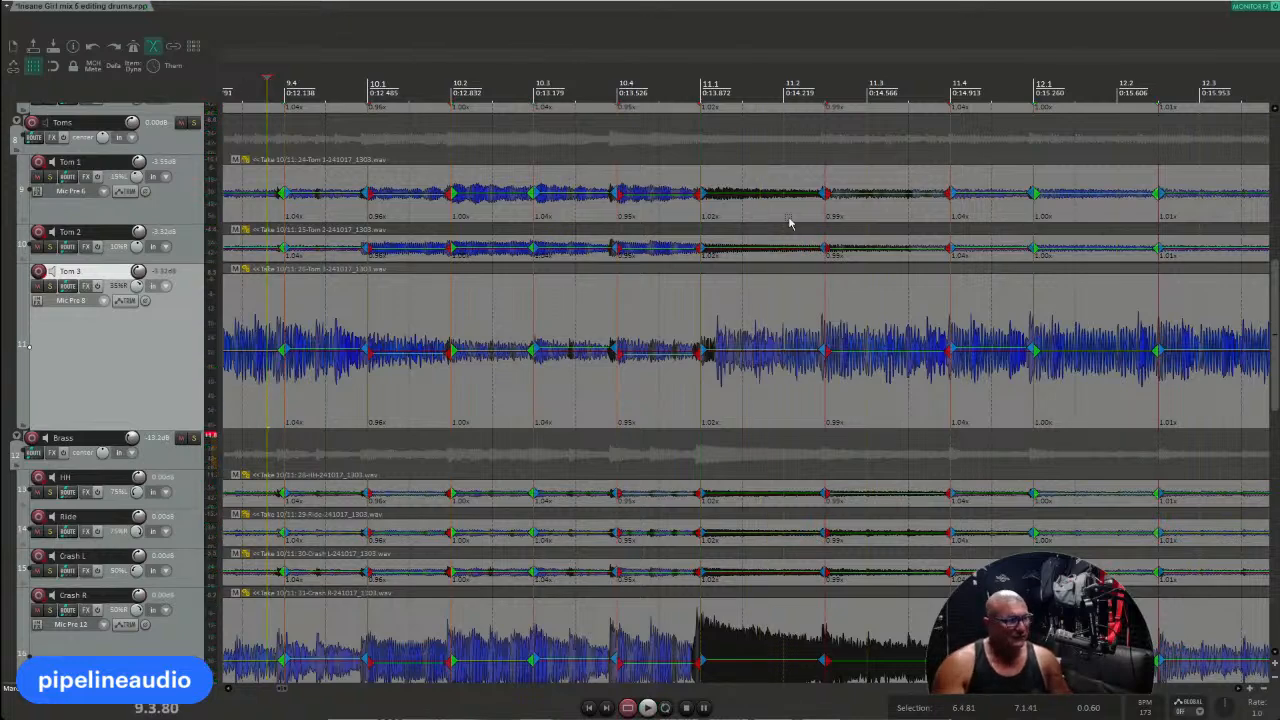
Step: Add the VST3 Trigger 2 (Steven Slate) plug-in to the kick track
scroll(788, 222, down, 8)
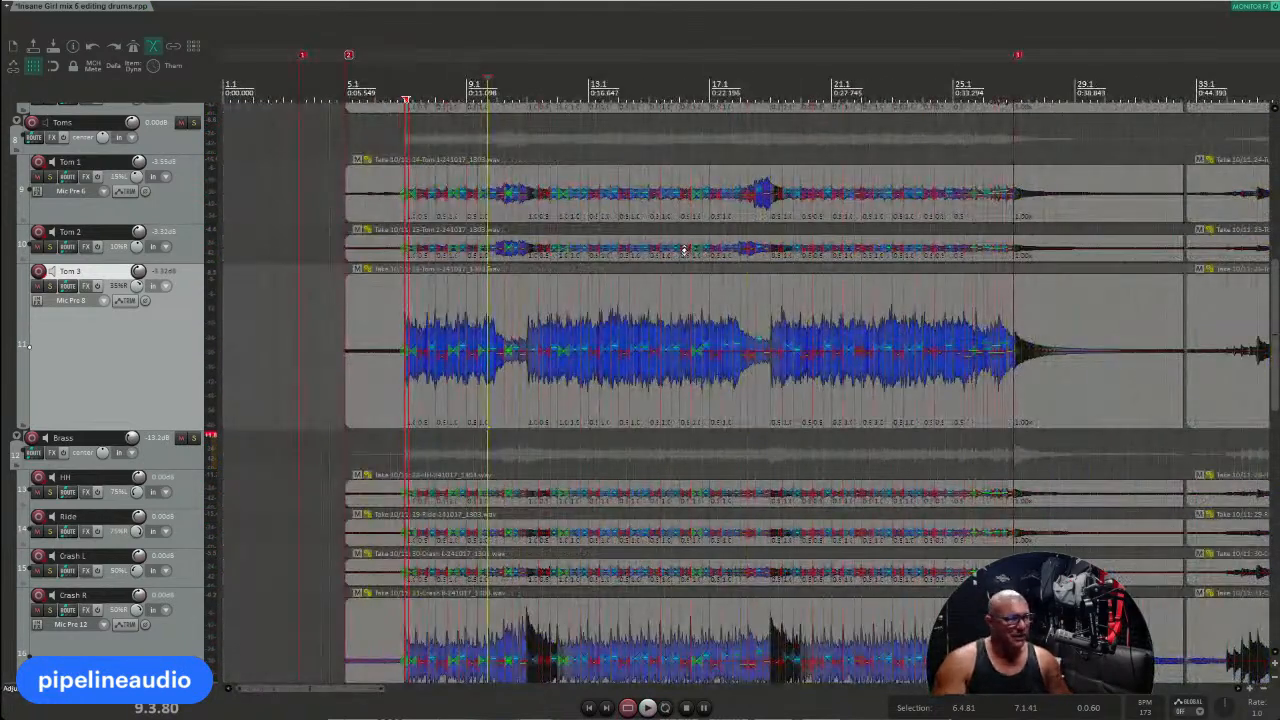
scroll(160, 336, up, 3)
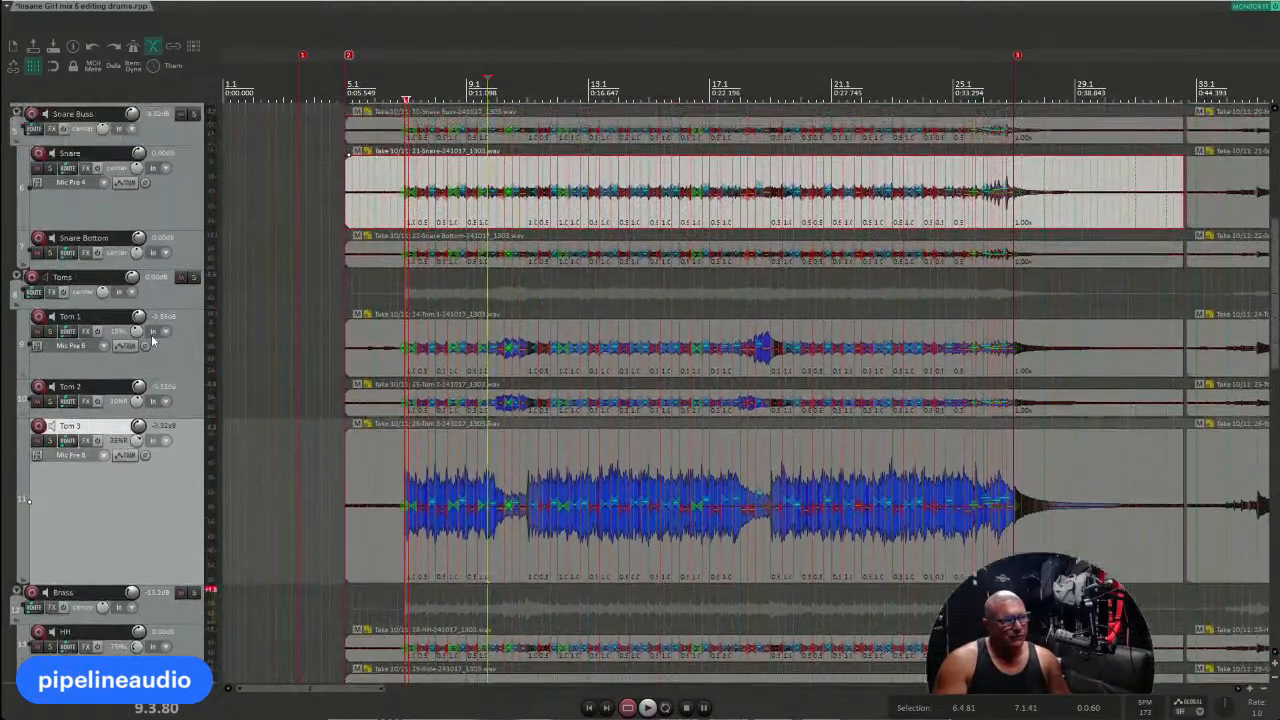
scroll(155, 343, up, 1)
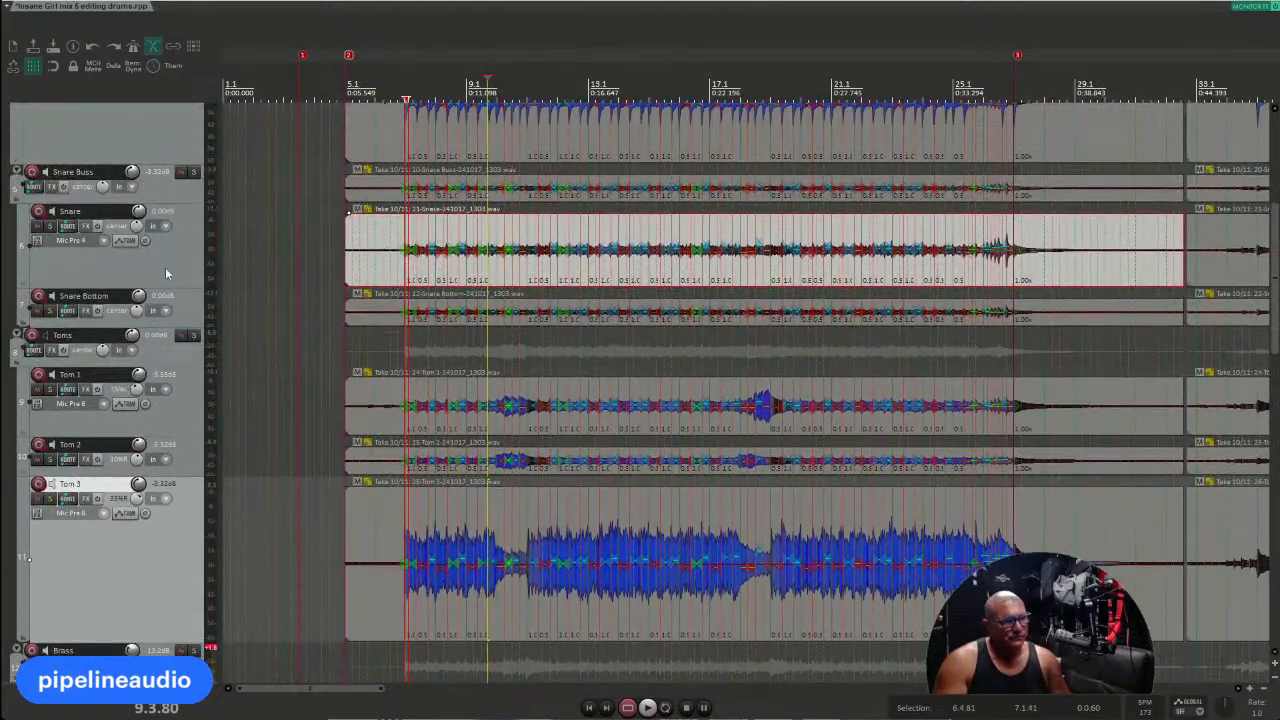
scroll(165, 267, up, 4)
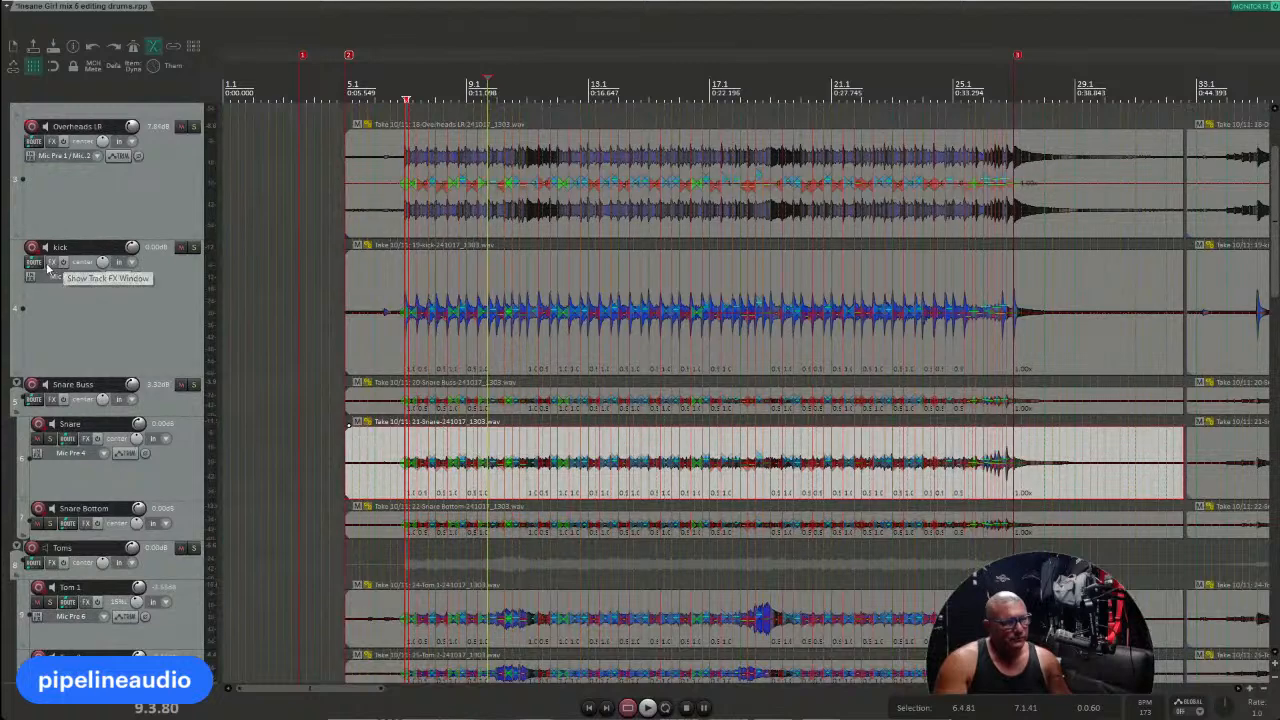
click(49, 265)
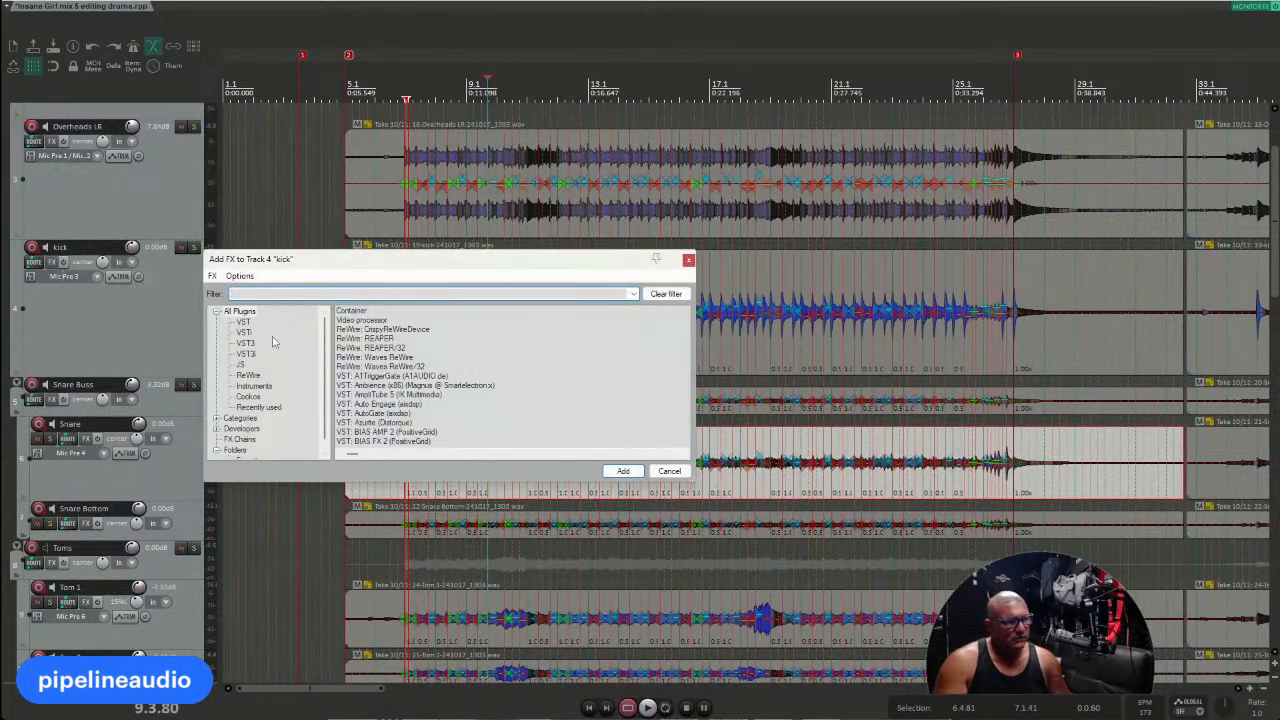
text(trige)
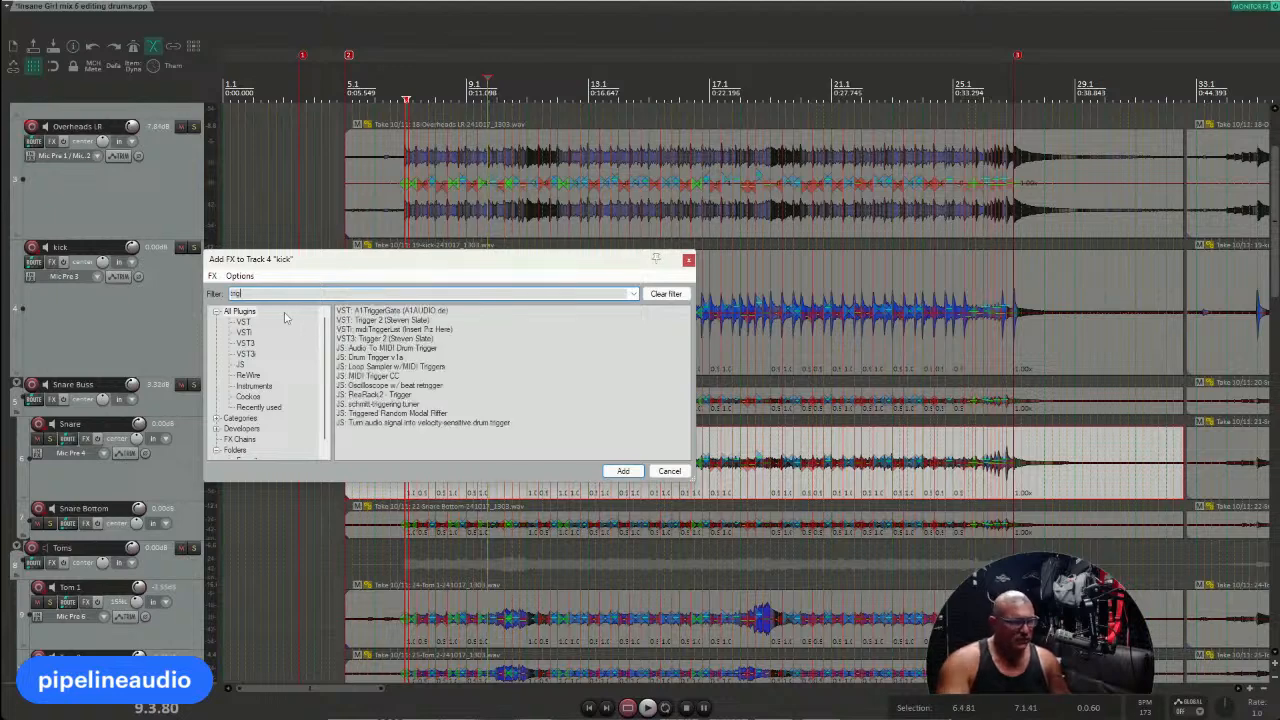
click(373, 339)
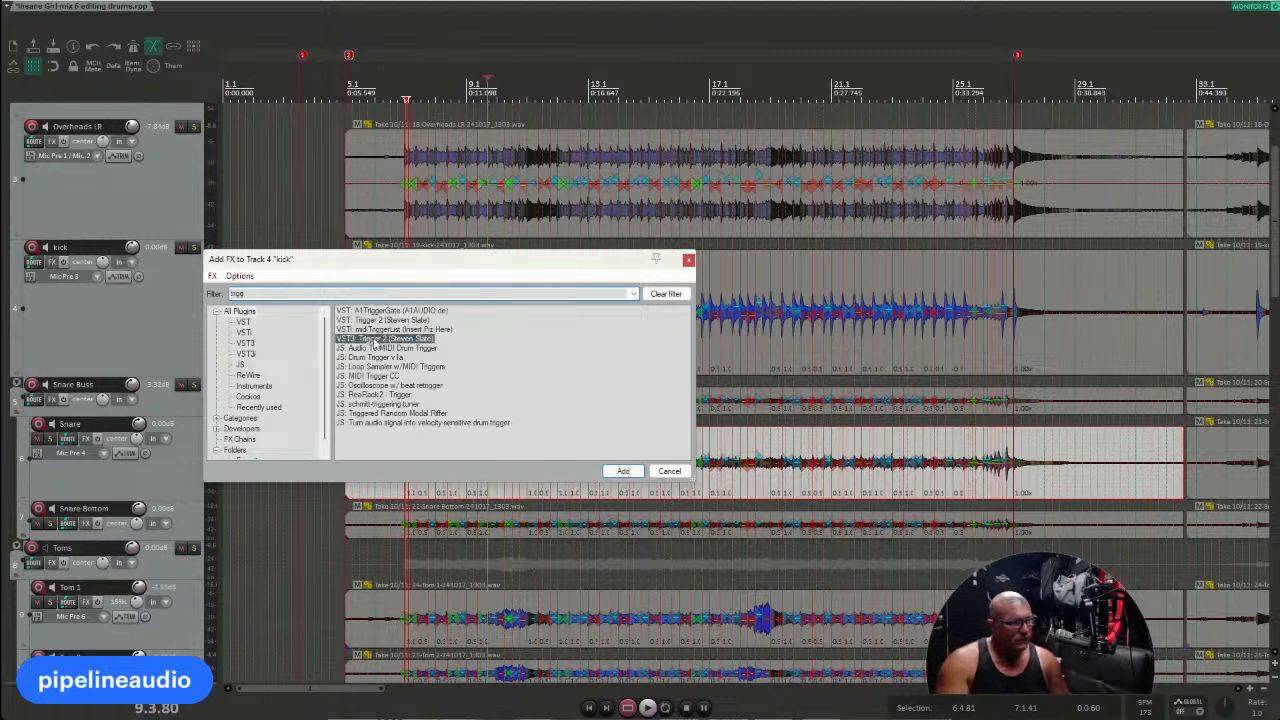
double_click(373, 339)
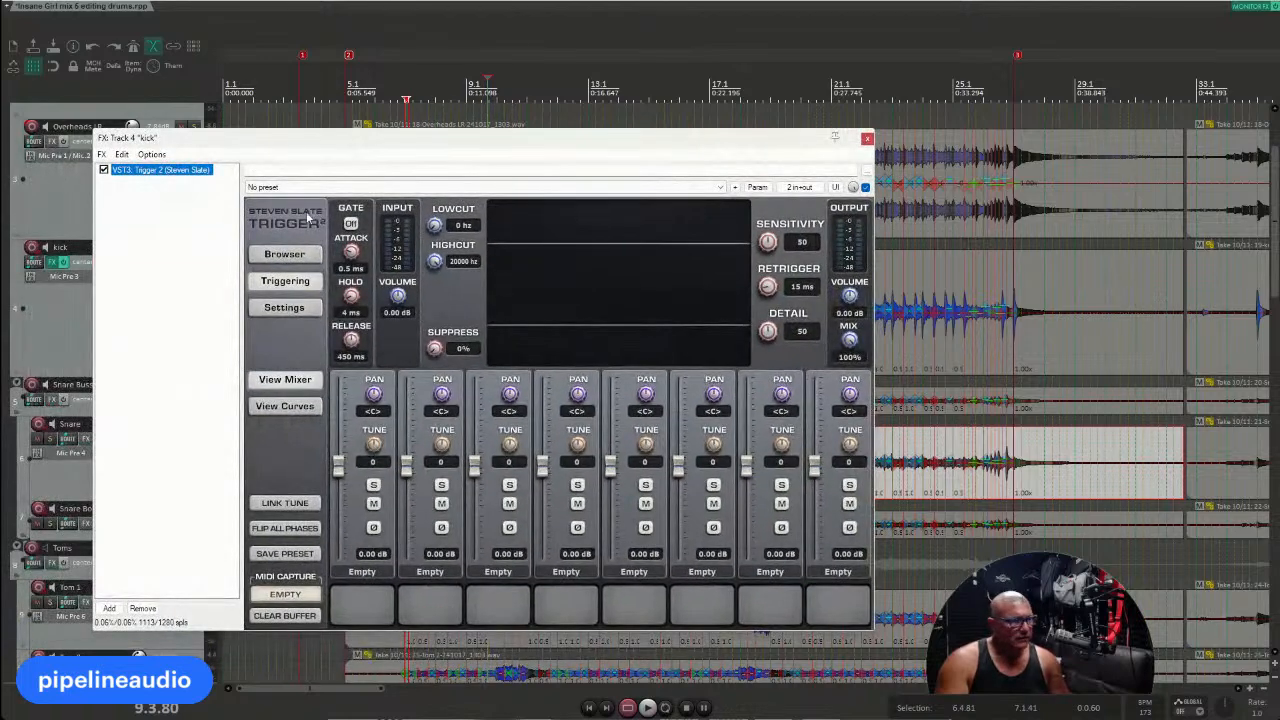
Step: Load the No Hero Kick preset in Trigger 2 and close the kick track's effects window
click(322, 188)
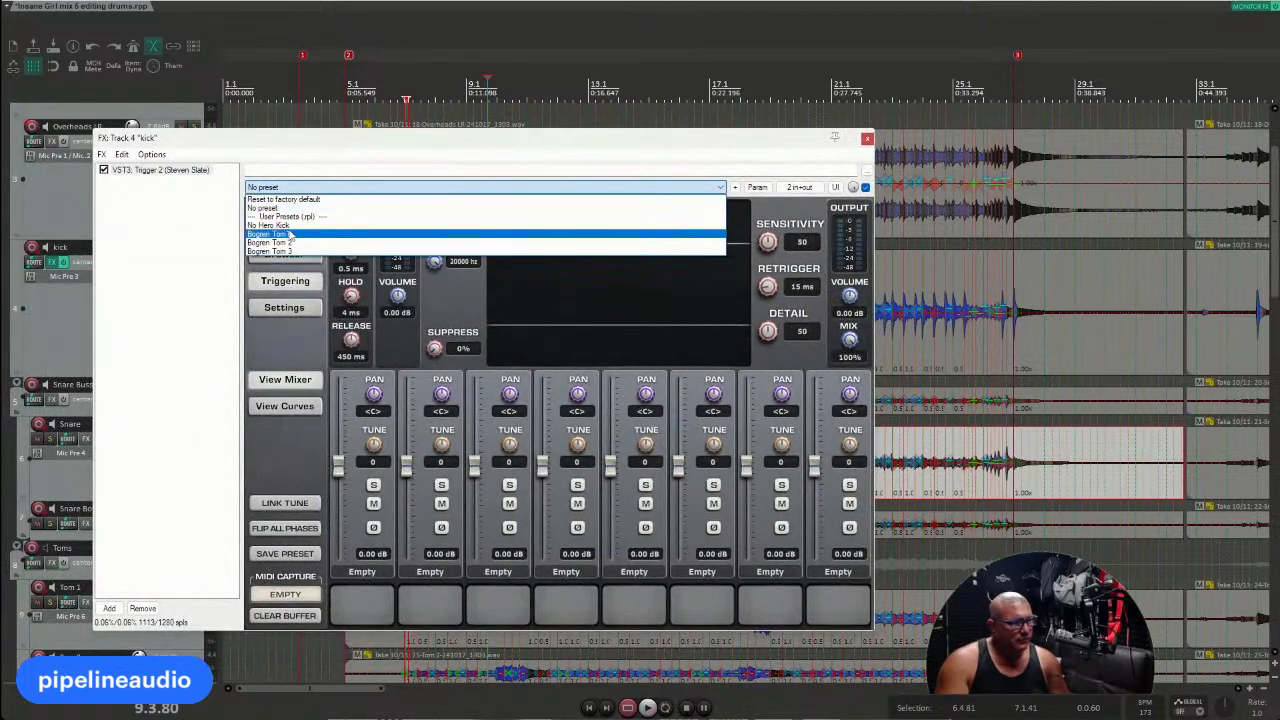
click(287, 226)
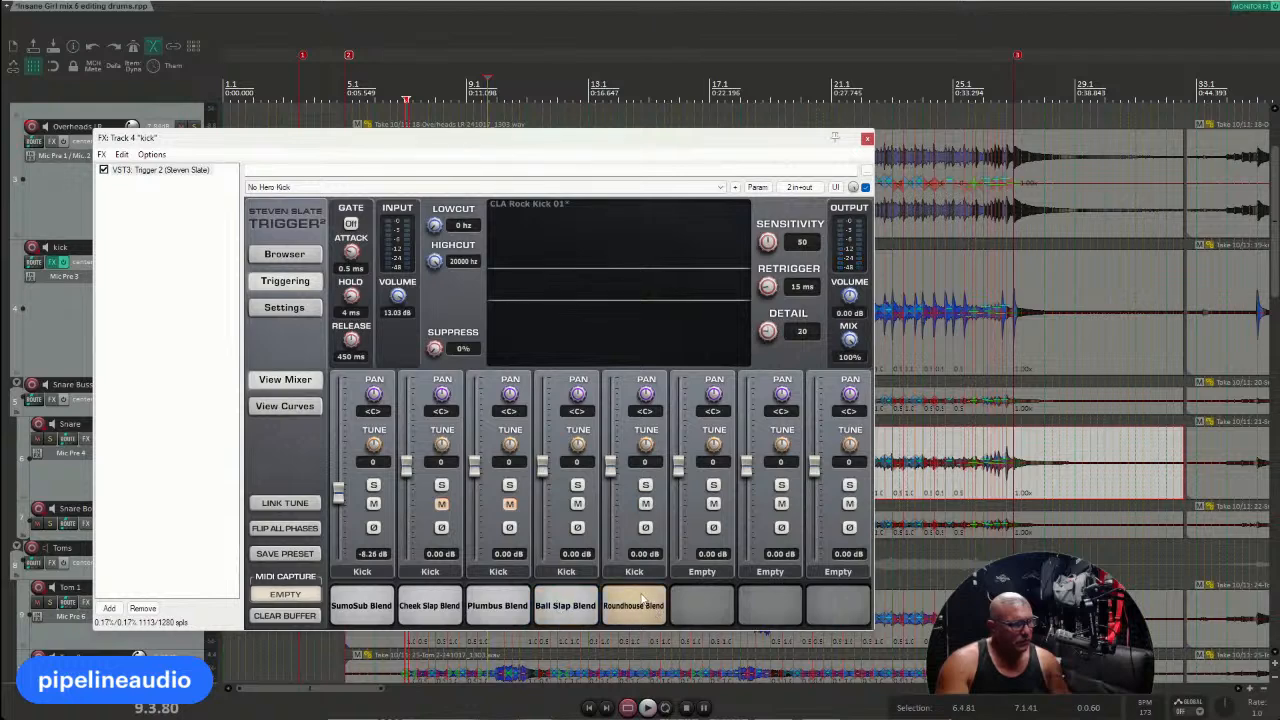
click(867, 138)
Step: Play the opening of the drum take to hear the triggered kick
click(379, 350)
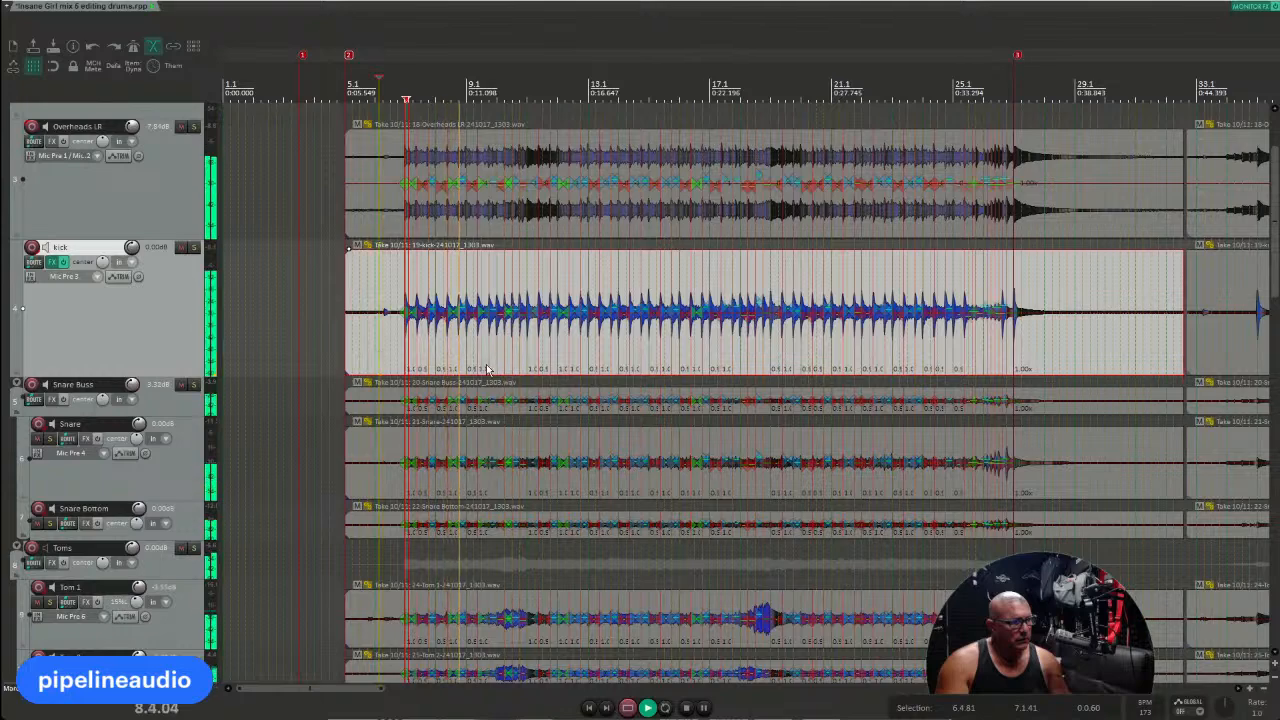
click(463, 347)
key(space)
scroll(463, 347, up, 7)
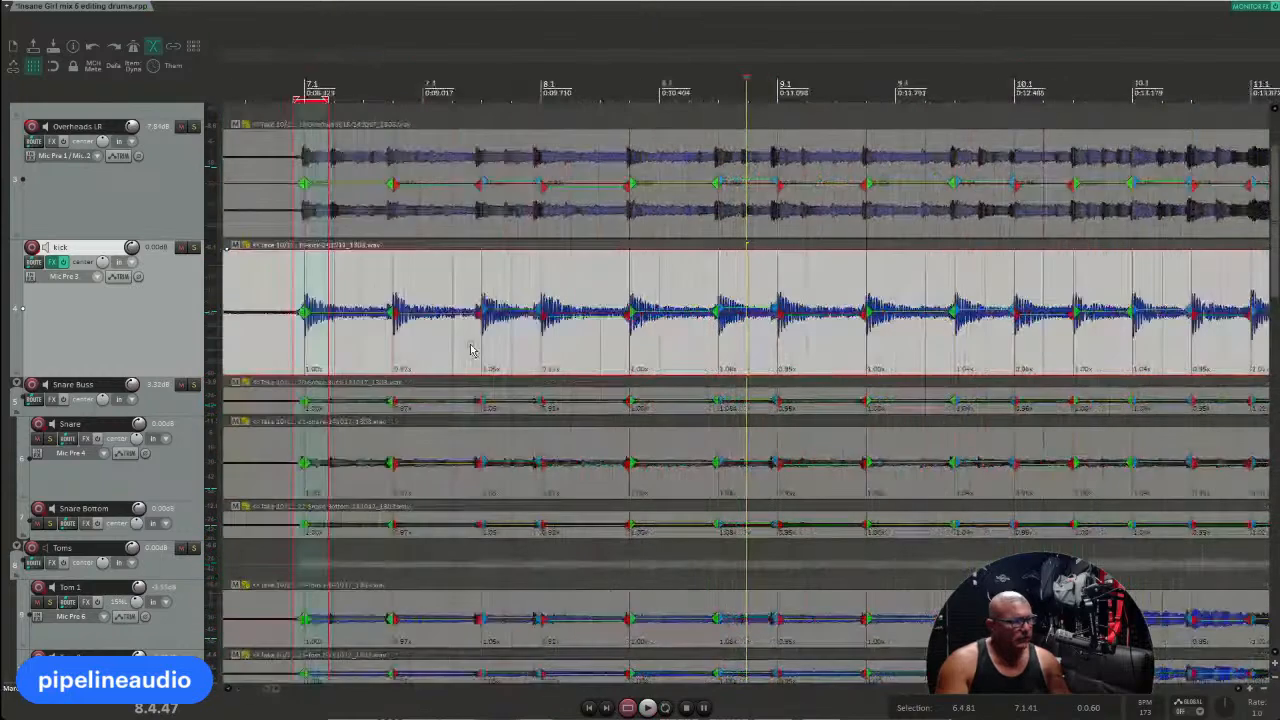
Step: Play from 6.4.72 with the kick's Trigger 2 window open to watch the hit detection
click(289, 350)
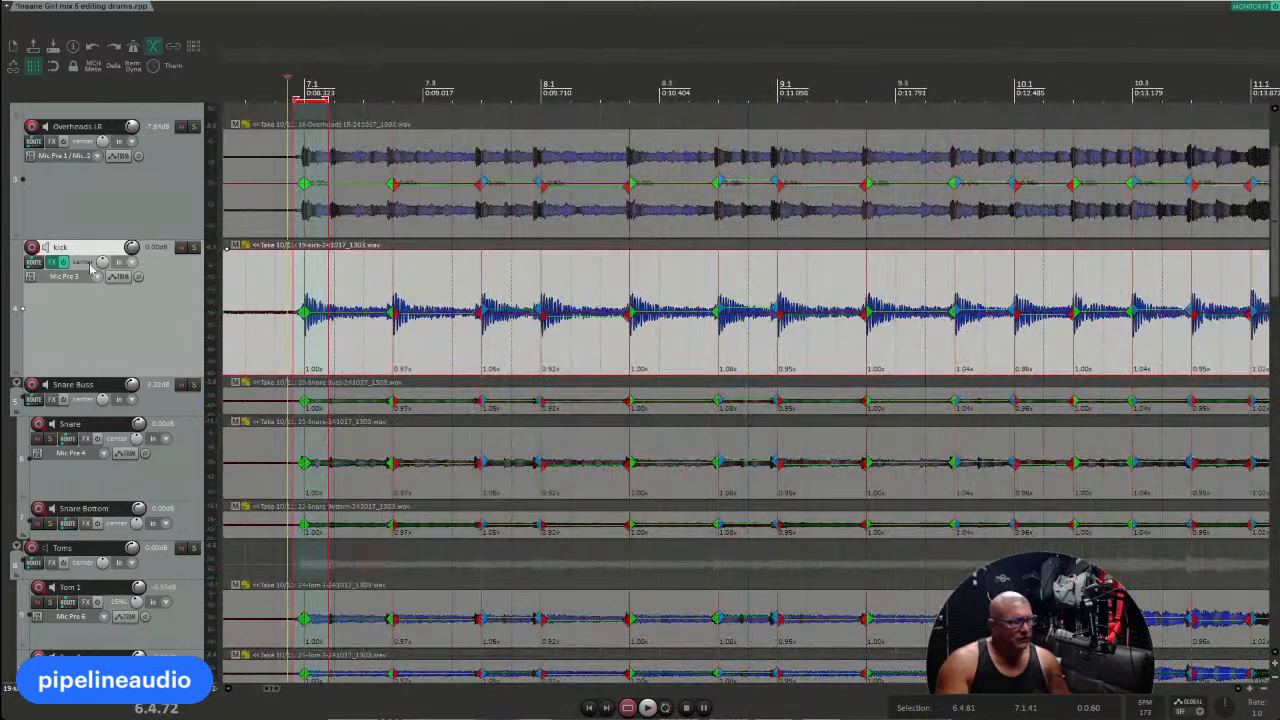
click(50, 263)
drag(491, 149, 912, 318)
key(space)
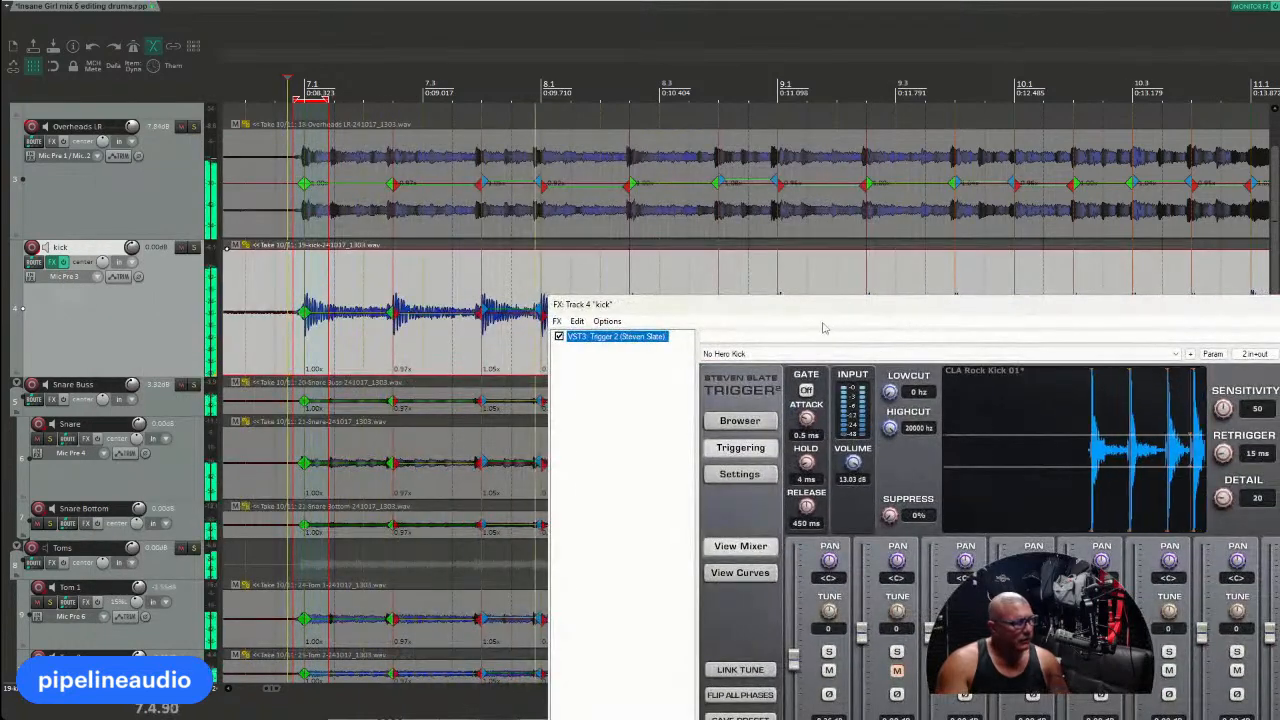
key(space)
Step: Set Trigger 2's Detail to 50 and reset its input volume to 0.00 dB
drag(891, 305, 596, 254)
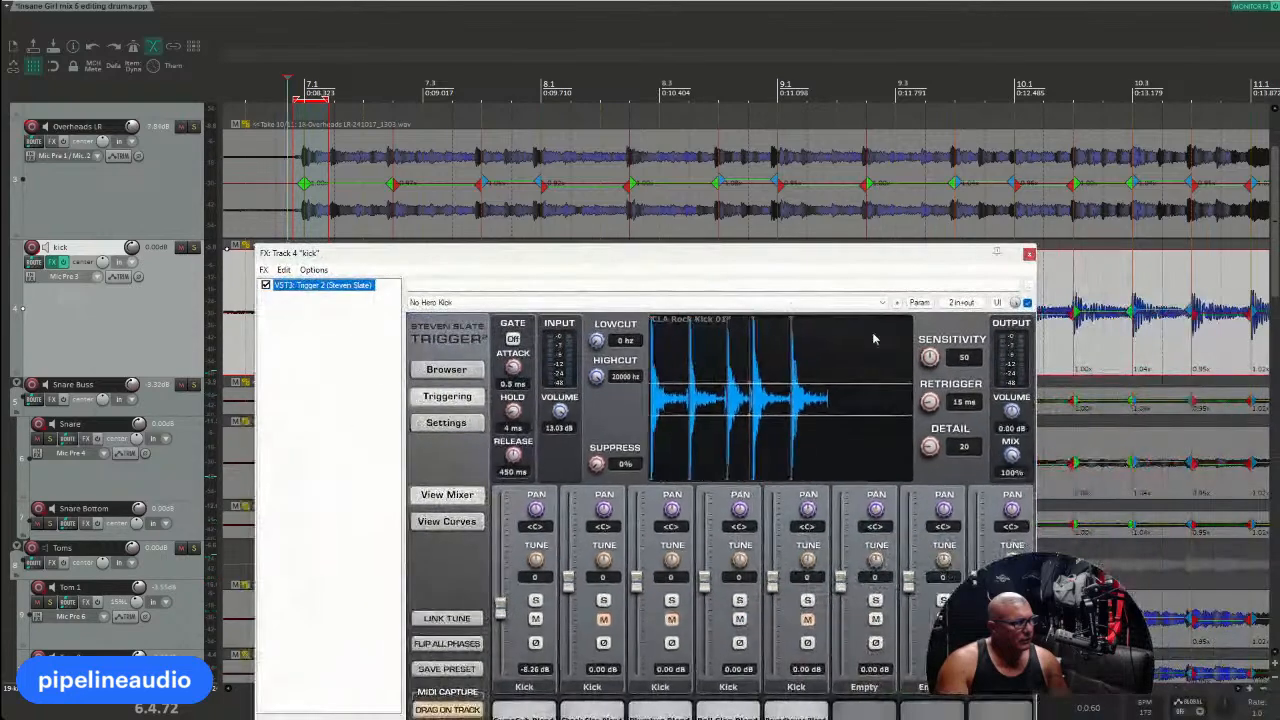
drag(929, 446, 929, 418)
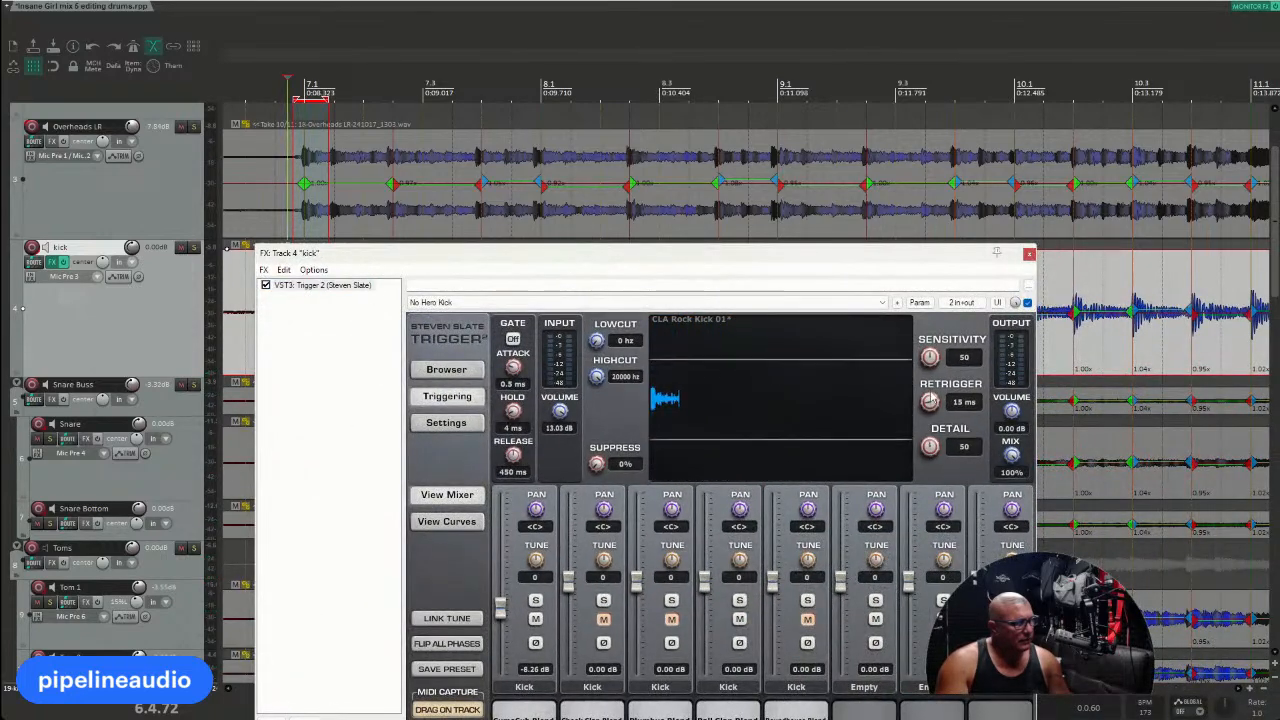
drag(502, 259, 652, 375)
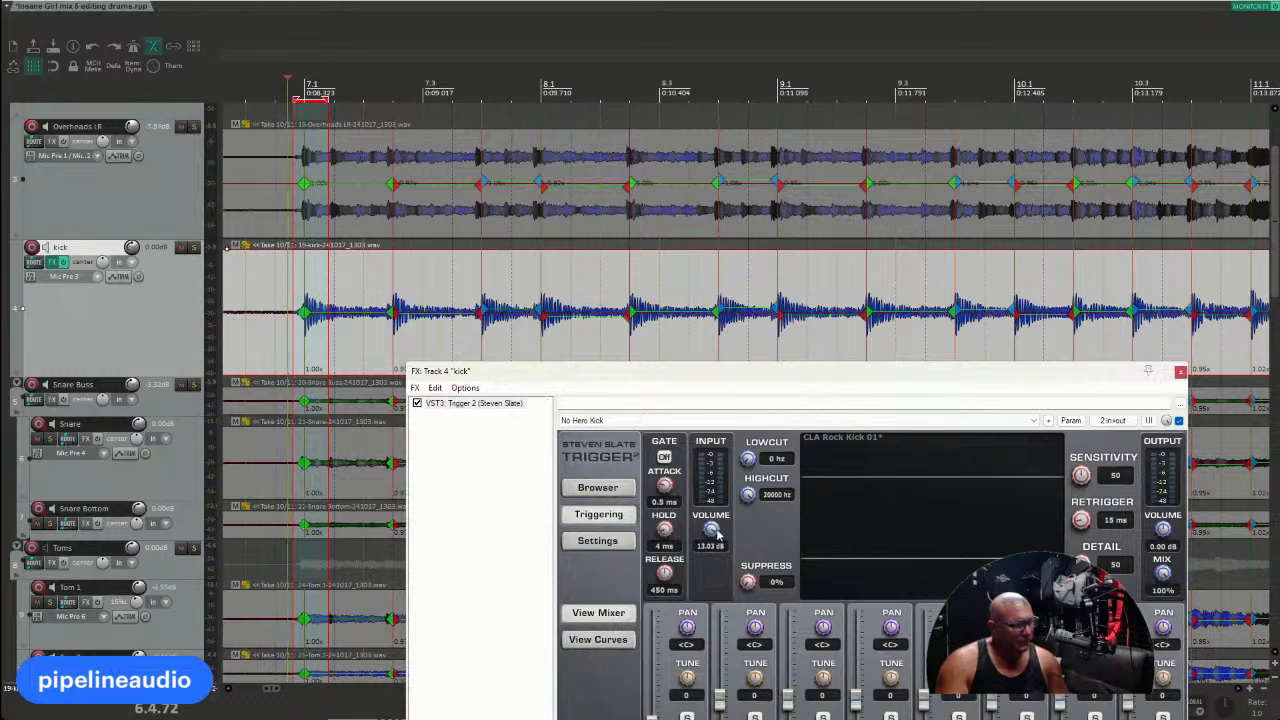
double_click(716, 536)
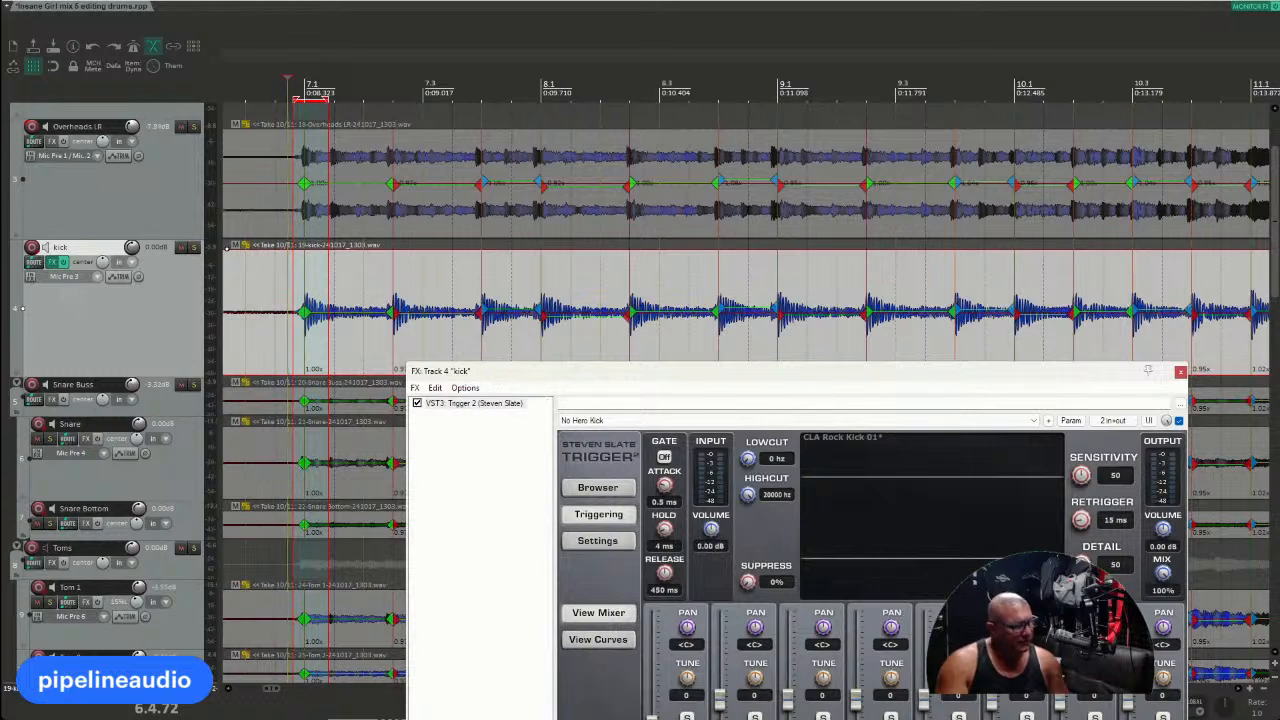
Step: Lower Trigger 2's Detail to 17 while playing from 6.4.72, and close the effects window
key(space)
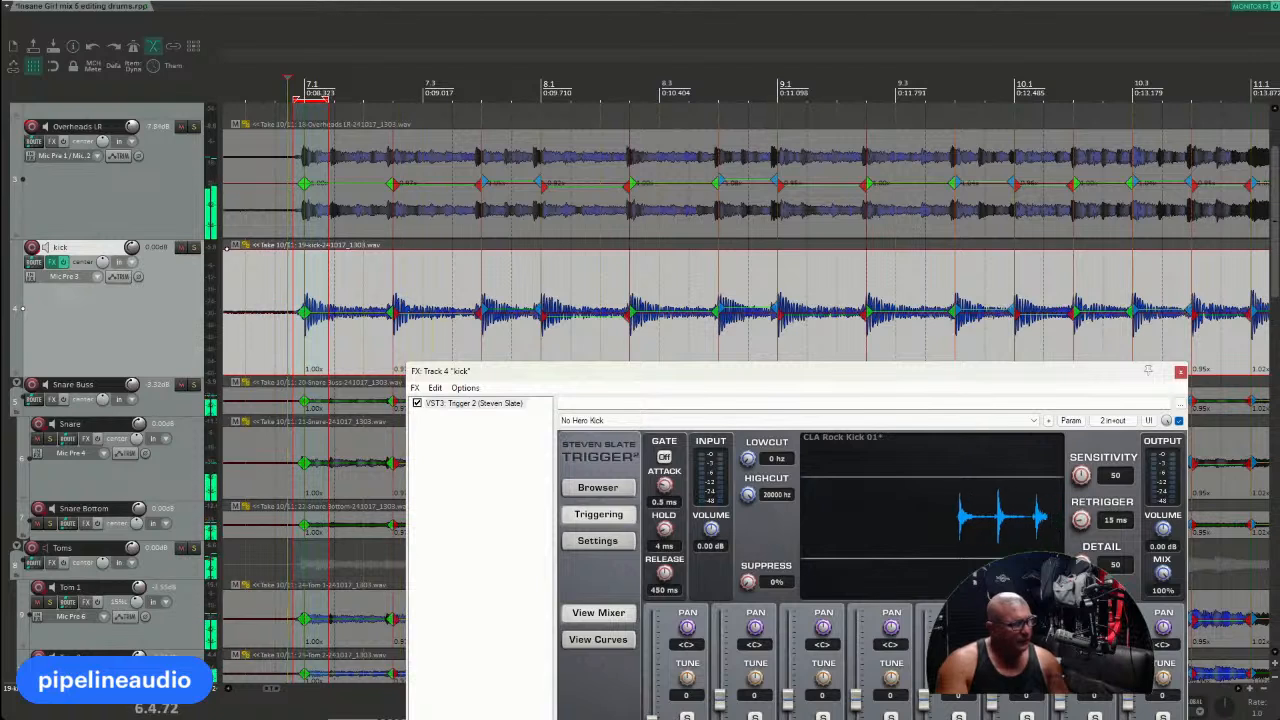
drag(1081, 564, 1081, 600)
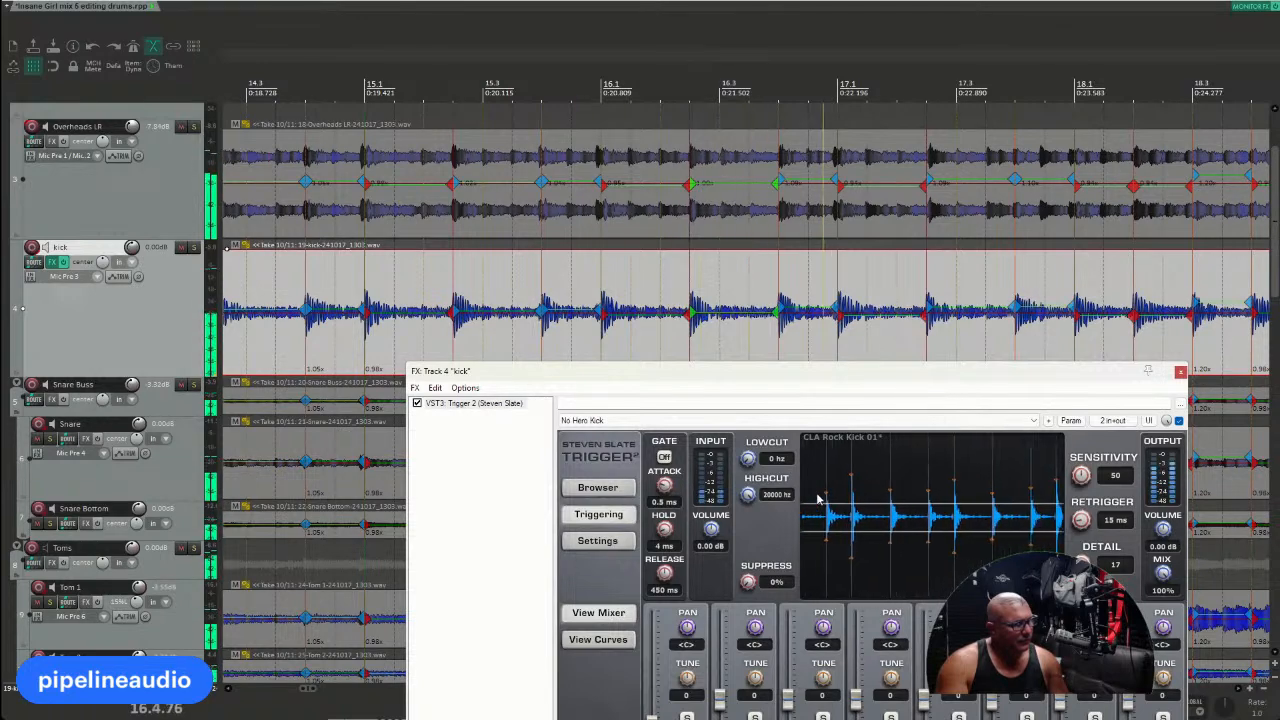
click(1180, 372)
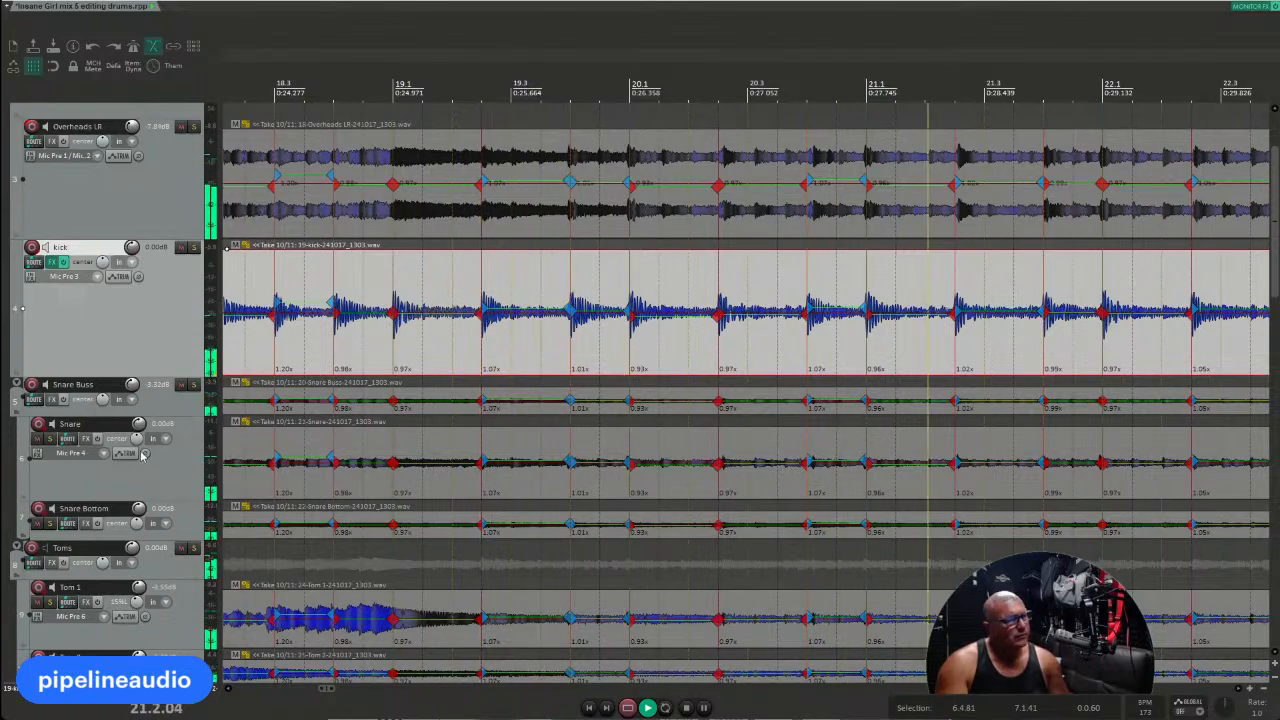
Step: Listen to the rest of the edited section, and replay its beginning from 6.2.53
scroll(457, 349, down, 5)
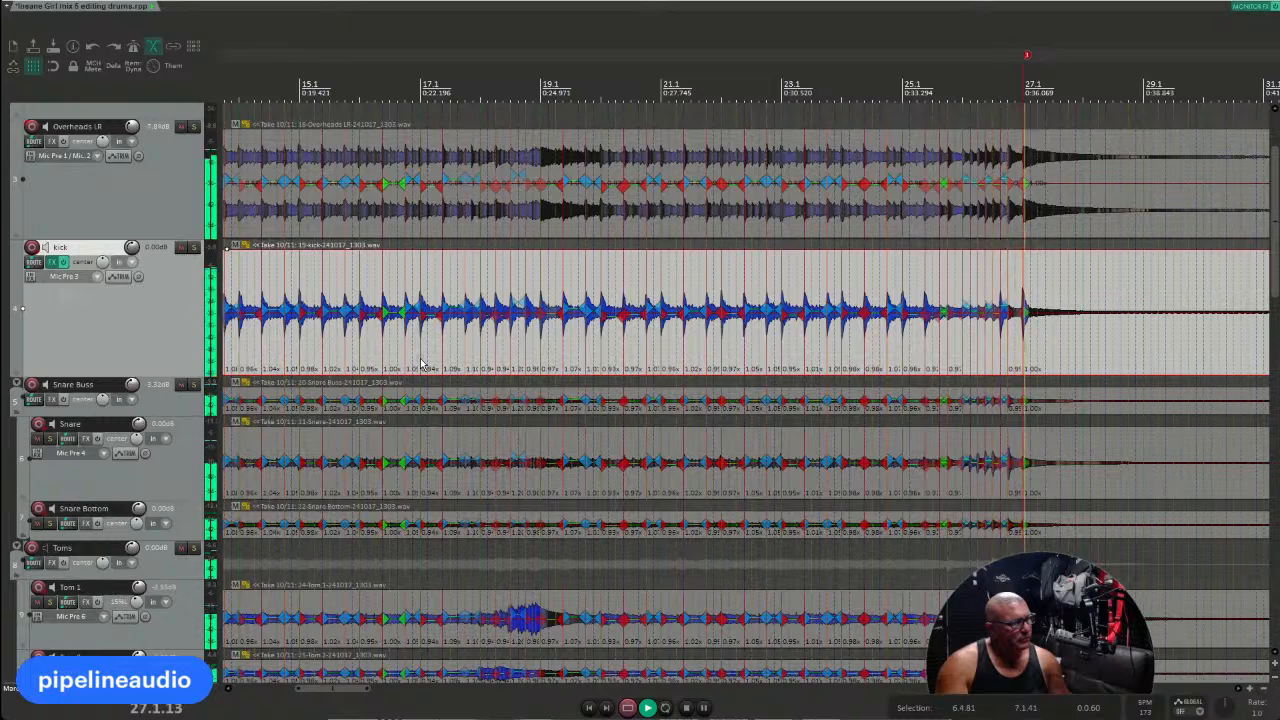
scroll(533, 352, down, 5)
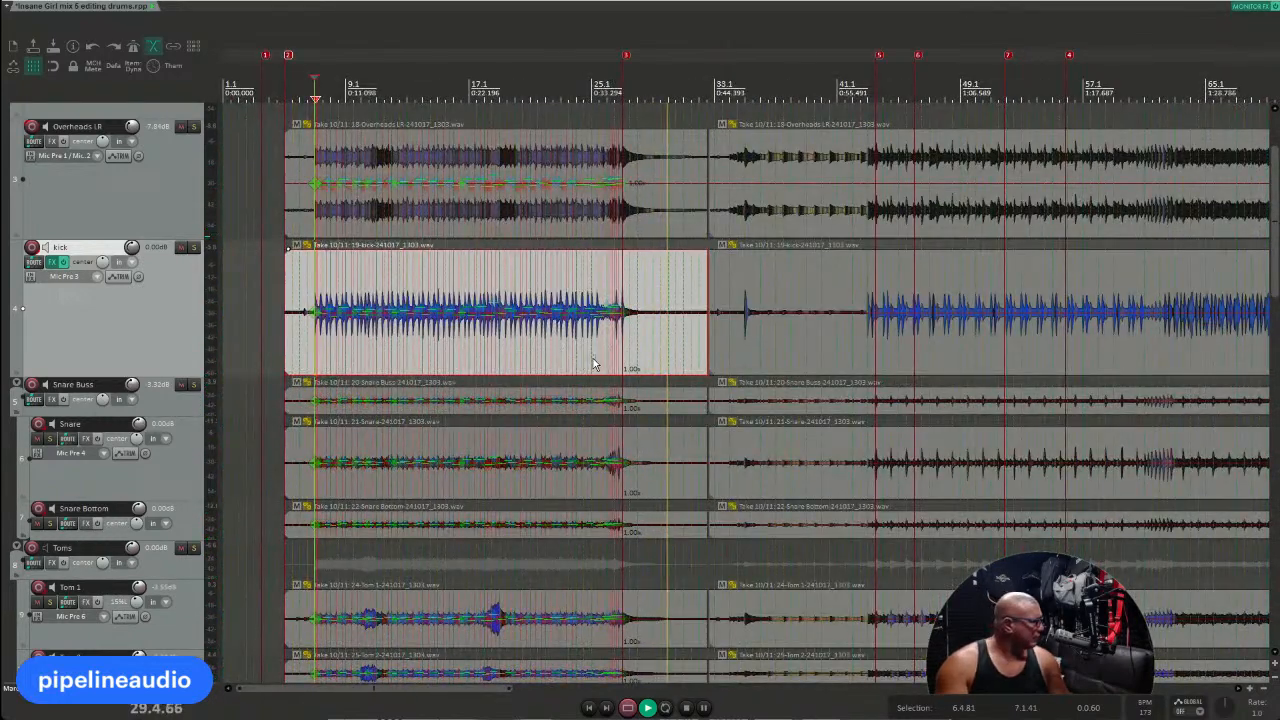
click(305, 354)
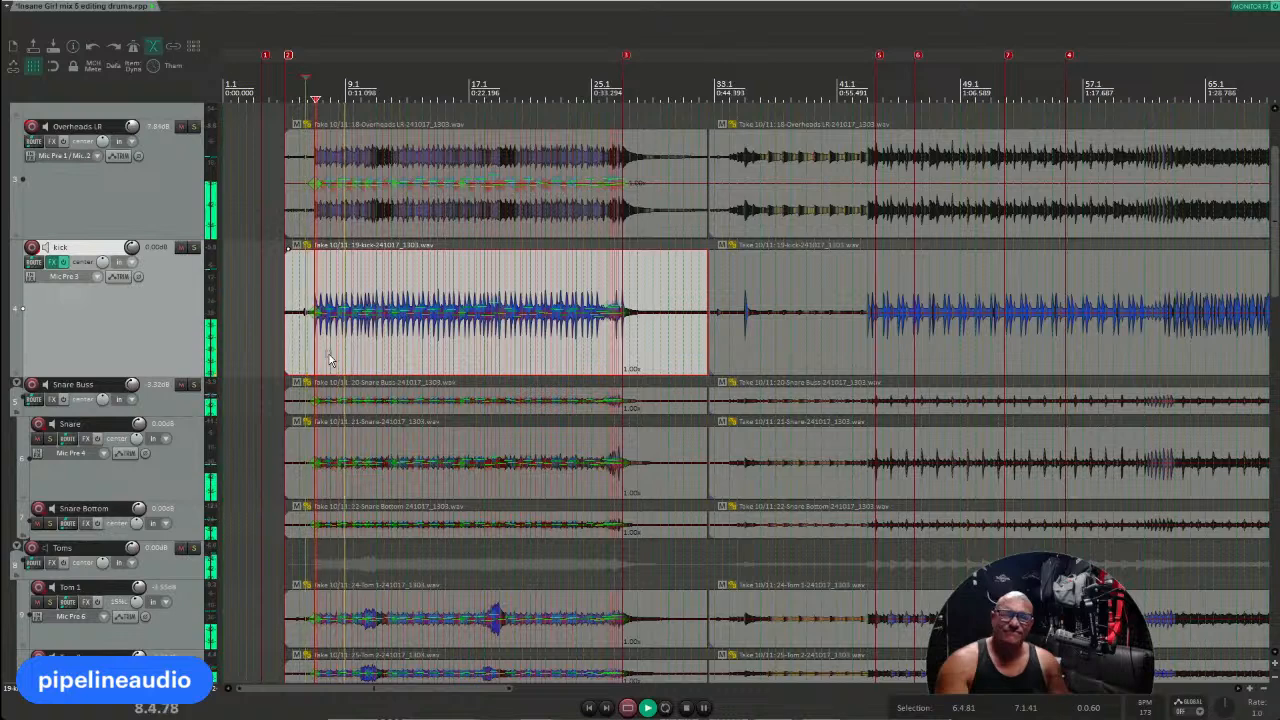
key(space)
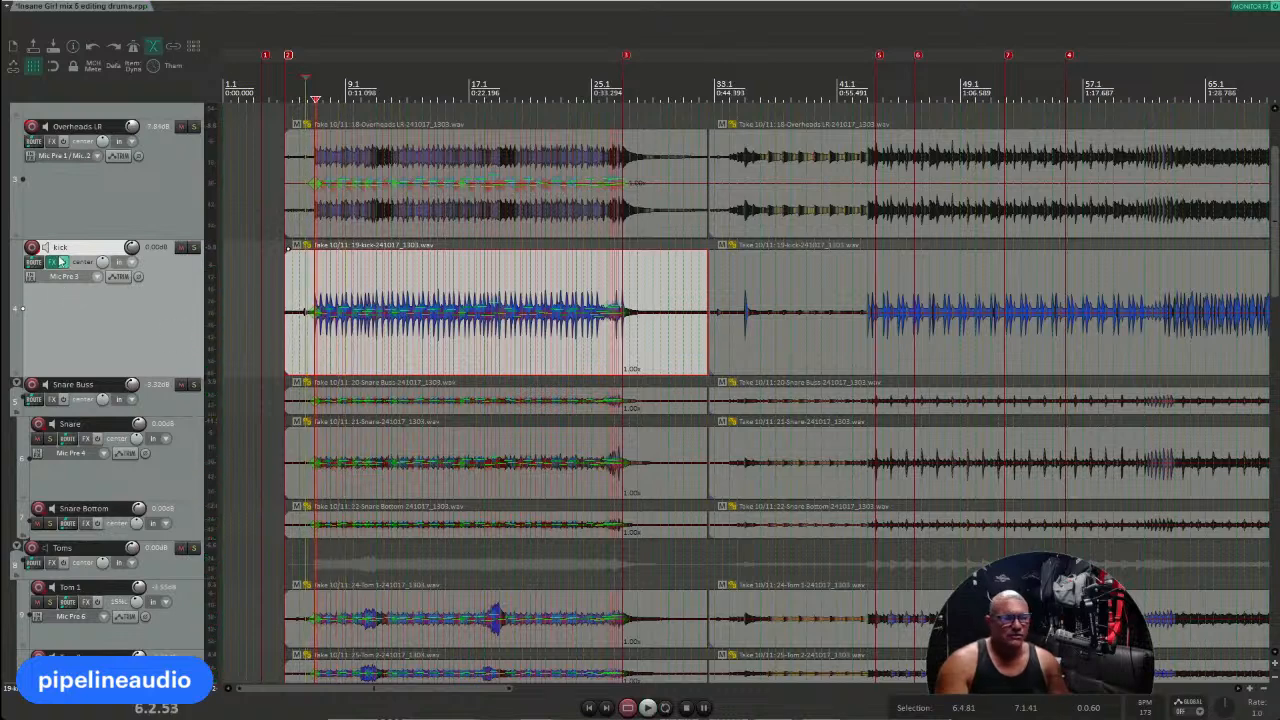
Step: Open the kick track's Trigger 2 window and check its list of saved presets
click(51, 262)
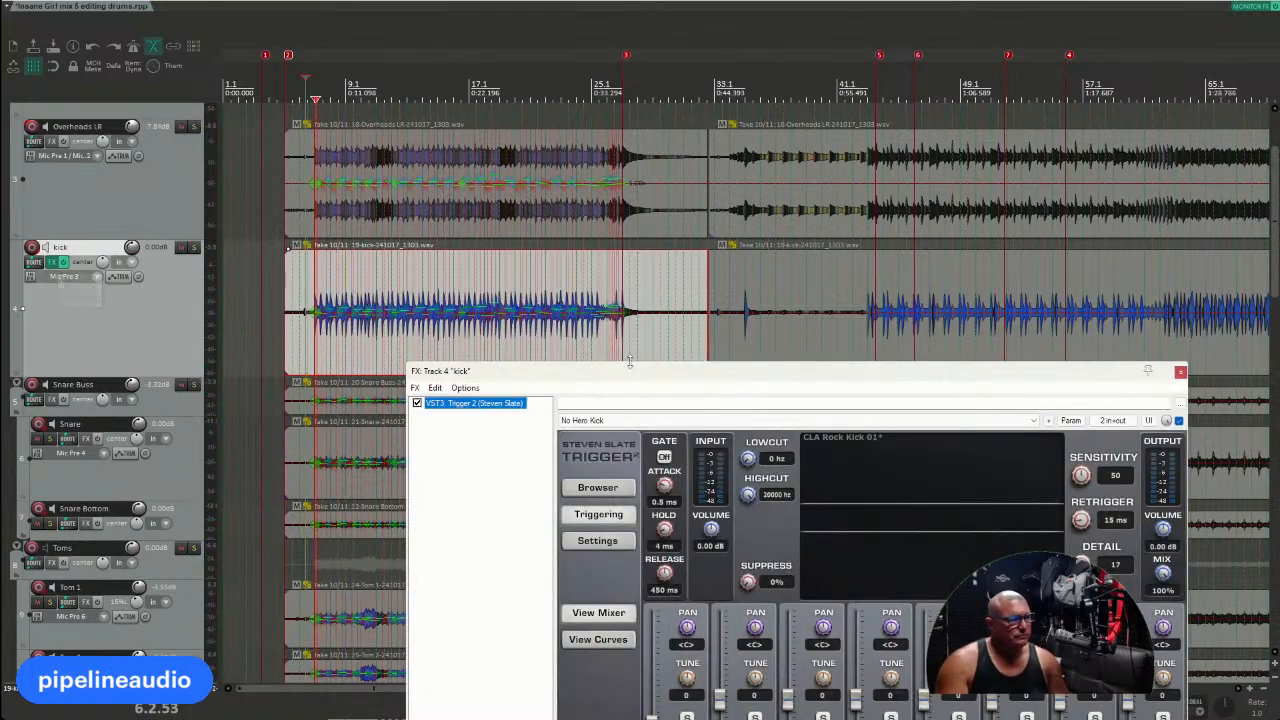
drag(596, 374, 318, 166)
click(405, 213)
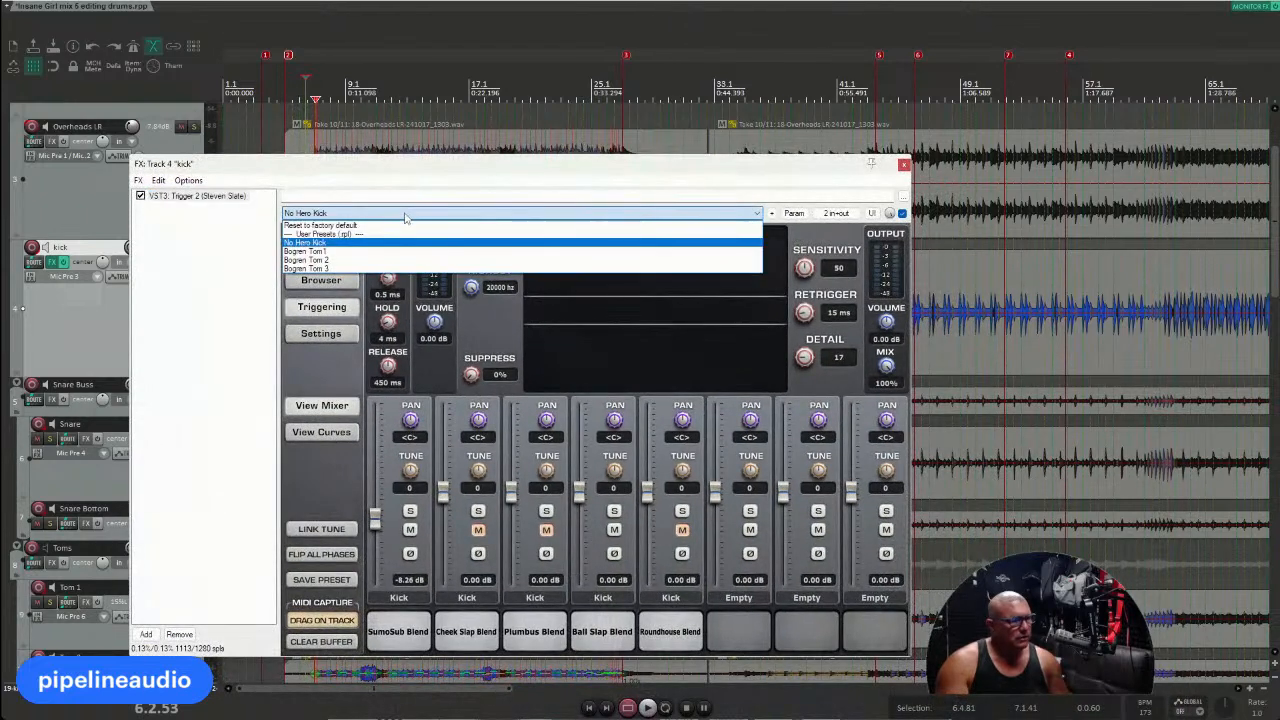
click(376, 192)
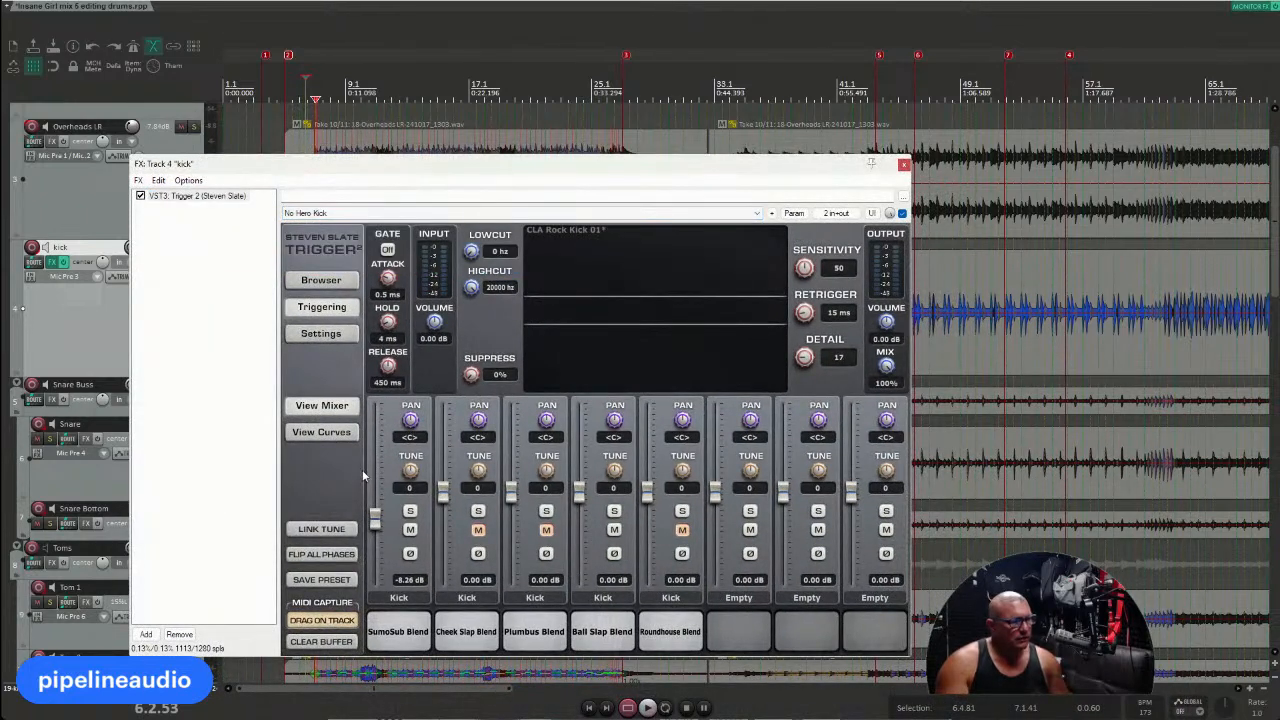
Step: Browse Trigger 2's sample library through the Trigger2 Deluxe, Trigger2 Kicks and Trigger2 Core Presets folders
click(332, 285)
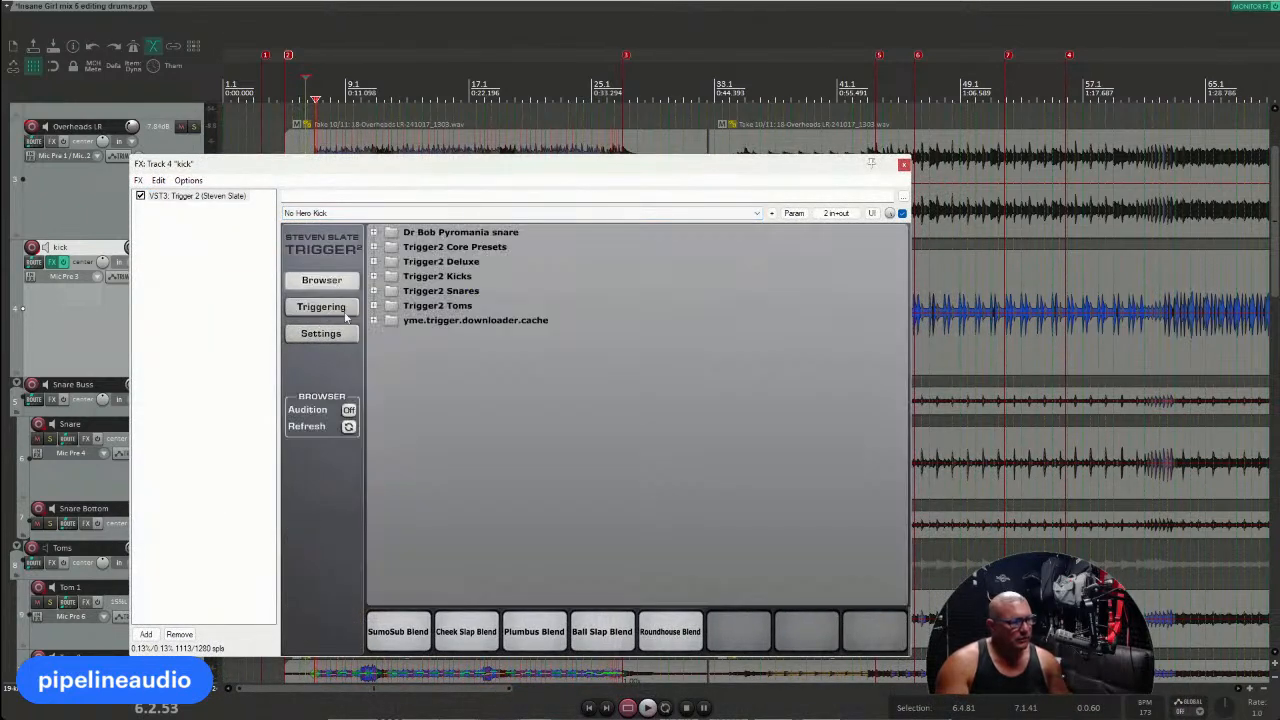
click(374, 262)
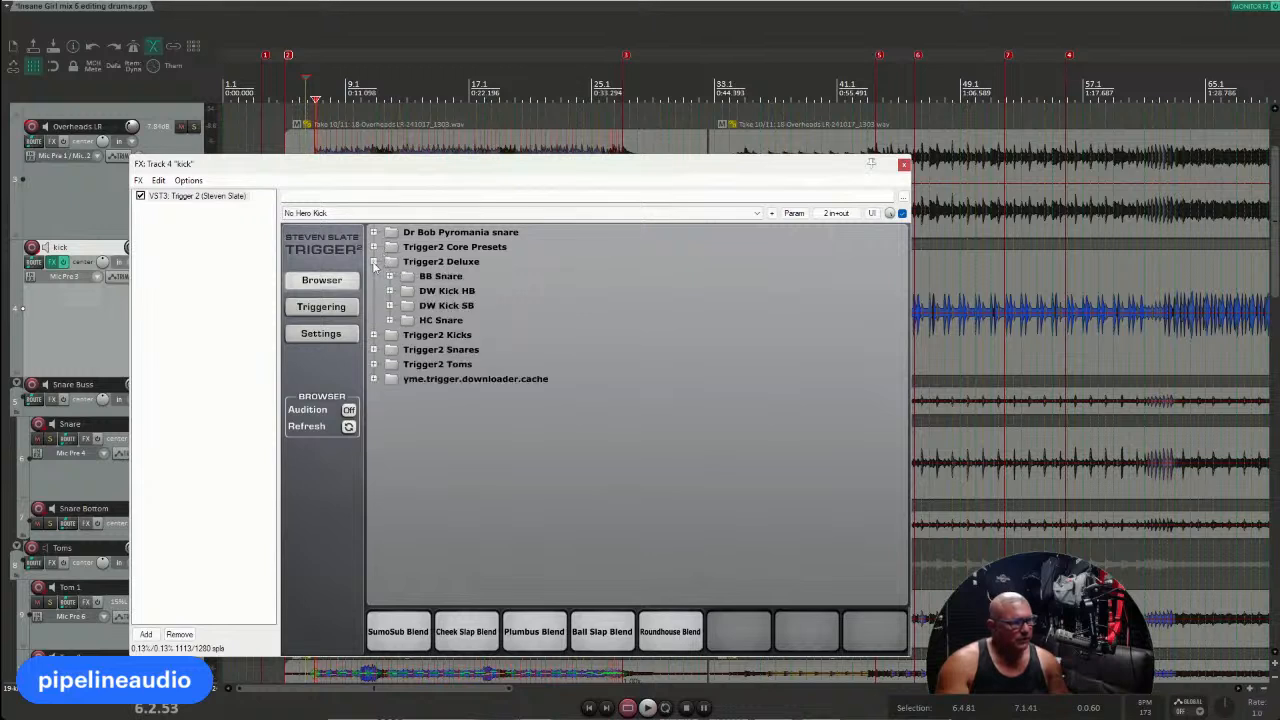
click(374, 335)
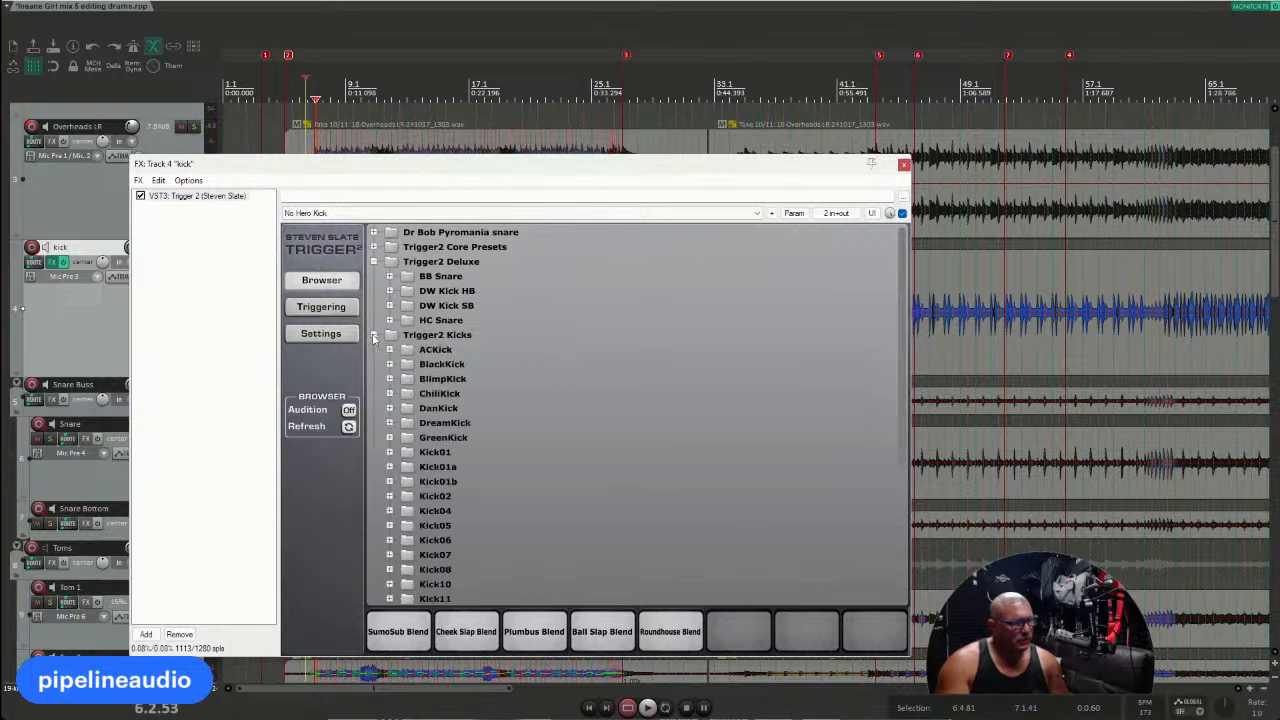
click(374, 335)
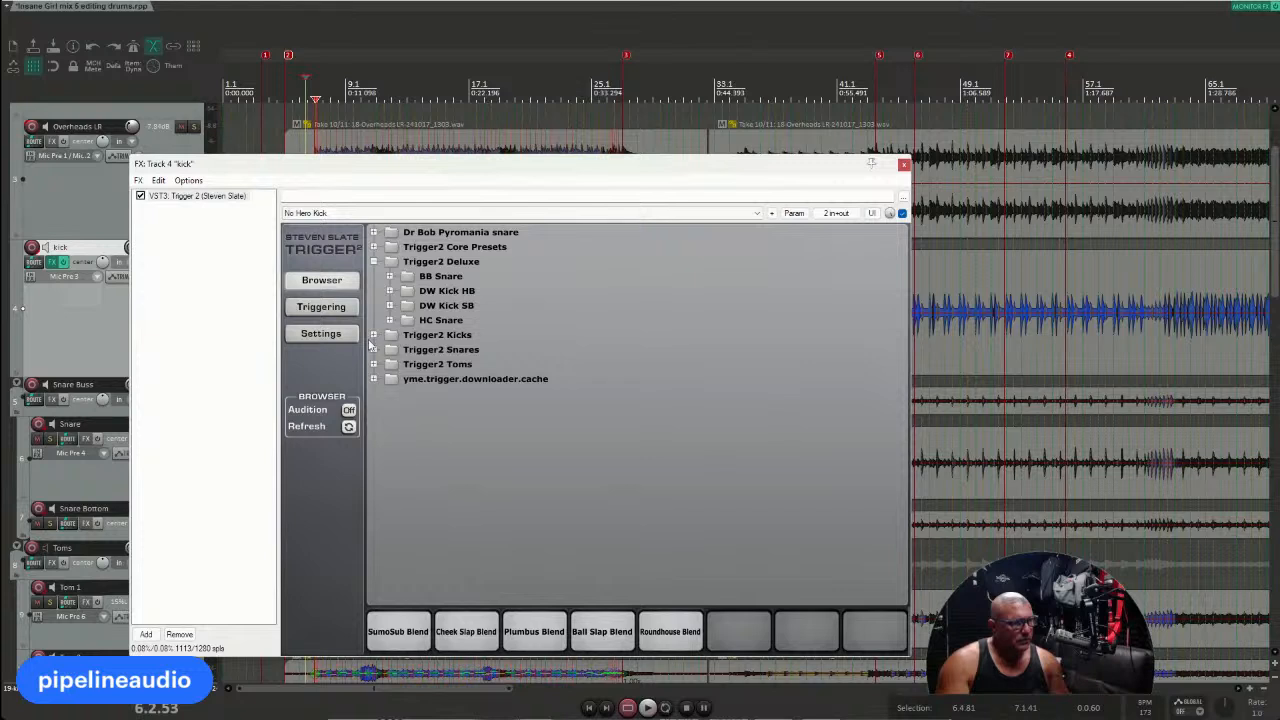
click(374, 335)
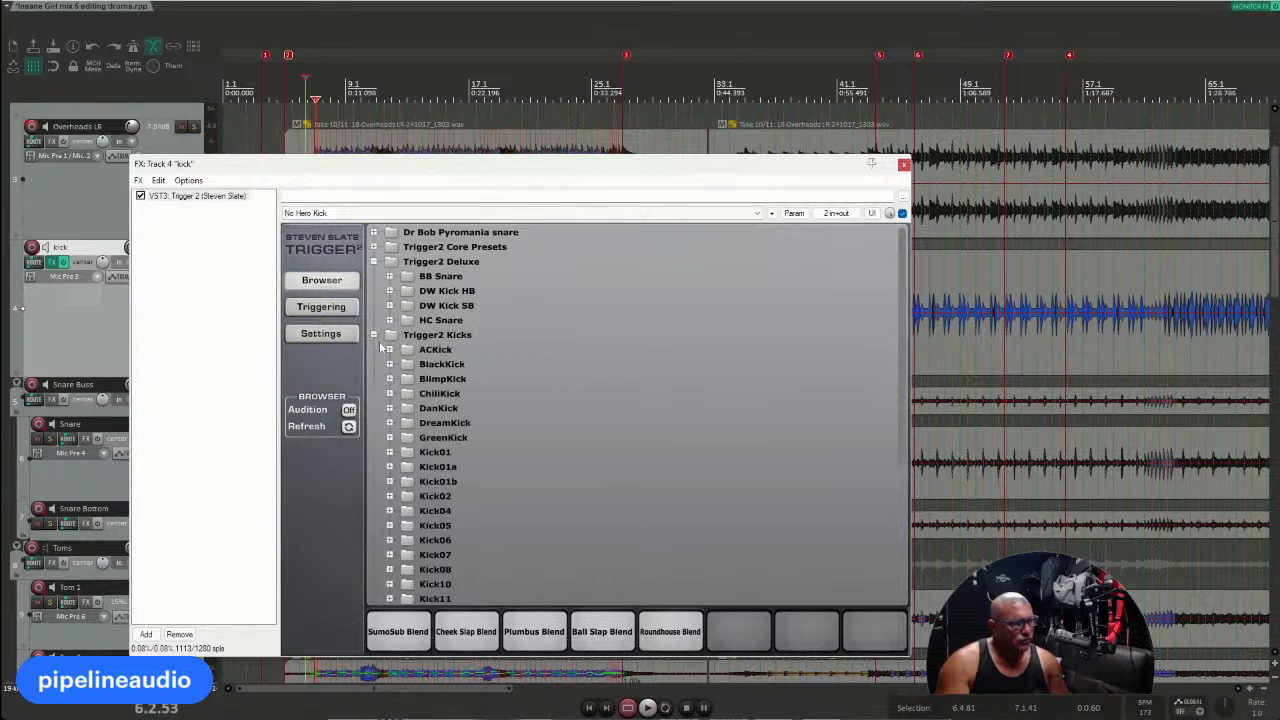
scroll(420, 410, down, 5)
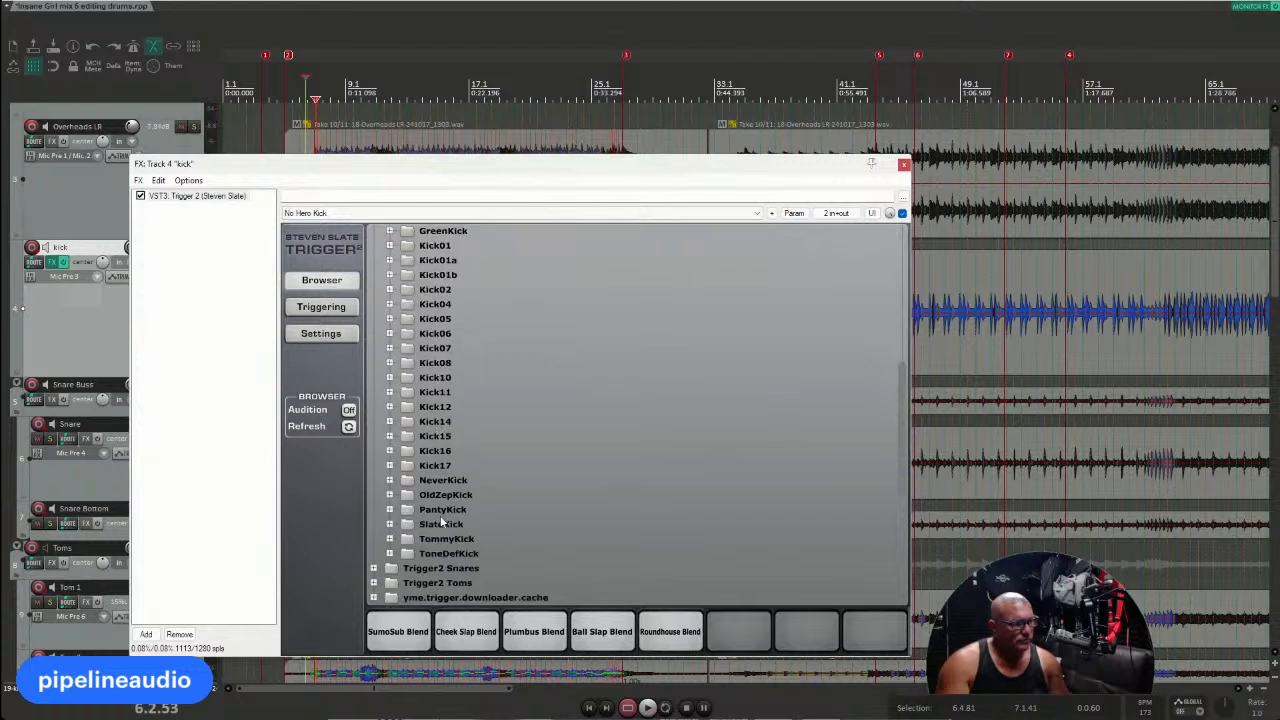
scroll(440, 520, up, 4)
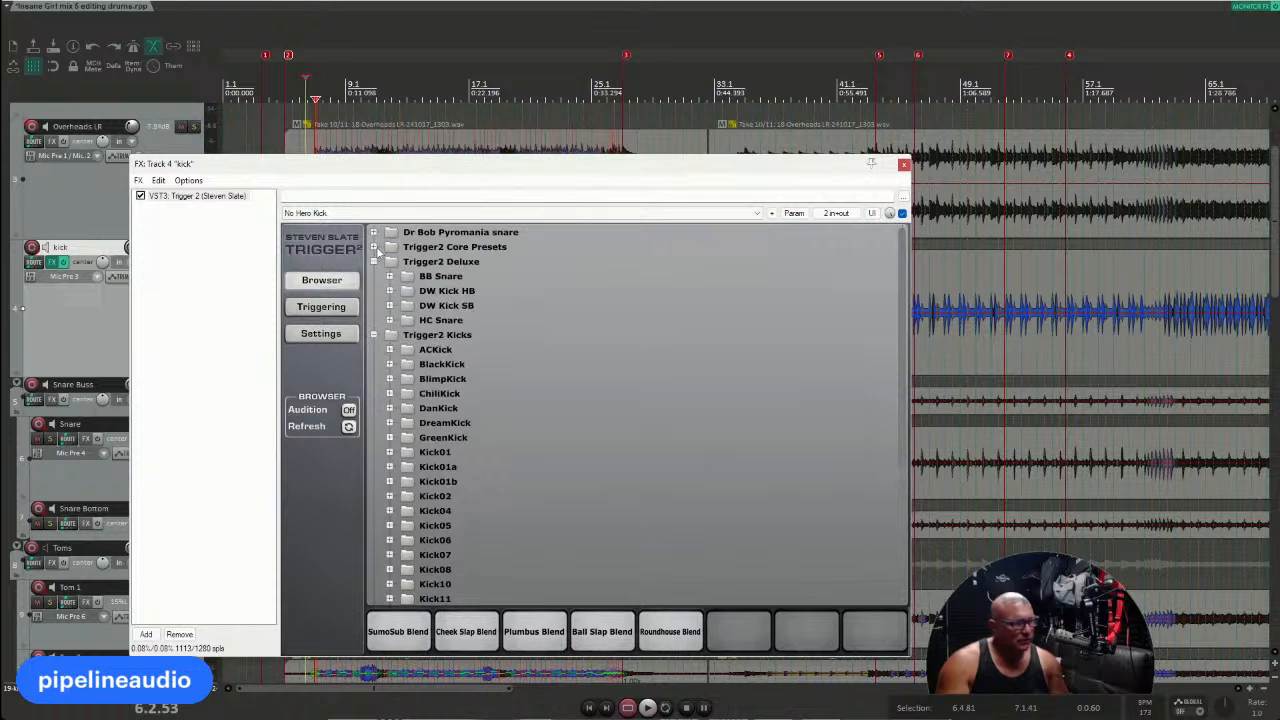
click(373, 247)
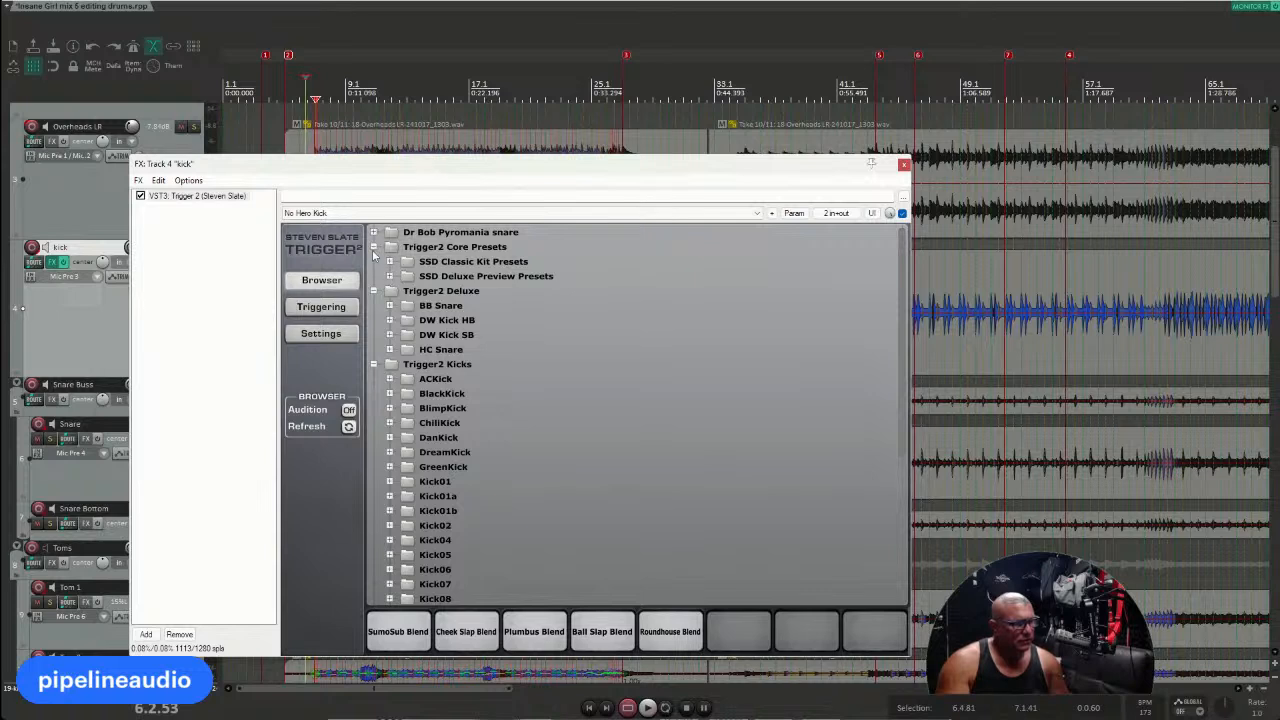
click(373, 247)
Step: Set Trigger 2's base directory to D:\Dropbox\Studio Folder\Resources\drum samples
click(329, 334)
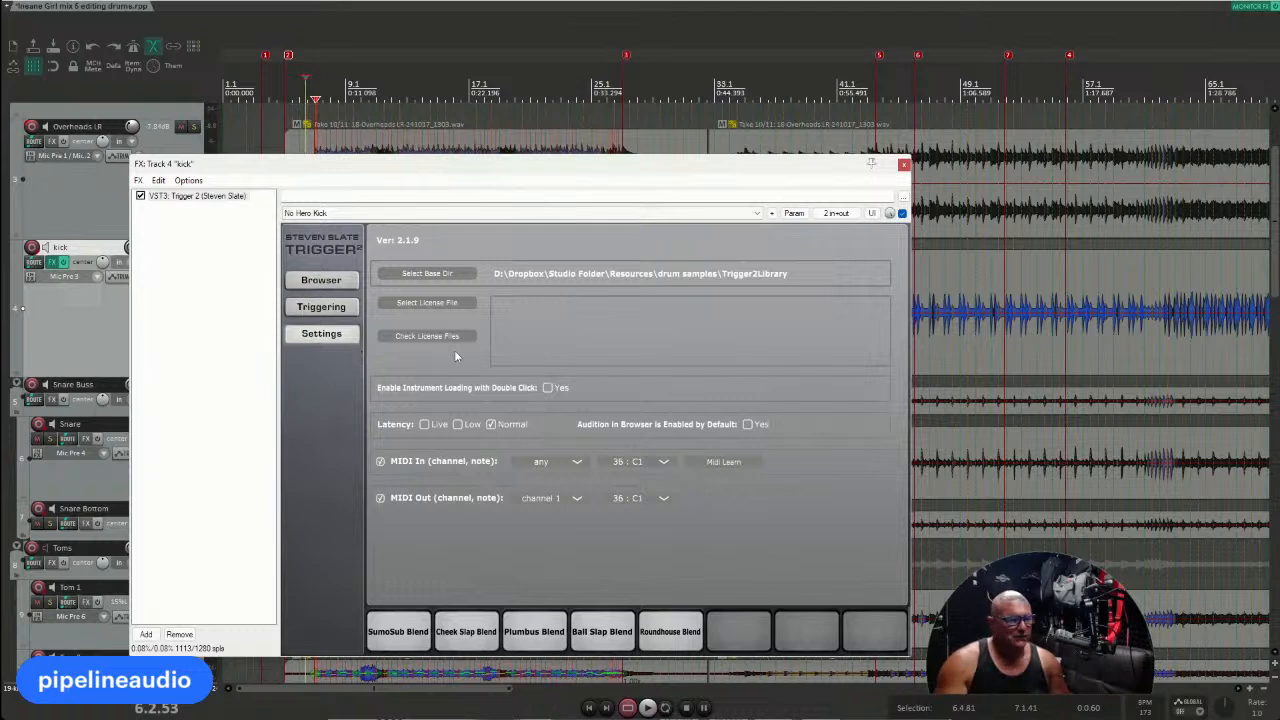
click(434, 304)
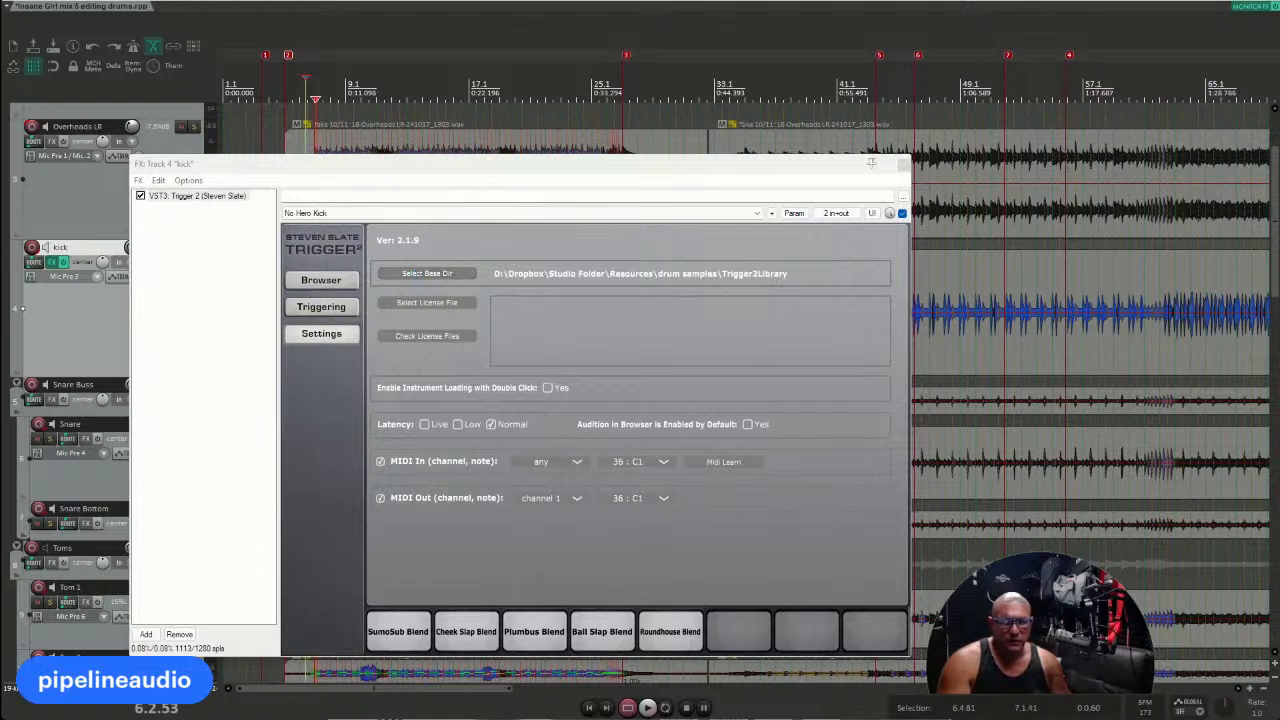
key(Return)
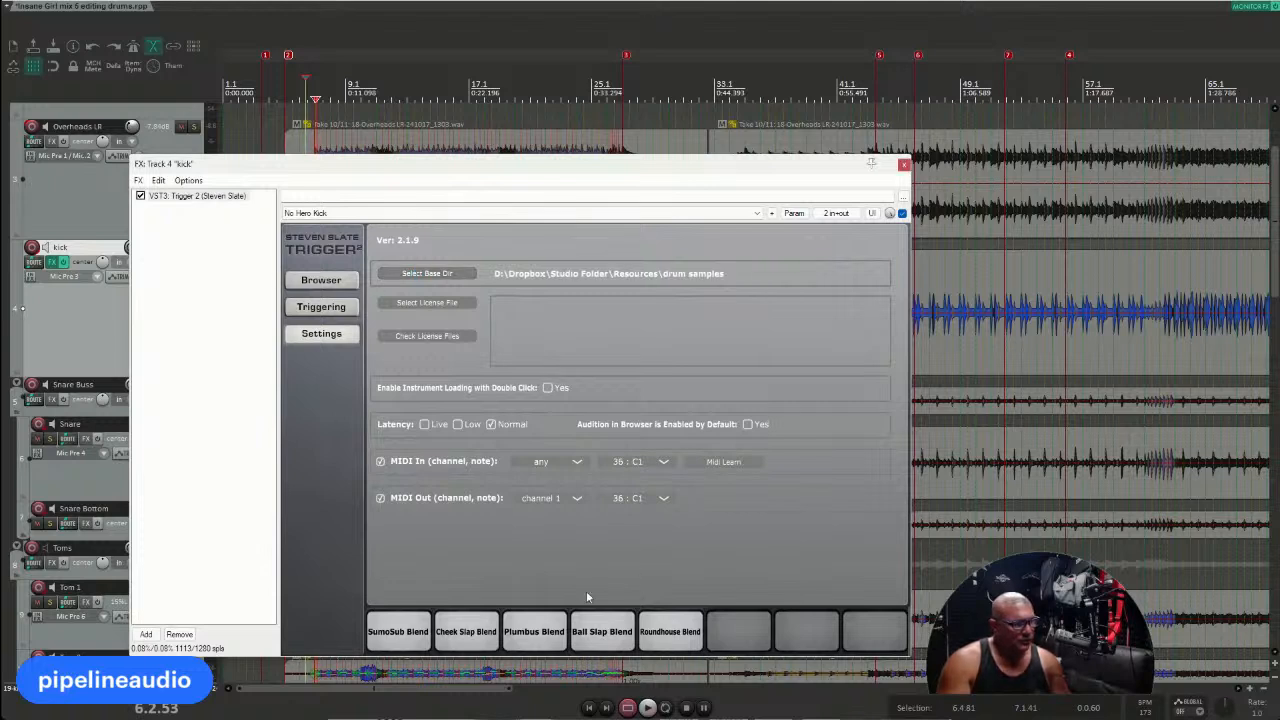
Step: Replace the kick track's Trigger 2 instance with a fresh VST3 Trigger 2 (Steven Slate)
click(180, 634)
click(146, 634)
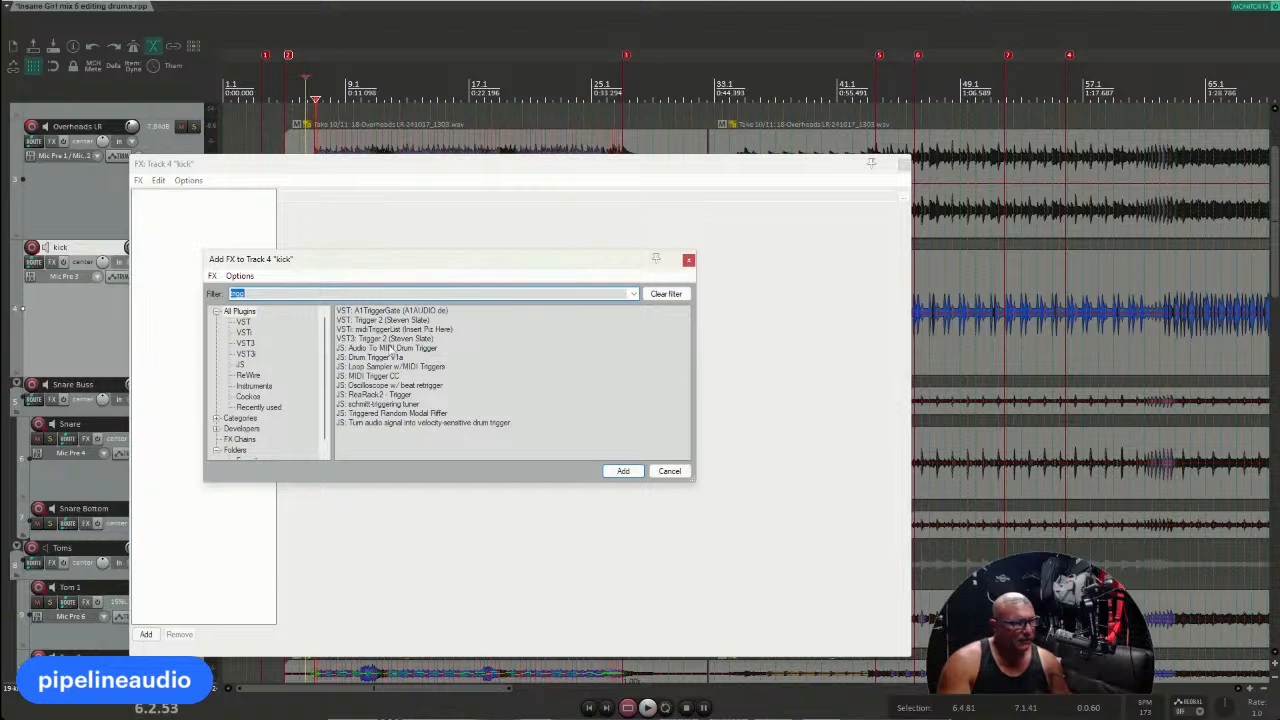
double_click(391, 339)
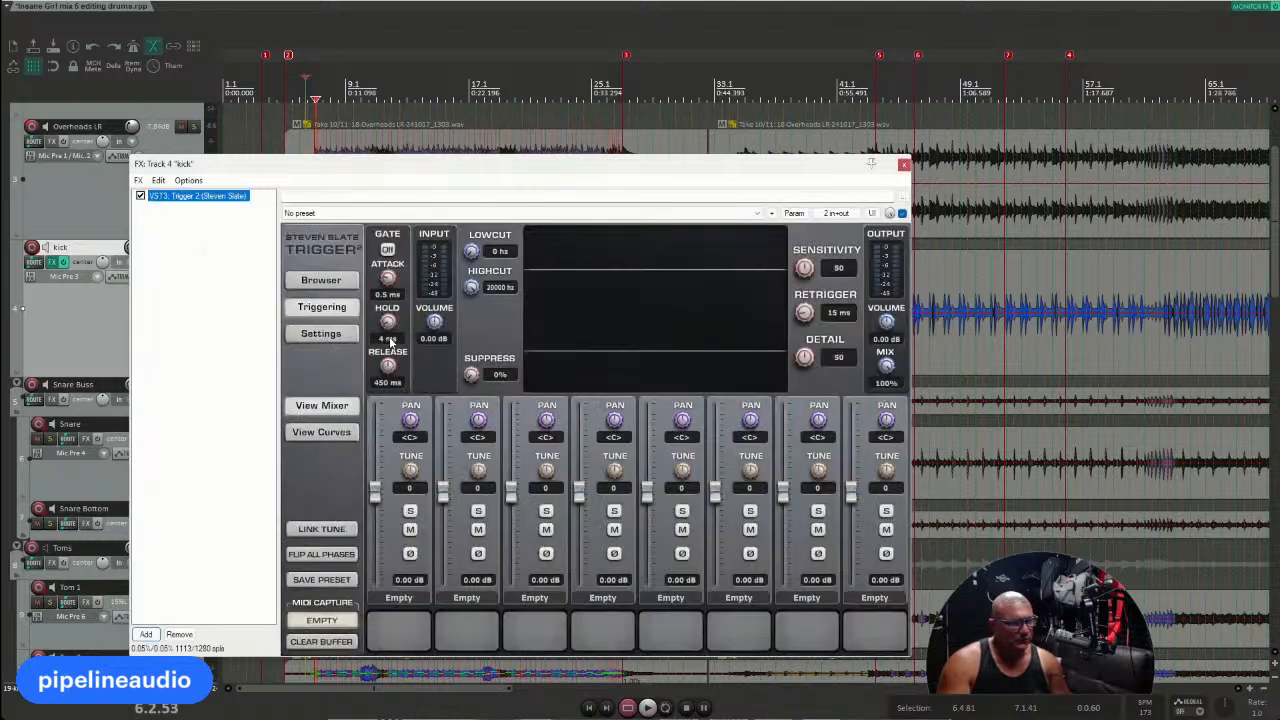
Step: Load the CLA Rock Kick 01.prs preset from the Kicks folder of CLA Core Presets
click(321, 280)
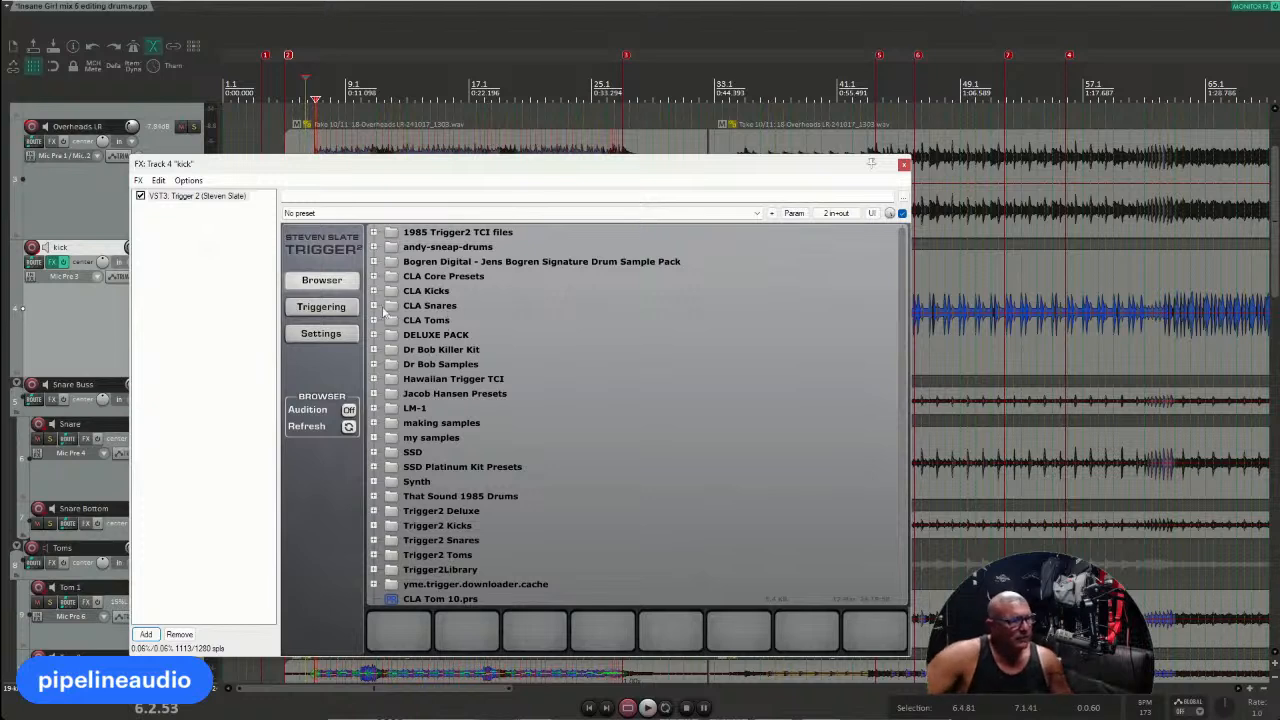
click(374, 291)
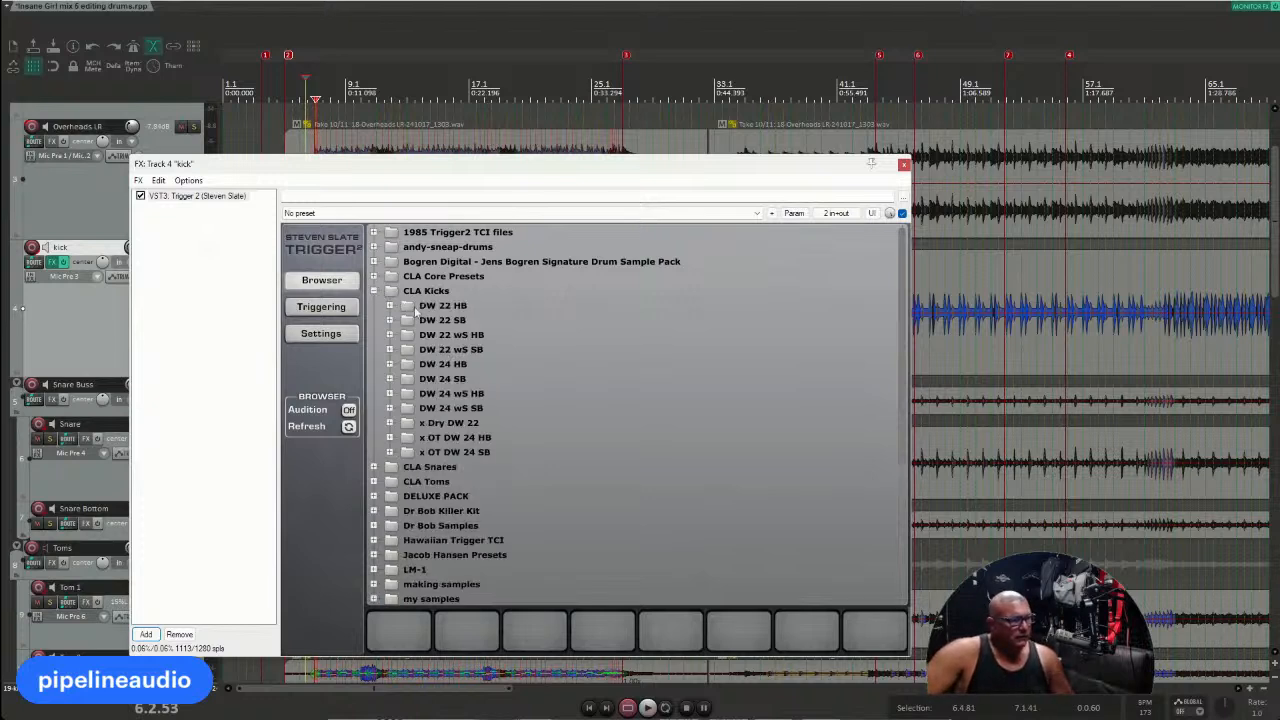
click(374, 277)
click(390, 291)
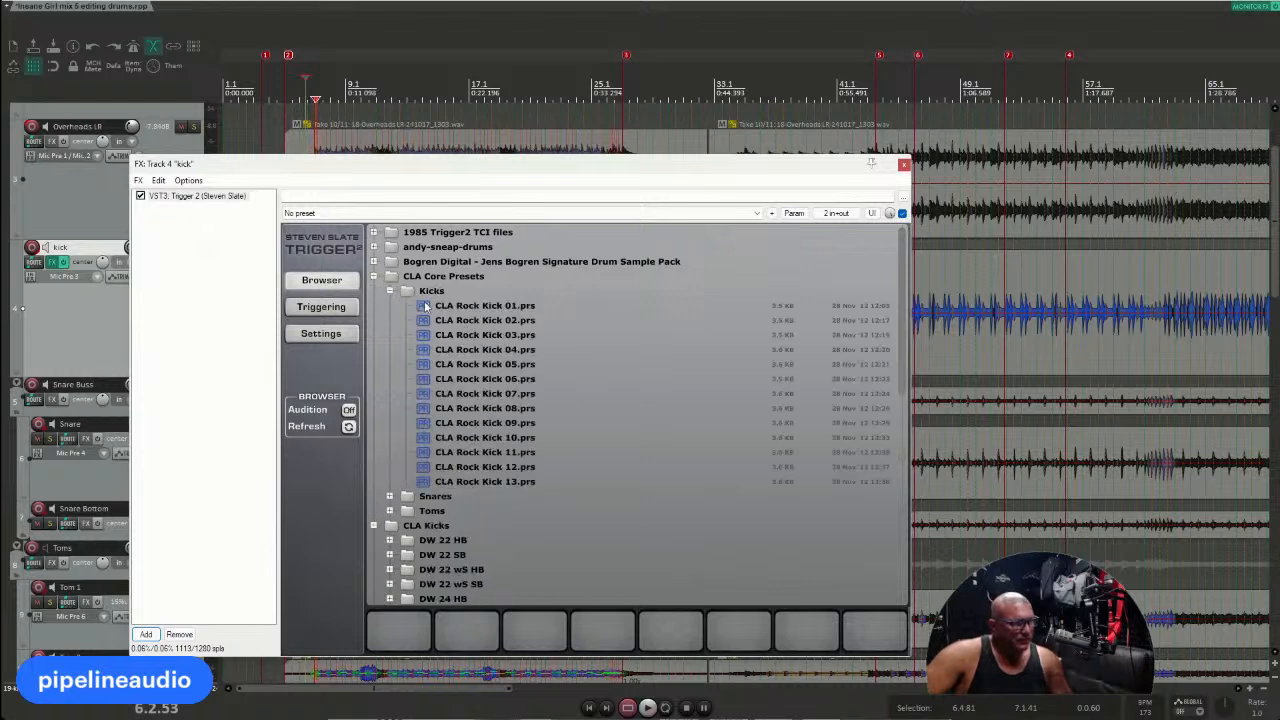
double_click(426, 306)
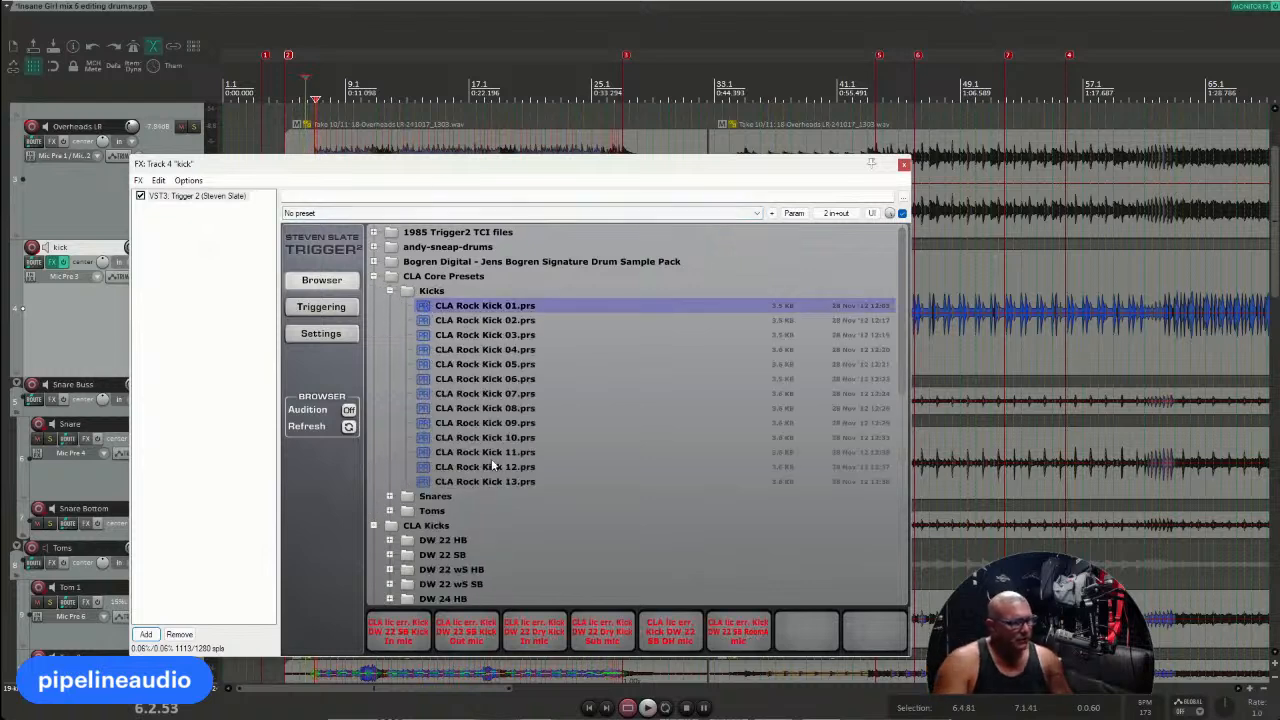
Step: Open Trigger 2's settings to select a license file for the CLA samples
click(336, 308)
click(330, 336)
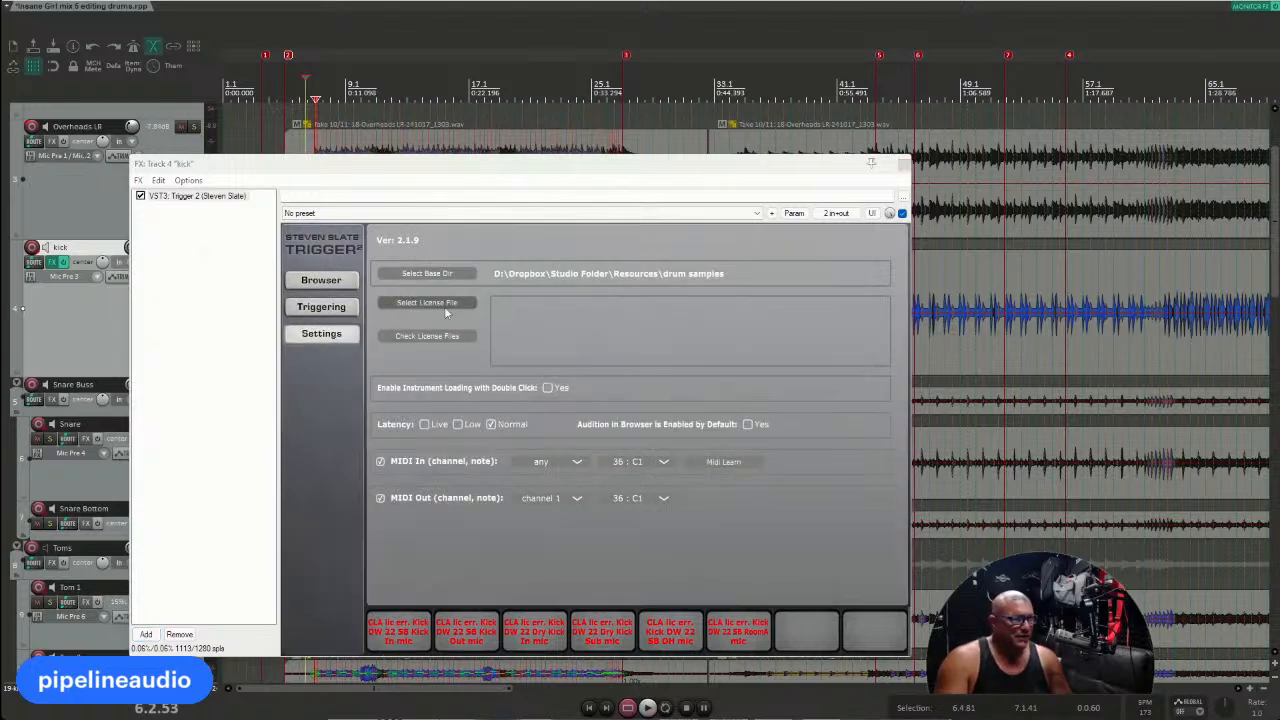